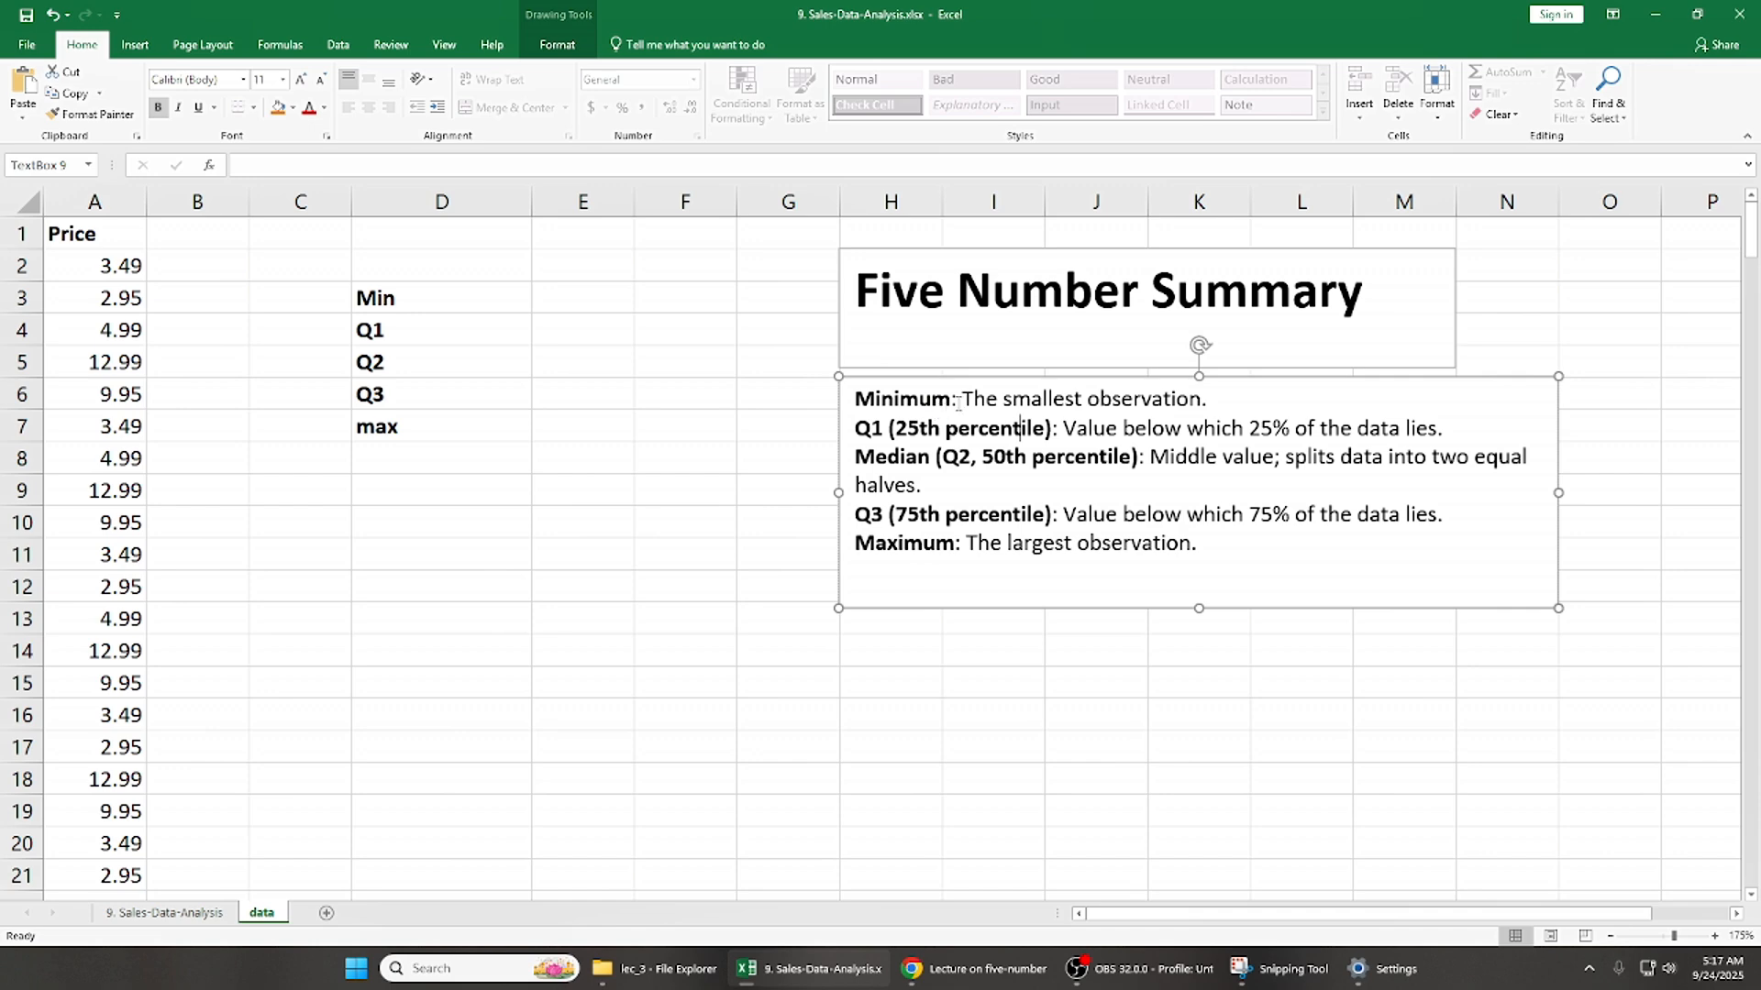
- Review the Price data in column A from the header to the last filled row
left_click(999, 401)
left_click(111, 265)
key("ctrl+shift+Down")
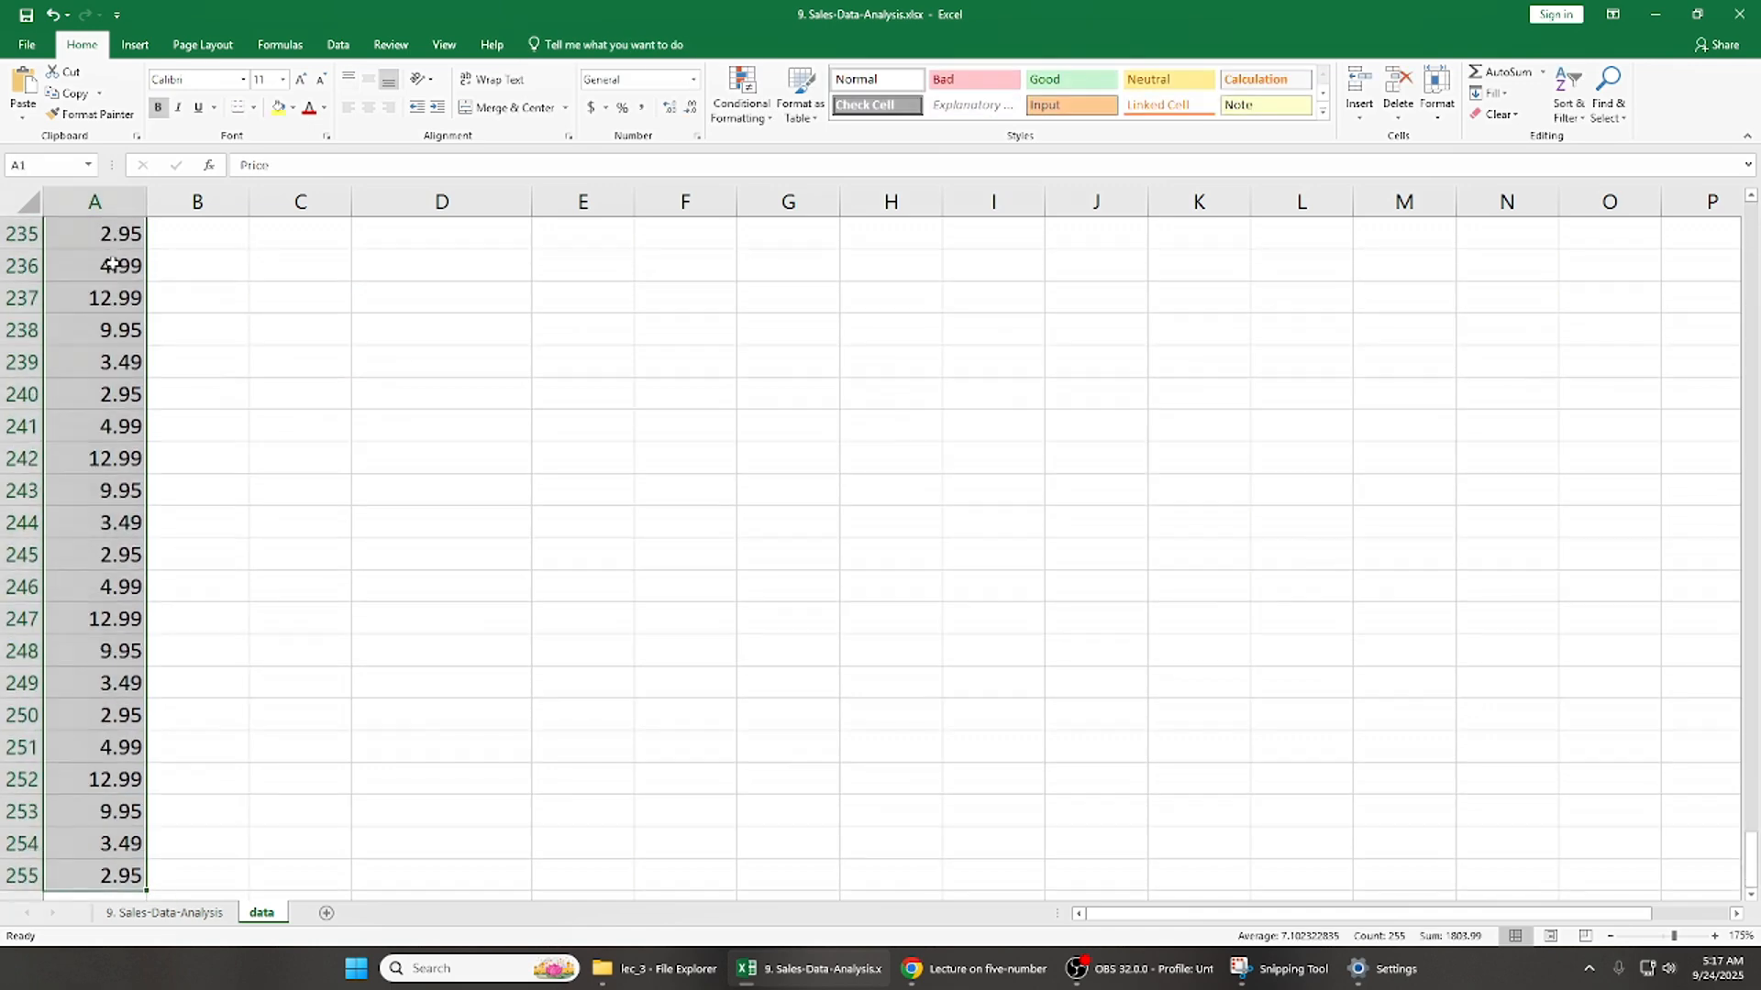
key("ctrl+shift+Up")
scroll(111, 266, "up", 2)
left_click(138, 287)
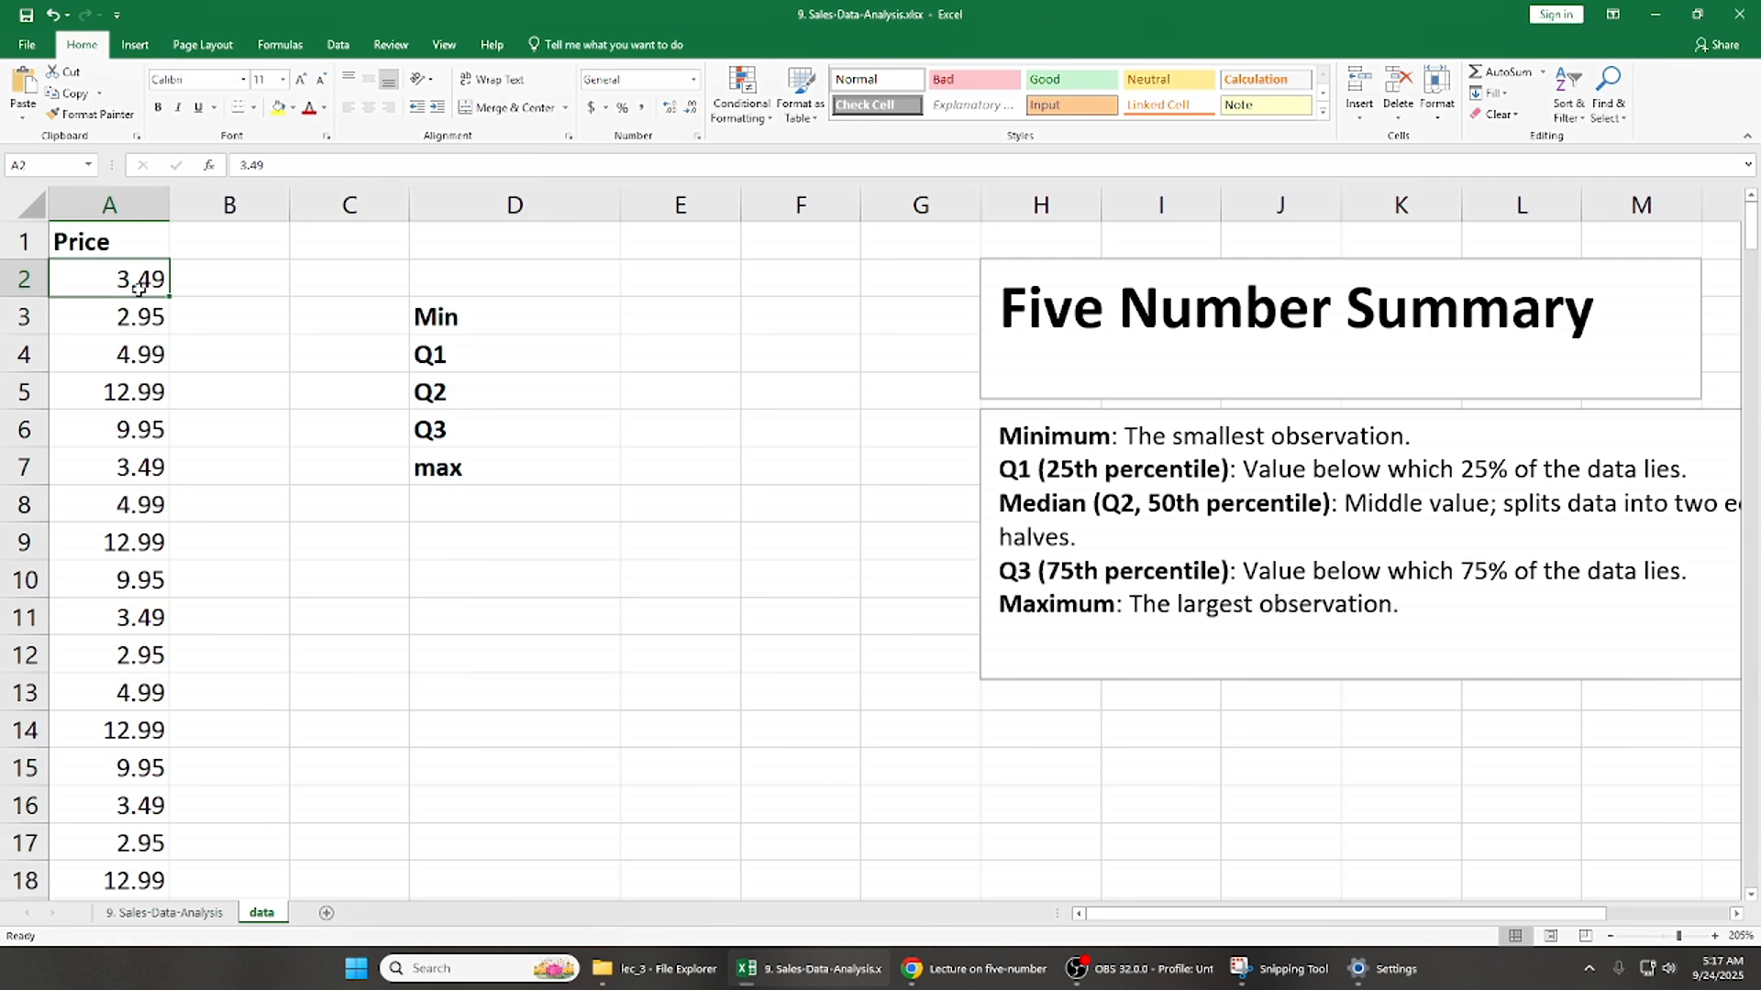
key("Right")
key("Right")
key("Left")
key("Left")
key("Up")
key("Down")
key("Down")
key("Up")
key("Up")
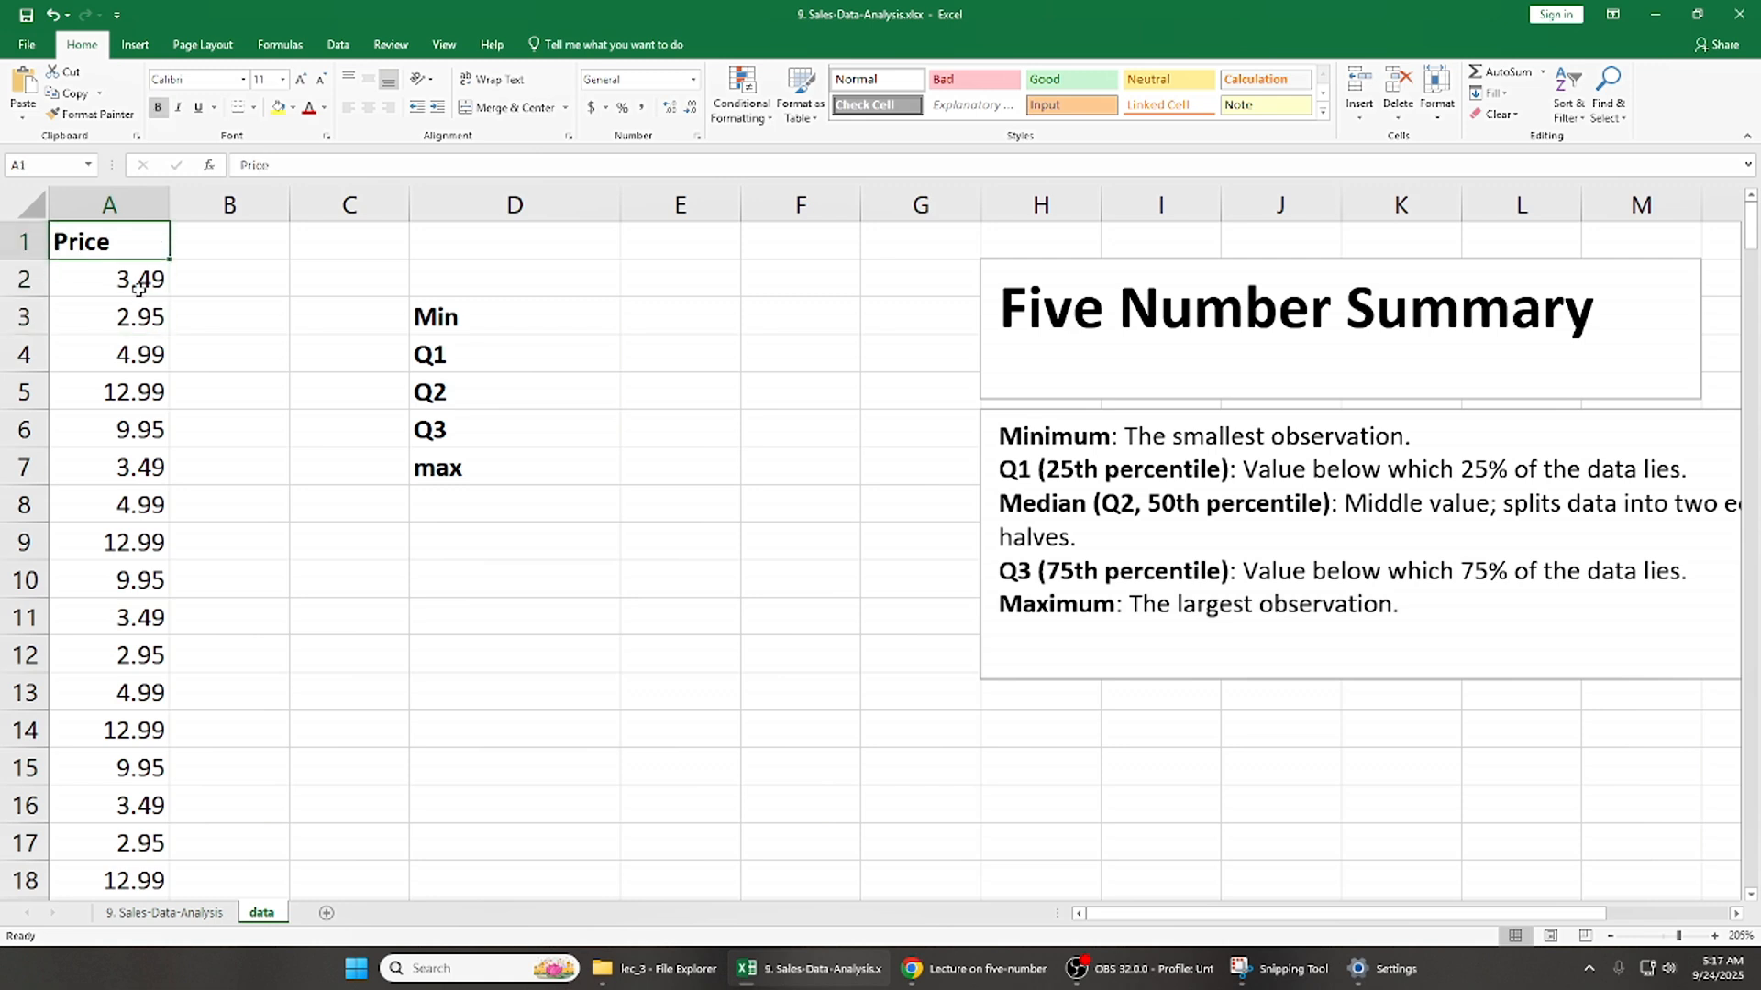
key("Down")
key("Down")
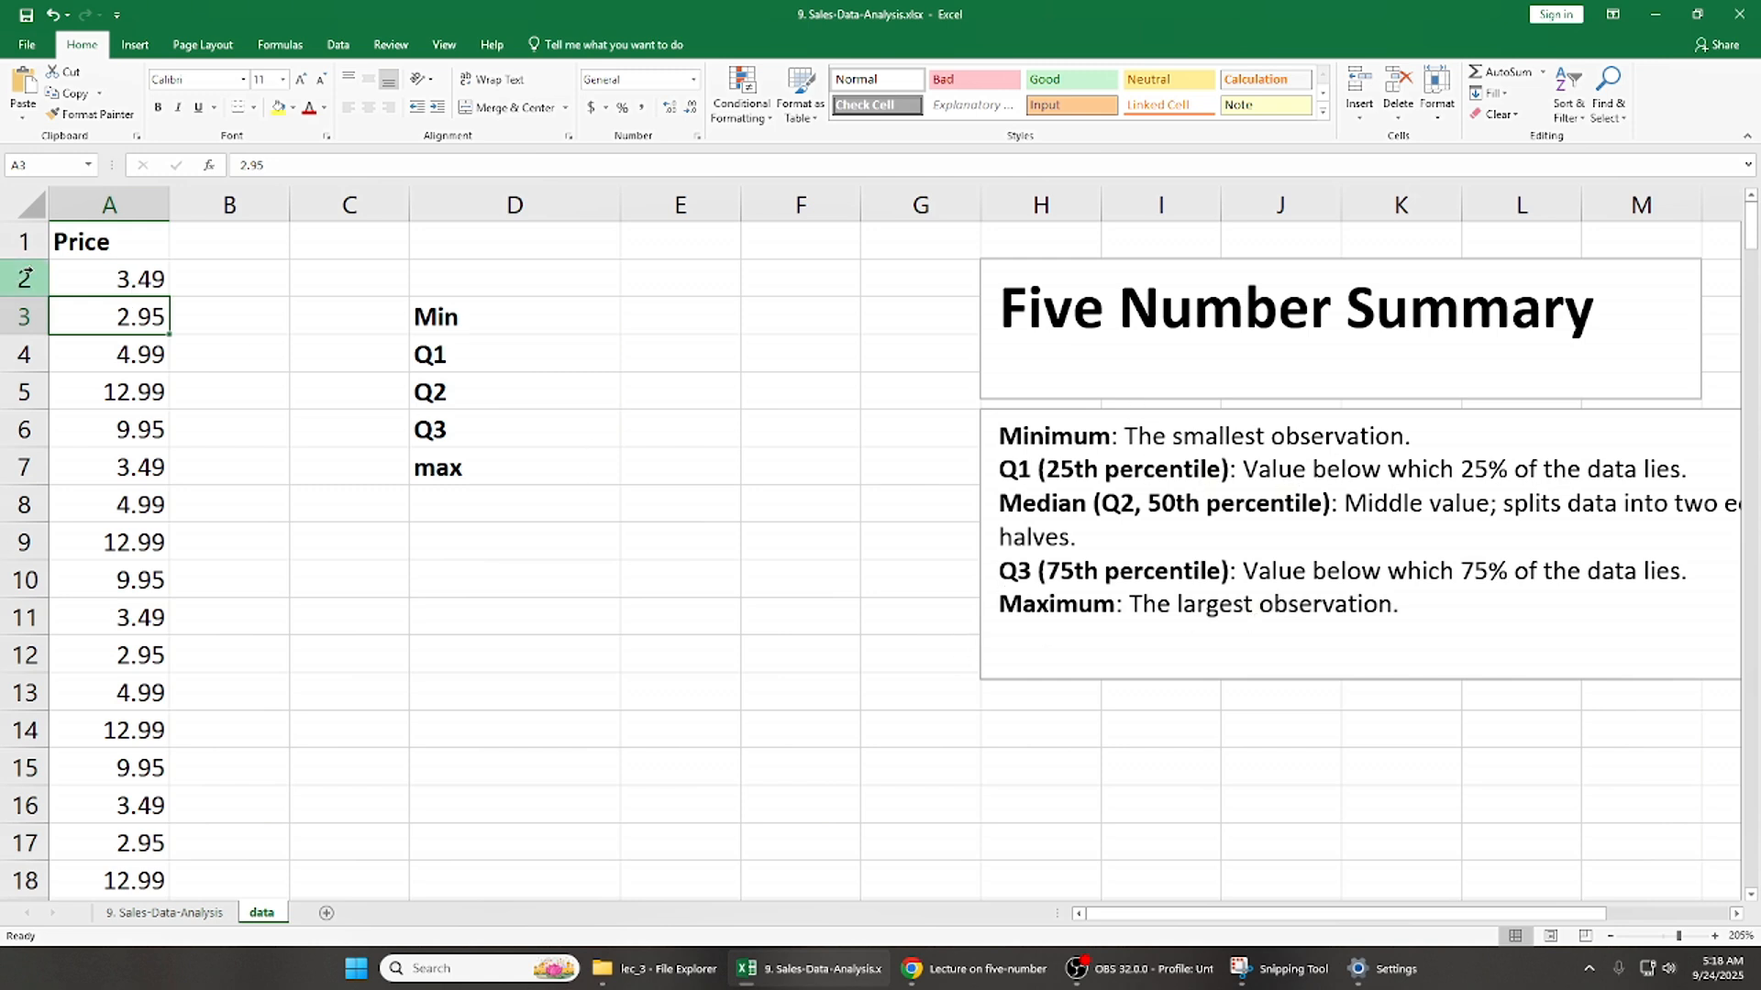
left_click(144, 273)
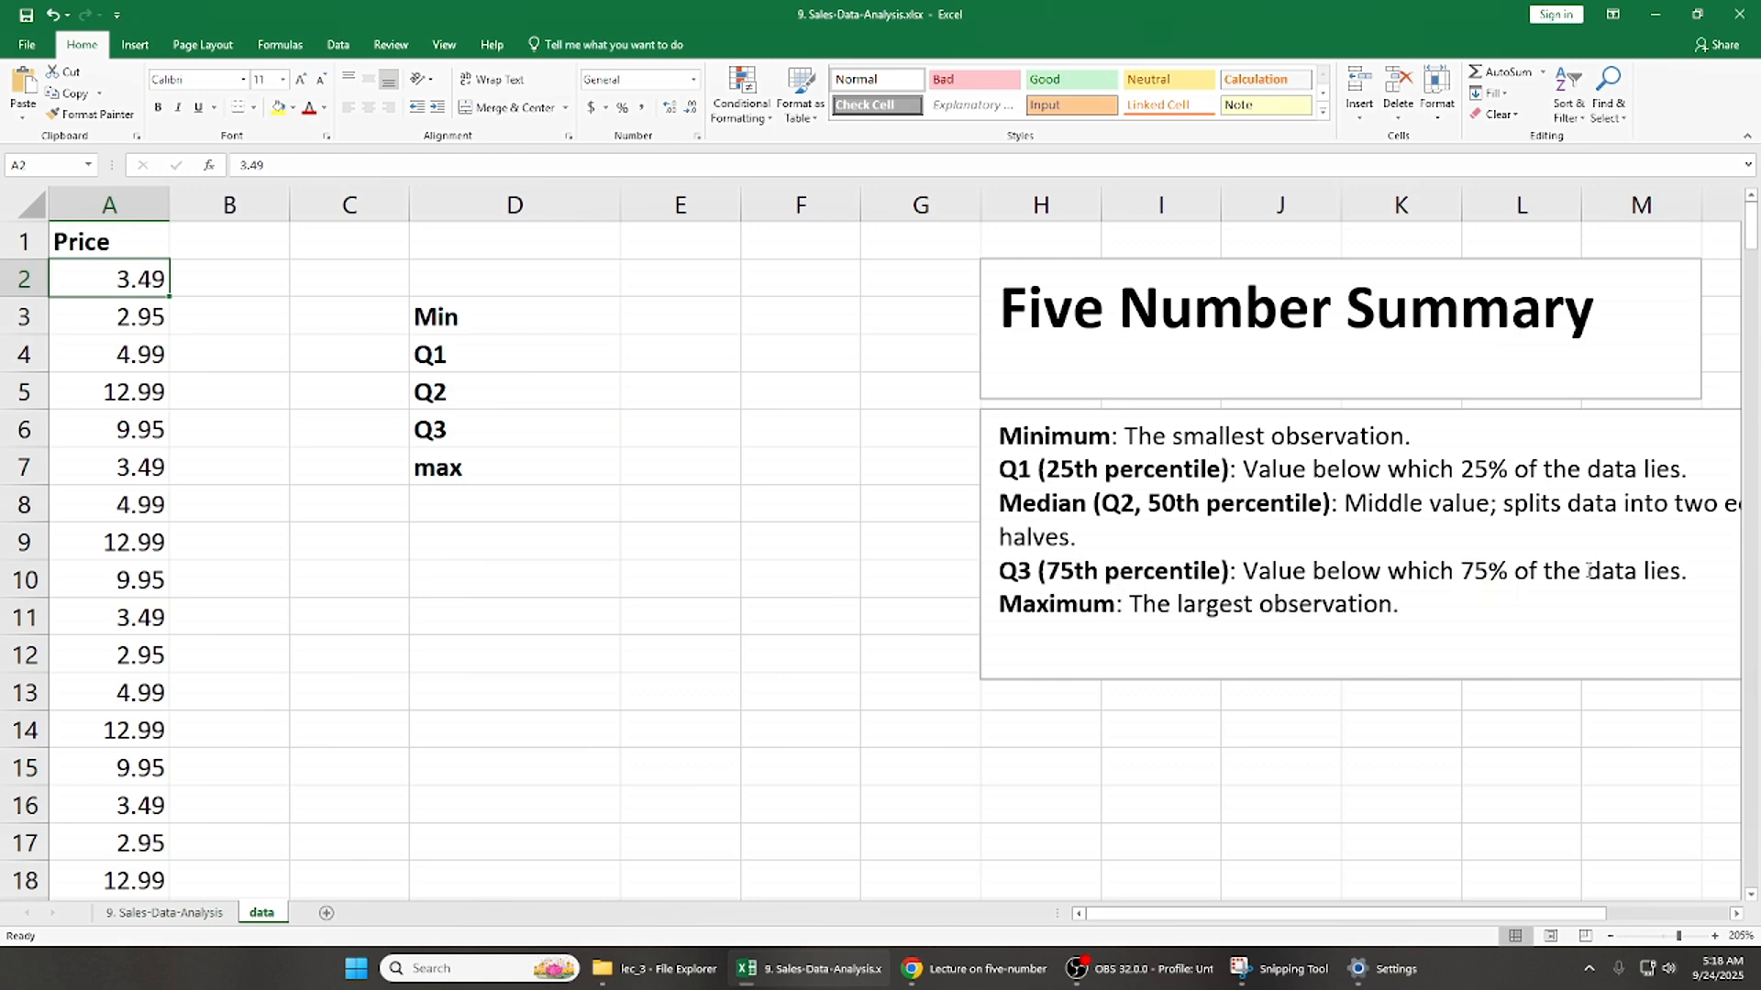
- Enter an example value 3.49 in cell E8 and label it Q3 in D8
left_click(711, 479)
left_click(708, 521)
type("3.49")
key("Return")
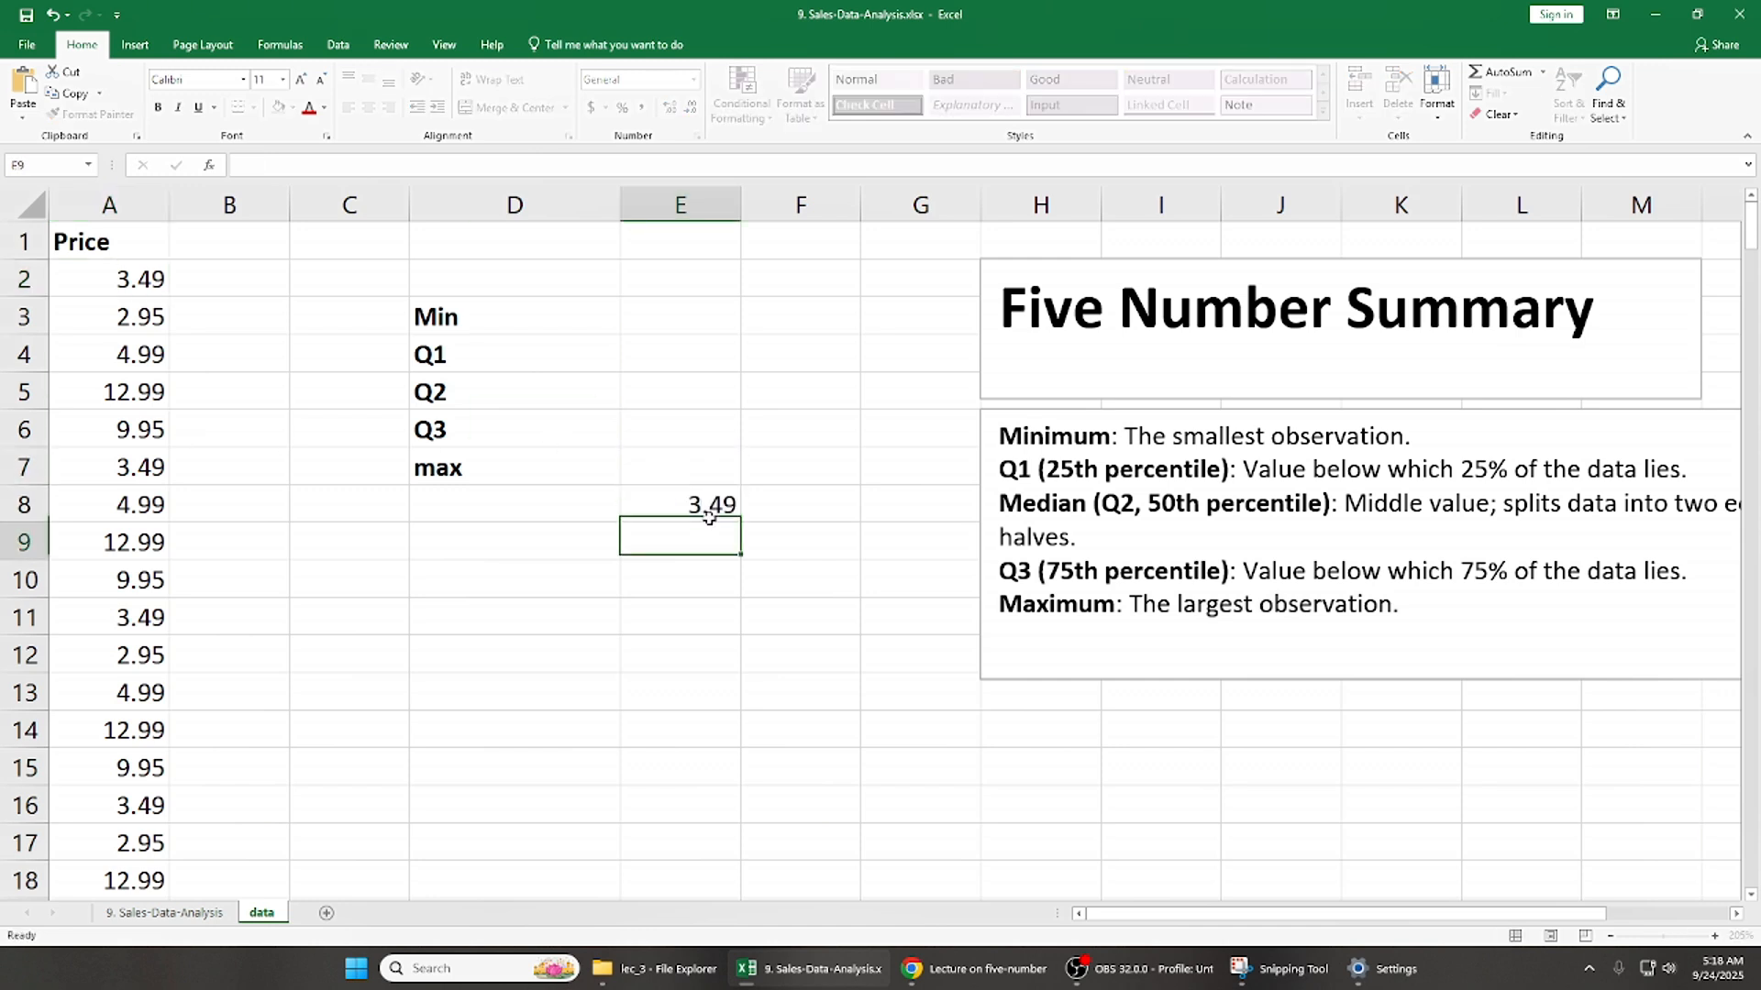
key("Up")
key("Left")
type("Q3")
key("Right")
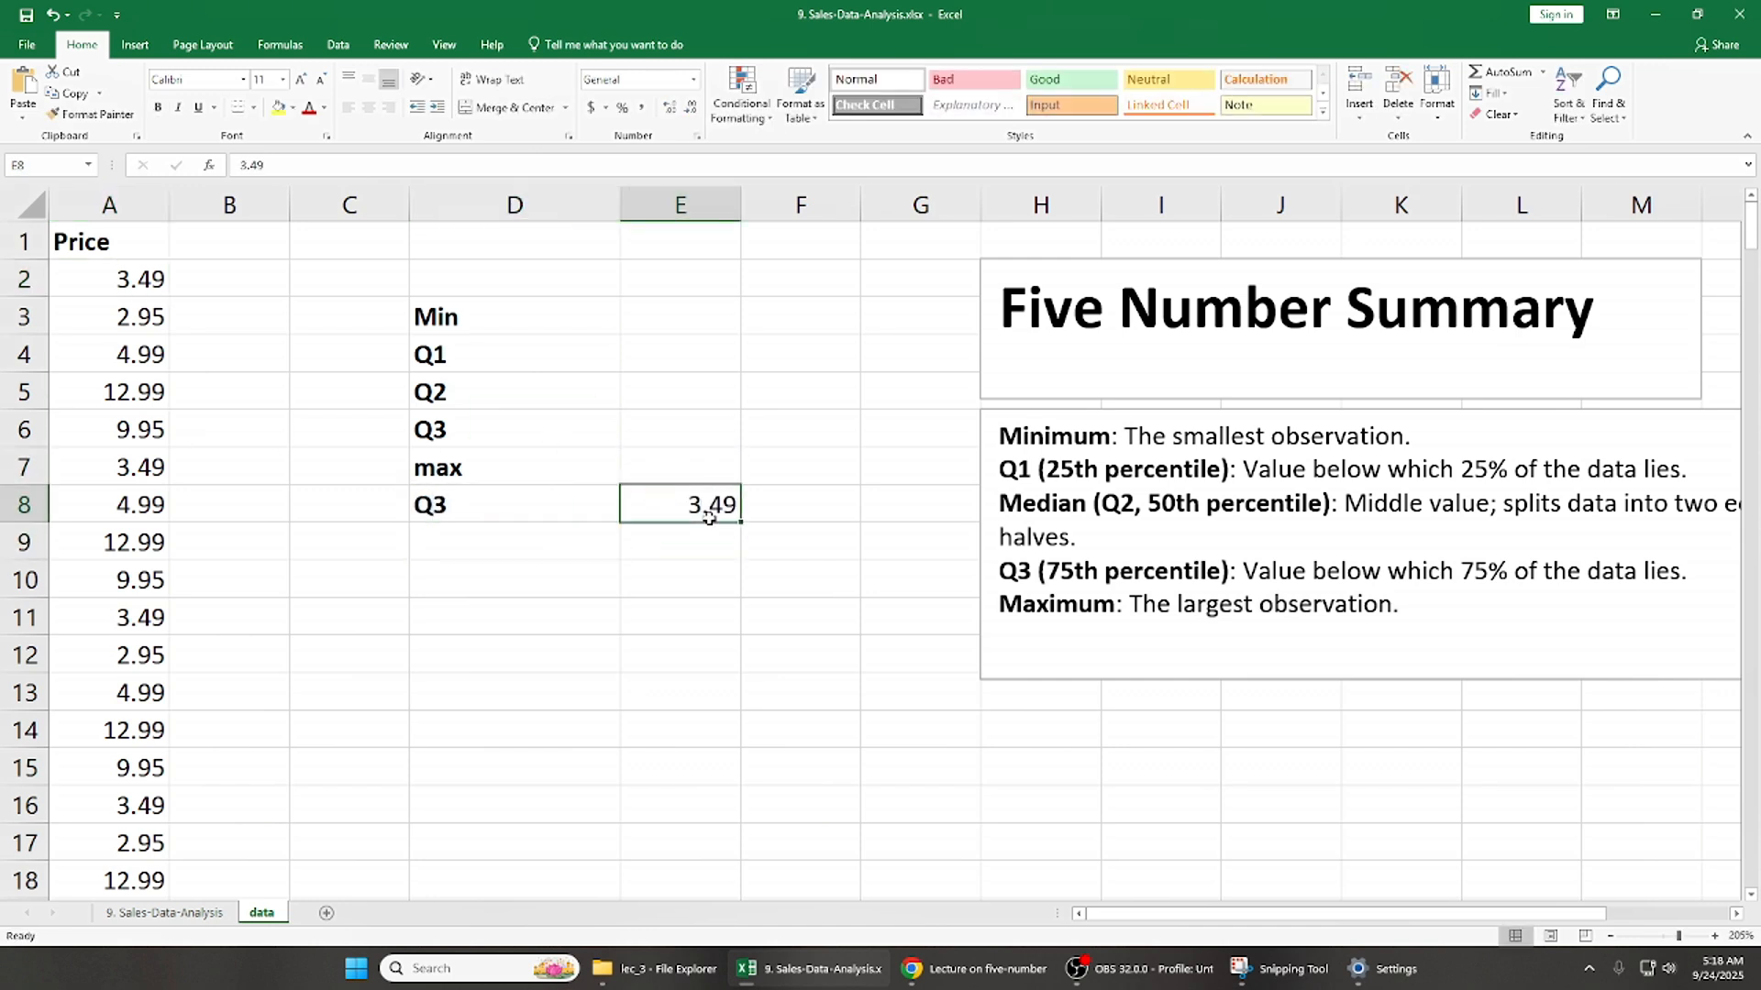
key("Left")
key("Right")
key("Right")
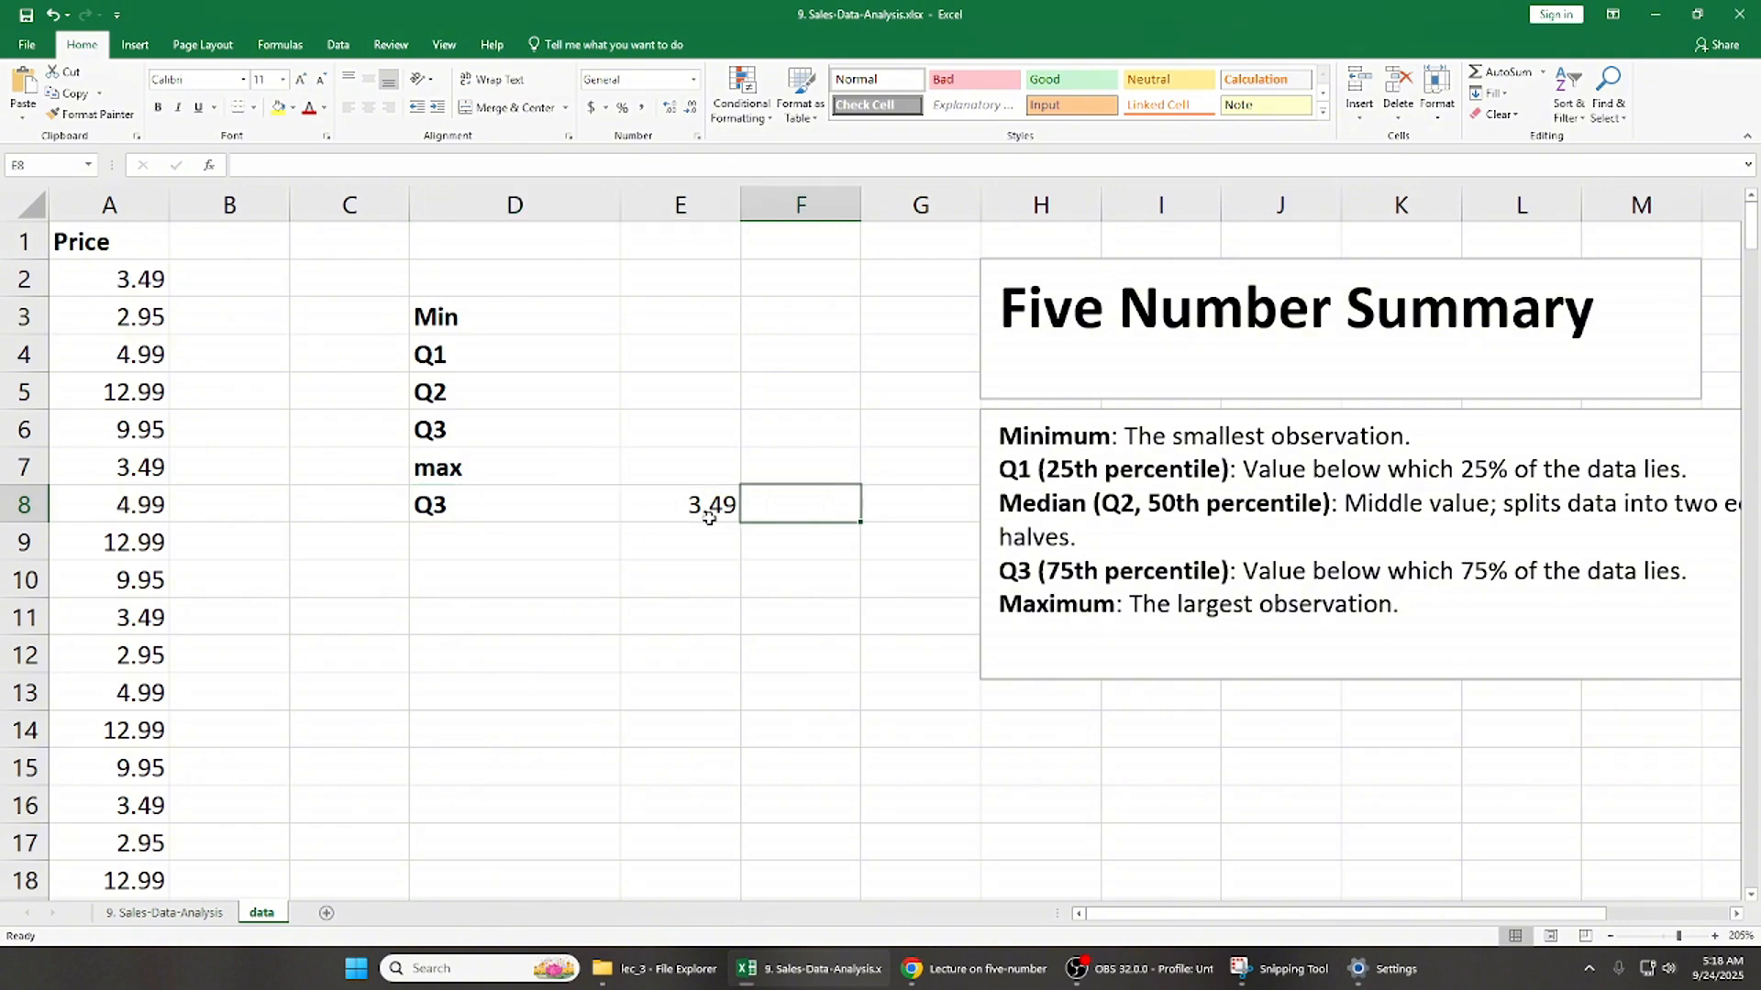
key("Left")
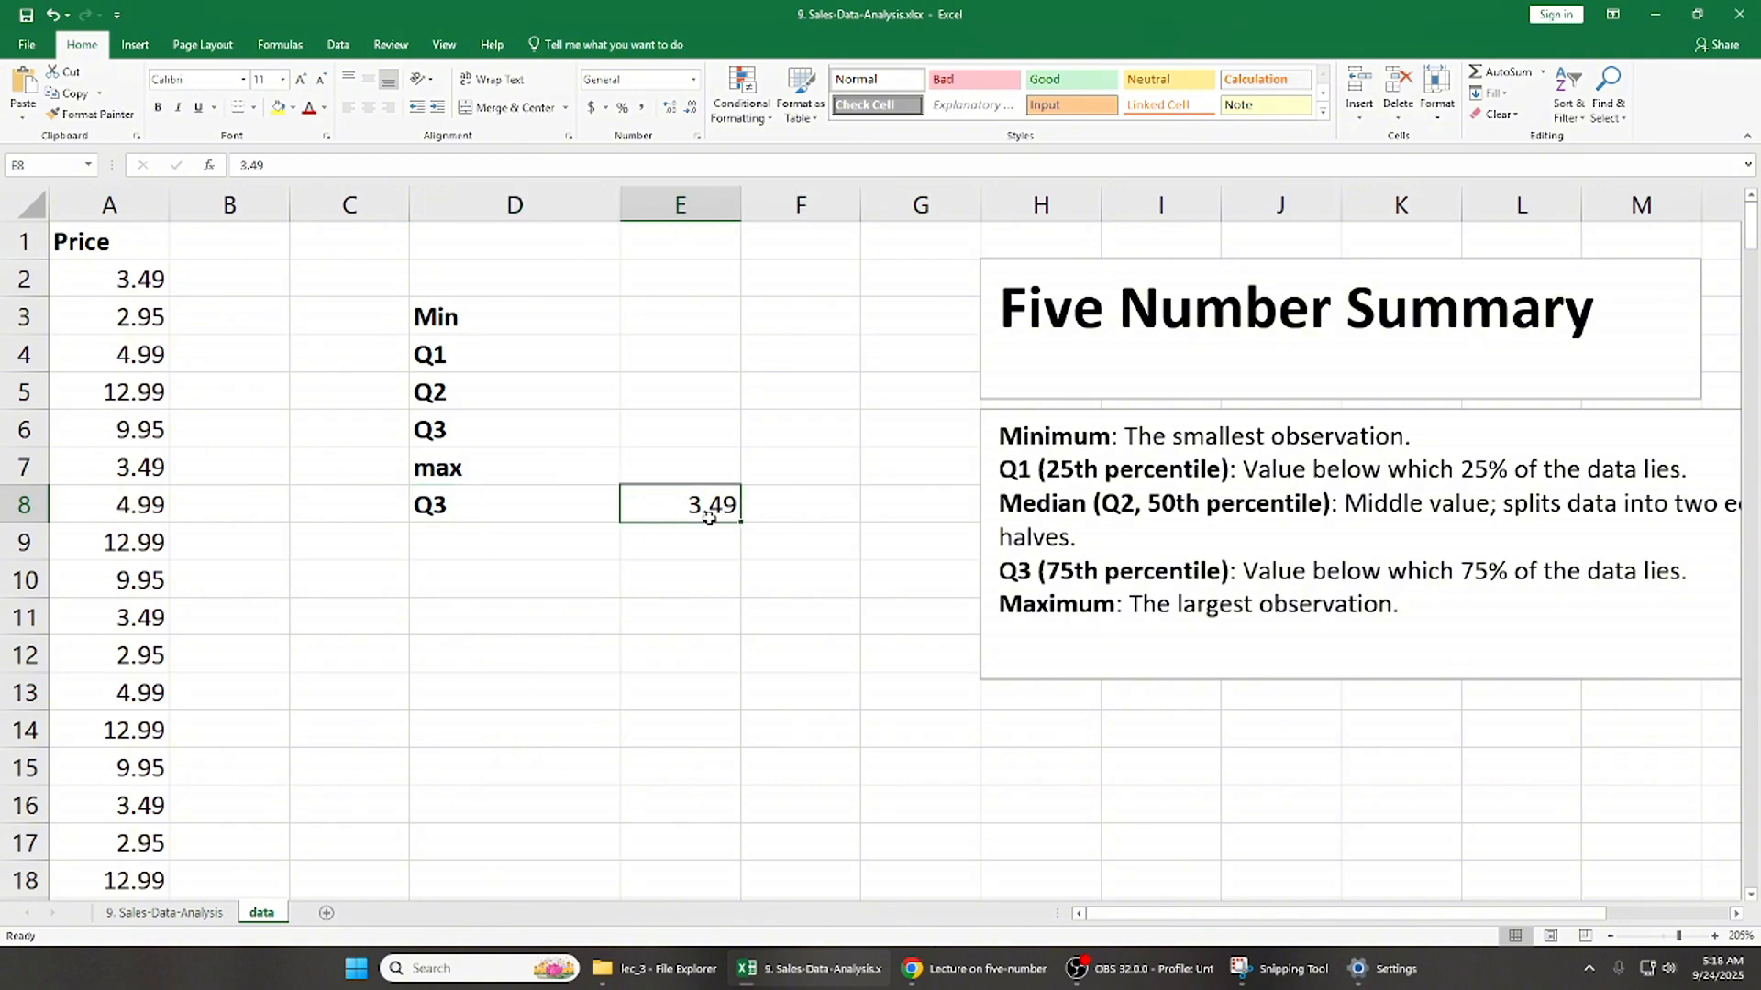
- Delete the example Q3 label and its value from cells D8:E8
key("Left")
key("Left")
key("Right")
key("shift+Right")
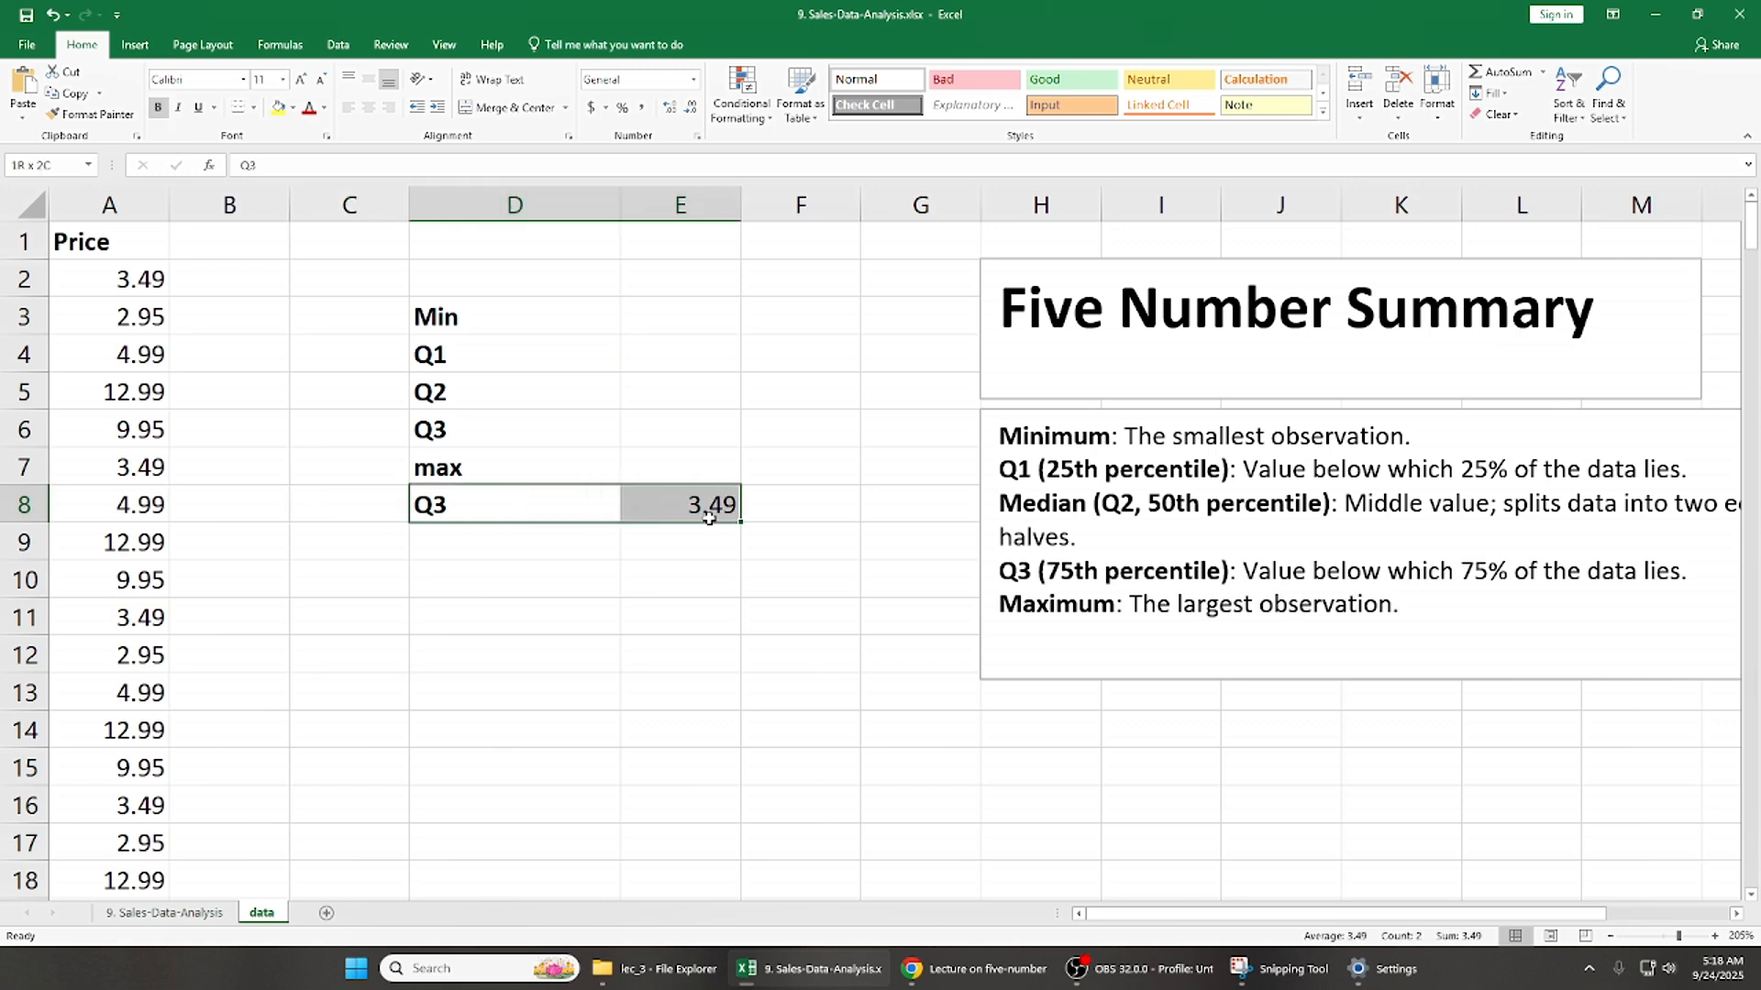
key("Delete")
key("Up")
key("Up")
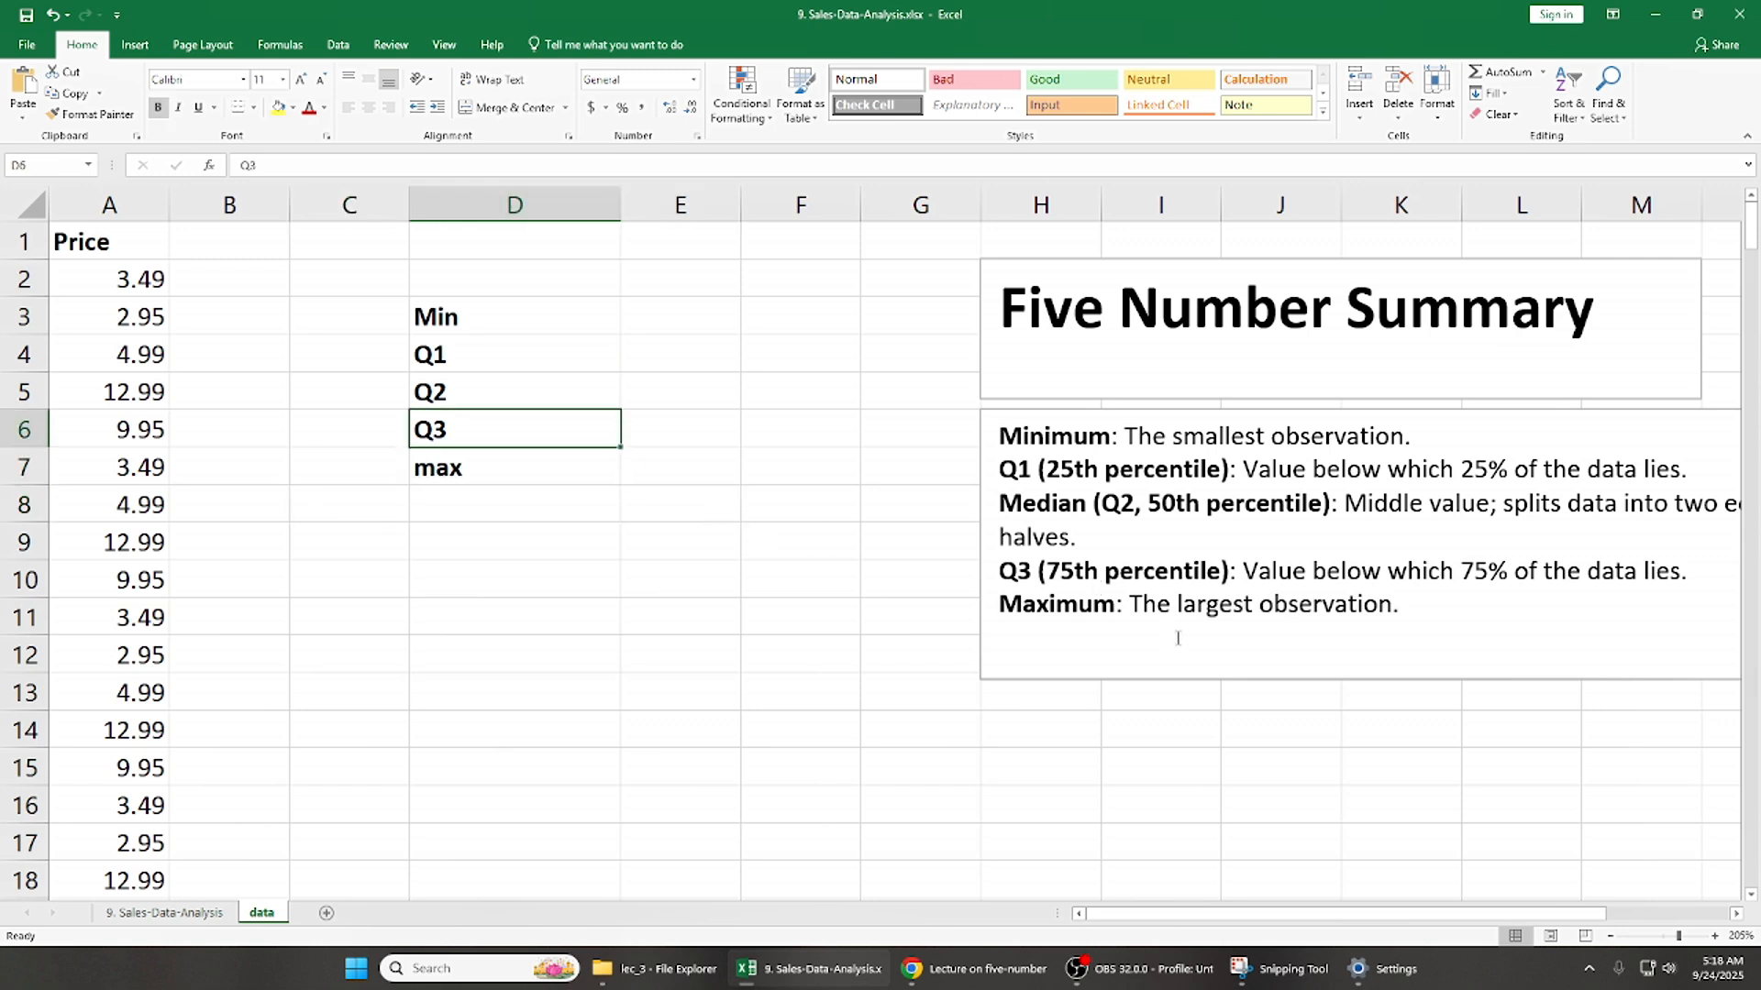
- Start a quartile formula in the Min cell E3 and compare the QUARTILE.EXC and QUARTILE.INC function descriptions
left_click(694, 327)
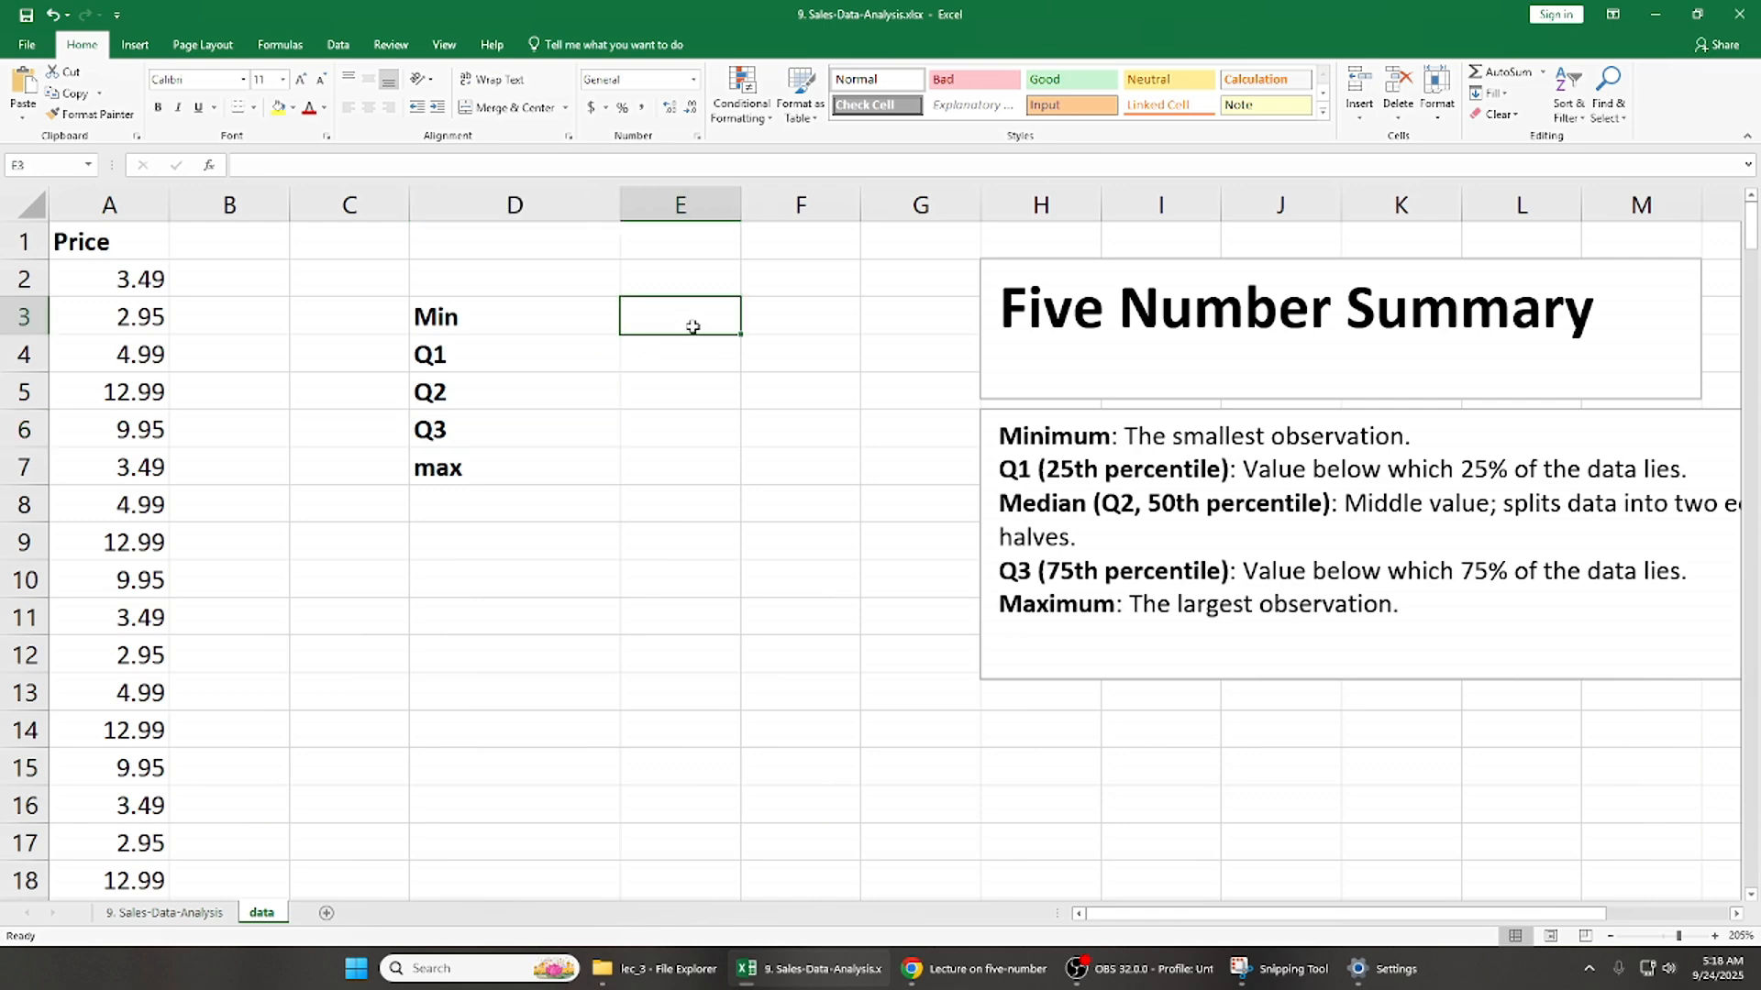
type("=")
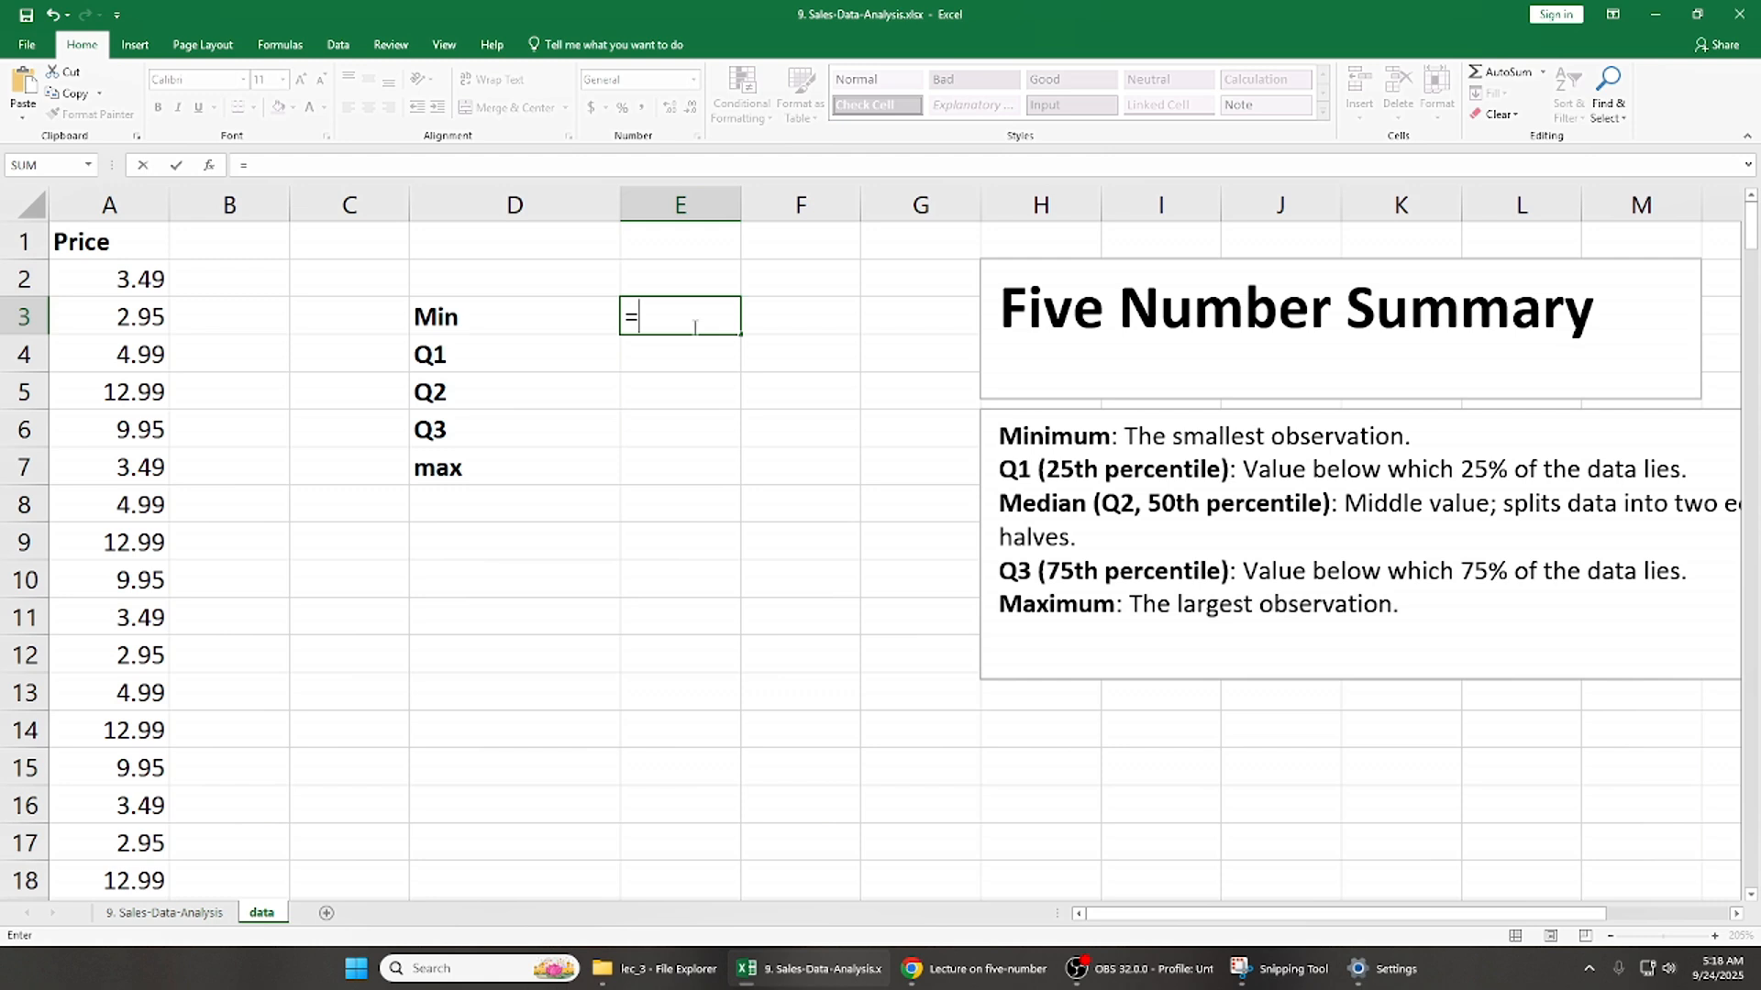
type("qu")
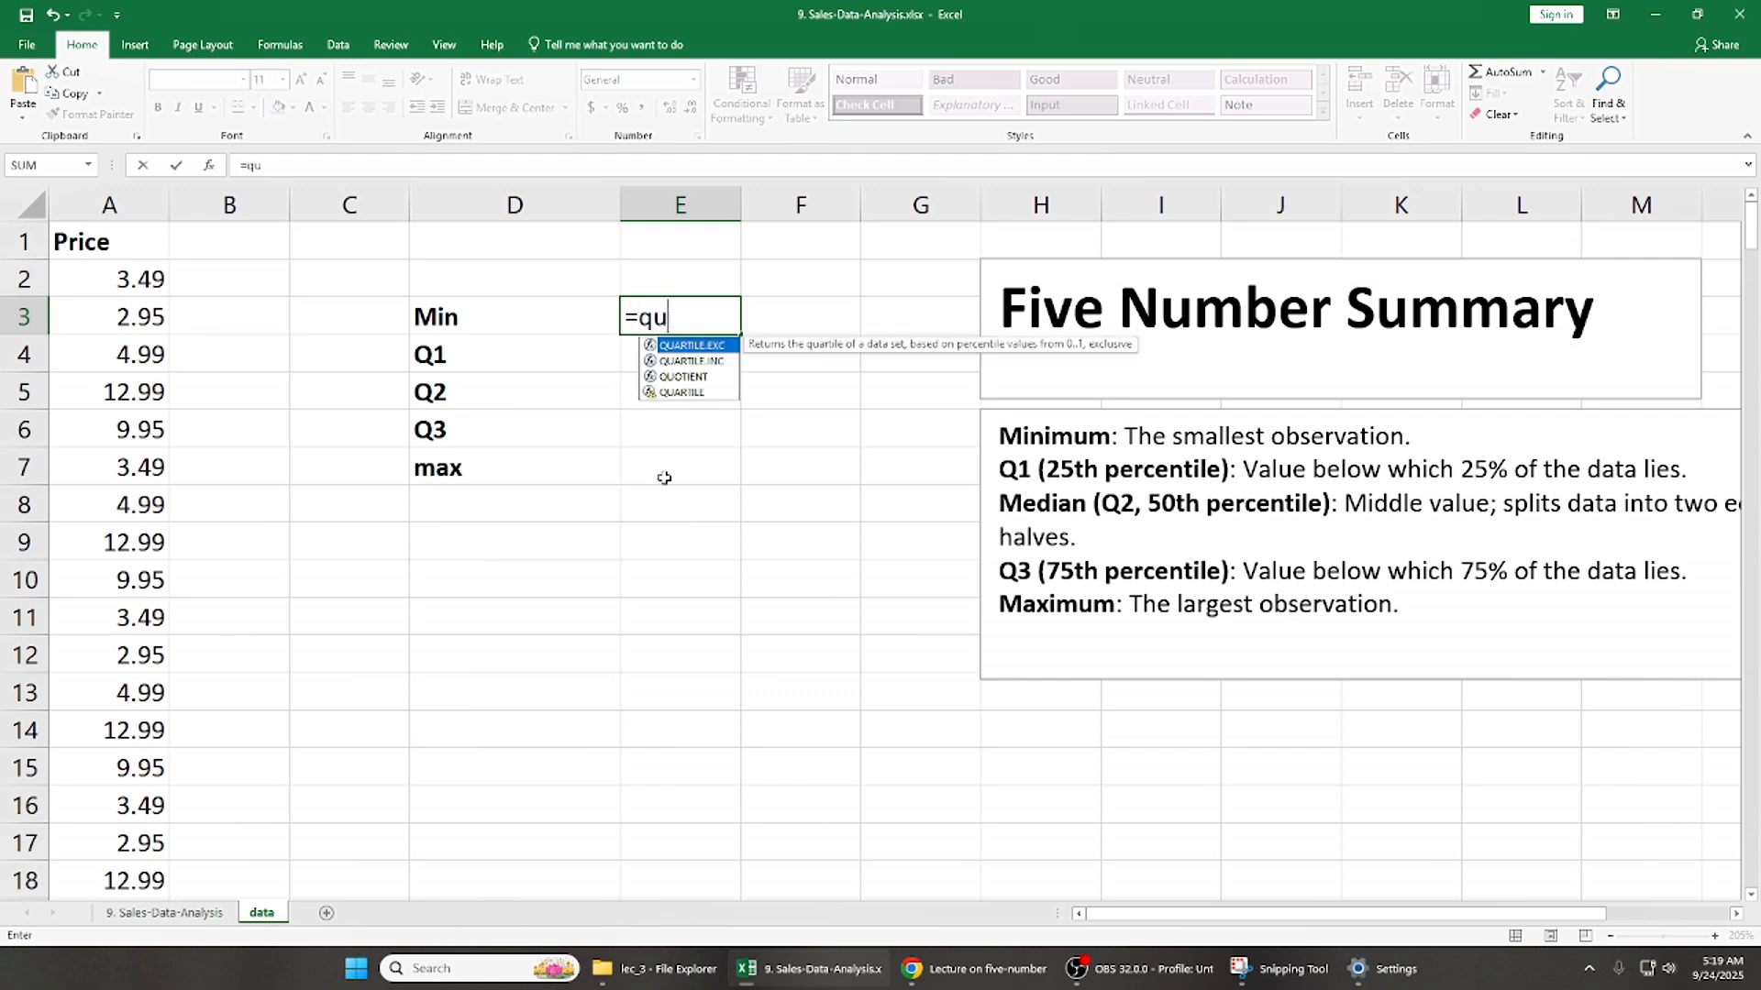
left_click(710, 362)
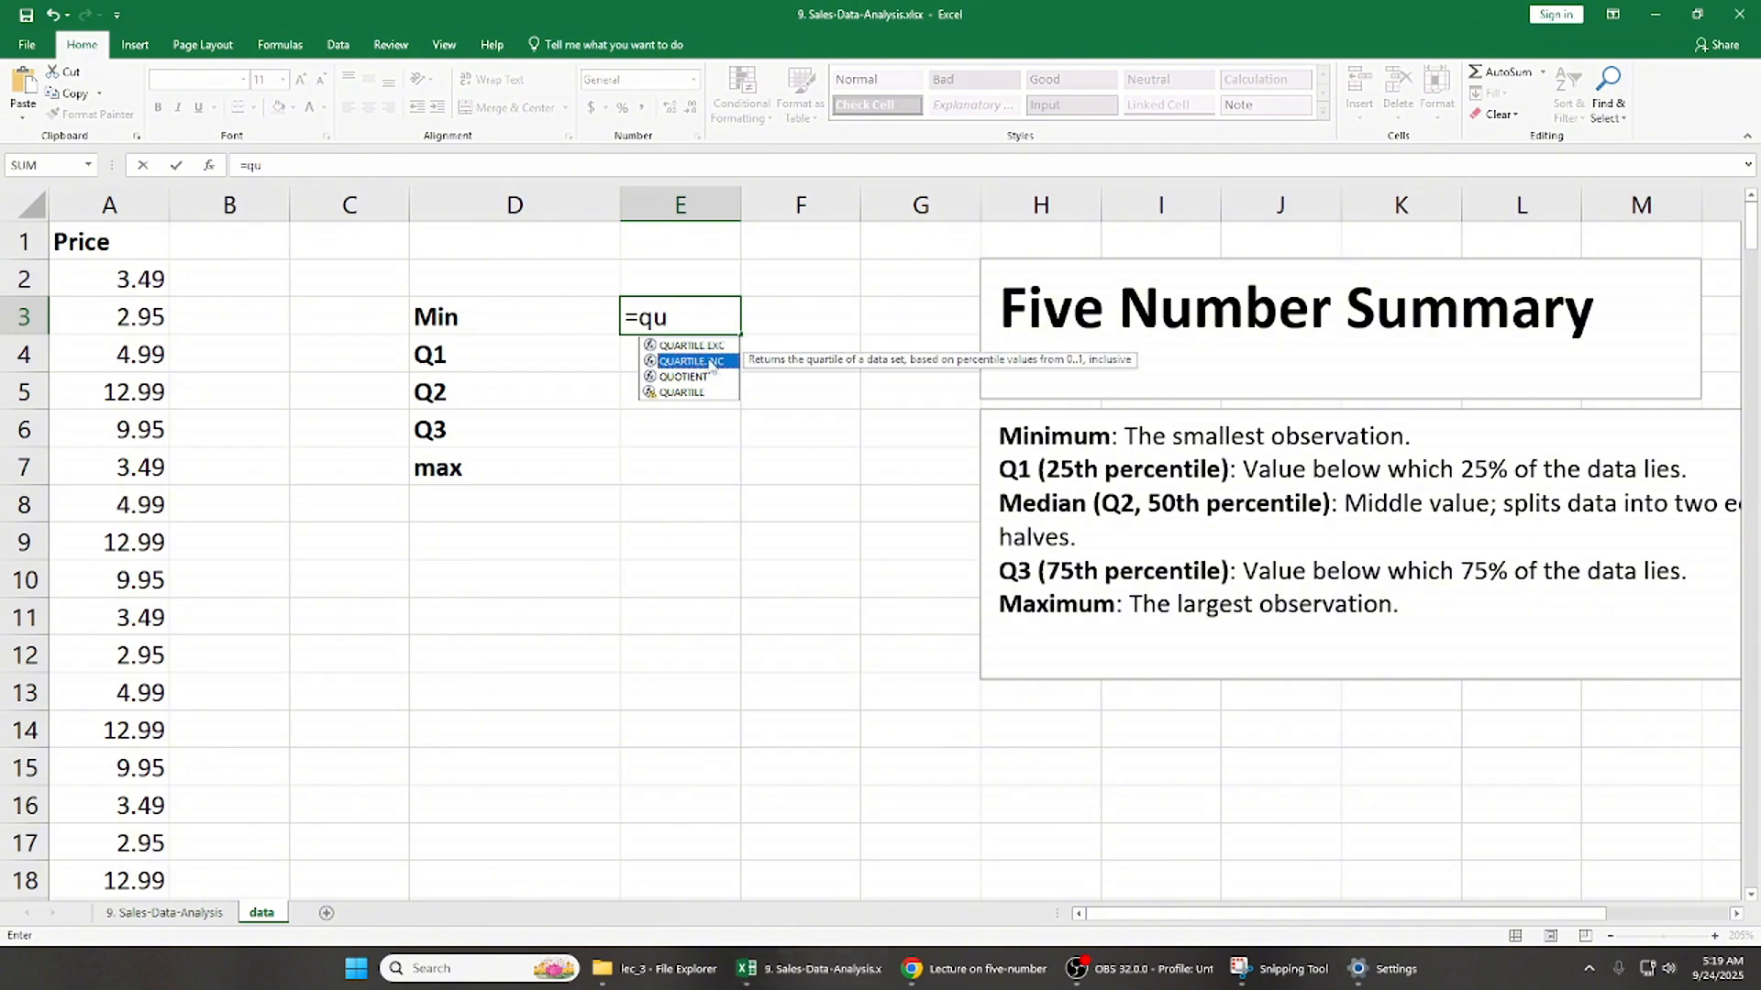
left_click(721, 347)
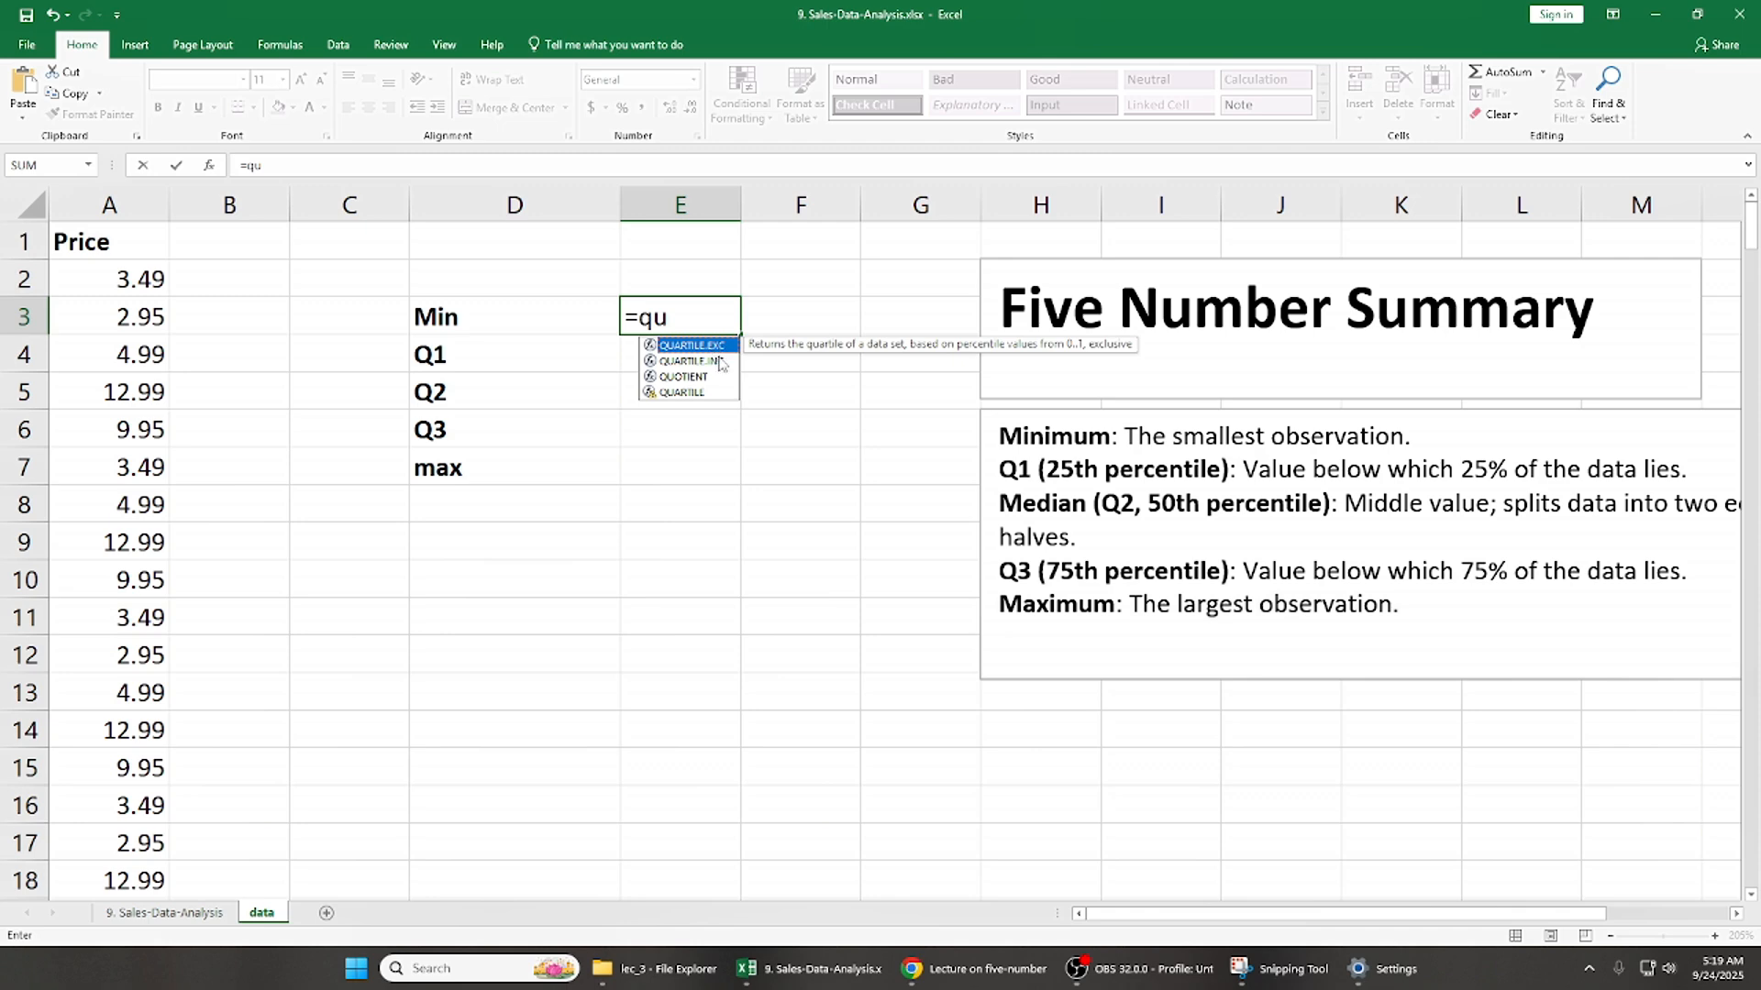
left_click(720, 361)
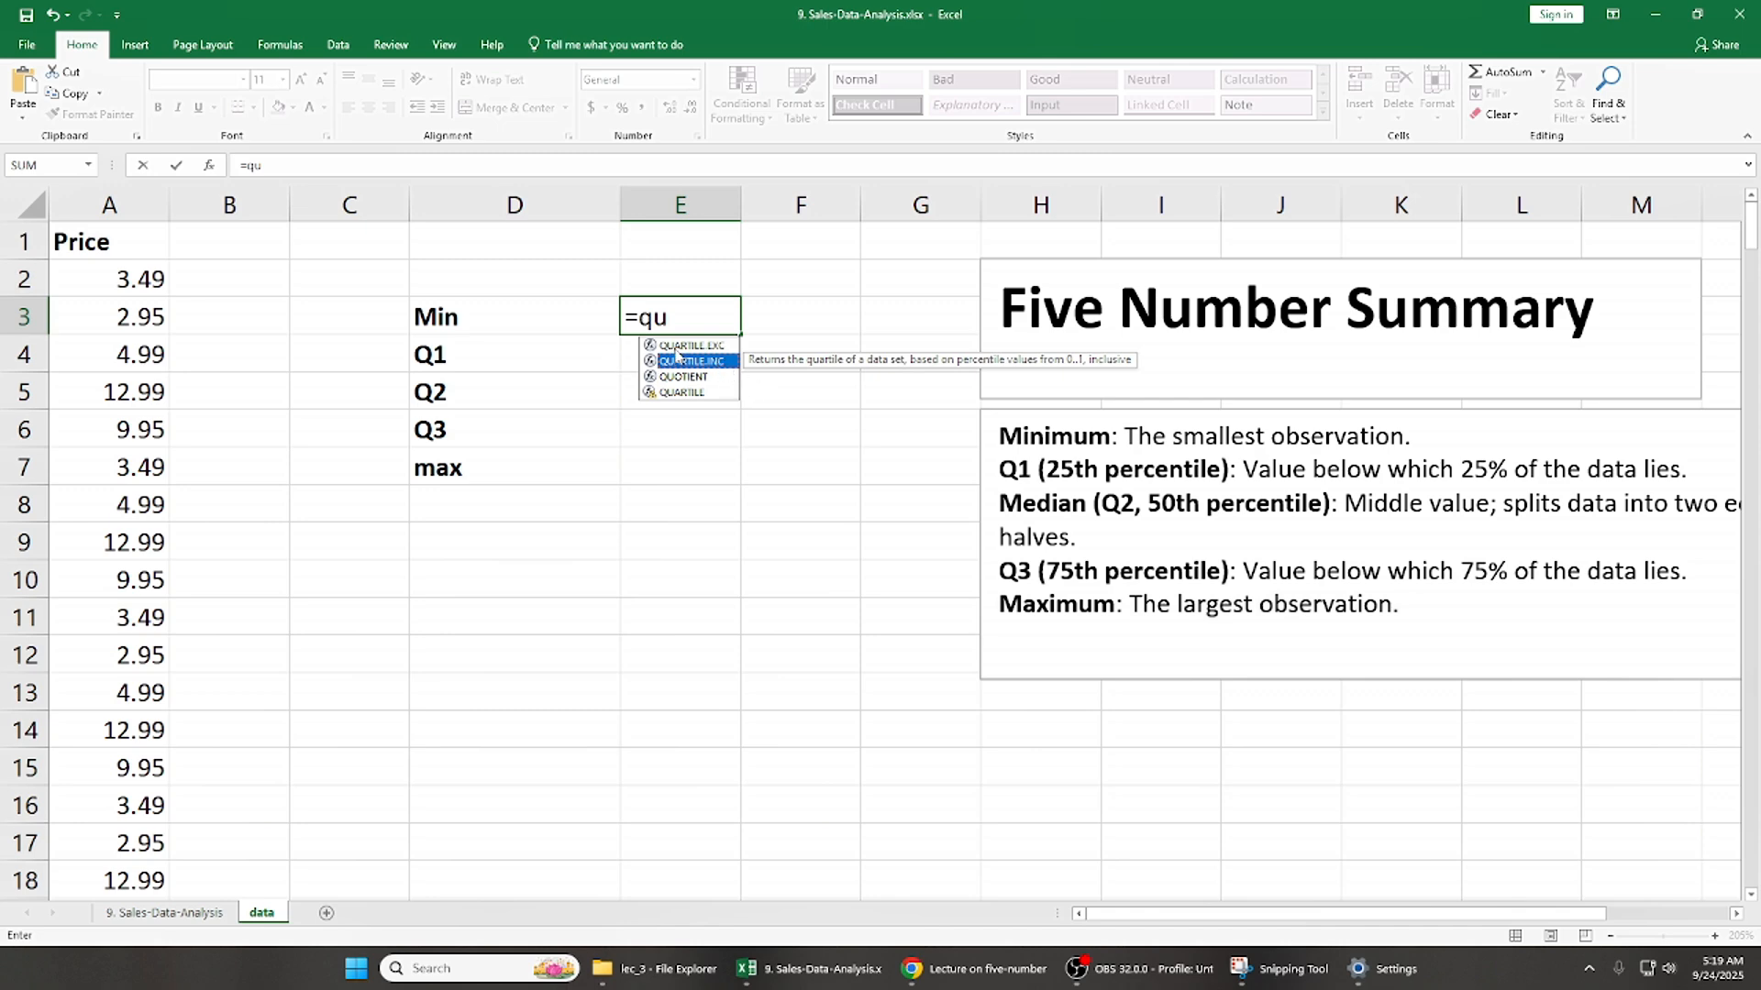
left_click(128, 269)
- Calculate the minimum price in E3 with the formula =QUARTILE.INC(A1:A255,0)
double_click(689, 313)
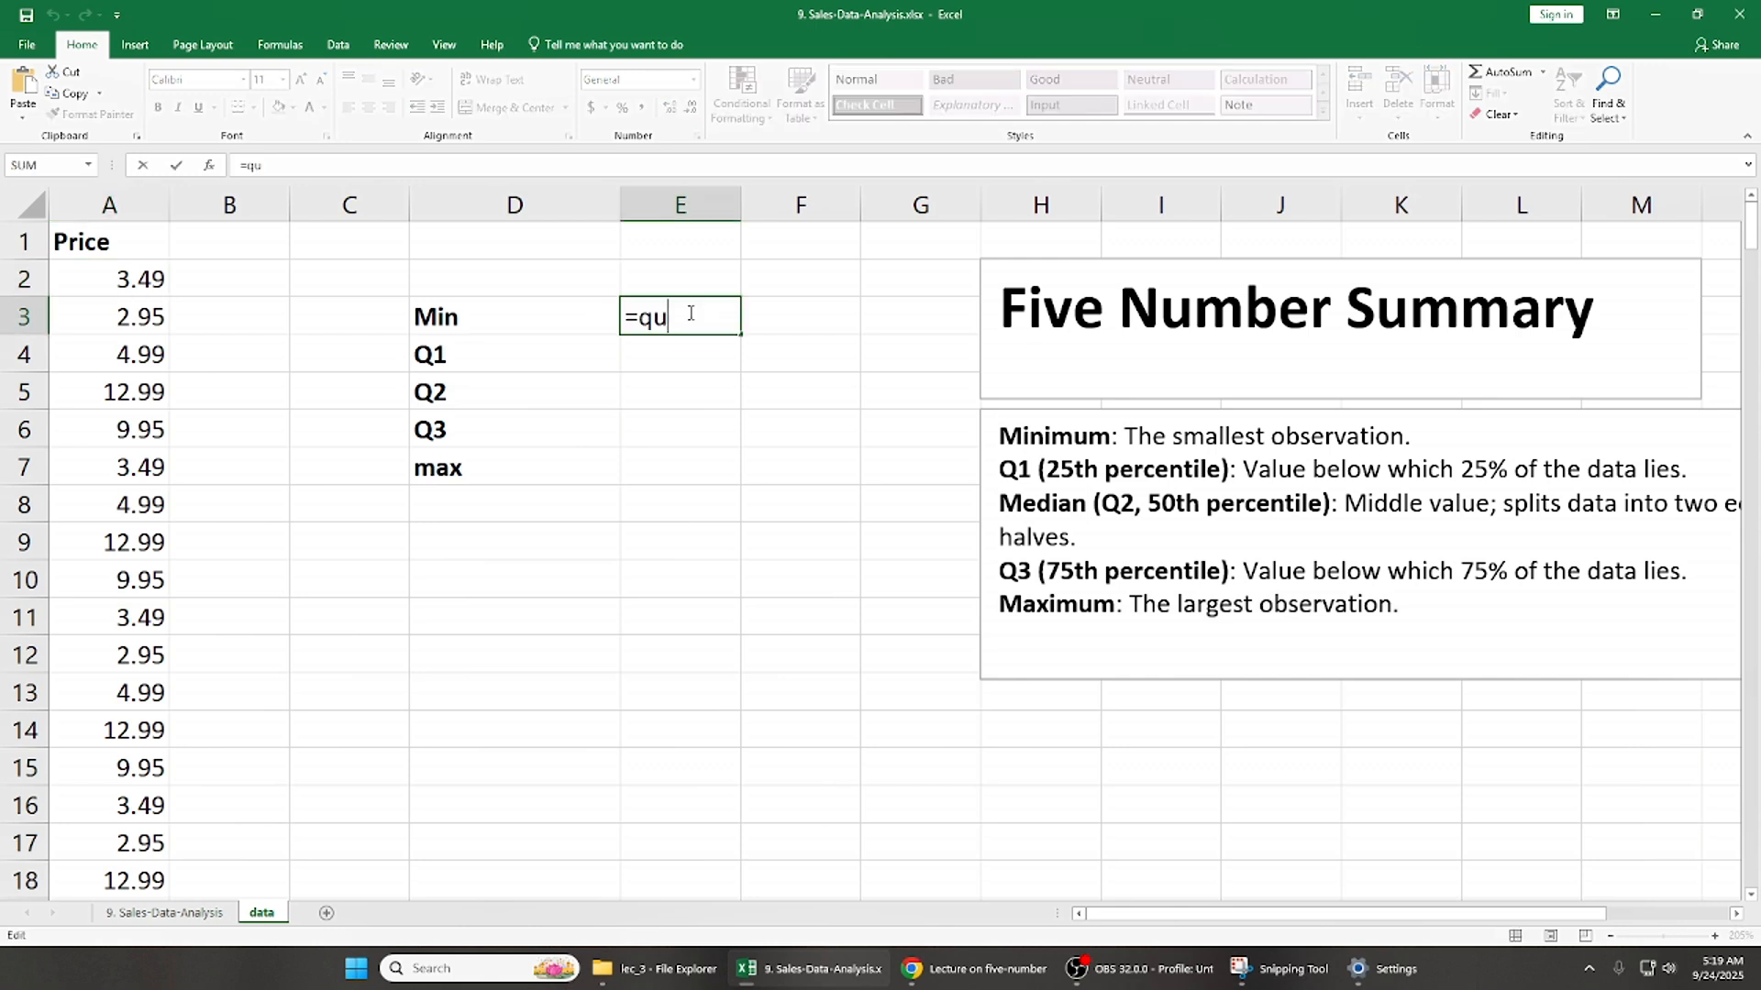
key("BackSpace")
key("BackSpace")
type("qu")
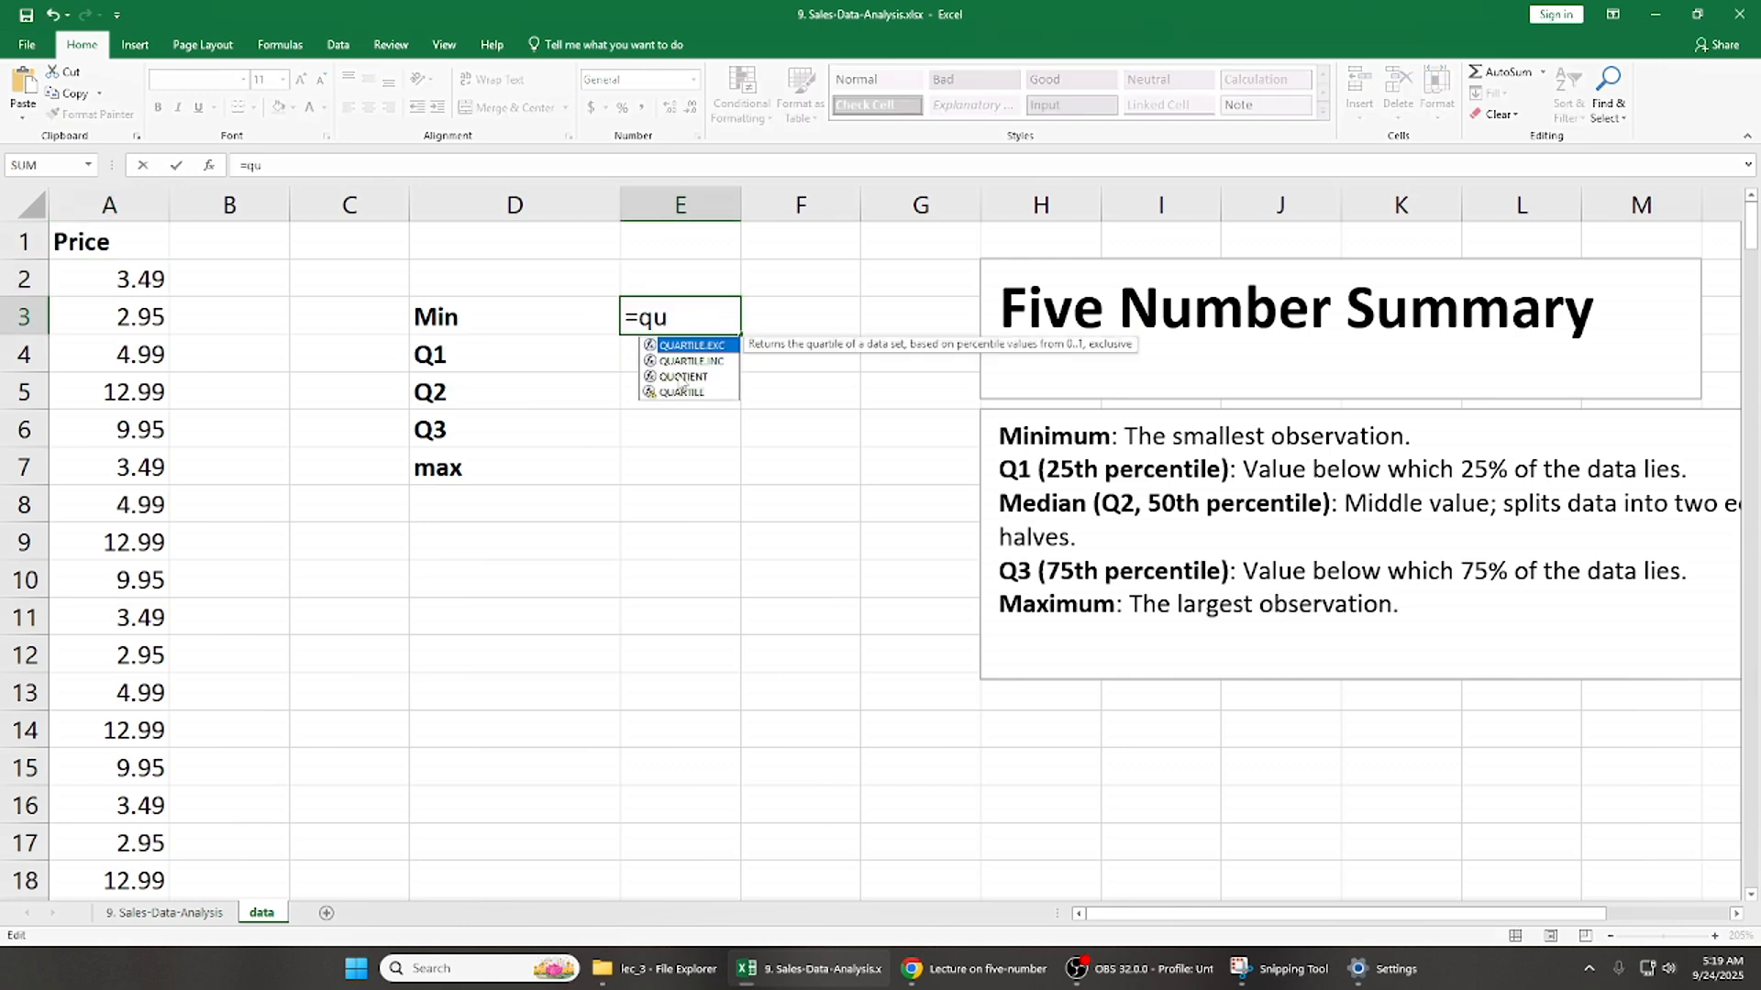
double_click(708, 361)
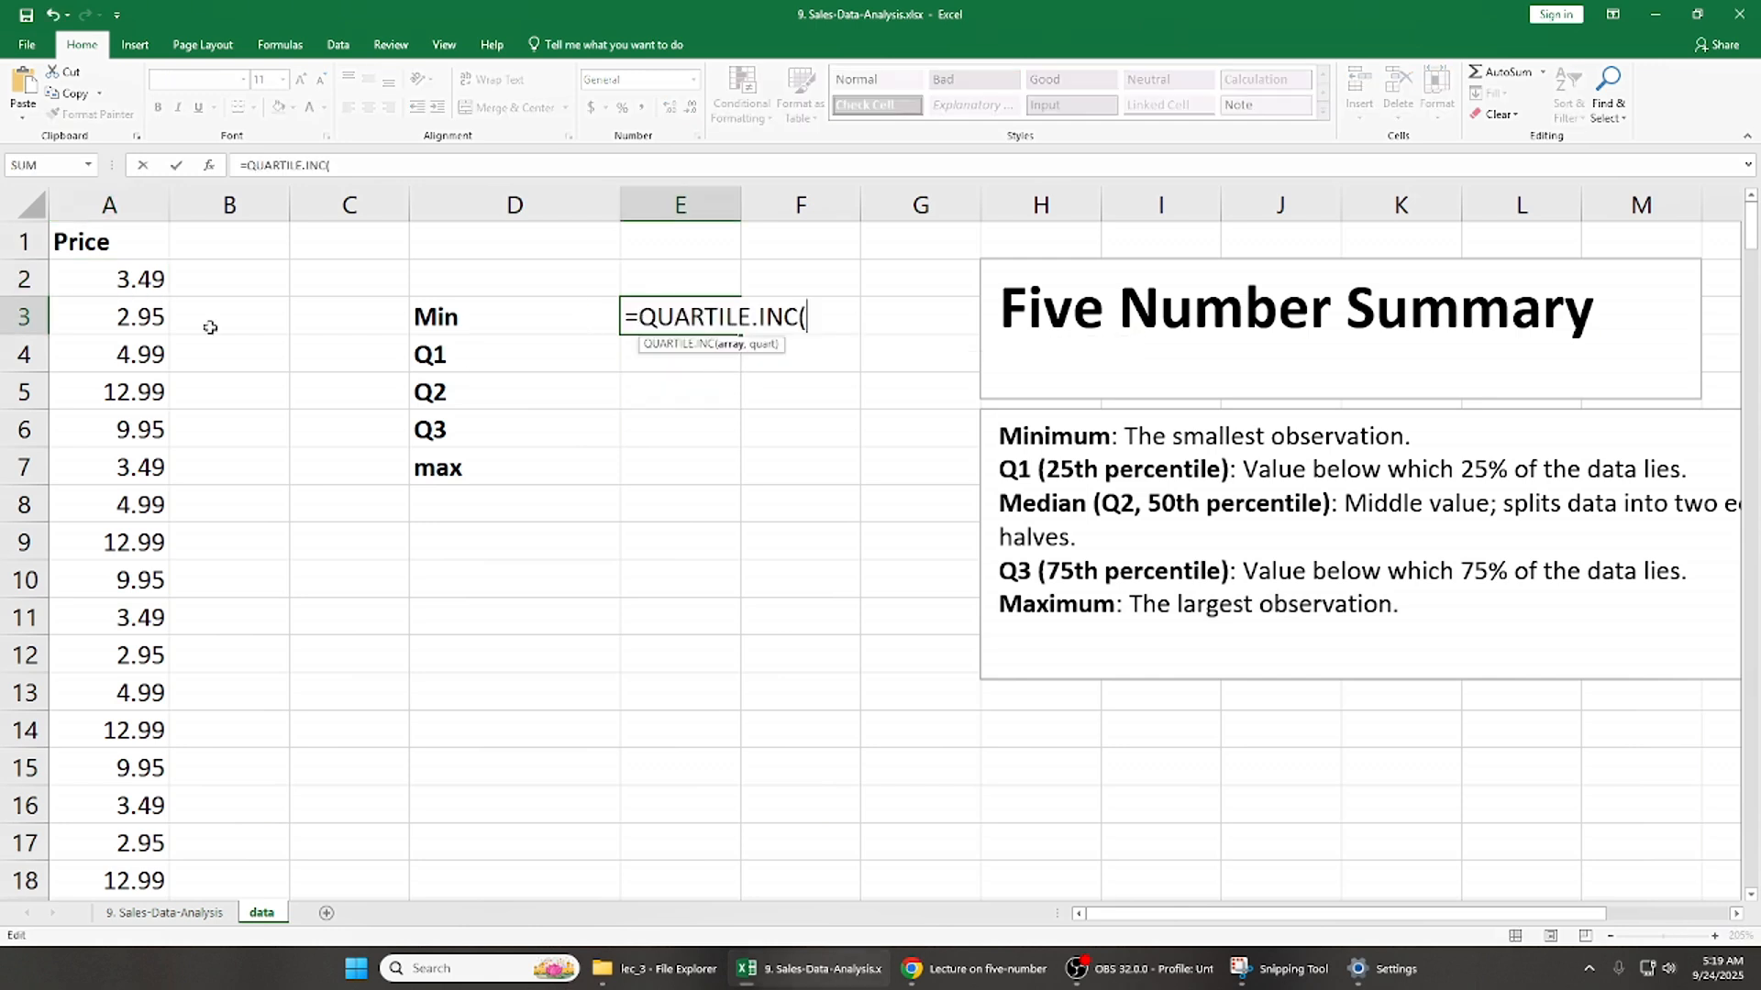
left_click(148, 240)
key("ctrl+shift+Down")
type(",0")
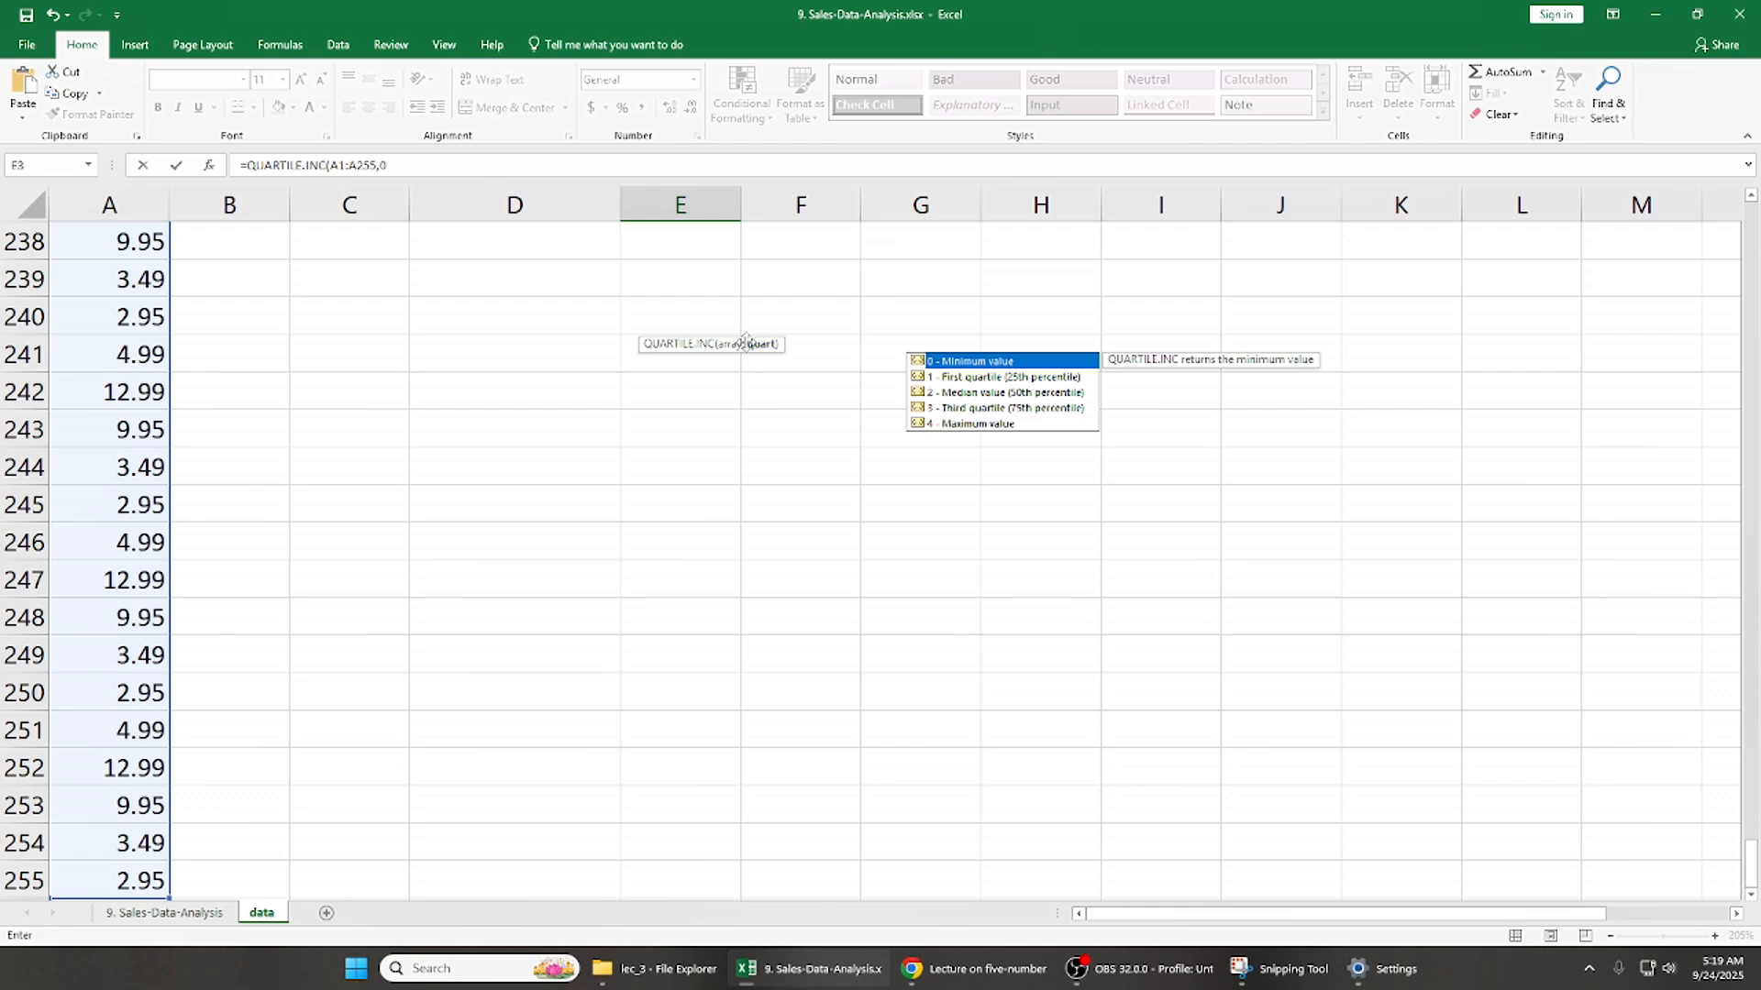
key("ctrl+Return")
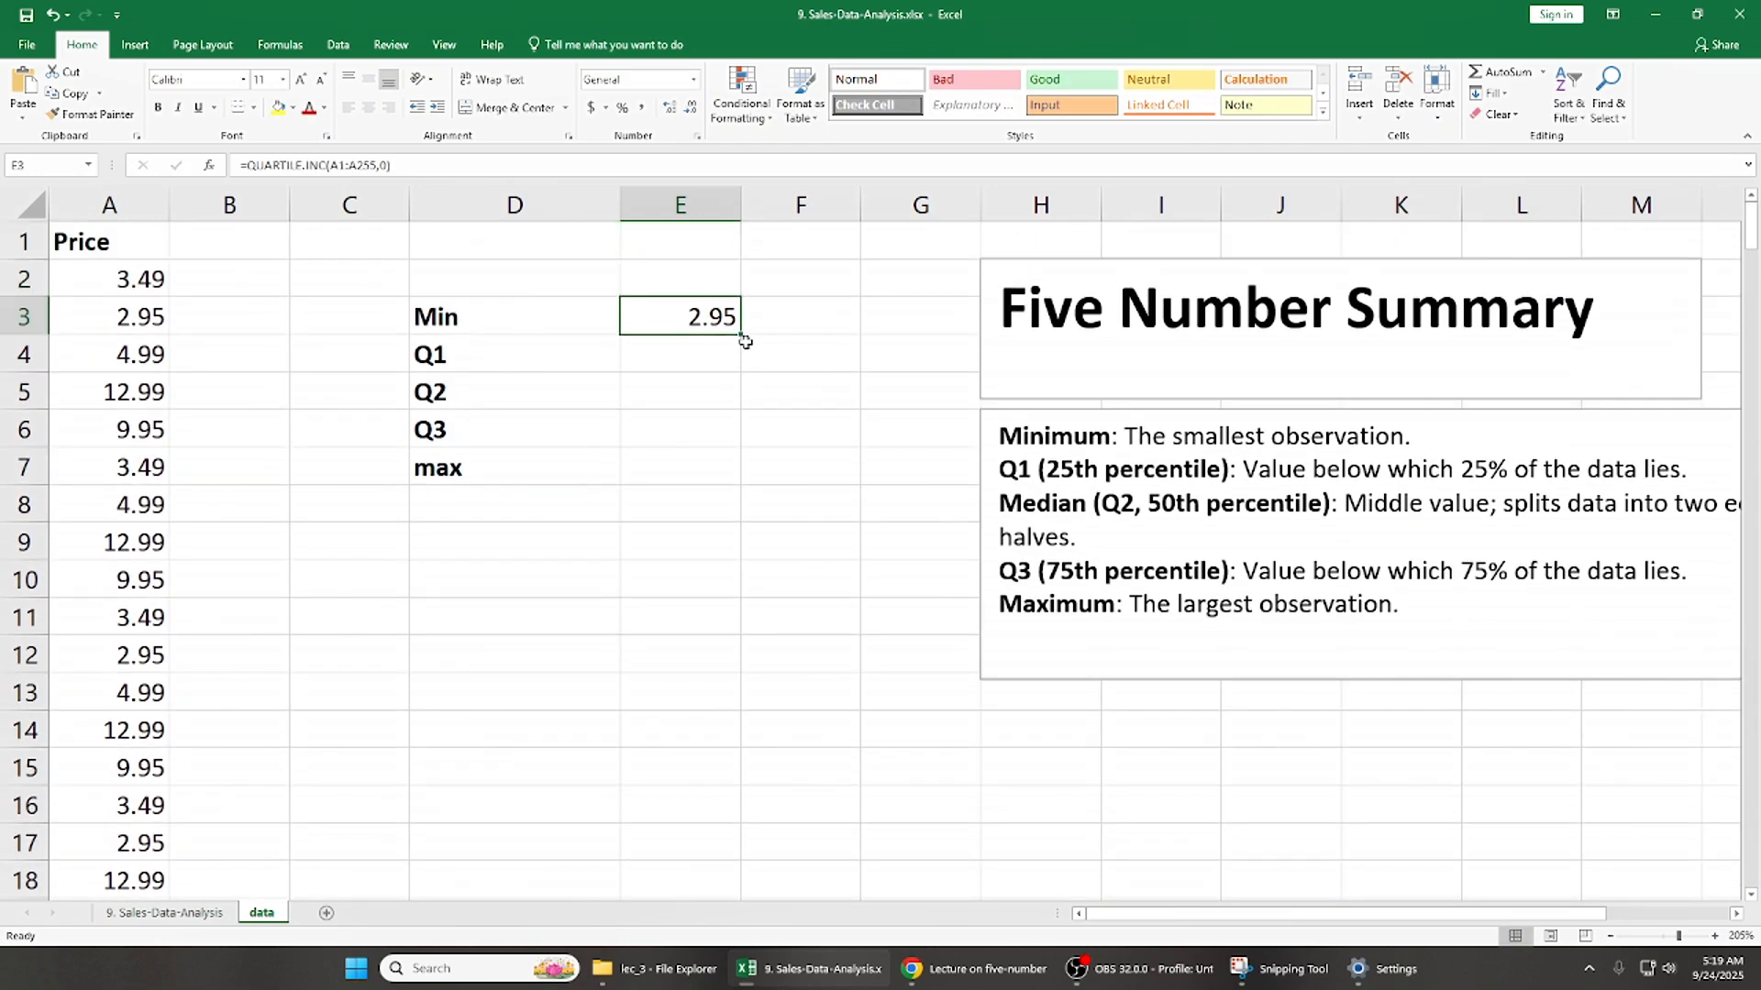
- Calculate the first quartile beside Q1 in E4 with the formula =QUARTILE.INC(A1:A255,1)
key("Left")
key("shift+Right")
key("Left")
key("Right")
key("Right")
key("Down")
type("=")
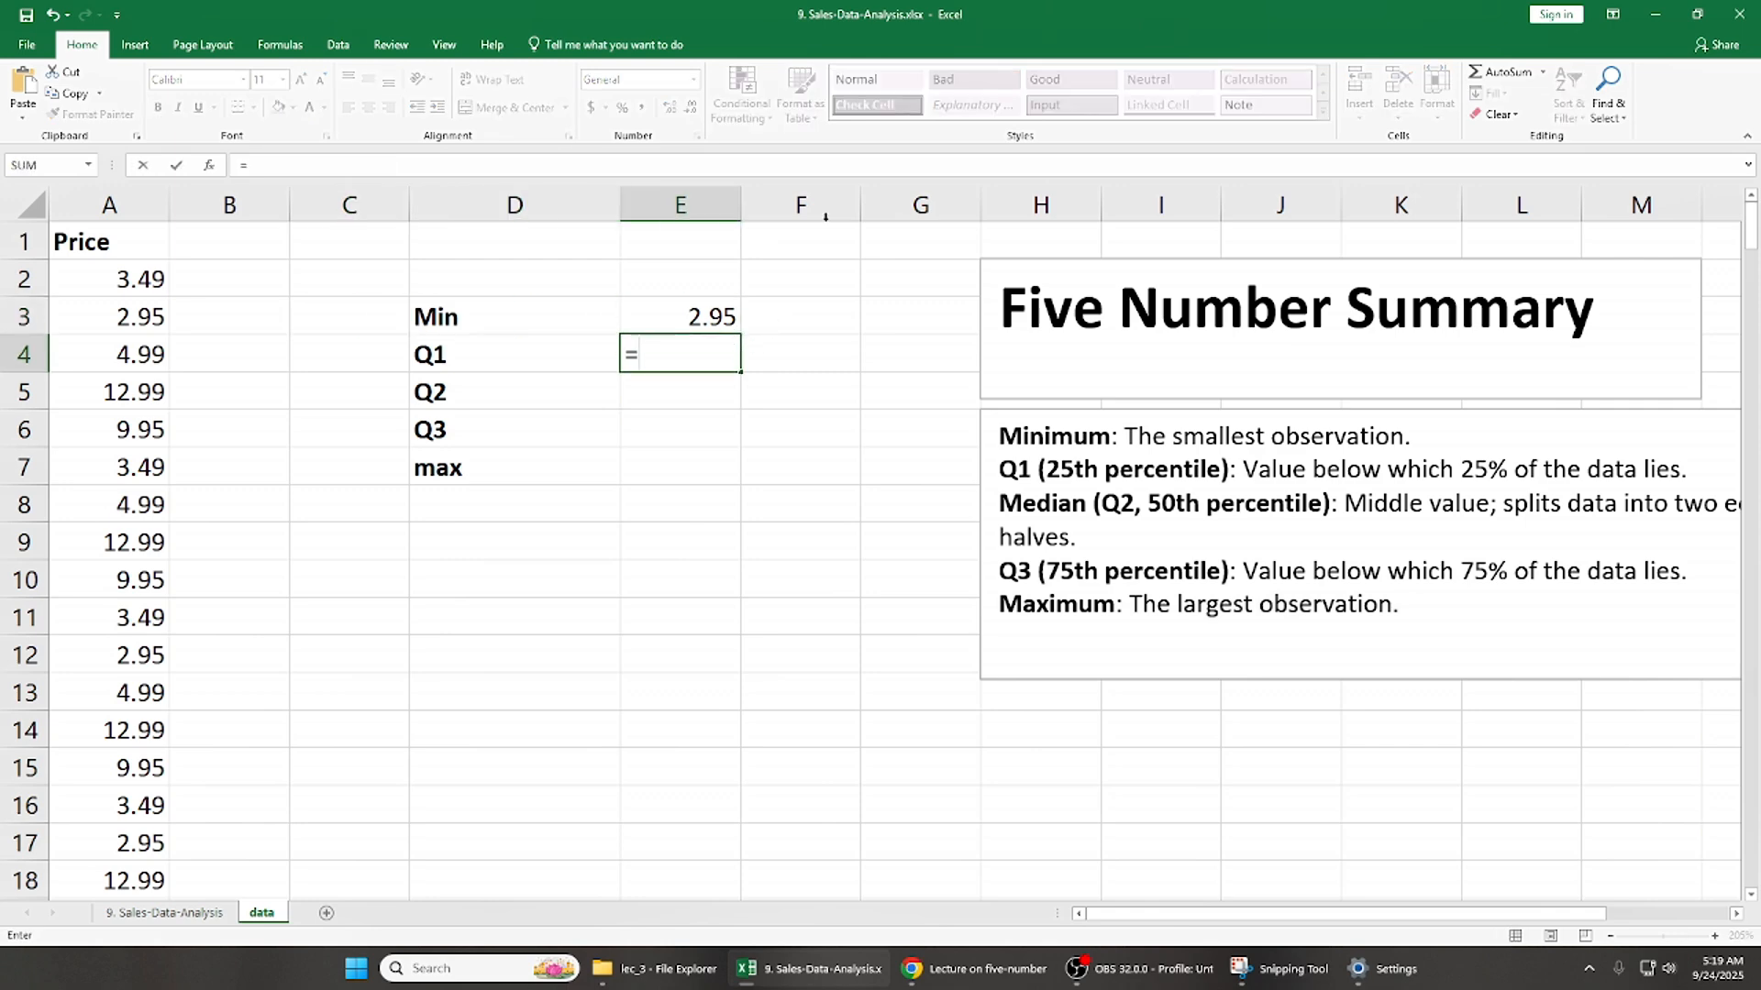
type("QU")
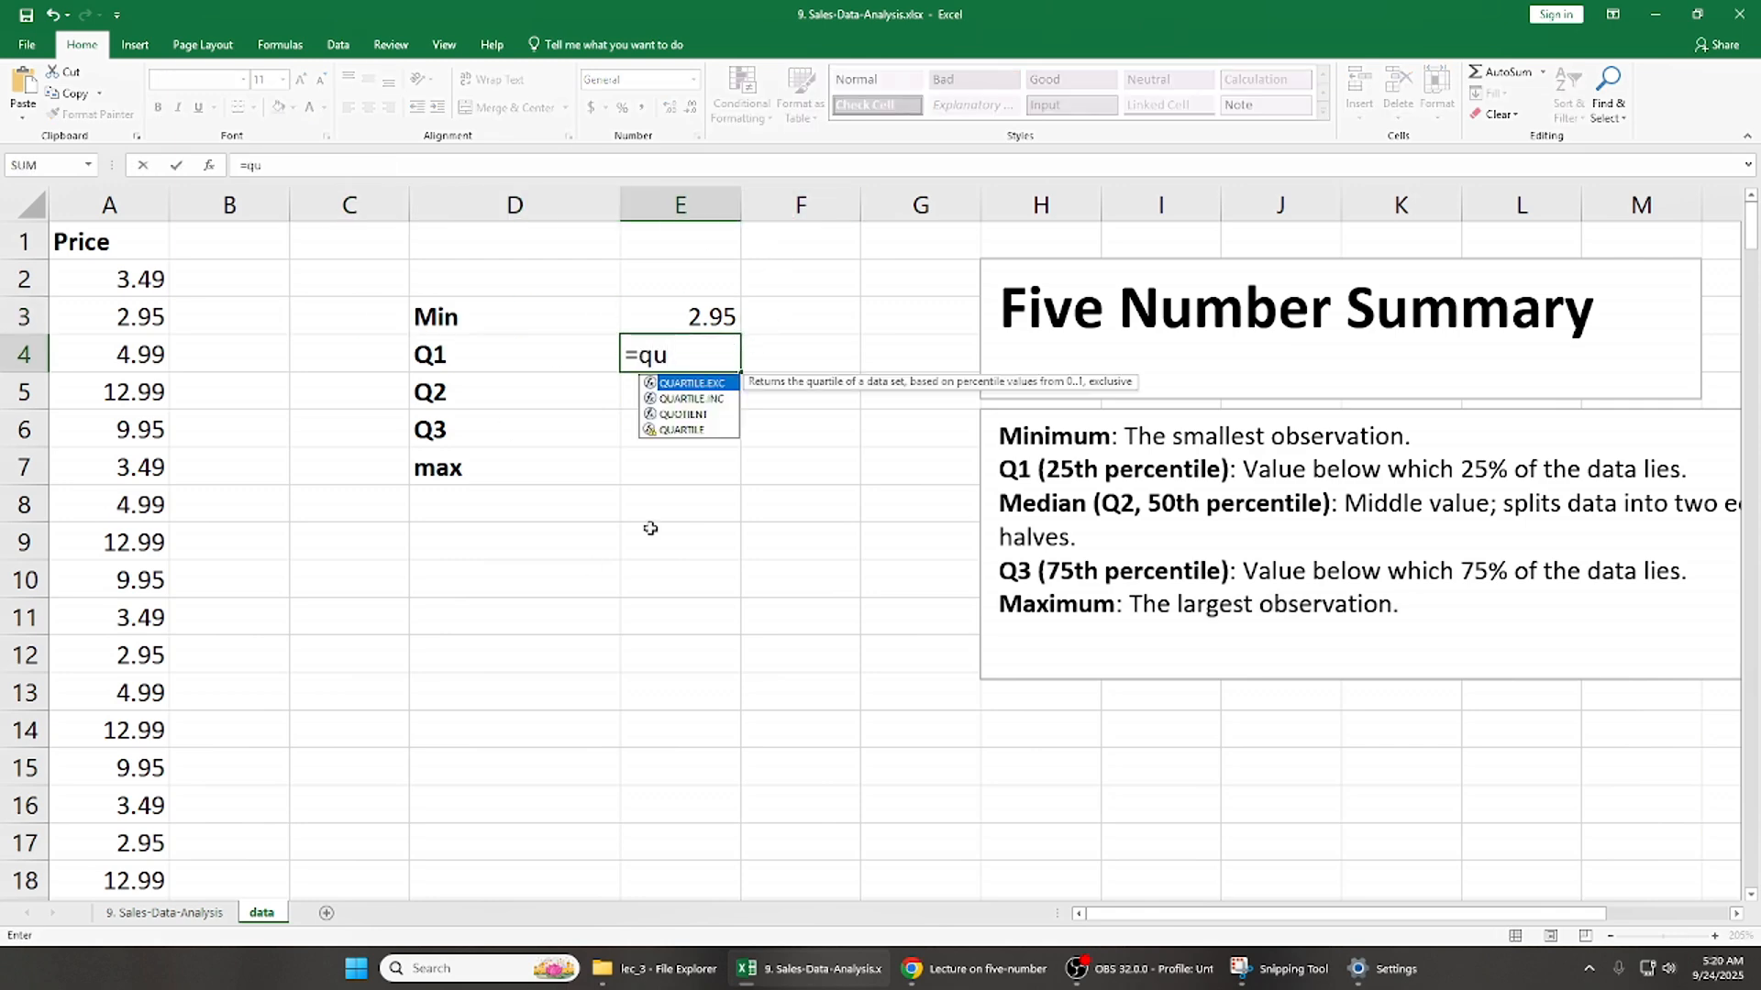
double_click(701, 411)
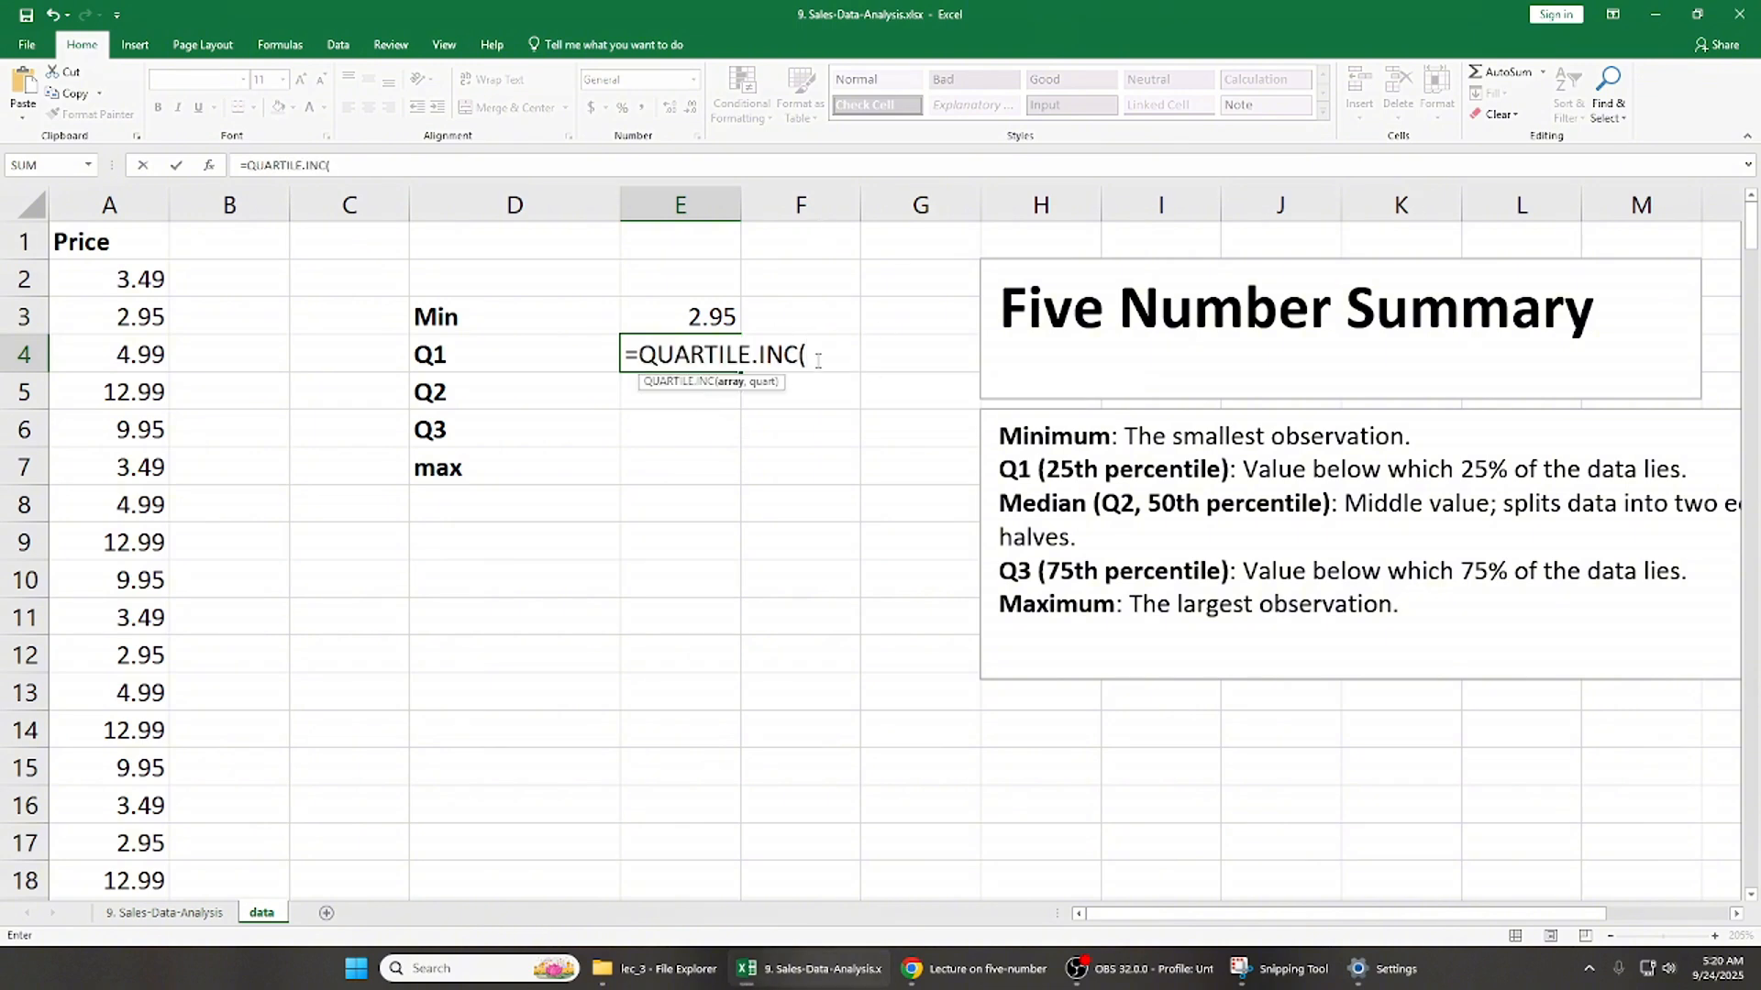
left_click(151, 236)
key("ctrl+shift+Down")
type(",")
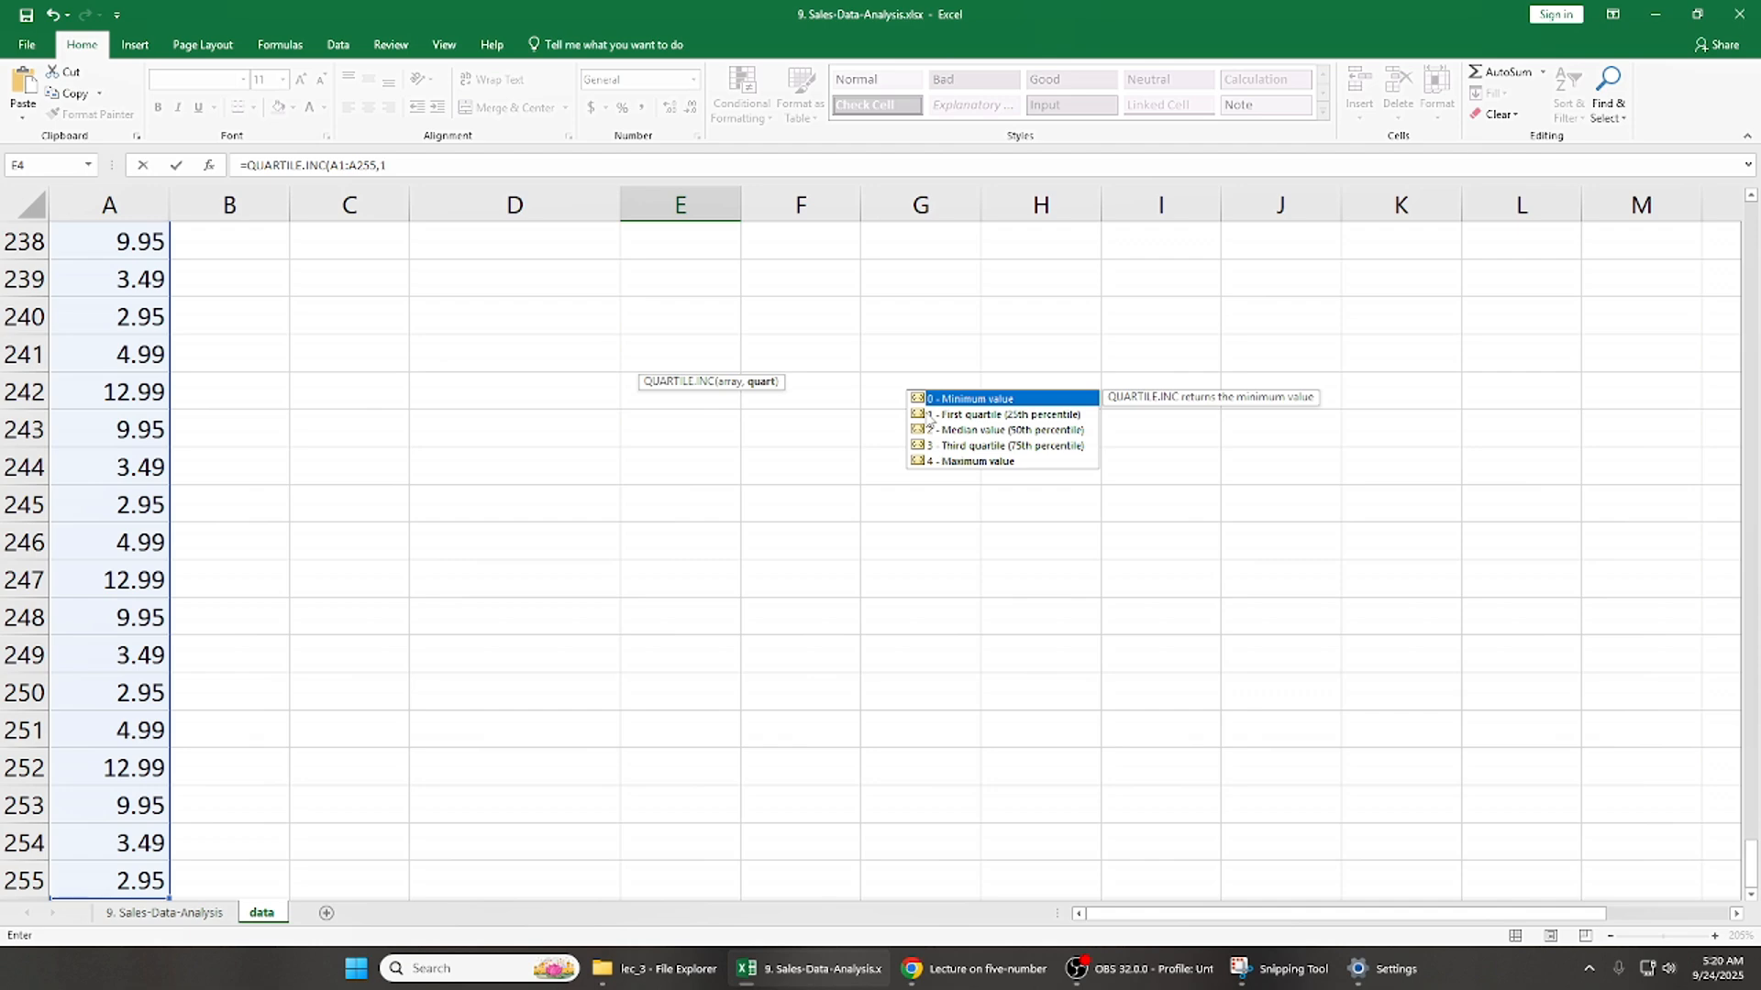
type("1")
key("Return")
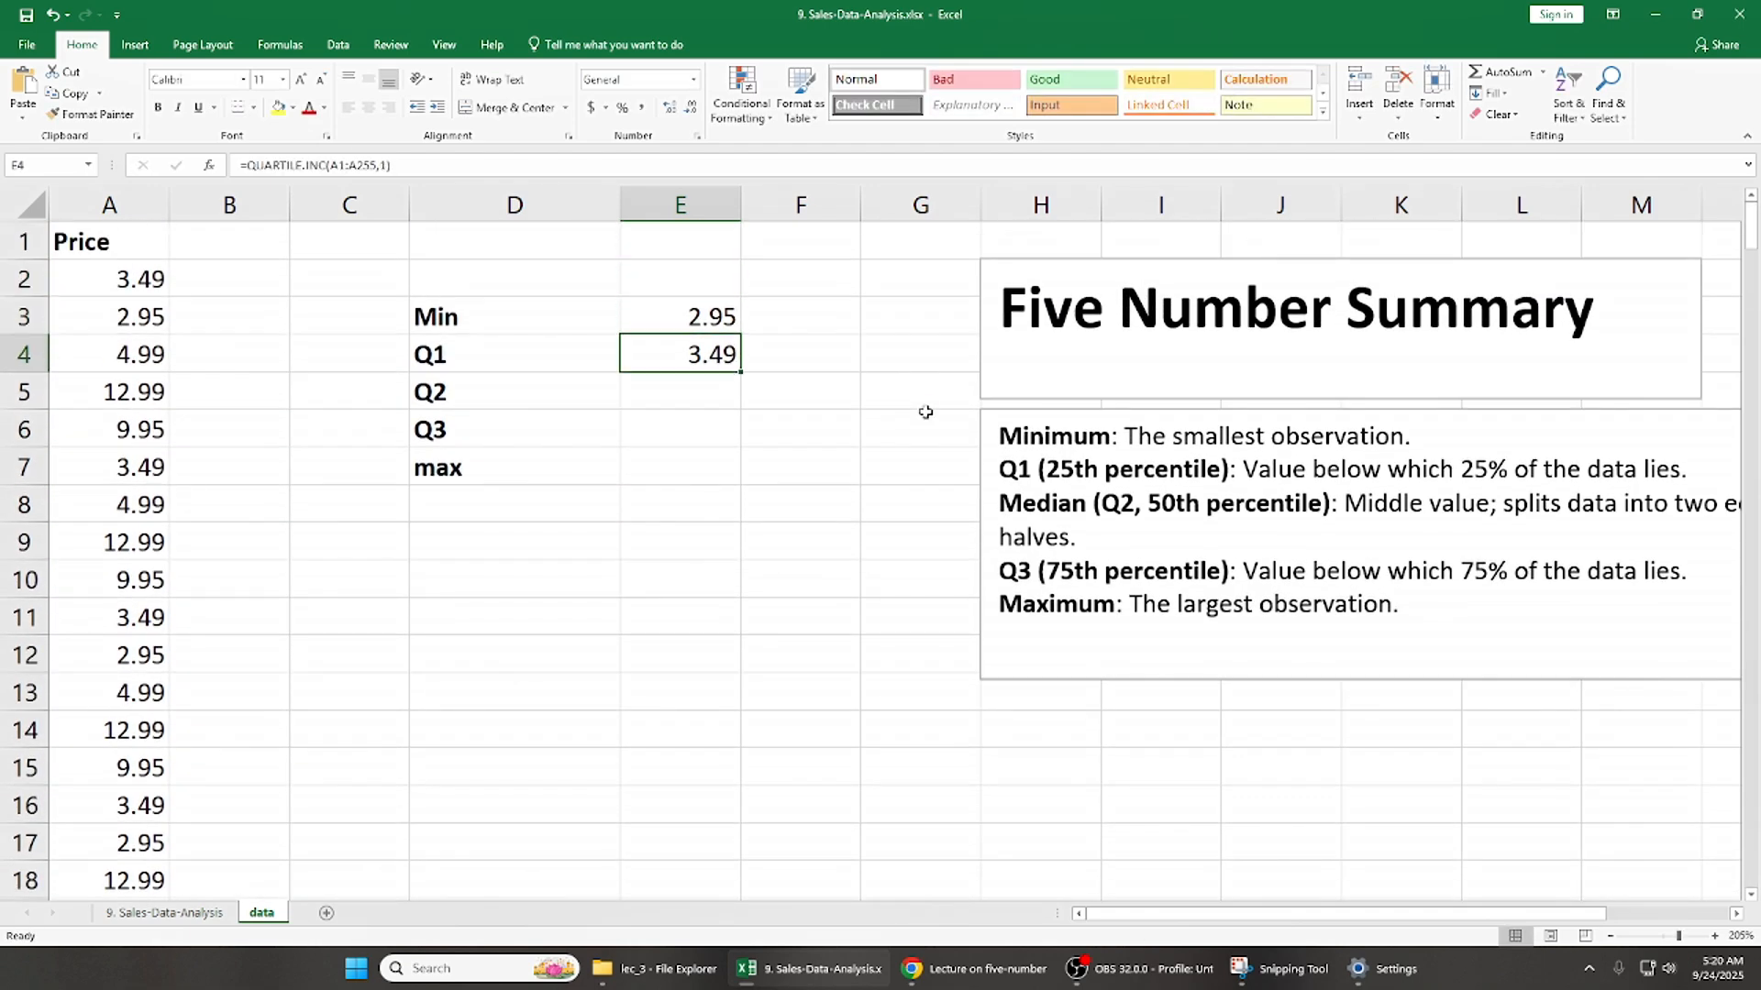
- Start a QUARTILE.INC formula beside Q2 in E5 using the Price range A1:A255 as the array
key("Left")
key("Right")
type("=qu")
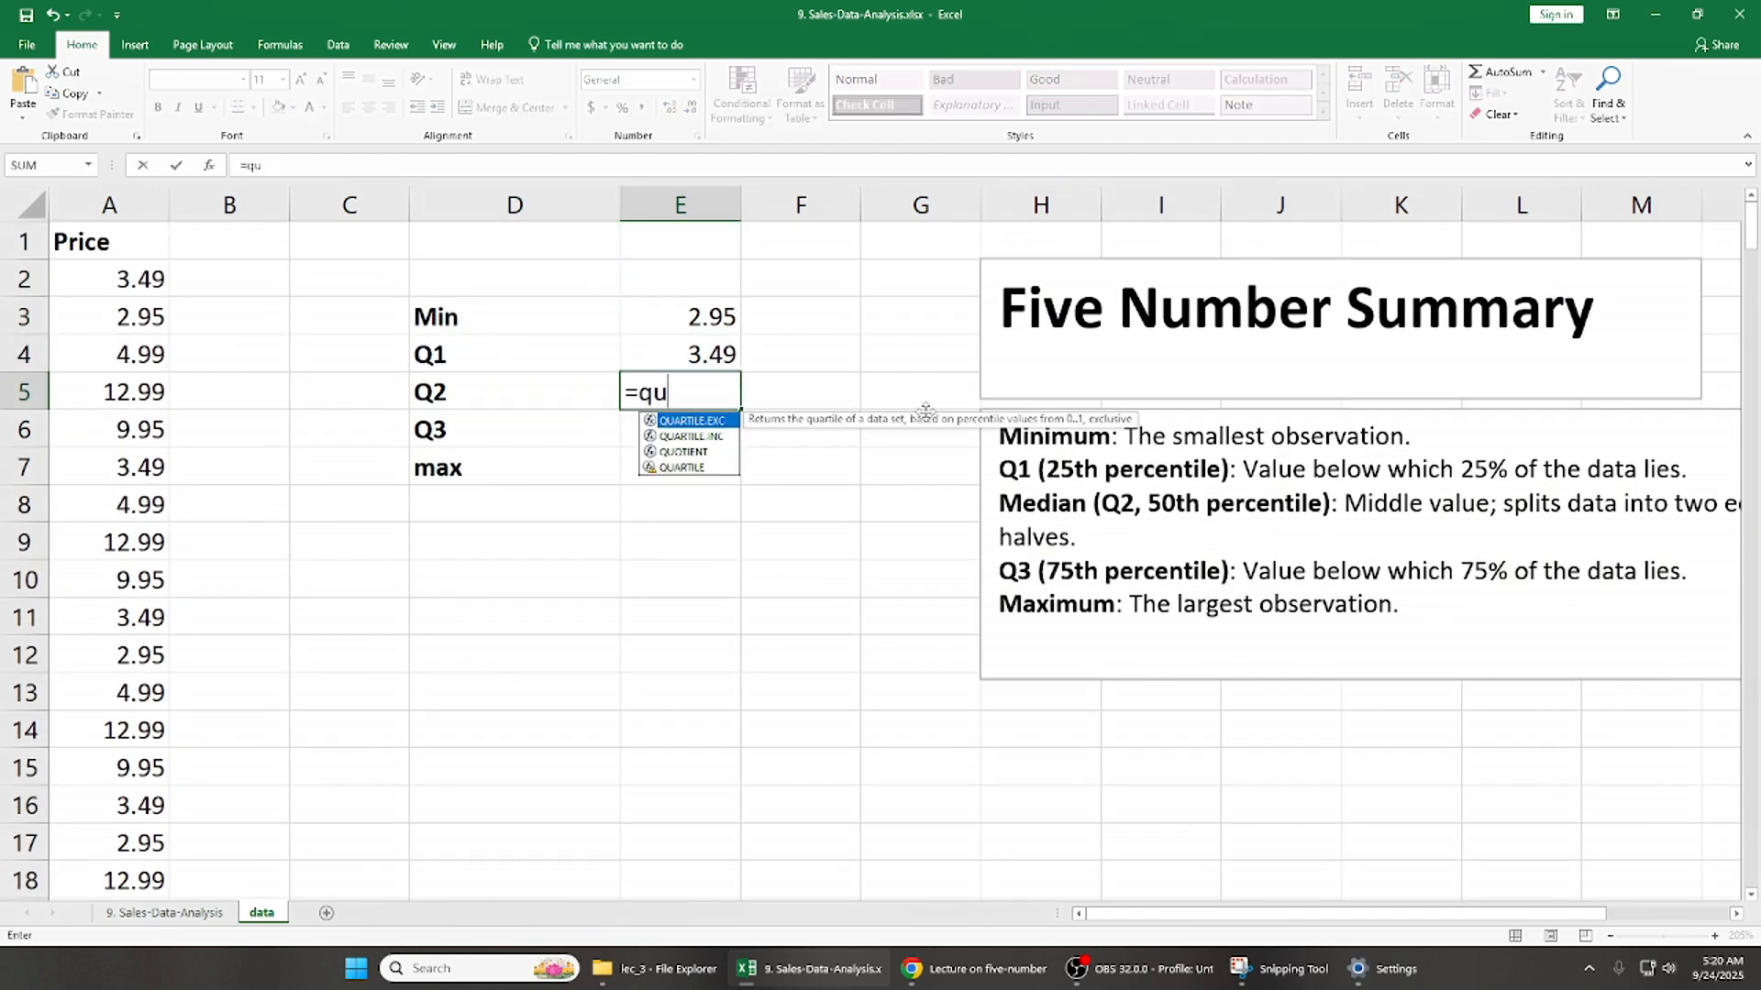
double_click(698, 437)
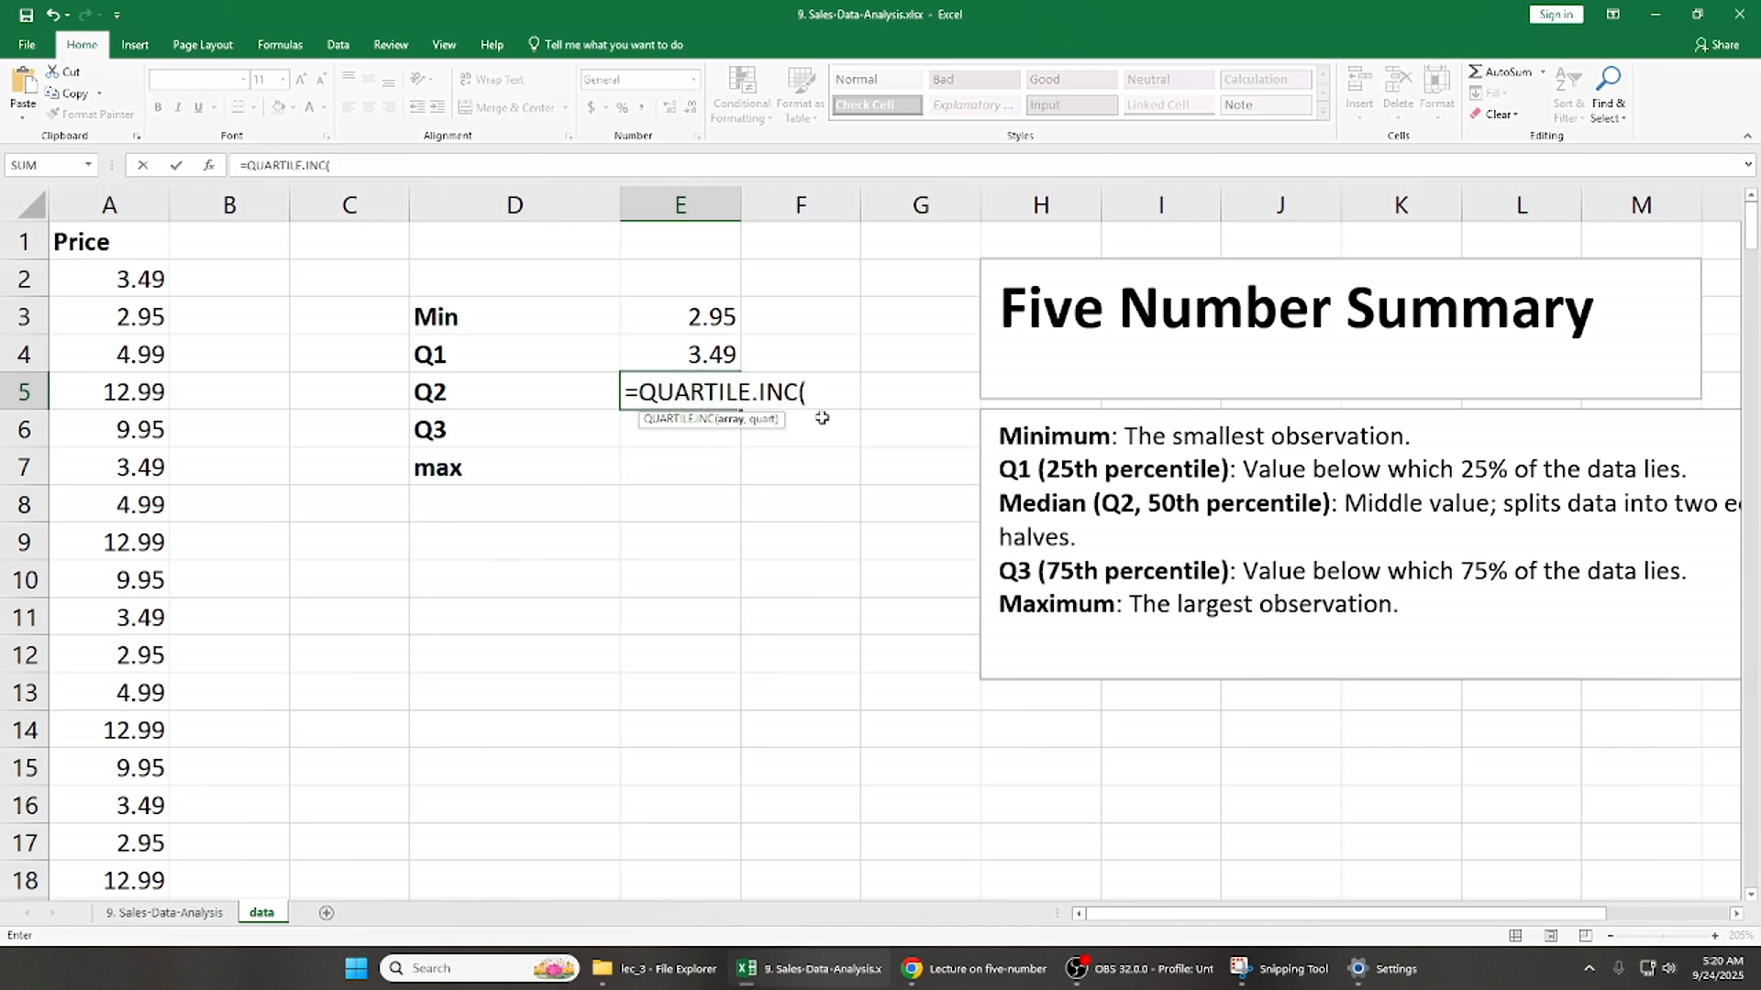
left_click(146, 244)
key("ctrl+shift+Down")
type(",")
key("Up")
key("Up")
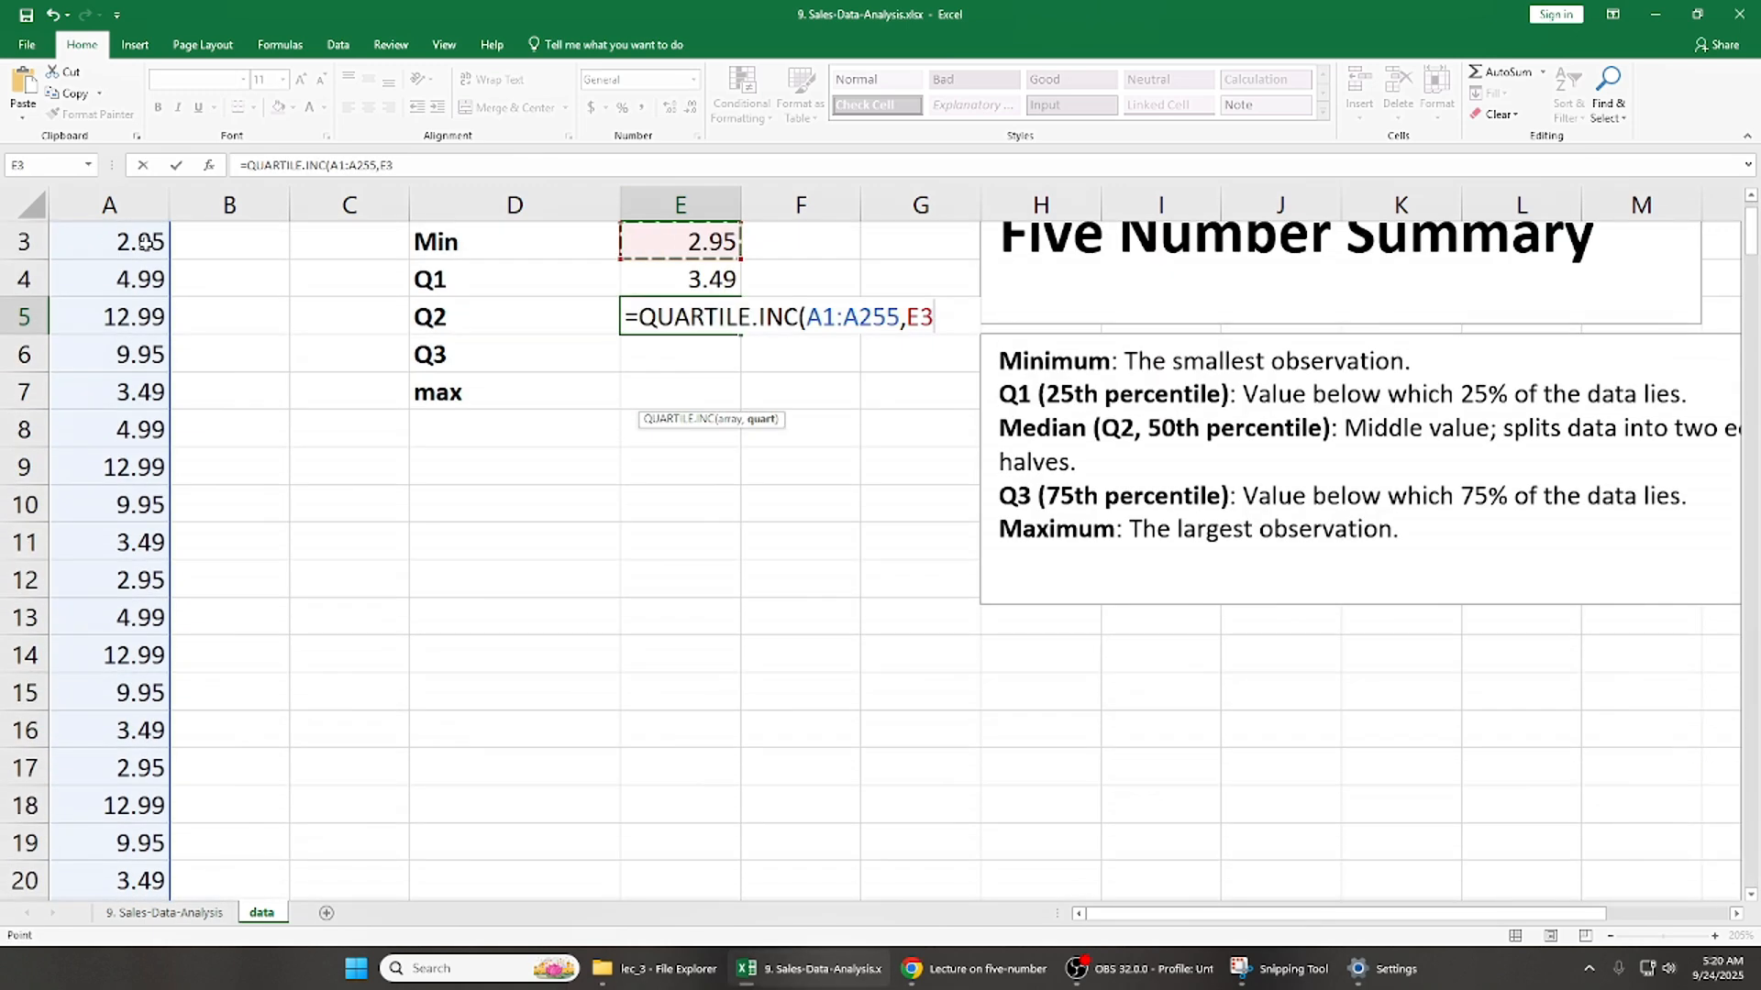
key("Left")
key("Left")
key("Left")
key("Left")
key("Up")
key("Up")
key("BackSpace")
key("BackSpace")
key("BackSpace")
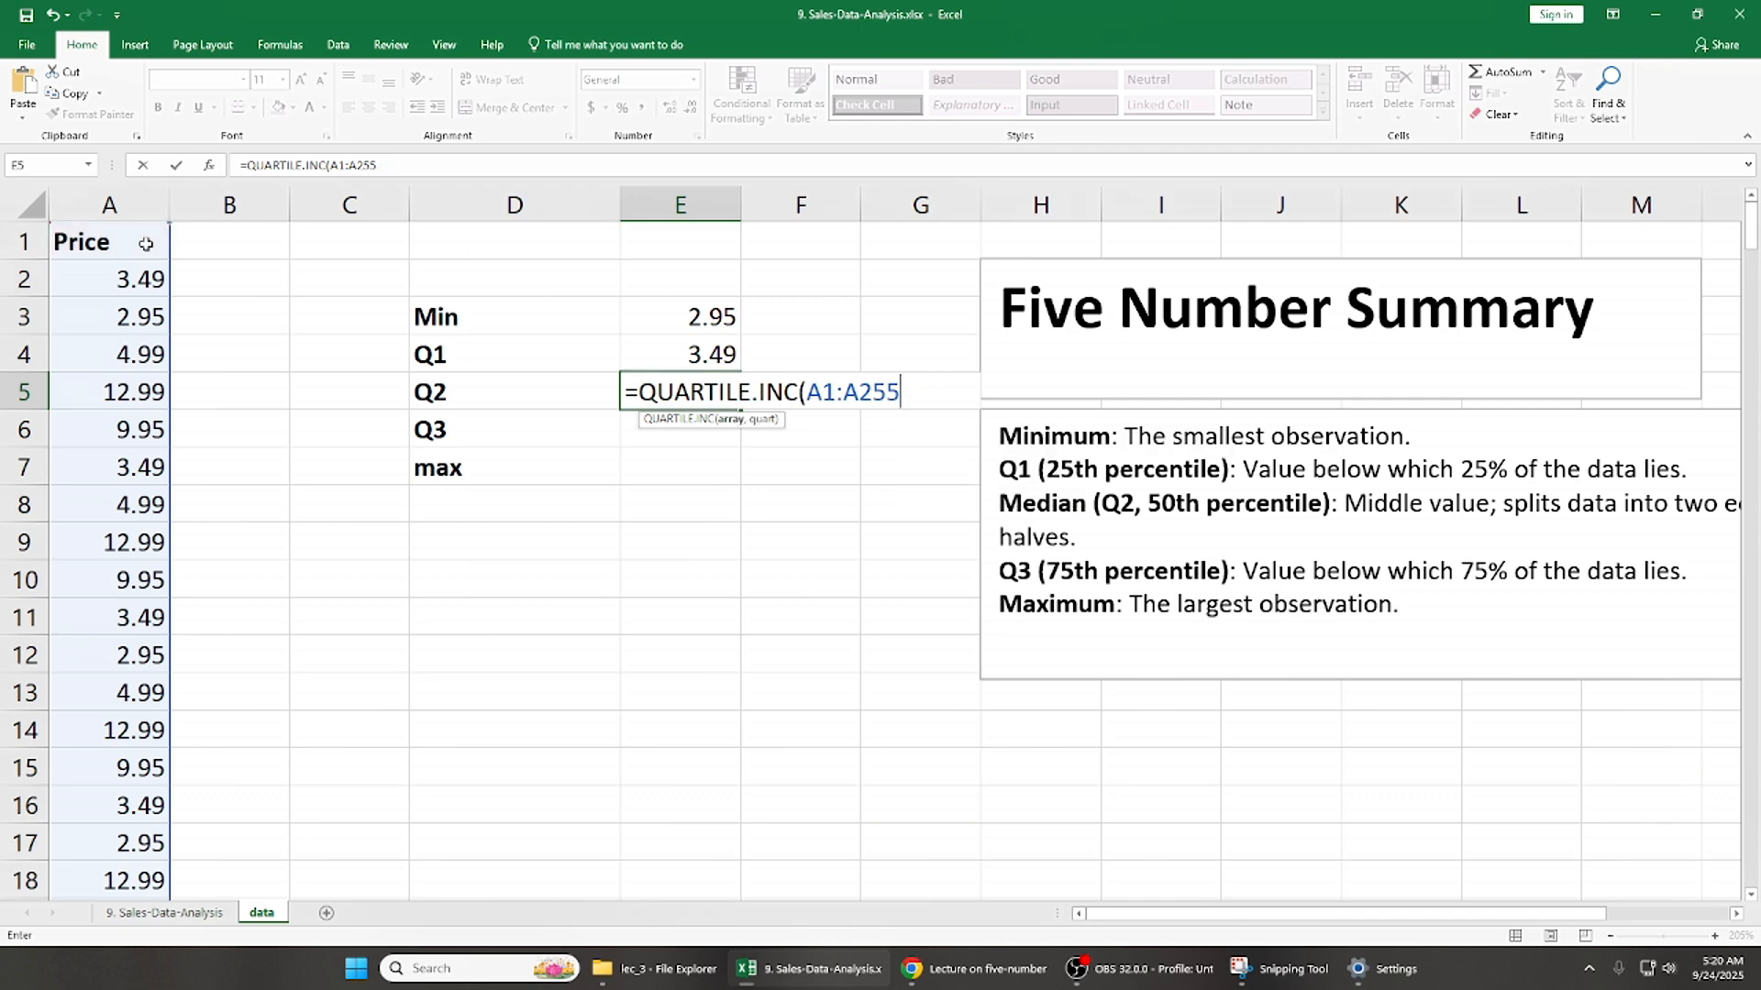
- Complete the Q2 formula in E5 with quartile argument 2 for the median
type(",")
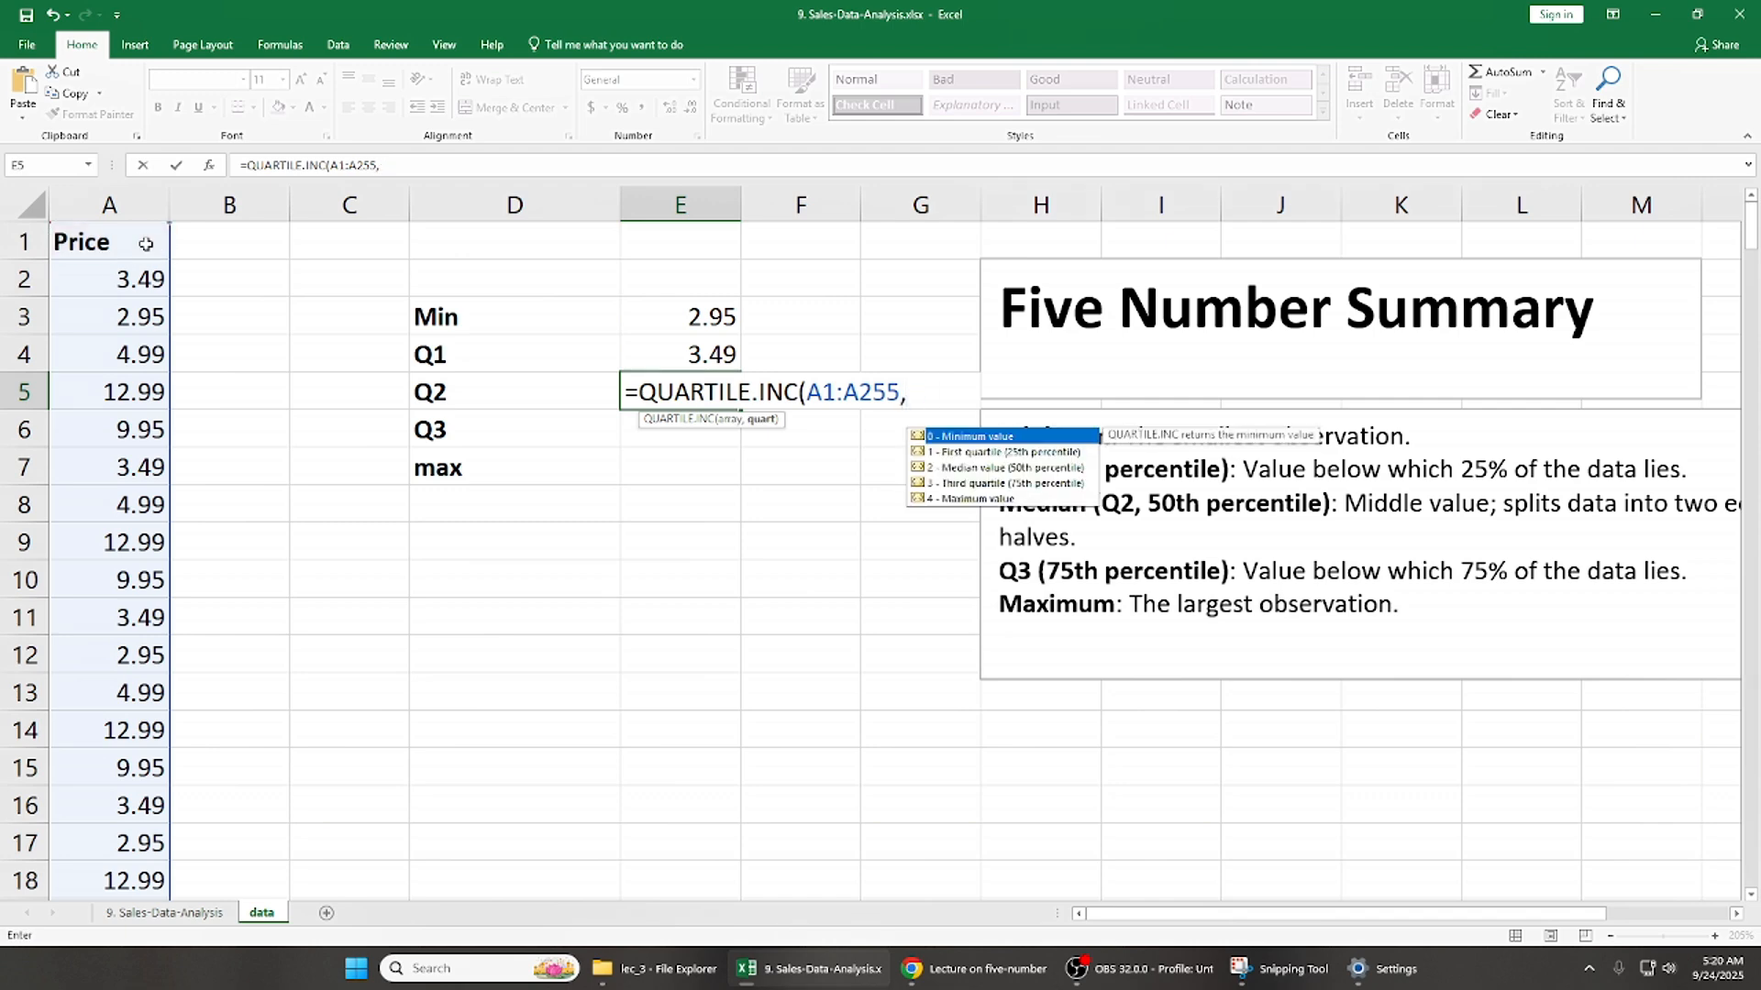
type("2")
key("Return")
key("Up")
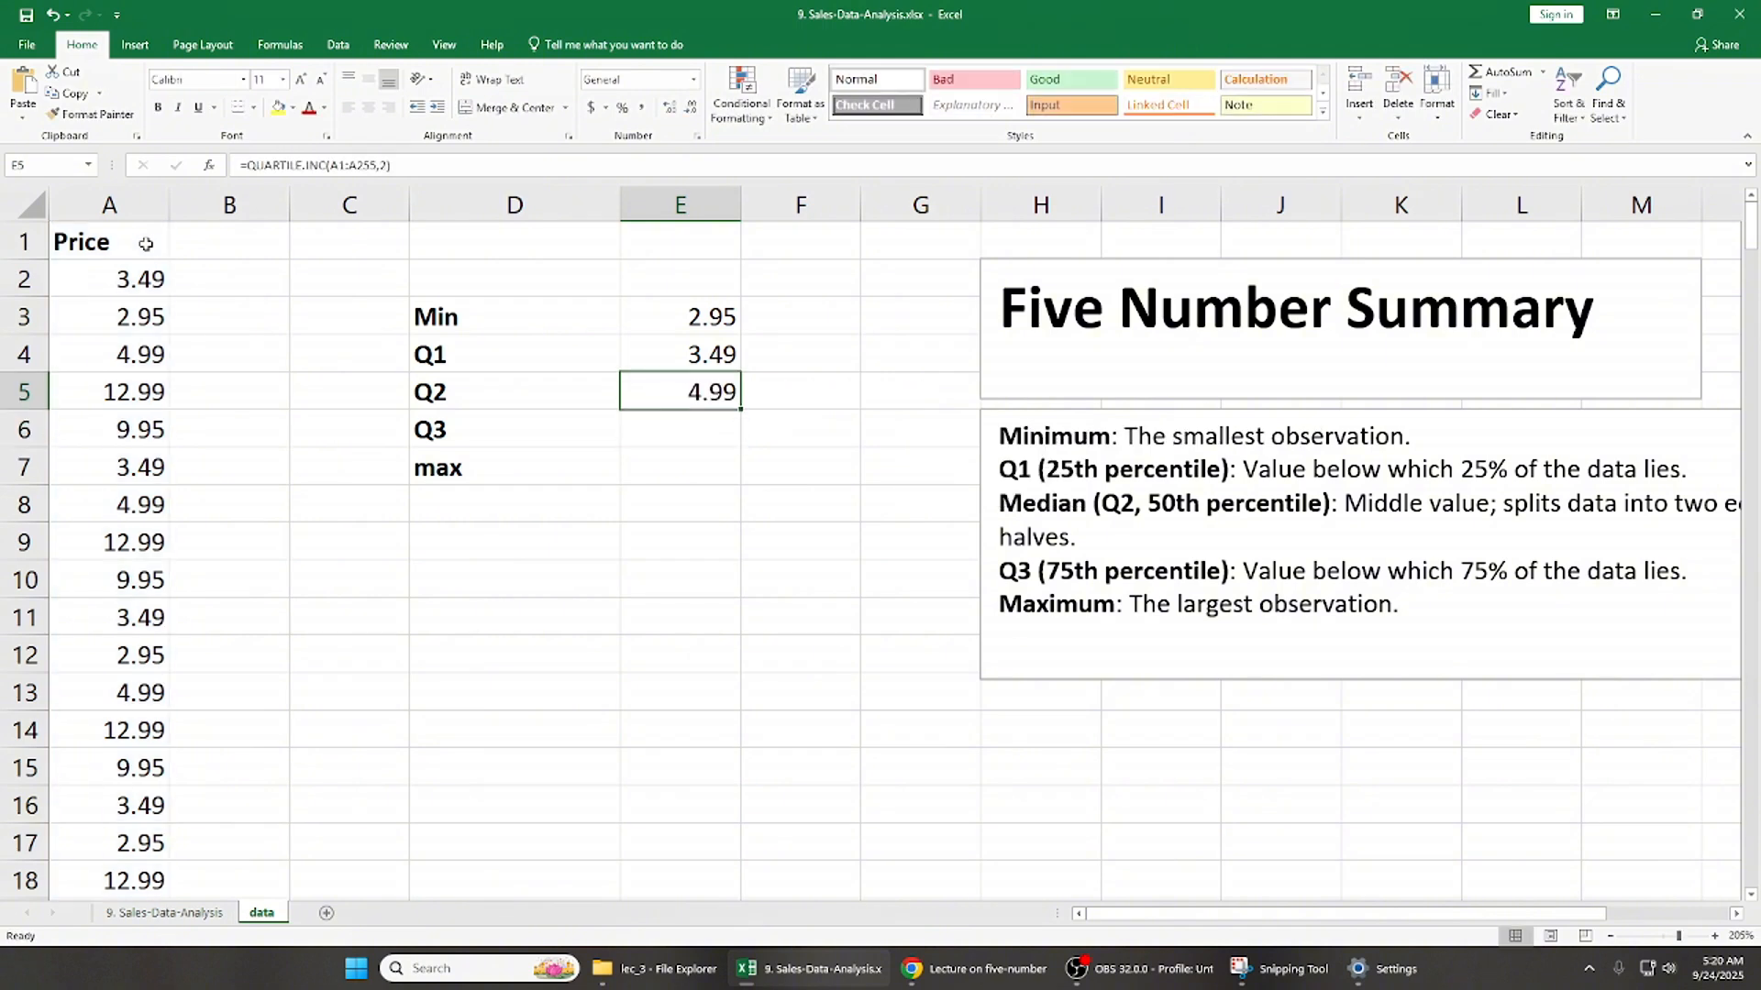
- Calculate the third quartile beside Q3 in E6 with the formula =QUARTILE.INC(A1:A255,3)
key("Down")
type("=qua")
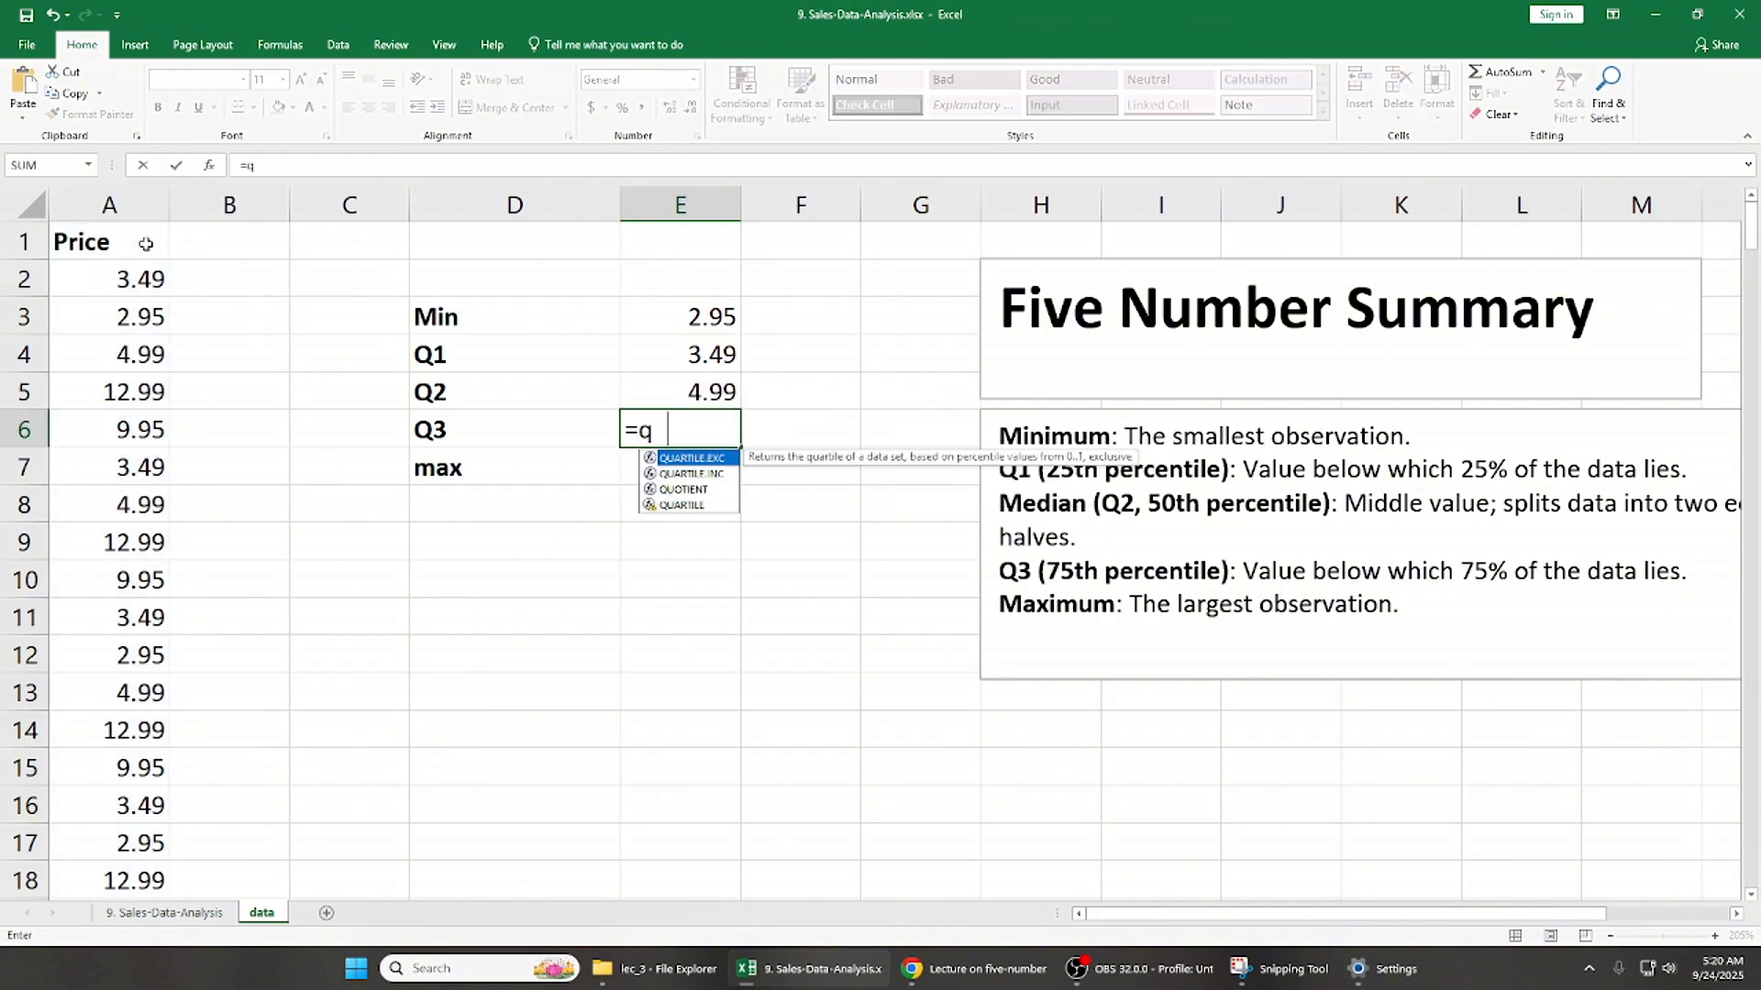
double_click(695, 474)
left_click(133, 390)
key("ctrl+Up")
key("ctrl+shift+Down")
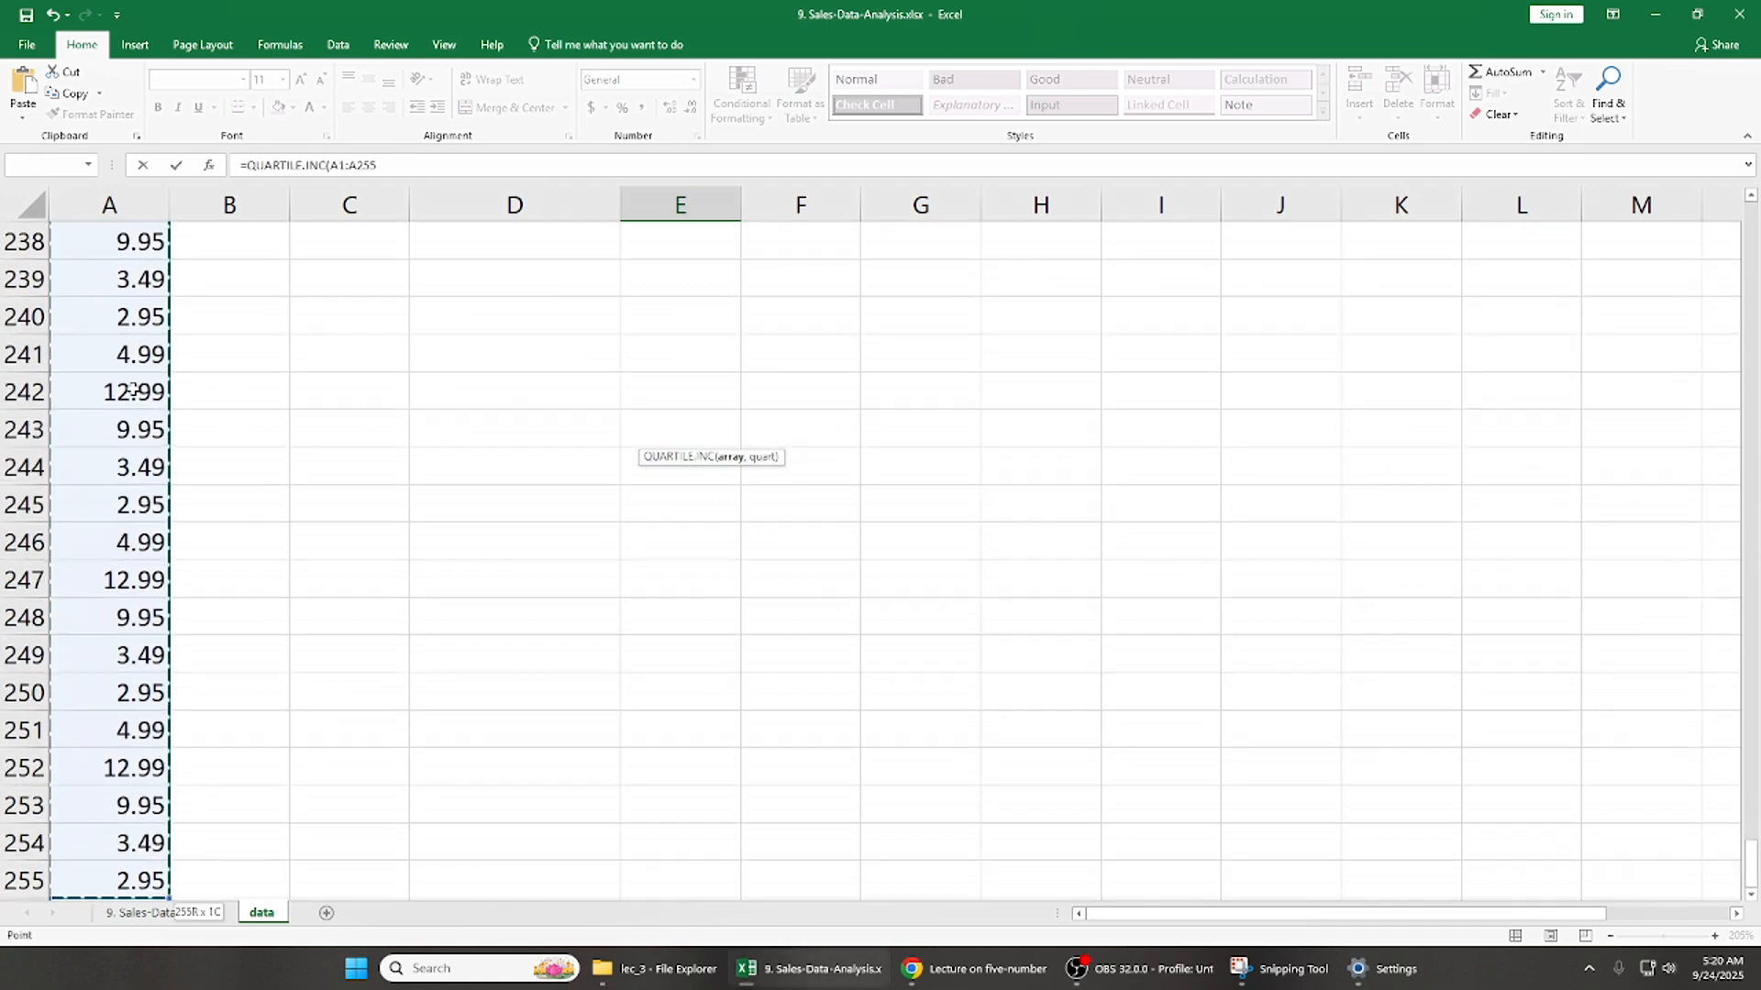
type(",")
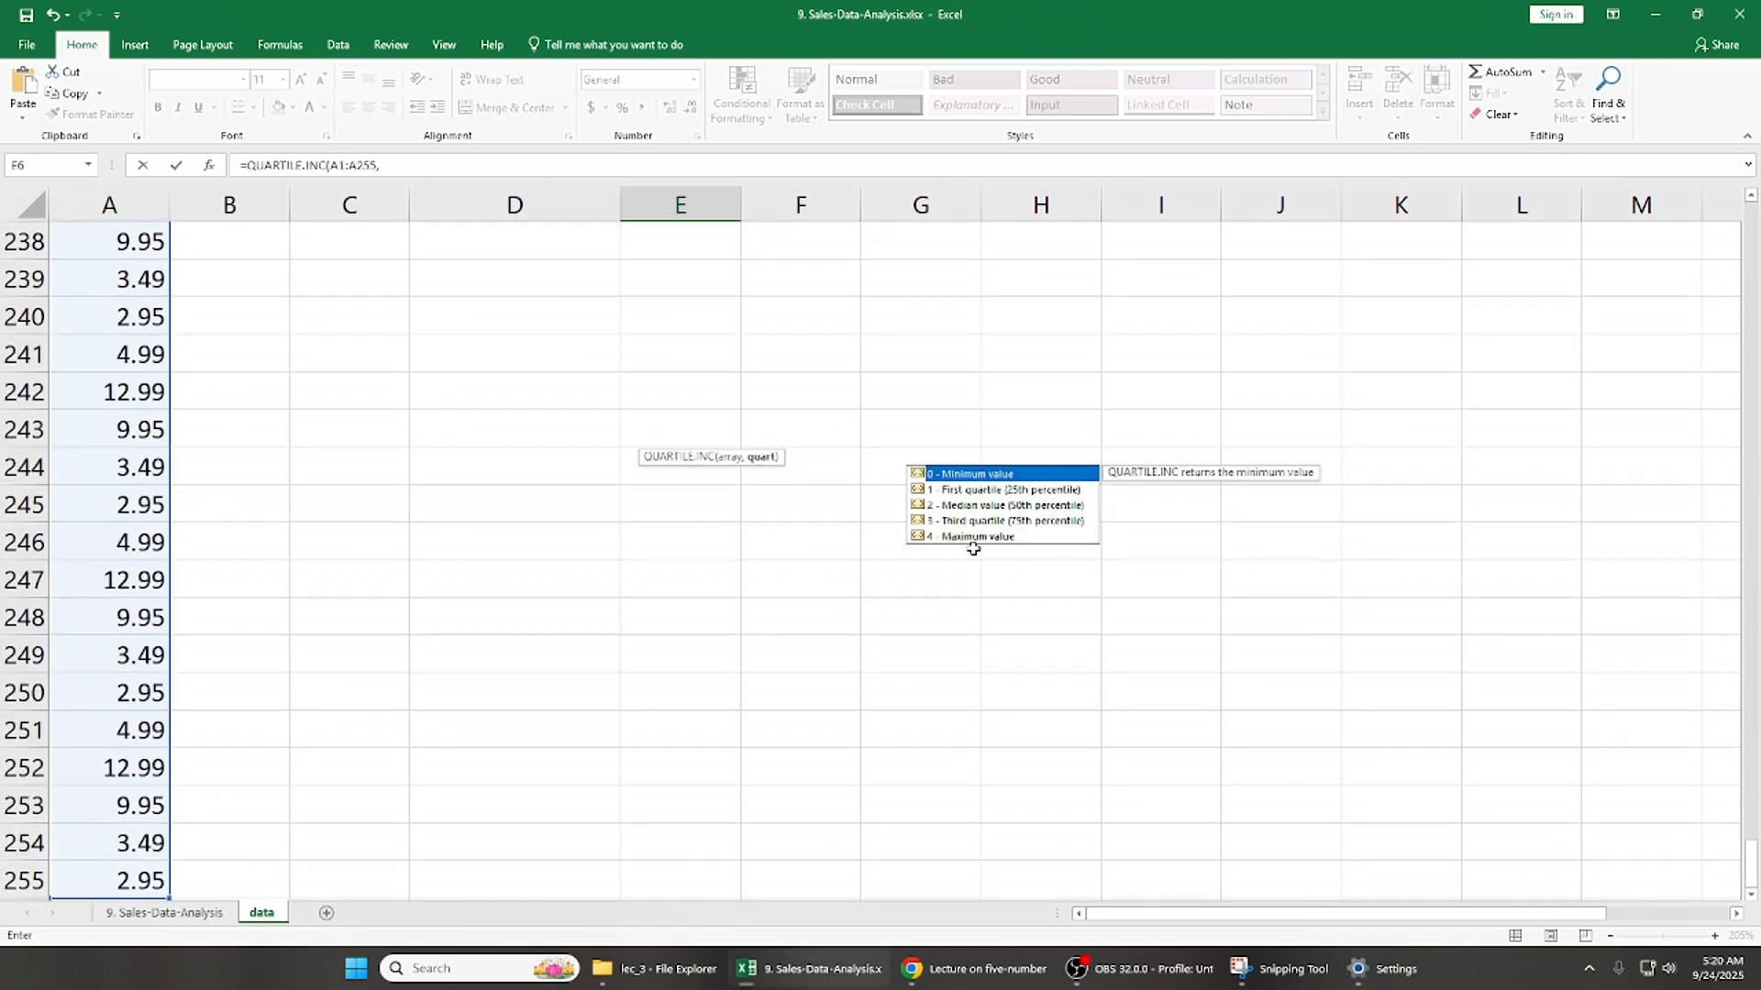
type("3")
key("Return")
- Calculate the maximum price in E7 using QUARTILE.INC on the Price range A1:A255 with quartile argument 4
scroll(546, 450, "up", 2)
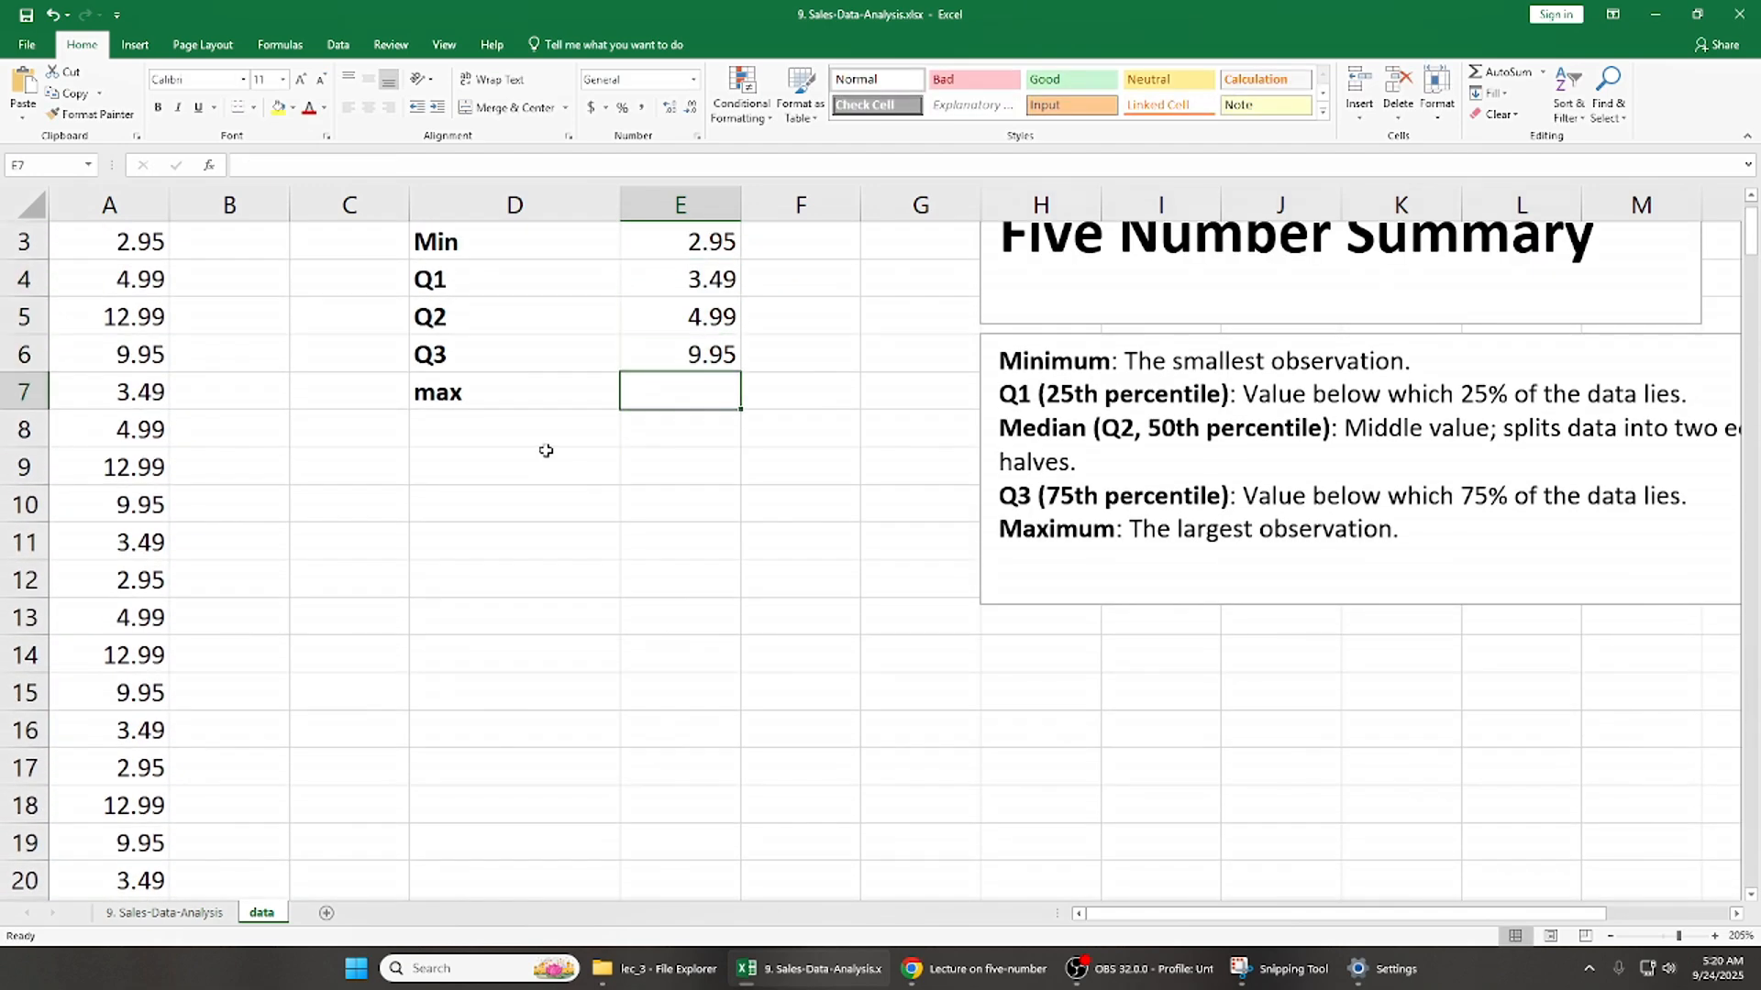
type("=qu")
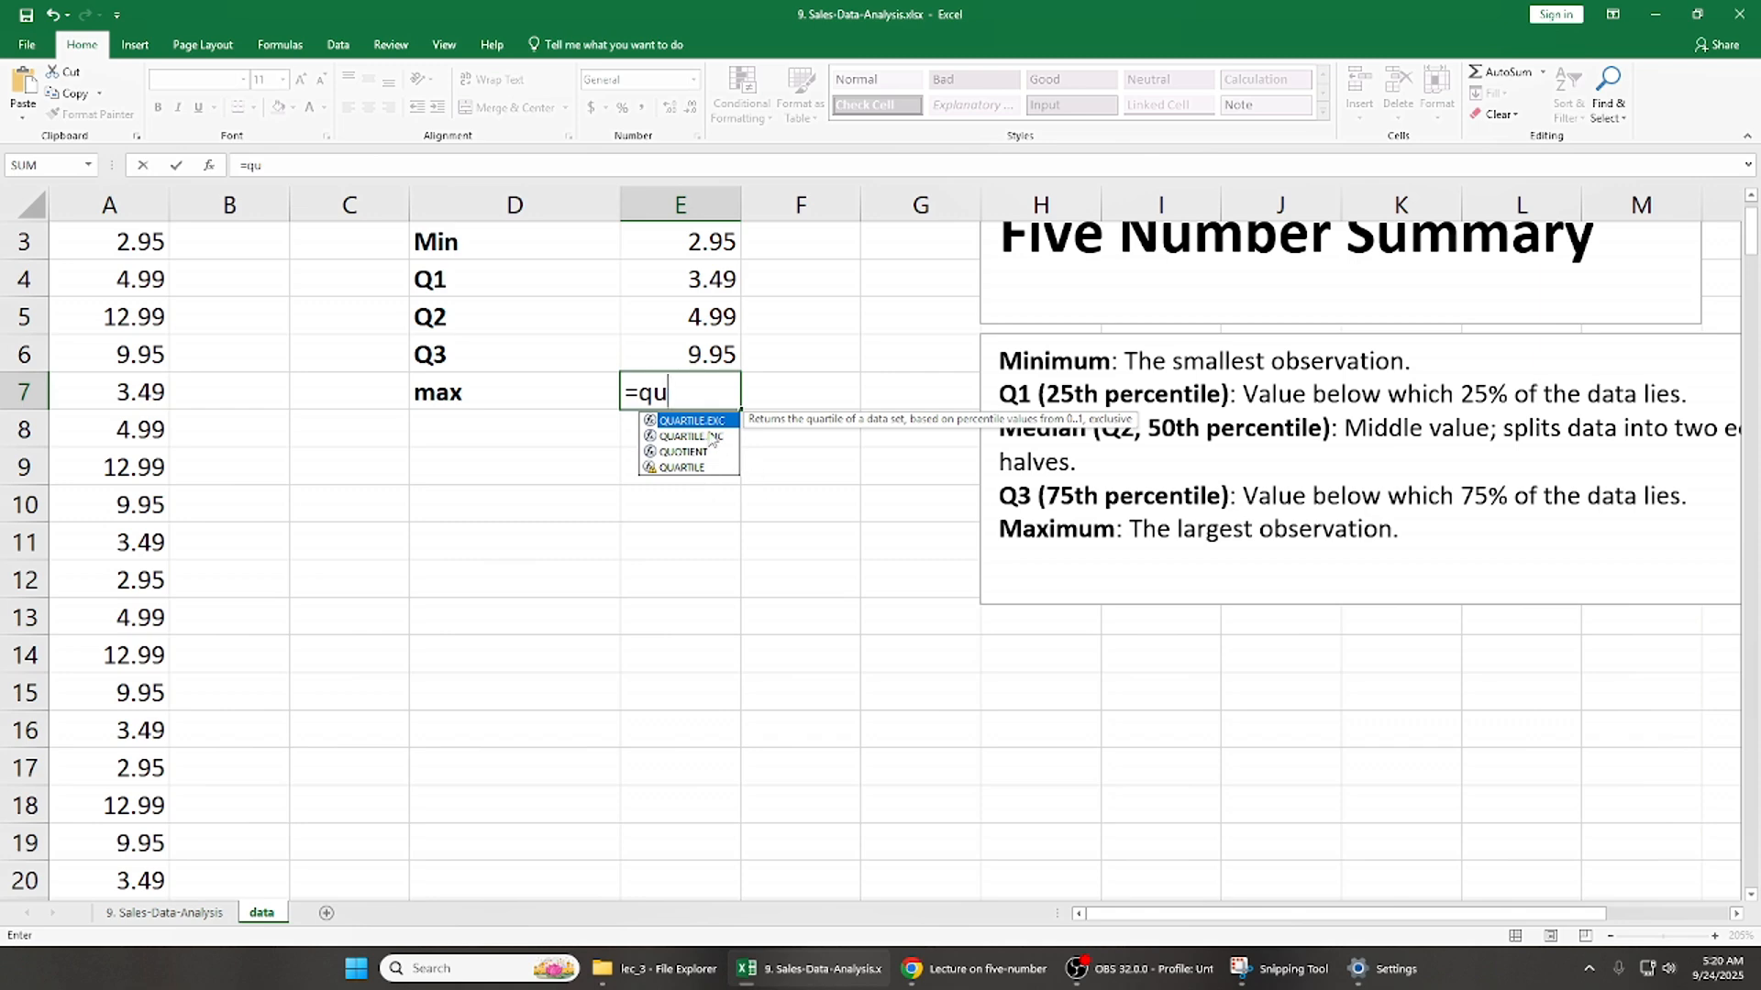
double_click(711, 436)
left_click(138, 316)
key("ctrl+Up")
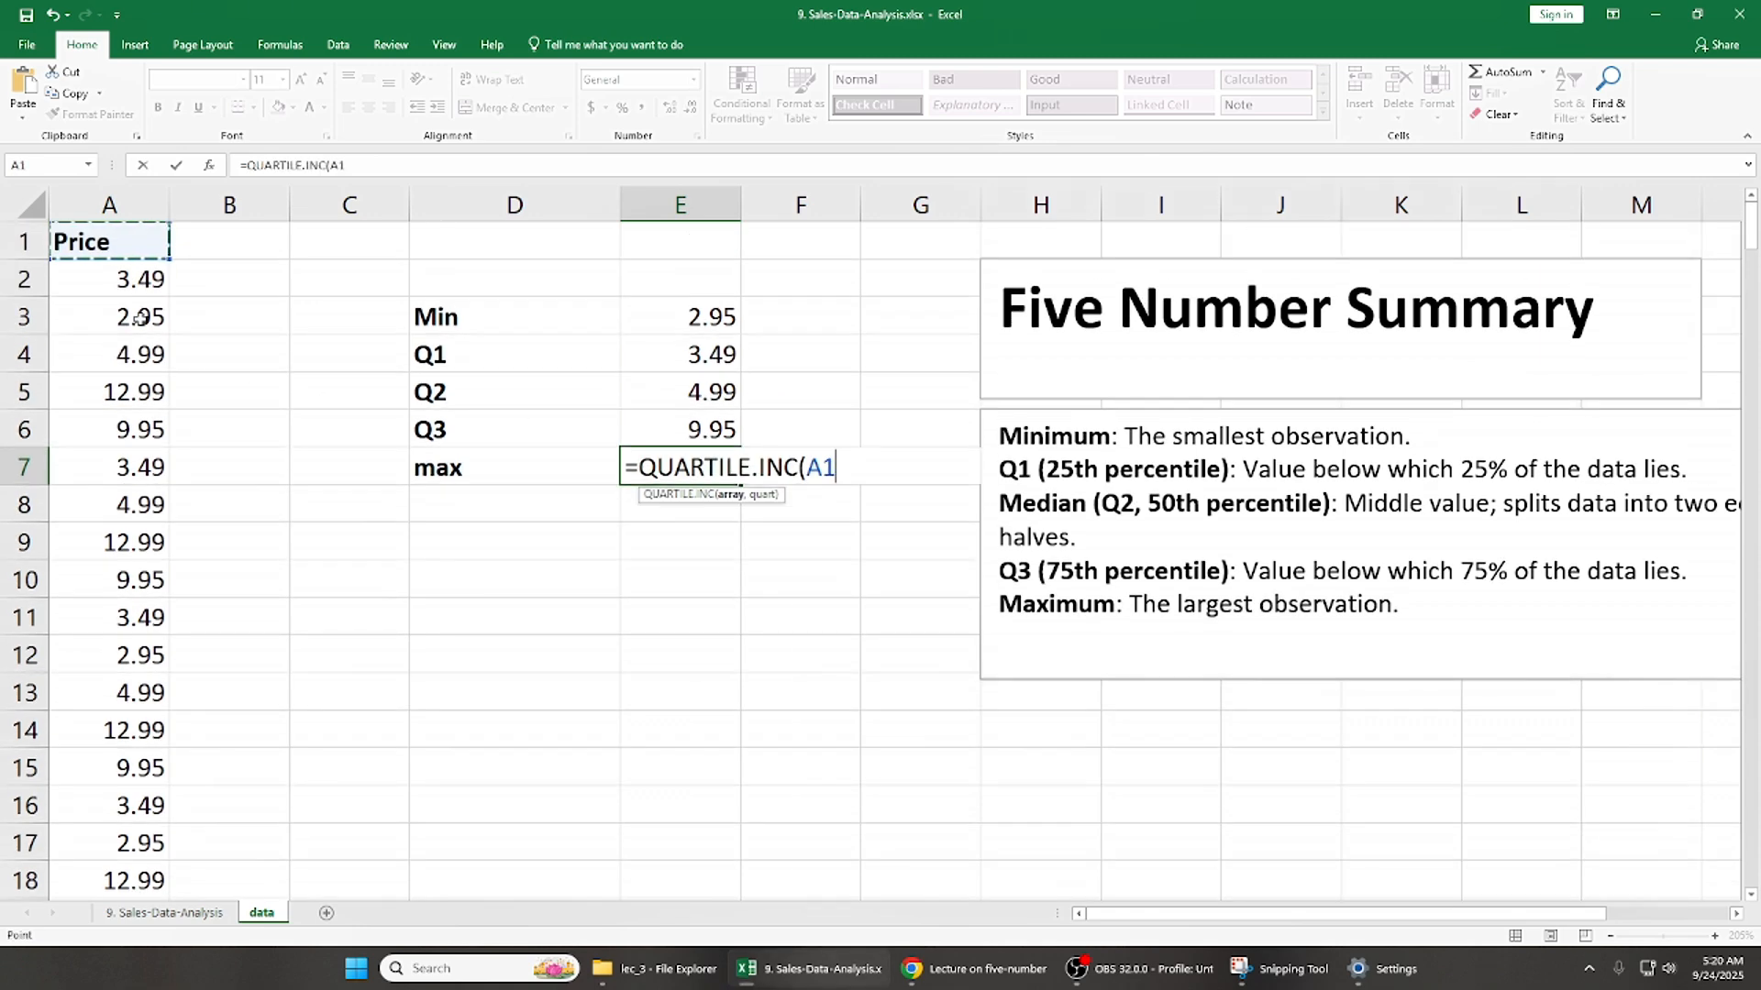
key("ctrl+shift+Down")
type(",")
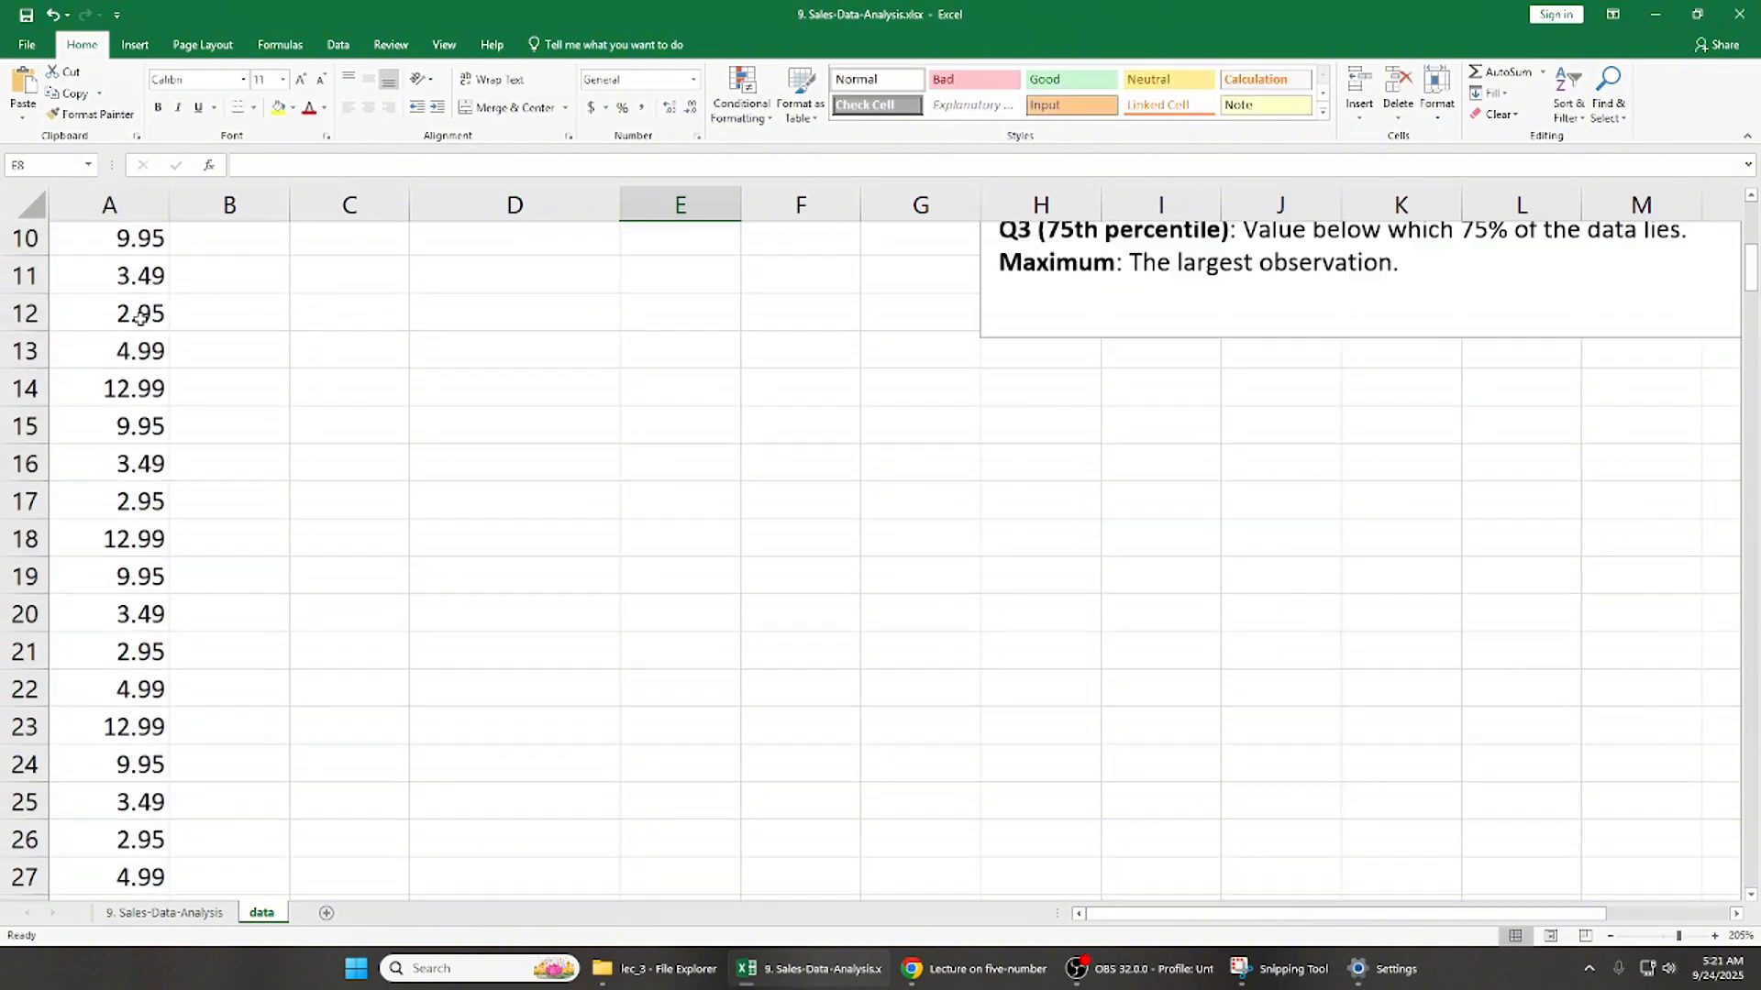
scroll(138, 316, "up", 3)
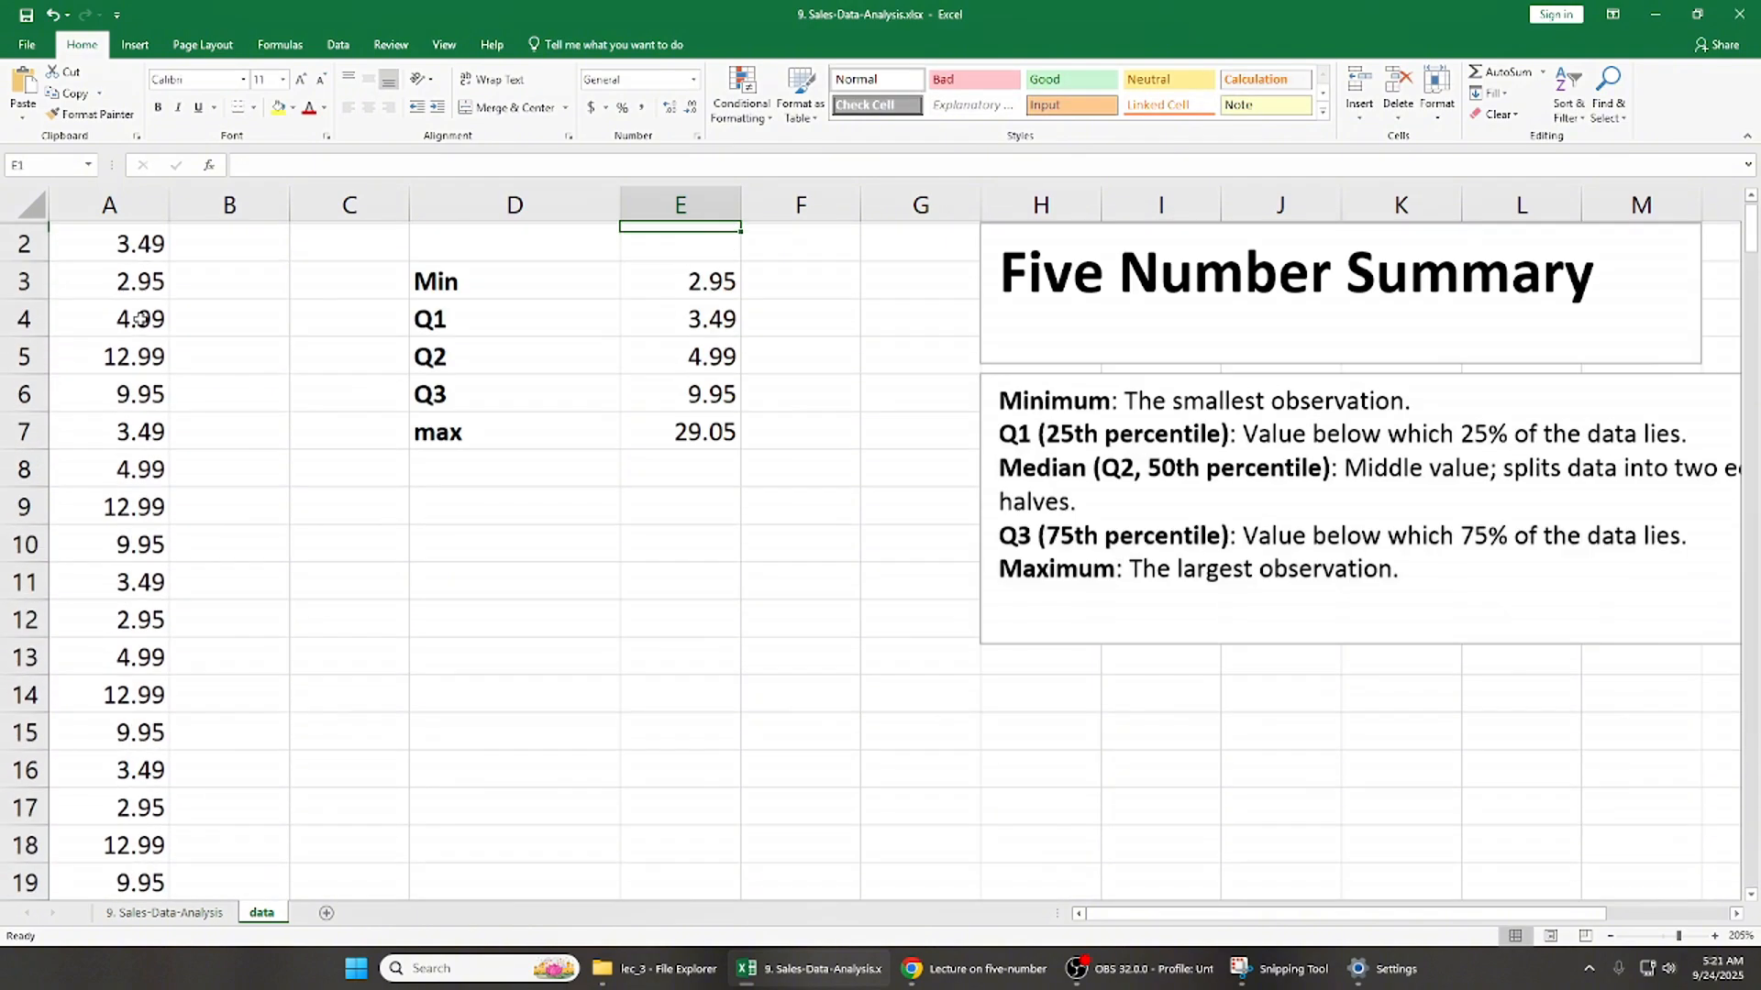
- Review the five-number summary in D3:E7, going through each label and its value from Min to max
key("Right")
key("Left")
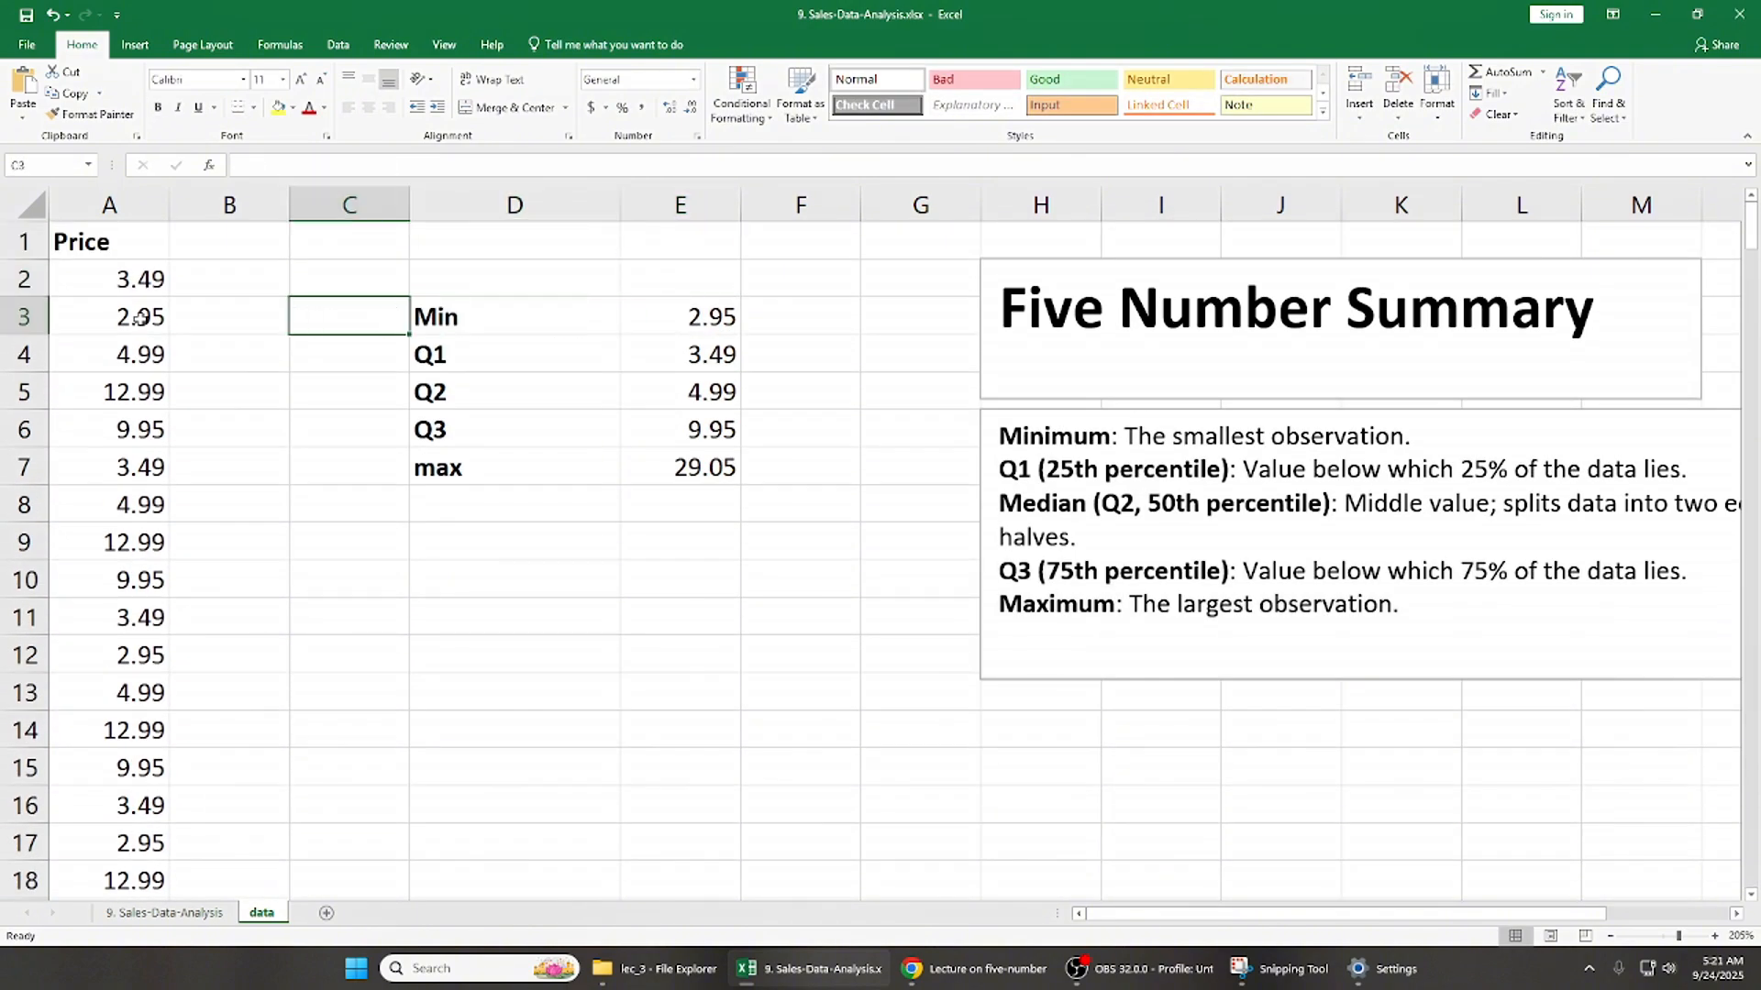
key("Right")
key("Down")
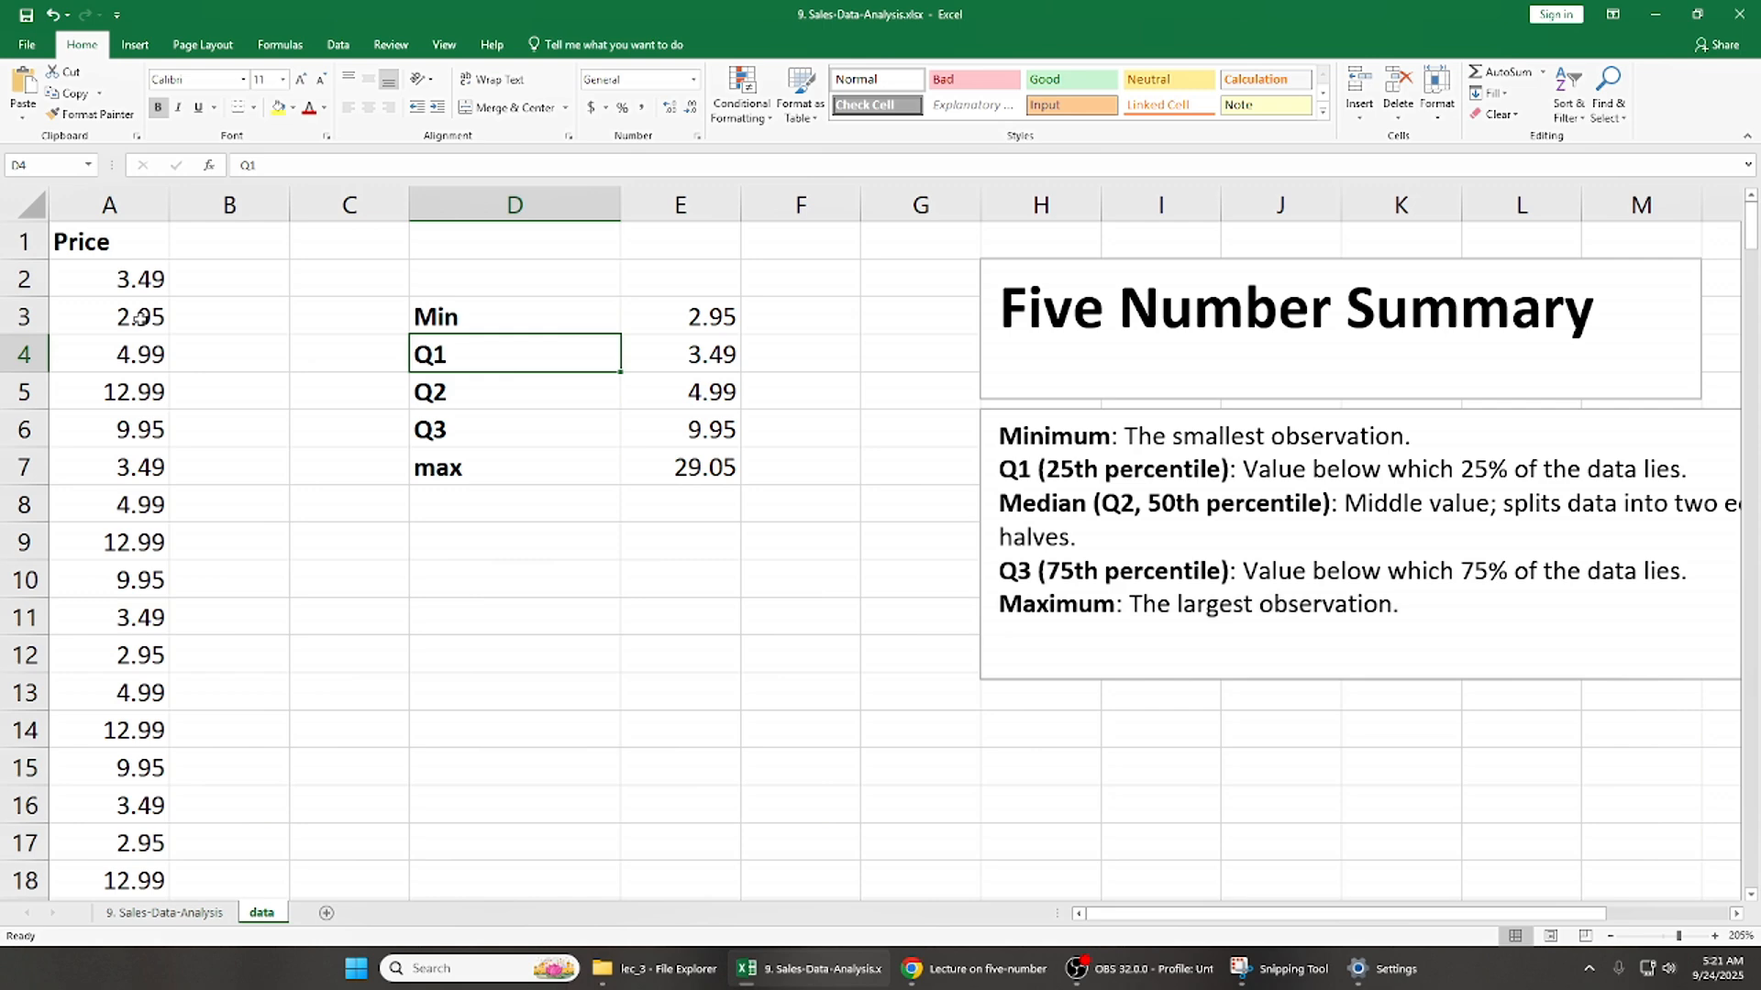
key("Down")
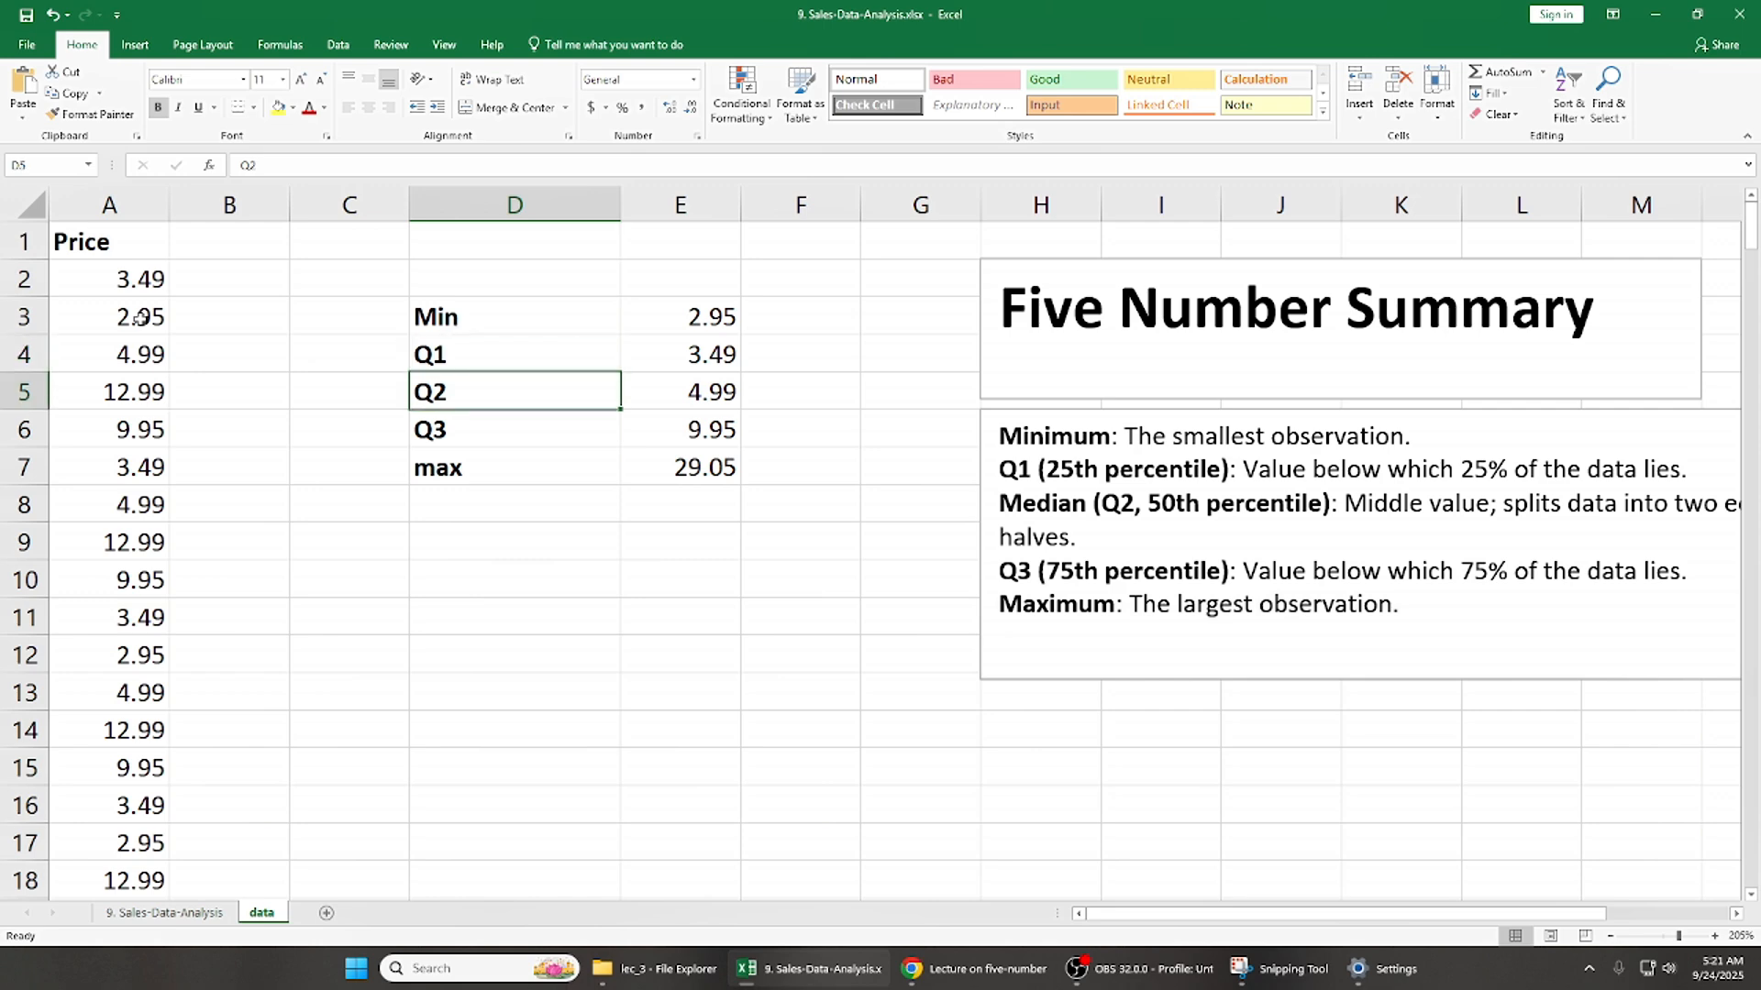
key("Down")
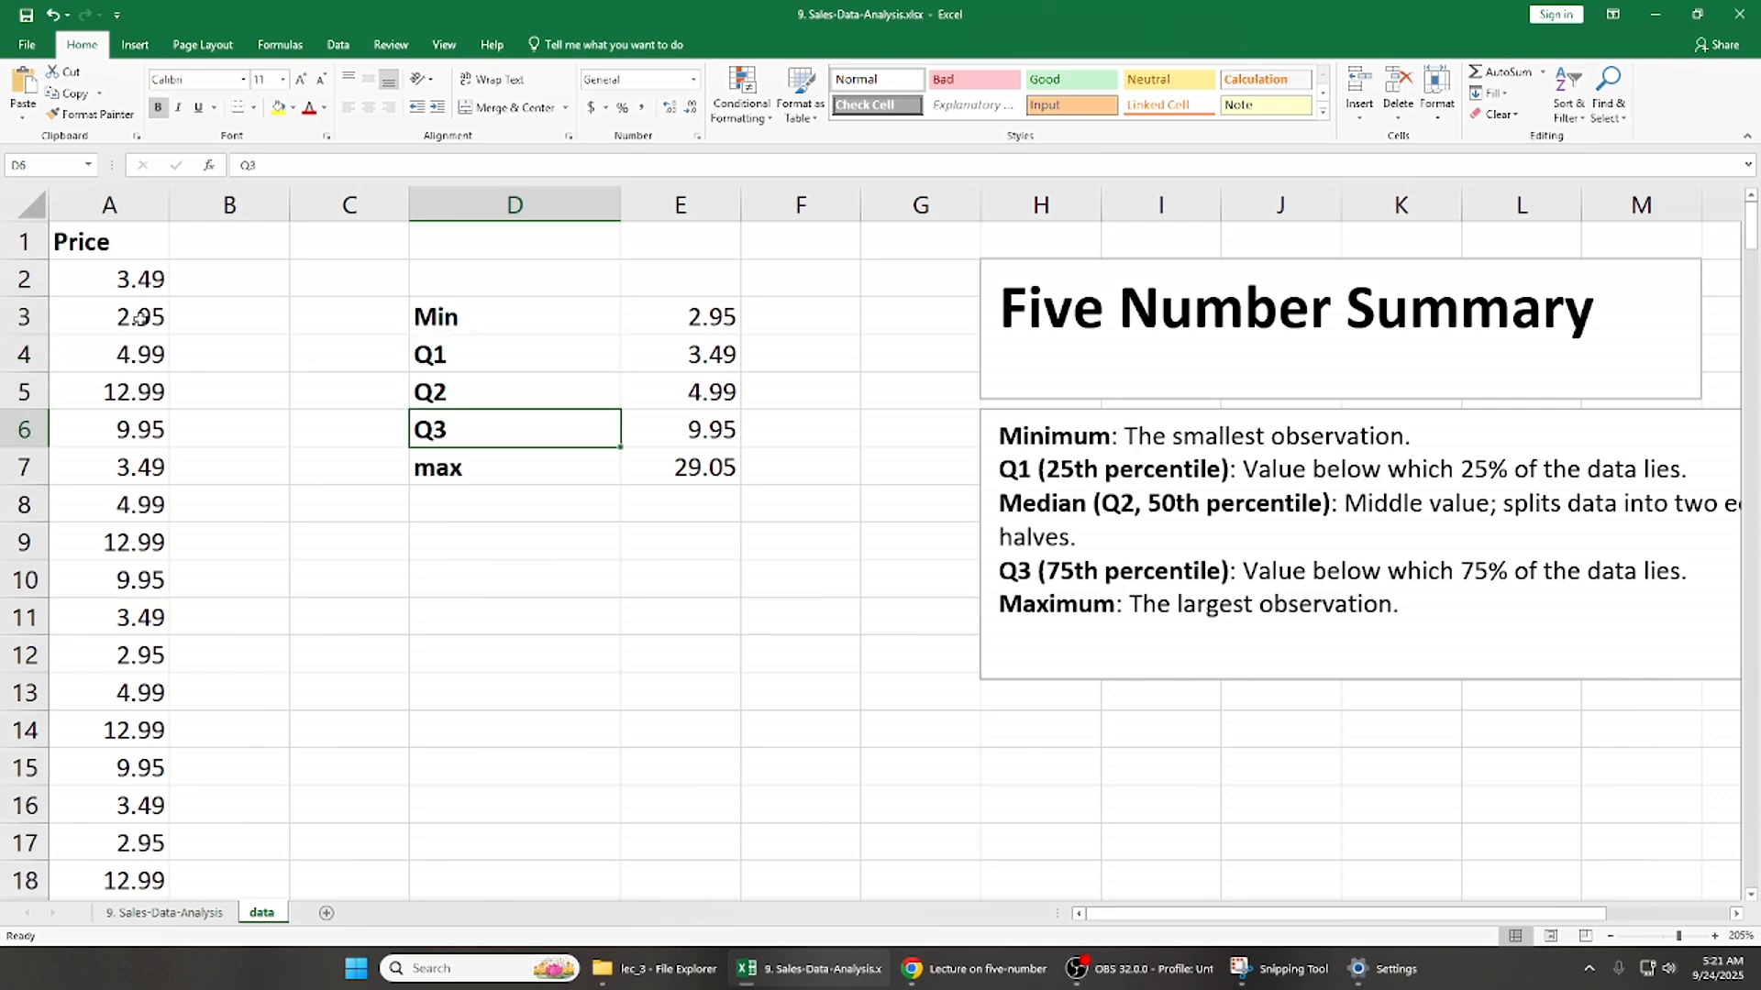
key("Down")
key("Up")
key("Up")
key("Up")
key("Up")
key("shift+Right")
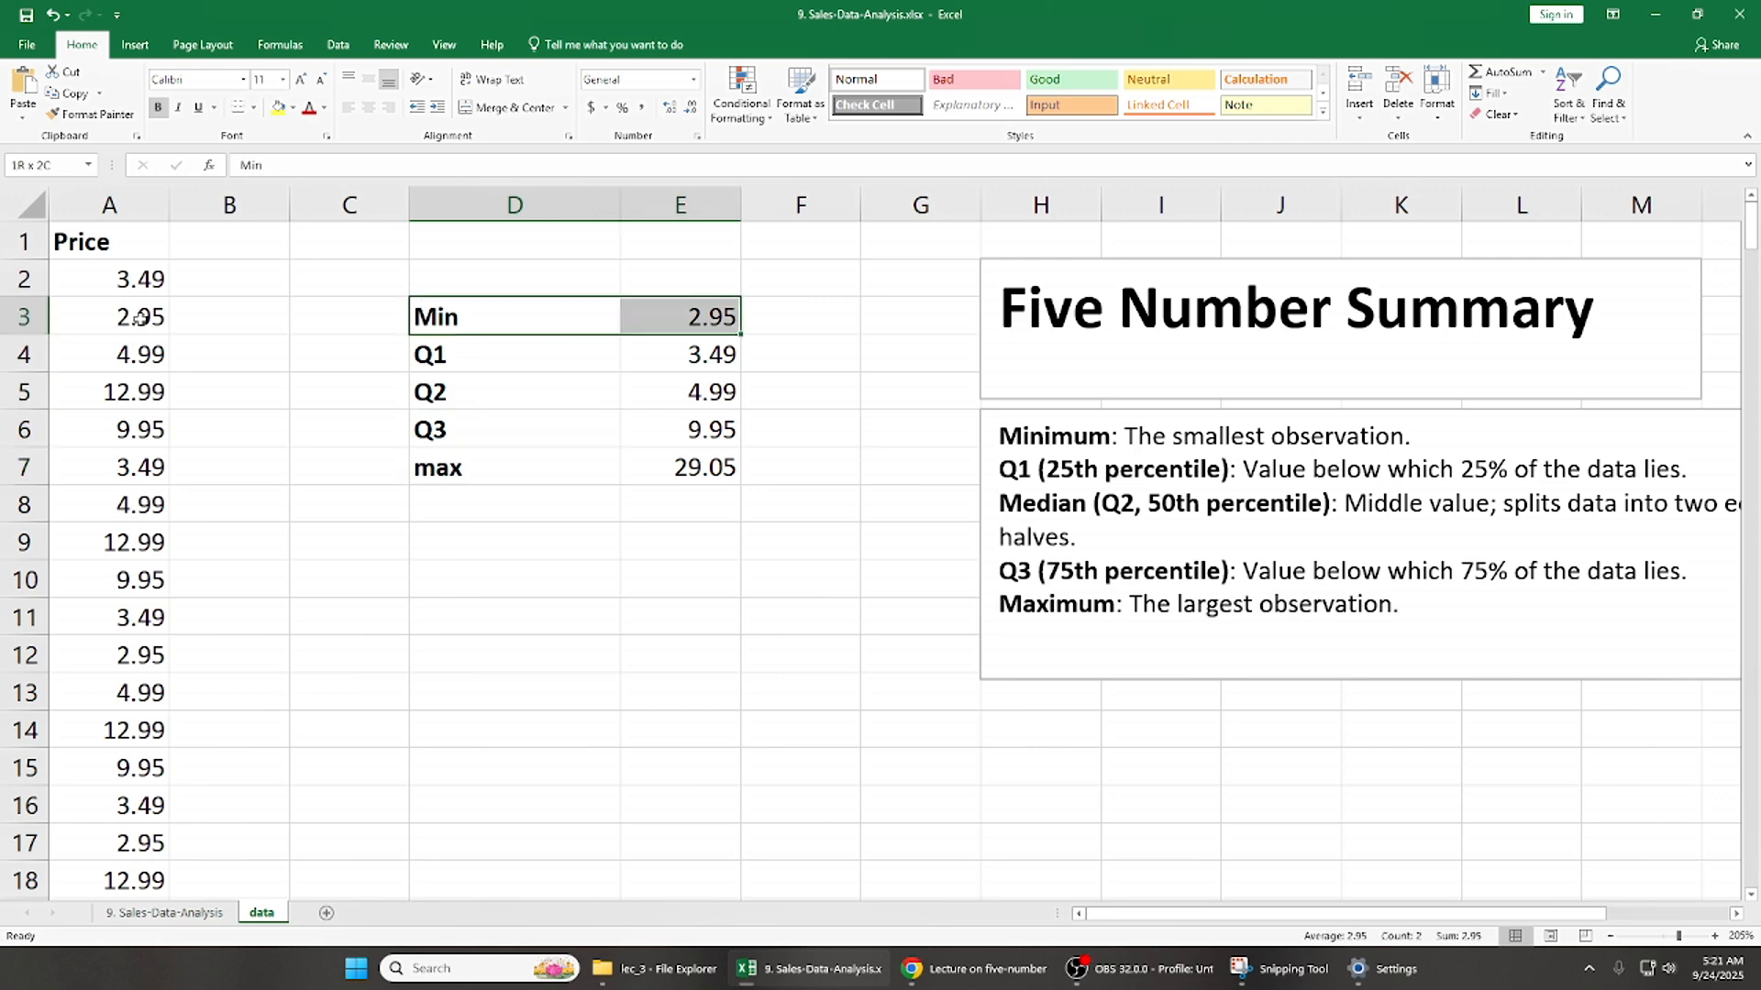
key("ctrl+shift+Down")
left_click(478, 315)
key("shift+Right")
left_click(477, 315)
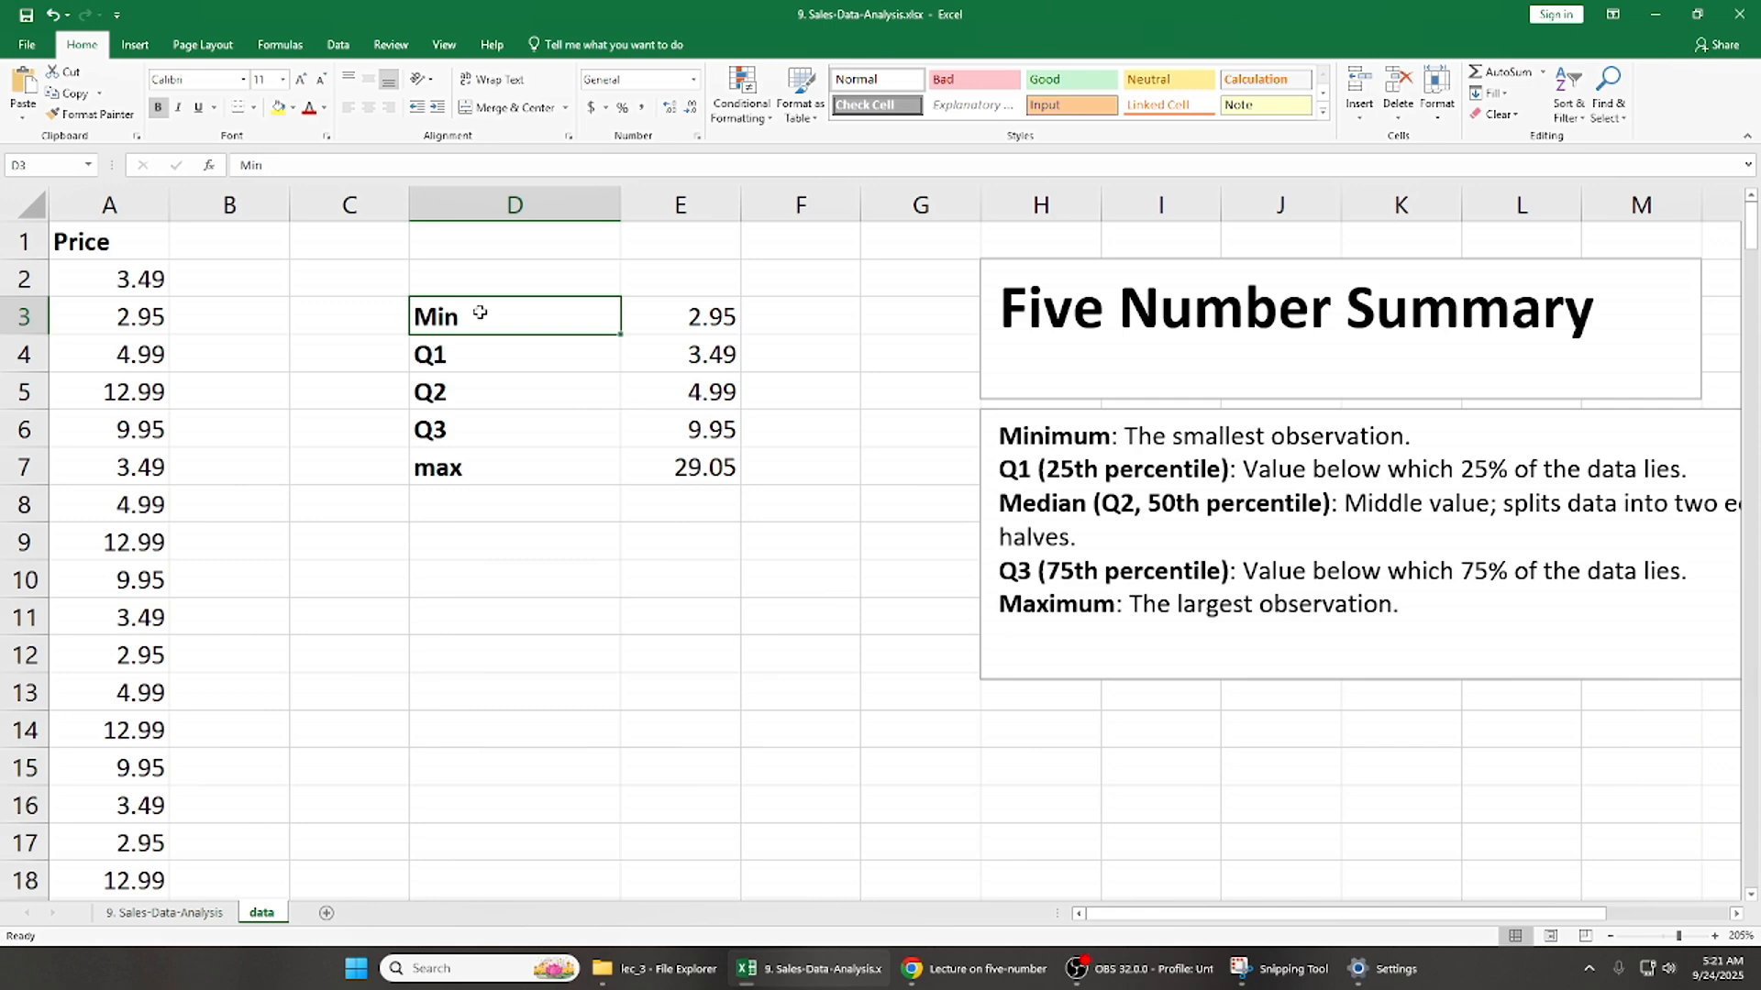
key("Down")
key("Down")
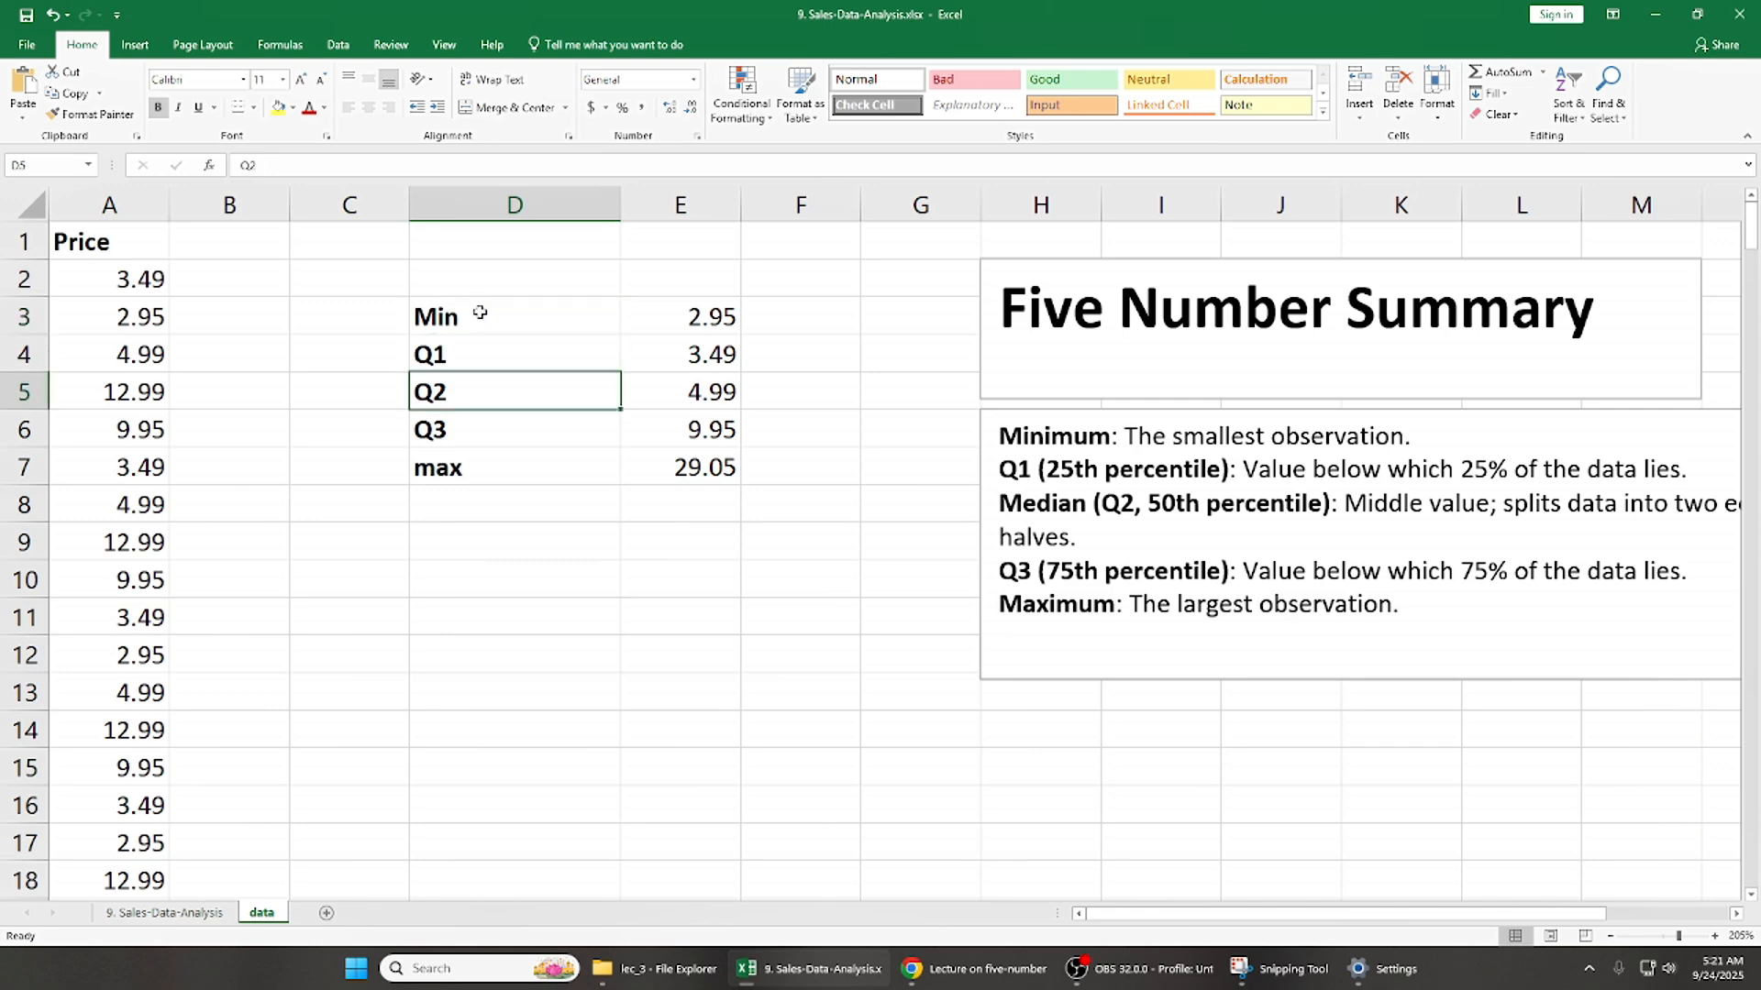
key("Down")
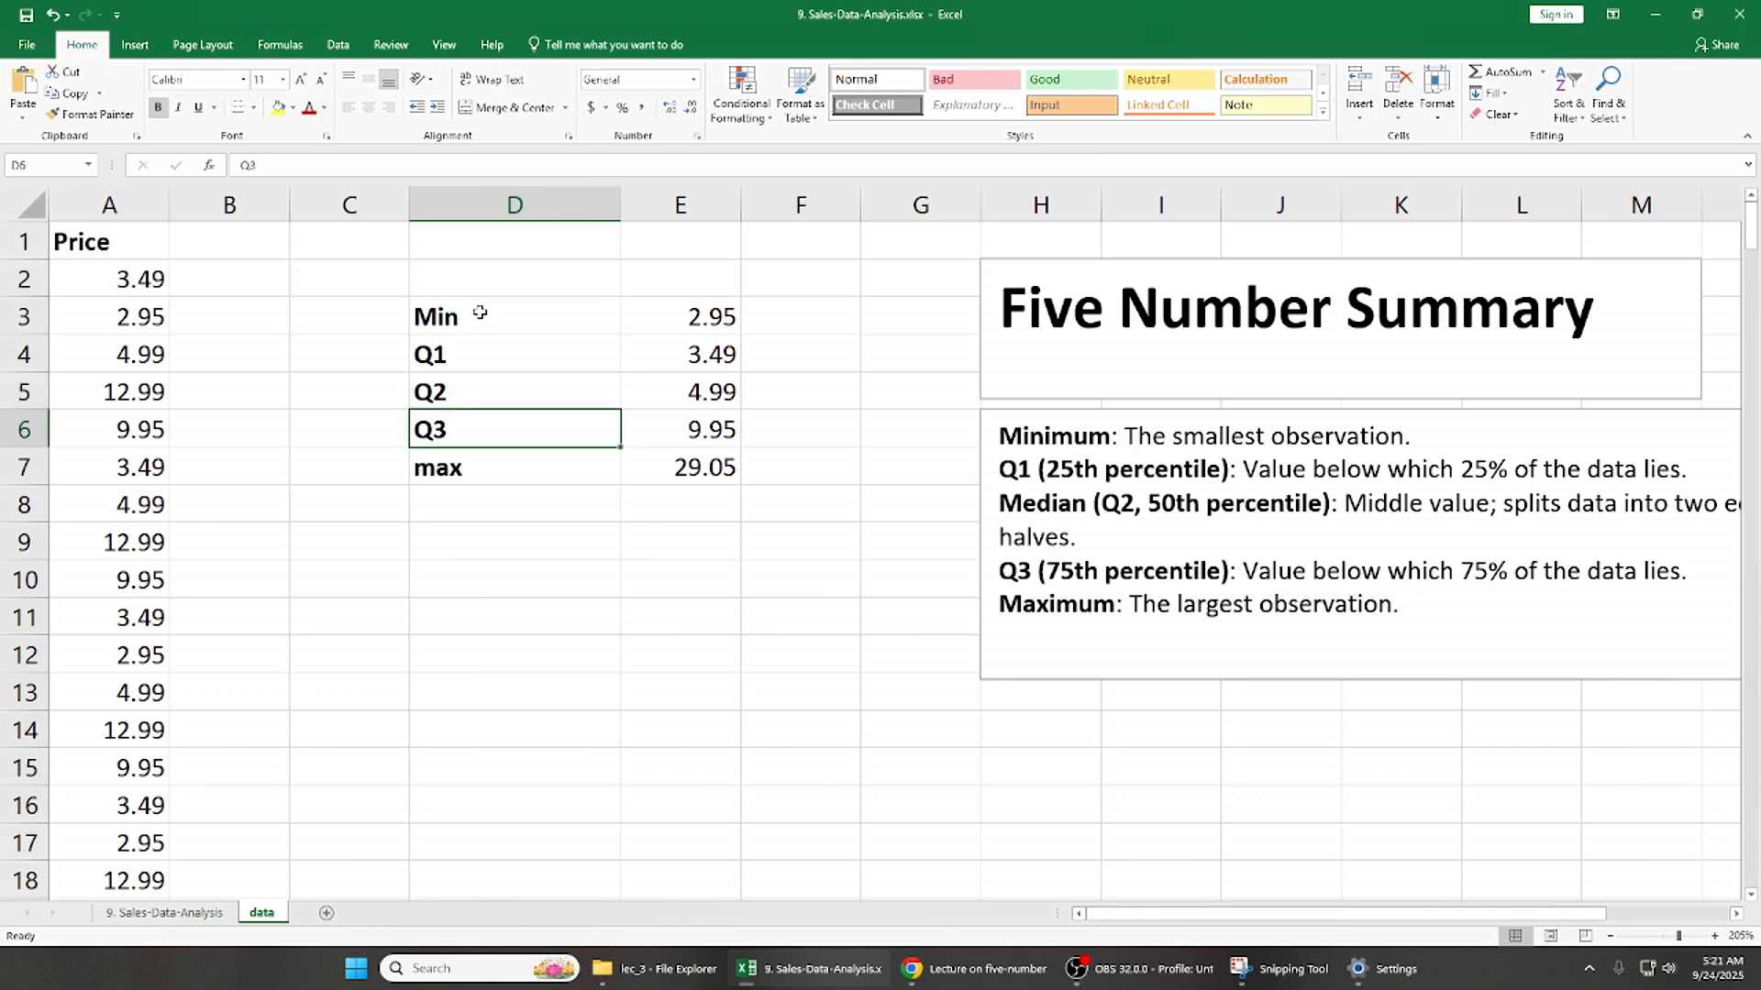
key("Left")
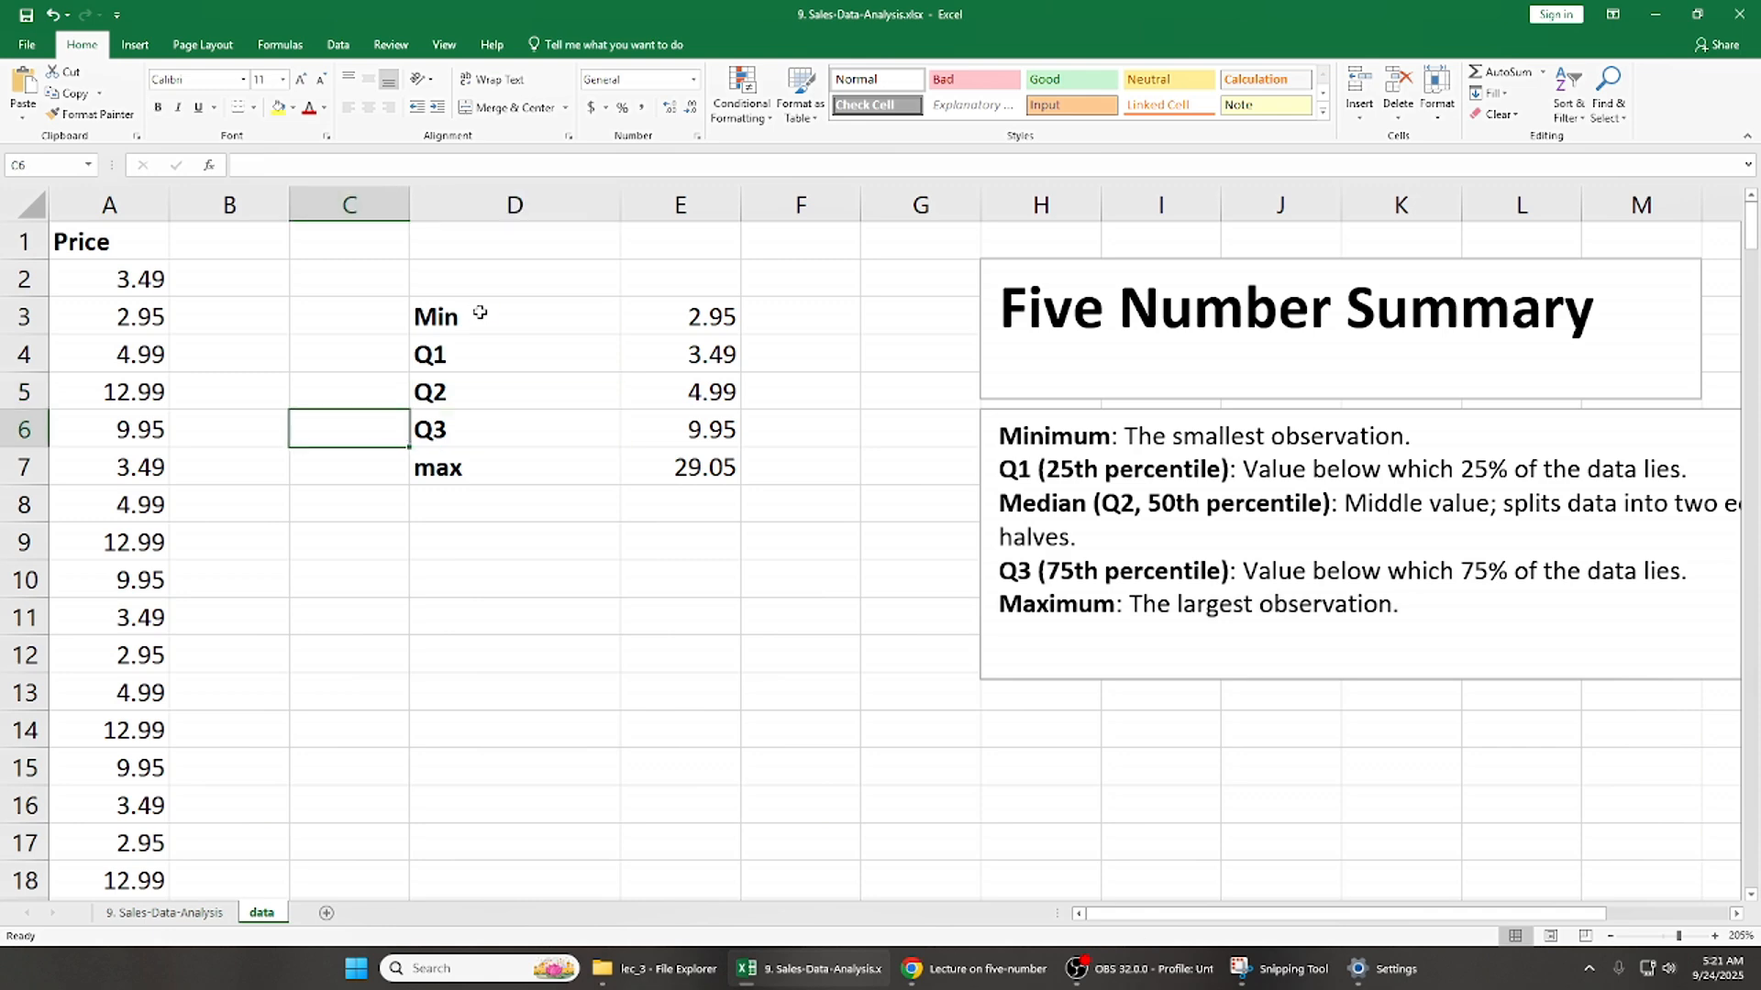
key("Right")
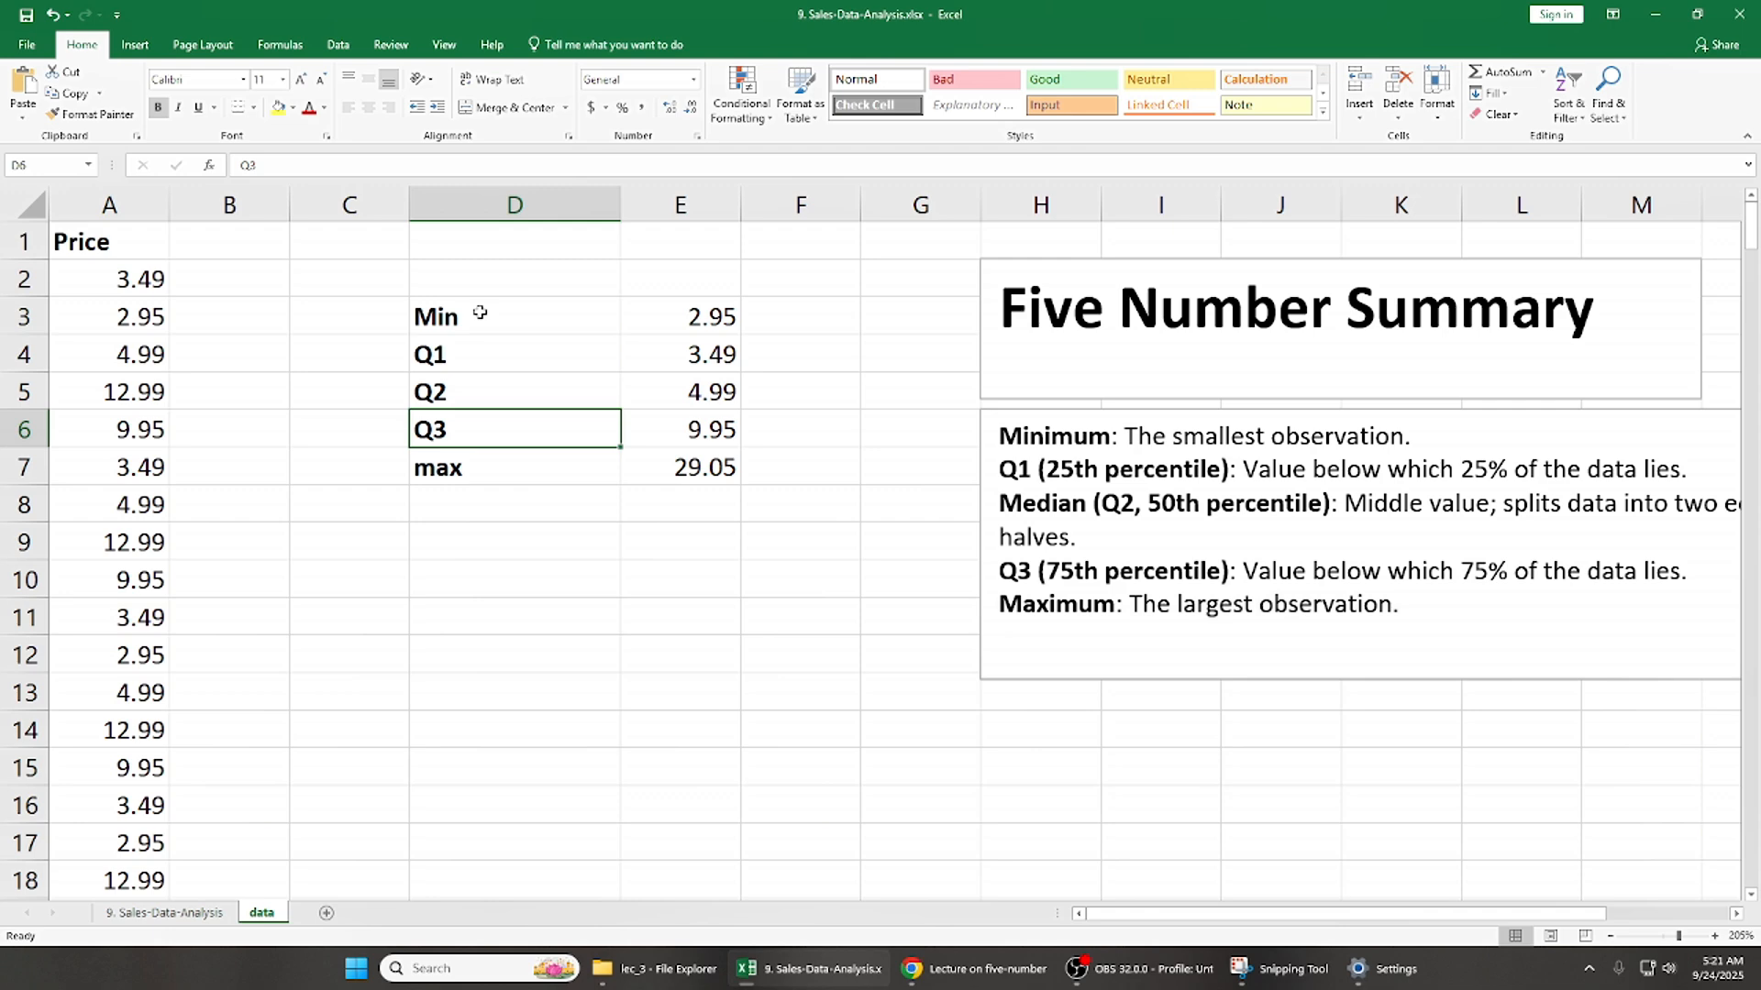
key("Right")
key("Up")
key("Up")
key("Left")
key("Up")
key("shift+Right")
key("shift+Down")
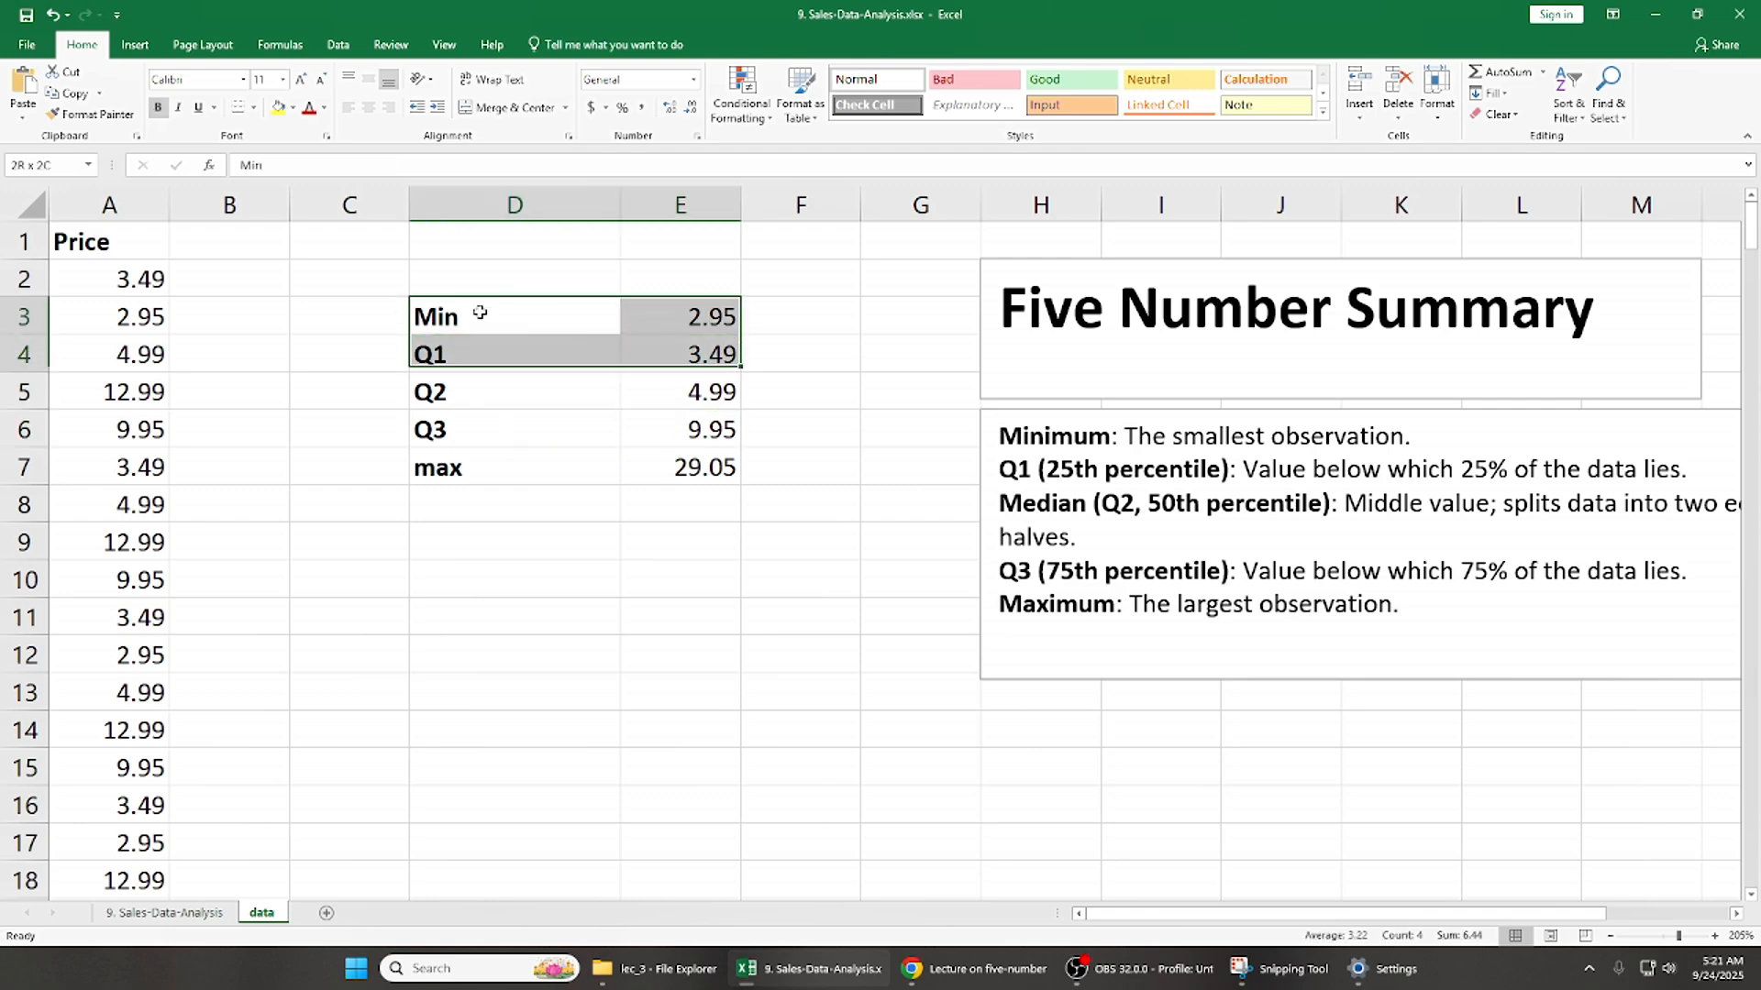
key("shift+Down")
key("shift+Down")
key("shift+Down")
left_click(480, 313)
key("shift+Right")
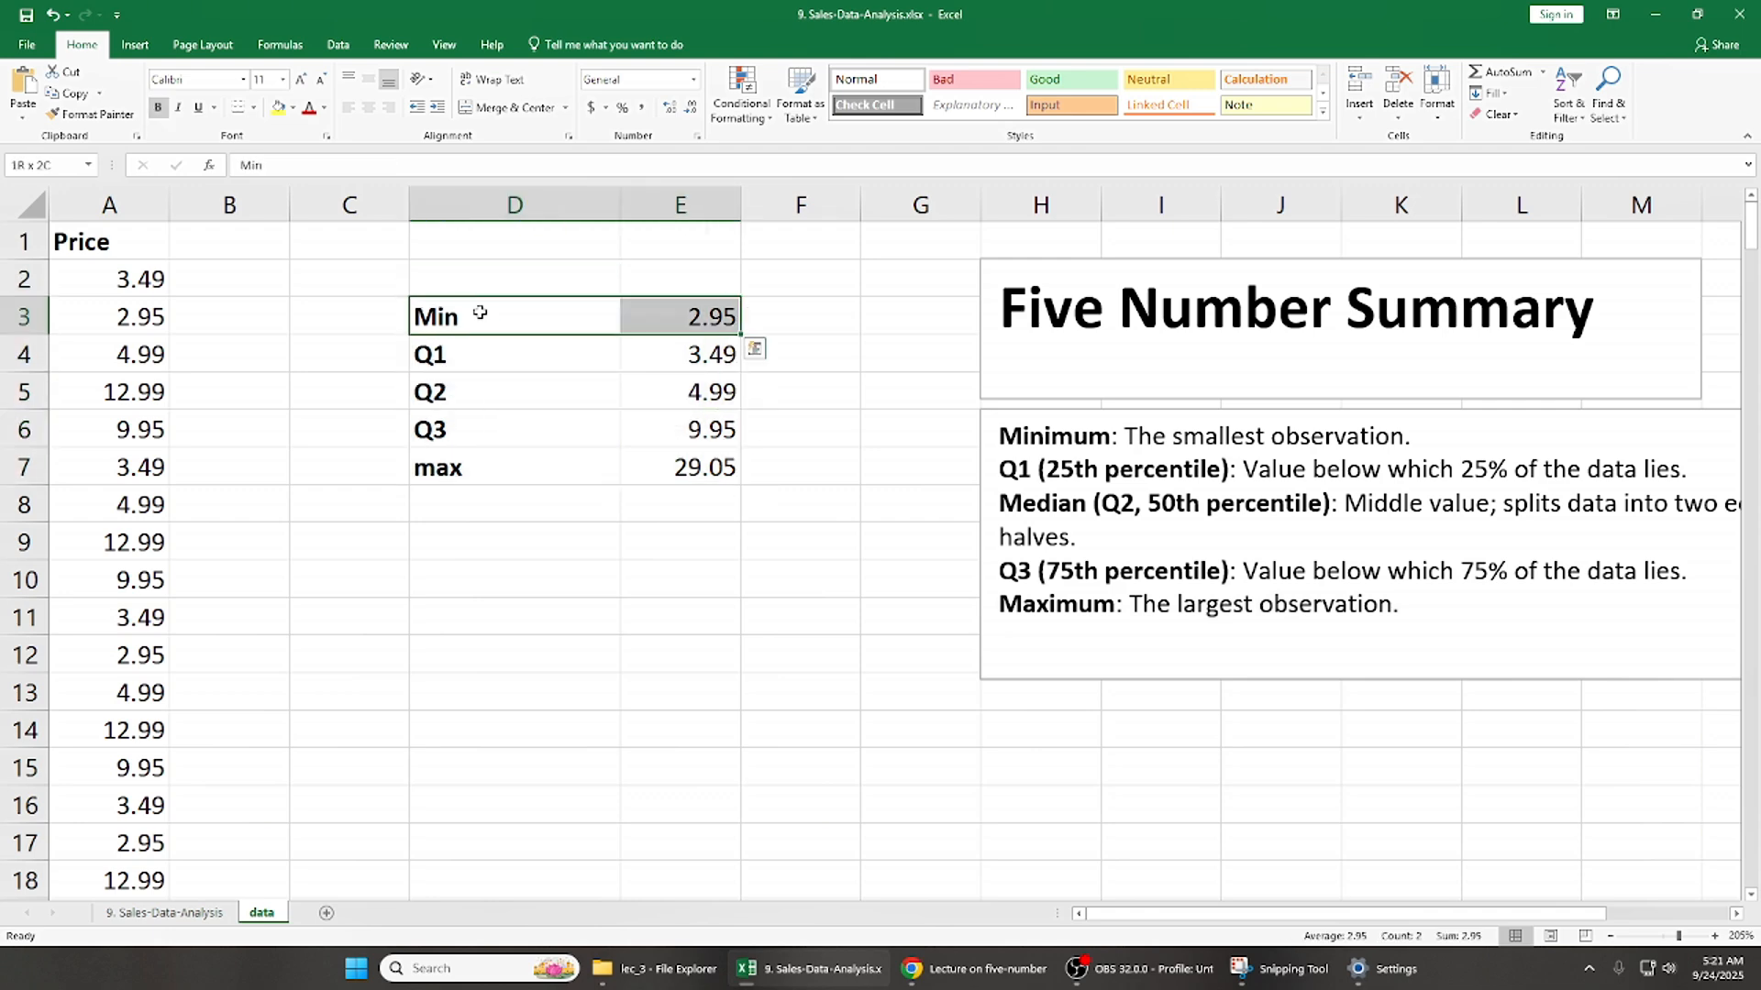
key("shift+Down")
key("shift+Down")
key("shift+Down")
key("shift+Down")
key("Left")
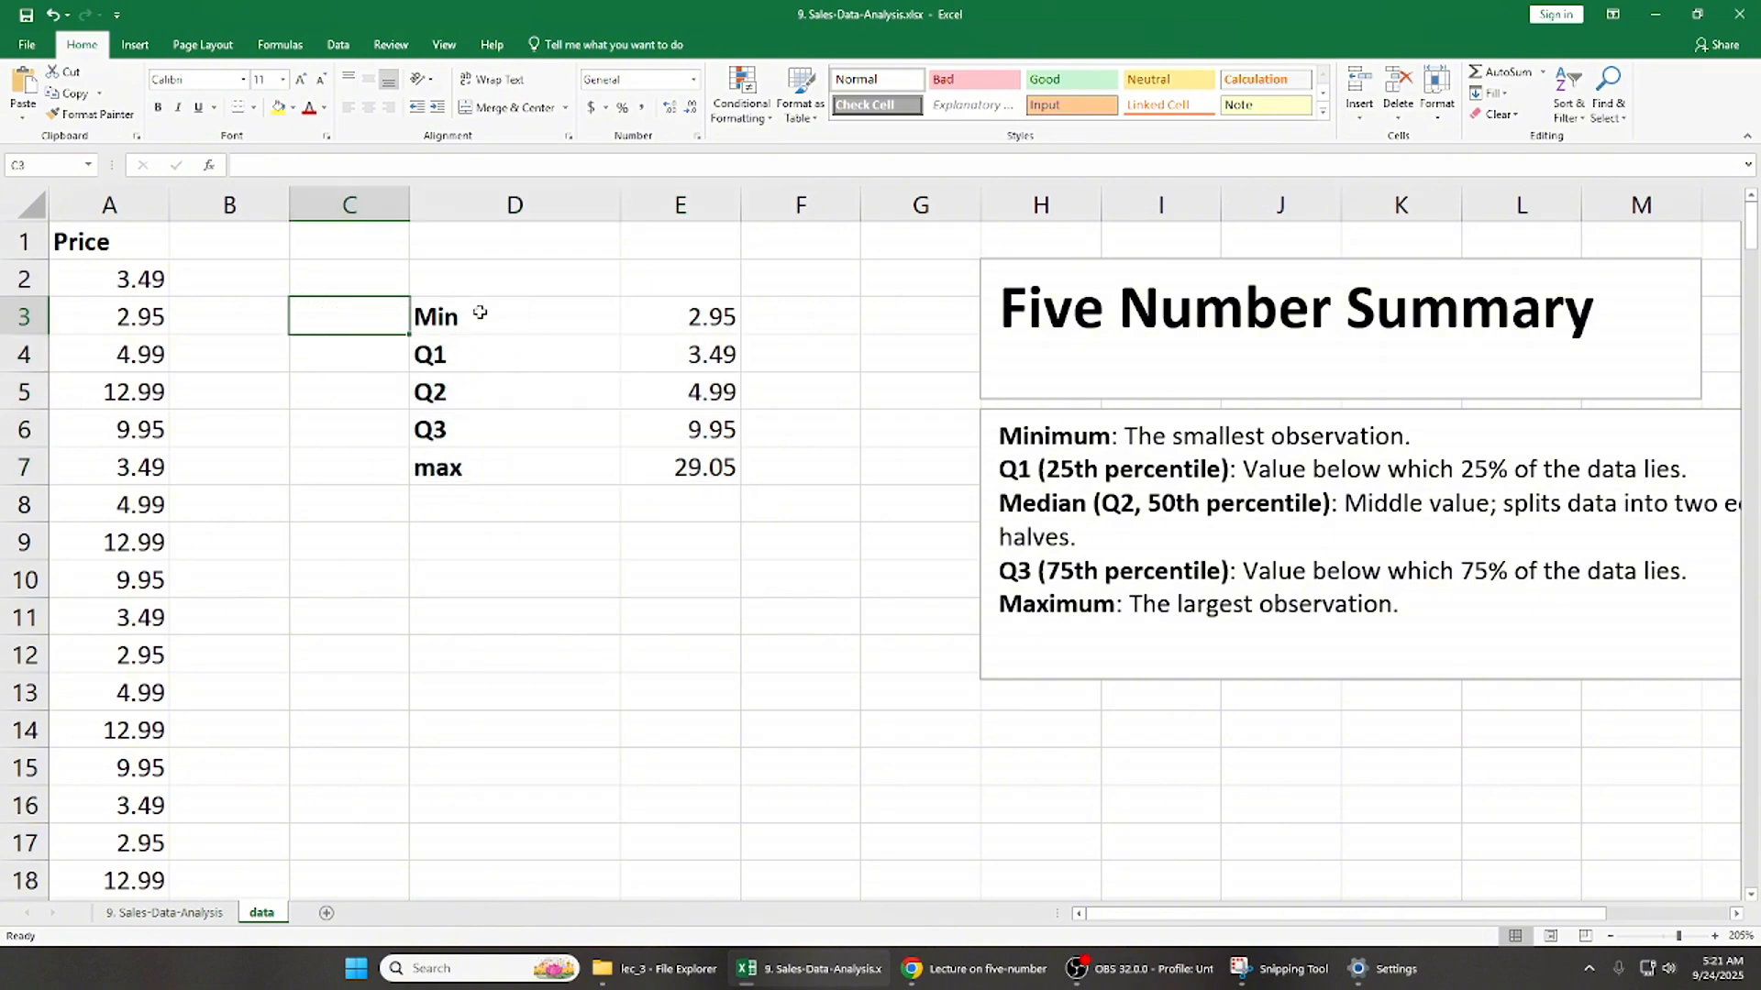
left_click(480, 313)
key("shift+Right")
key("shift+Down")
key("shift+Down")
key("shift+Down")
key("shift+Down")
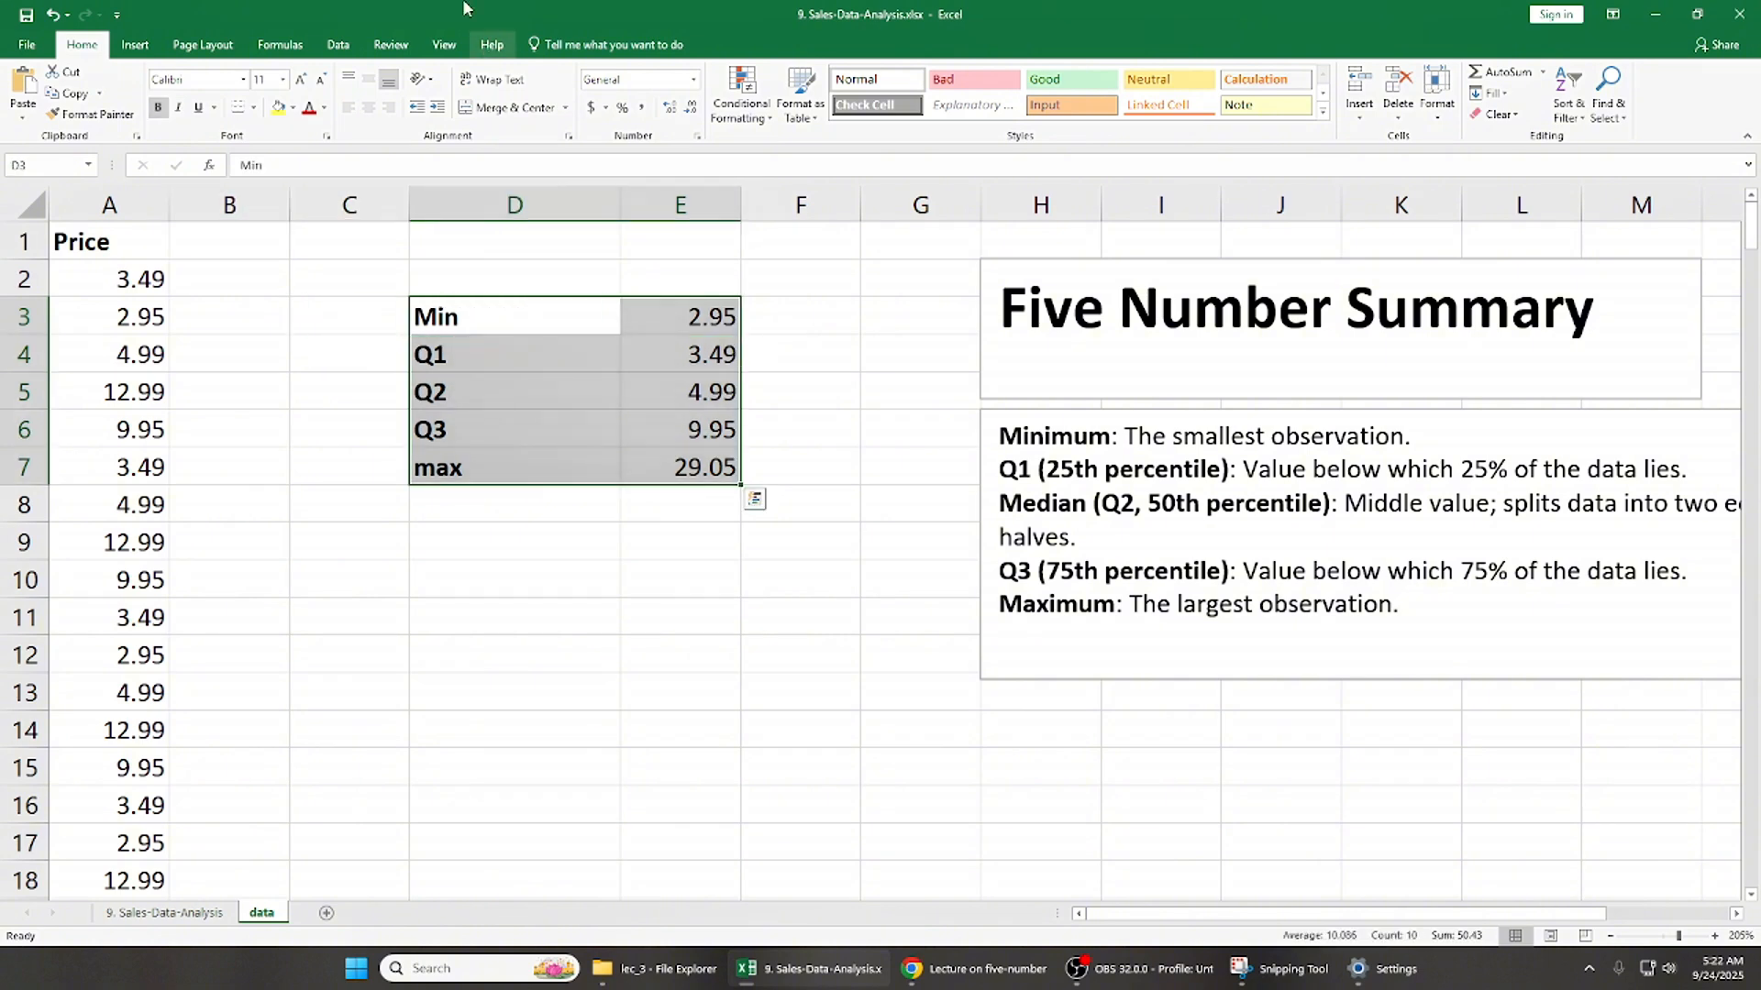
left_click(135, 45)
left_click(731, 97)
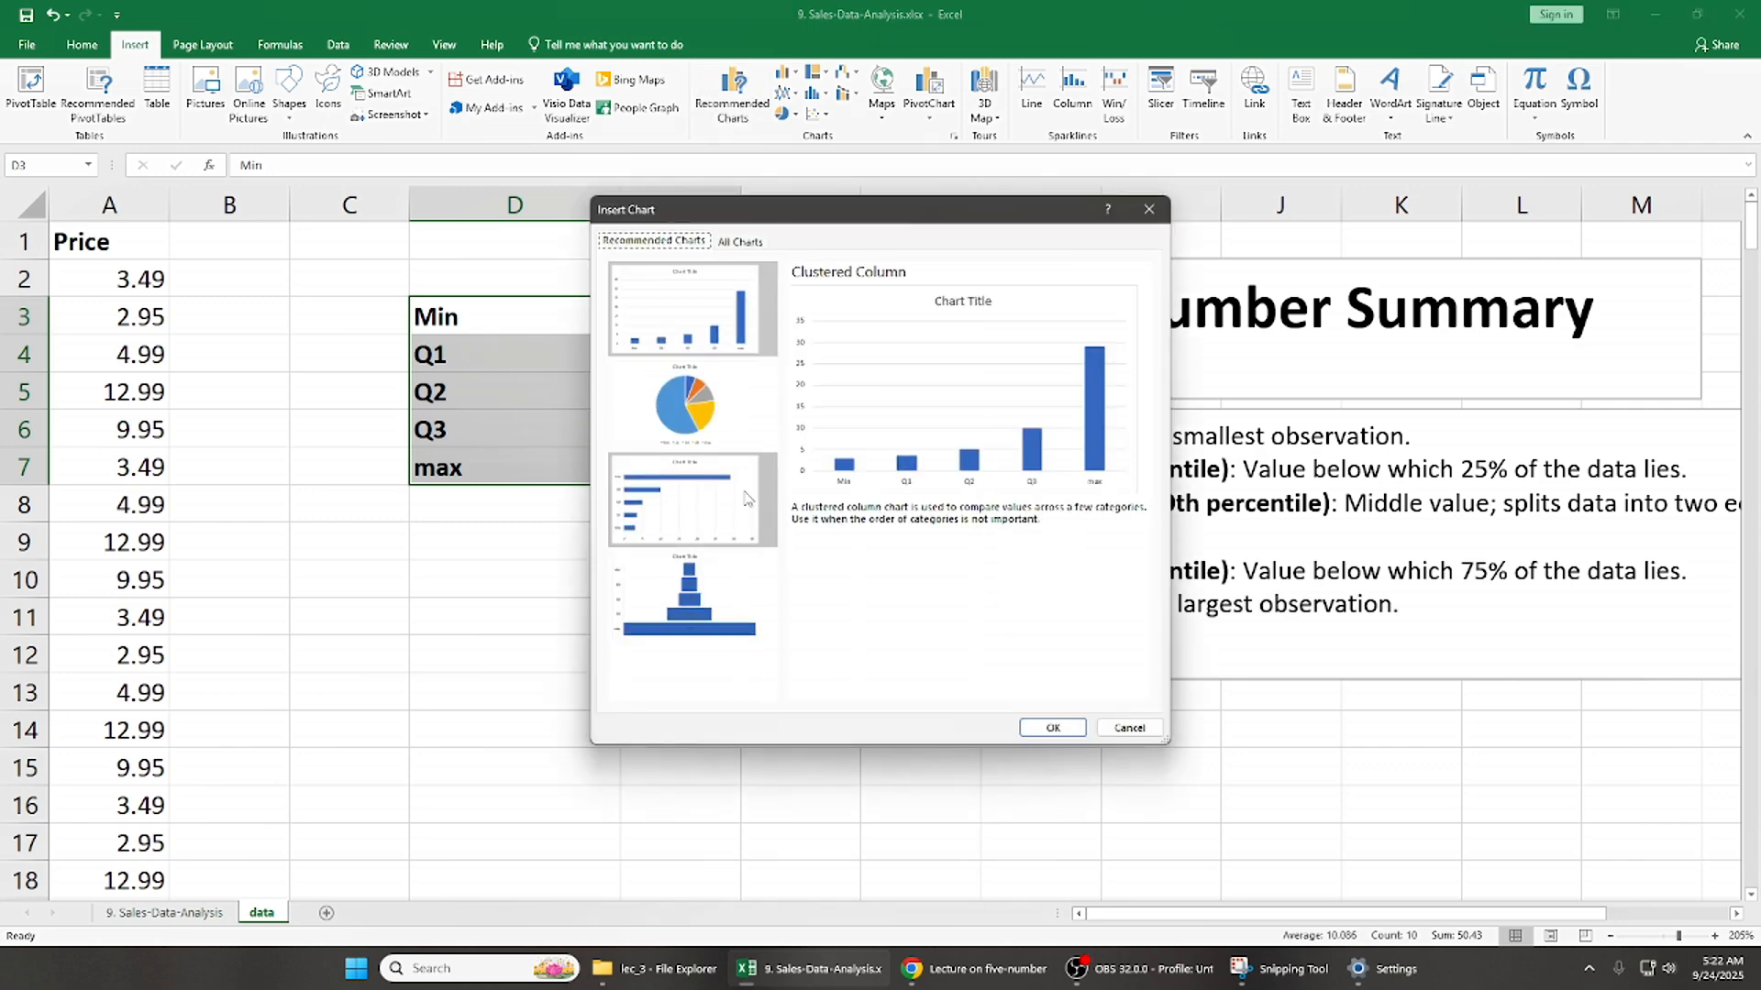
left_click(1148, 211)
- Insert a Box and Whisker chart based on the whole Price column, A1:A255
left_click(143, 346)
key("ctrl+Up")
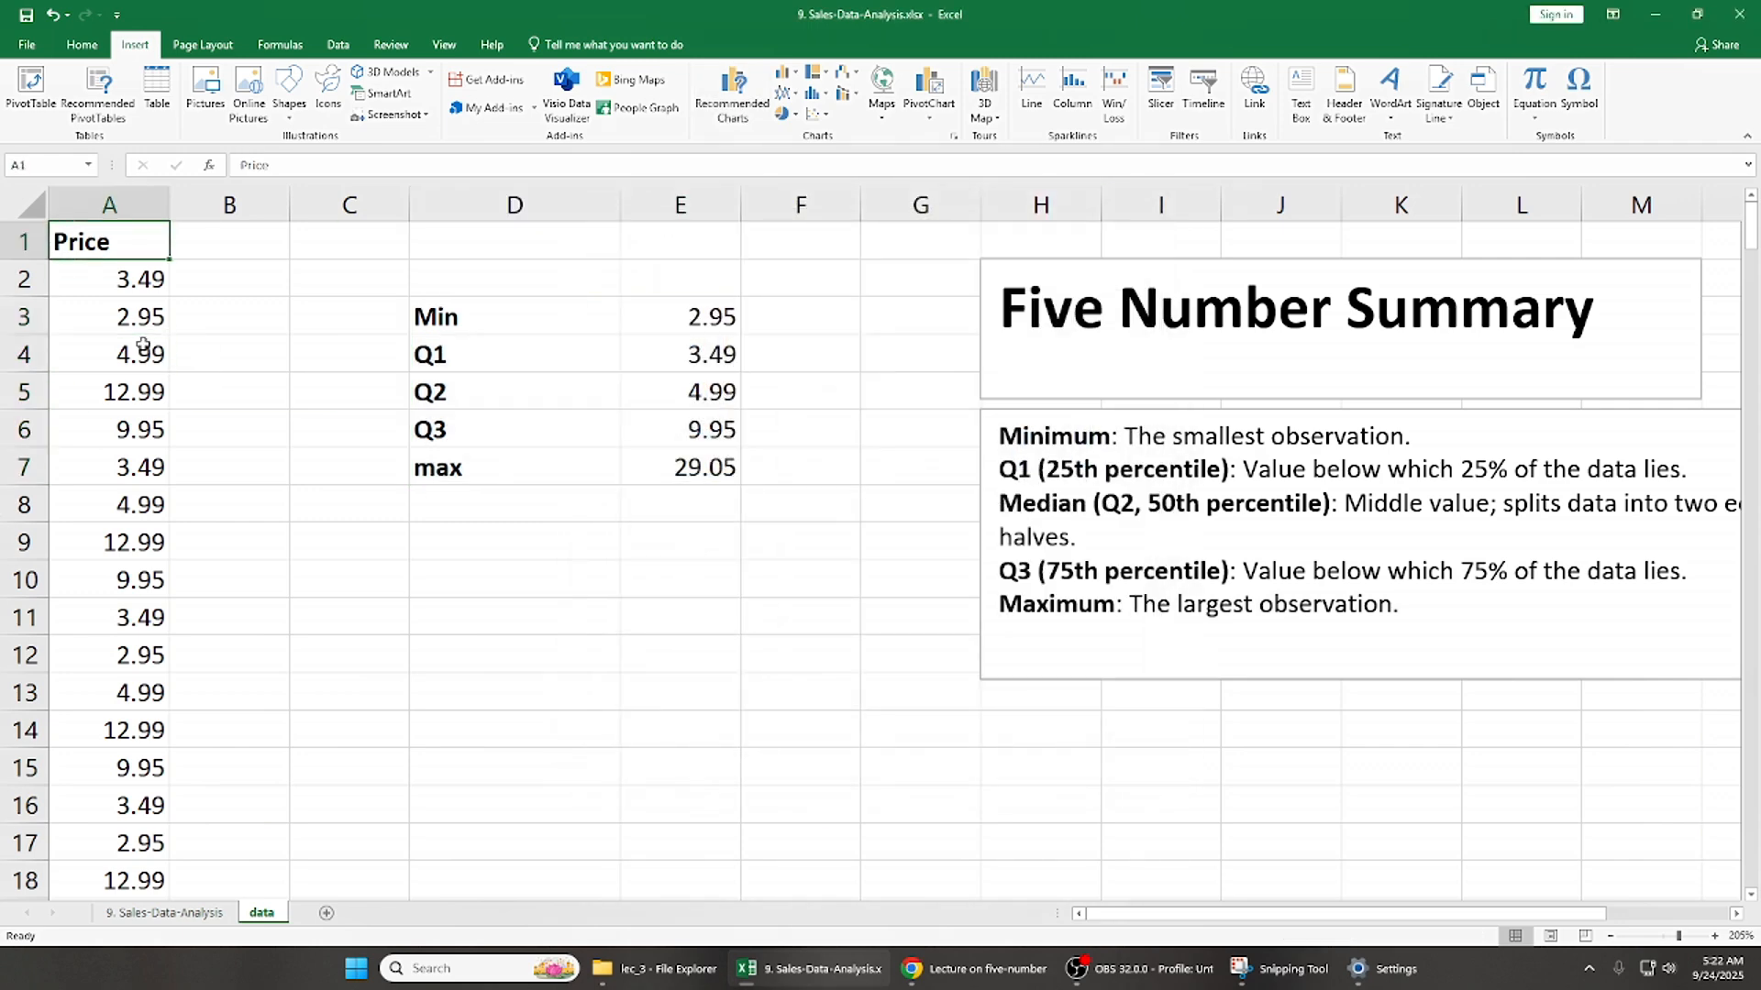
key("ctrl+shift+Down")
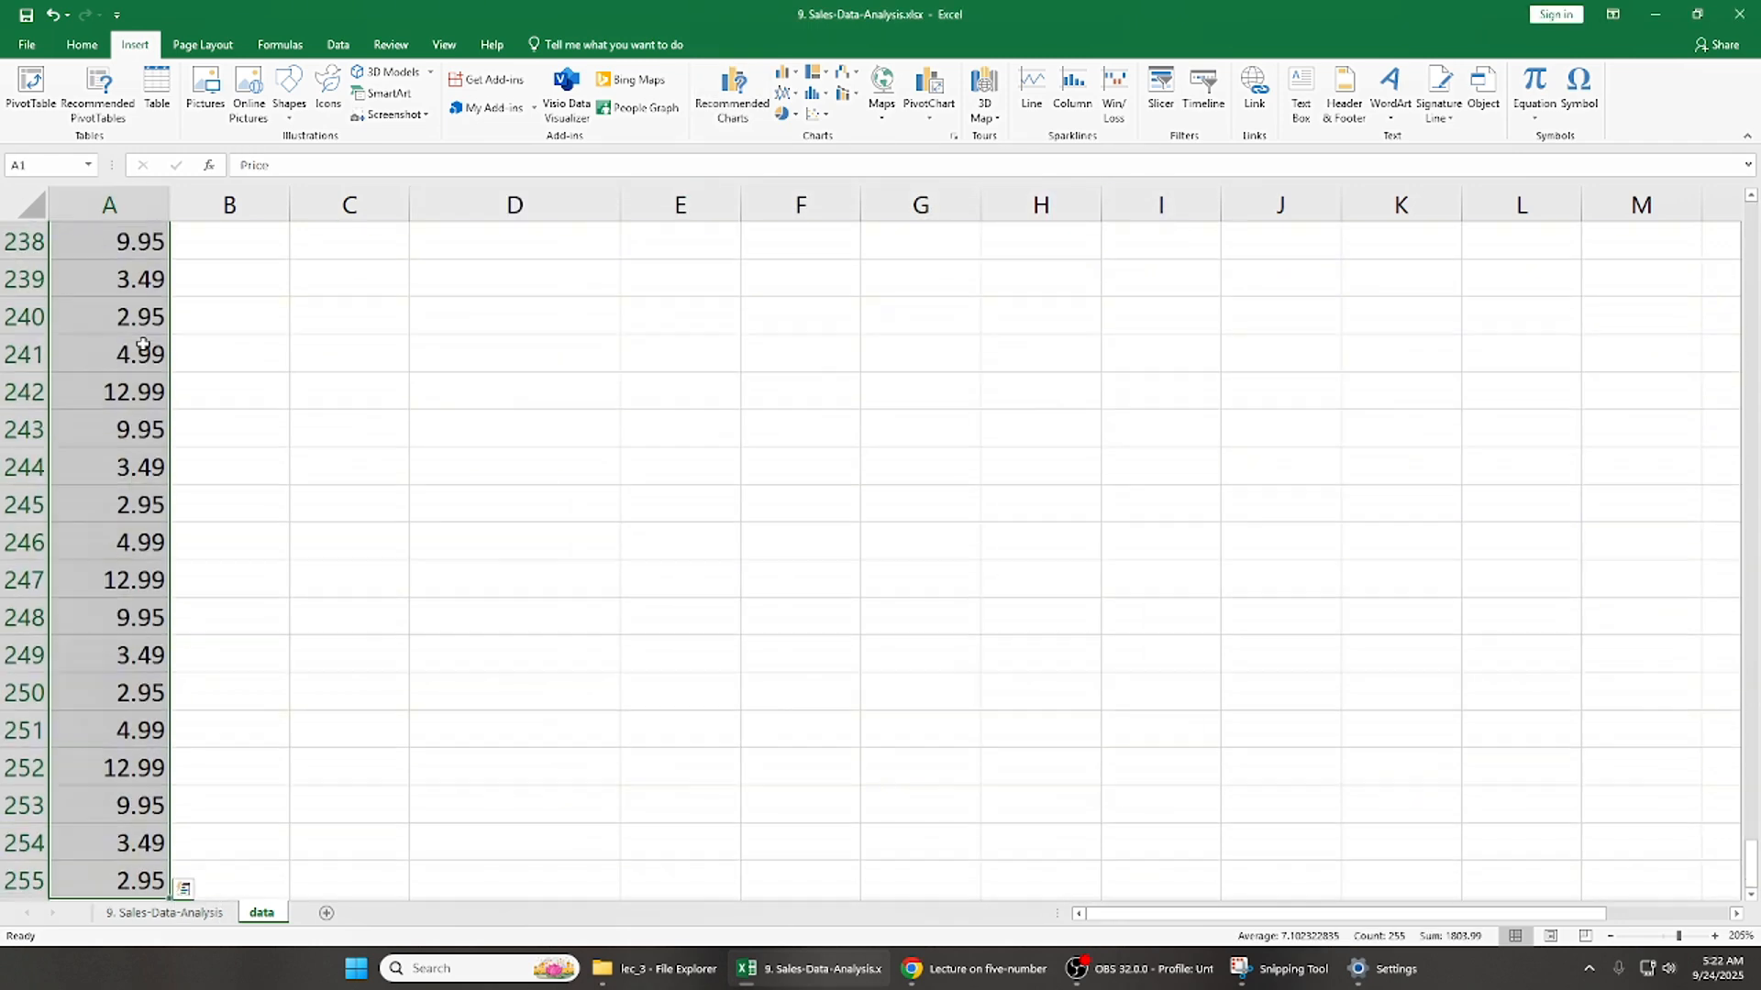
left_click(733, 96)
left_click(740, 240)
left_click(672, 603)
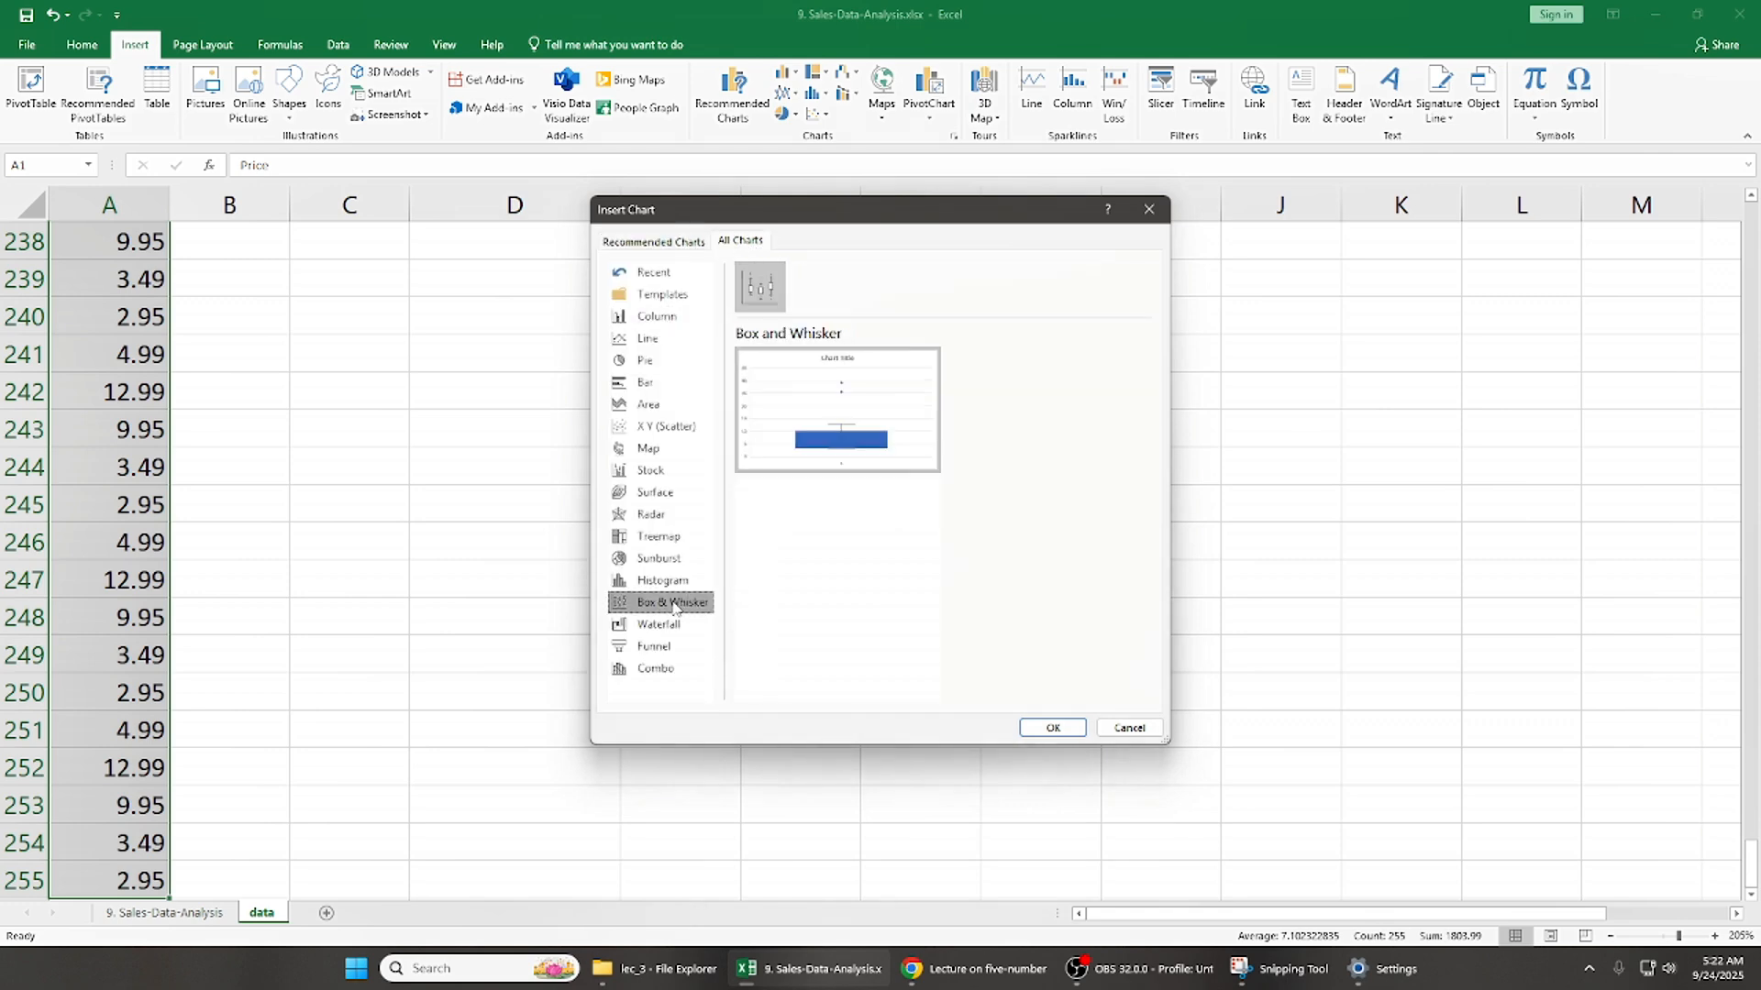
left_click(1045, 730)
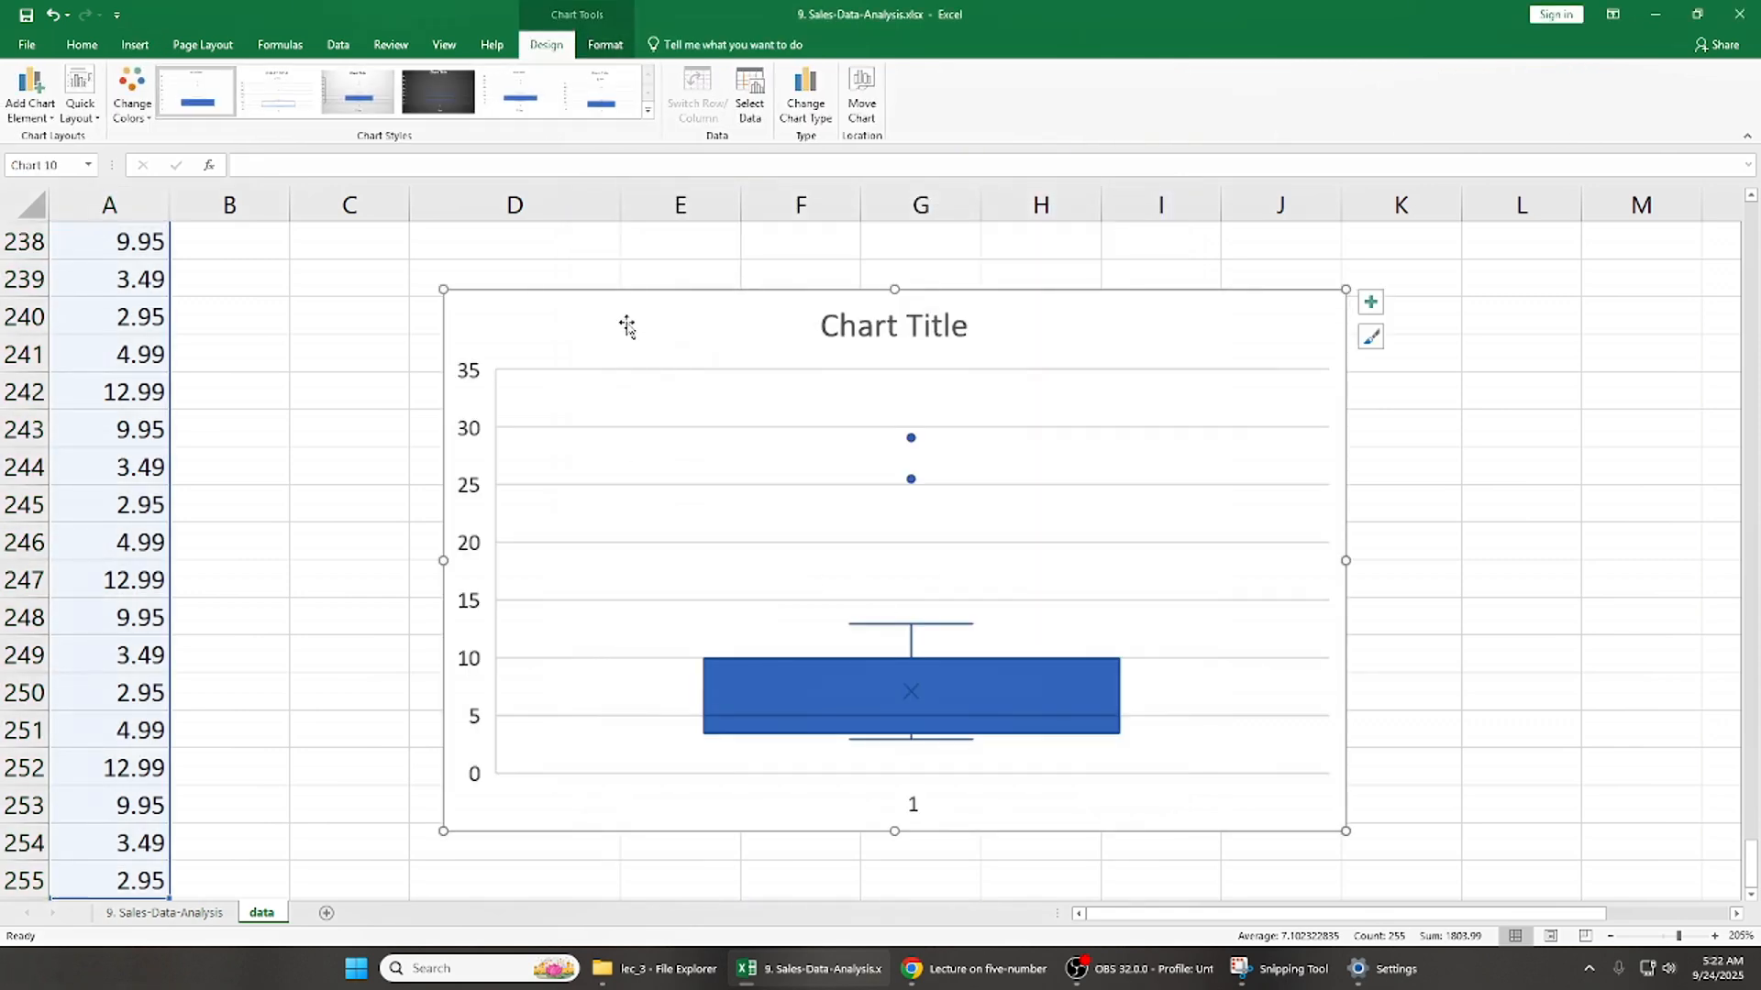
- Cut the box plot from the end of the data and paste it near the sheet's first rows, beside the Price column
key("Delete")
left_click(588, 359)
key("ctrl+Up")
key("ctrl+Up")
key("ctrl+Up")
key("Down")
key("ctrl+v")
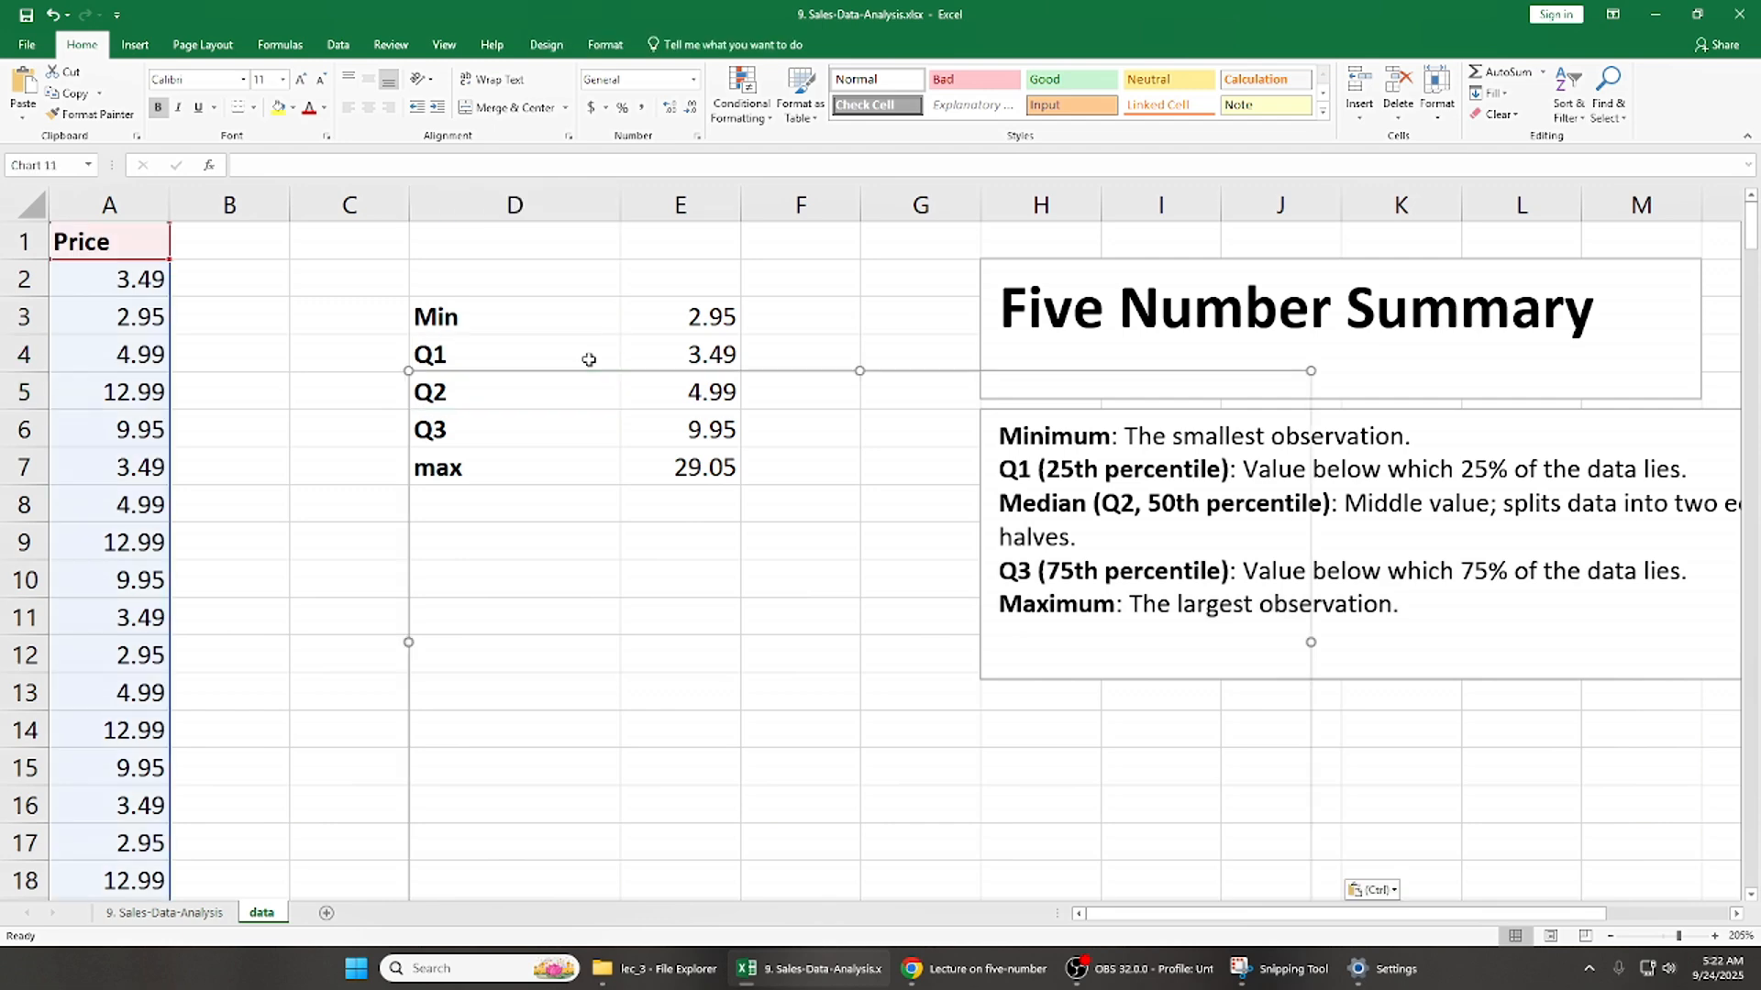
left_click_drag(677, 384, 526, 274)
- Remove the gridlines and chart title from the box plot and add data labels
left_click(1184, 272)
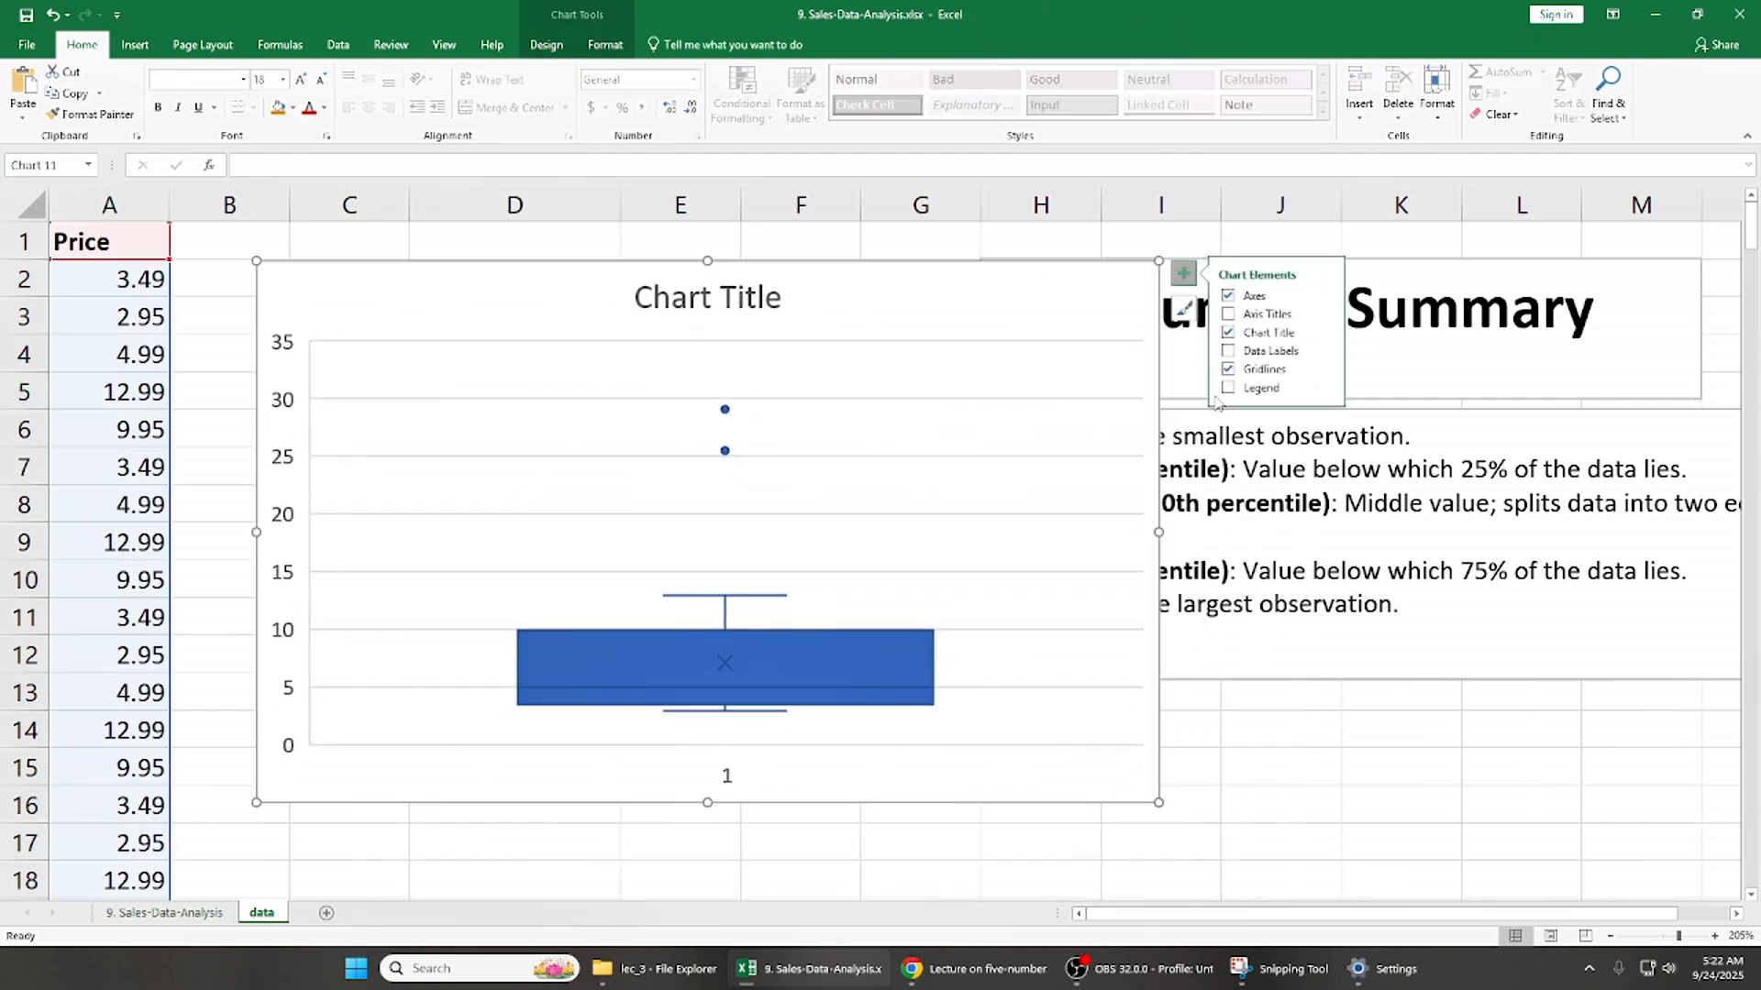
left_click(1228, 368)
left_click(1228, 332)
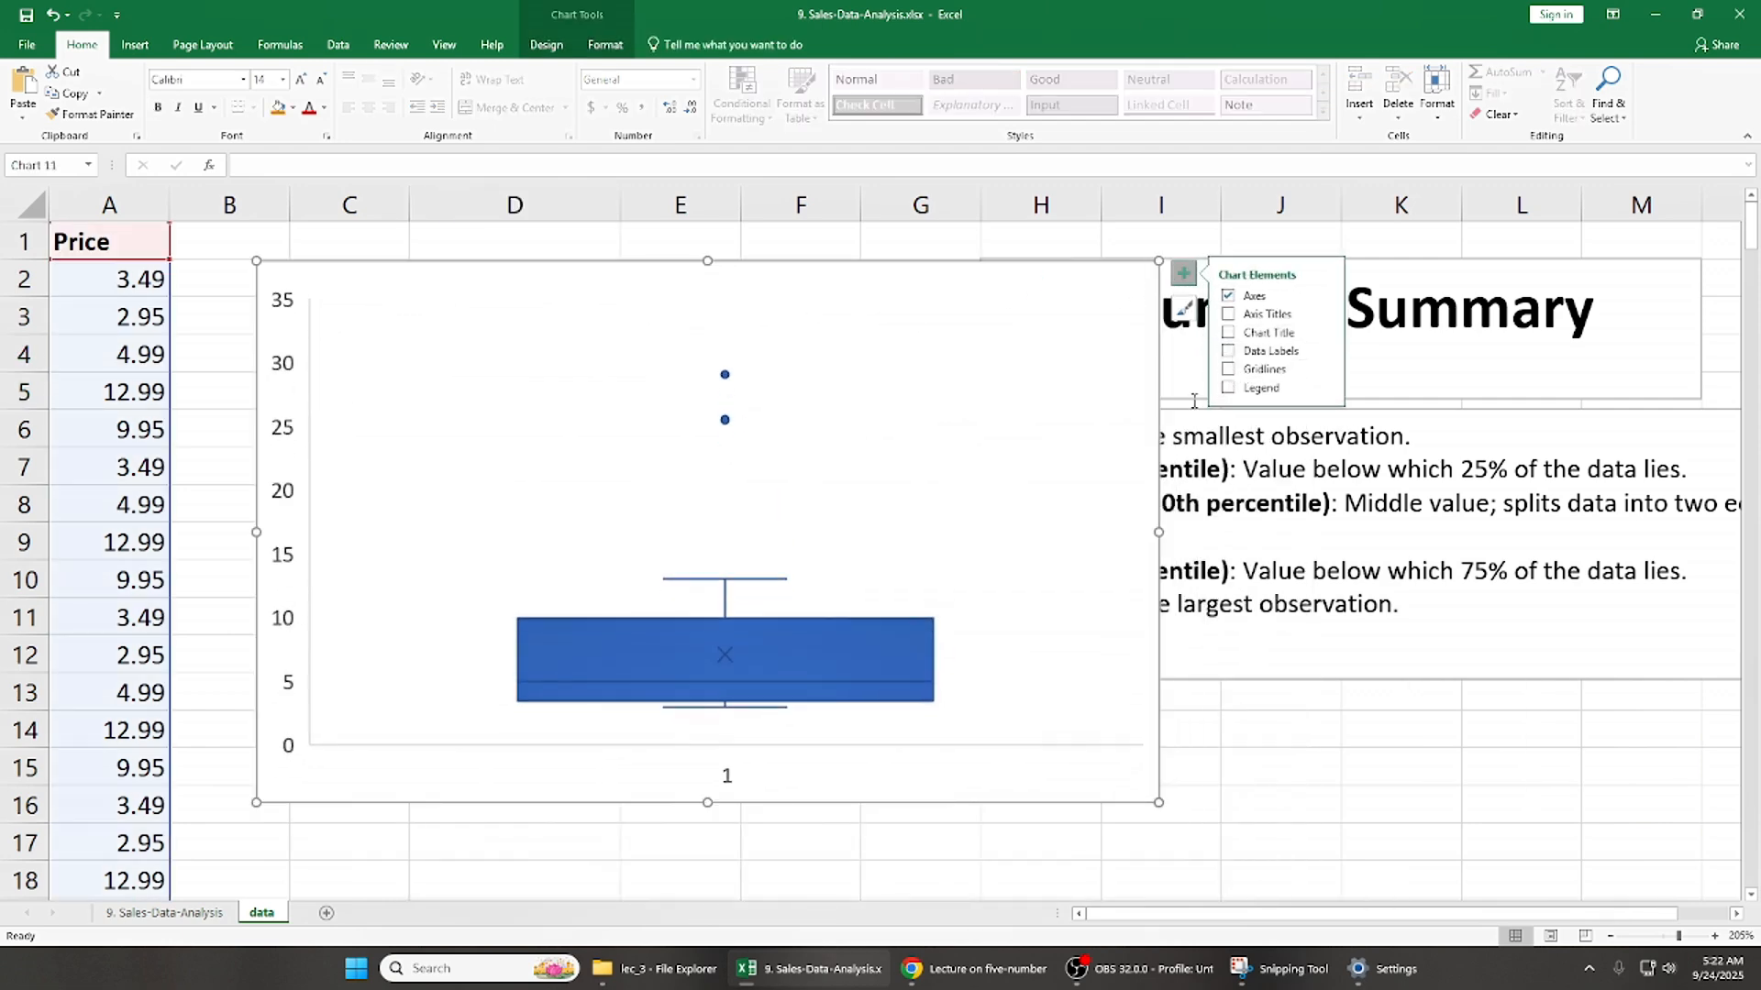
left_click(1228, 350)
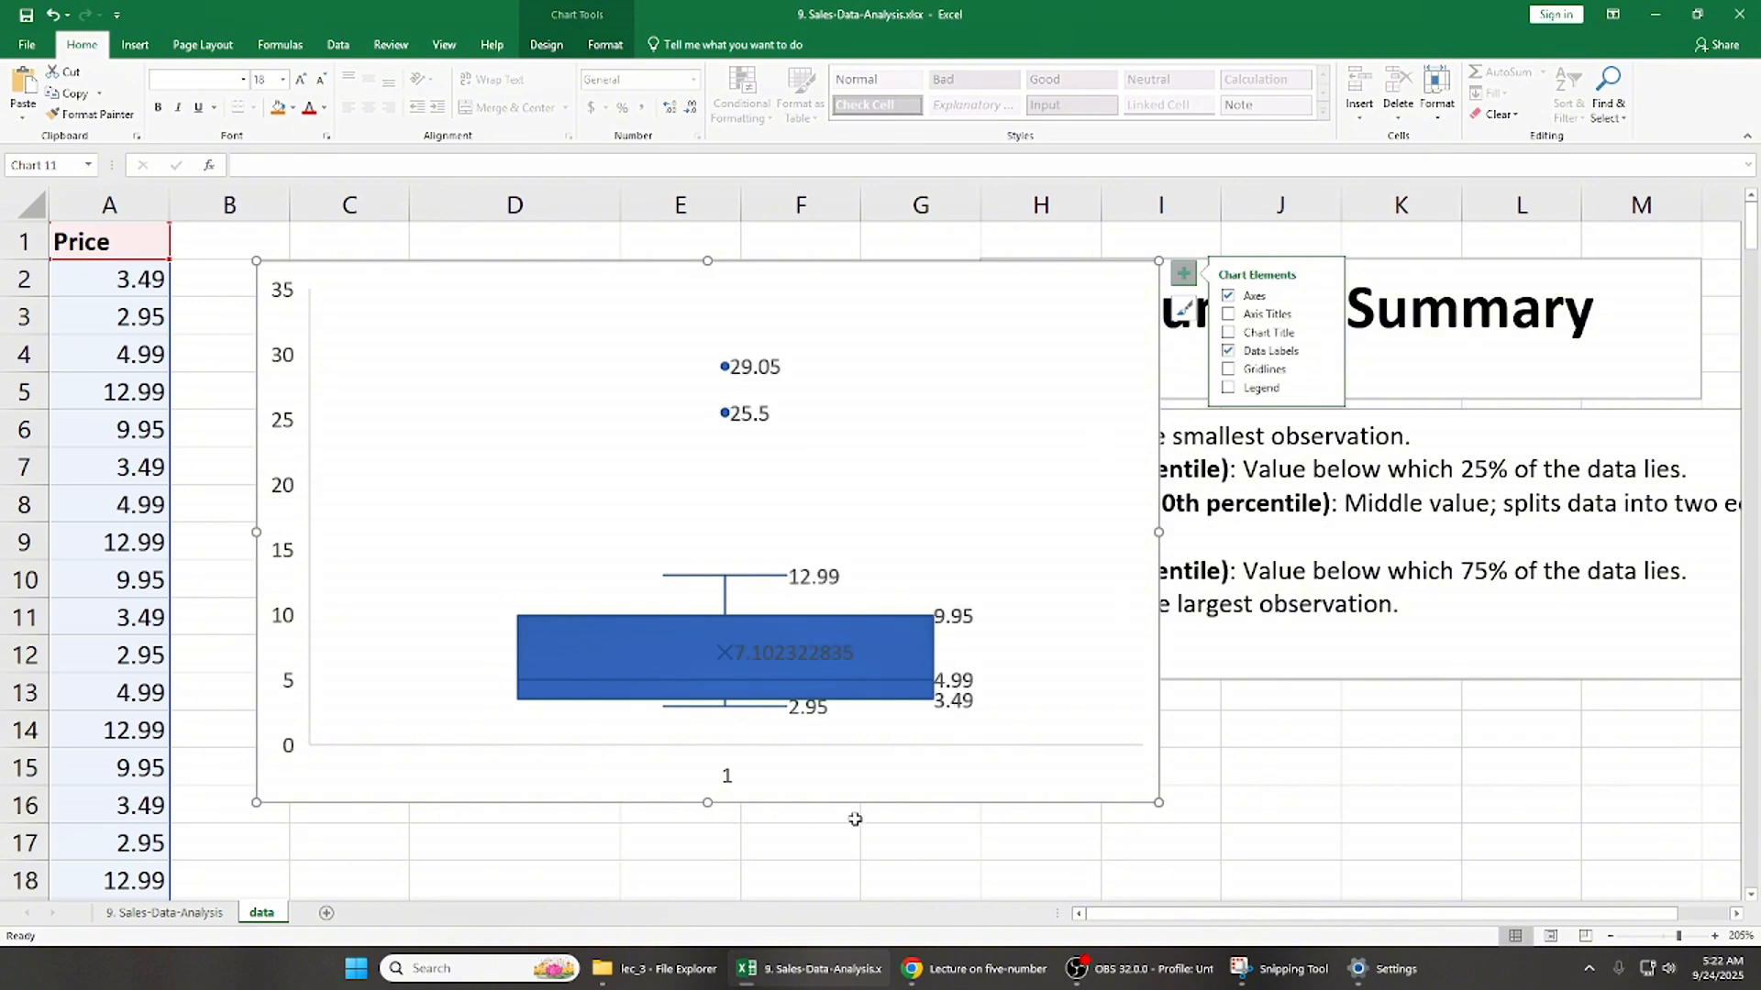
- Make the box plot slightly taller and examine the data labels on its whiskers, box and mean marker
left_click_drag(707, 803, 707, 830)
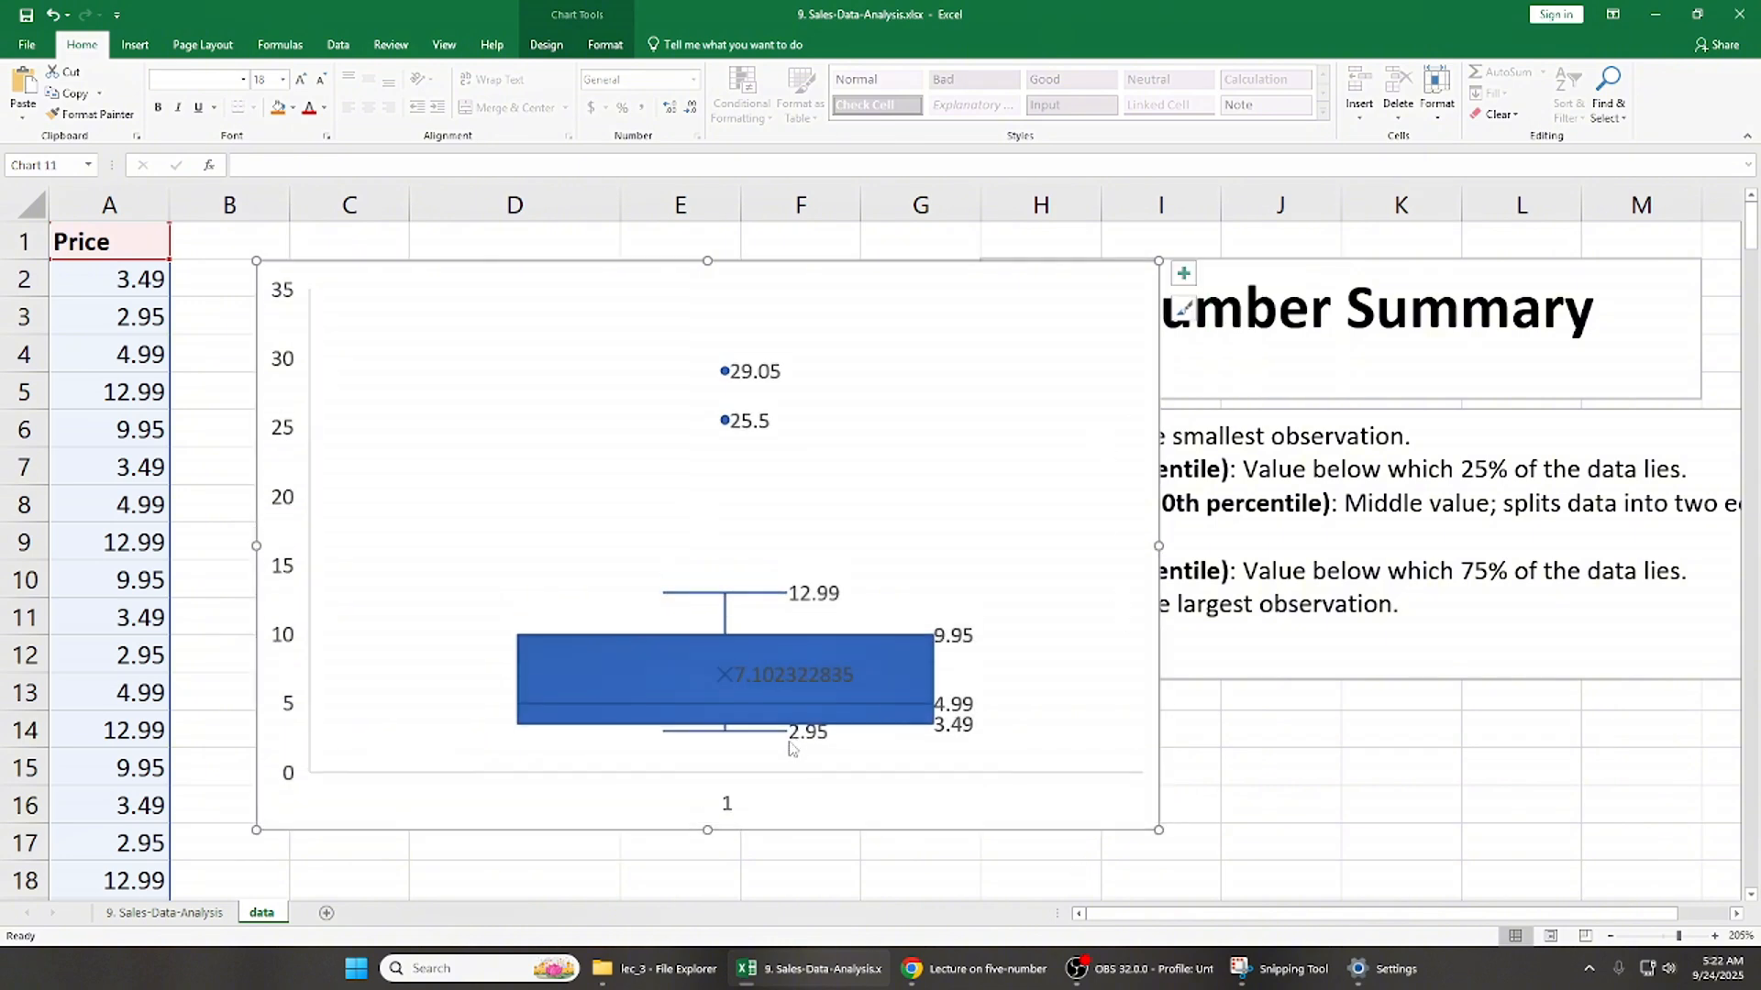
mouse_move(951, 736)
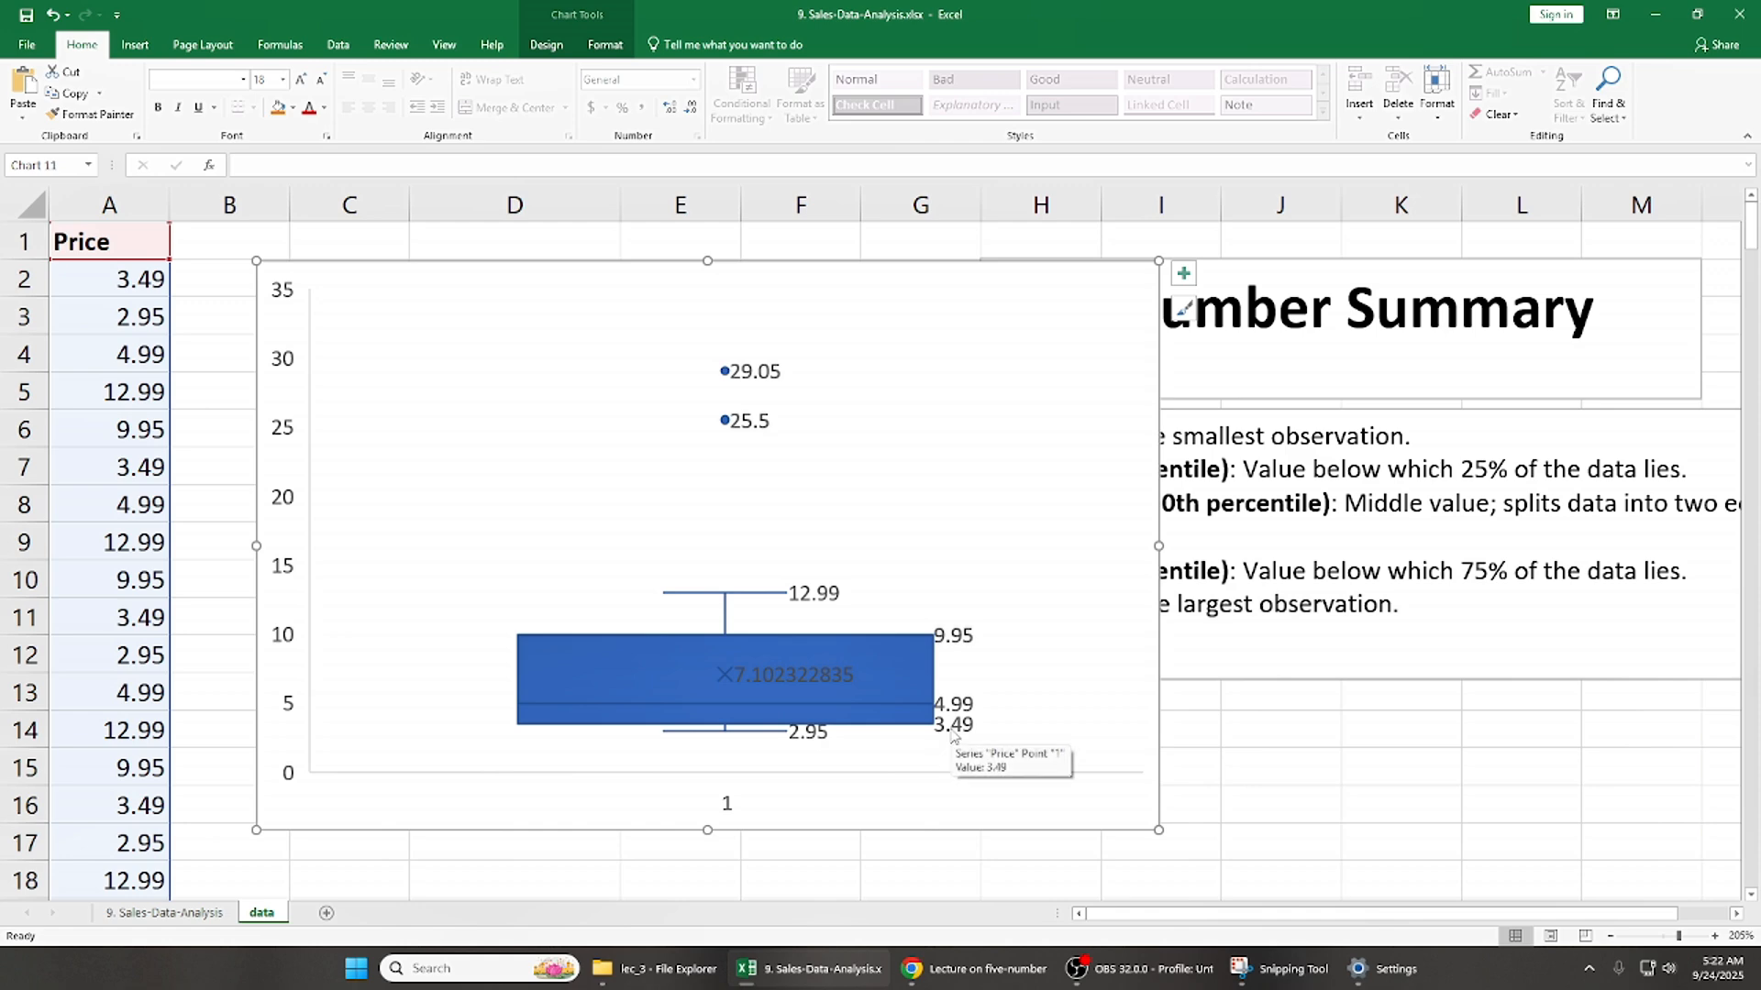
mouse_move(746, 683)
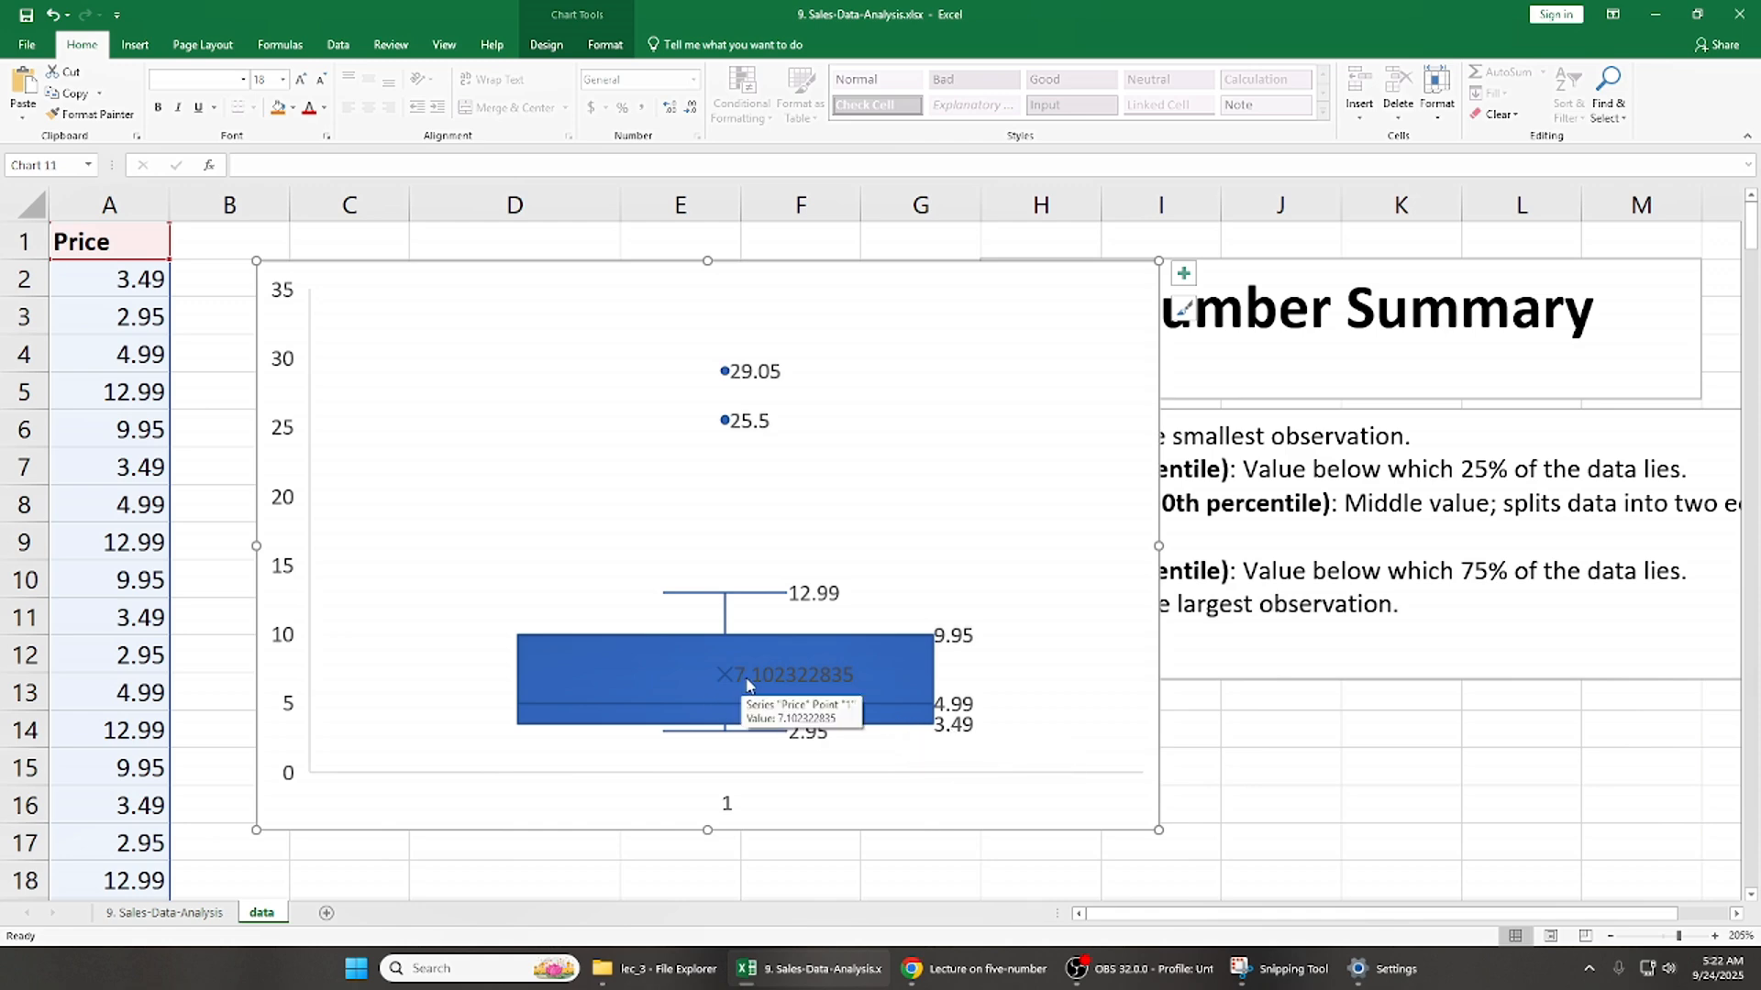
mouse_move(806, 748)
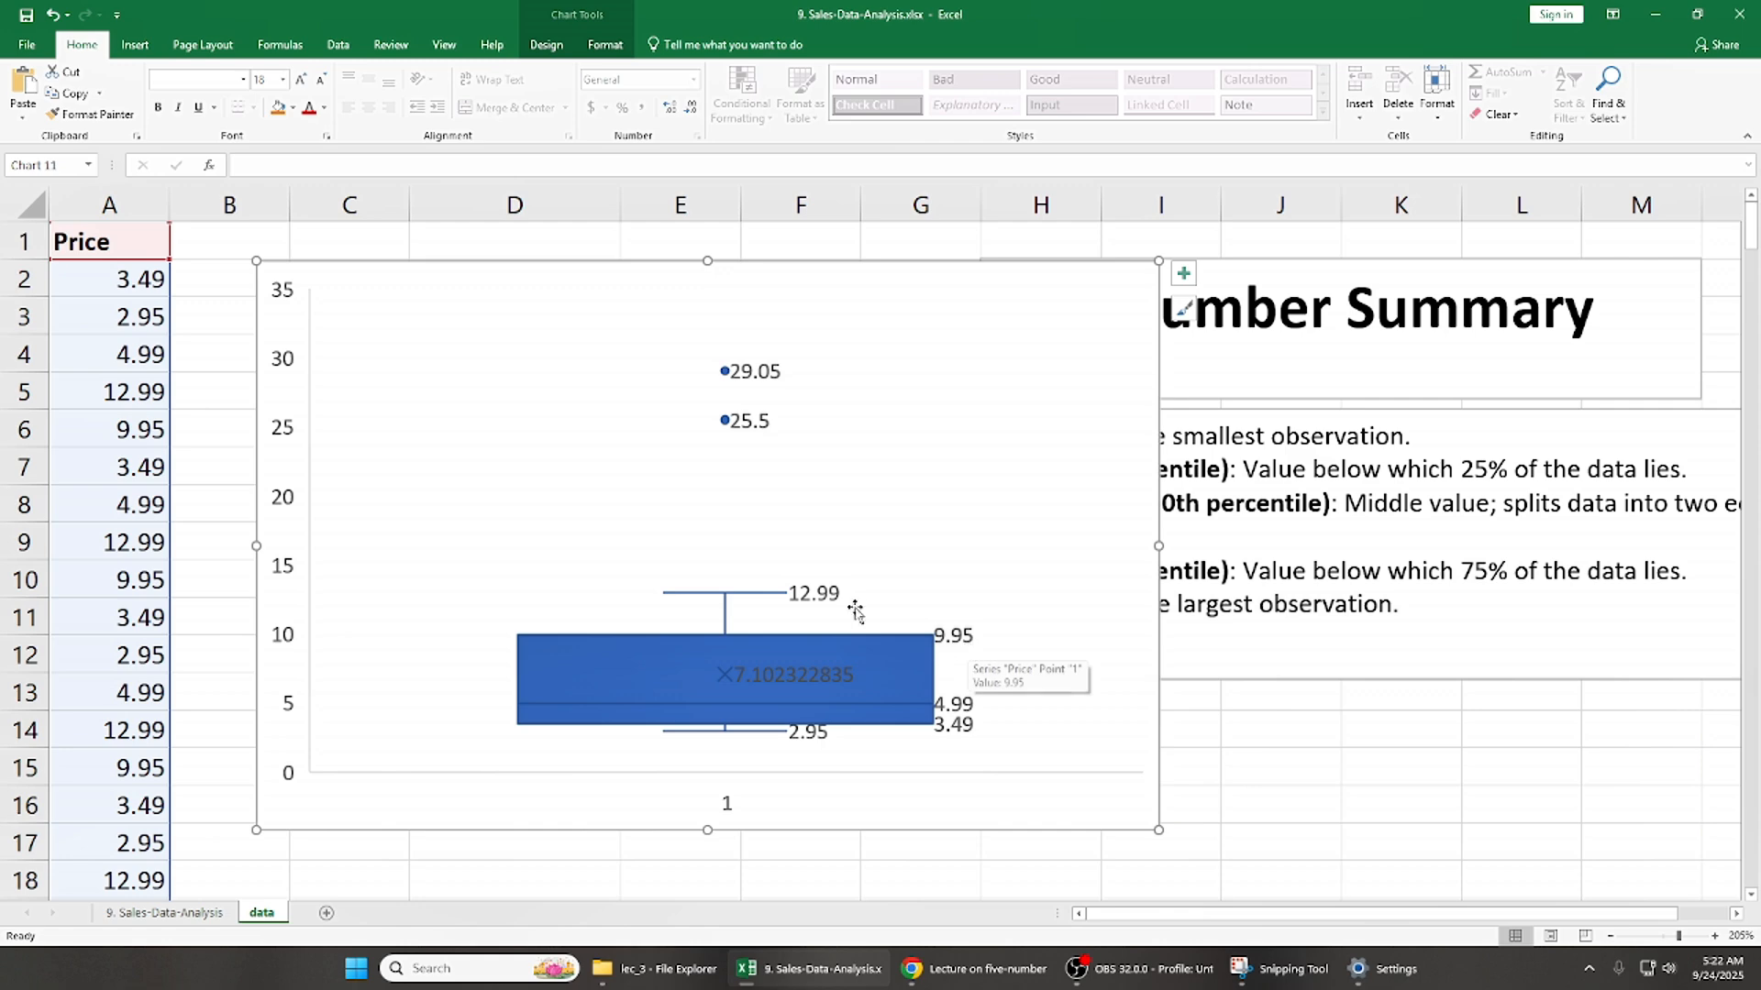
- Move the box plot clear of the five-number summary table and compare its labels and outliers with the Q3 and max cells
left_click_drag(797, 245, 1213, 289)
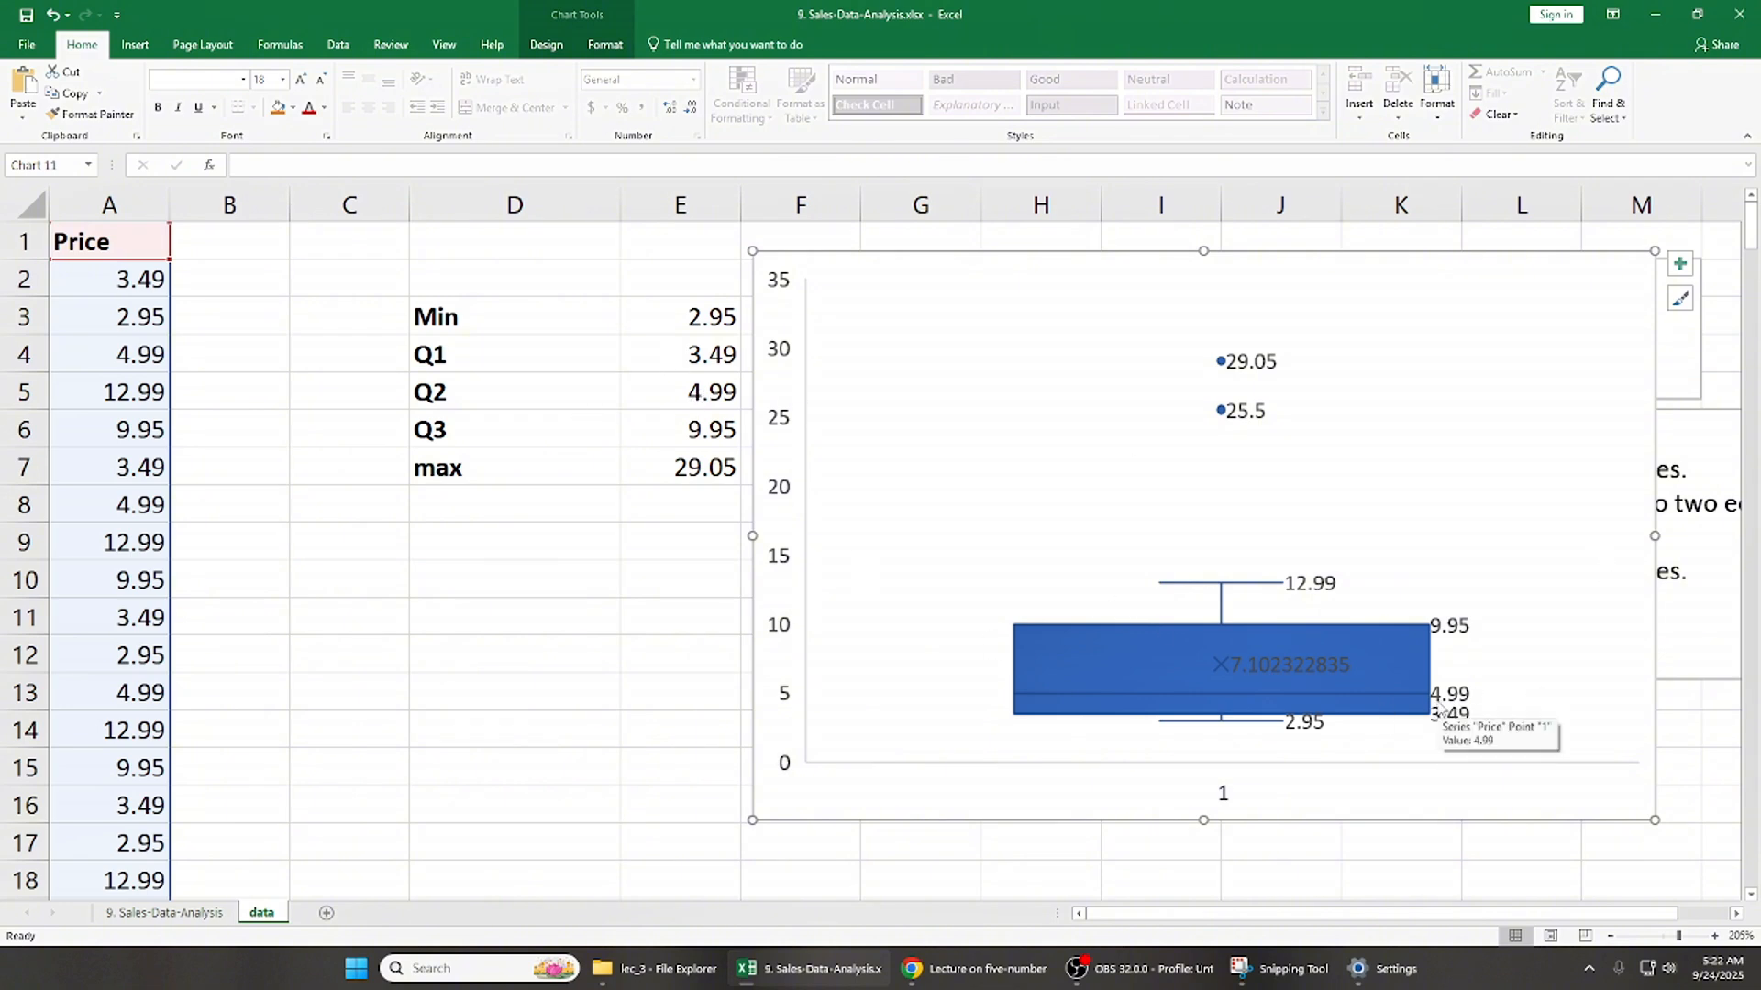
left_click(698, 431)
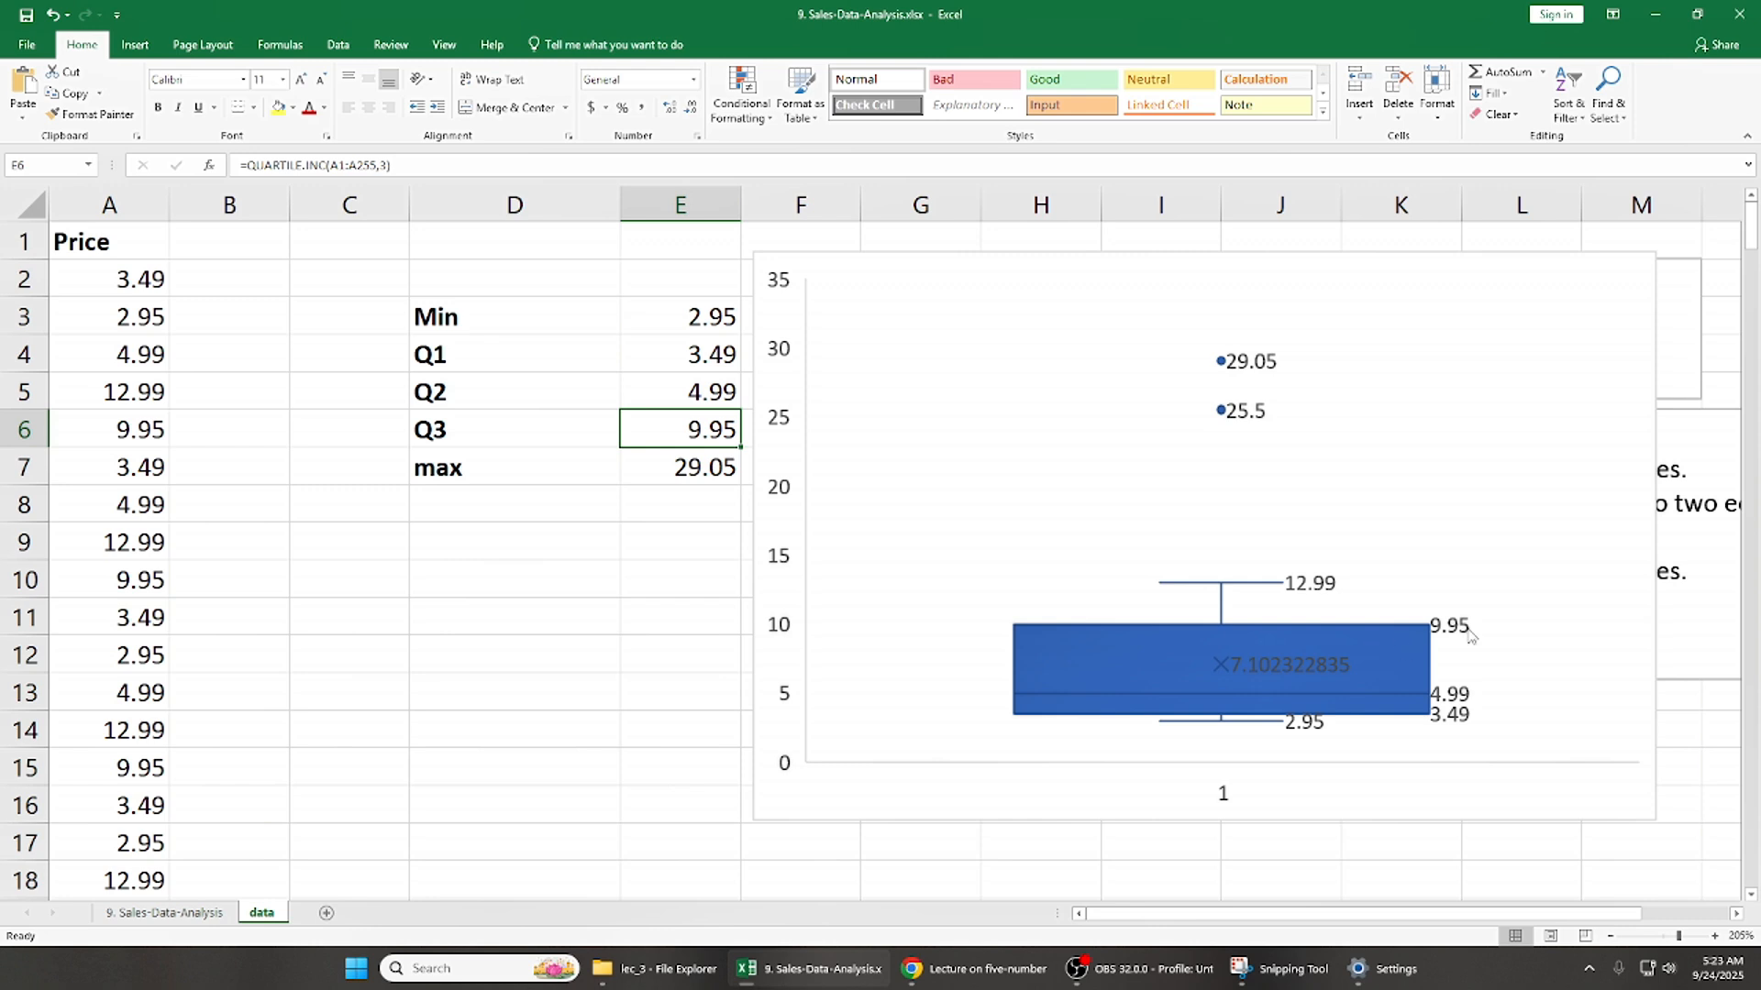
left_click(673, 475)
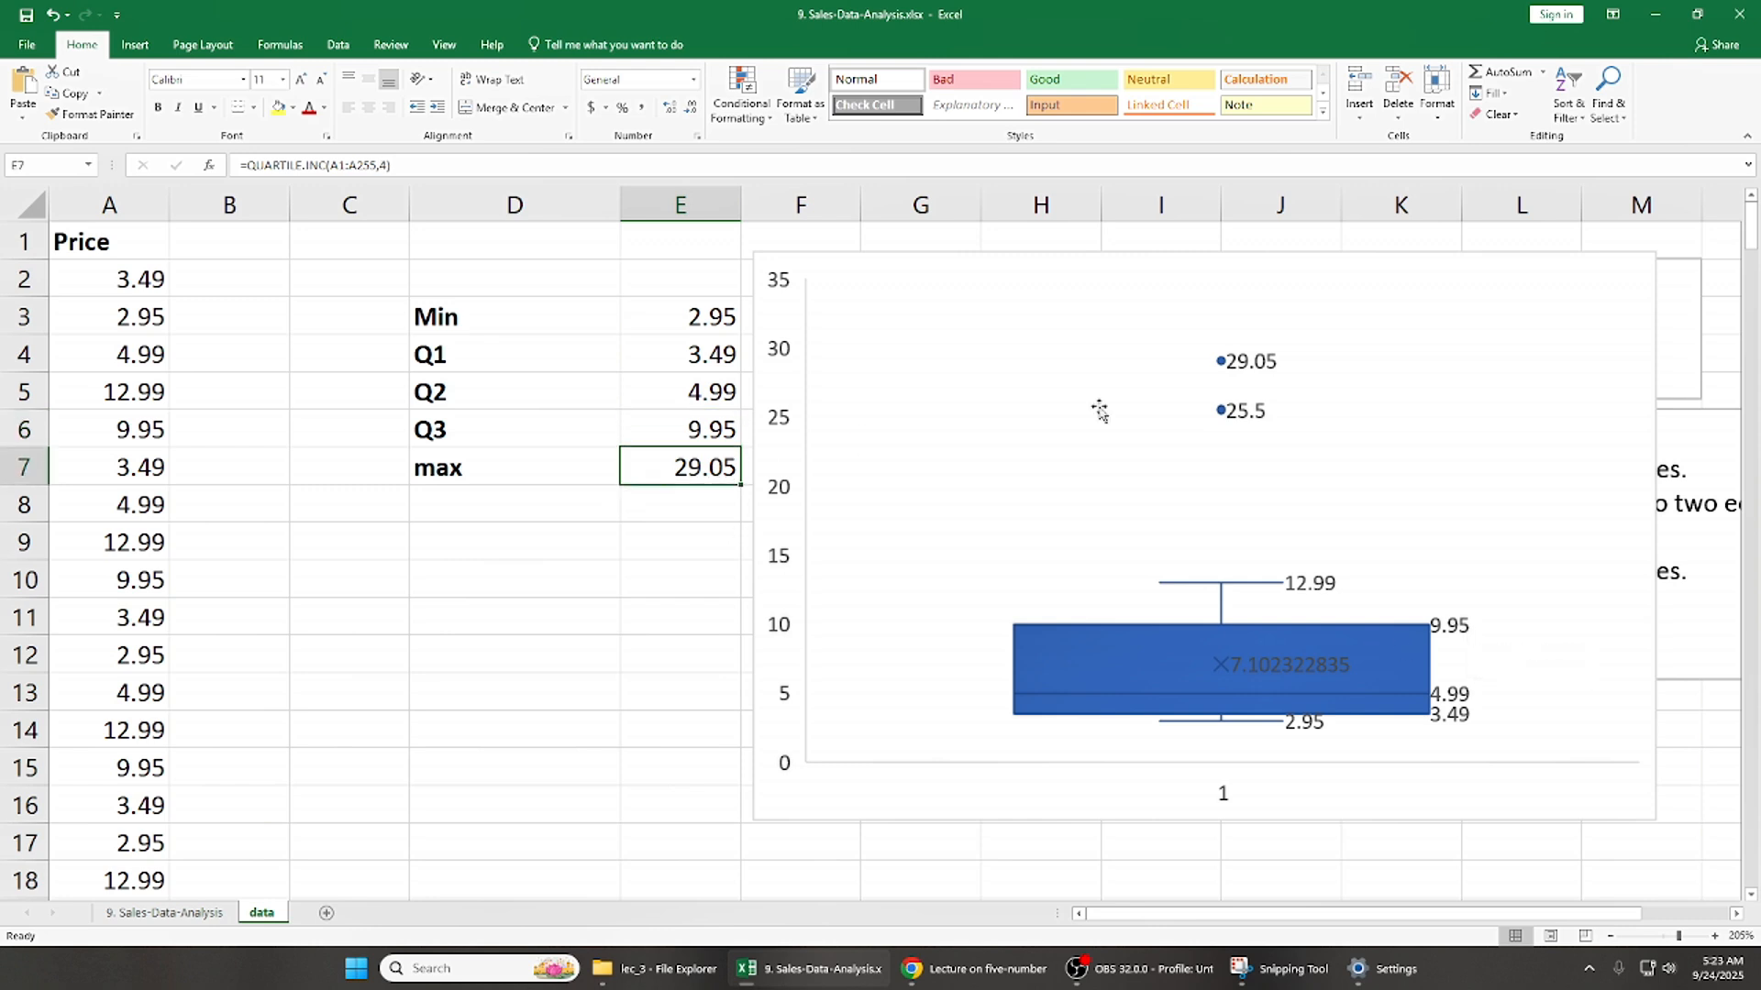
left_click(1225, 377)
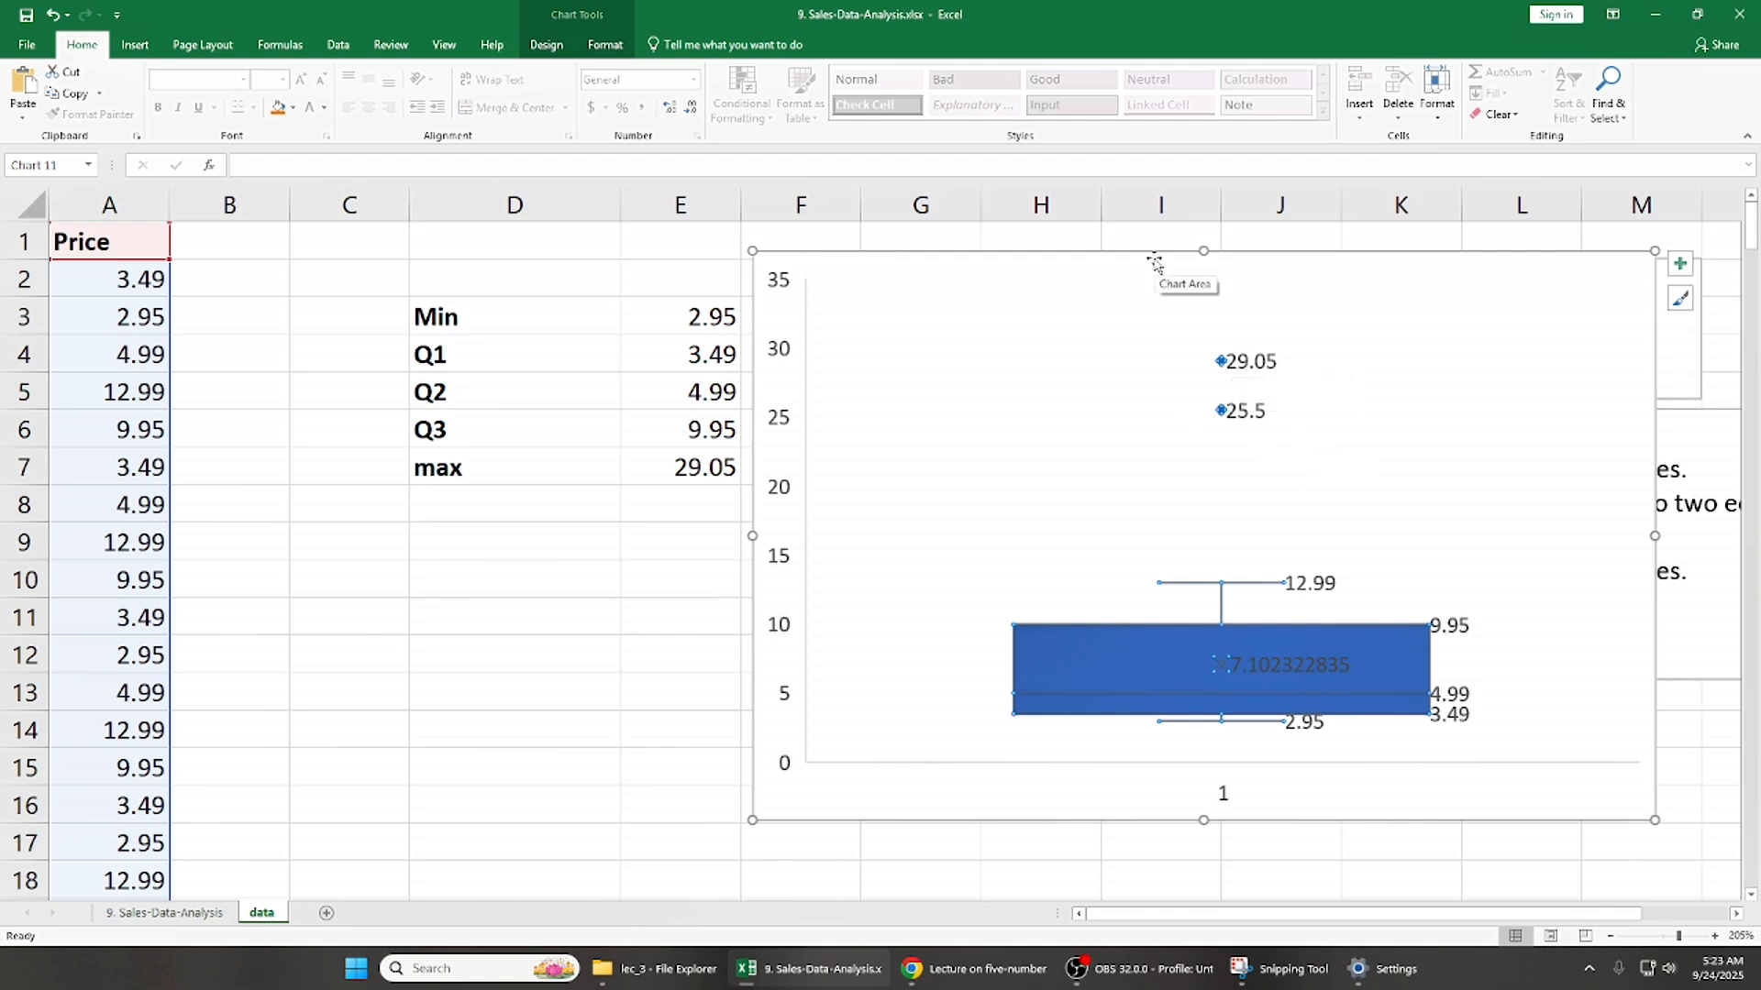
left_click(1206, 431)
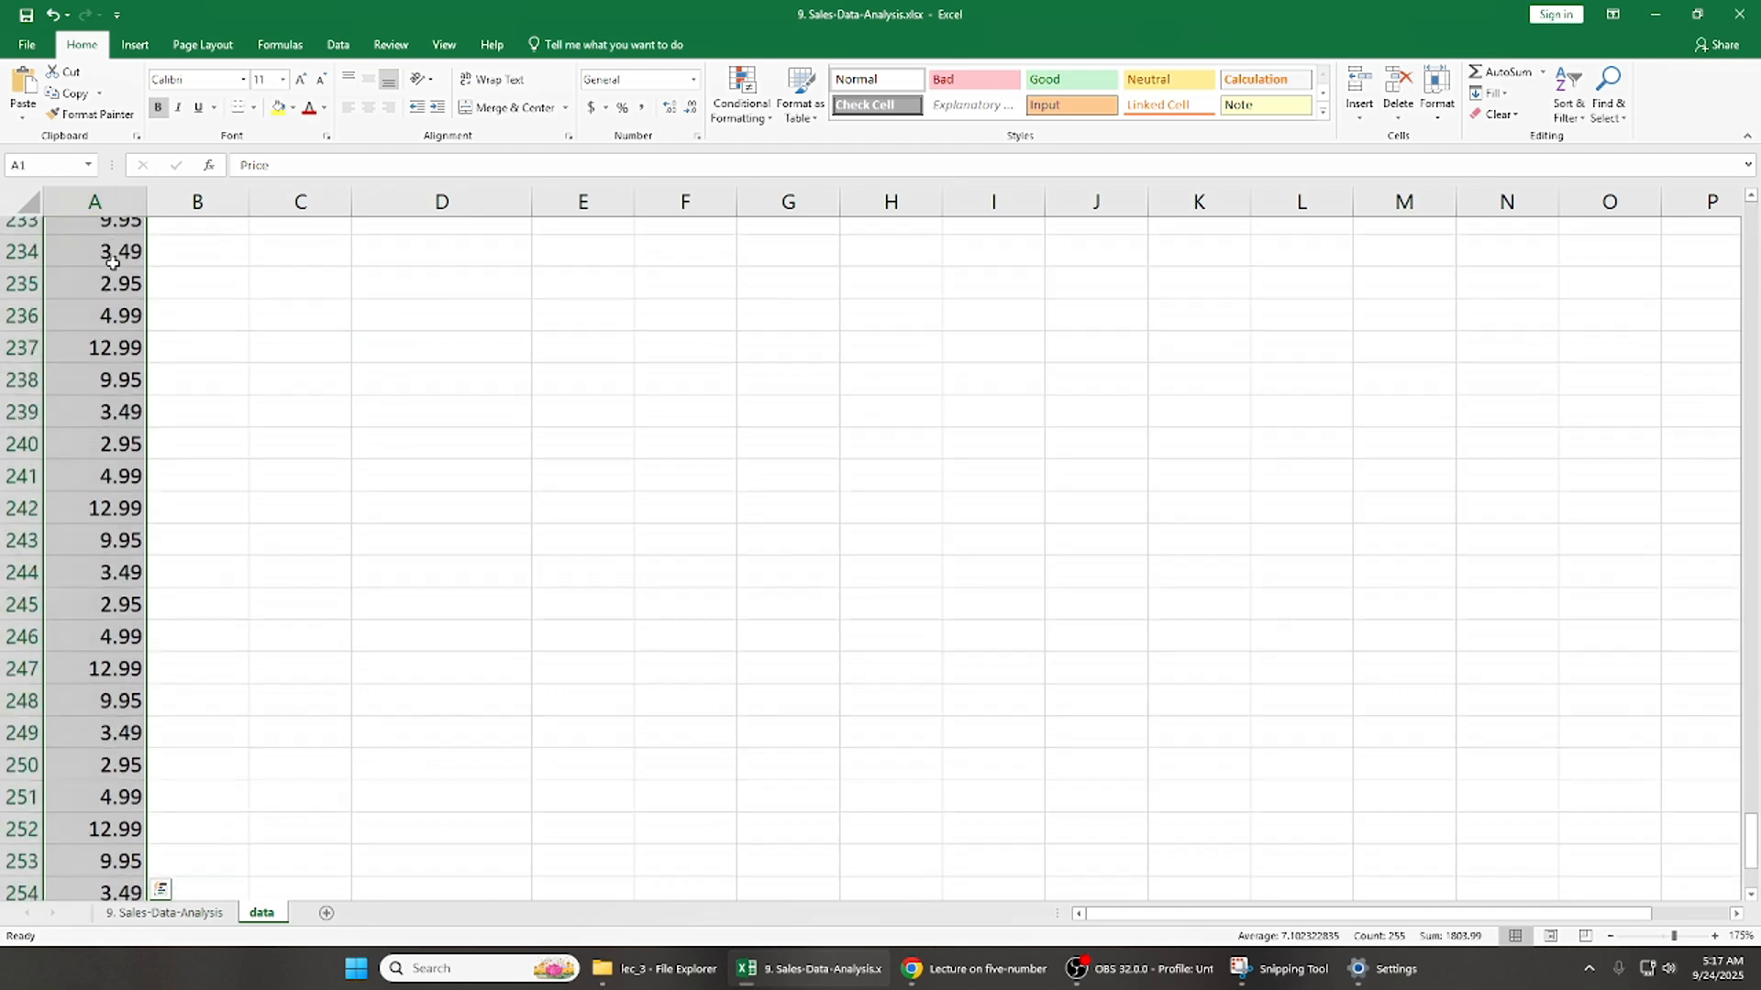
- Return to the start of the Price column and examine its first values beside the five-number summary labels
scroll(112, 265, "up", 2, "ctrl")
left_click(138, 288)
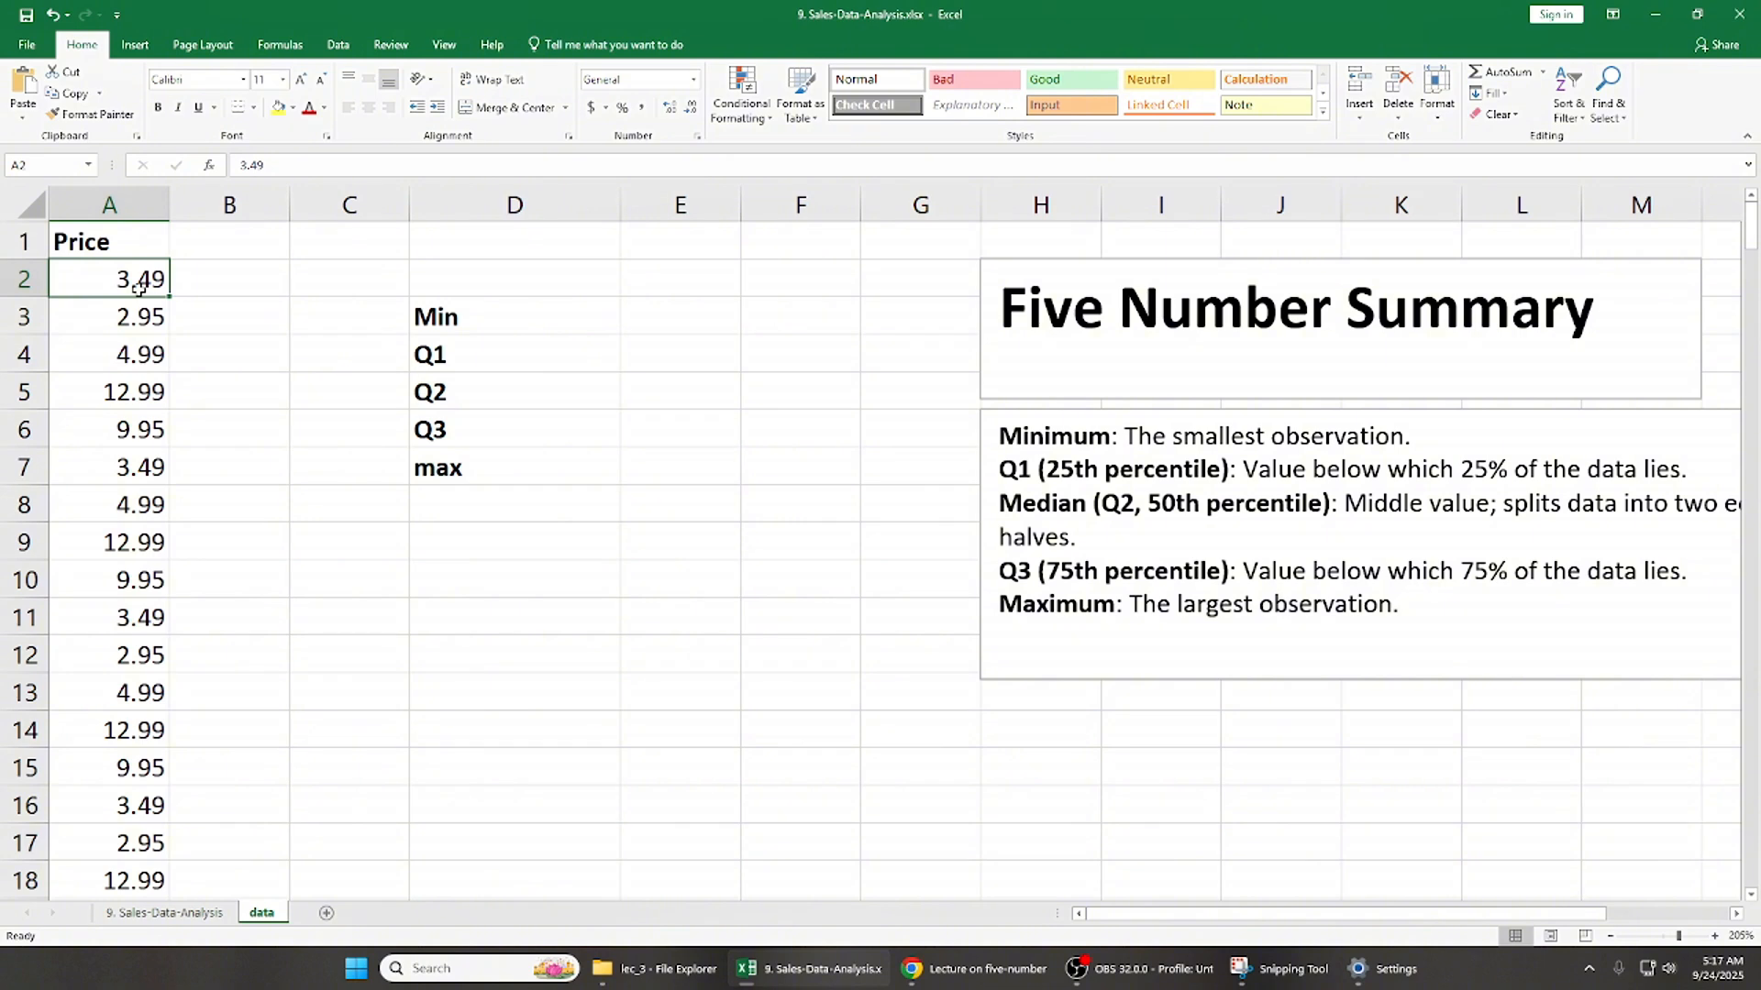
key("Right")
key("Right")
key("Left")
key("Left")
key("Down")
key("Up")
key("Up")
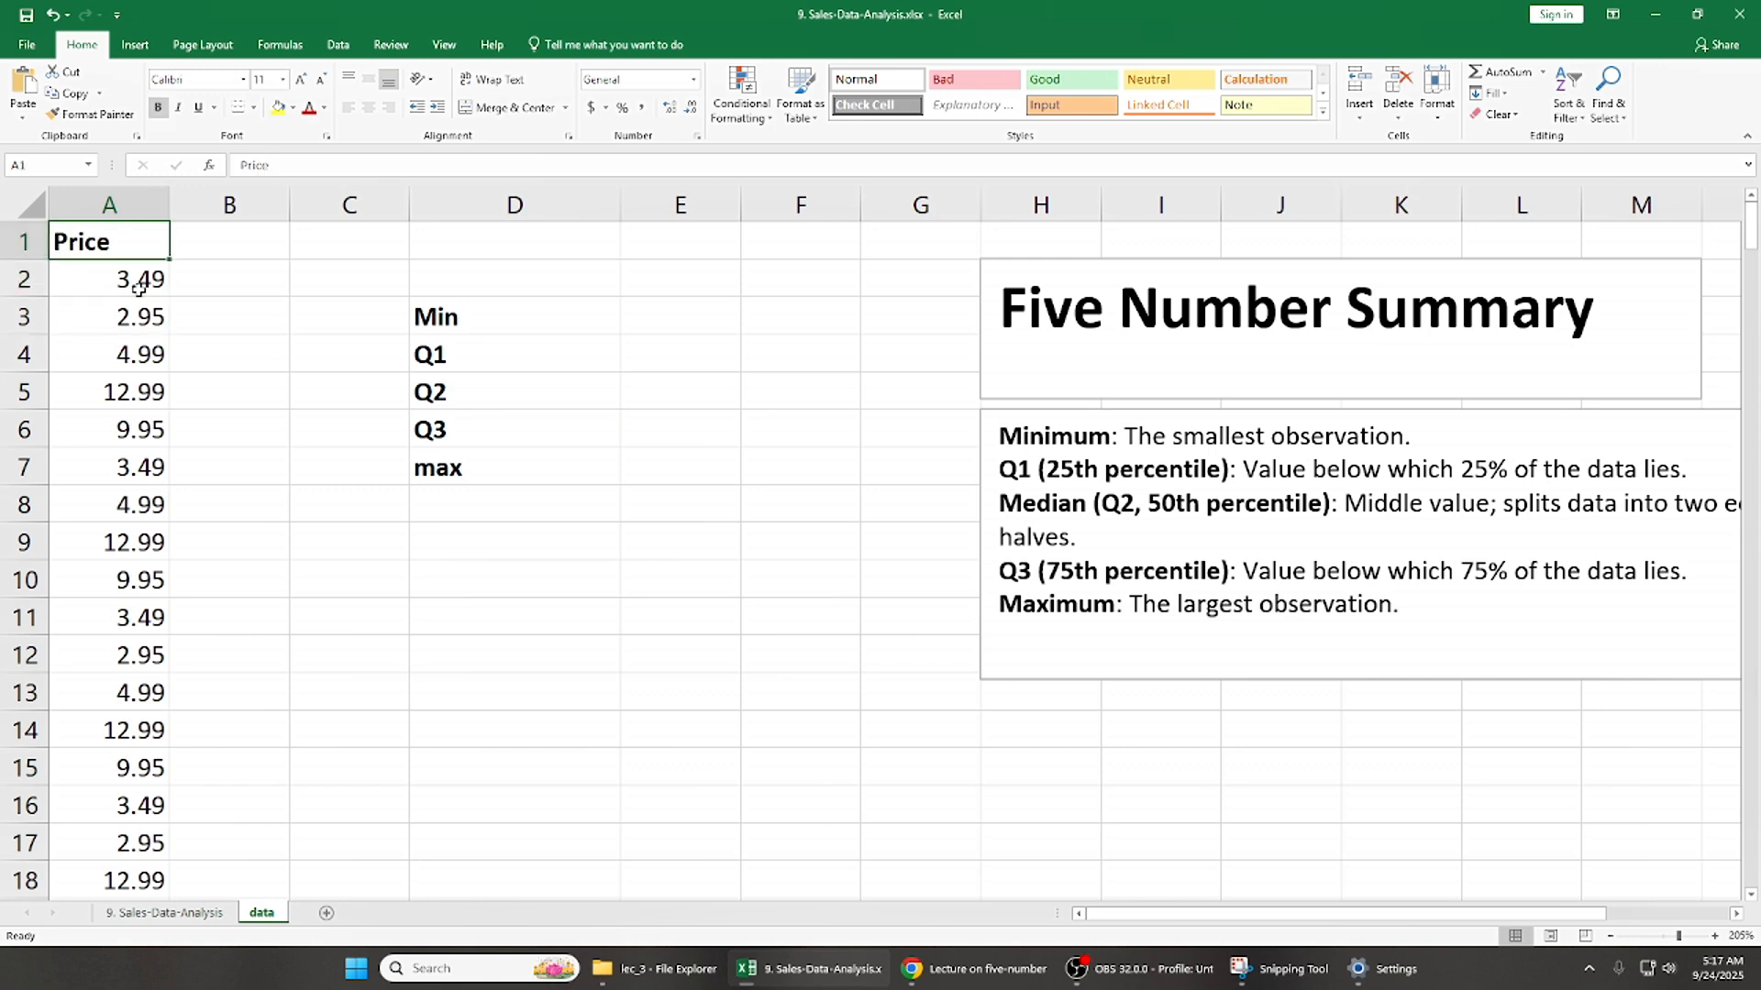
key("Down")
key("Down")
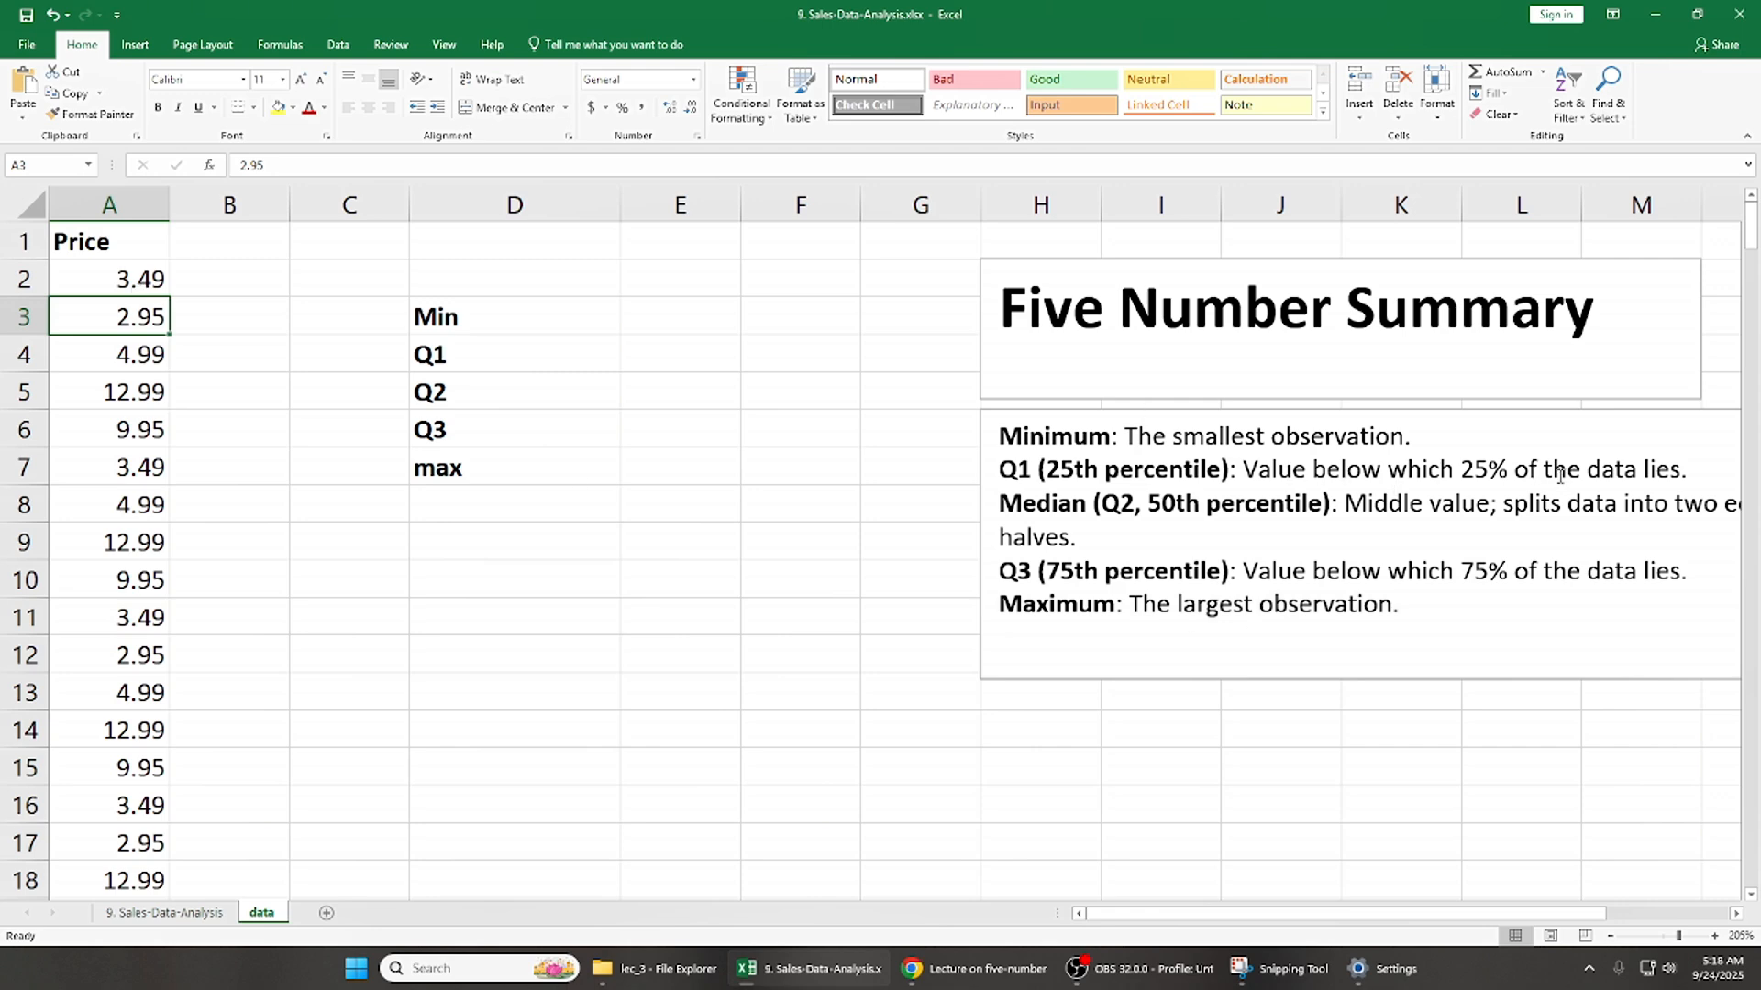
left_click(144, 273)
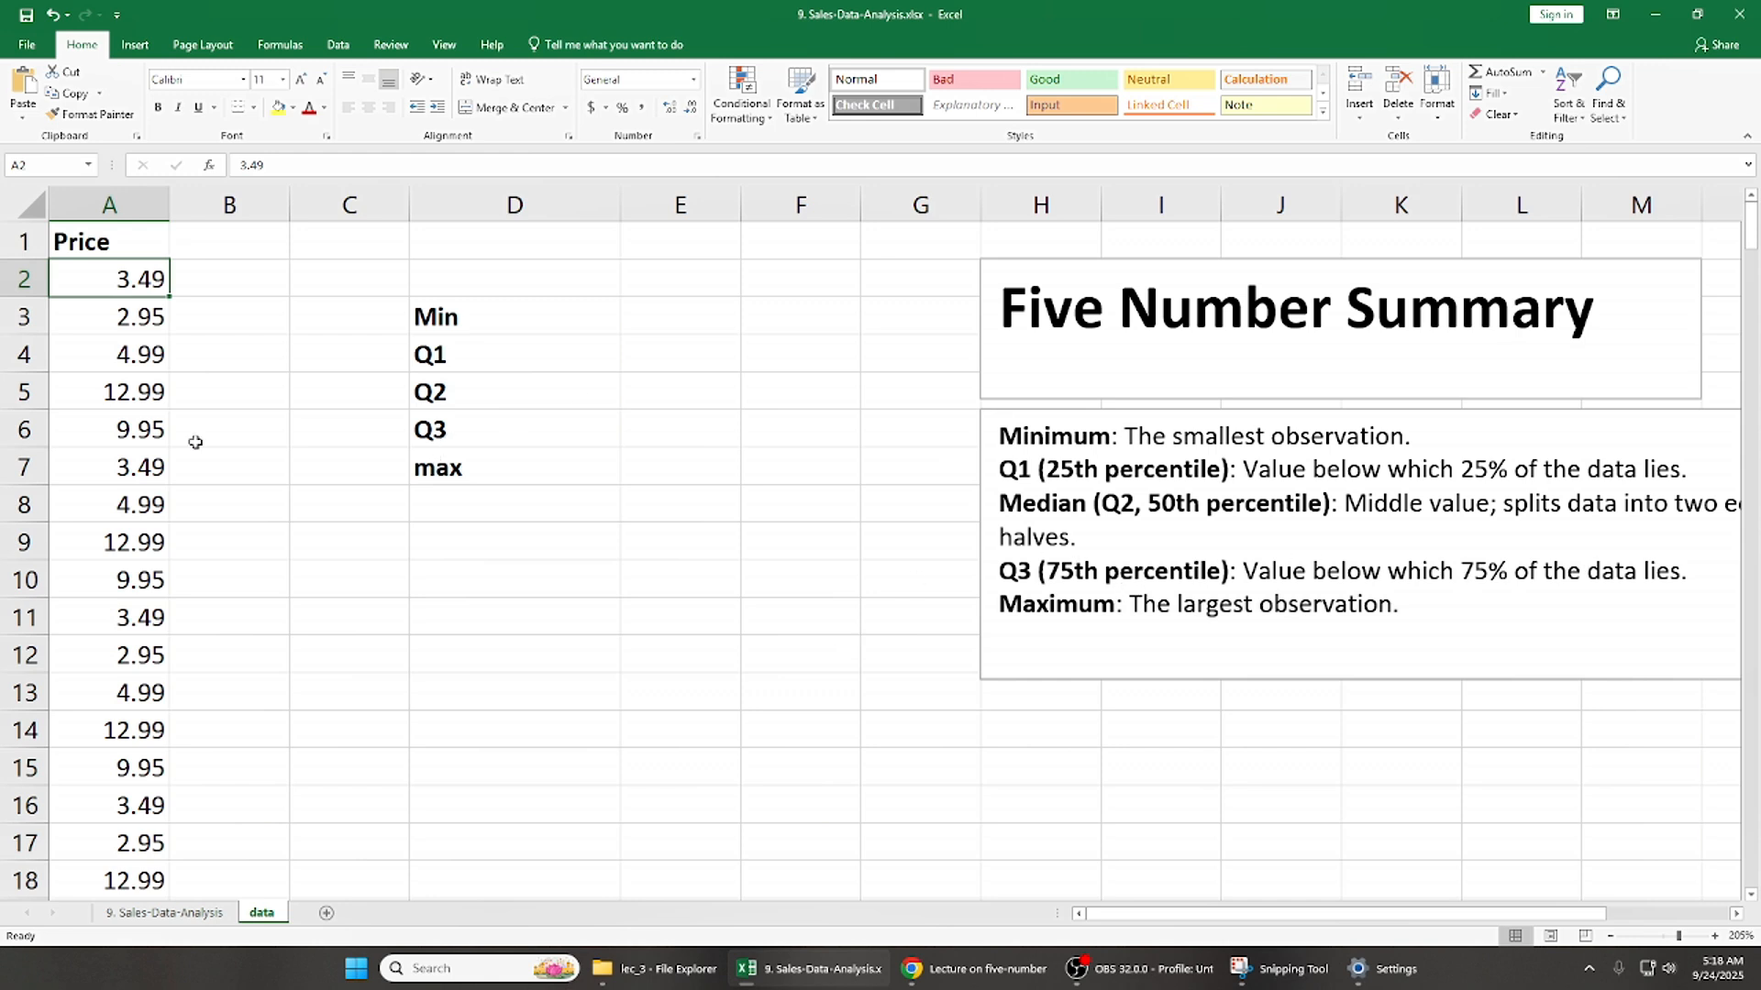
- Add an example row beneath the summary labels, with Q3 in D8 and 3.49 in E8
left_click(707, 465)
left_click(709, 518)
type("3.49")
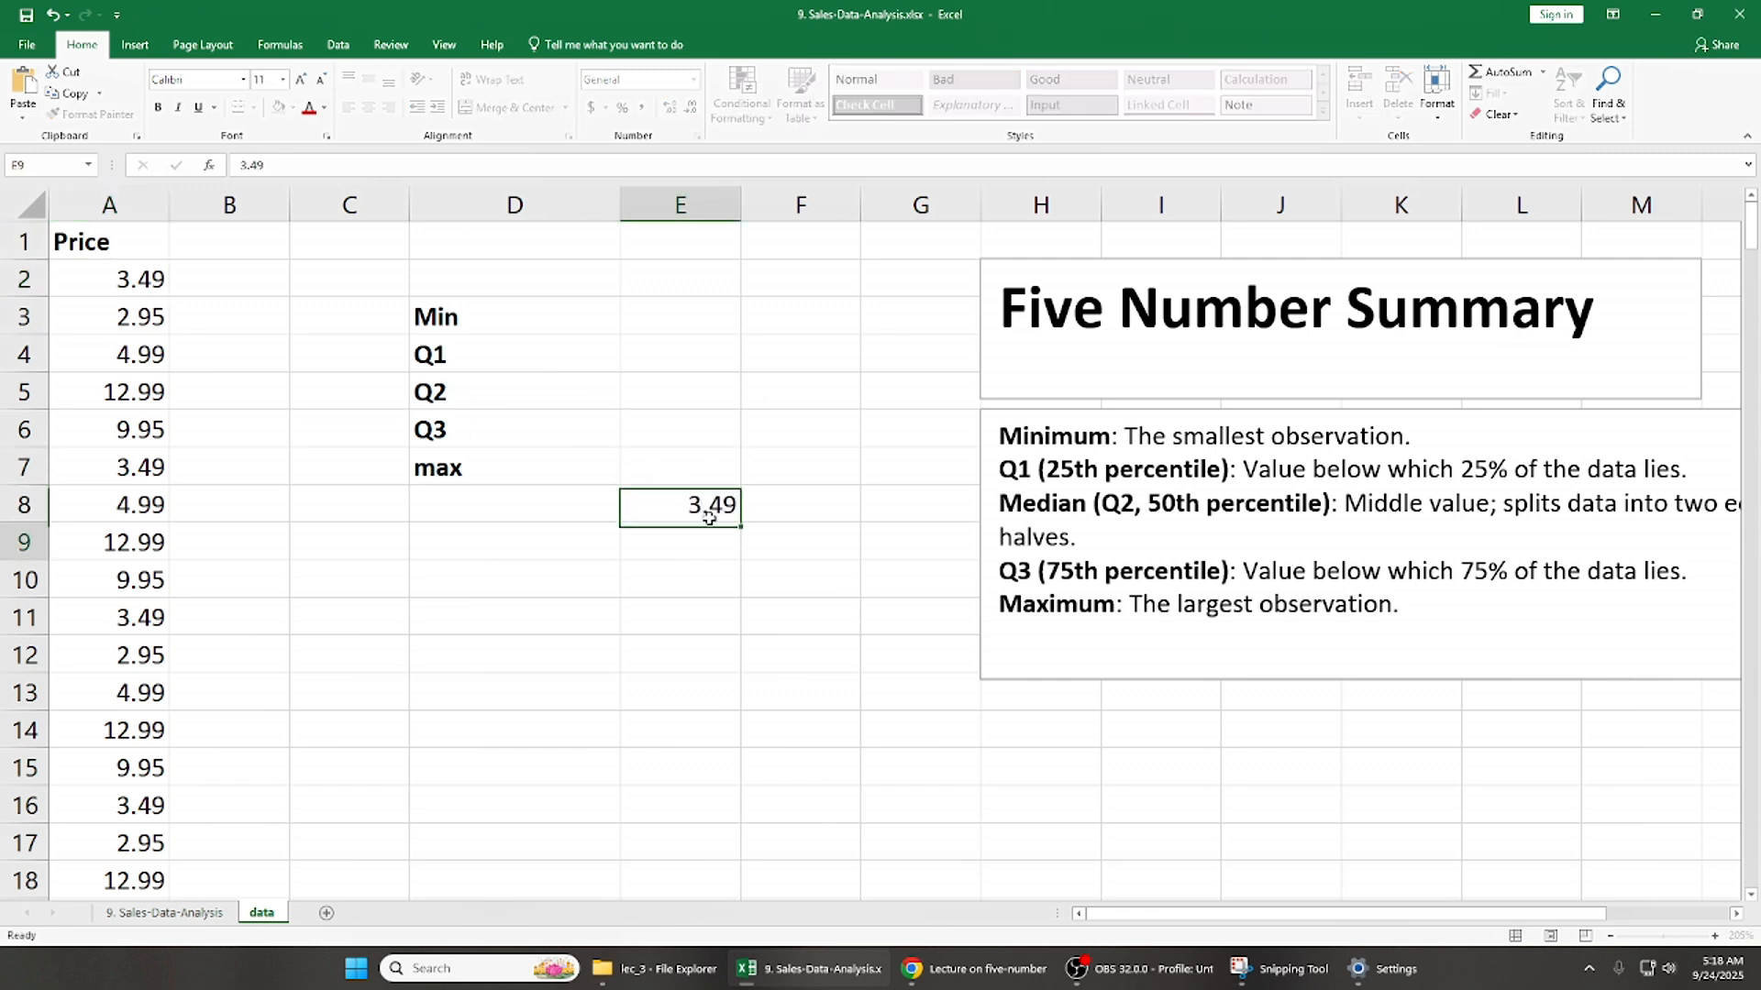
key("Left")
type("Q3")
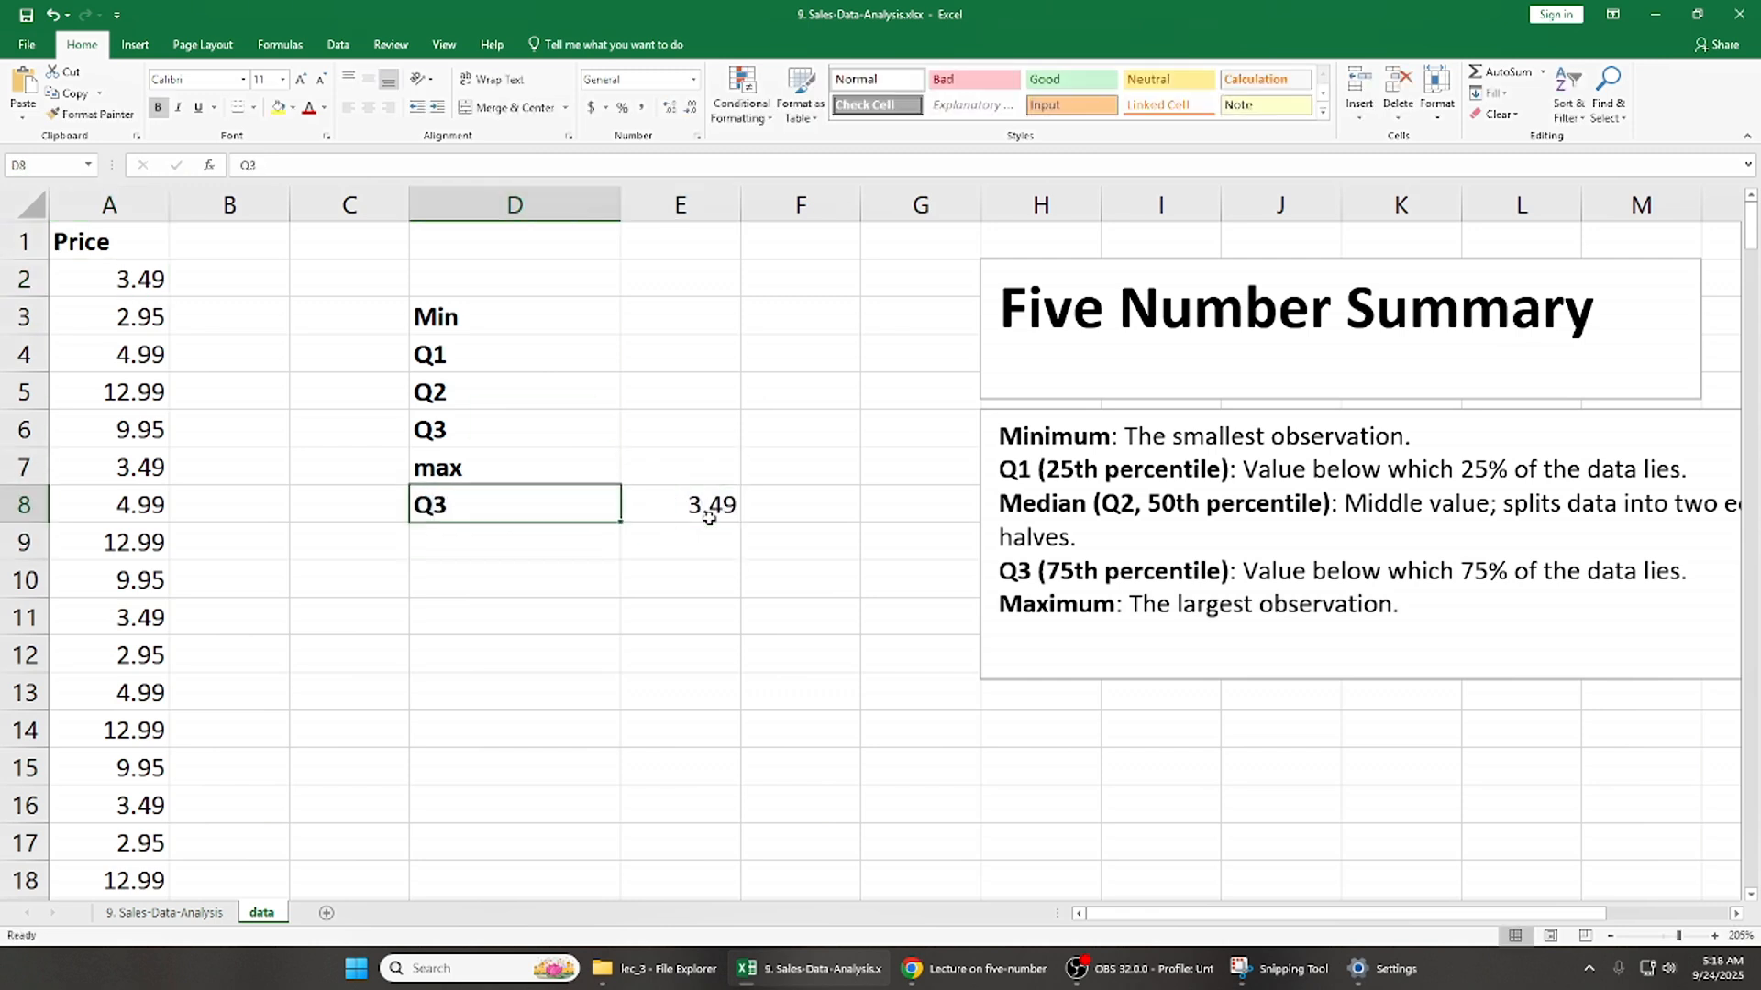
key("Right")
key("Left")
key("Right")
key("Right")
key("Left")
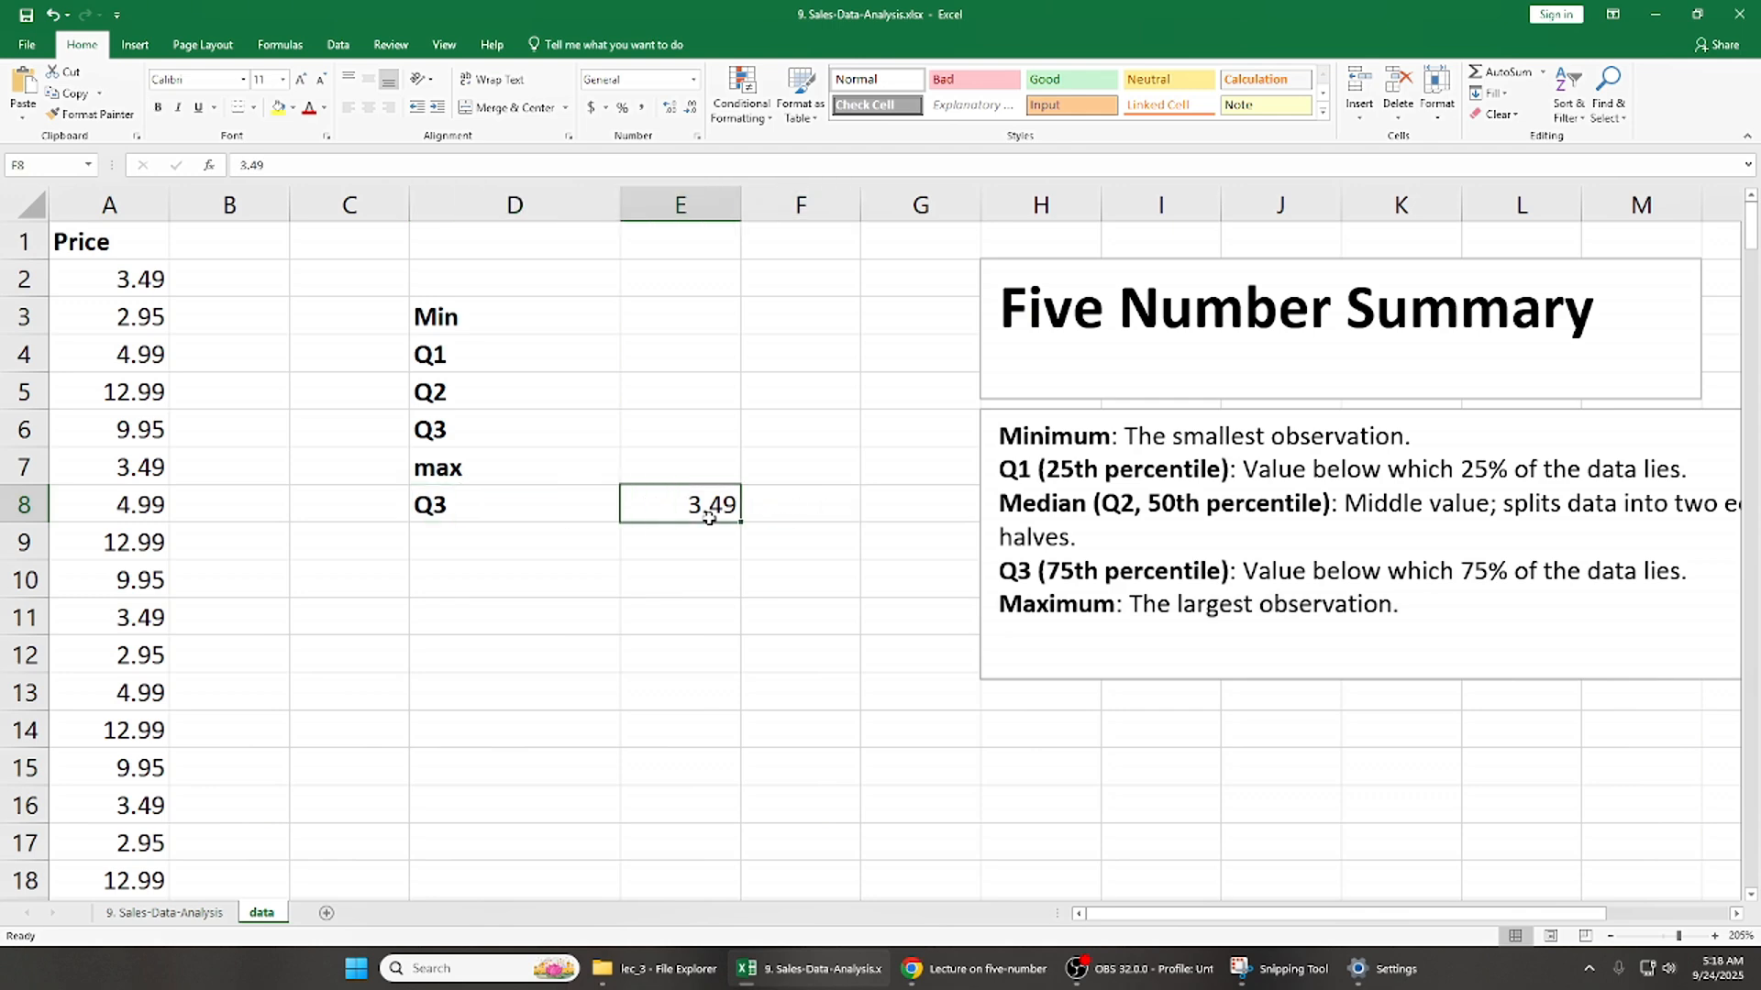
- Clear the example Q3 label and value from D8:E8
key("Left")
key("Left")
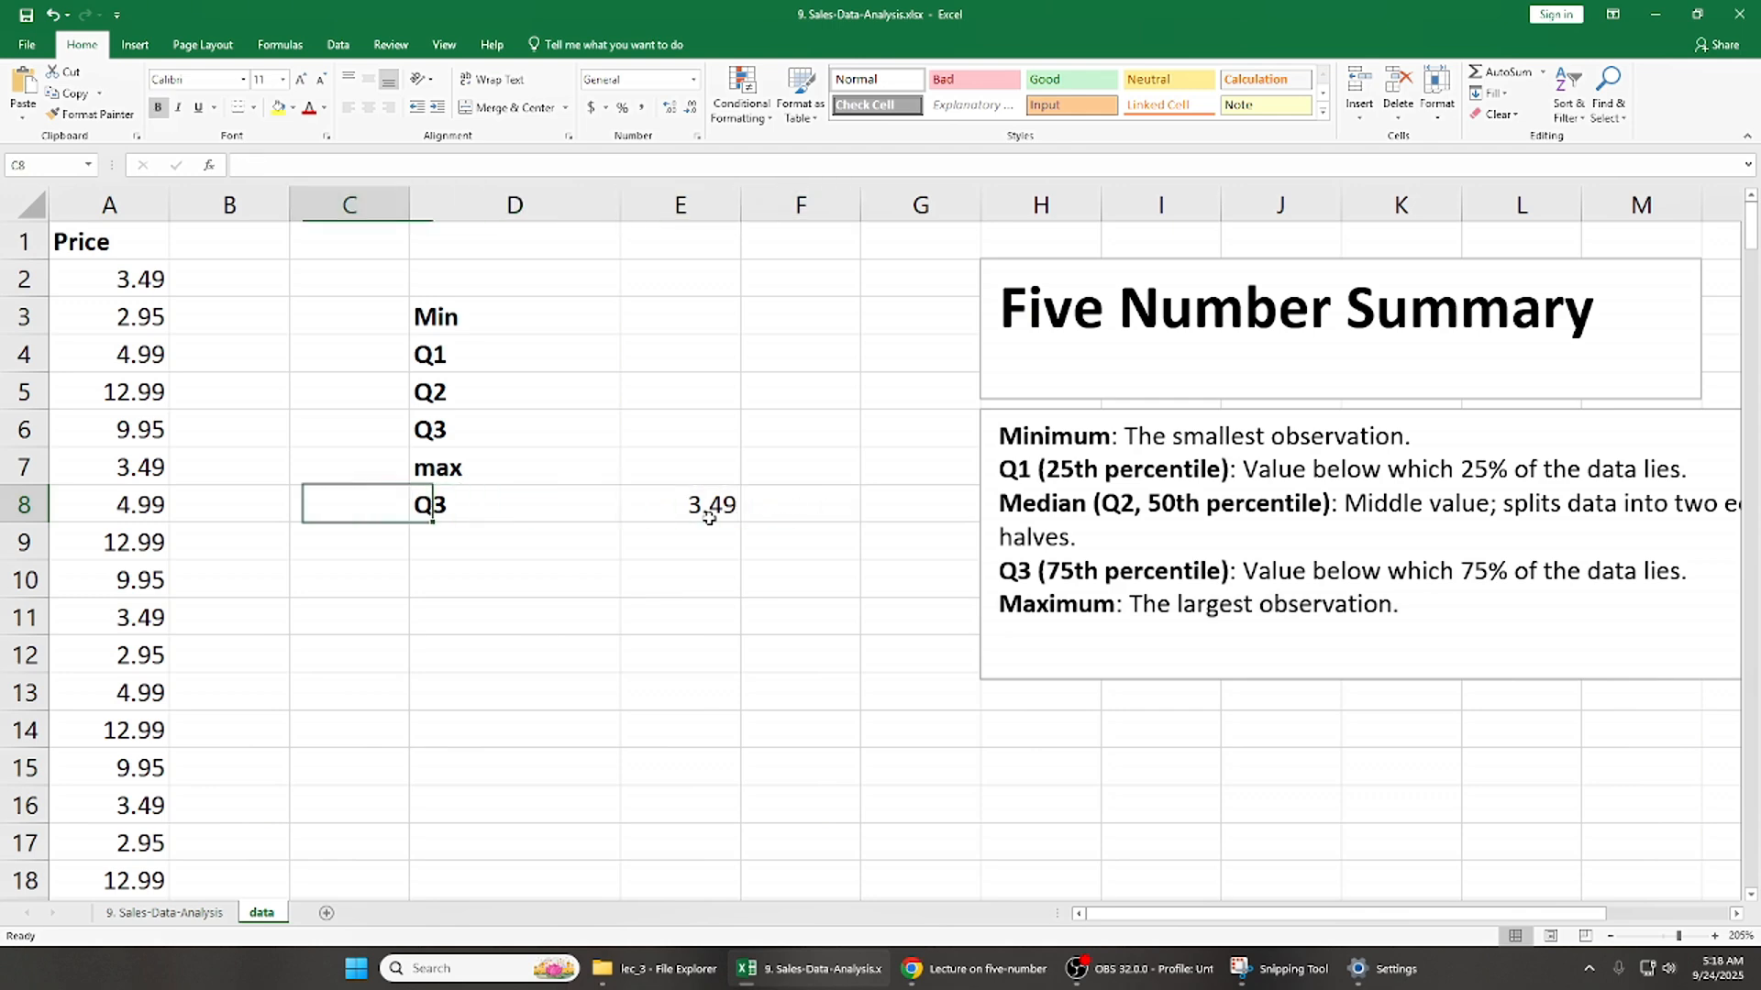
key("Right")
key("shift+Right")
key("Delete")
key("Up")
key("Up")
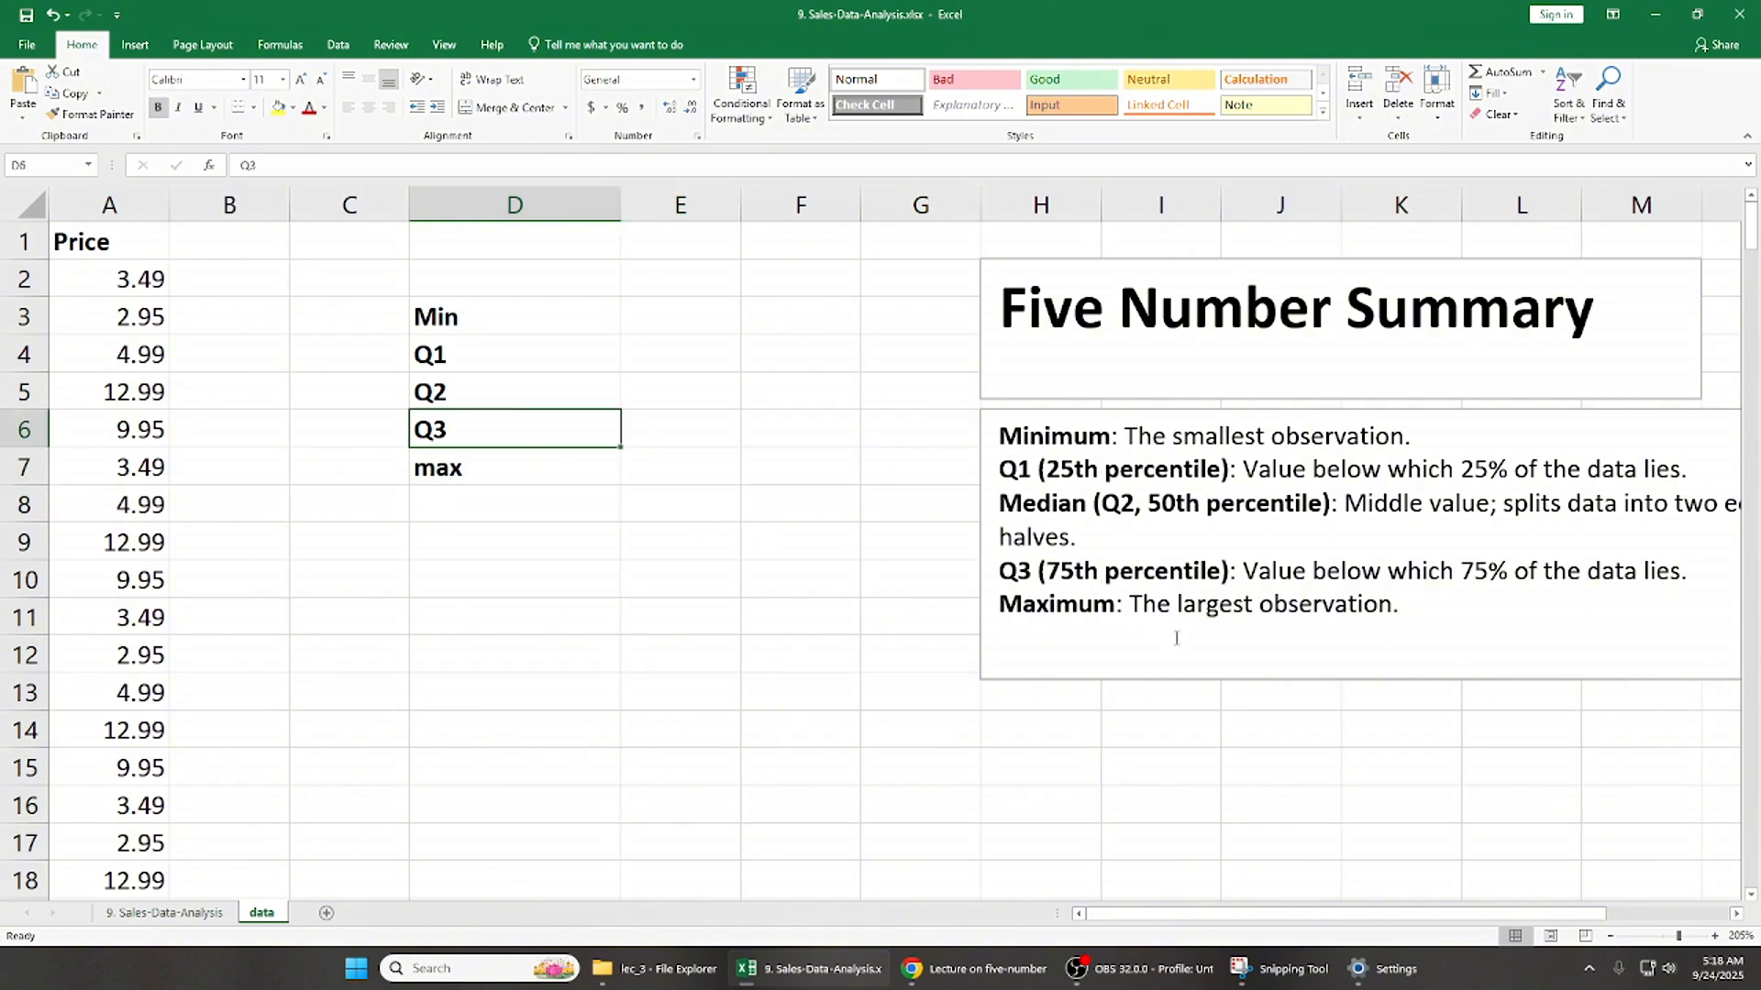
left_click(694, 327)
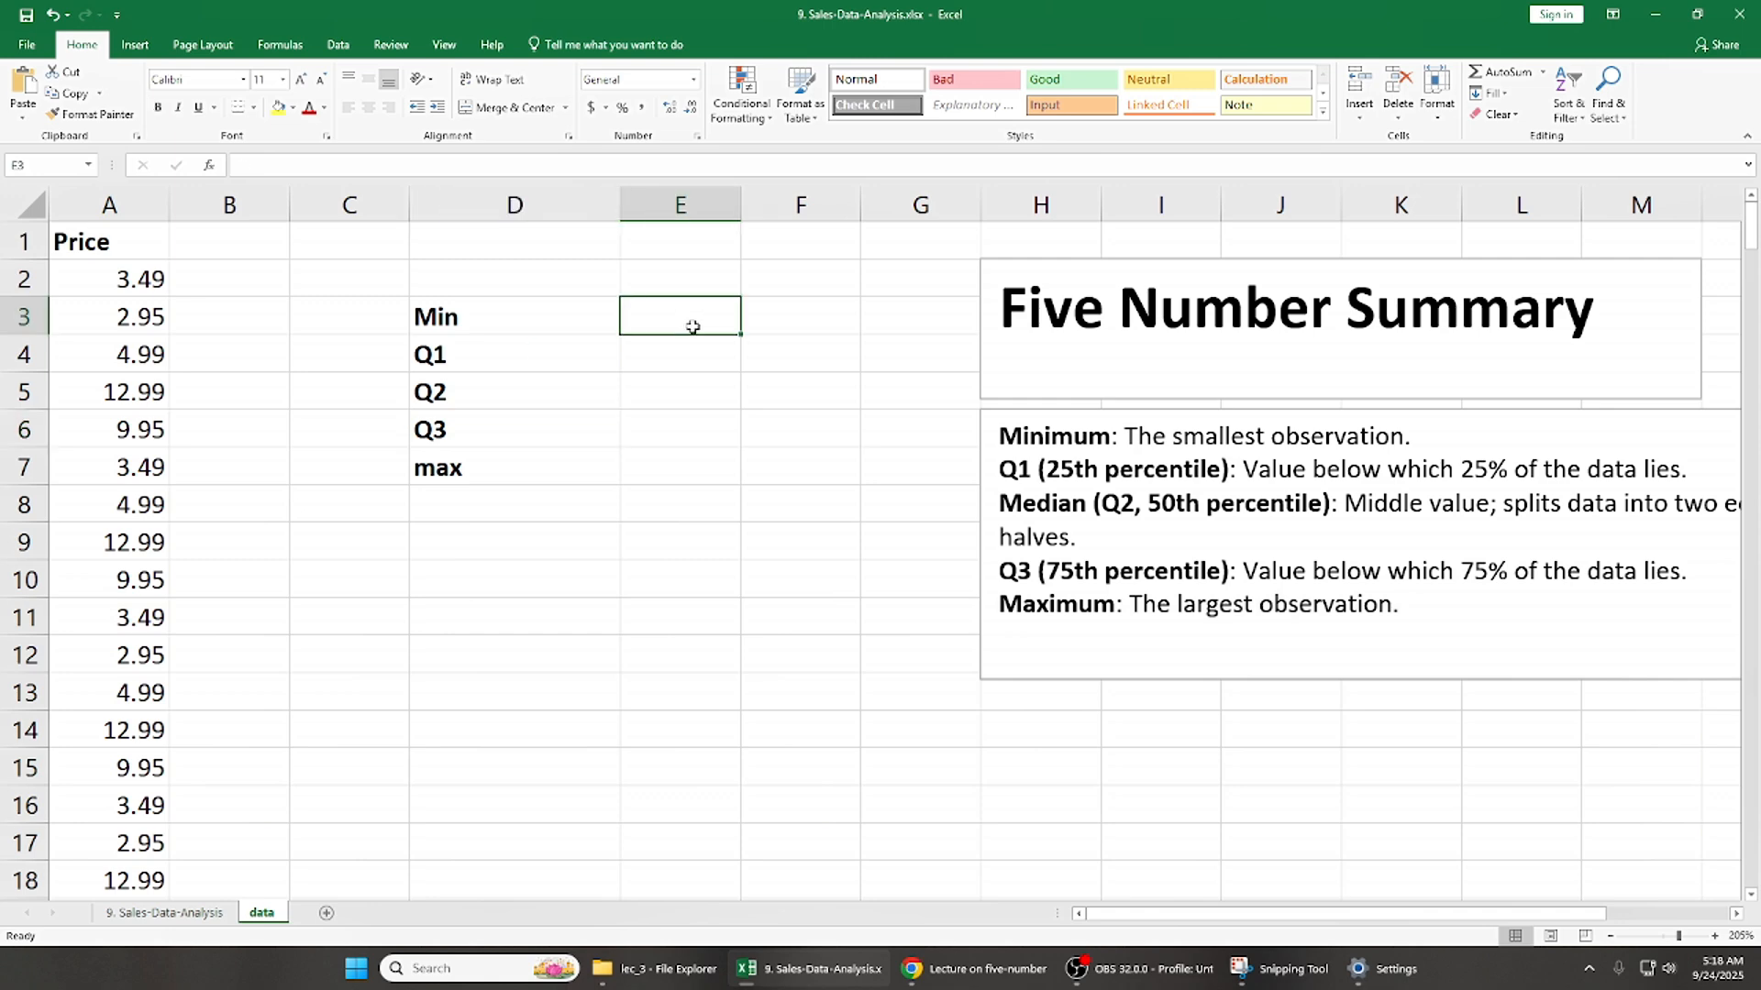
type("=")
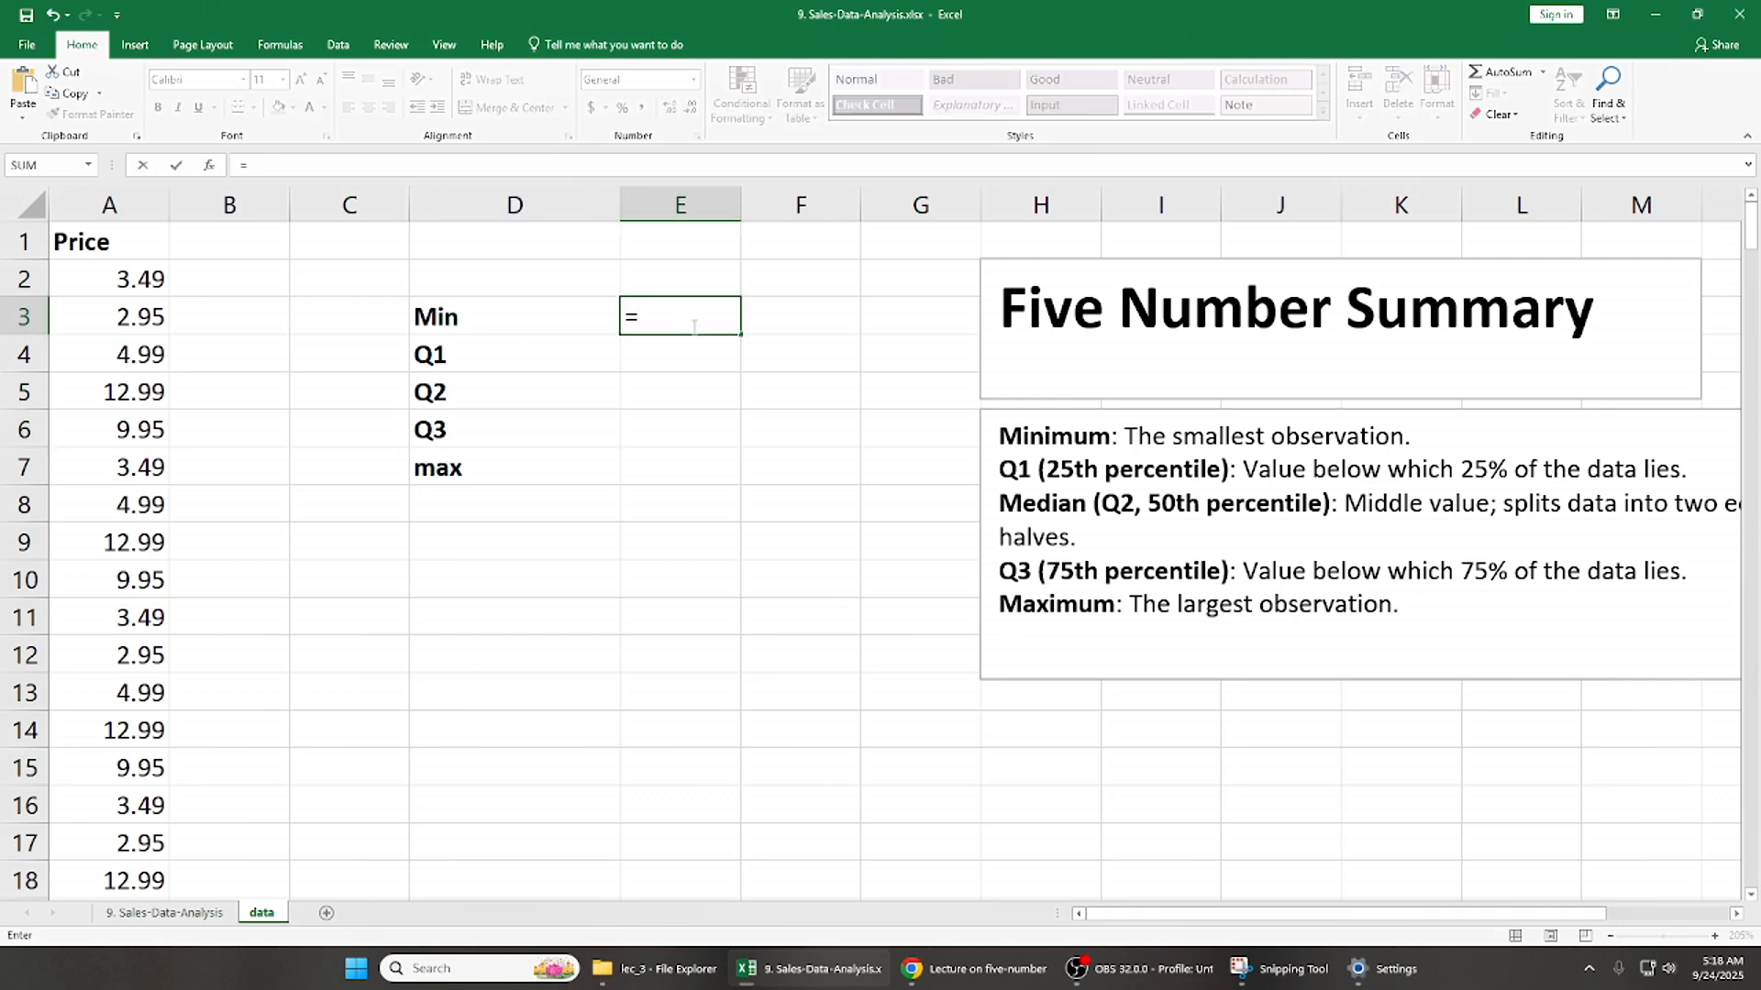
type("qu")
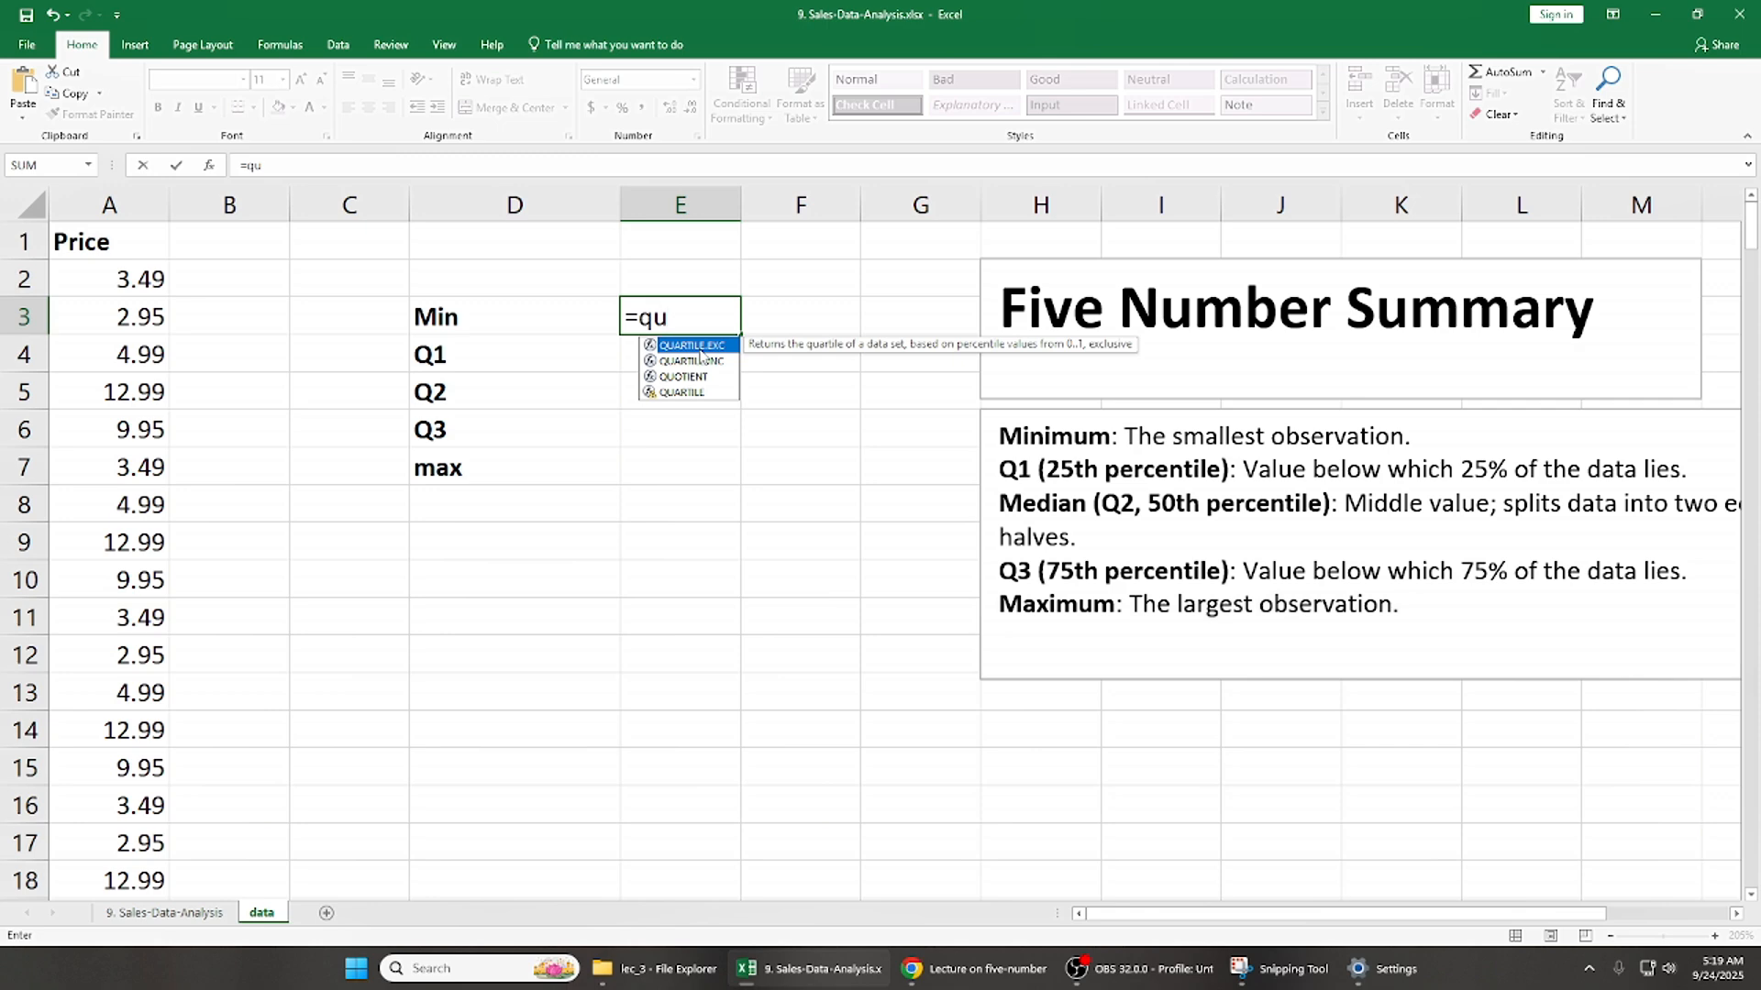
left_click(710, 363)
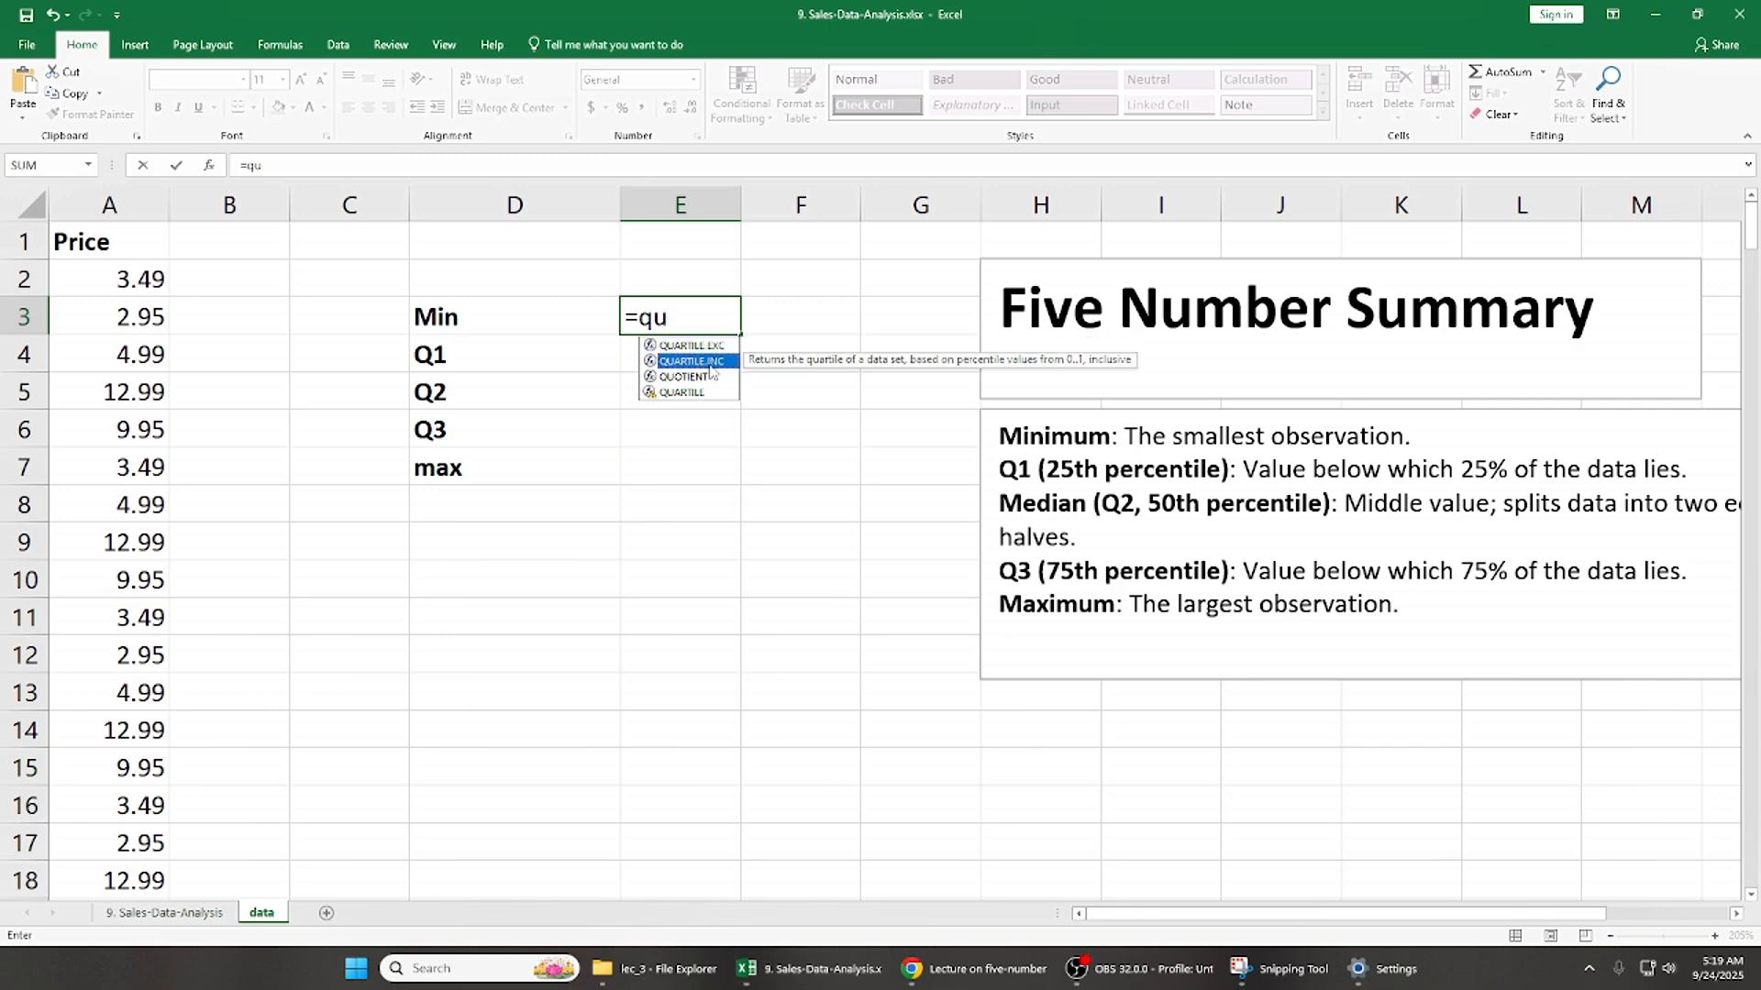
left_click(721, 346)
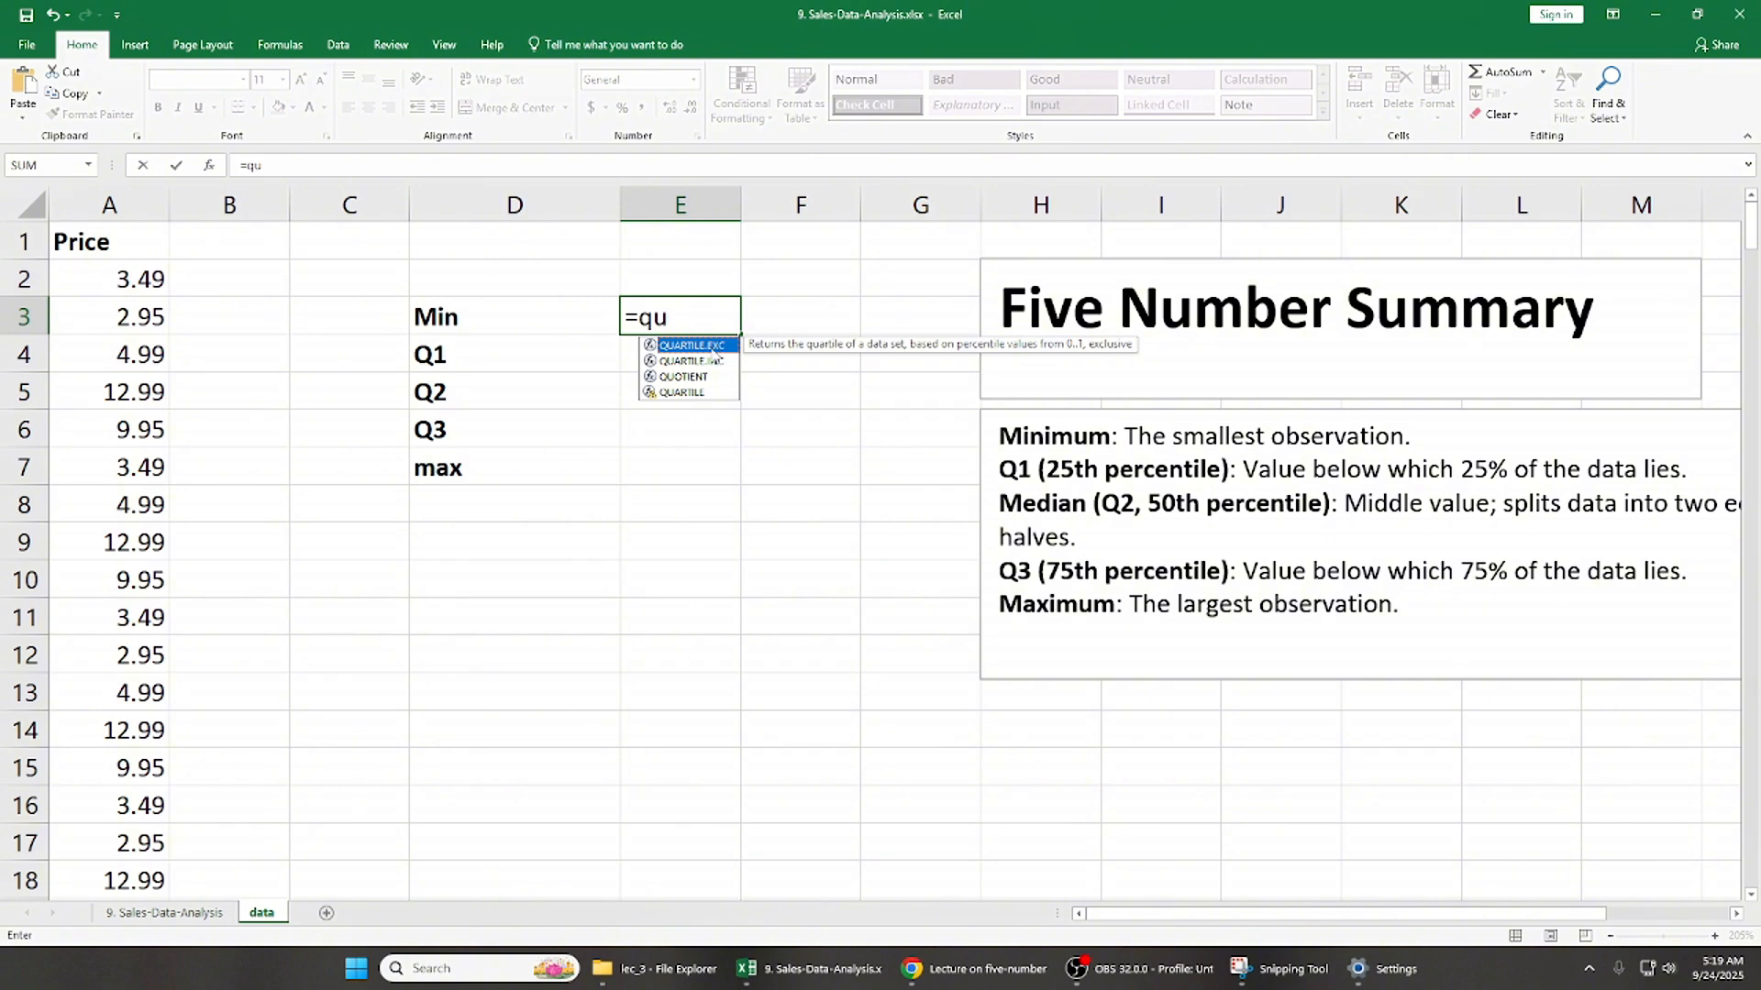
left_click(721, 362)
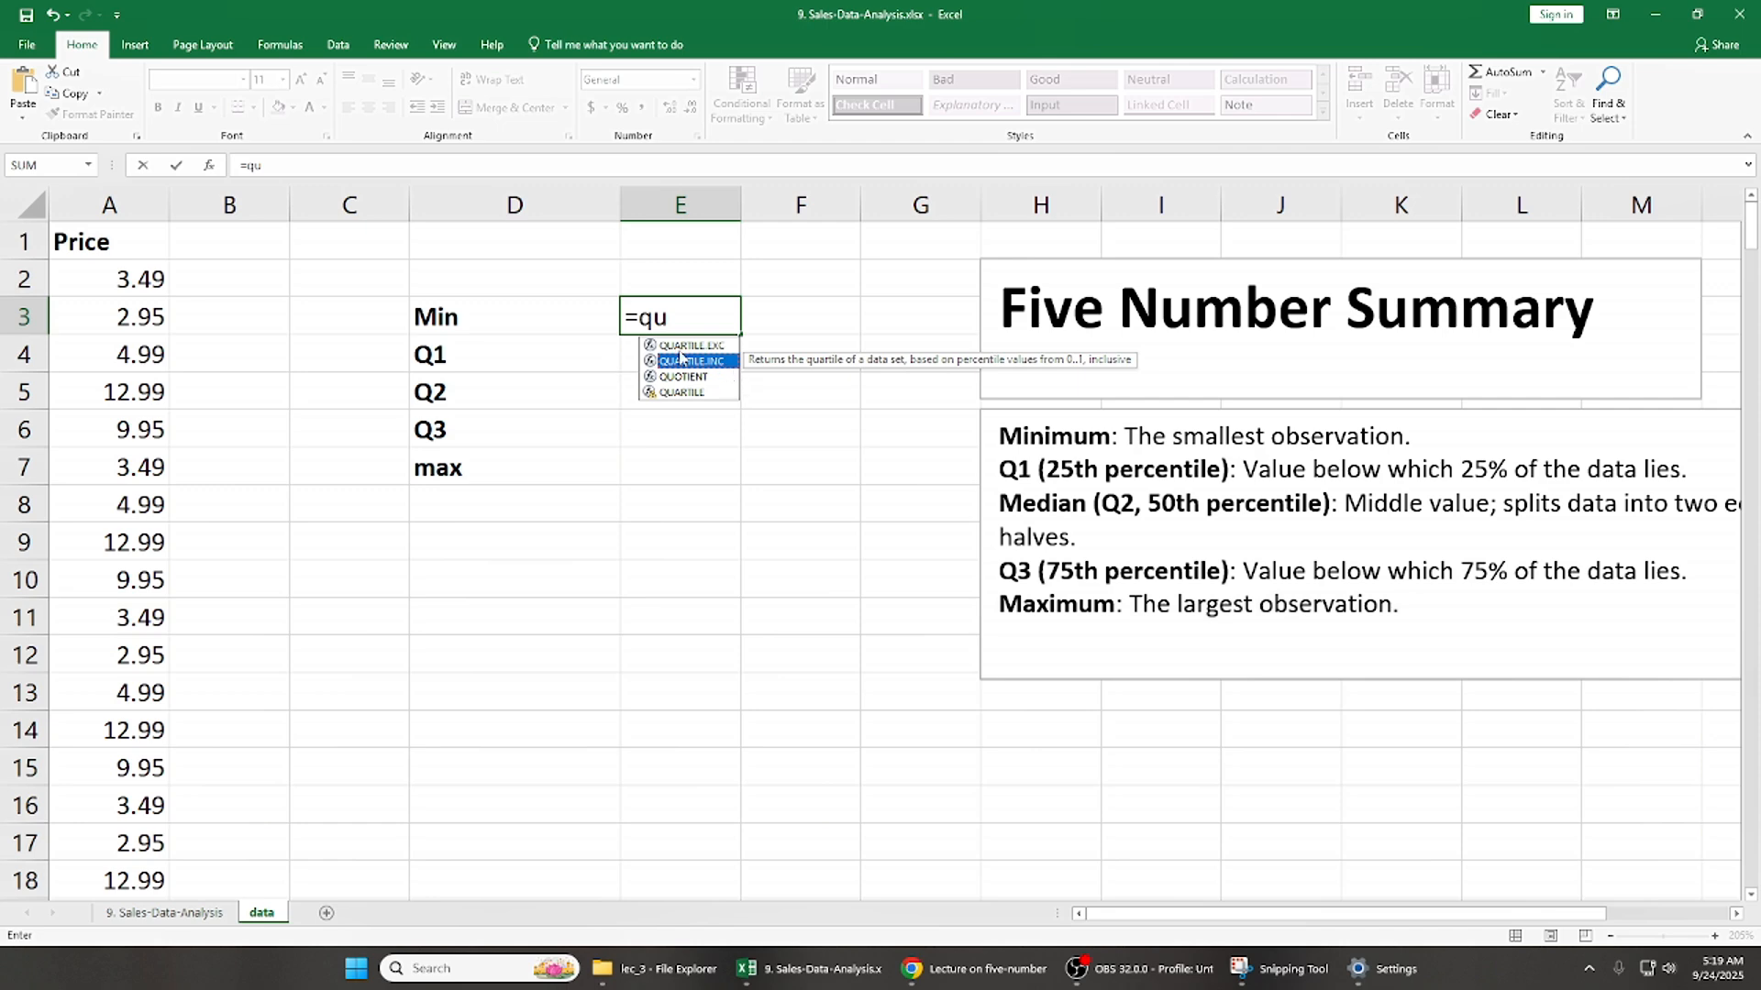
left_click(129, 275)
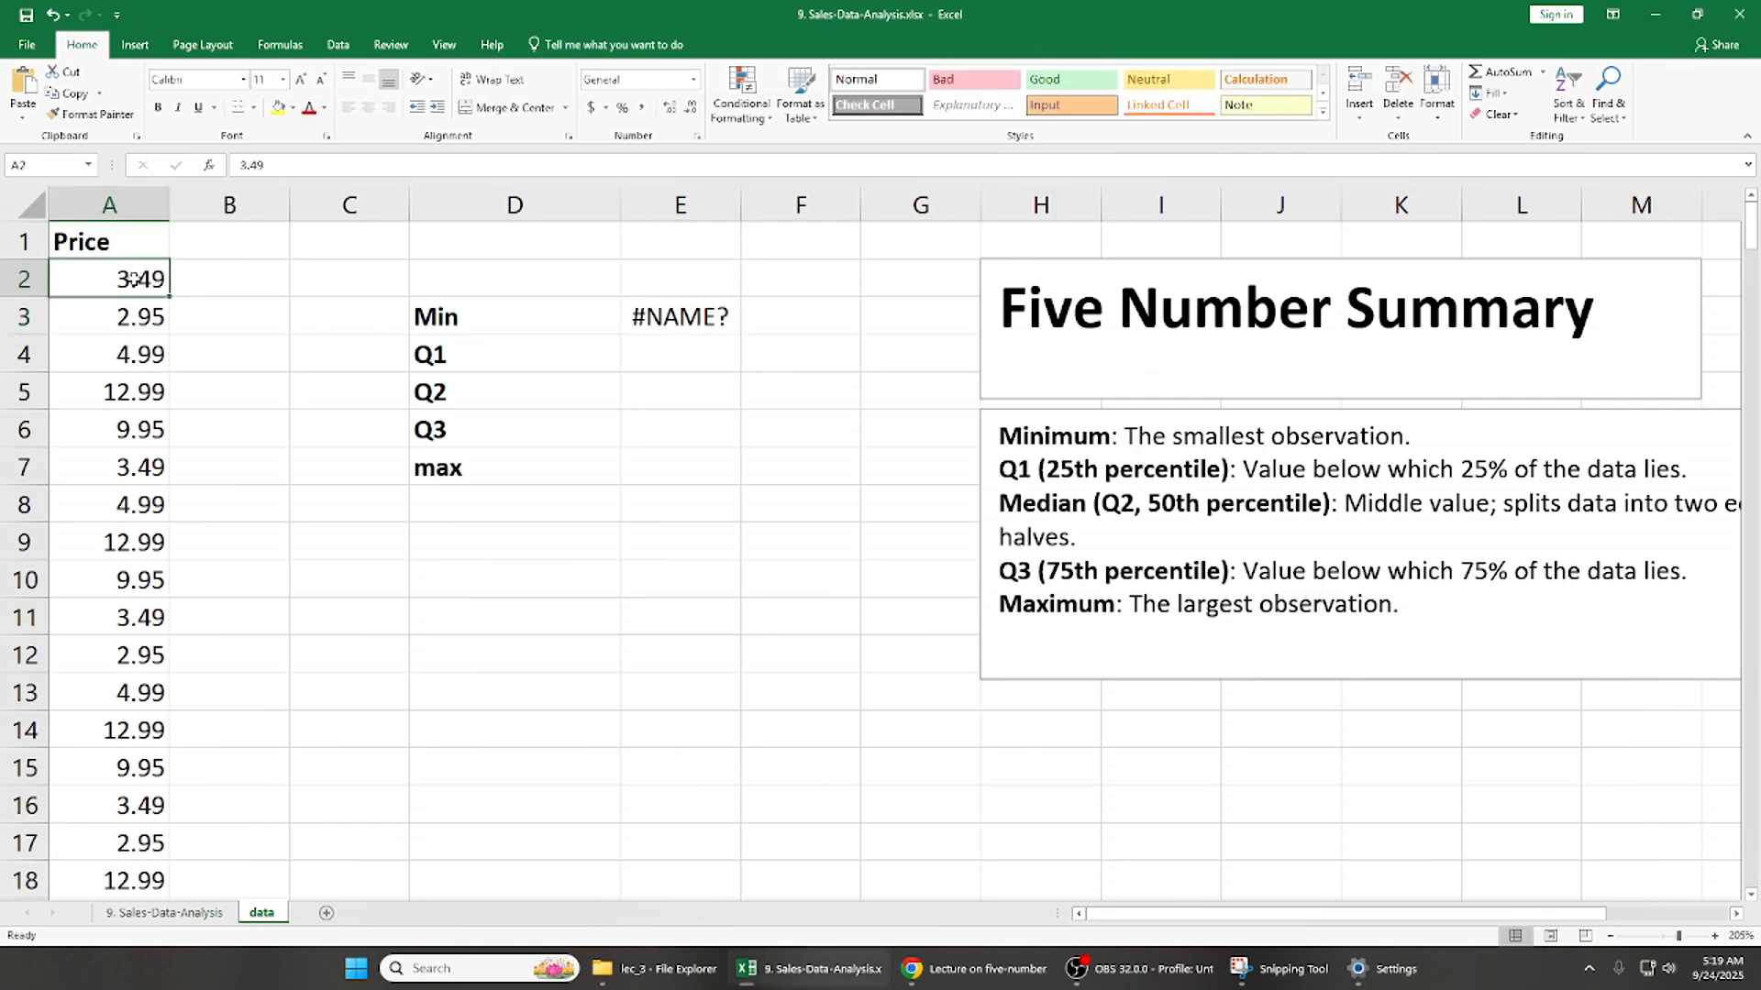
- Calculate the minimum in E3 with QUARTILE.INC over A1:A255, using quartile option 0 (Minimum value)
double_click(688, 314)
key("BackSpace")
key("BackSpace")
type("qu")
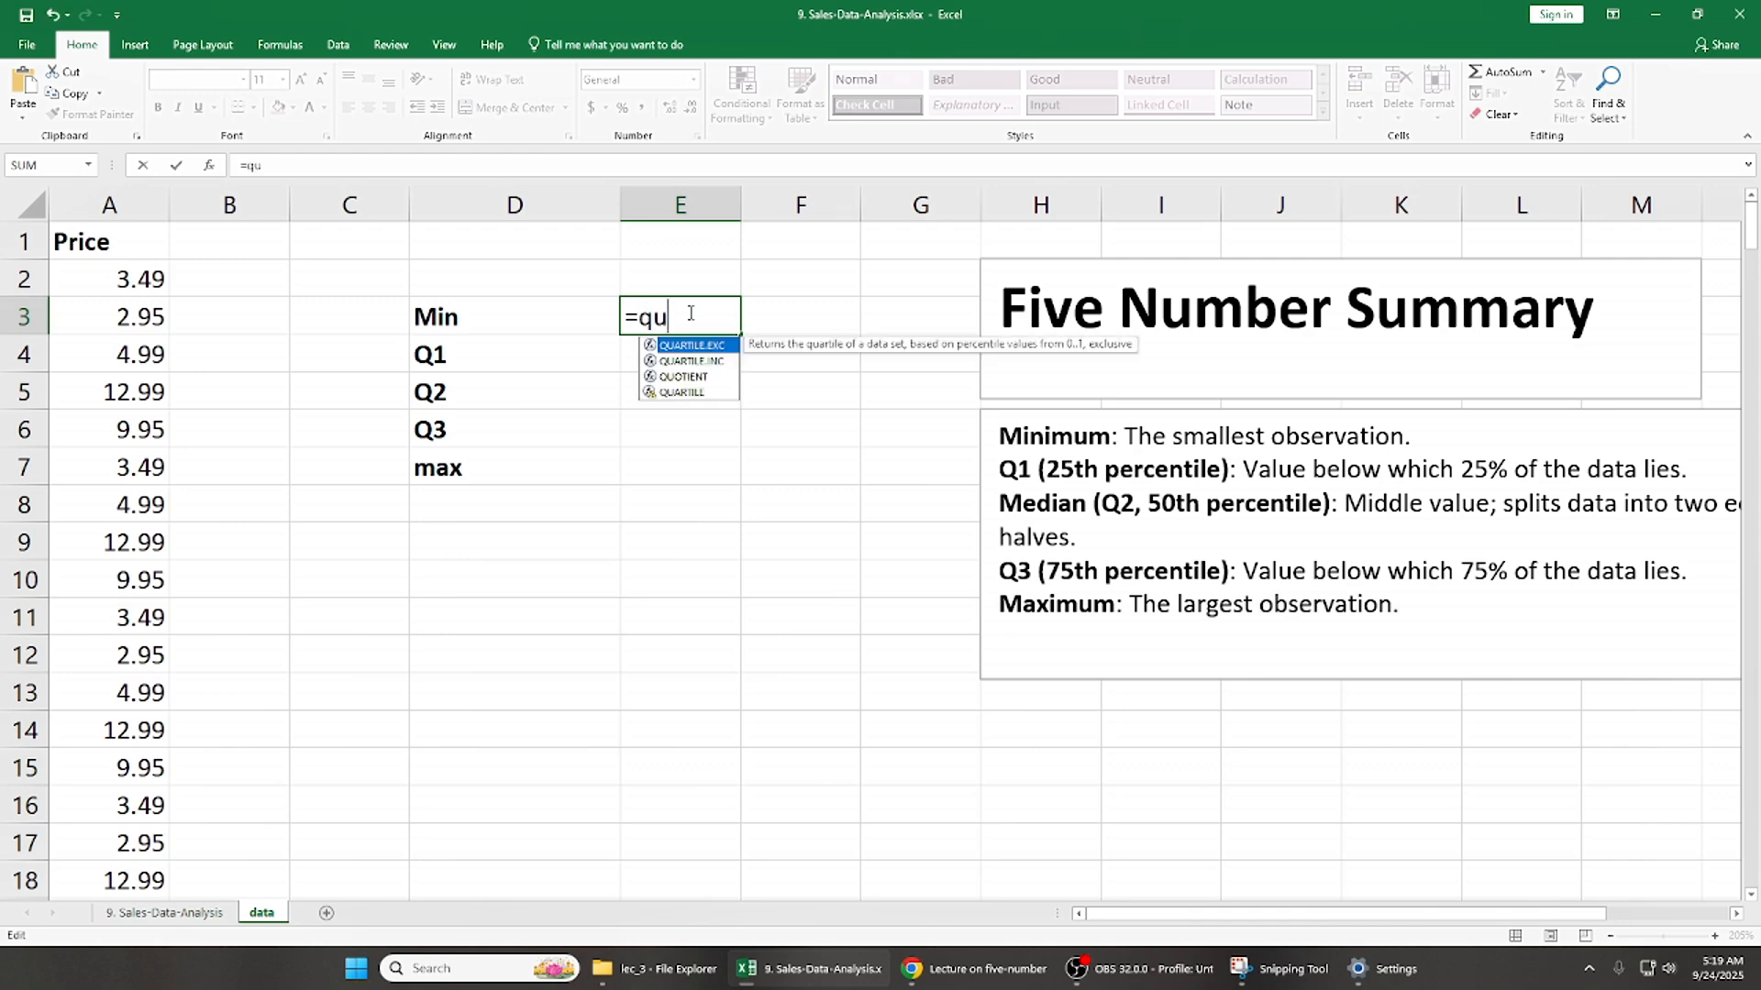
double_click(708, 363)
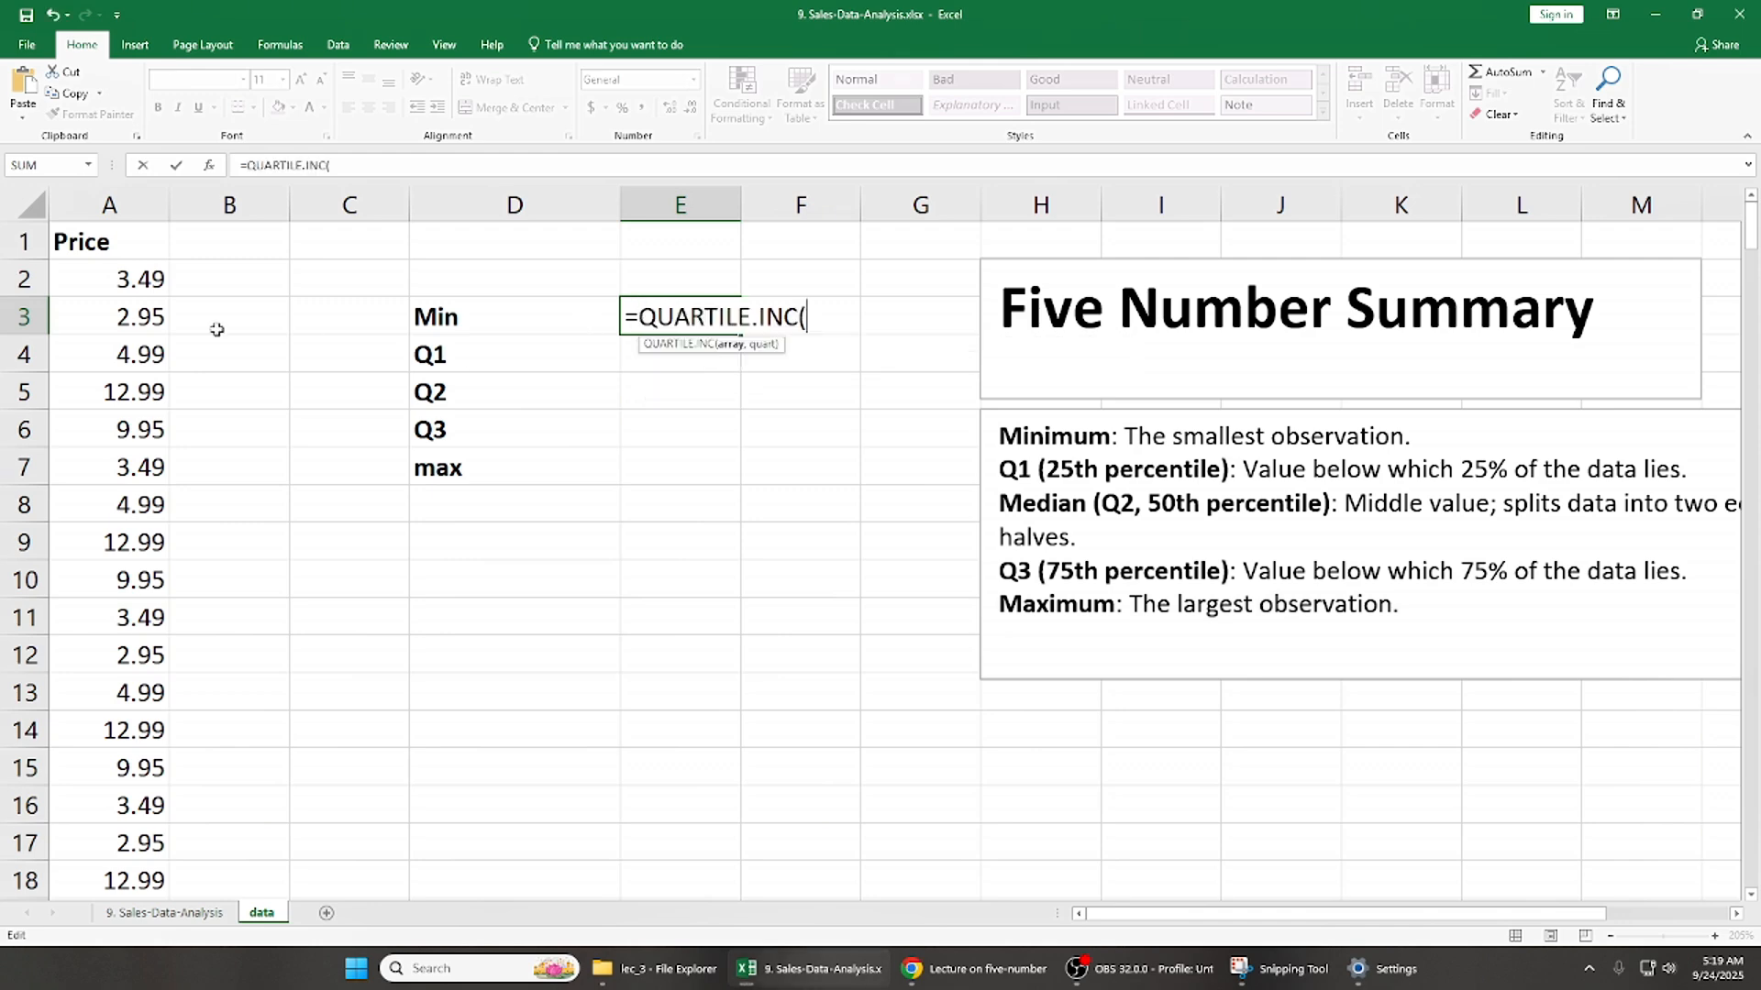
left_click(145, 240)
key("ctrl+shift+Down")
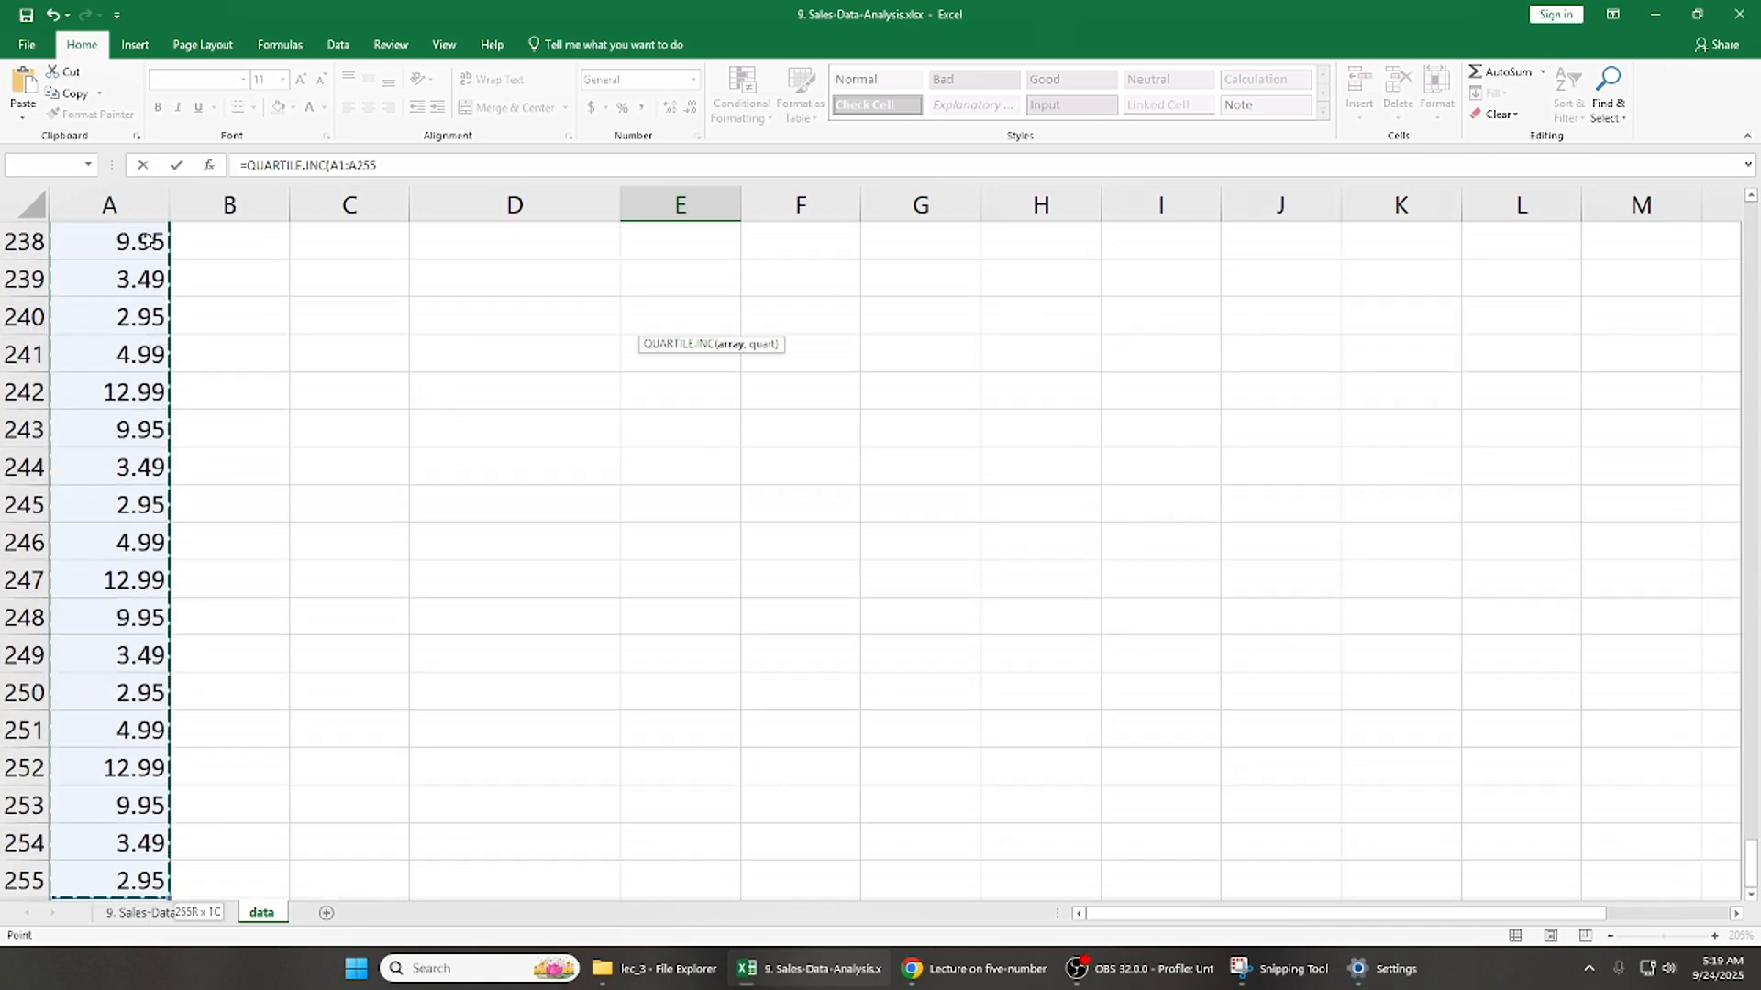
type(",0")
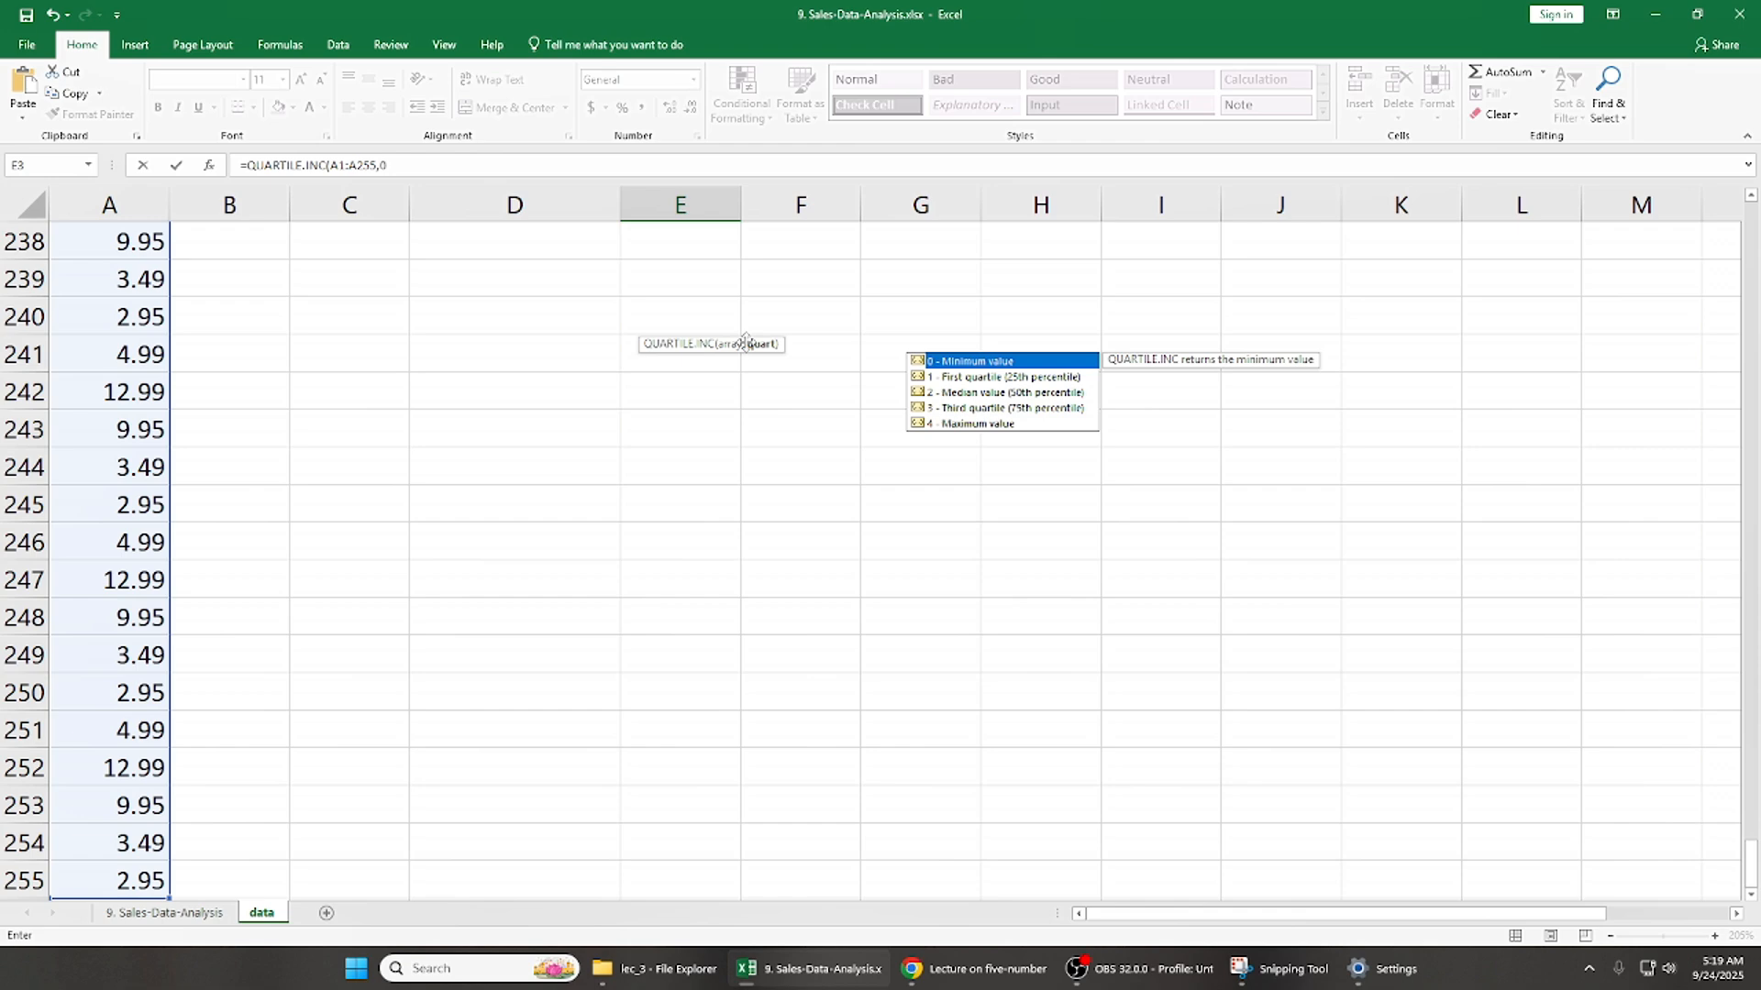
key("Return")
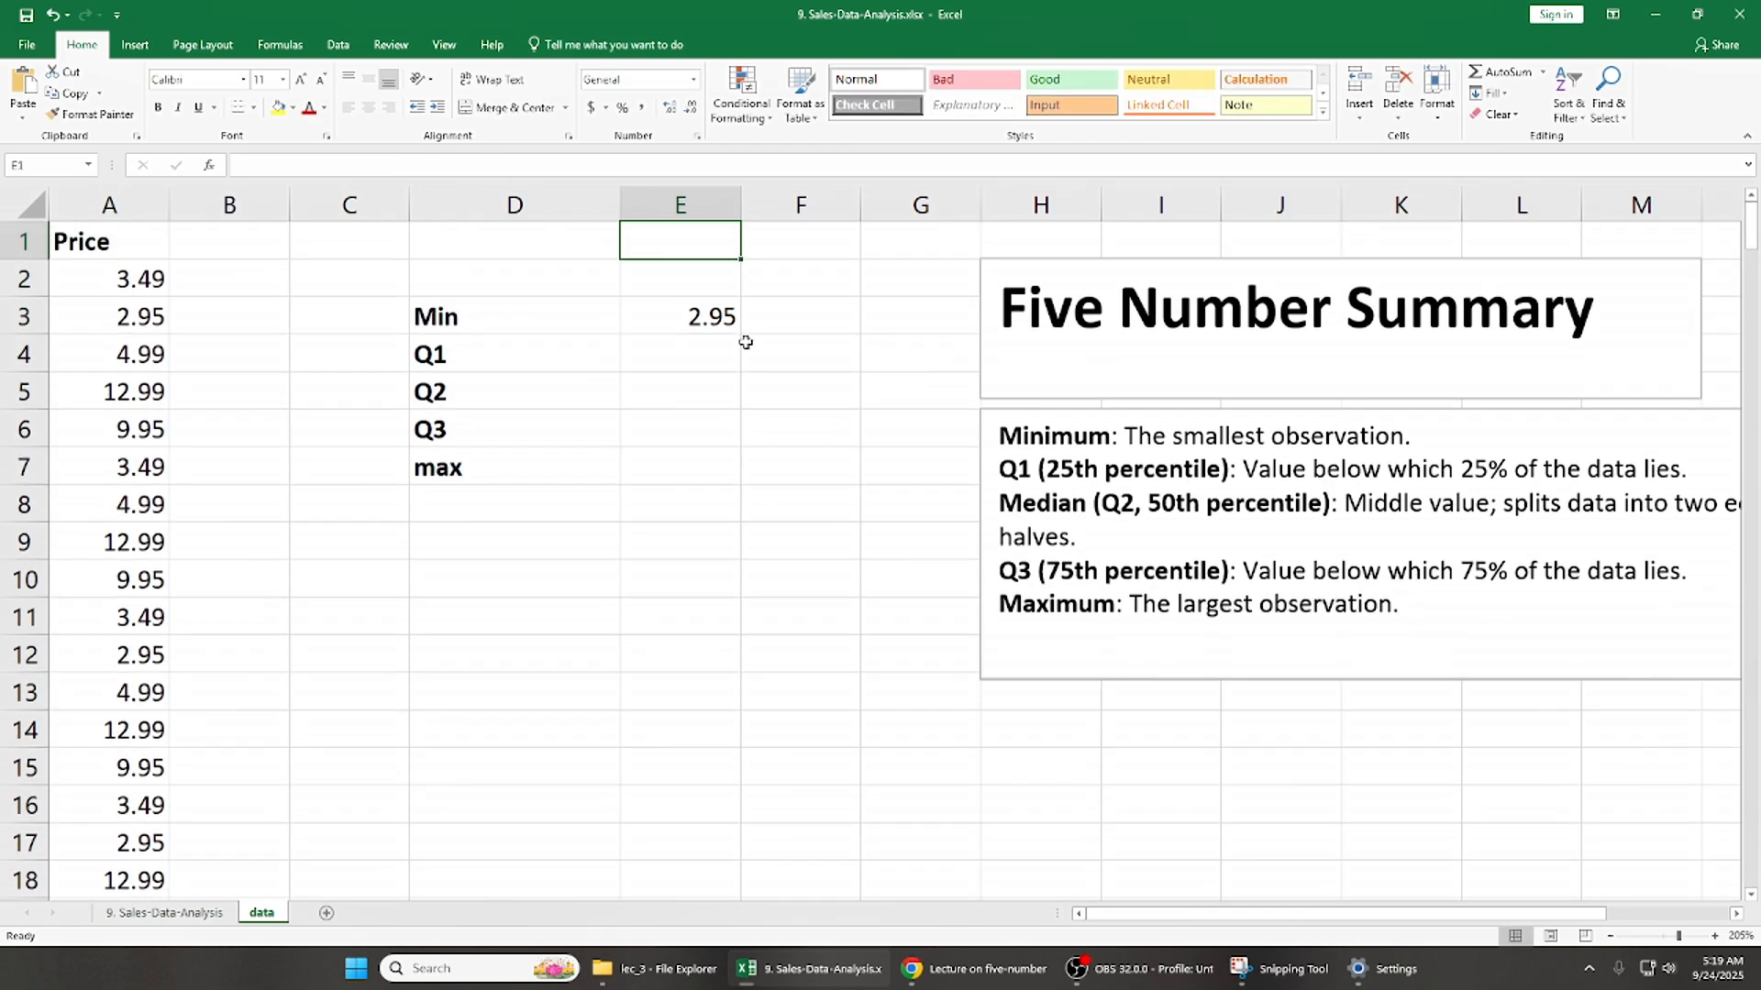
- Calculate Q1 in E4 with the formula =QUARTILE.INC(A1:A255,1)
key("Left")
key("shift+Right")
key("Left")
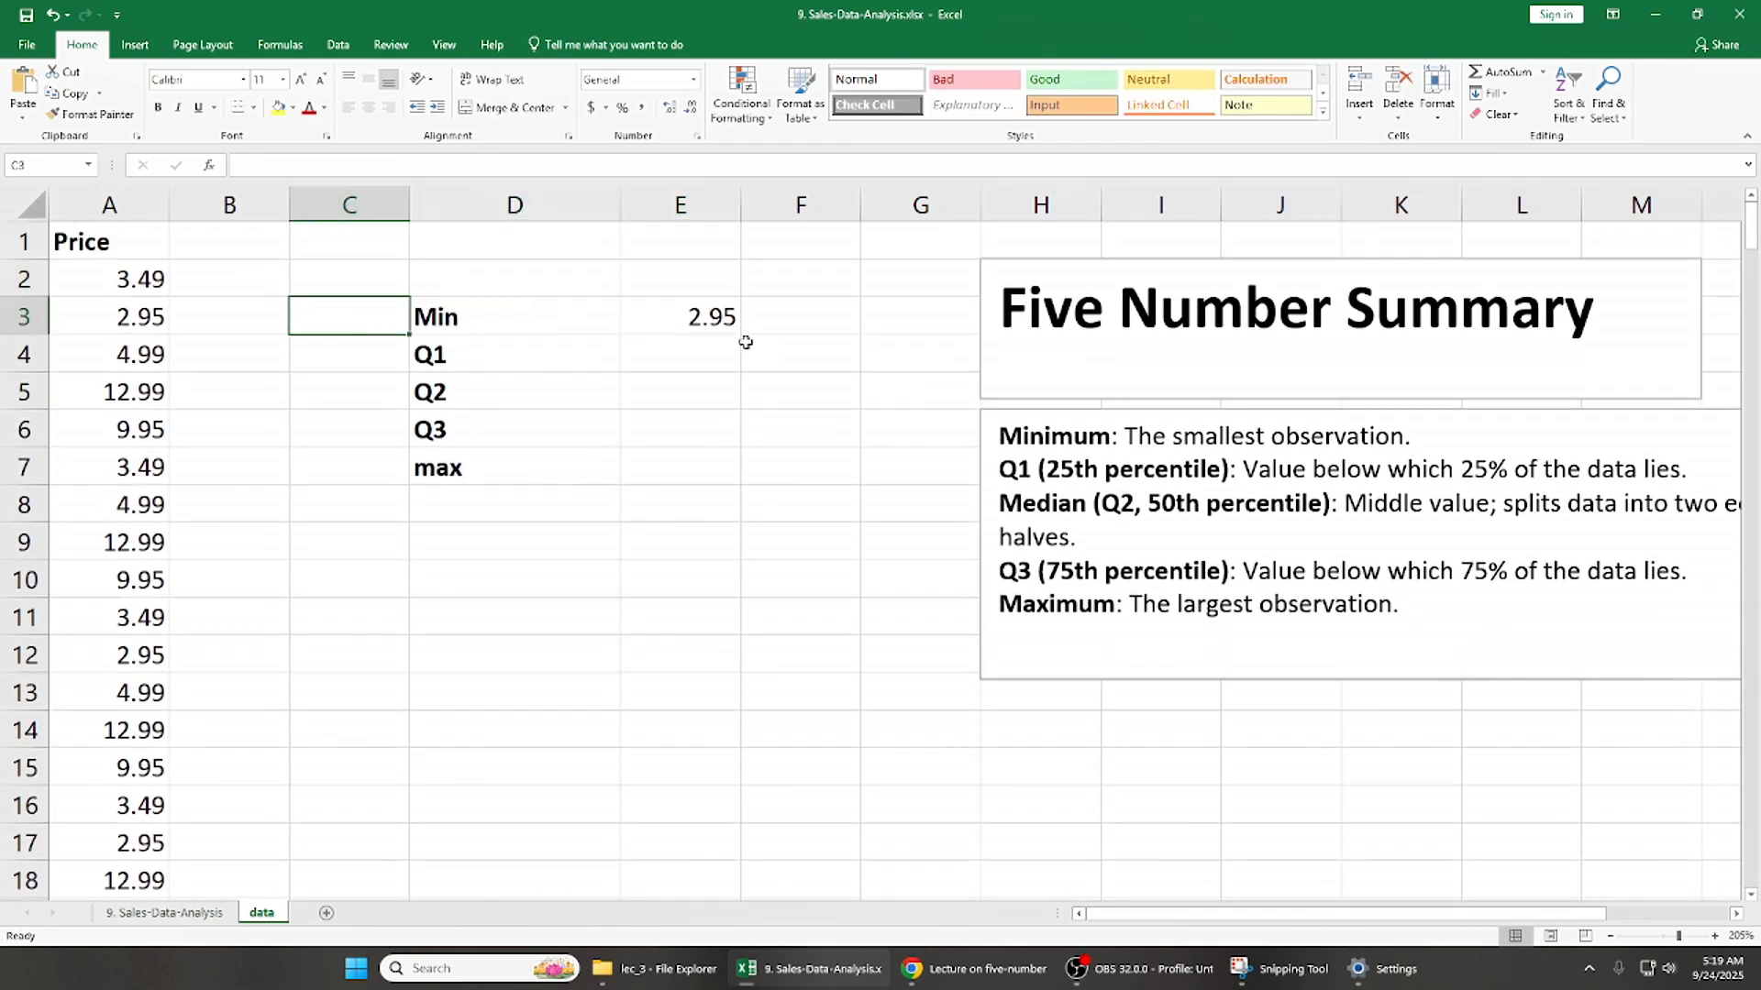
key("Right")
key("Right")
key("Down")
type("=")
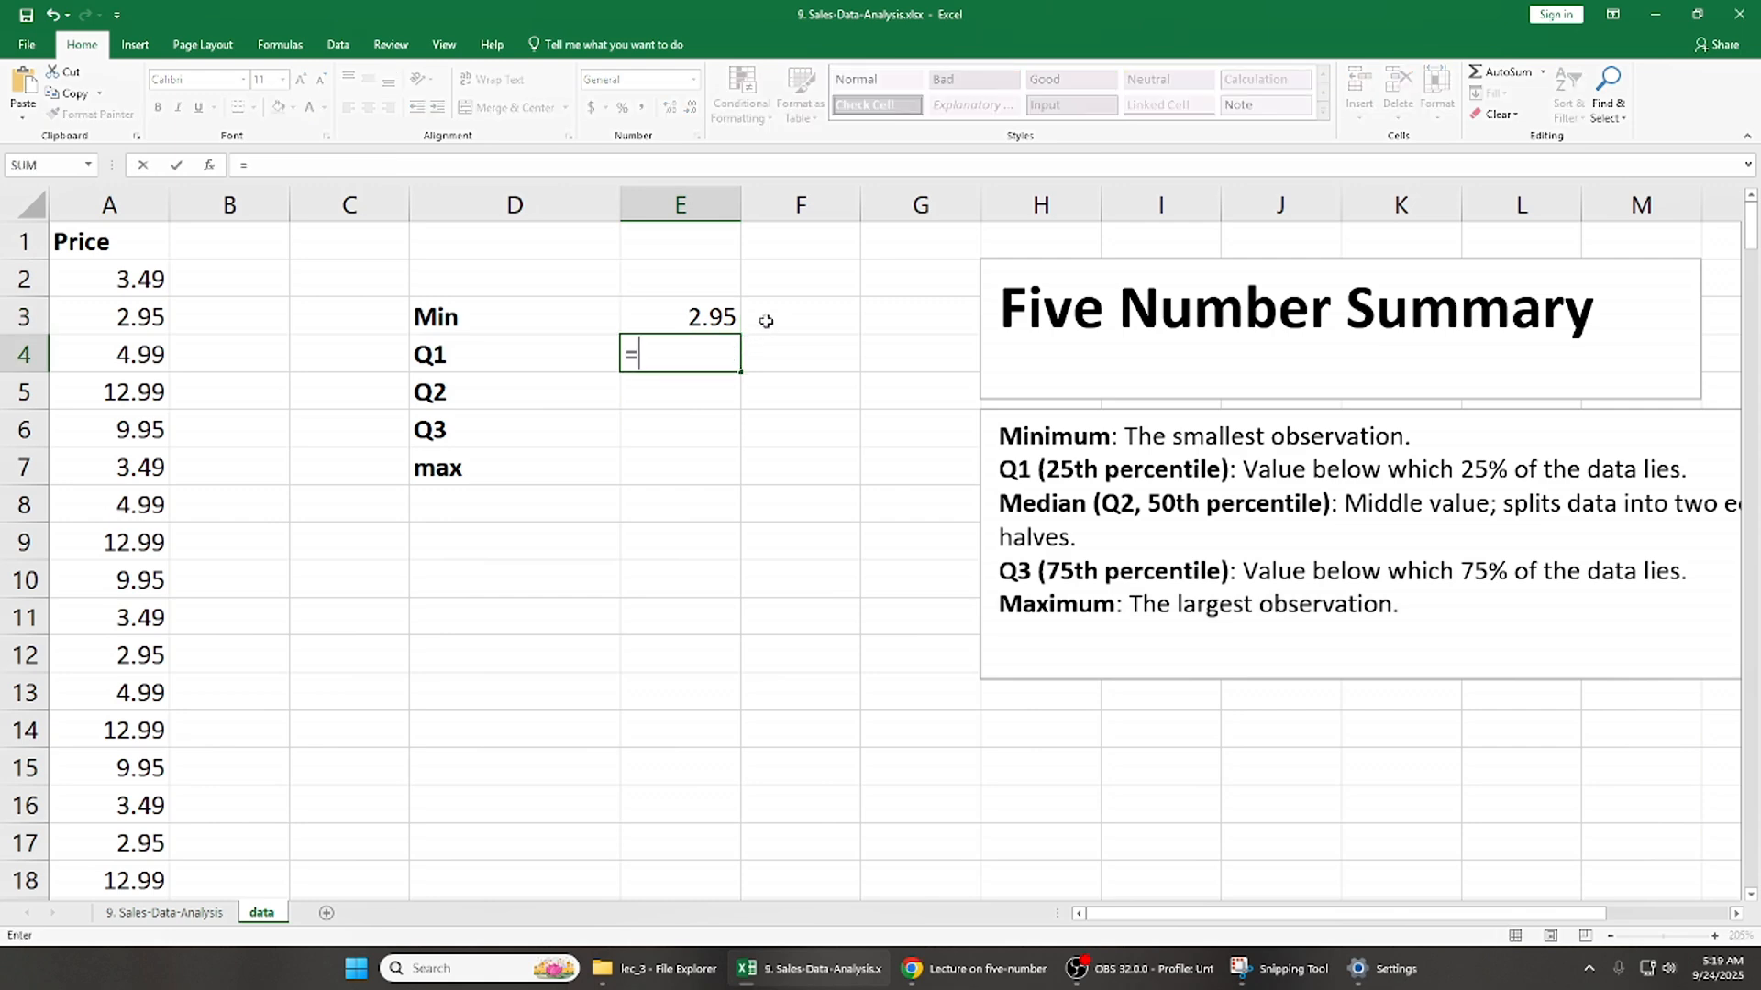
type("qu")
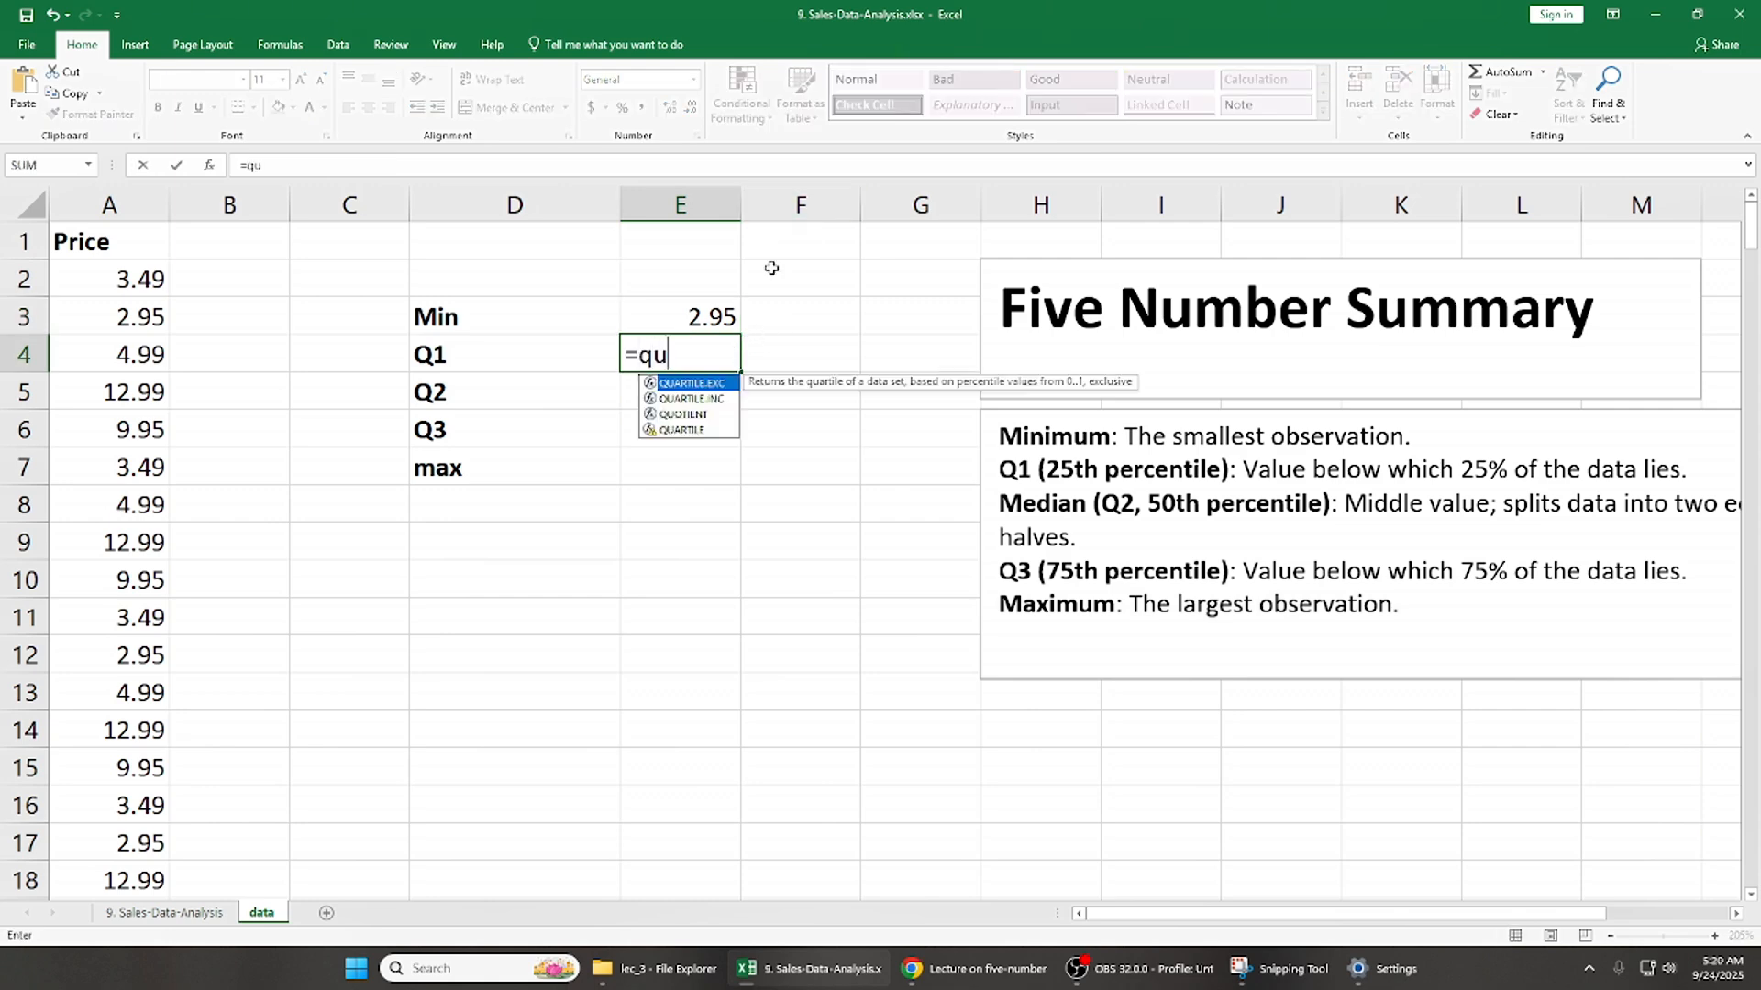
key("Down")
key("Down")
key("Tab")
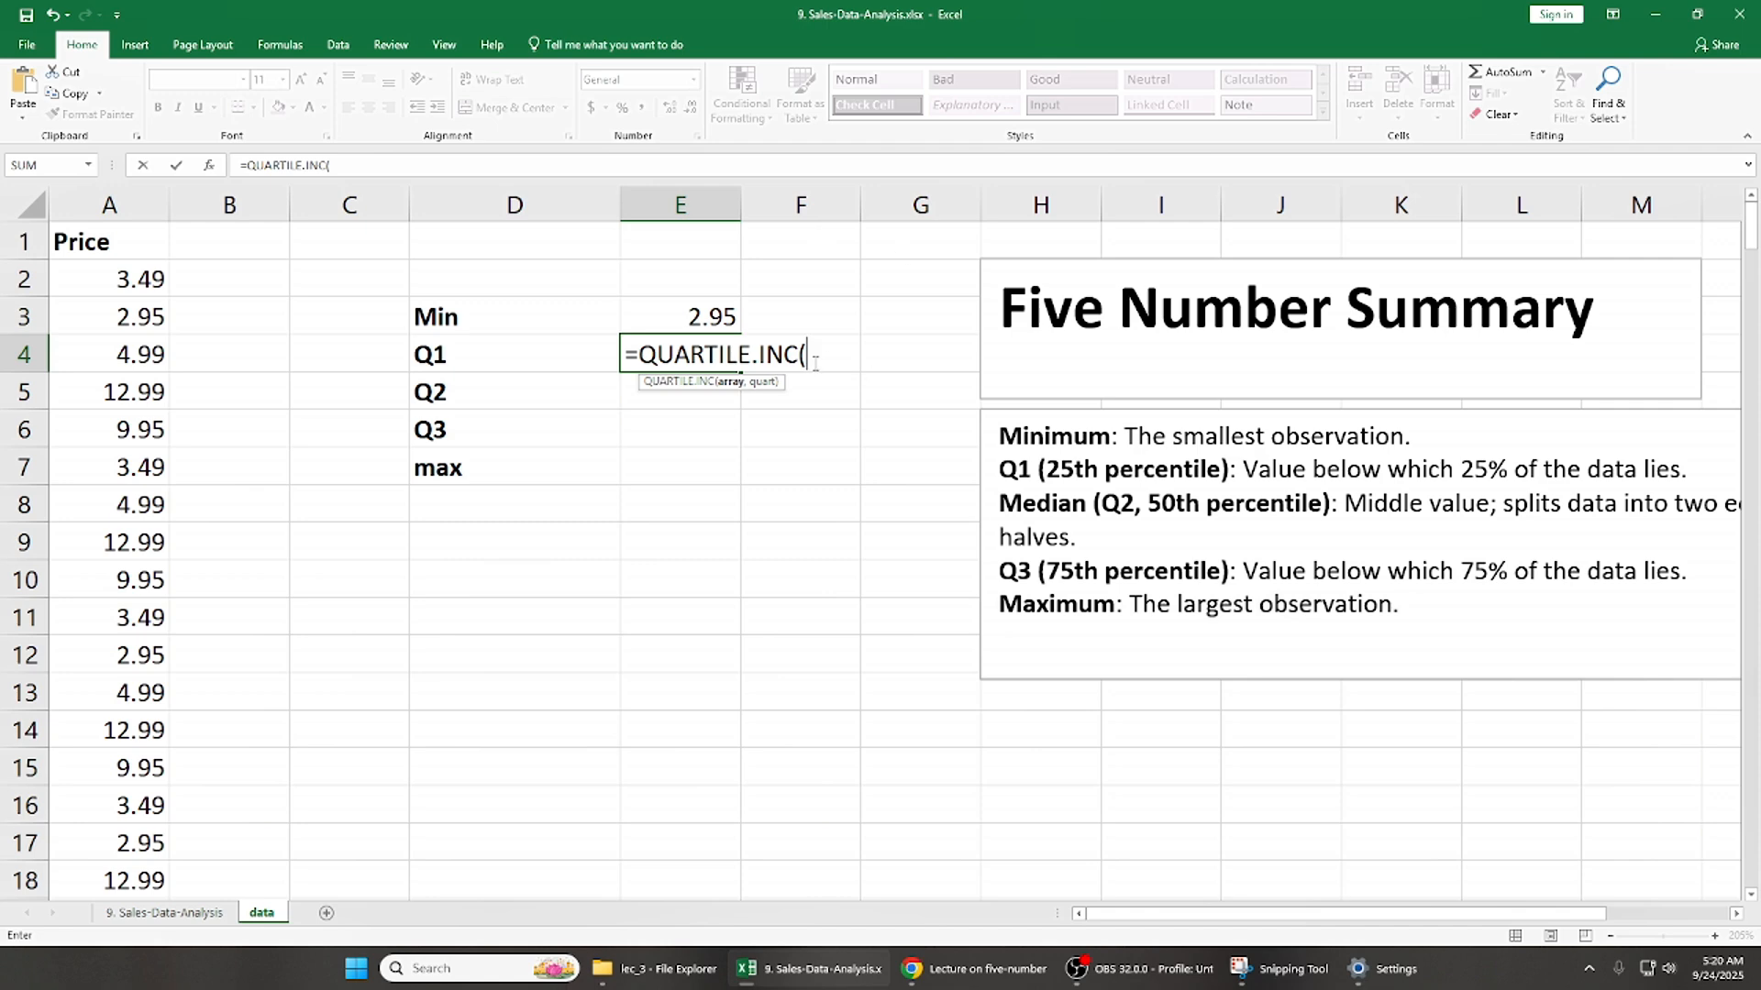
left_click(138, 243)
key("ctrl+shift+Down")
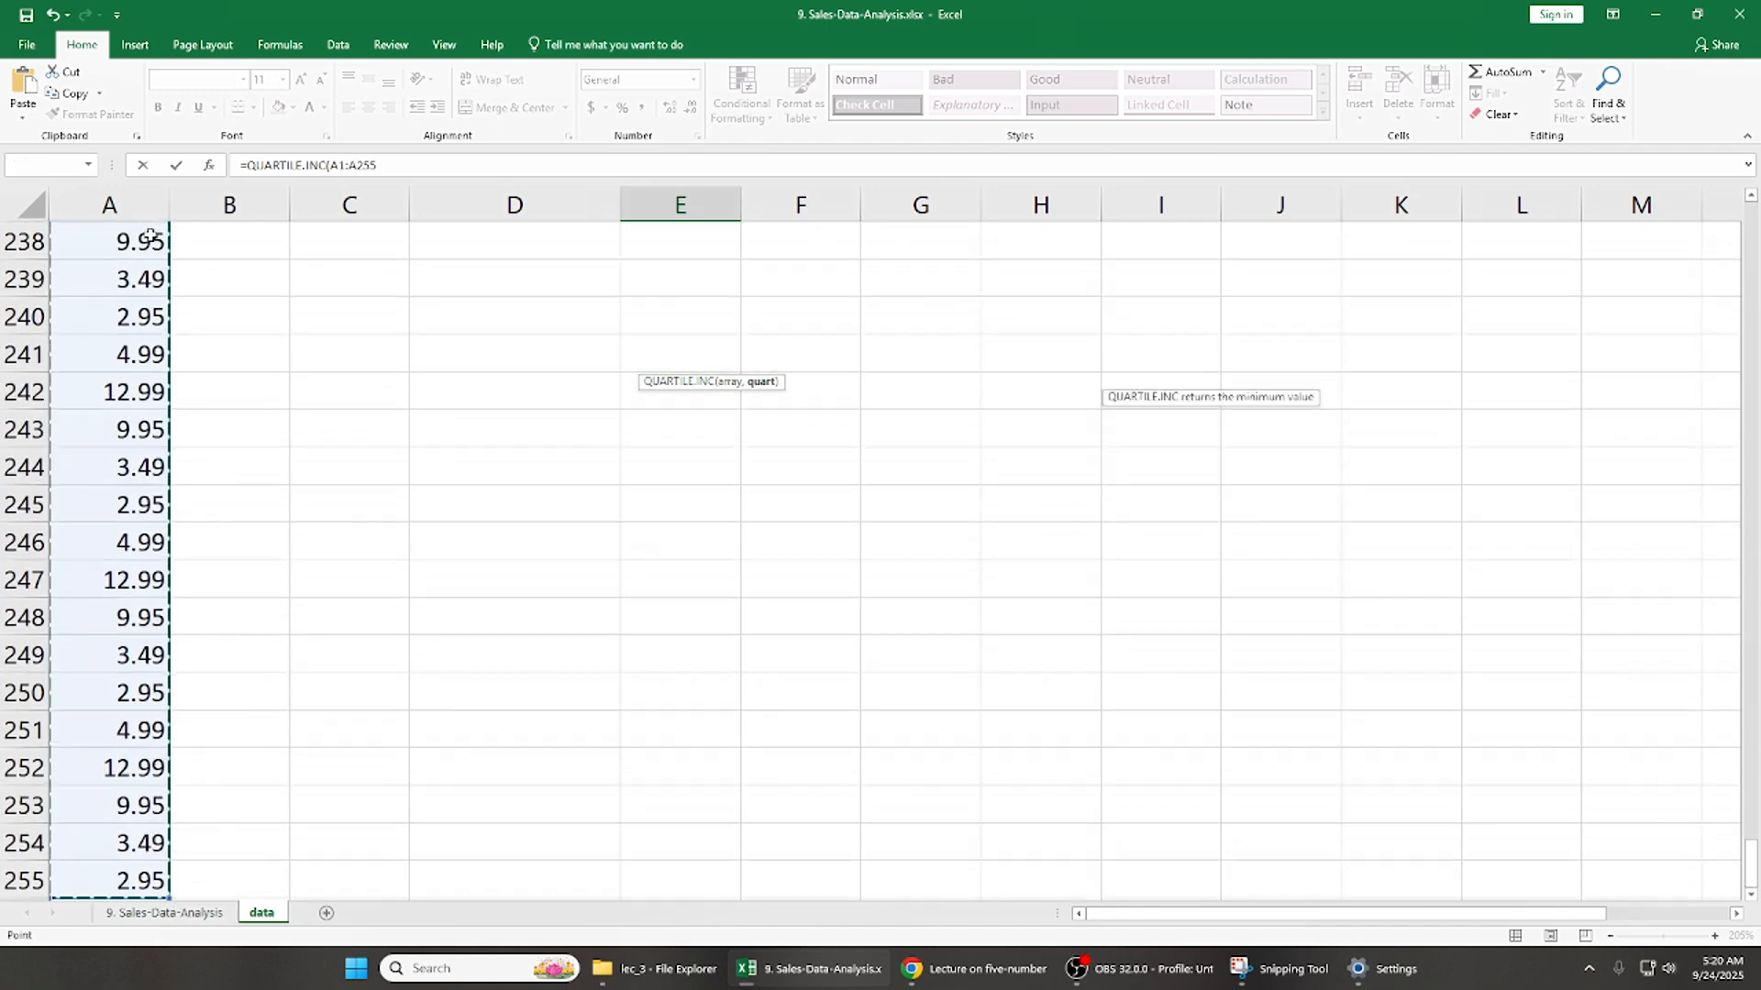
type(",")
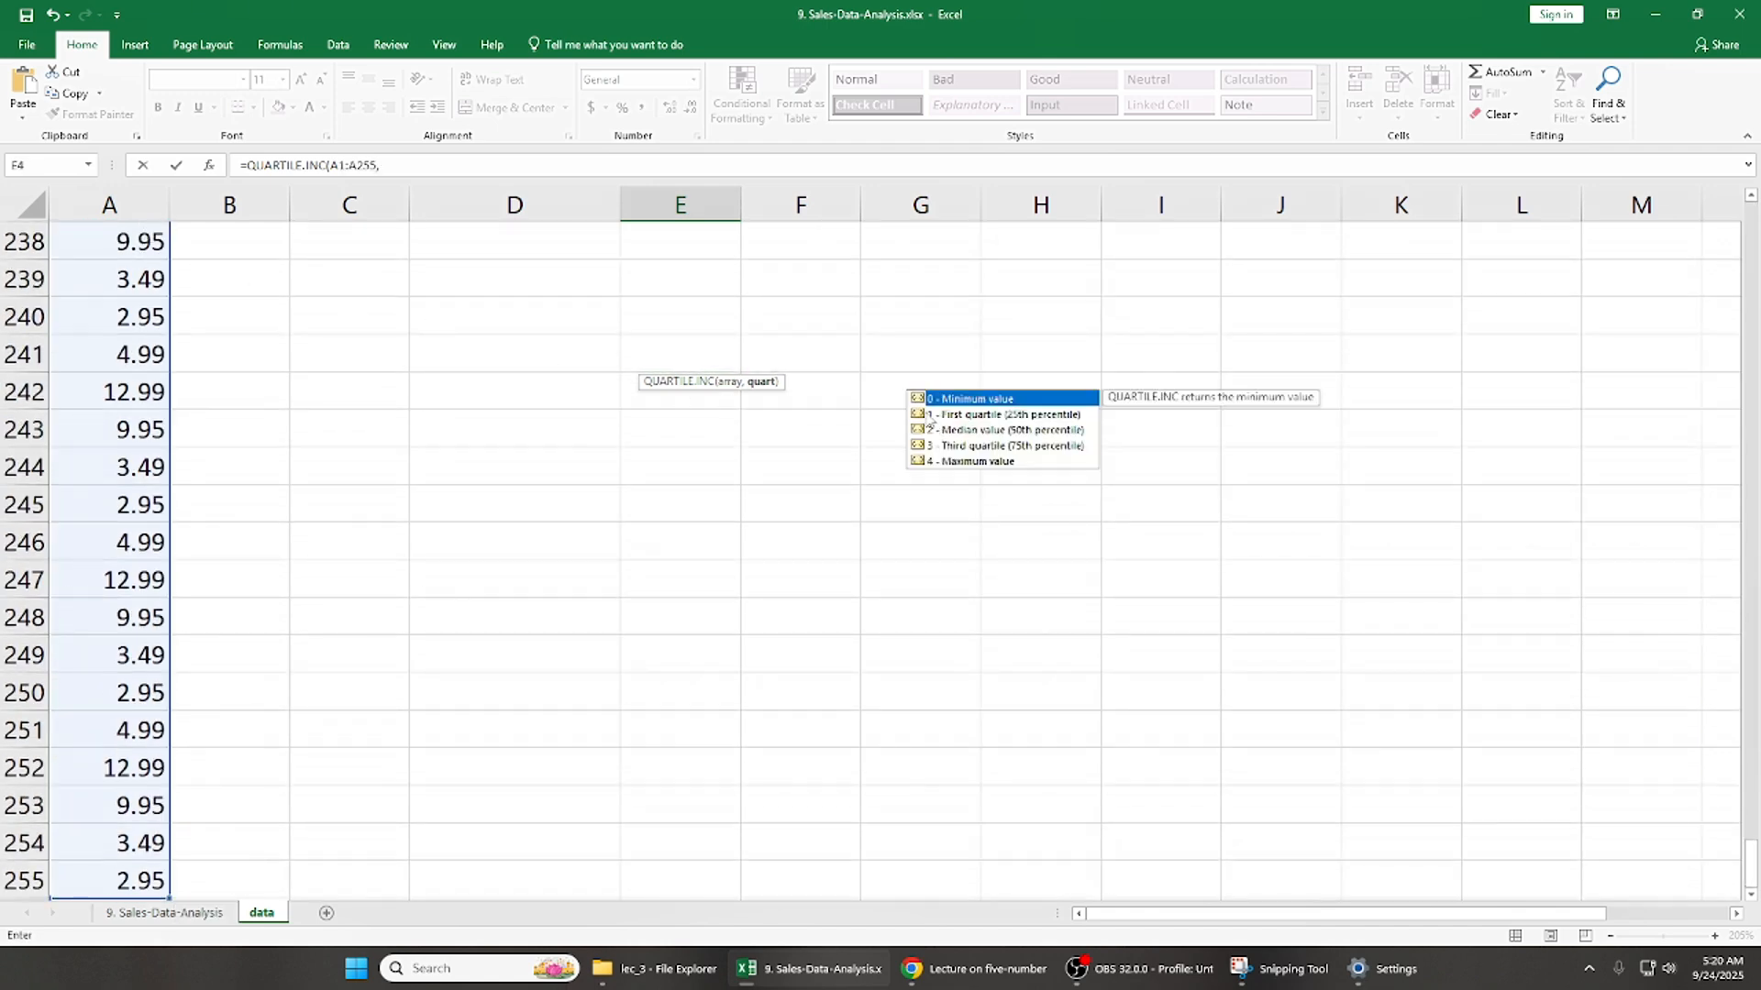
type("1")
key("Return")
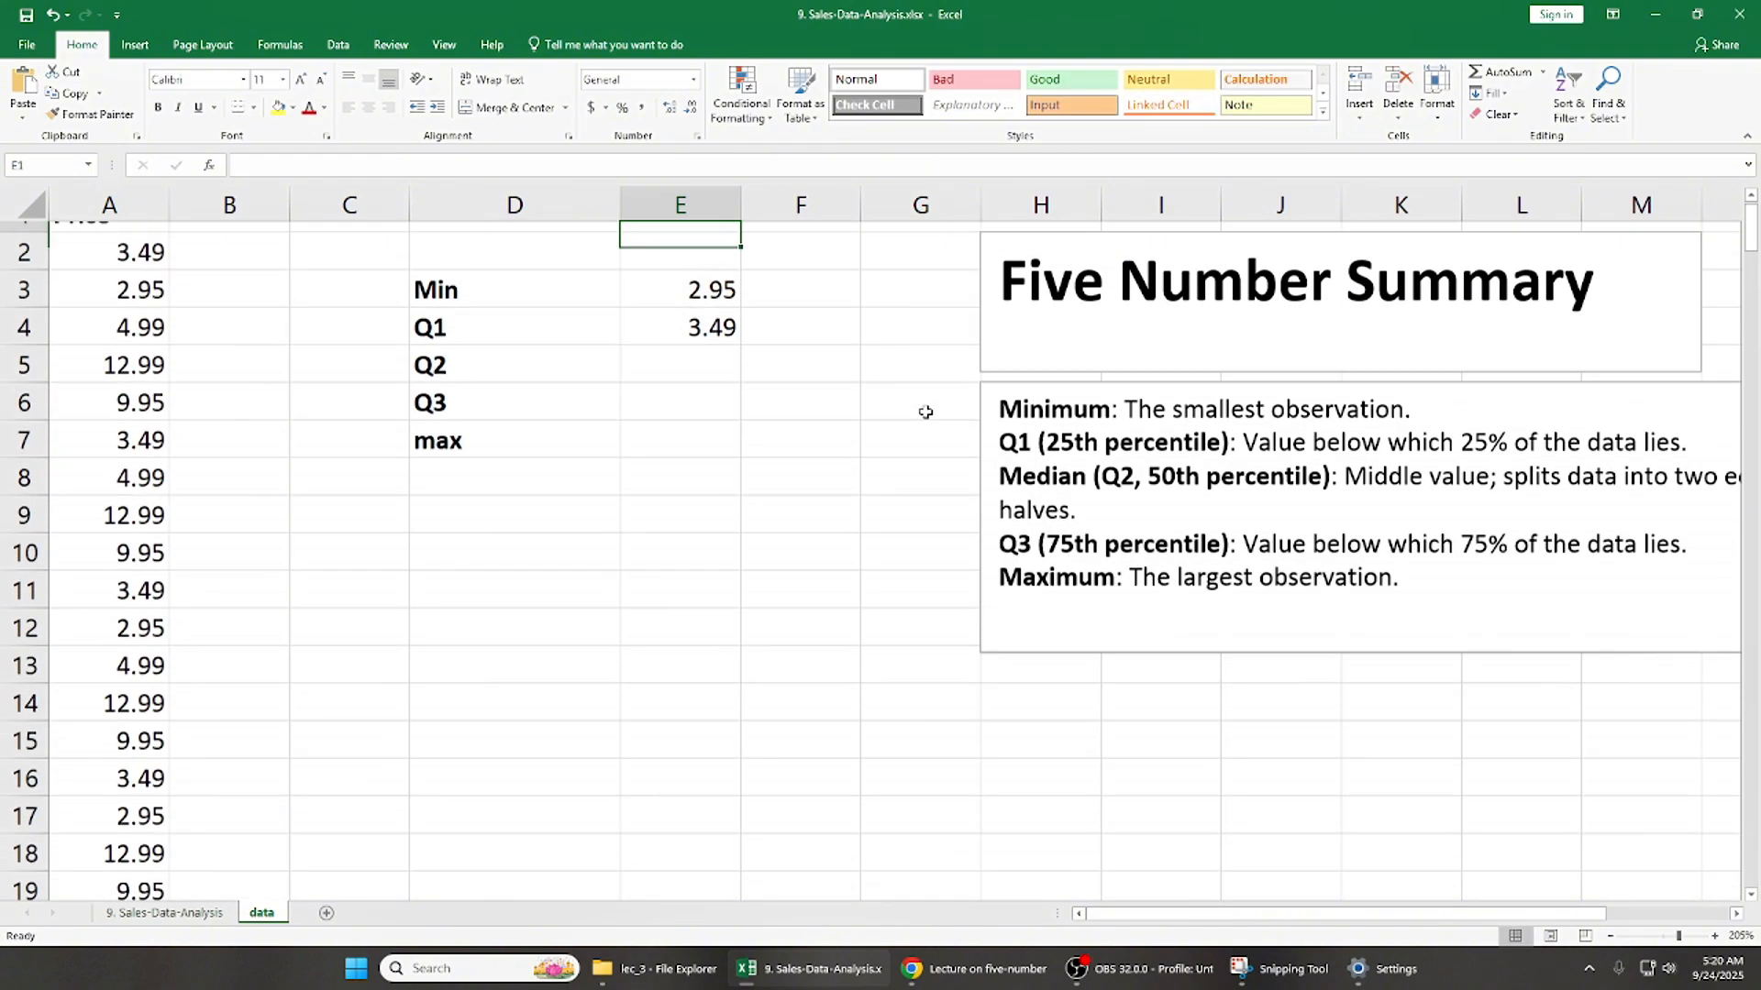
- Calculate Q2 in E5 with the formula =QUARTILE.INC(A1:A255,2)
key("Left")
key("Right")
type("=qu")
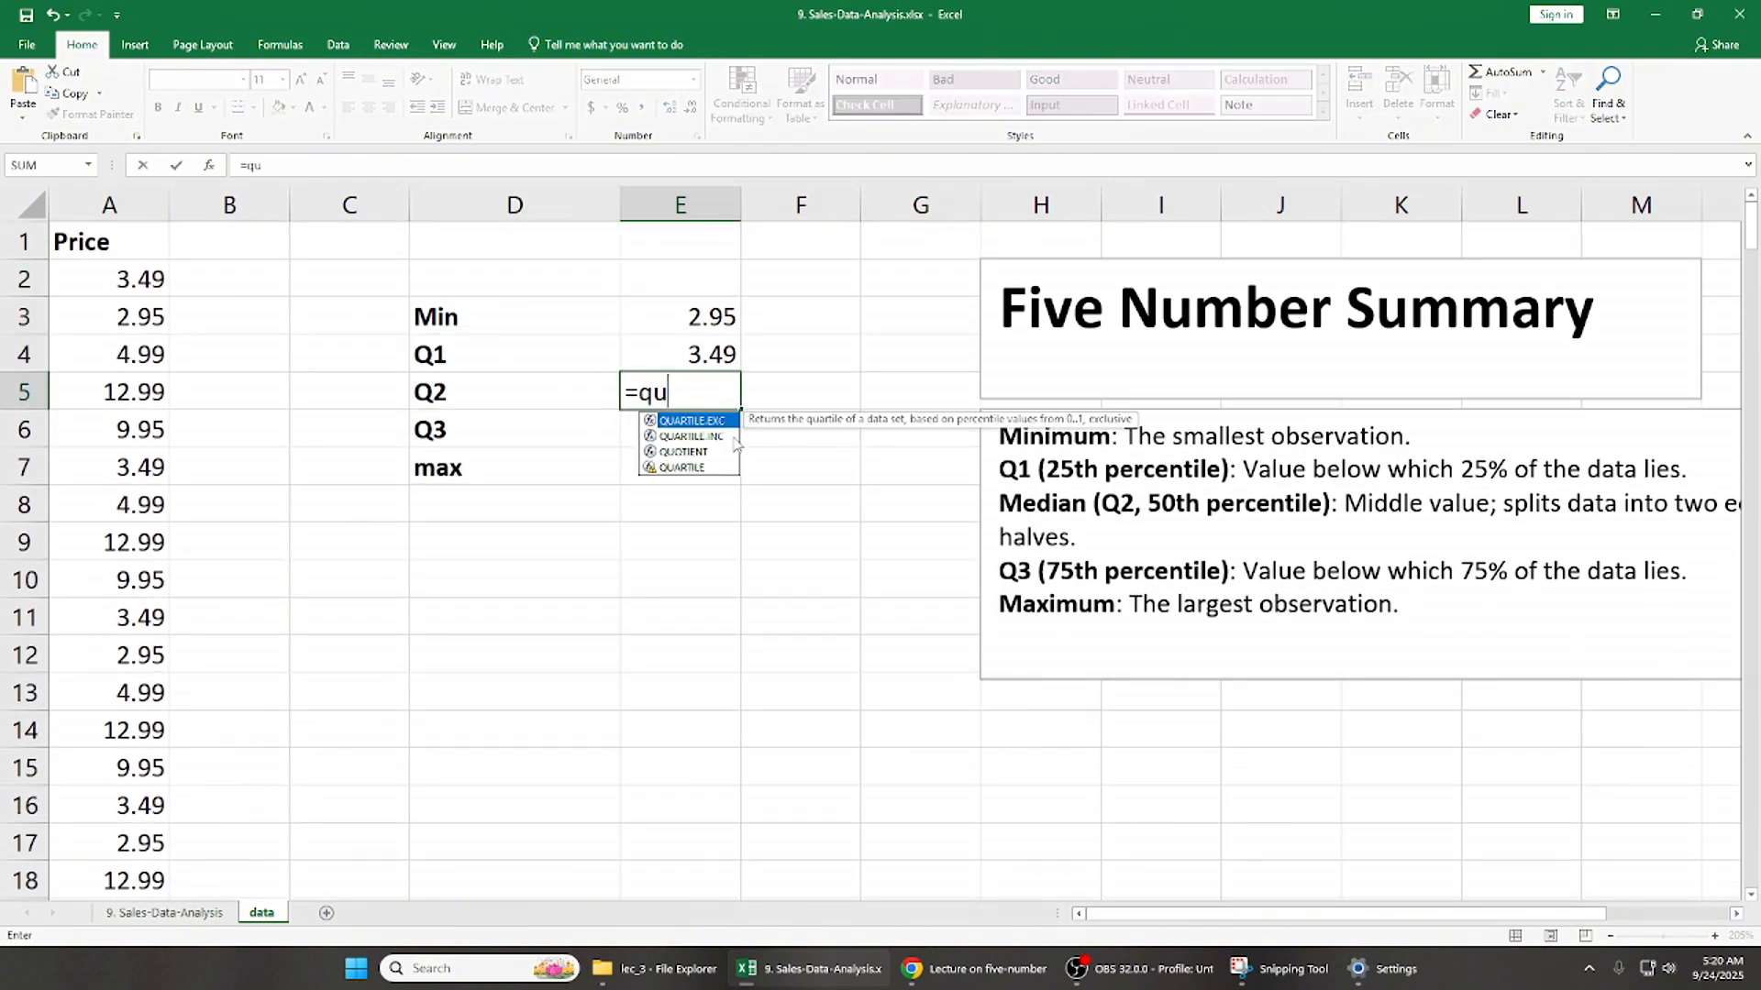
double_click(697, 436)
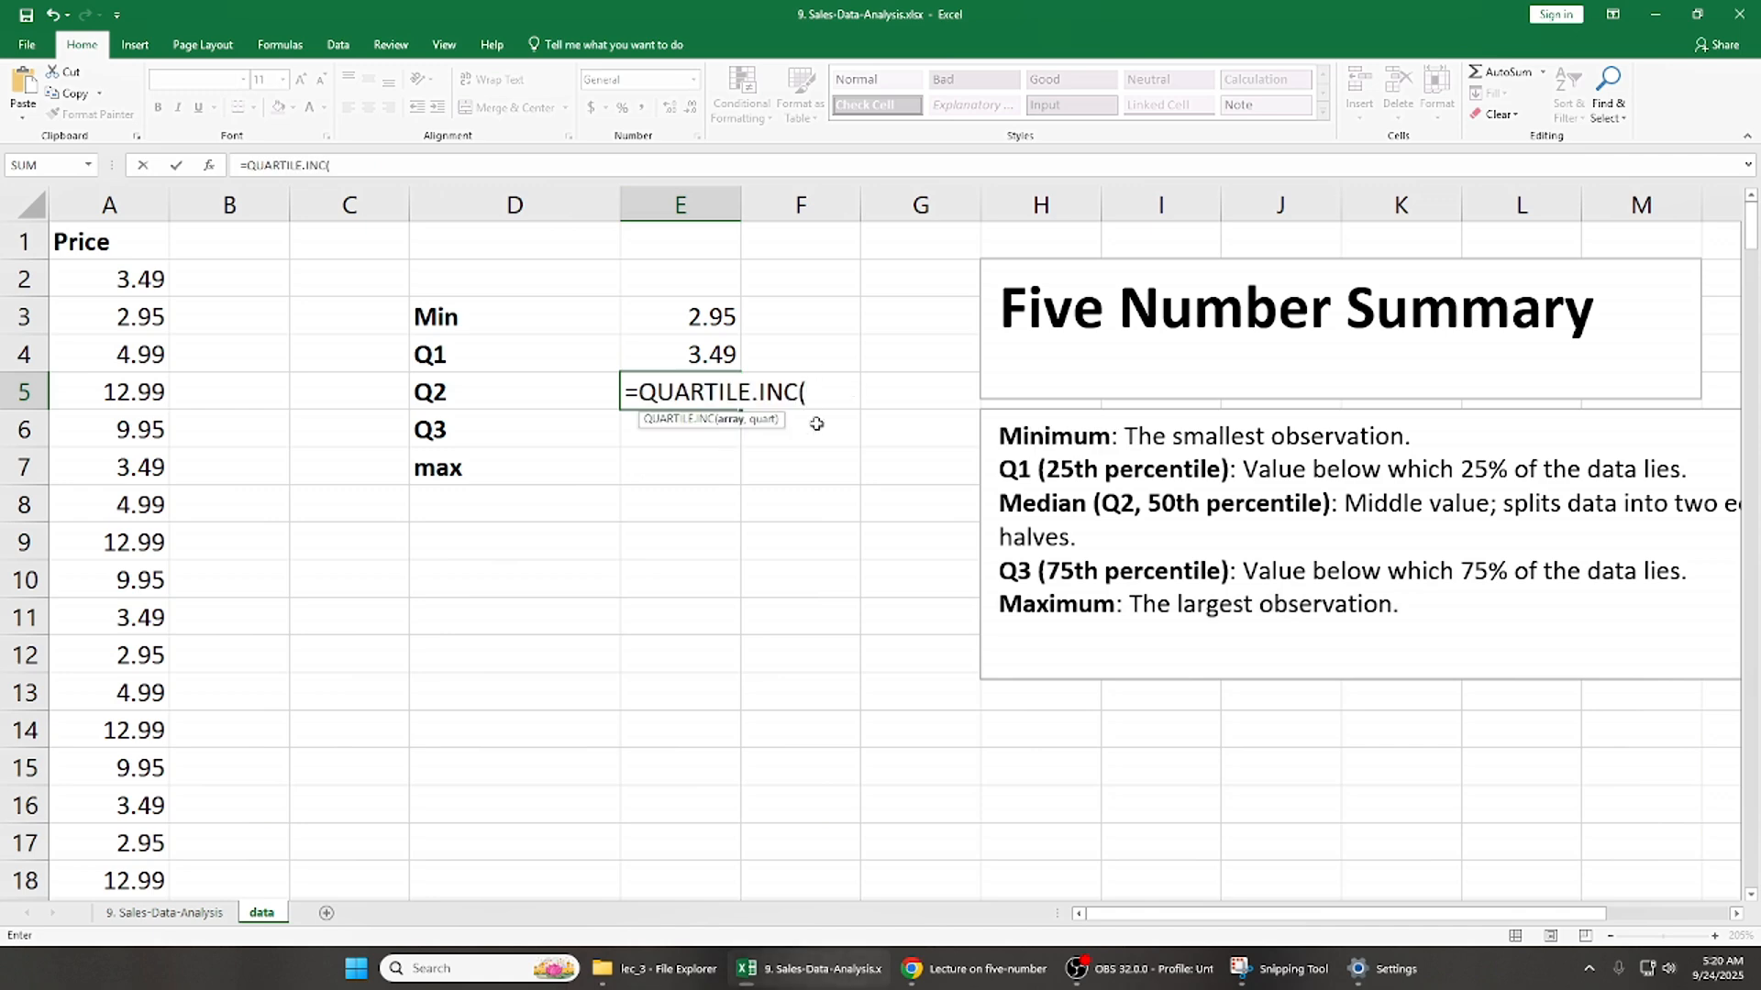
left_click(145, 244)
key("ctrl+shift+Down")
type(",")
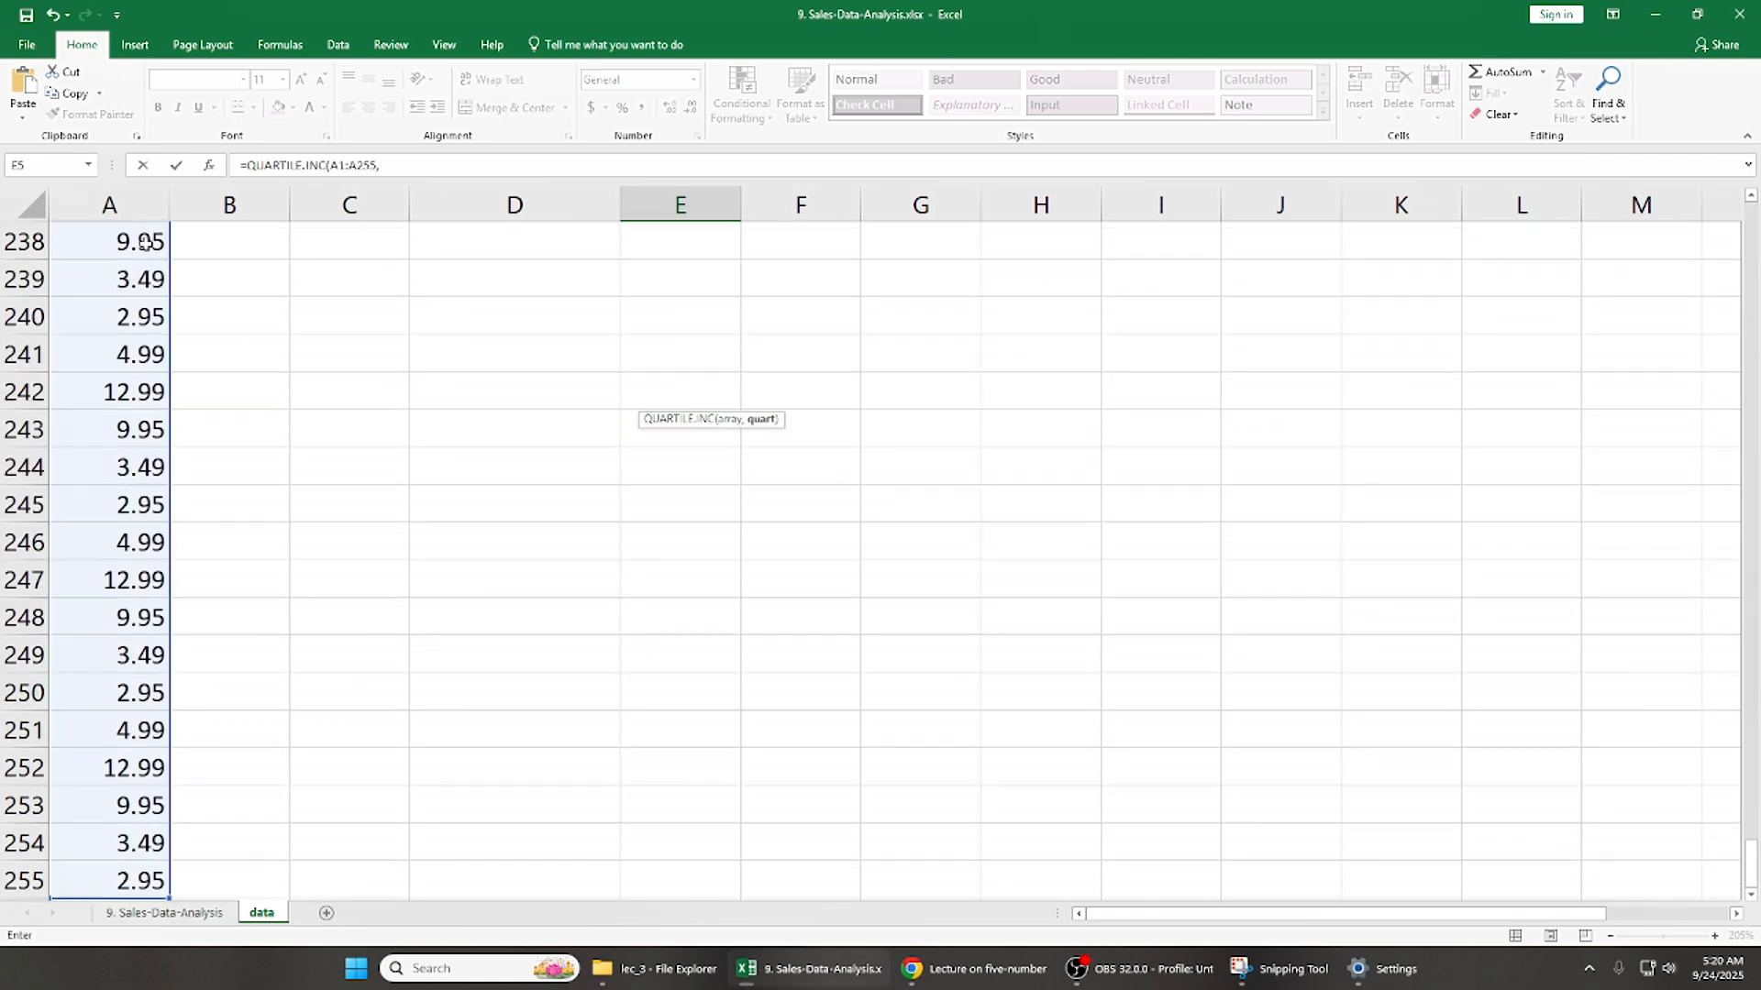
key("Up")
key("Up")
key("Left")
key("Left")
key("Left")
key("Left")
key("Up")
key("Up")
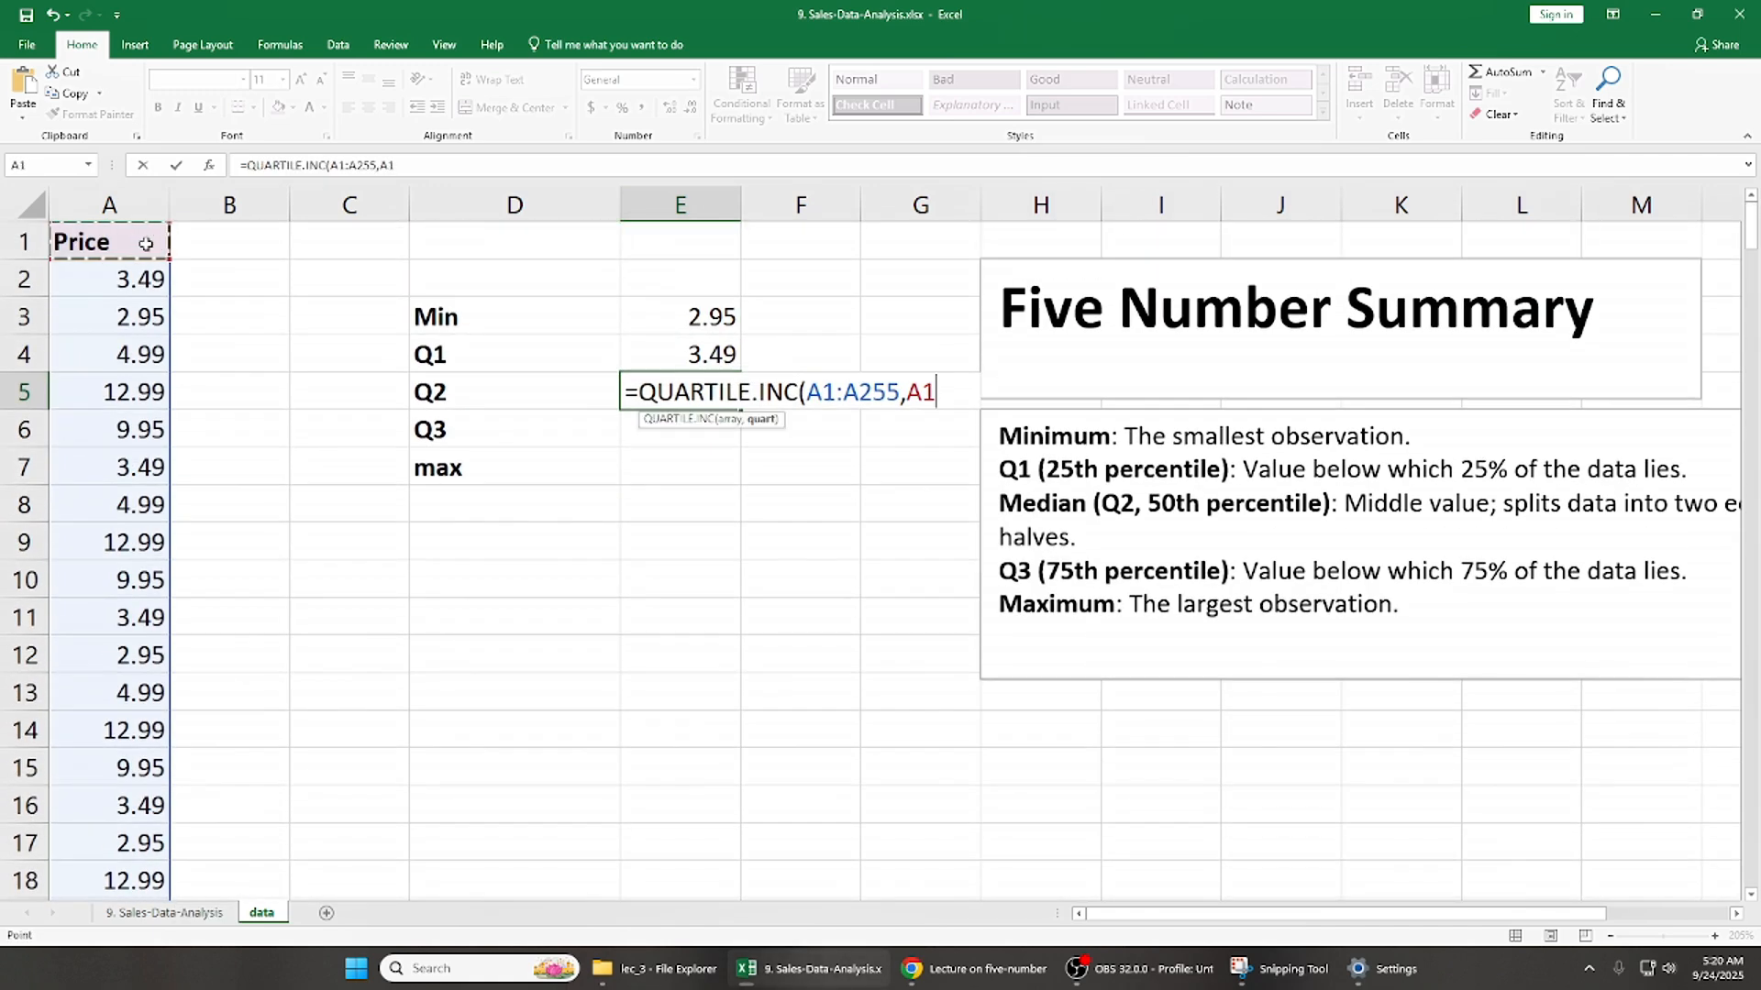
key("BackSpace")
key("BackSpace")
key("BackSpace")
type(",")
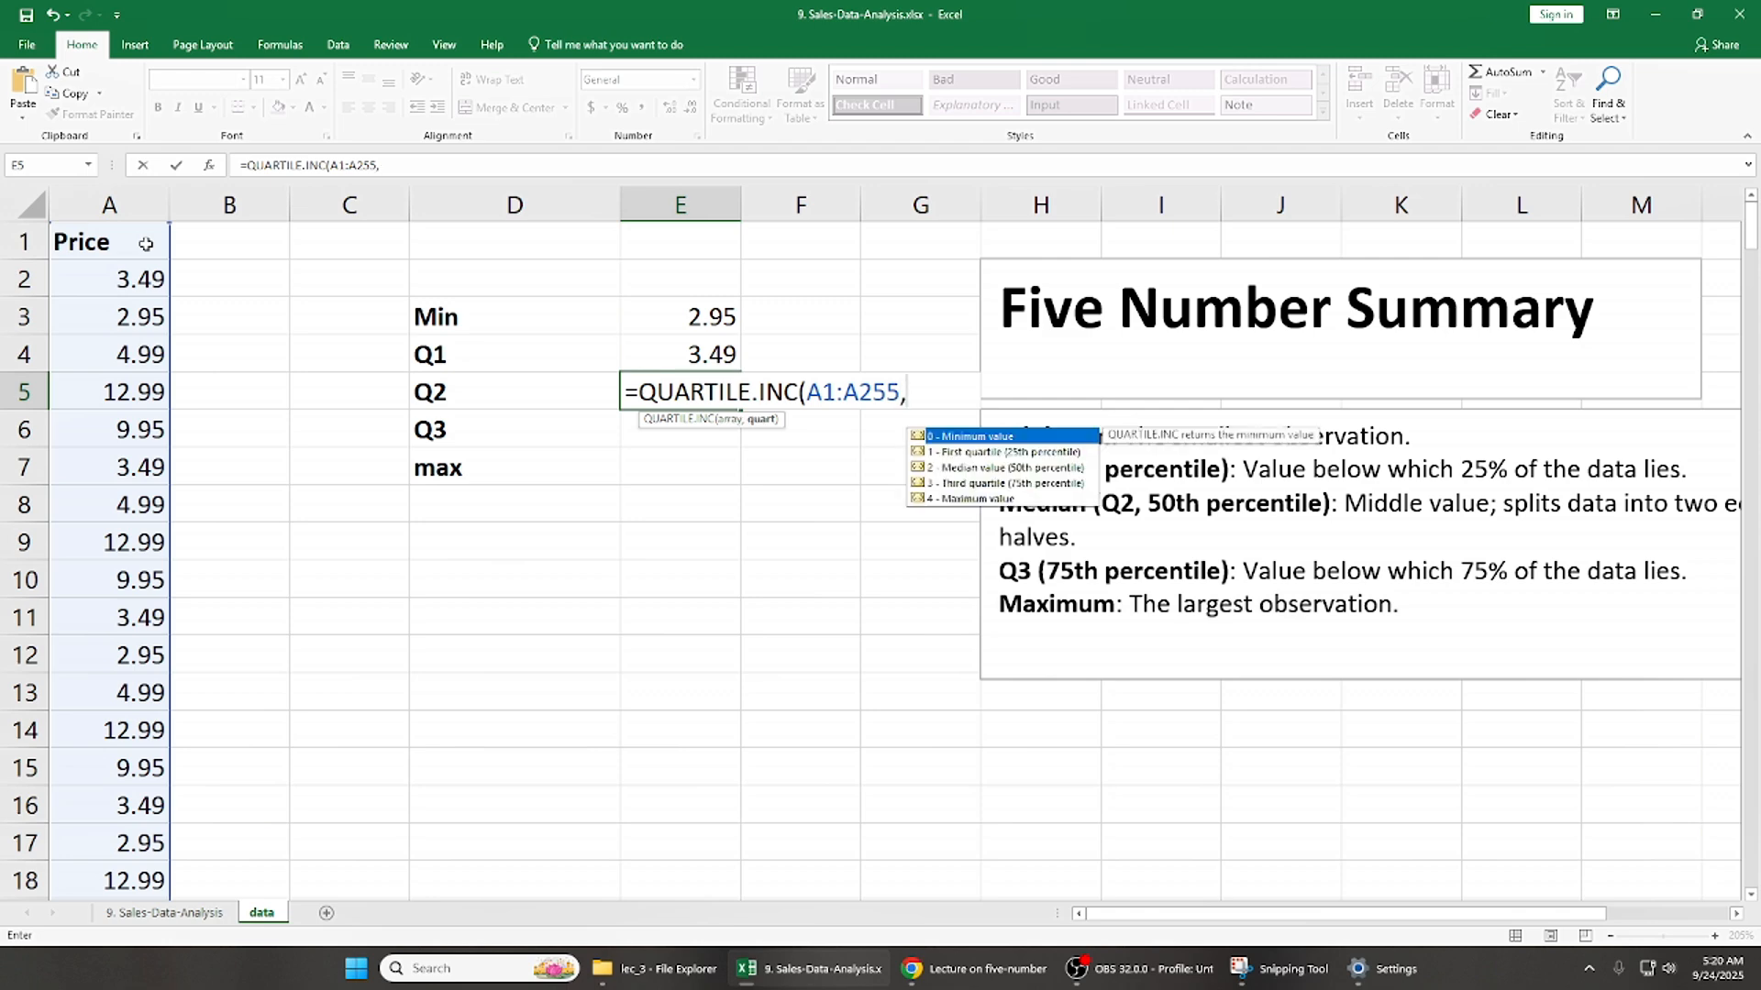
type("2")
key("Return")
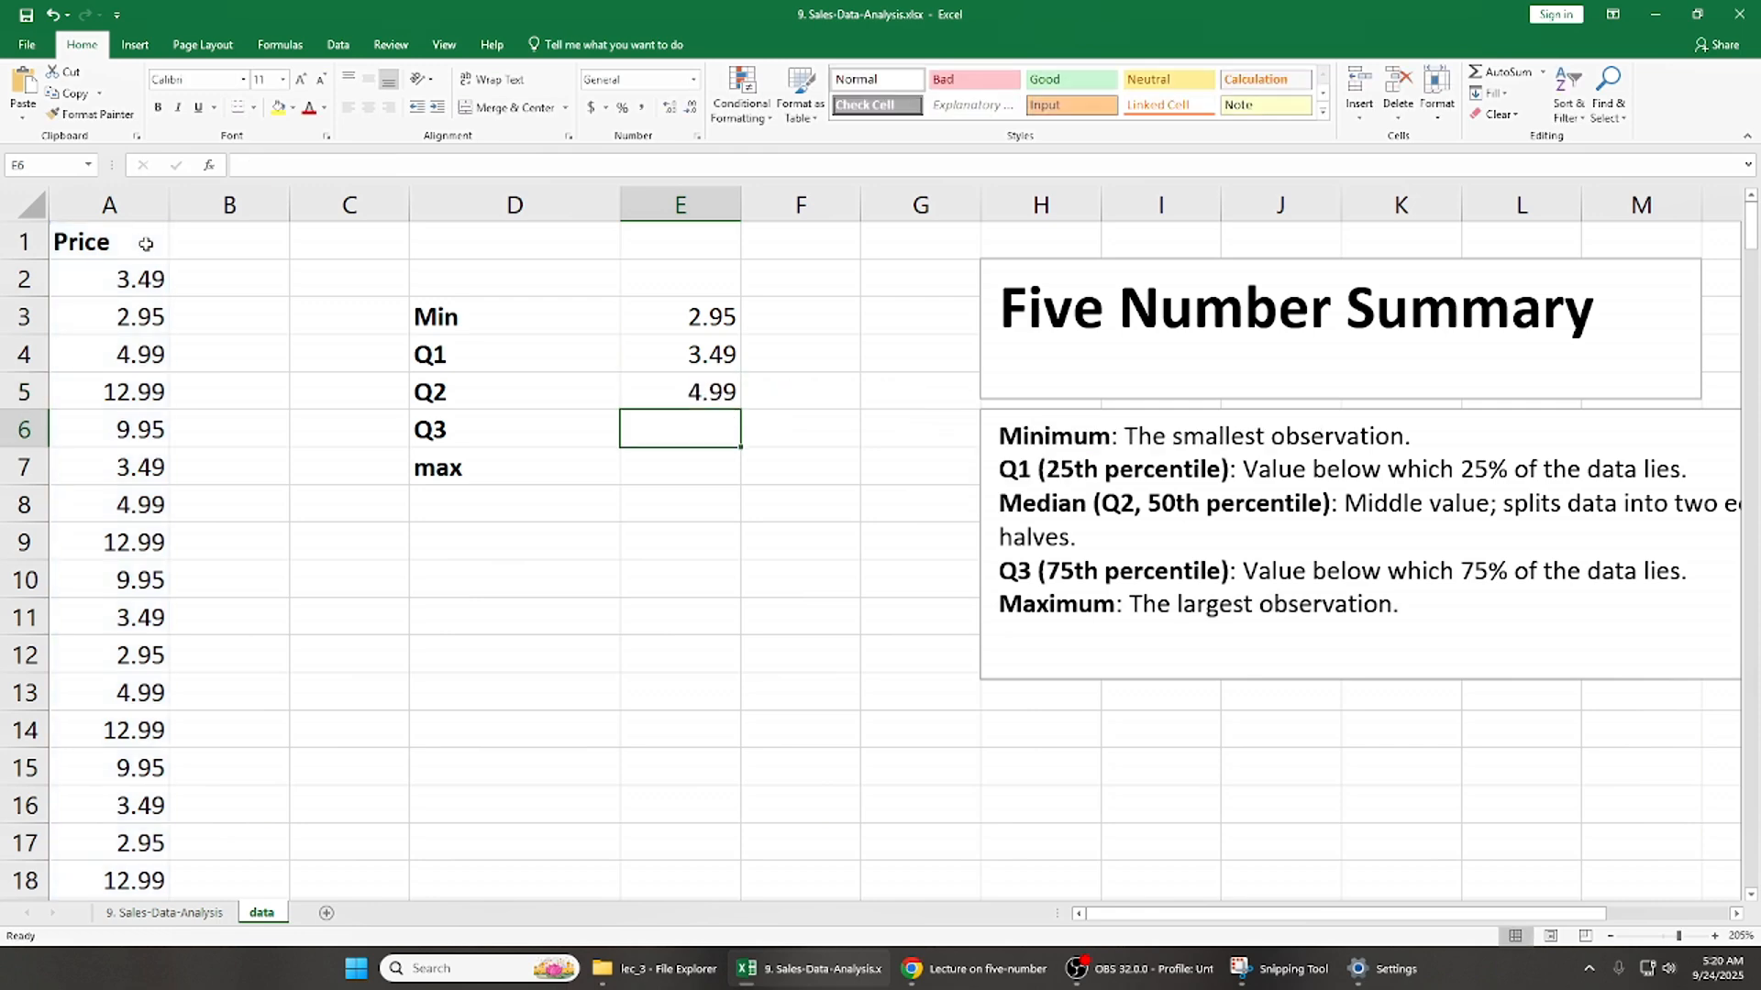
- Calculate Q3 in E6 with the formula =QUARTILE.INC(A1:A255,3)
key("Up")
key("Down")
type("=")
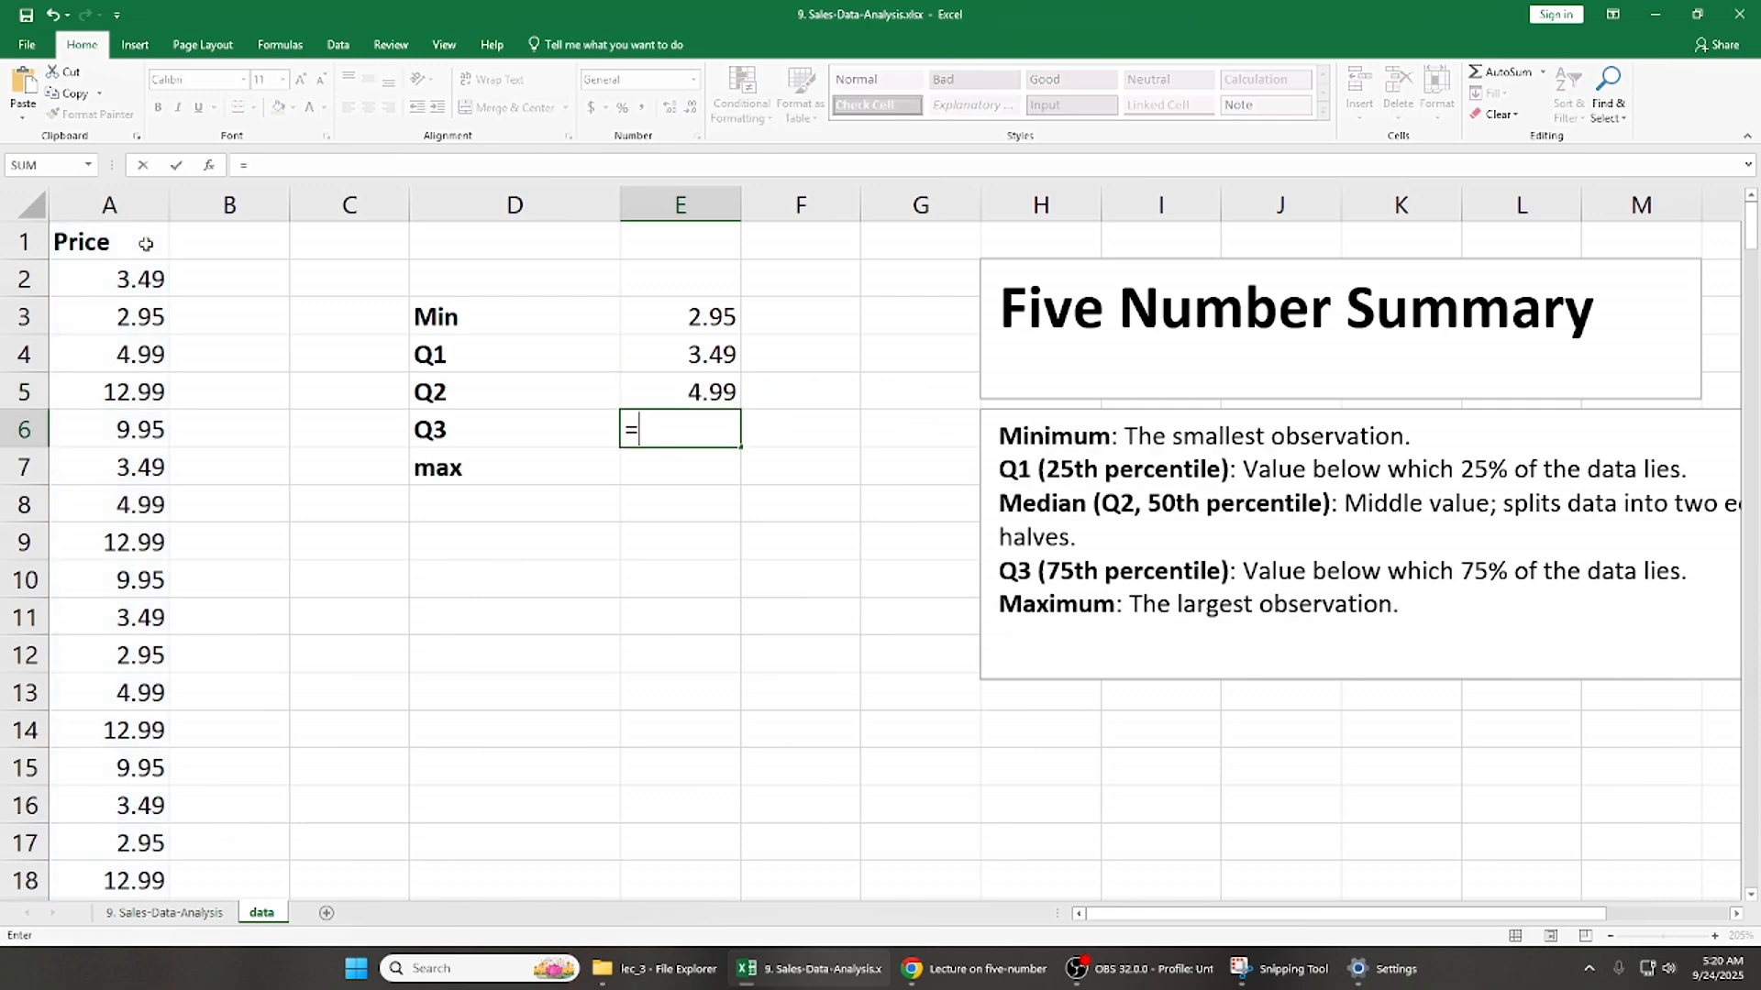
type("qua")
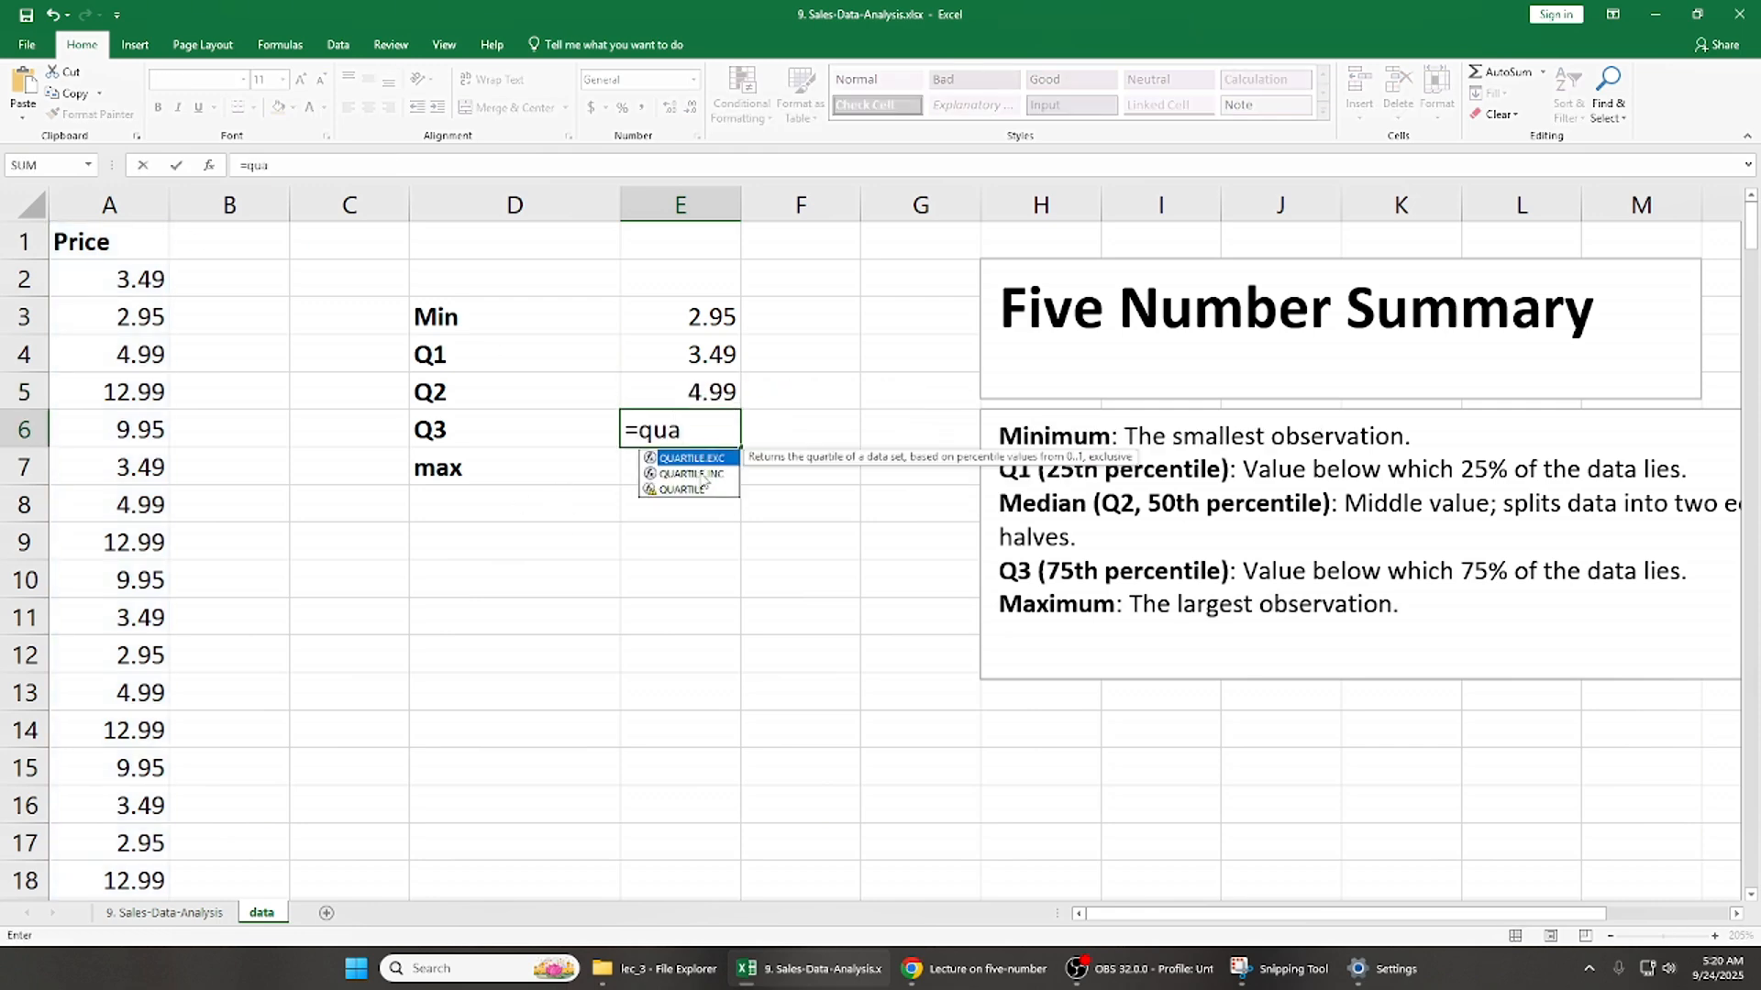
double_click(692, 474)
left_click(133, 392)
key("ctrl+Up")
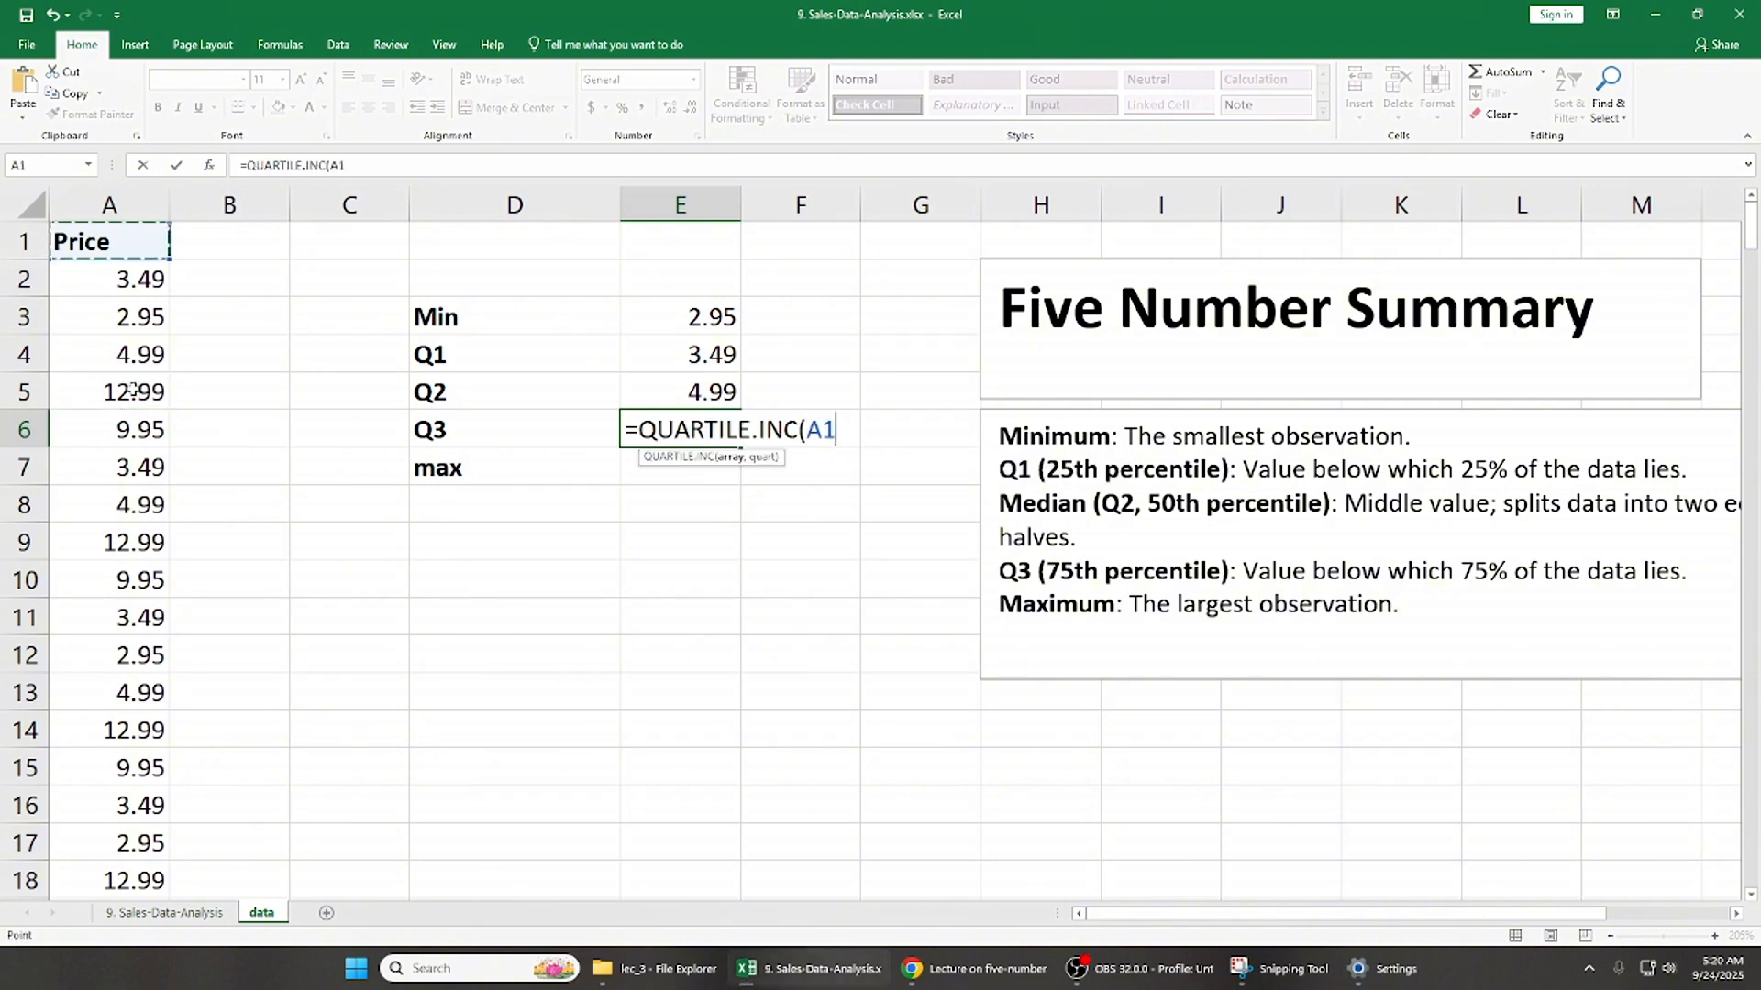
key("ctrl+shift+Down")
type(",")
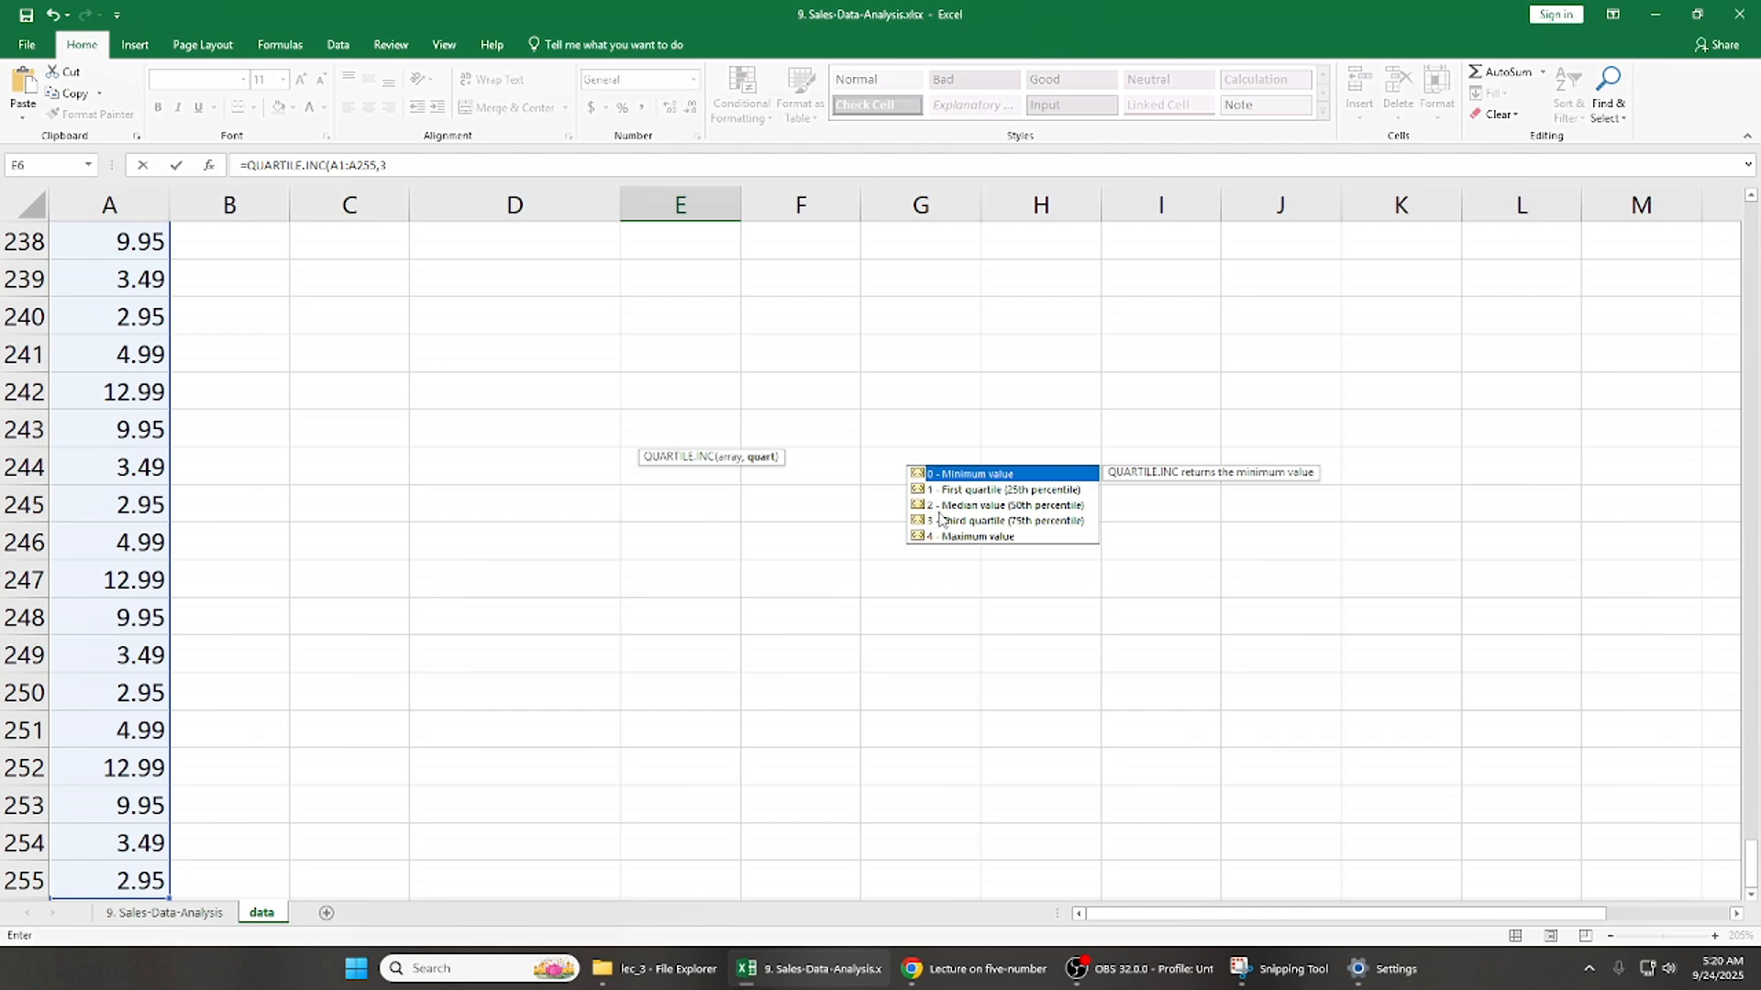
type("3")
key("Return")
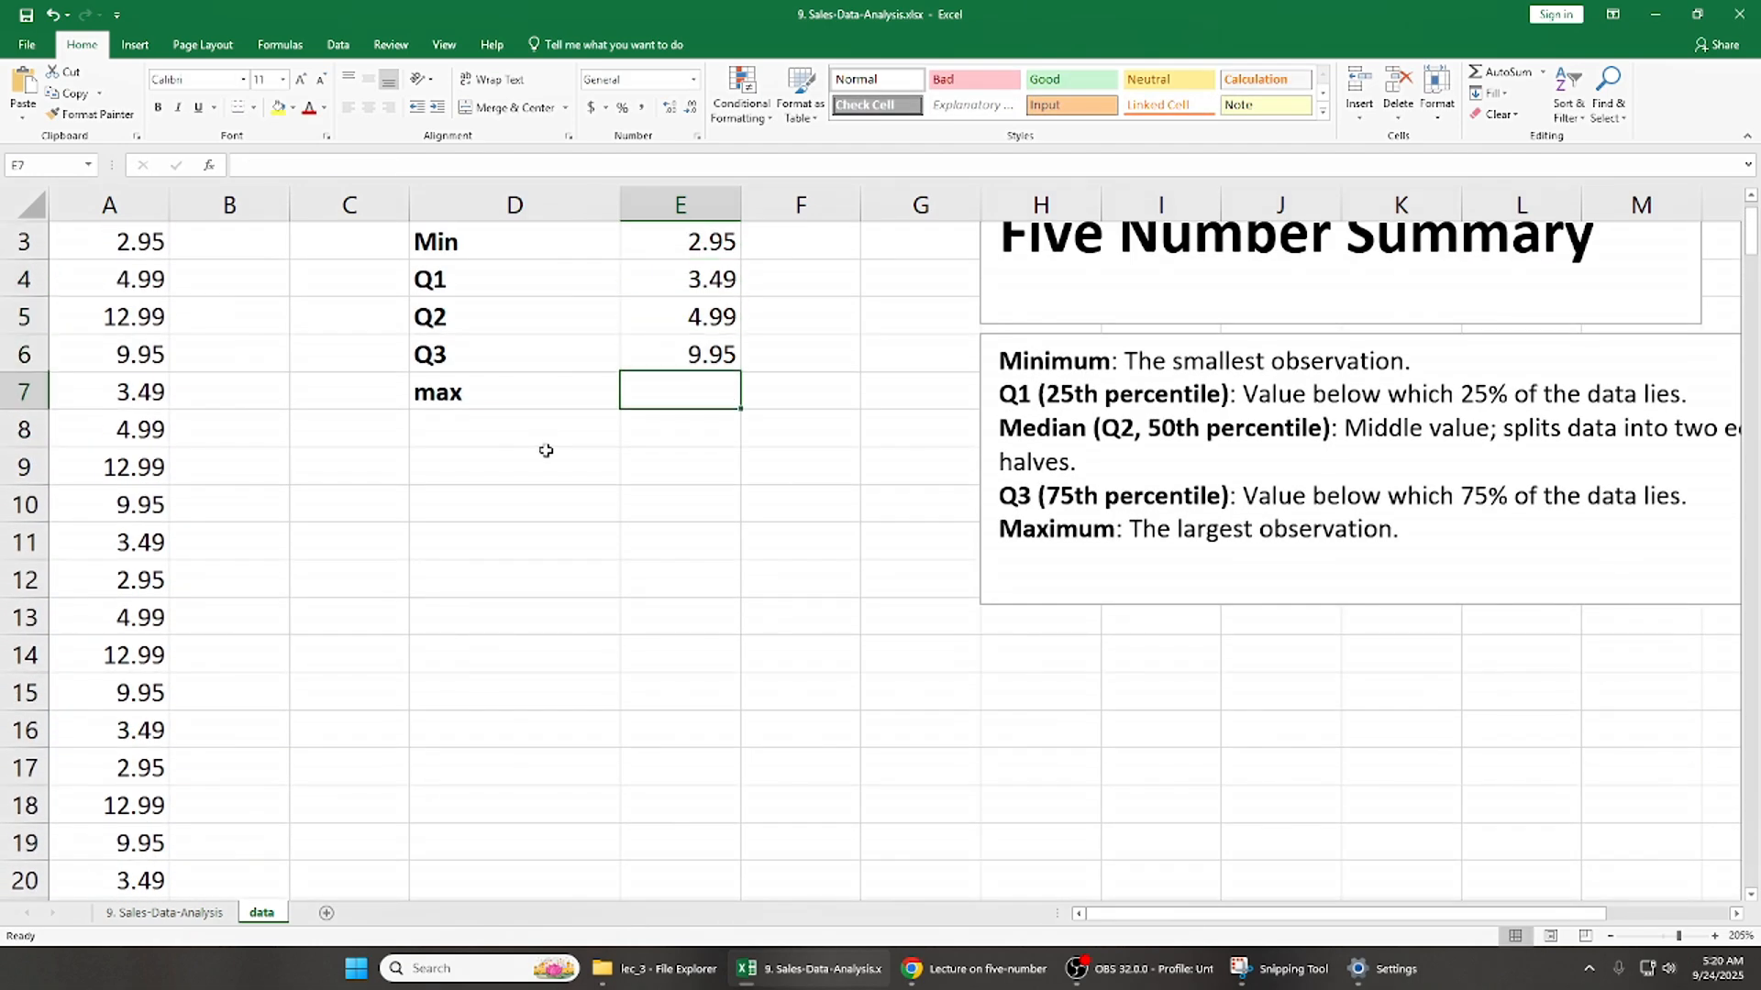
- Calculate the maximum in E7 with QUARTILE.INC over A1:A255, using quartile option 4 (Maximum value)
type("=qu")
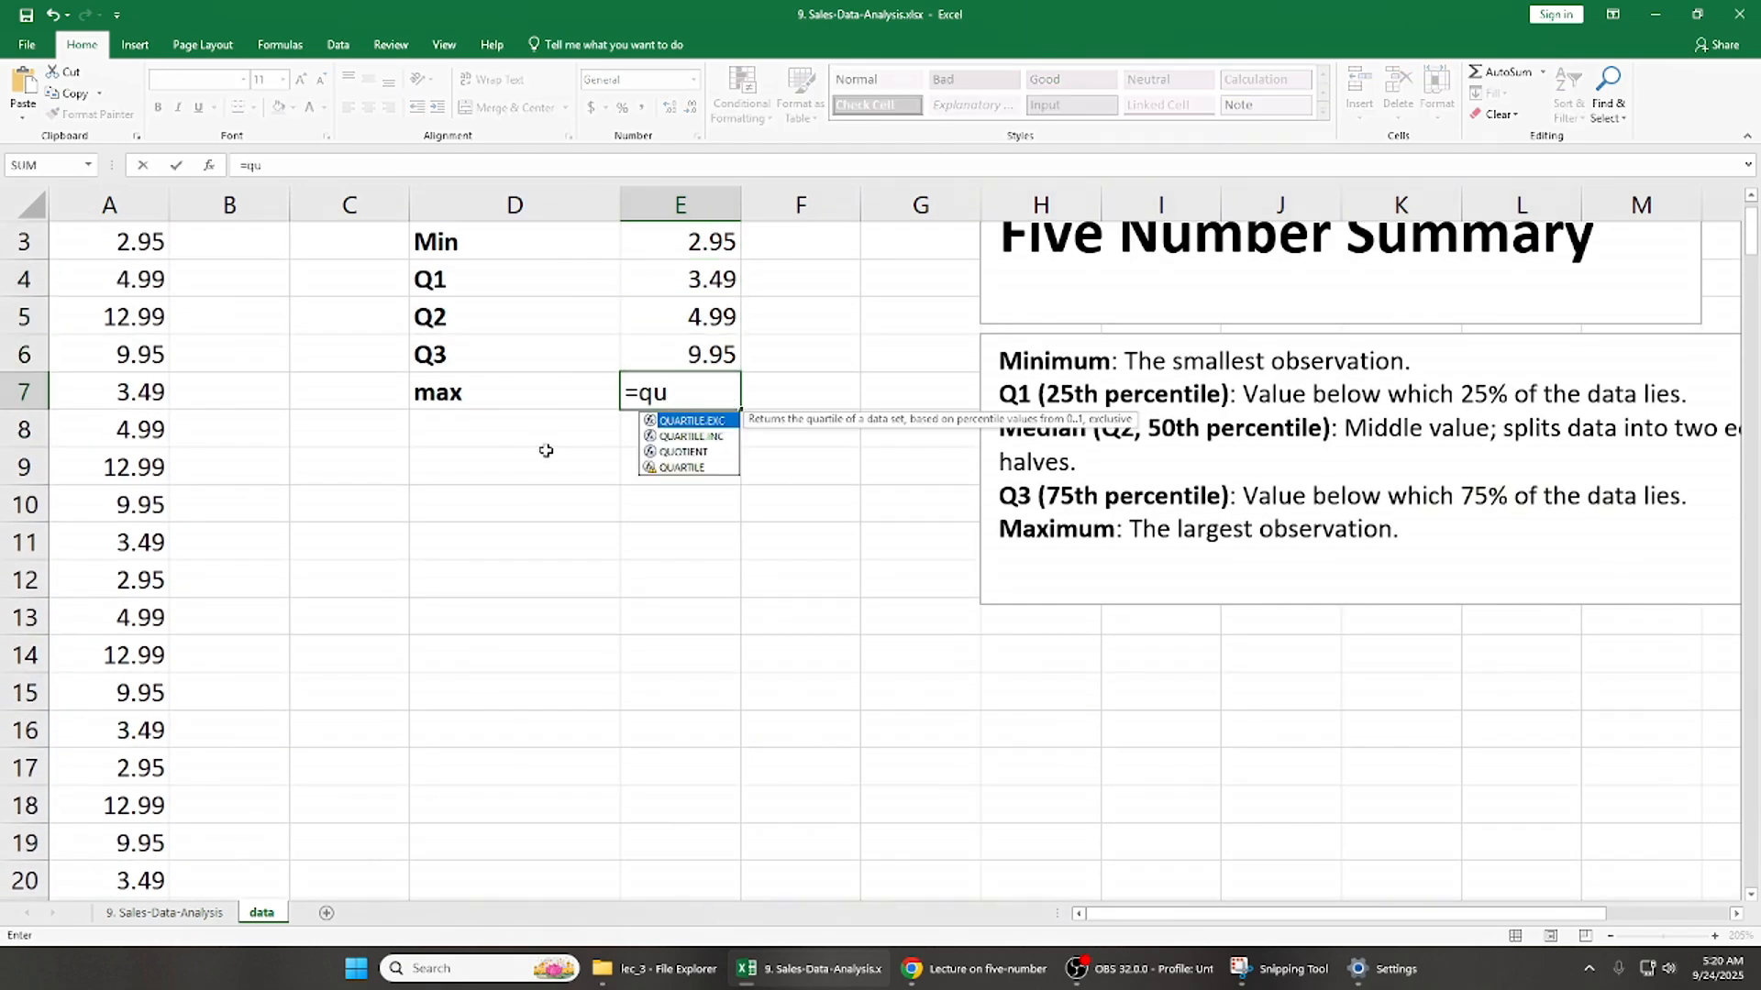
double_click(712, 437)
left_click(144, 326)
key("ctrl+Up")
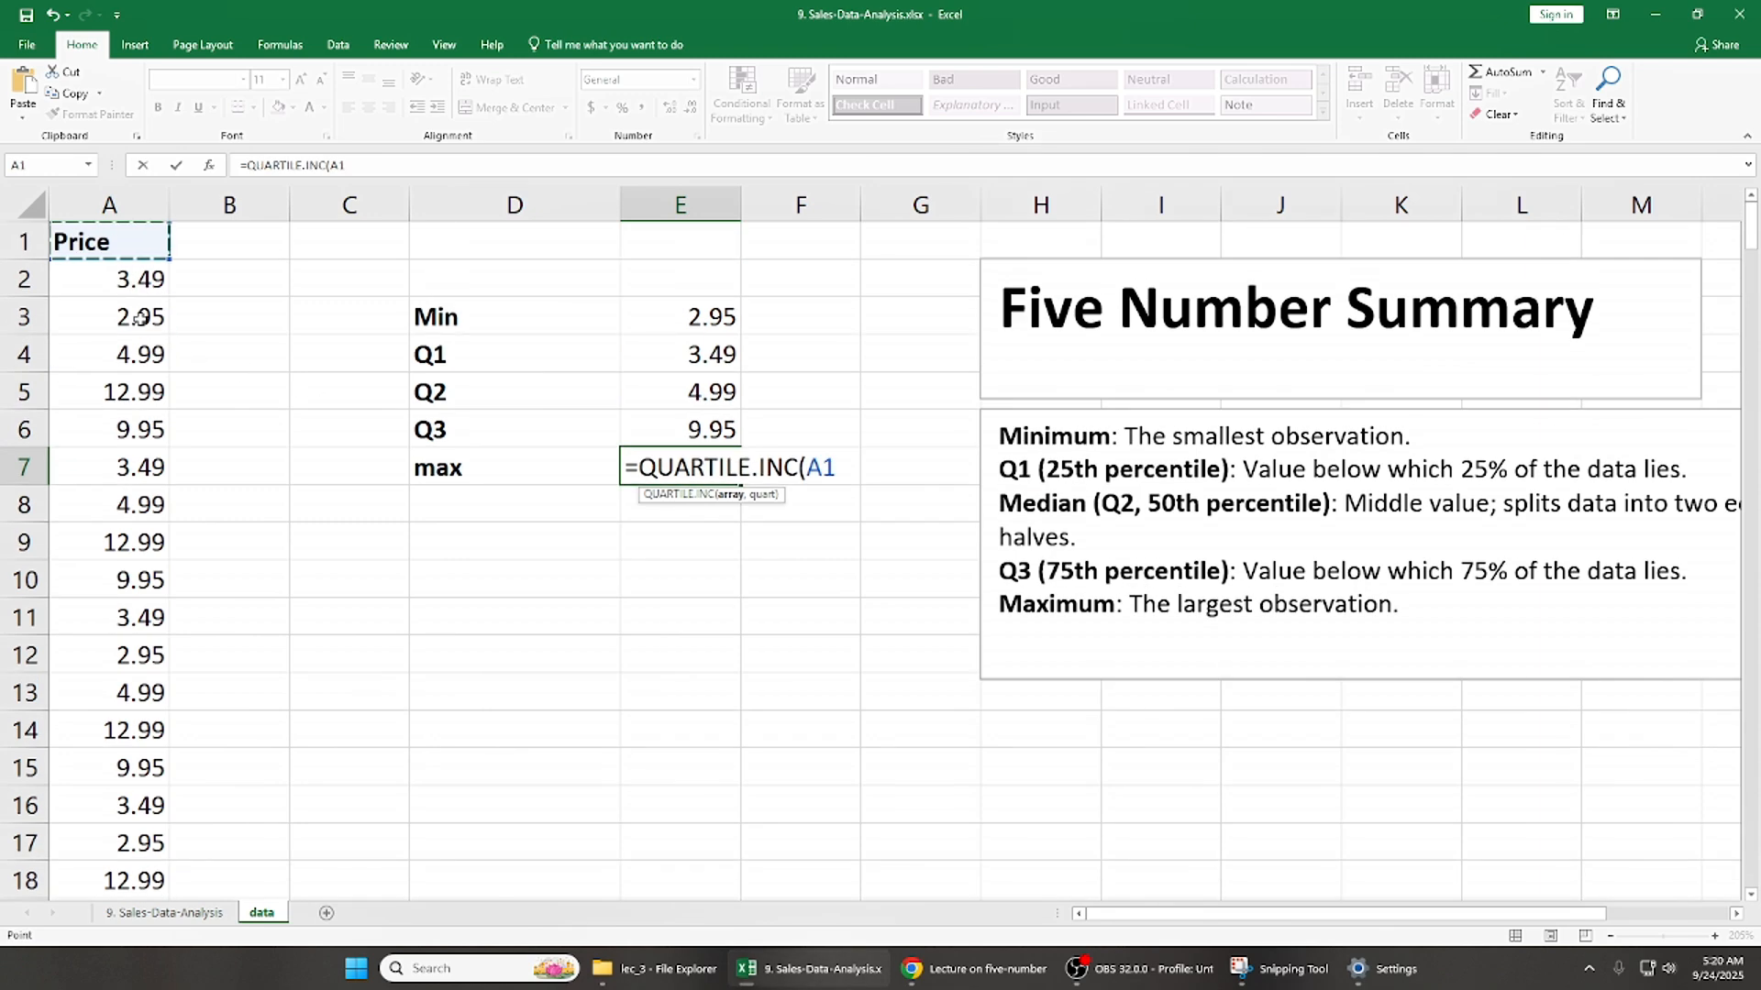
key("ctrl+shift+Down")
type(",")
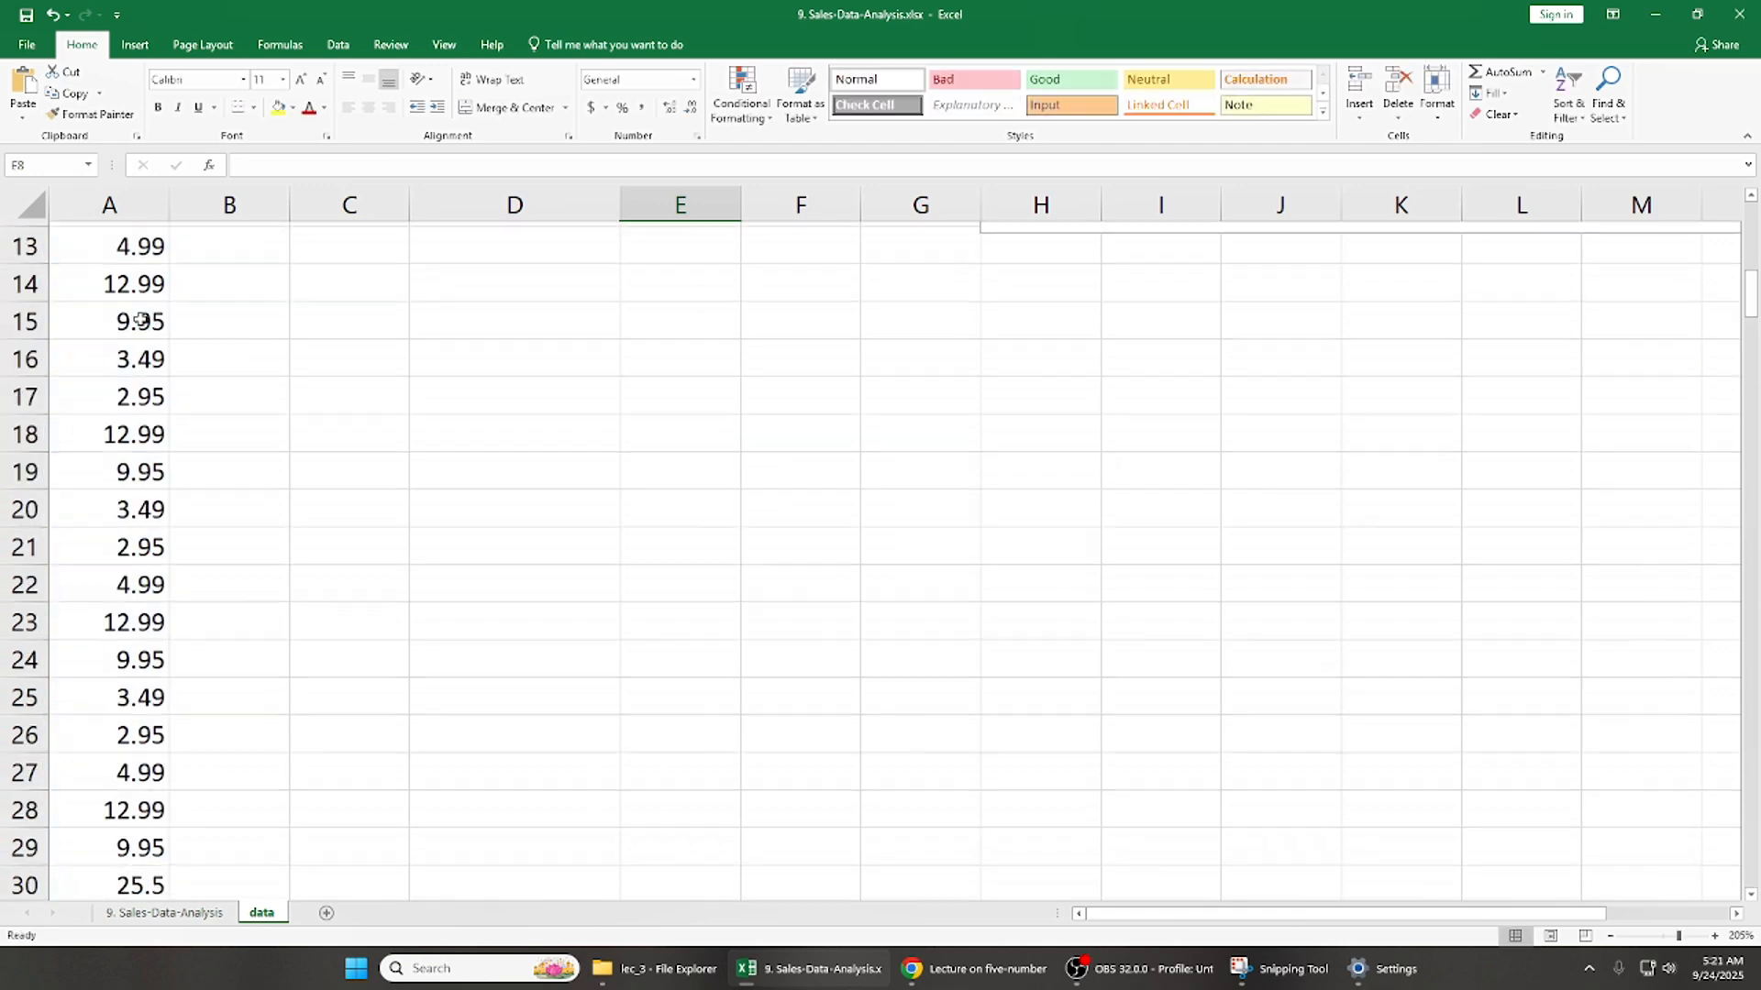
- Examine the completed five-number summary in D3:E7, going through the minimum, quartiles and maximum
scroll(137, 318, "up", 4)
key("Left")
key("Left")
key("shift+Right")
key("Right")
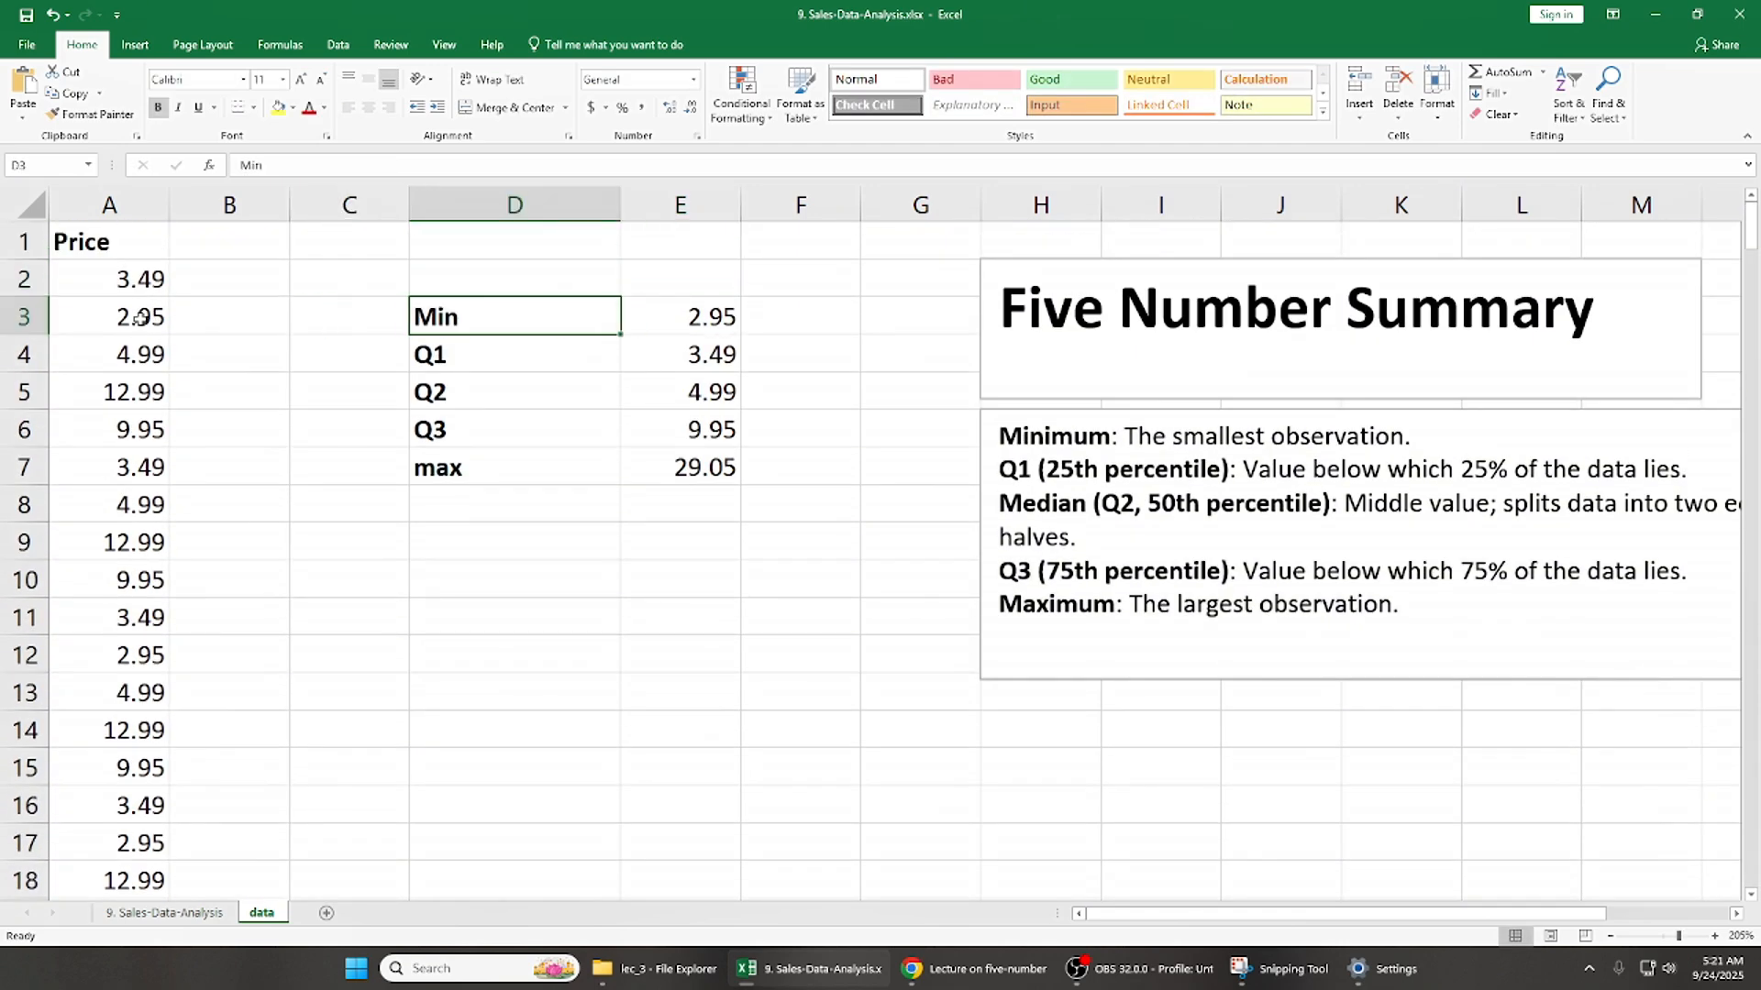
key("Left")
key("Right")
key("Down")
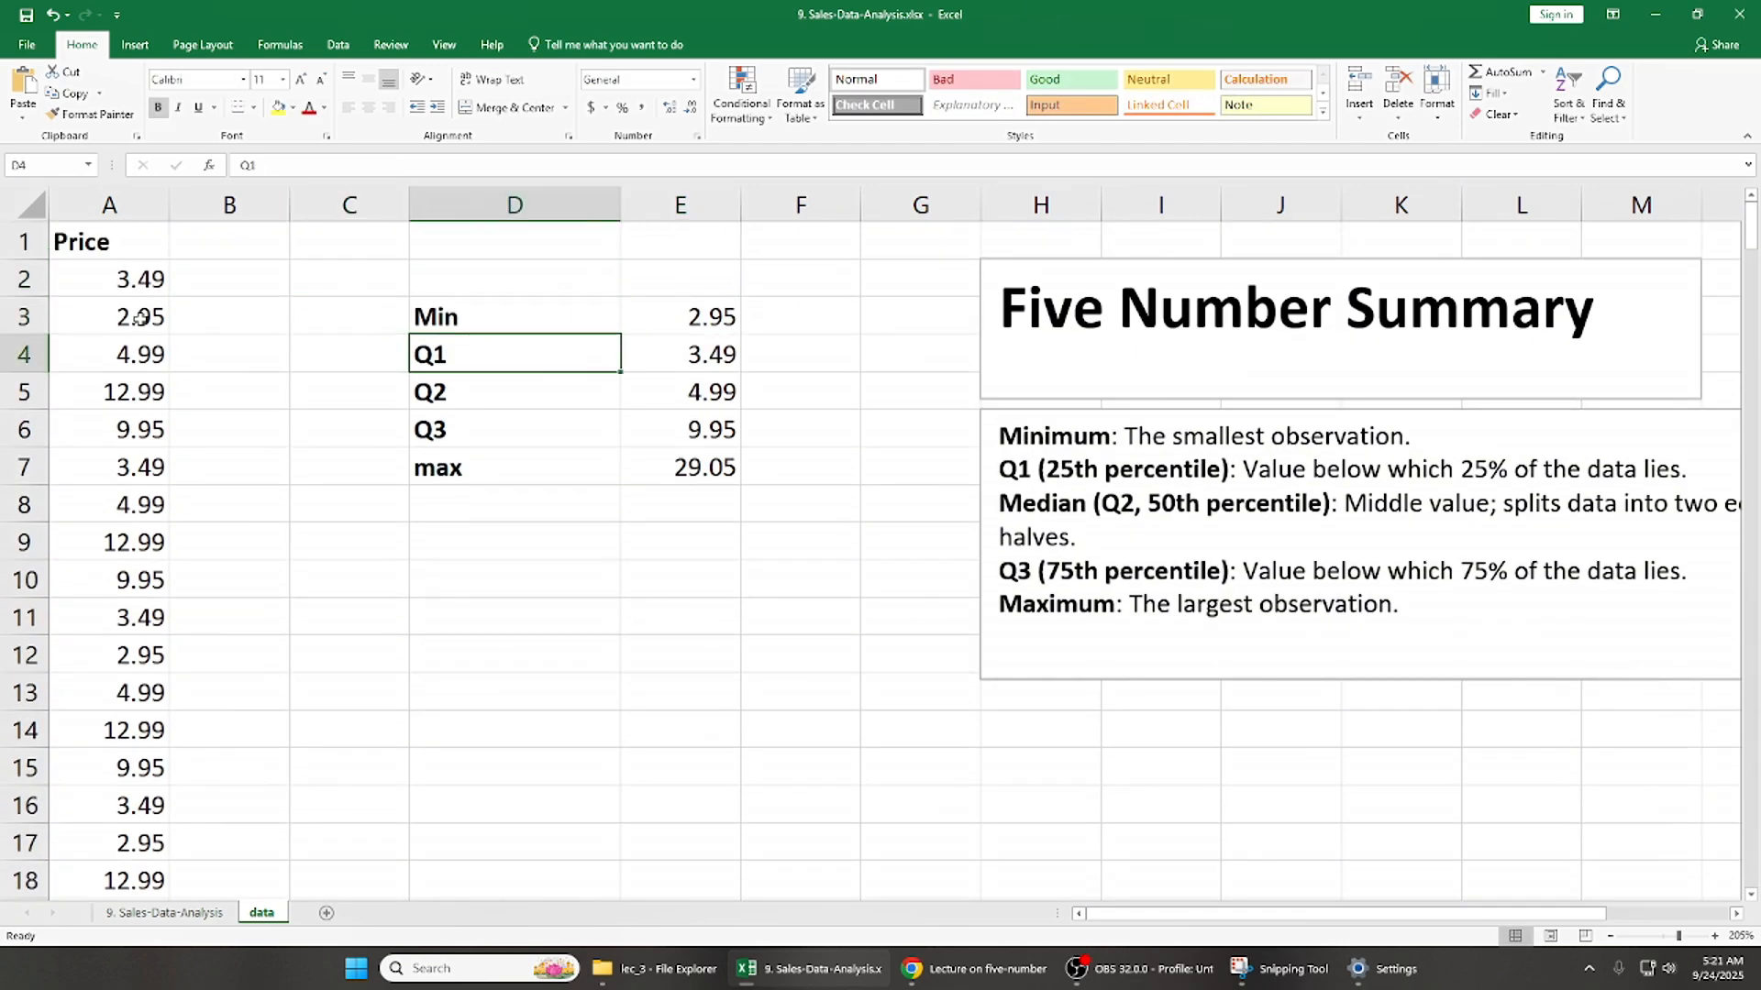
key("Down")
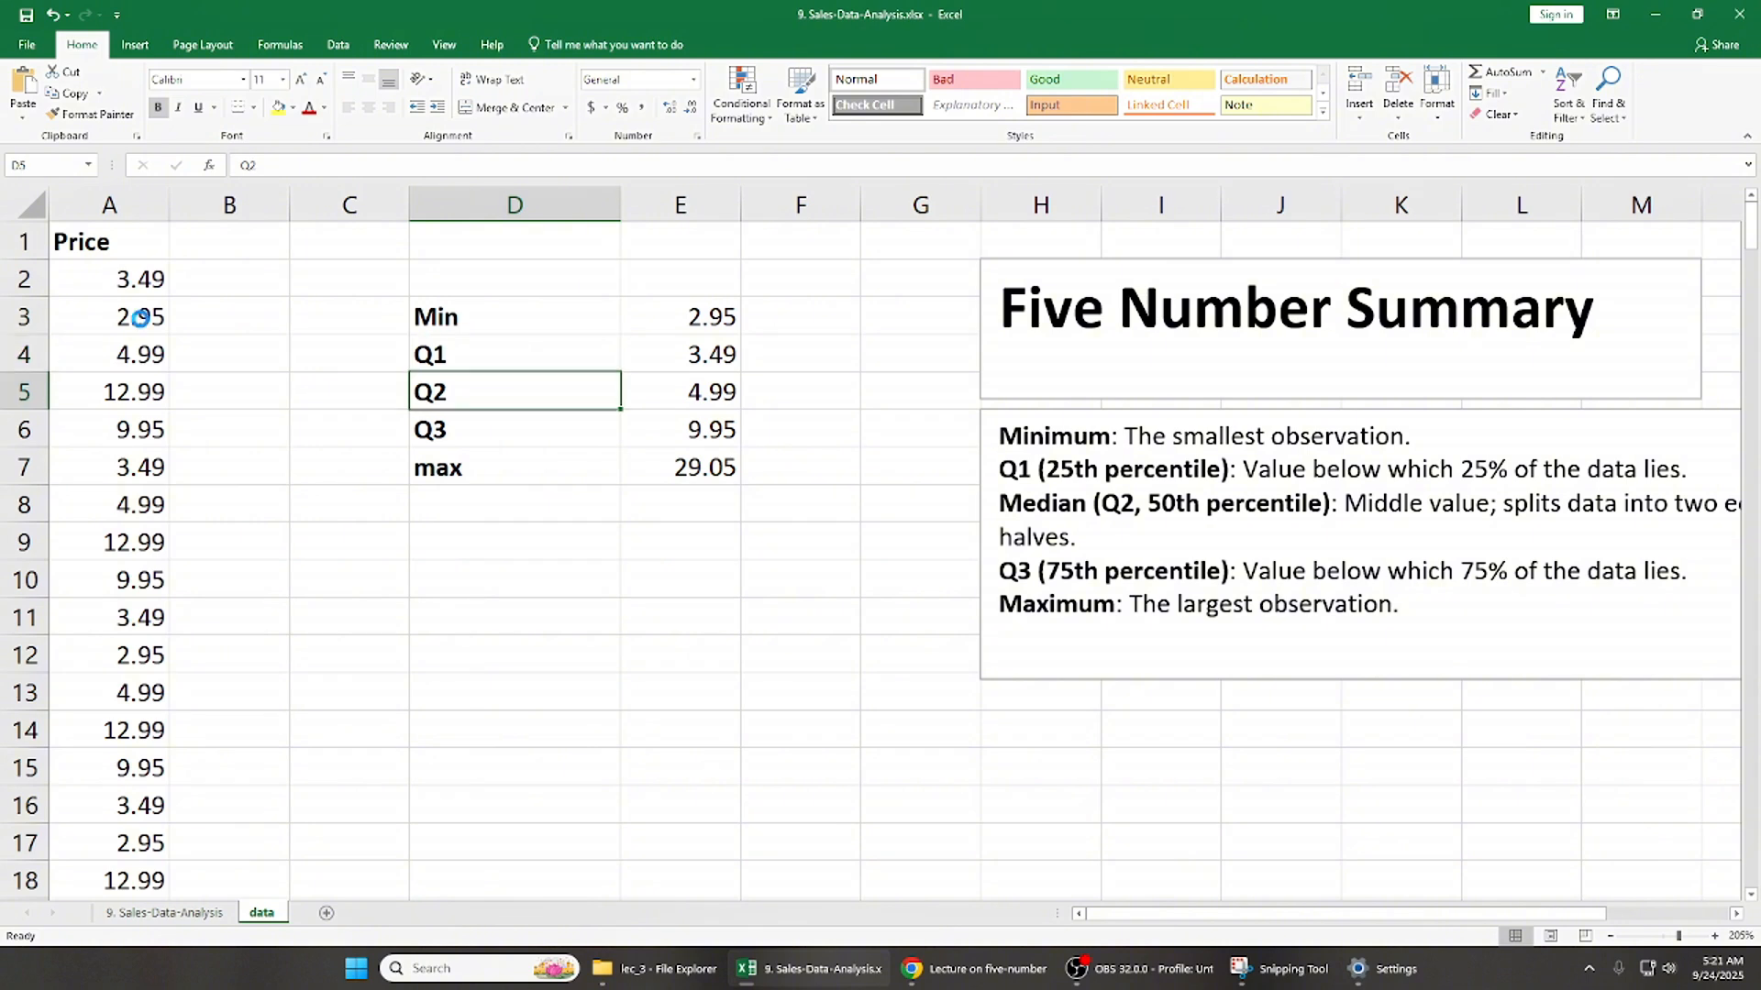
key("Down")
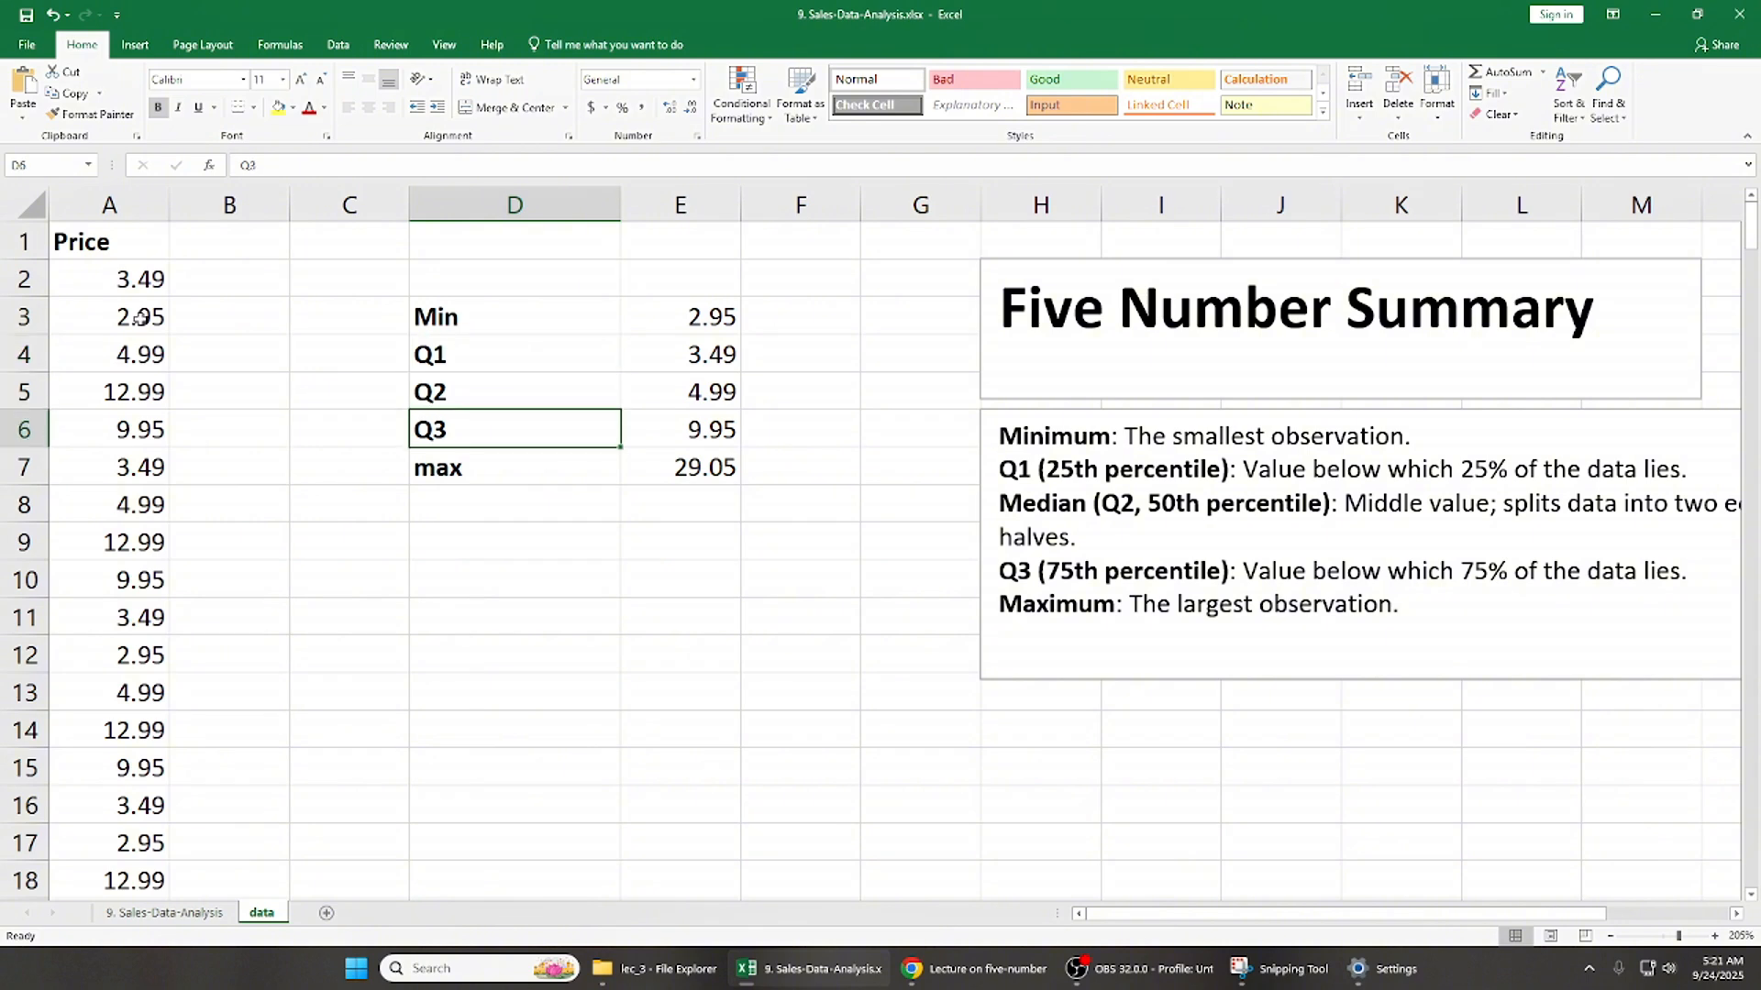
key("Down")
key("Up")
key("Up")
key("Up")
key("Up")
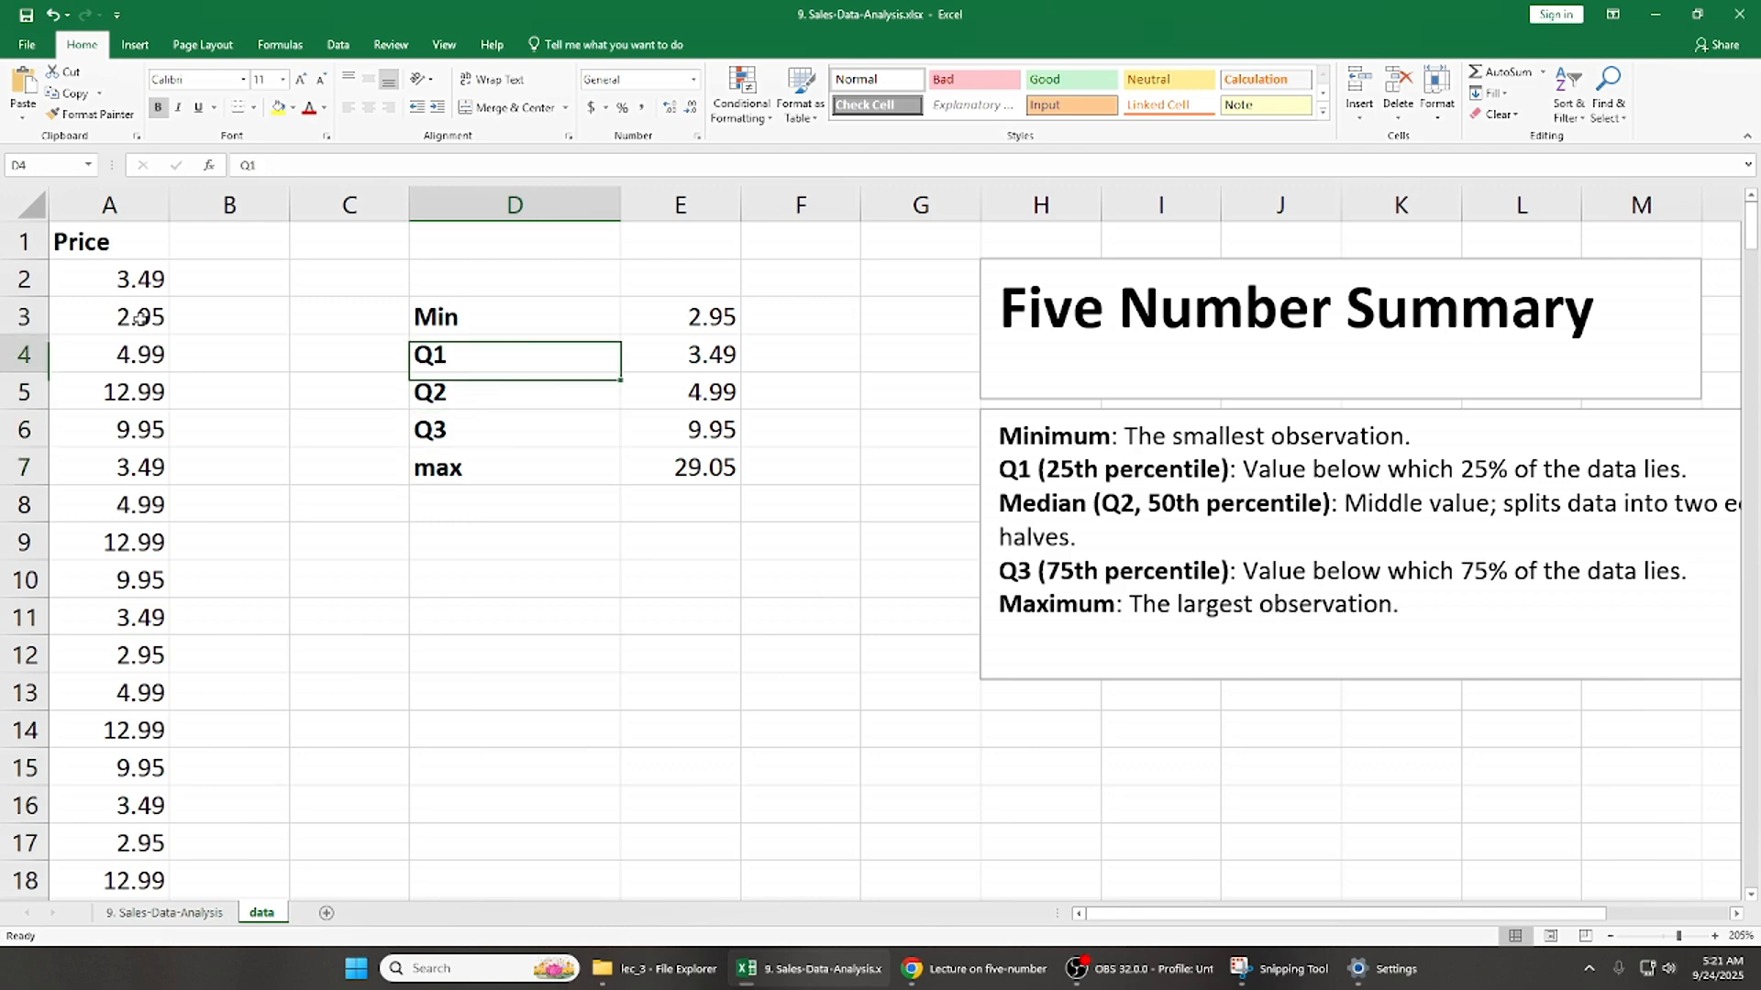
key("shift+Right")
key("shift+Down")
key("shift+Down")
key("shift+Down")
key("shift+Down")
left_click(479, 313)
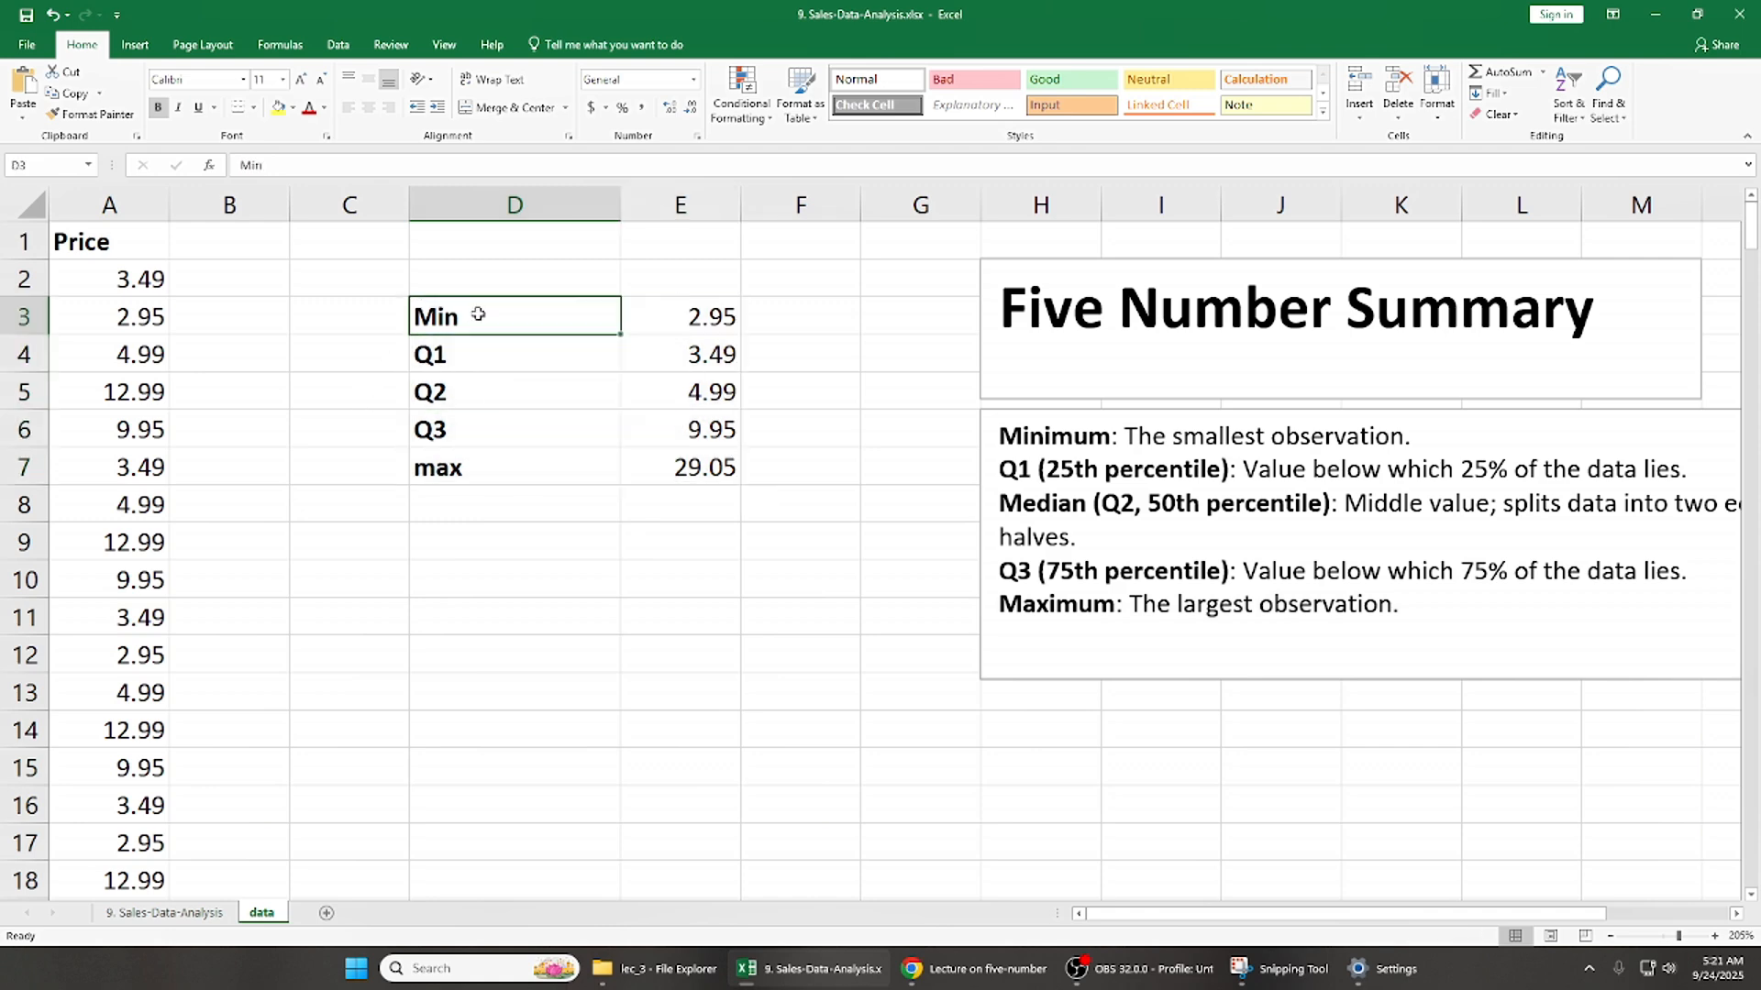
key("shift+Right")
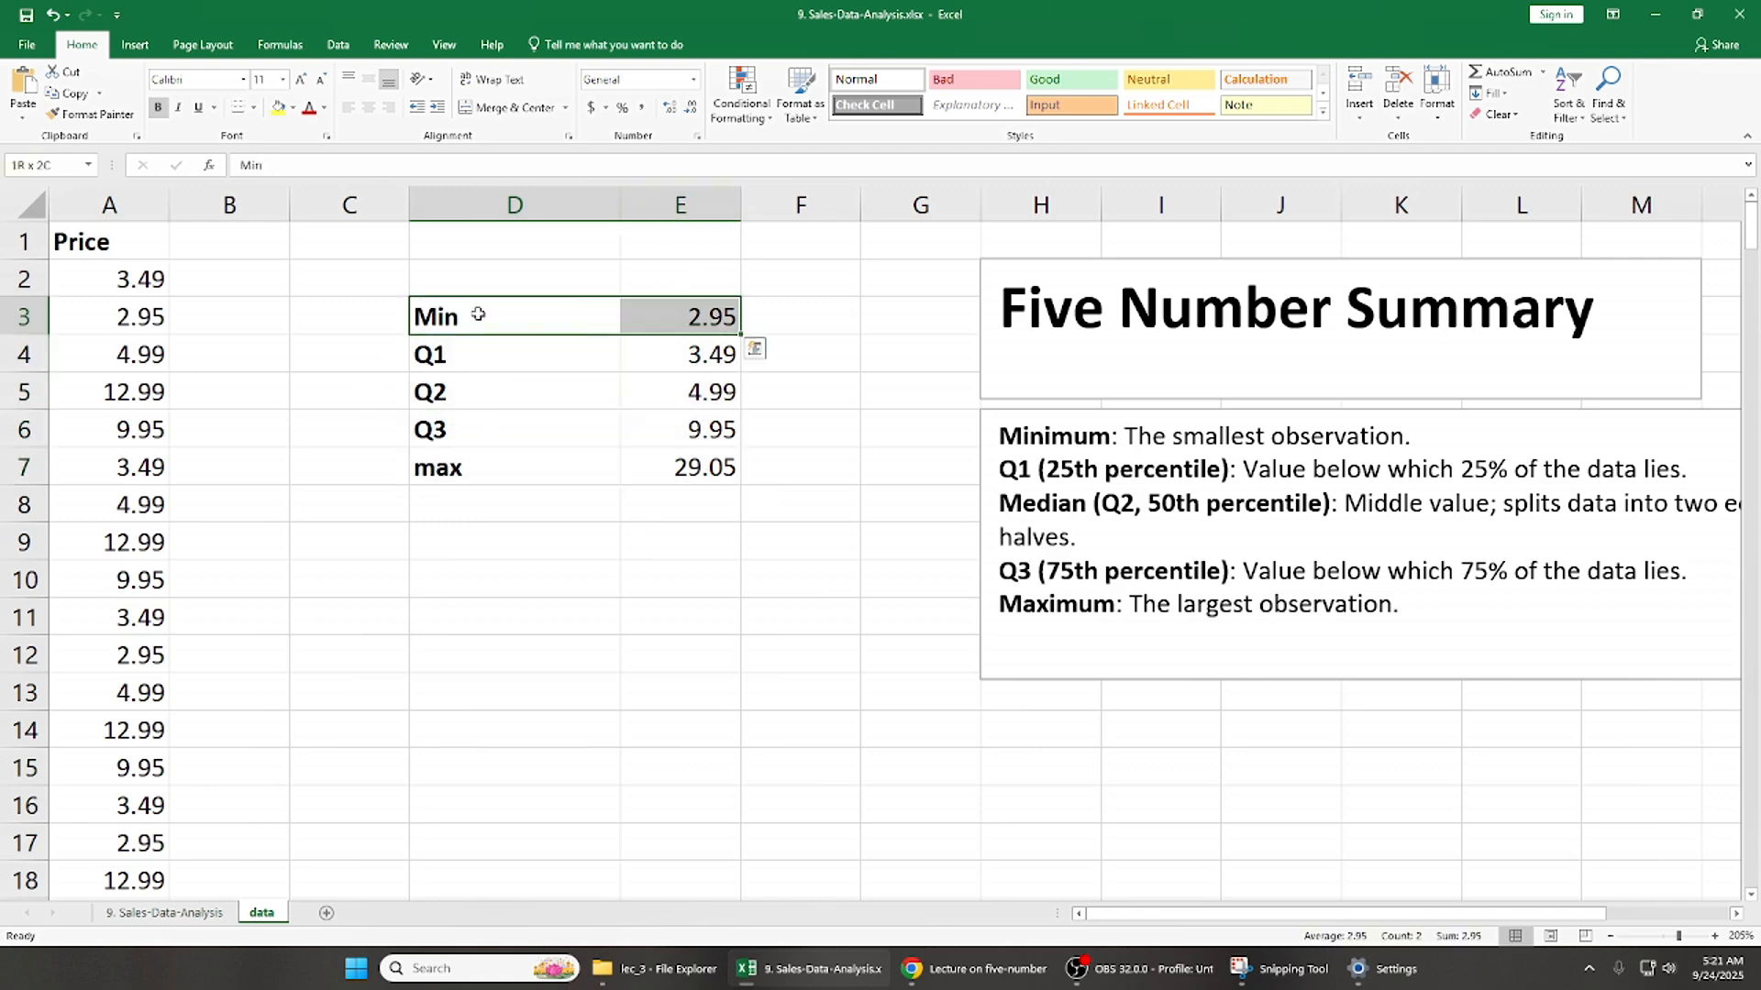
key("Left")
key("Right")
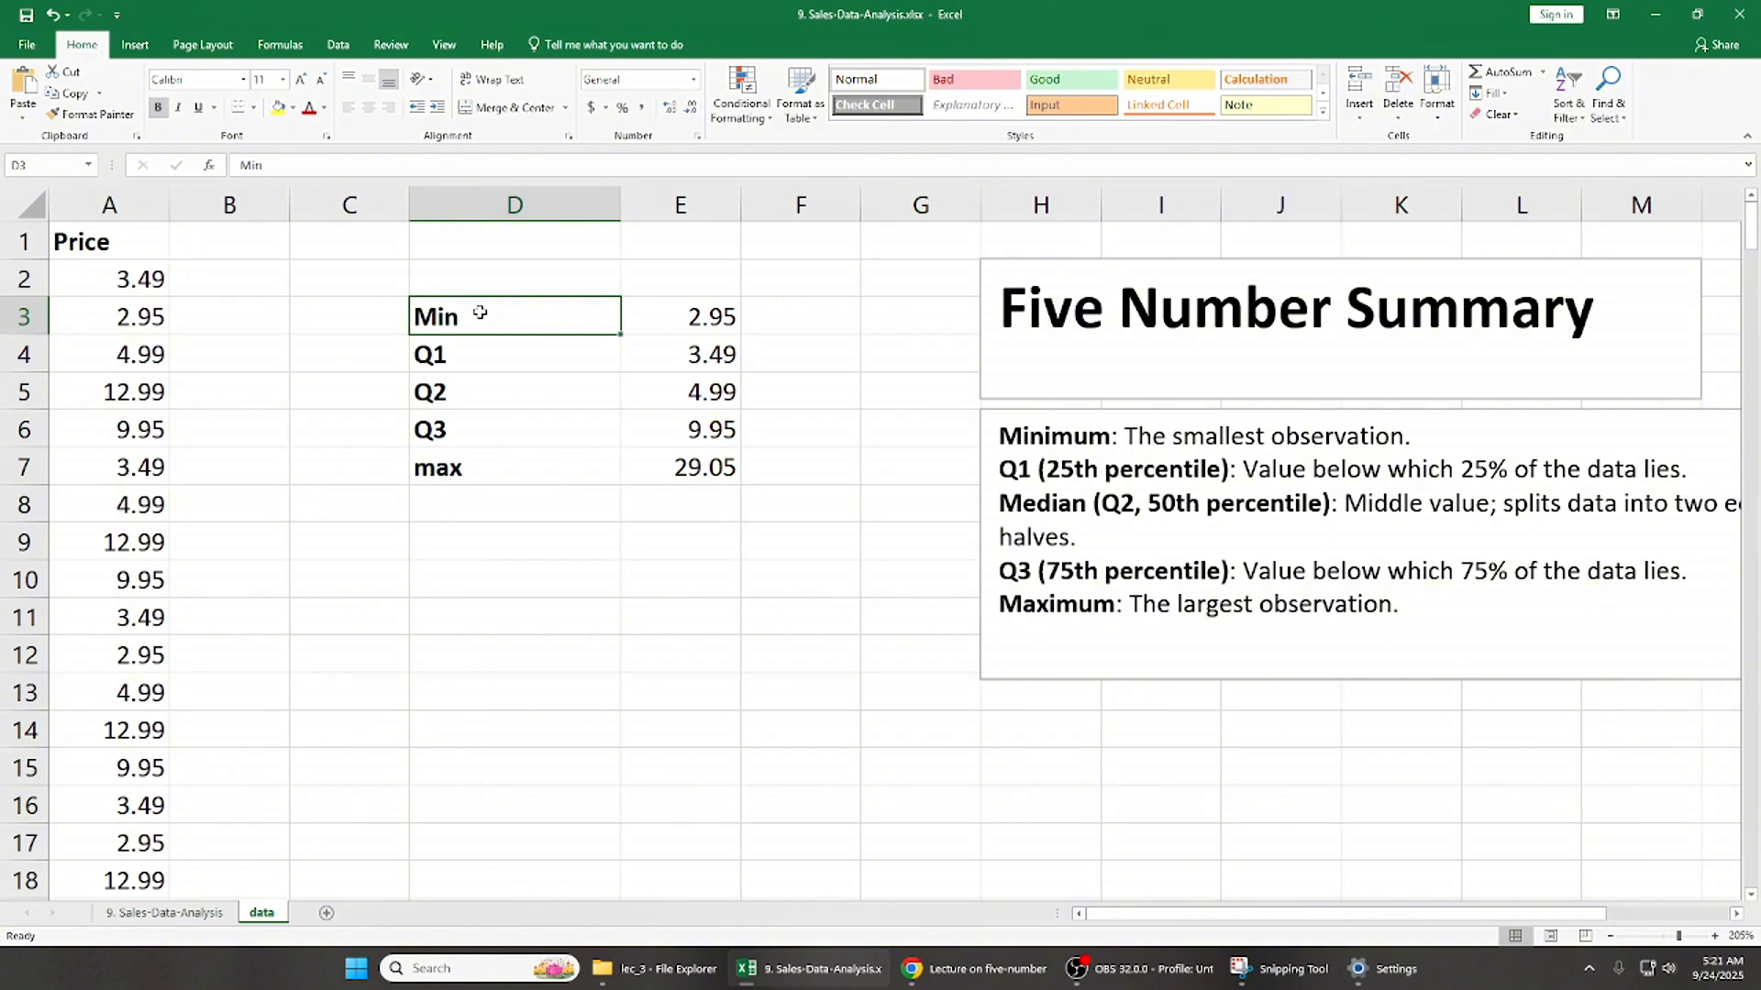
key("Down")
key("Down")
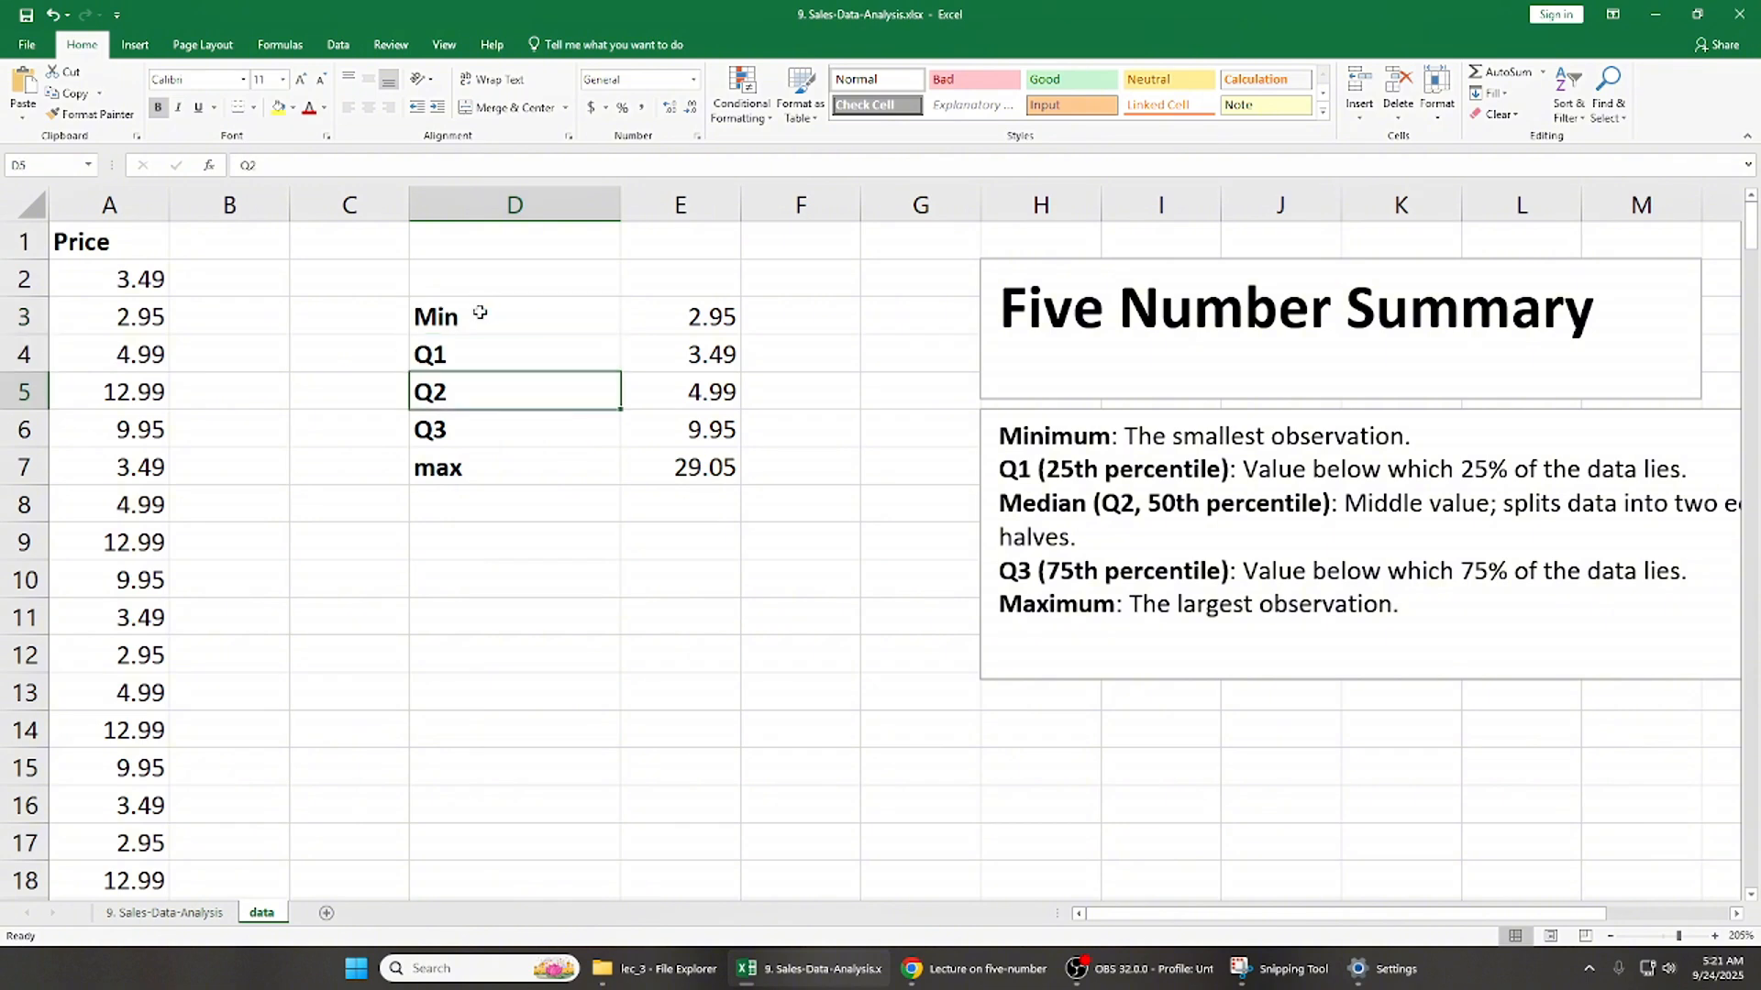
key("Down")
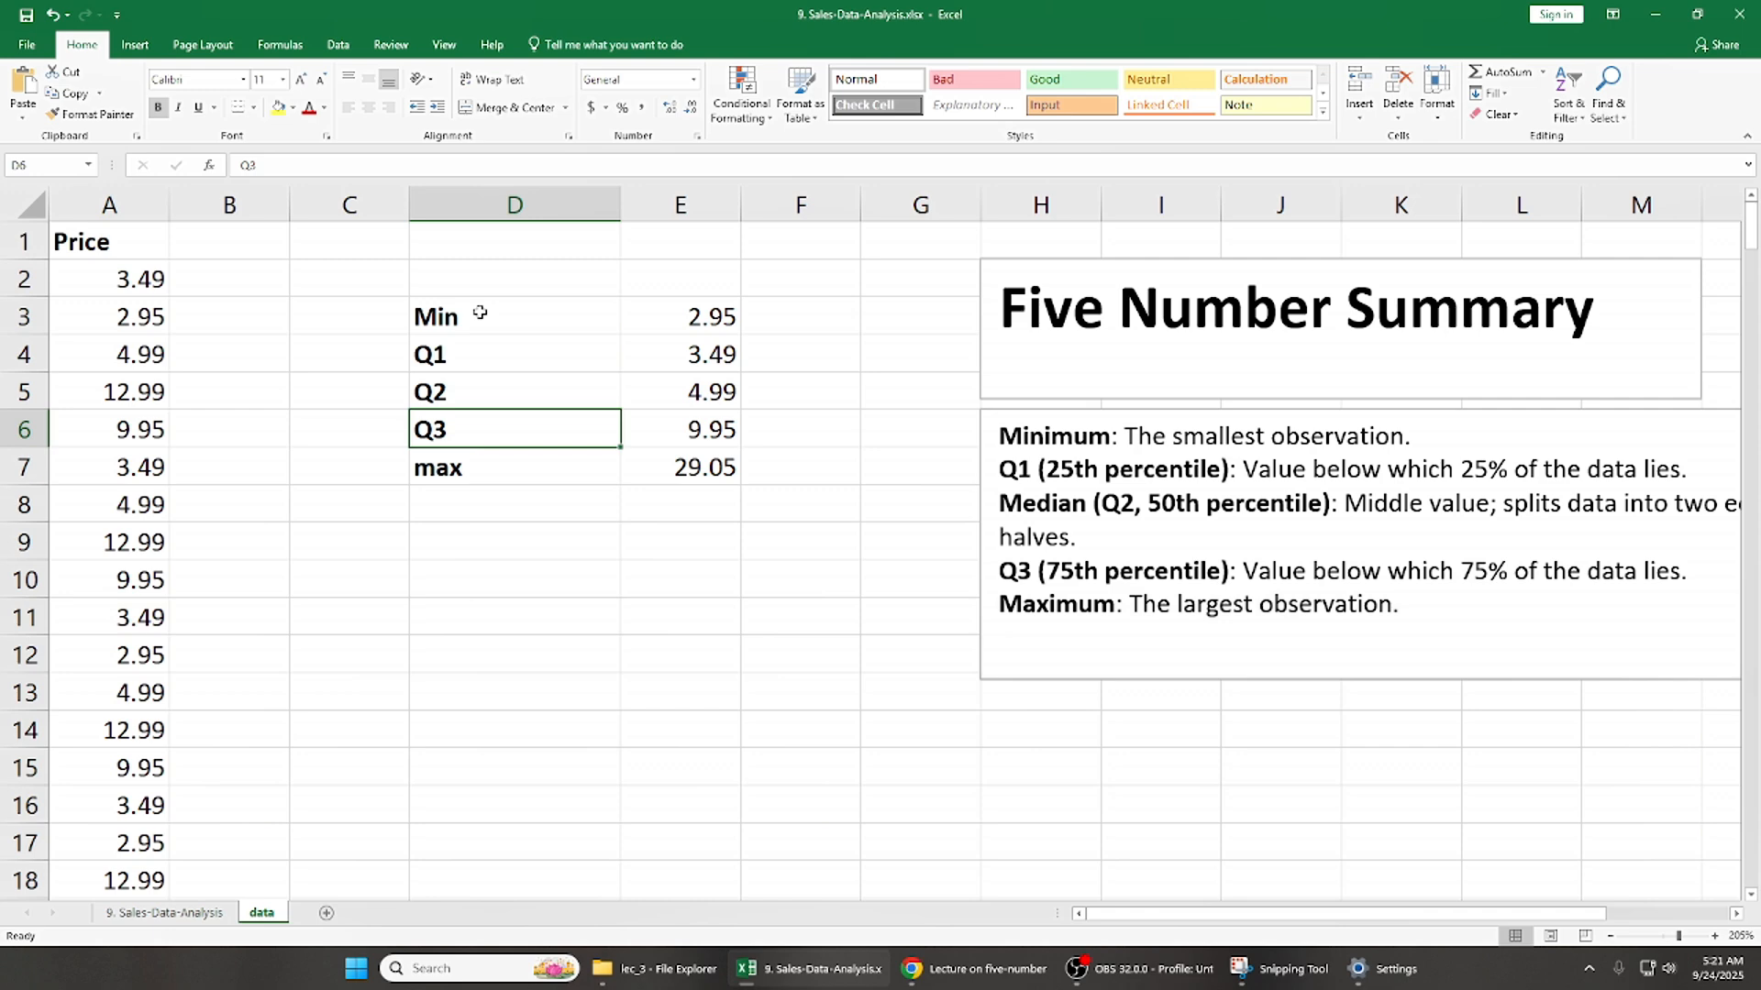
key("Left")
key("Right")
key("Right")
key("Up")
key("Left")
key("Up")
key("Up")
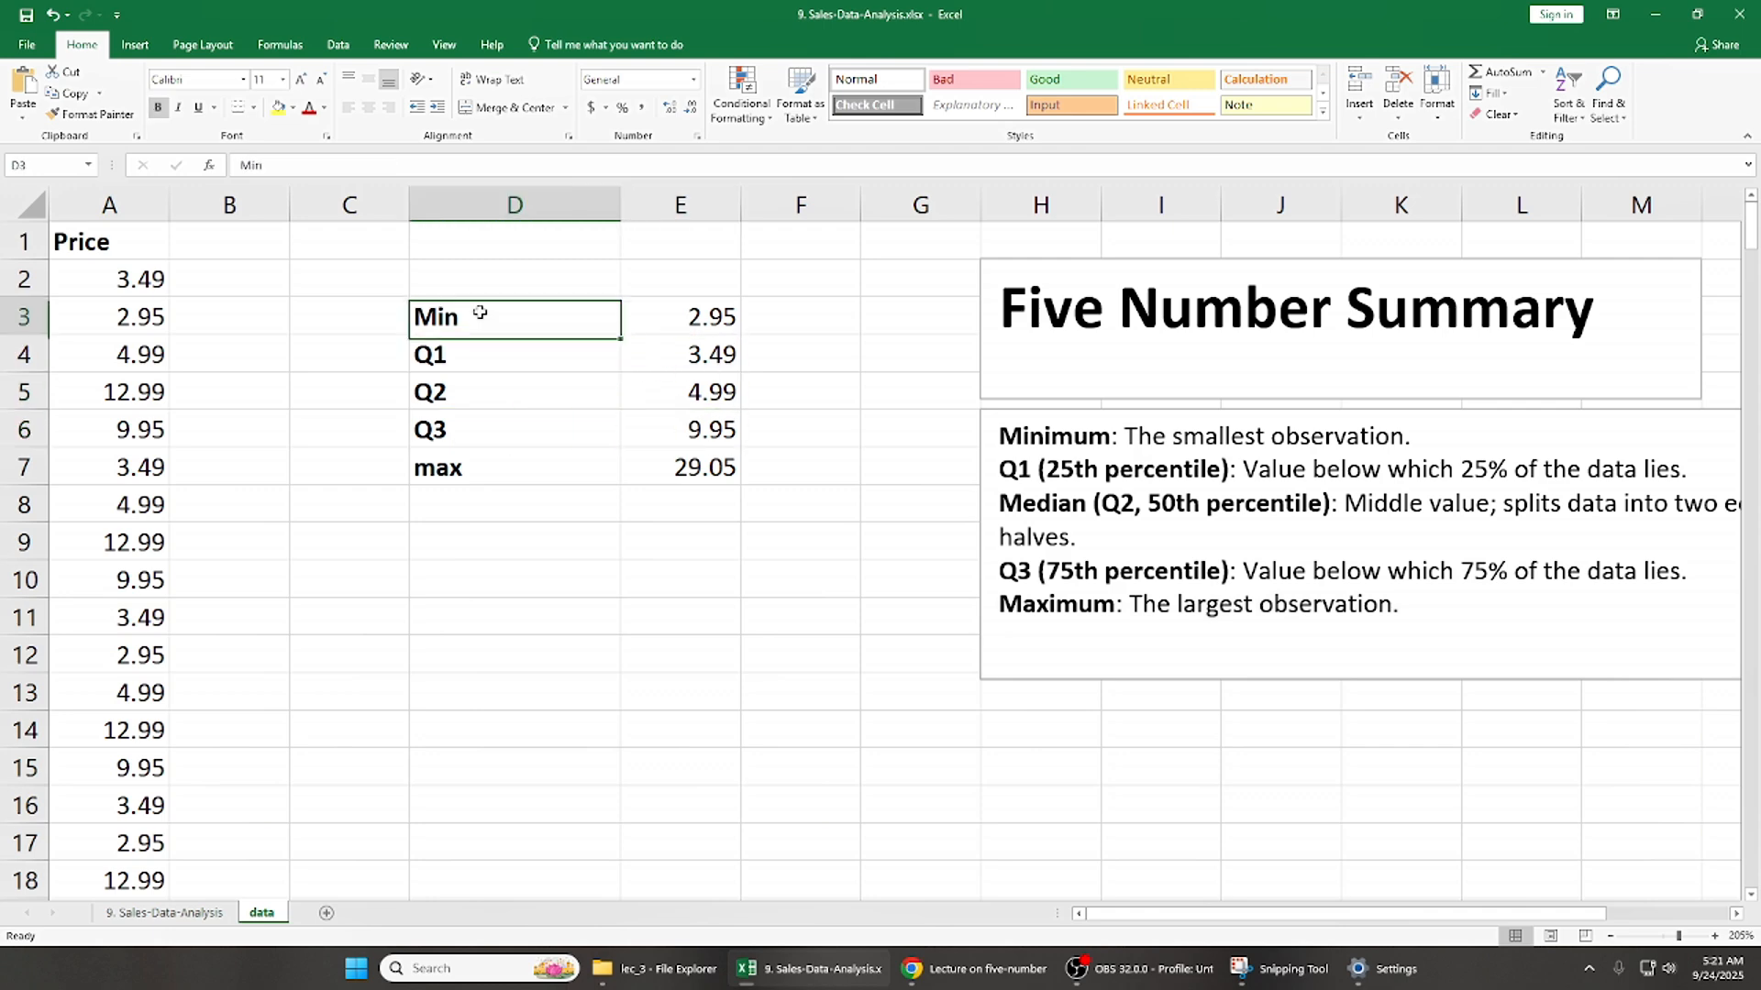
key("shift+Right")
key("shift+Down")
key("shift+Down")
key("shift+Down")
key("shift+Down")
key("Up")
key("Down")
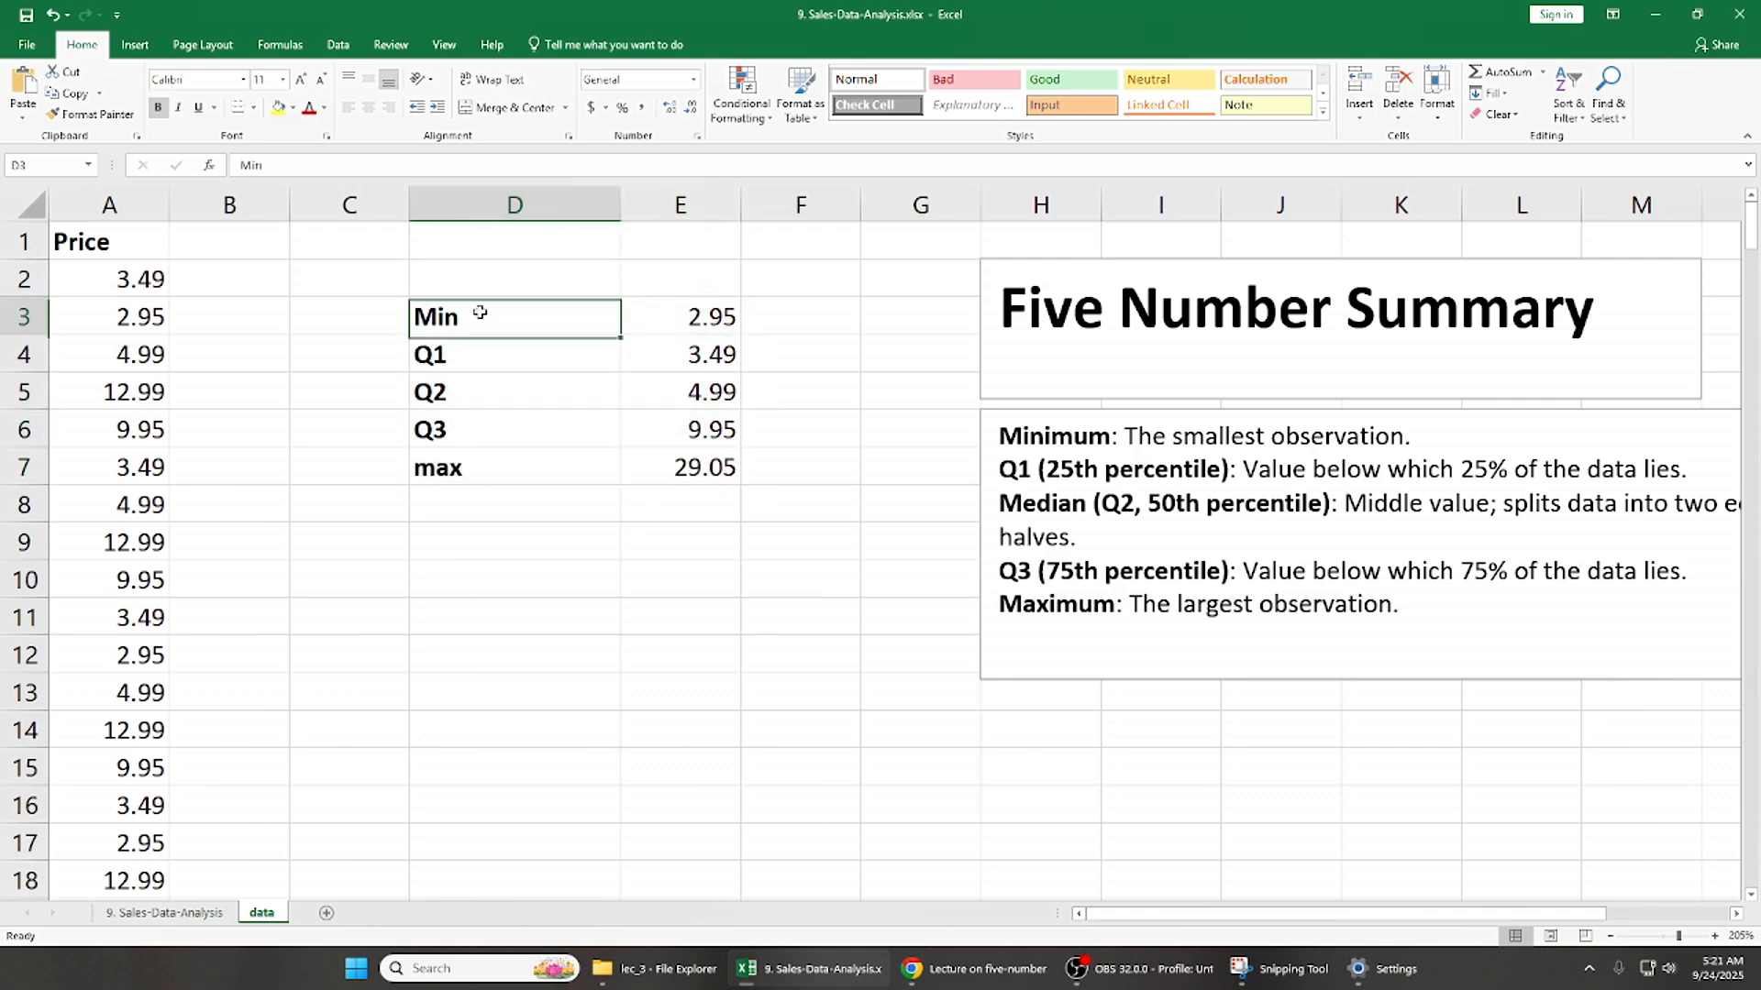
key("shift+Right")
key("shift+Down")
key("shift+Down")
key("shift+Down")
key("shift+Down")
key("Left")
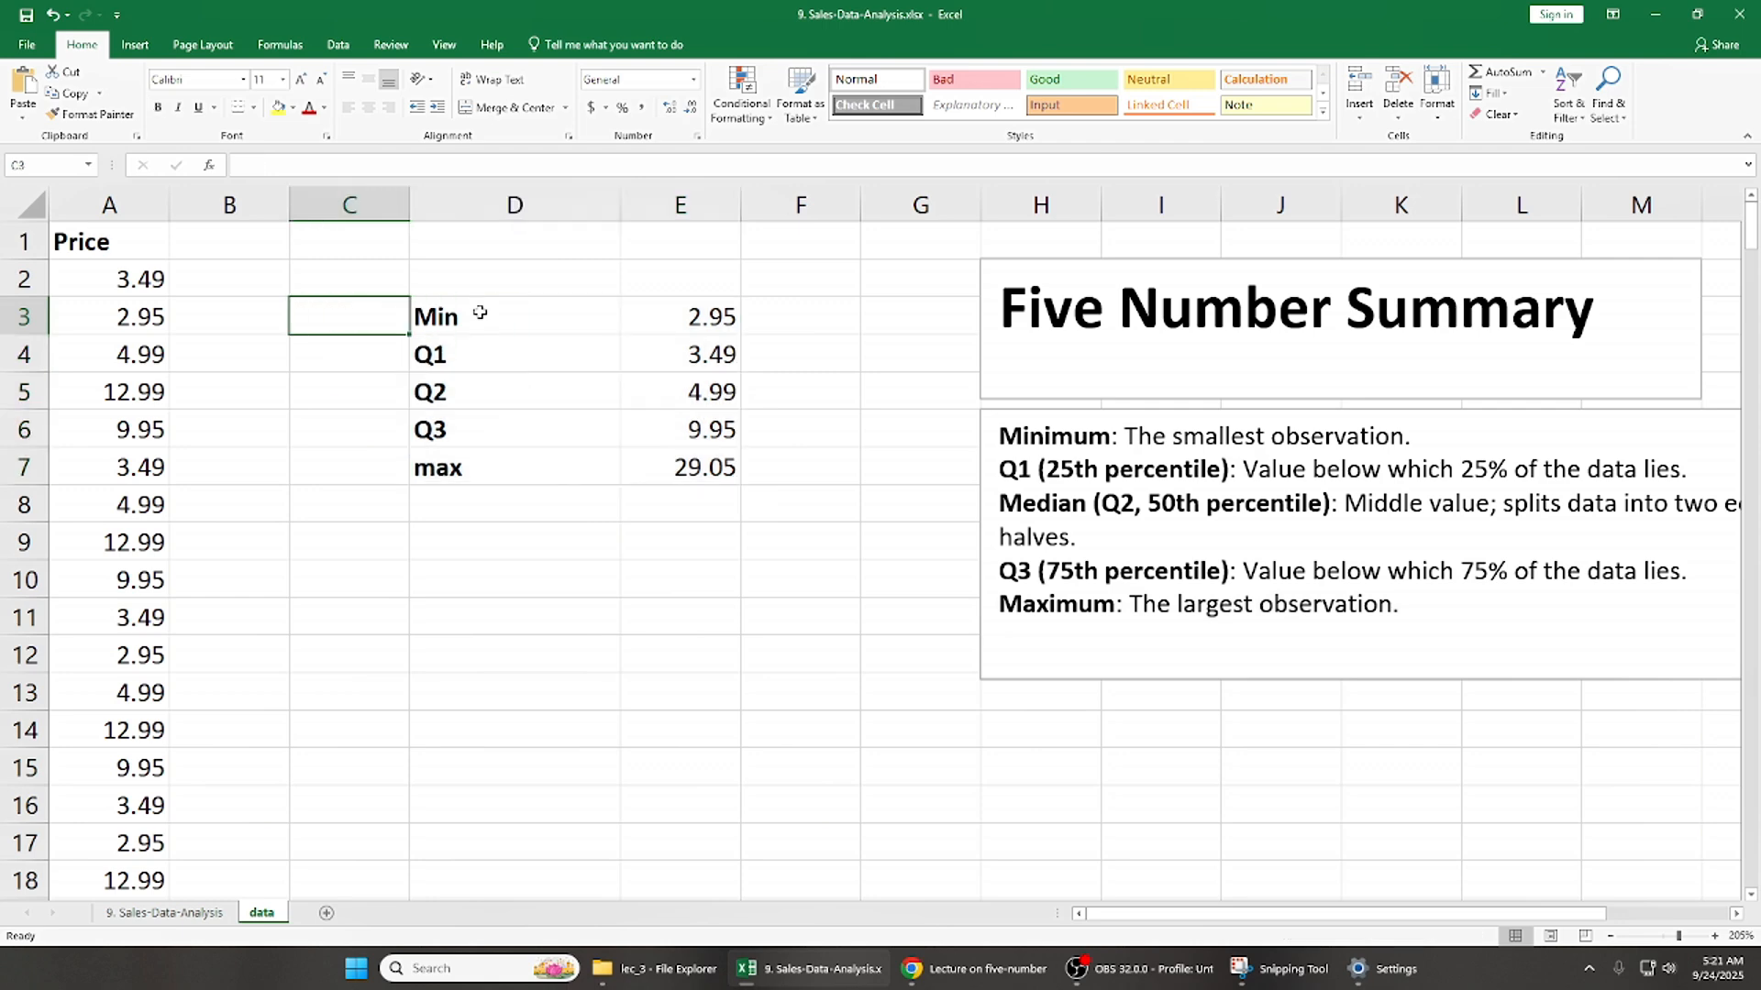
key("Right")
key("shift+Right")
key("shift+Down")
key("shift+Down")
key("shift+Down")
key("shift+Down")
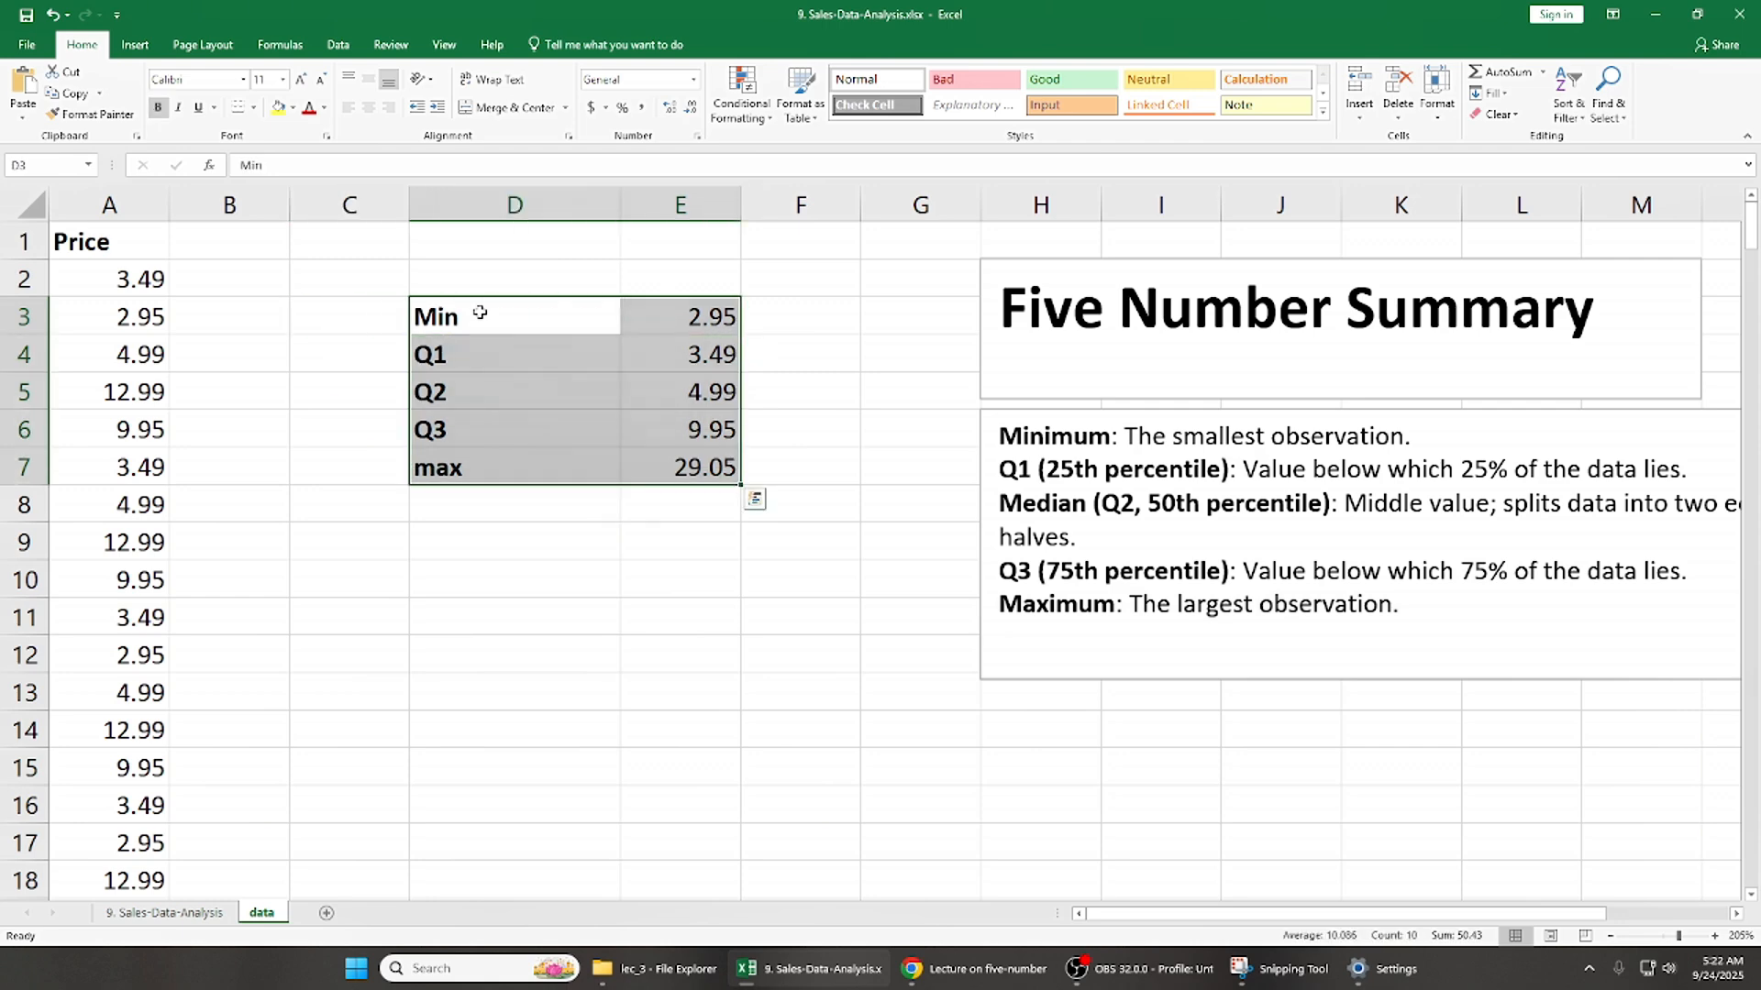
left_click(135, 44)
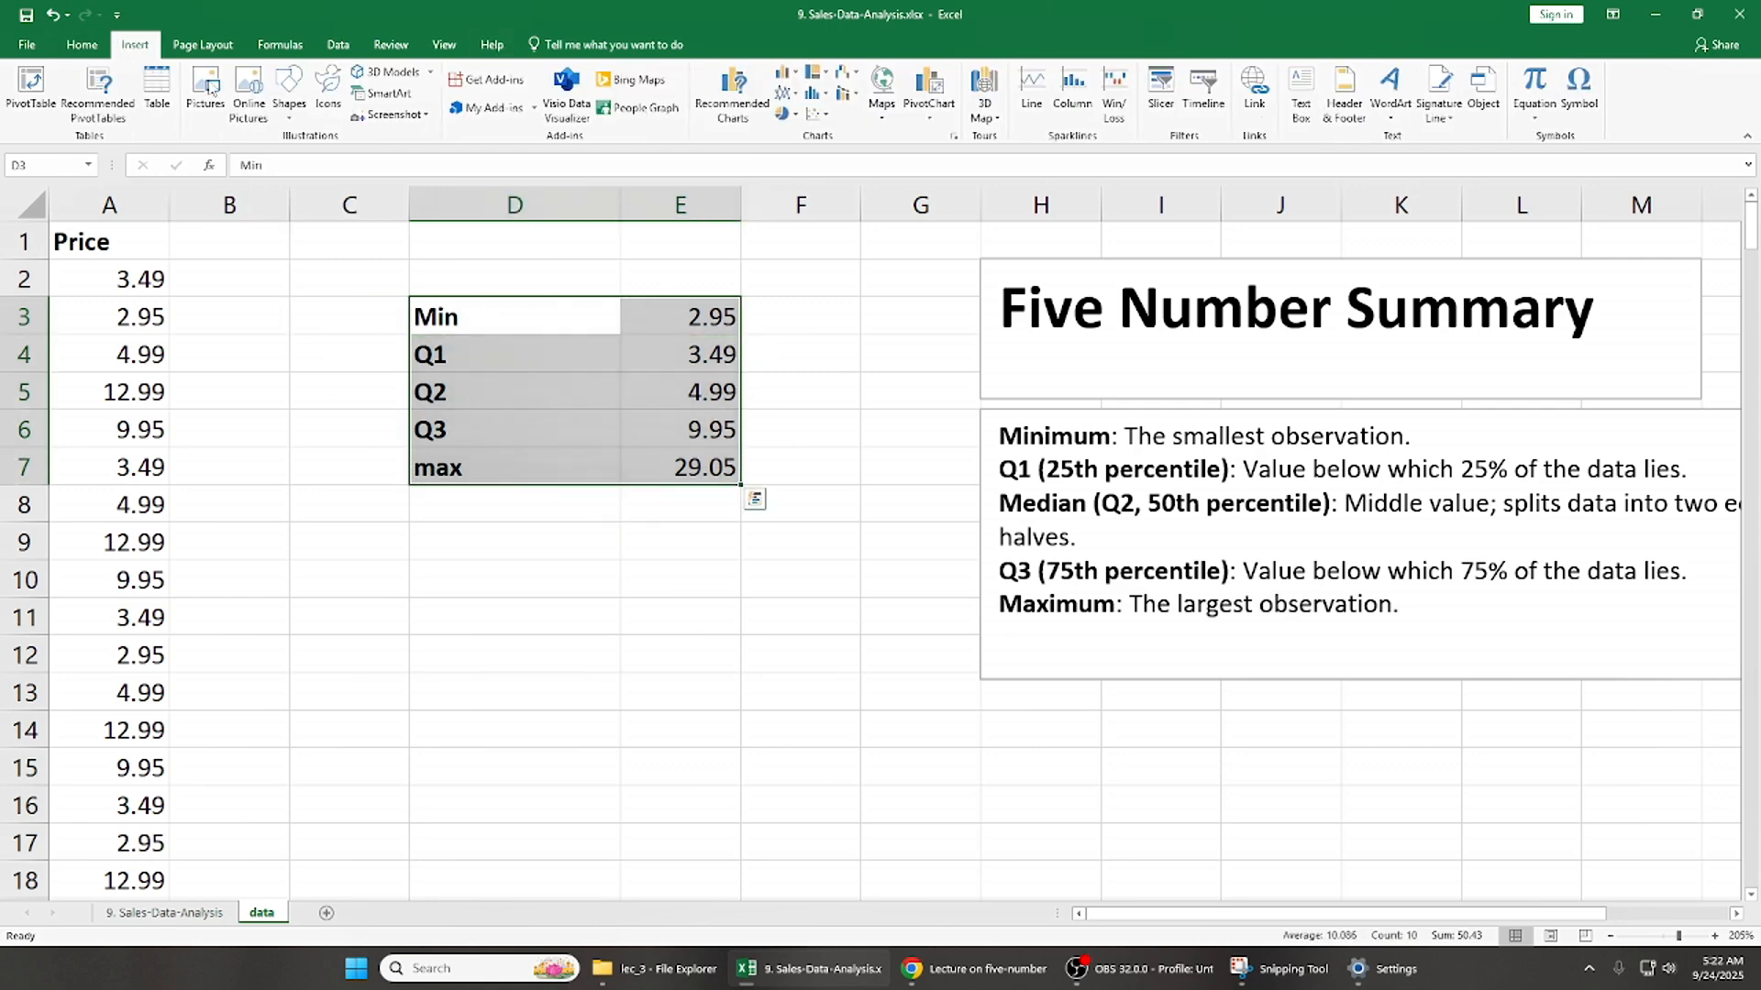
left_click(733, 93)
left_click(1148, 209)
- Insert a Box & Whisker chart based on the Price column data in A1:A255
key("ctrl+Home")
key("ctrl+shift+Down")
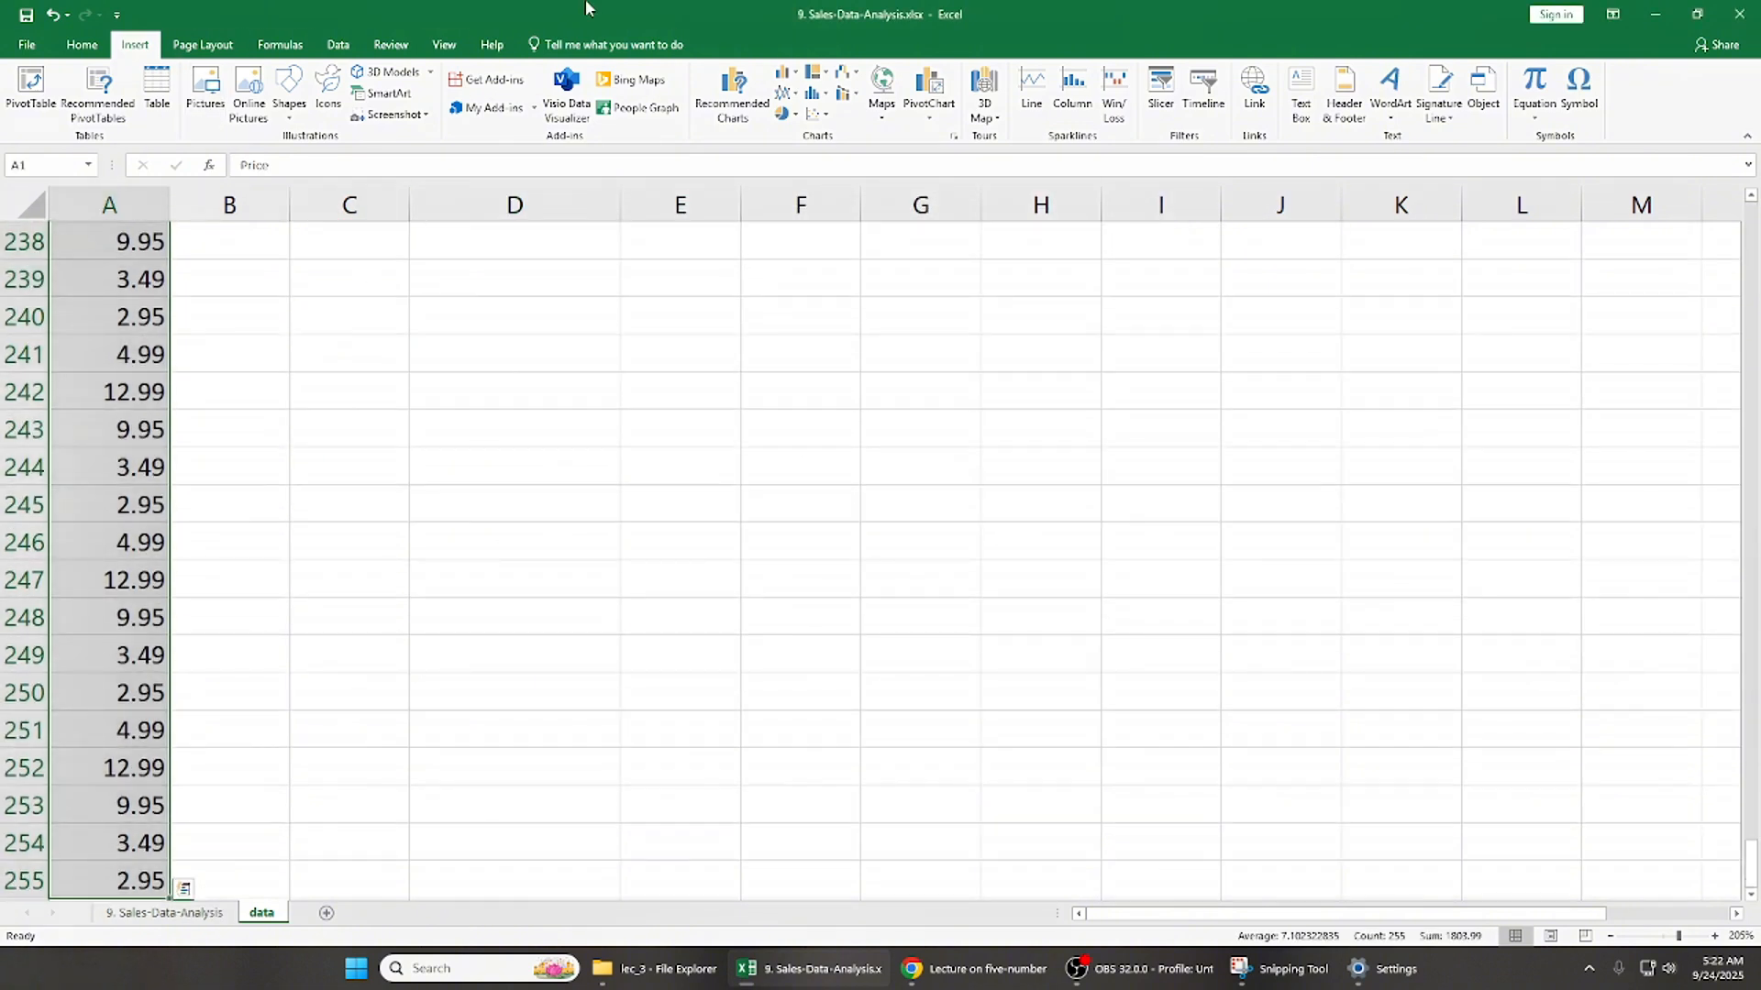
left_click(776, 101)
left_click(740, 241)
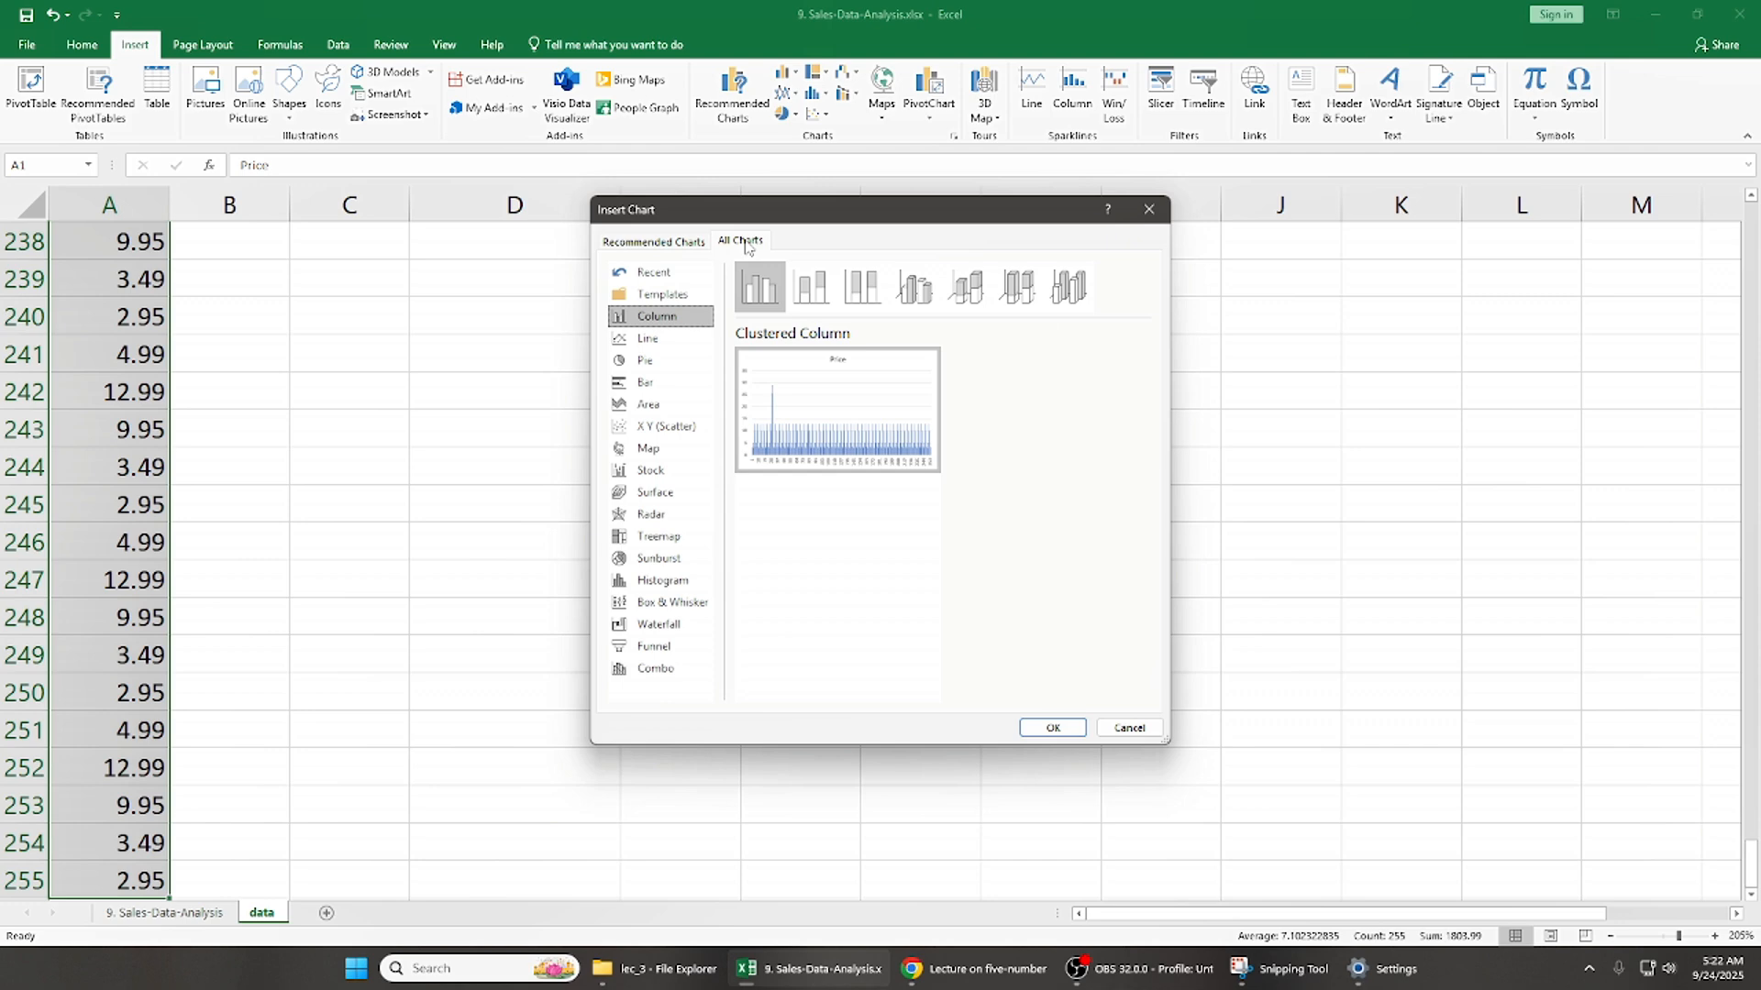
left_click(672, 604)
left_click(1053, 727)
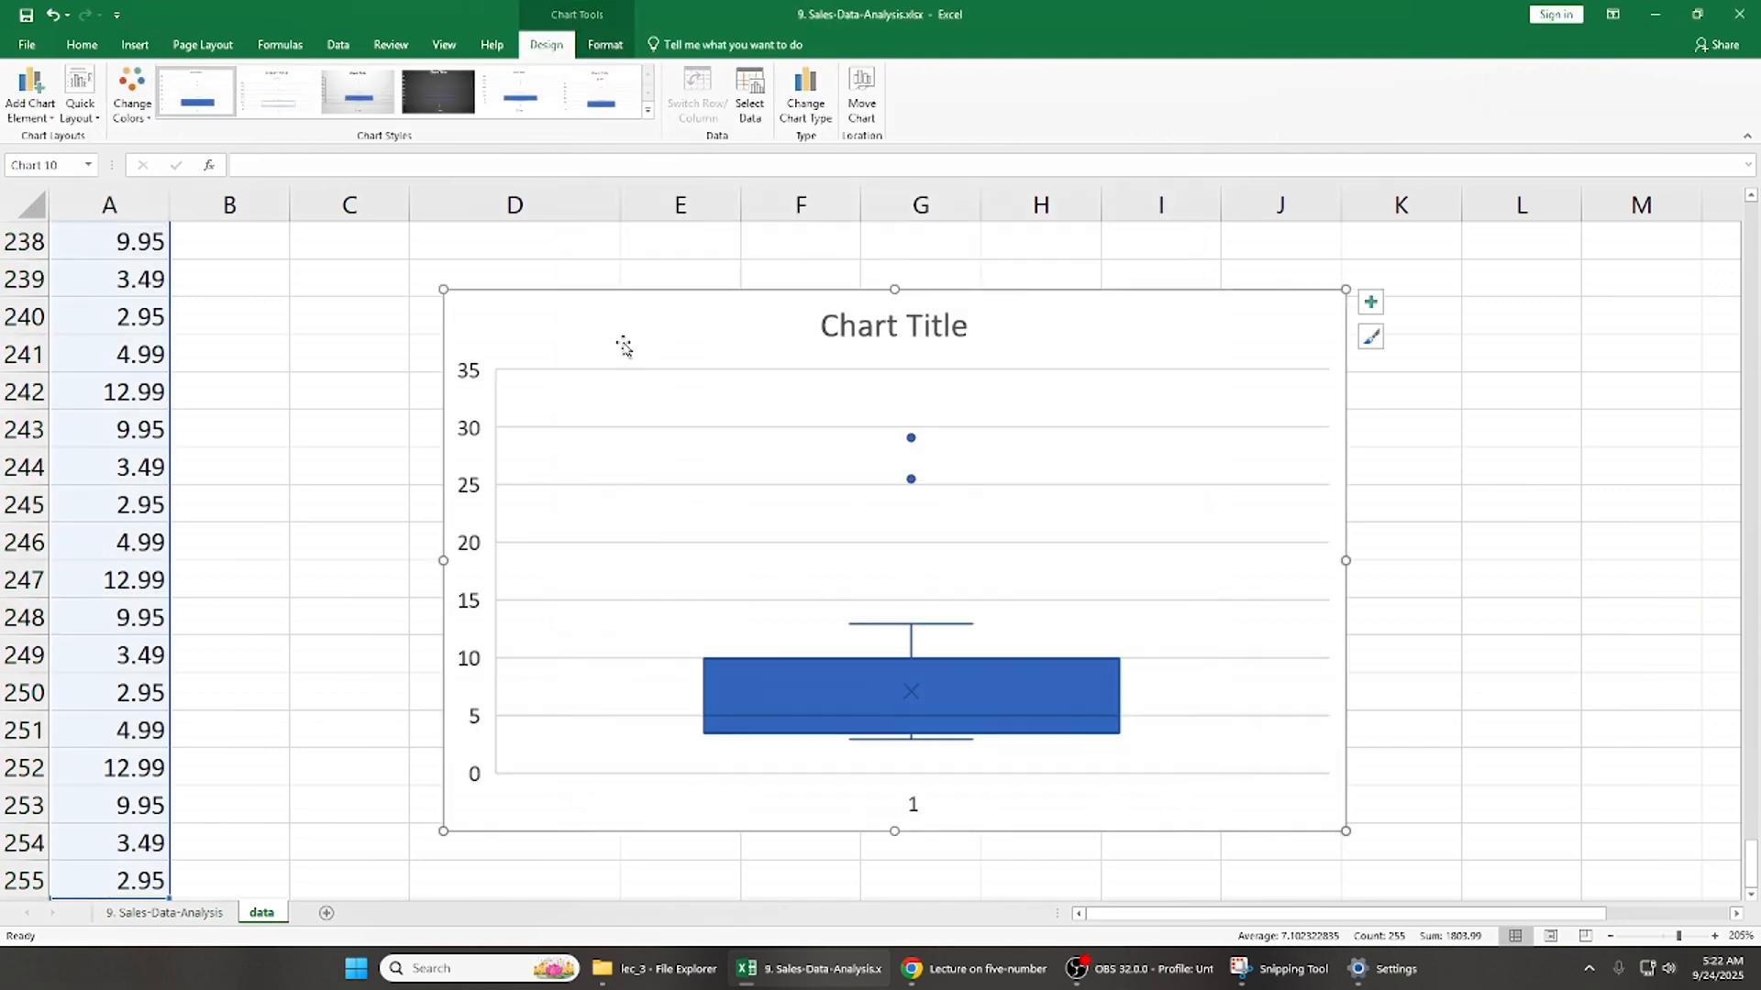
- Move the box and whisker chart to the start of the sheet, with its upper-left corner in about cell B2
key("ctrl+x")
left_click(588, 360)
key("ctrl+Up")
key("ctrl+Up")
key("ctrl+Up")
key("Down")
key("Down")
key("Down")
key("Down")
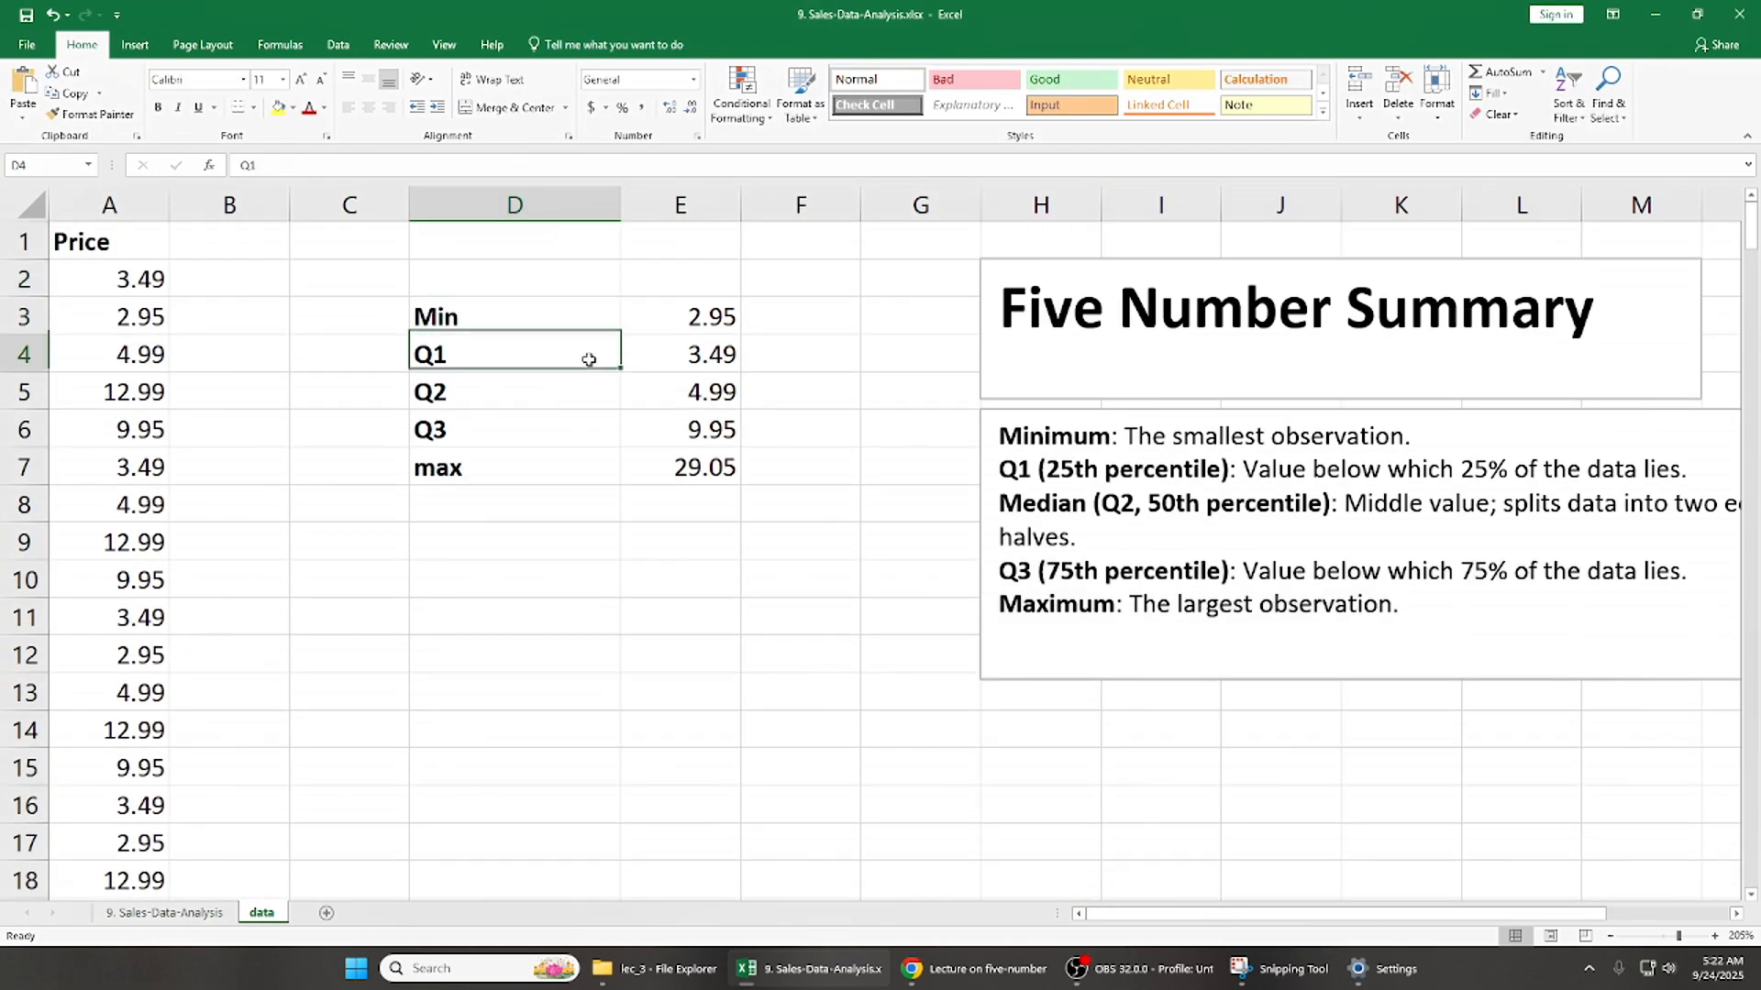
key("ctrl+v")
left_click_drag(588, 359, 437, 249)
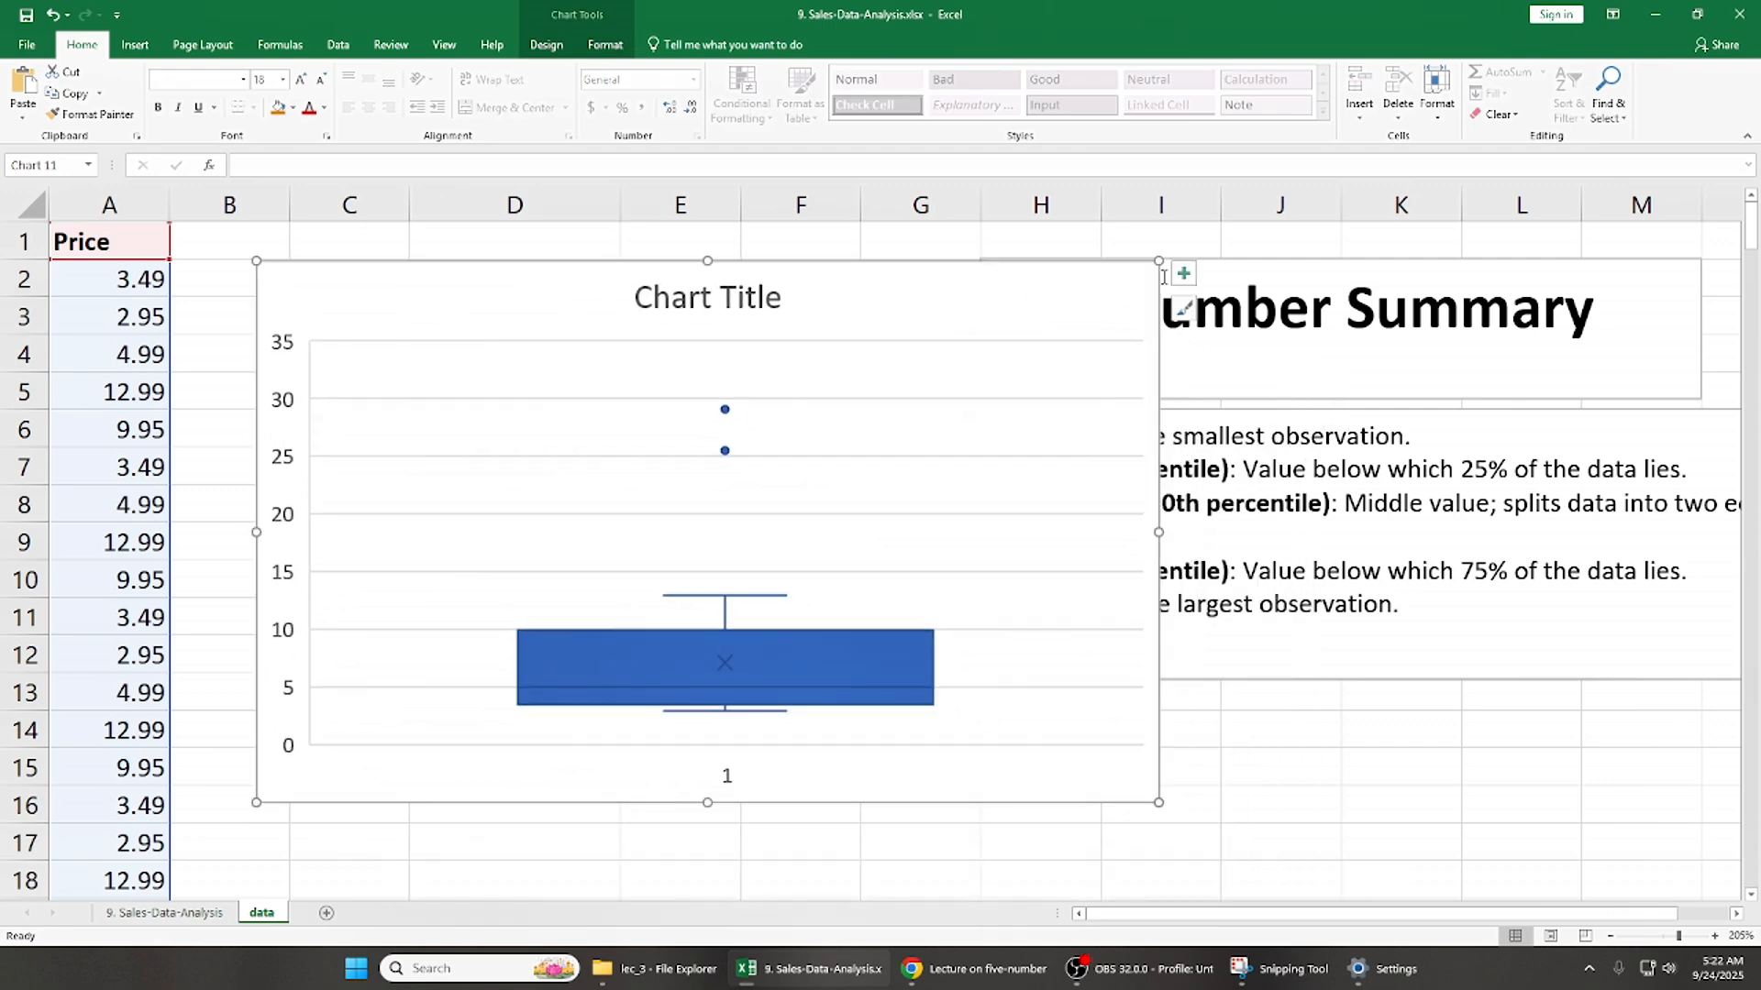
- Remove the gridlines and title from the box and whisker chart and display its data labels
left_click(1183, 273)
left_click(1228, 369)
left_click(1227, 332)
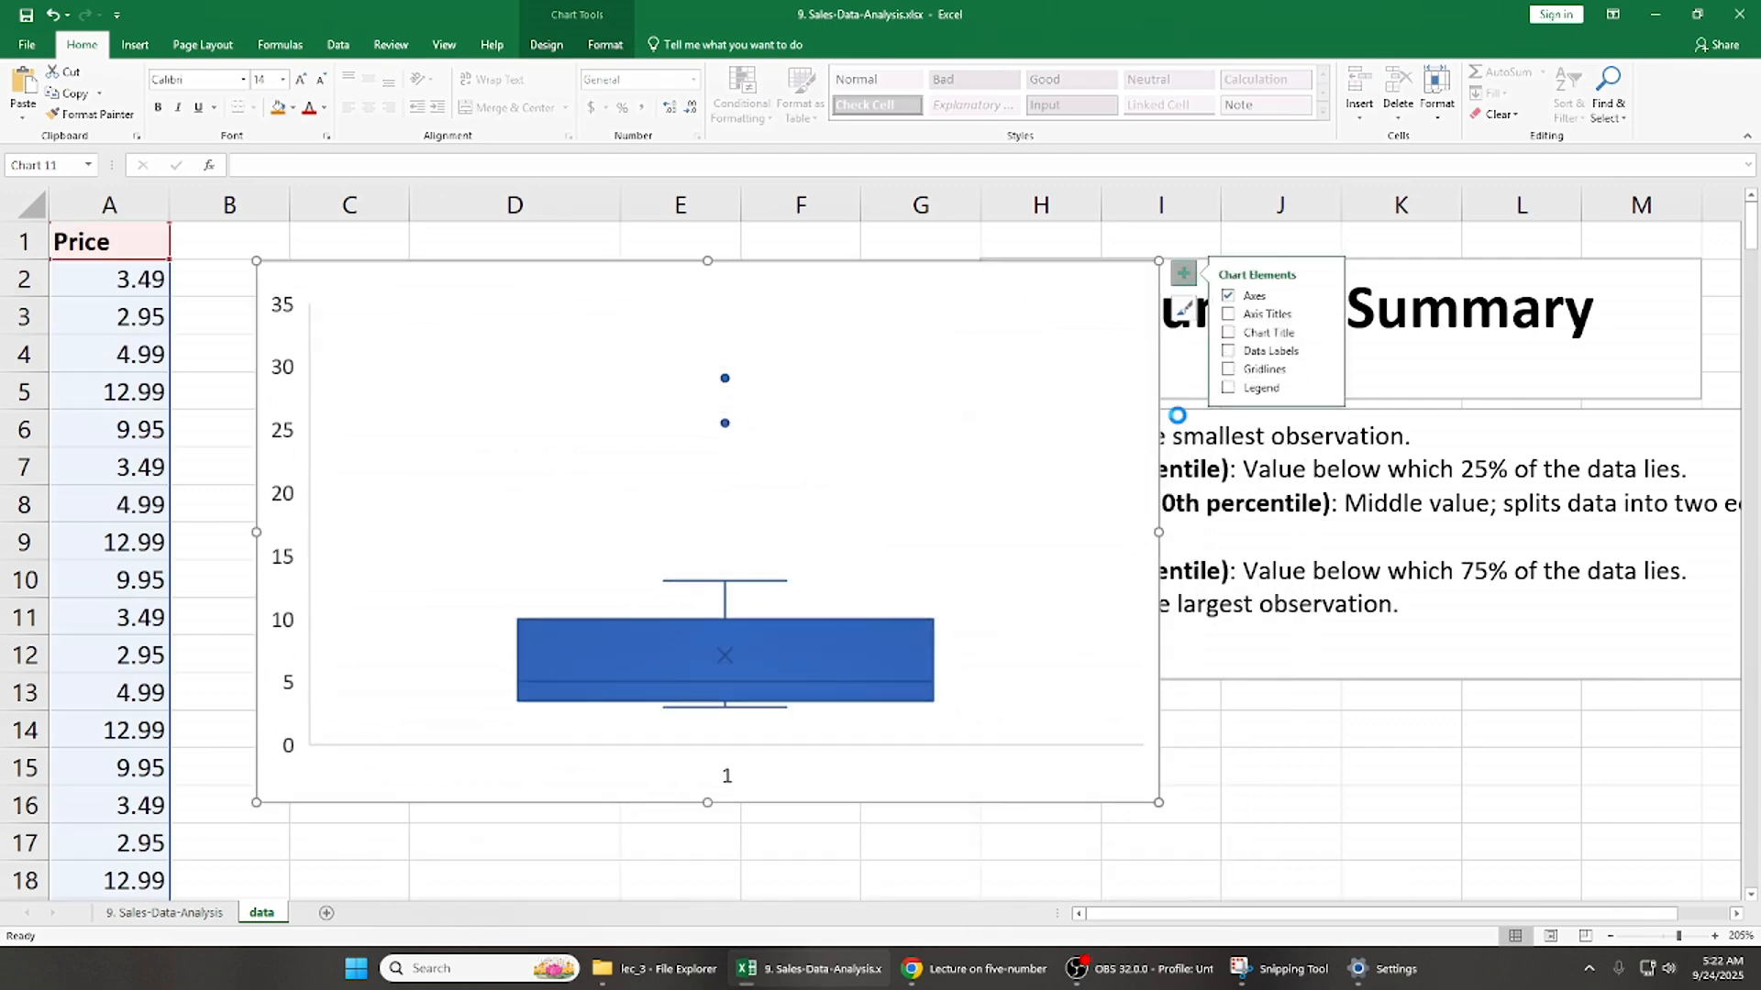
left_click(1228, 350)
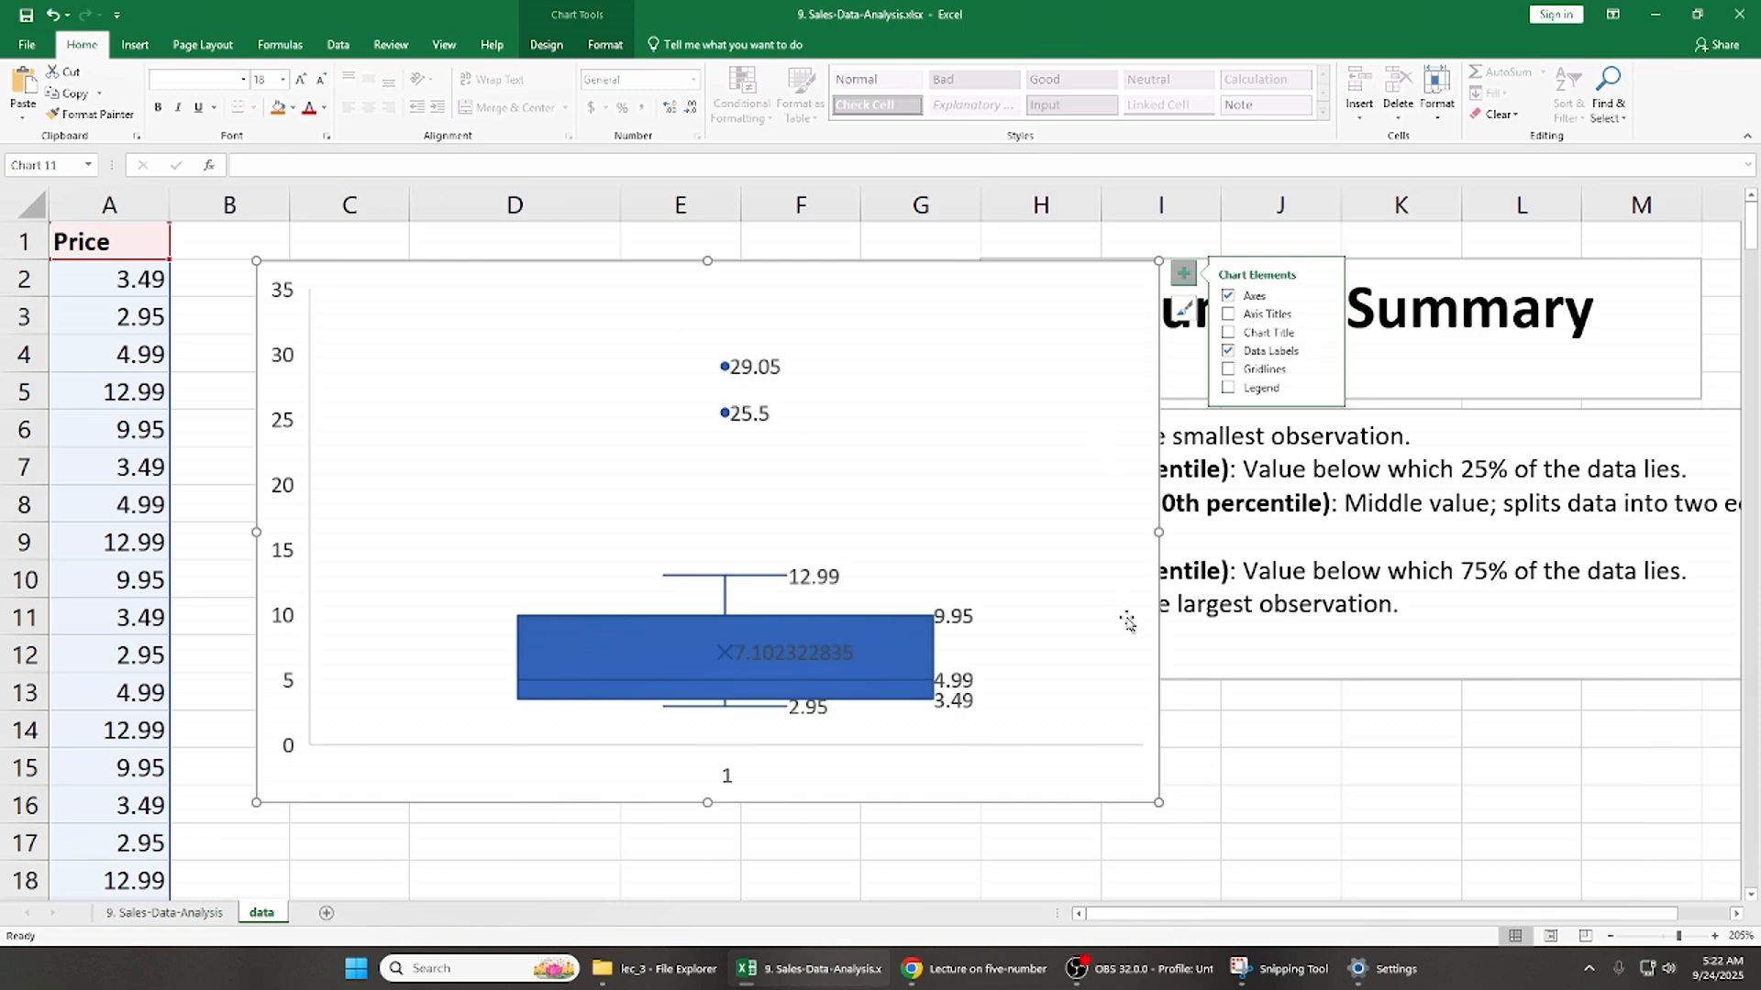
- Make the chart slightly taller and move it beside the five-number summary, with its upper-left corner in about cell F1
left_click_drag(707, 803, 707, 830)
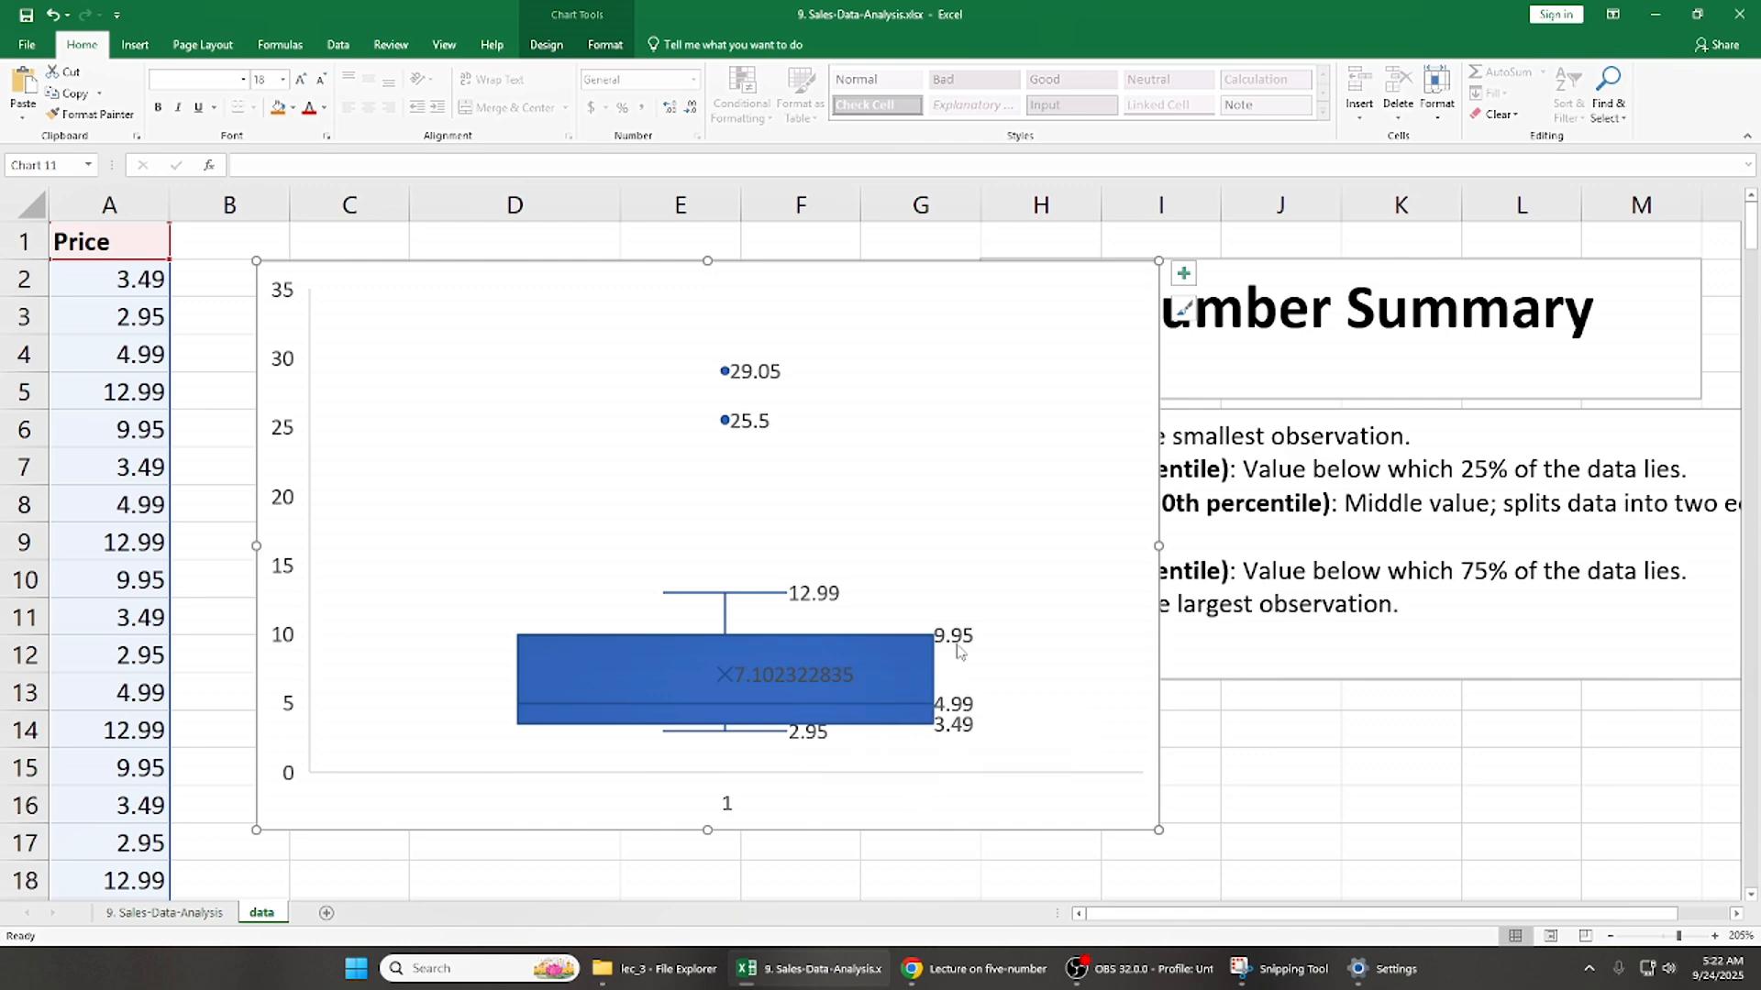
left_click_drag(799, 264, 1284, 262)
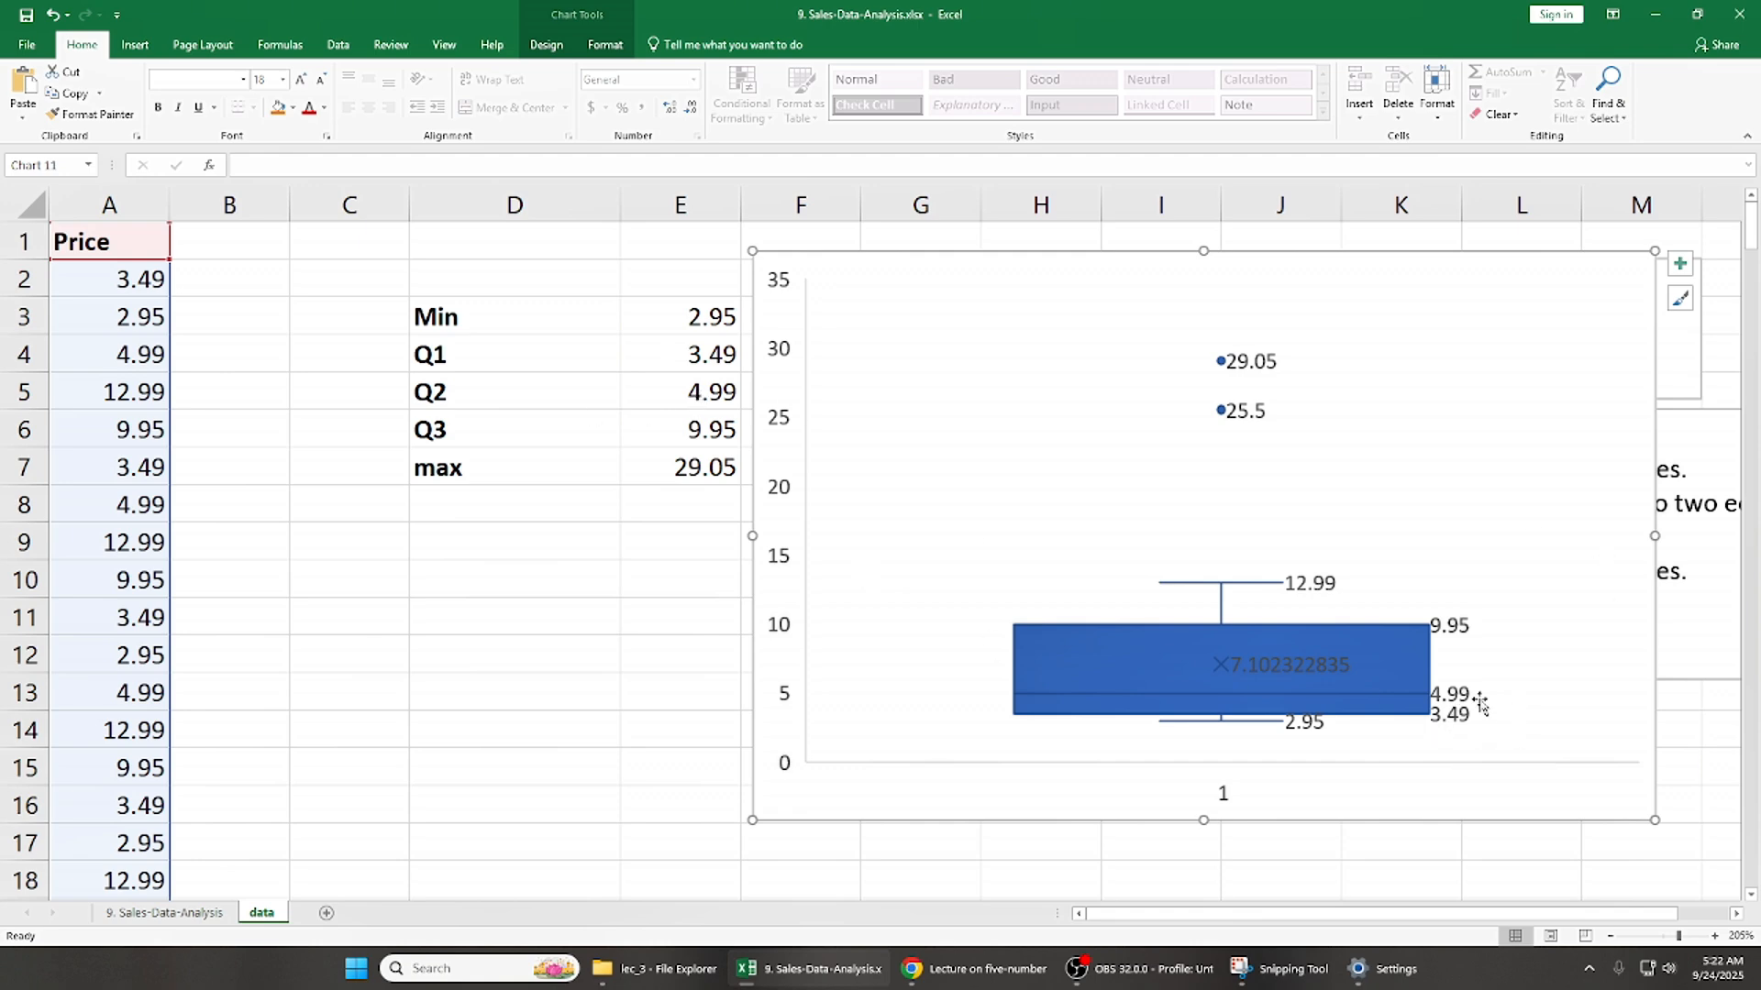
- Compare the Q3 and maximum values in E6 and E7 with the labelled box and outlier points in the chart
left_click(697, 430)
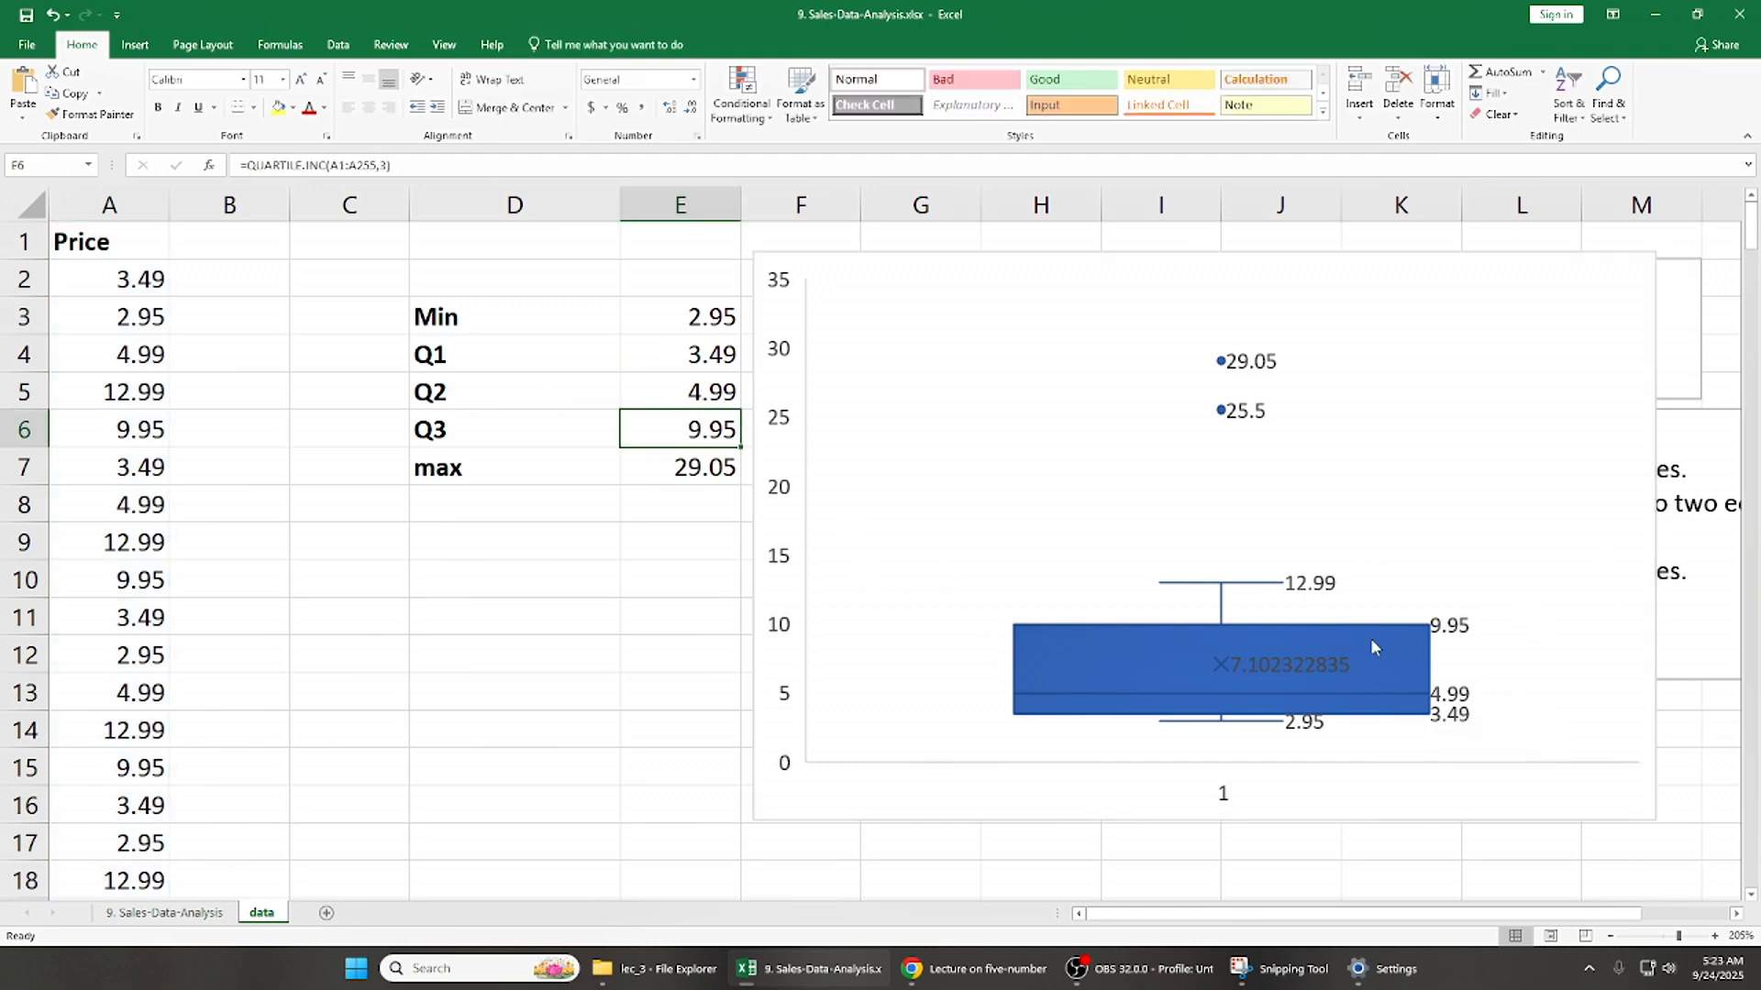
left_click(669, 472)
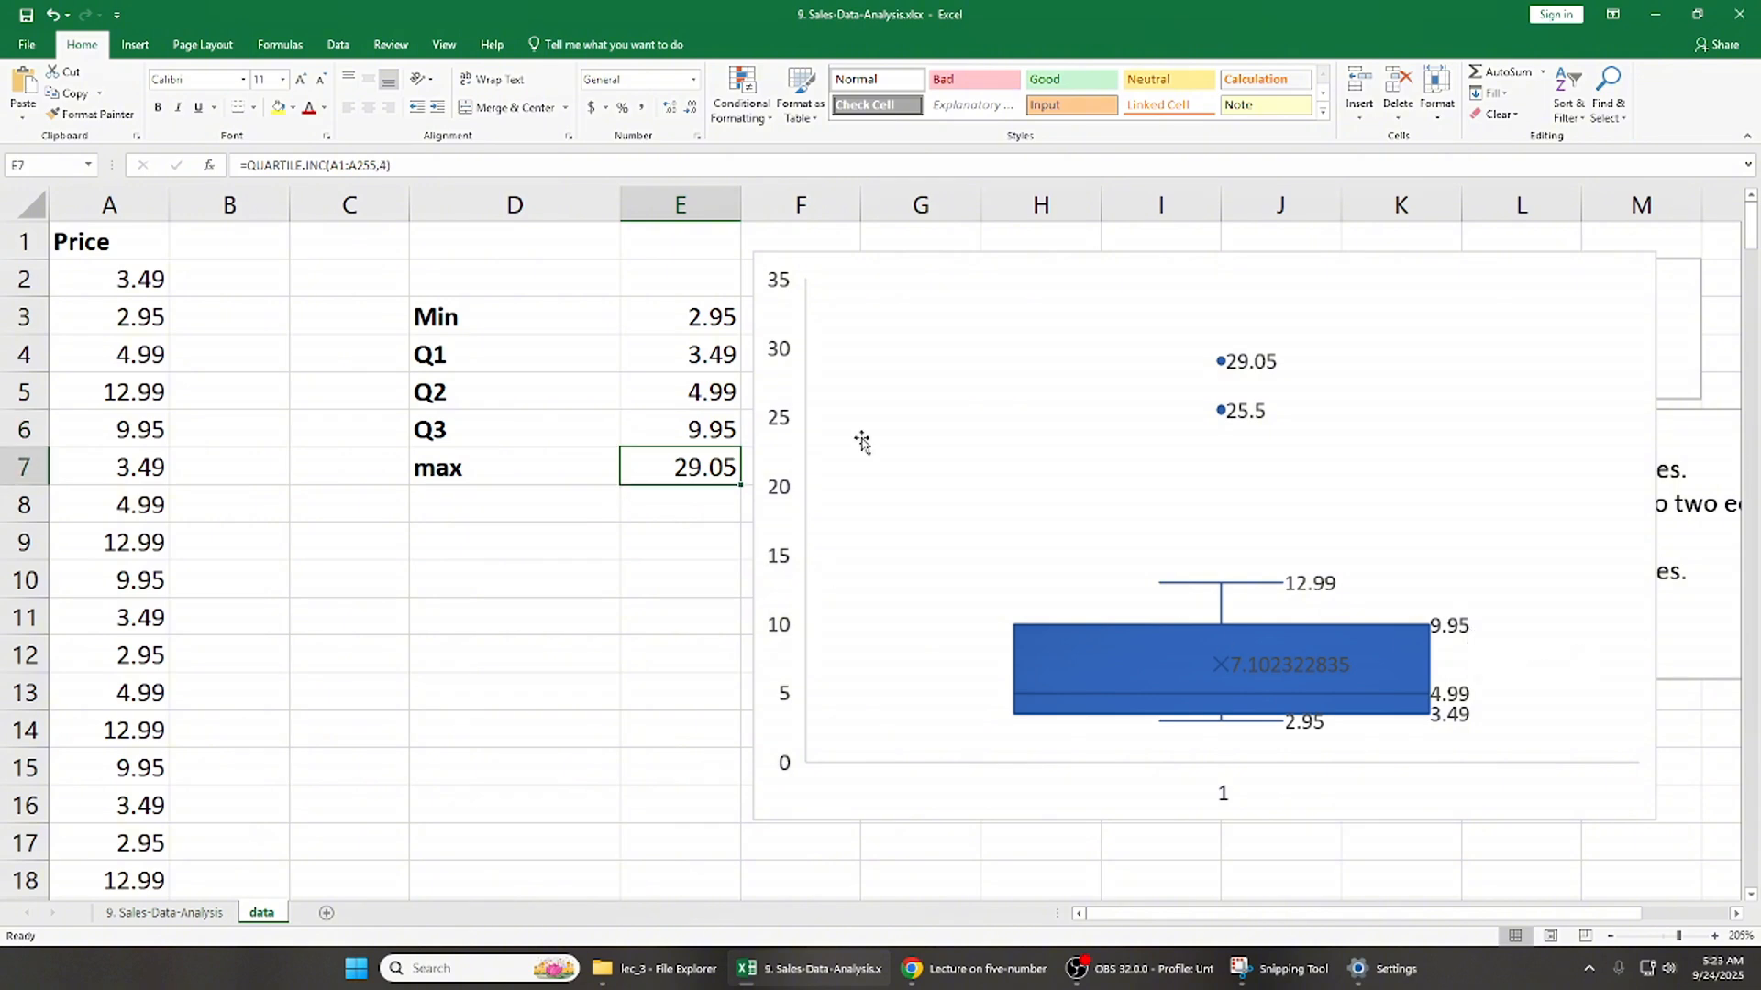
left_click(1220, 367)
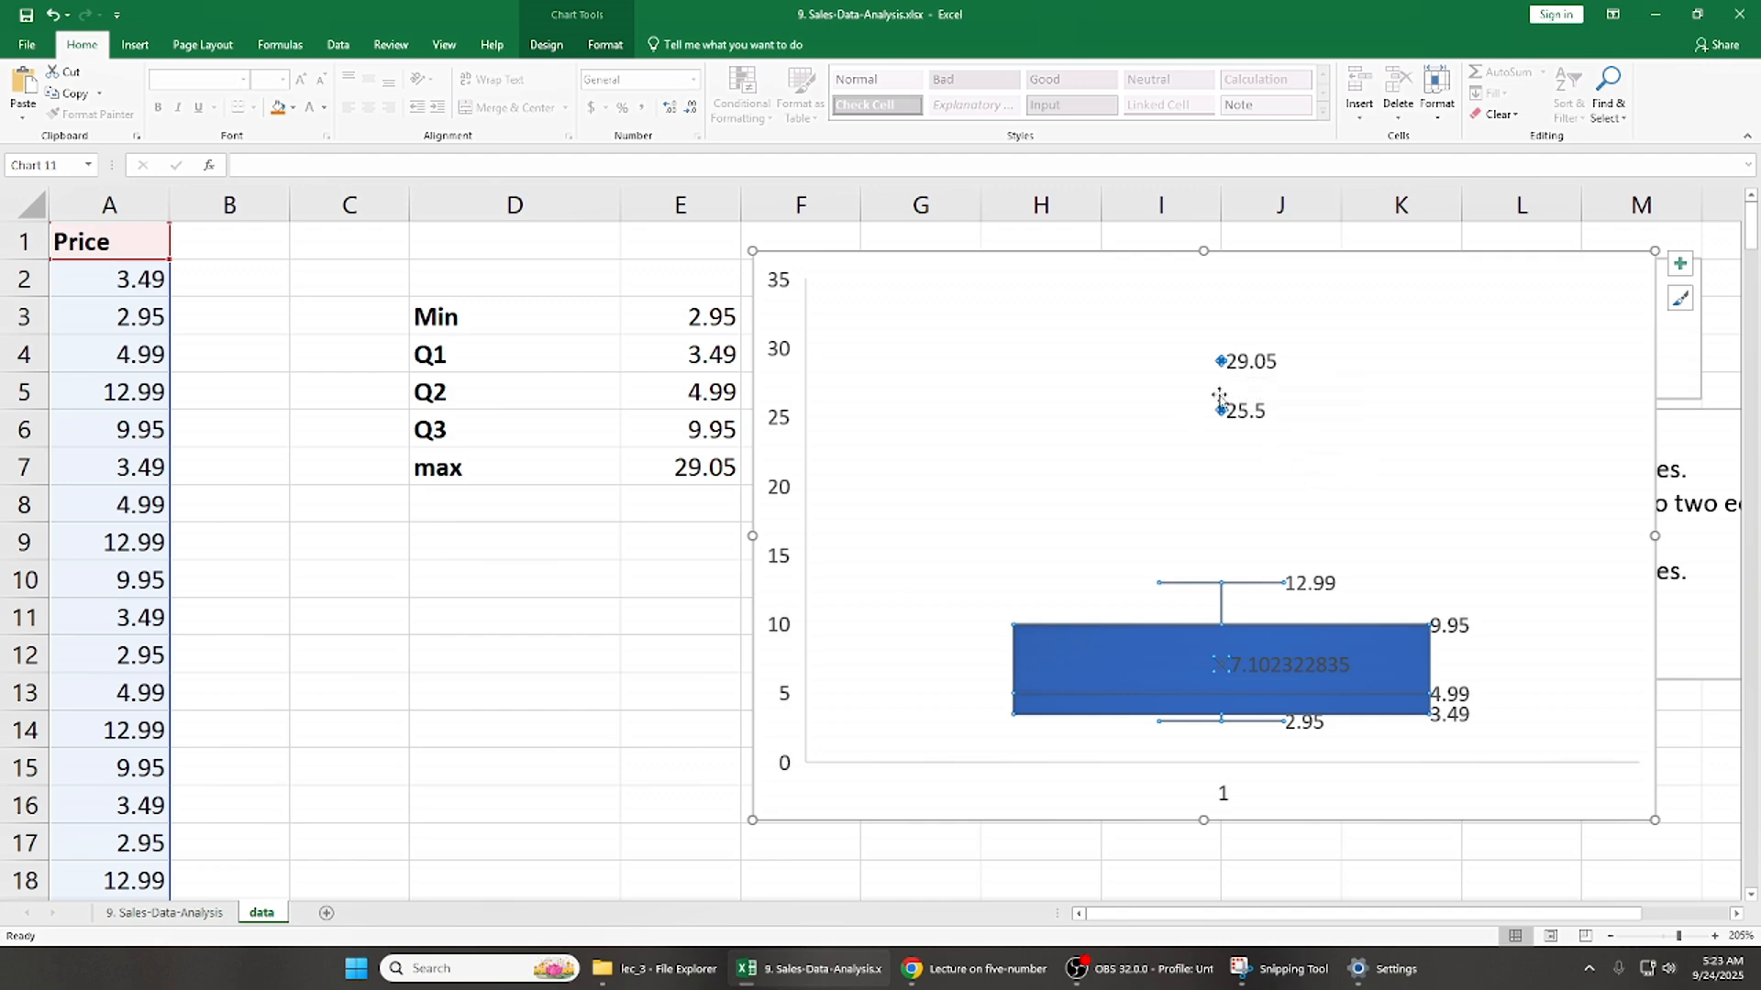
left_click(1219, 458)
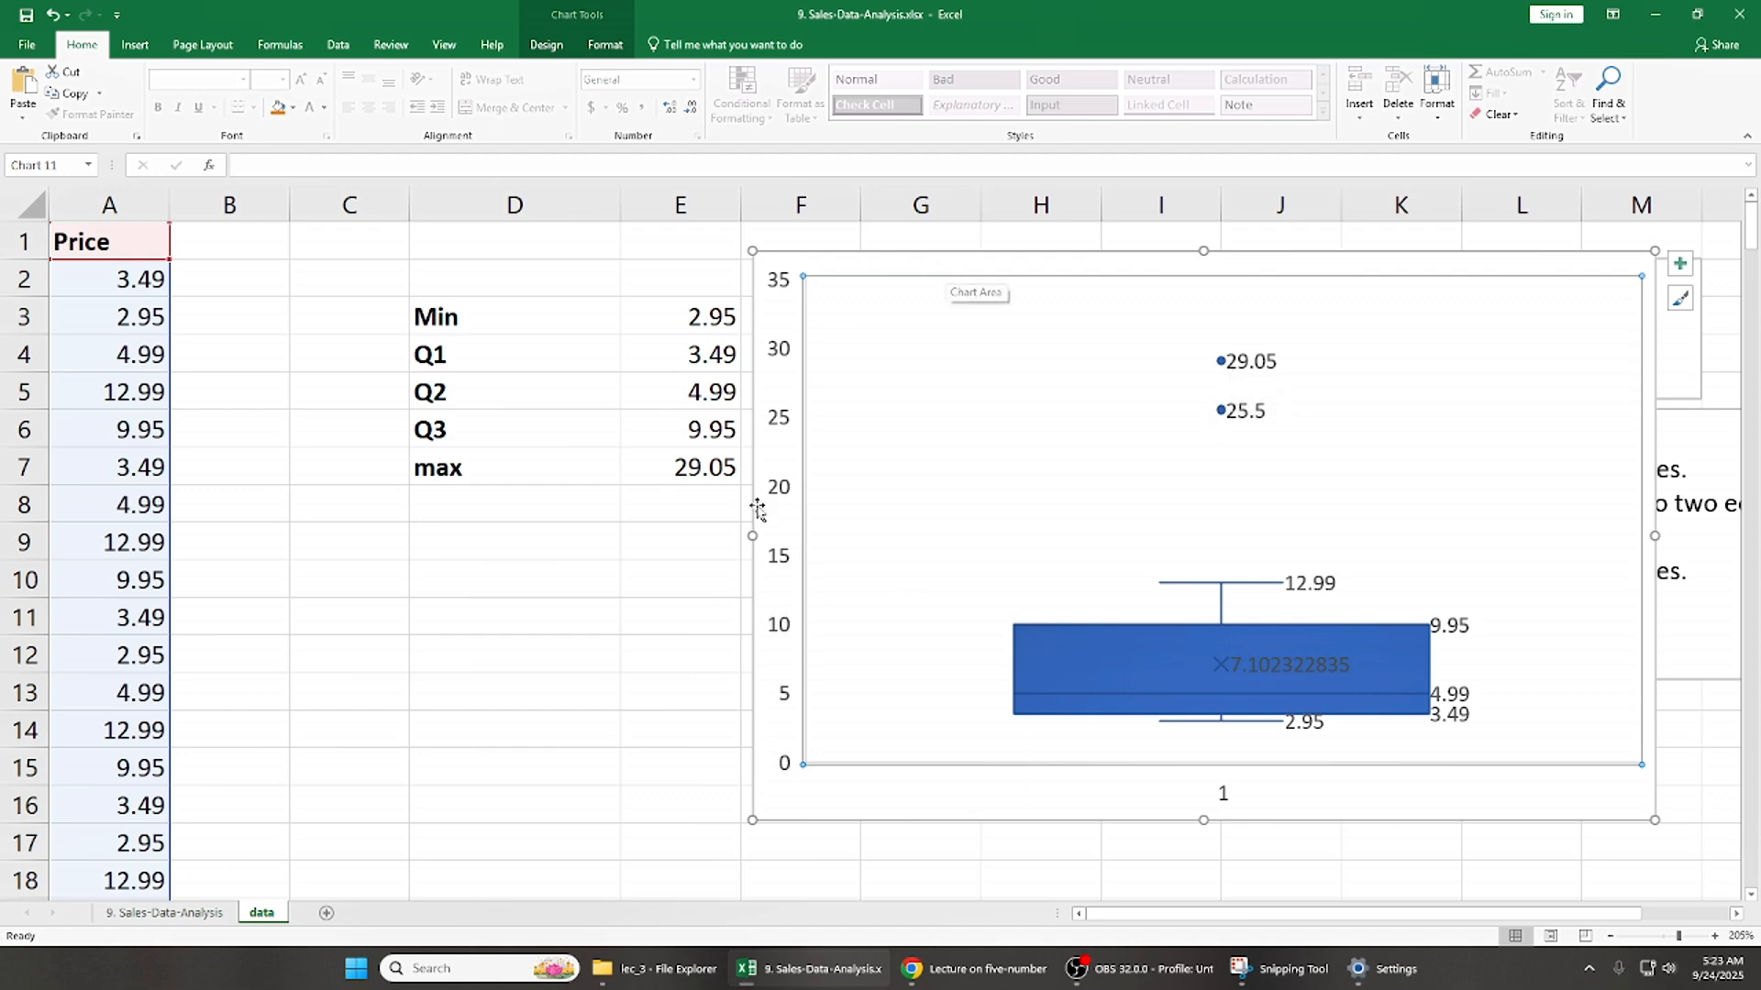
left_click_drag(869, 264, 881, 267)
- Review the five-number summary in D3:E7 alongside the box and whisker chart, selecting the whole range
left_click(660, 334)
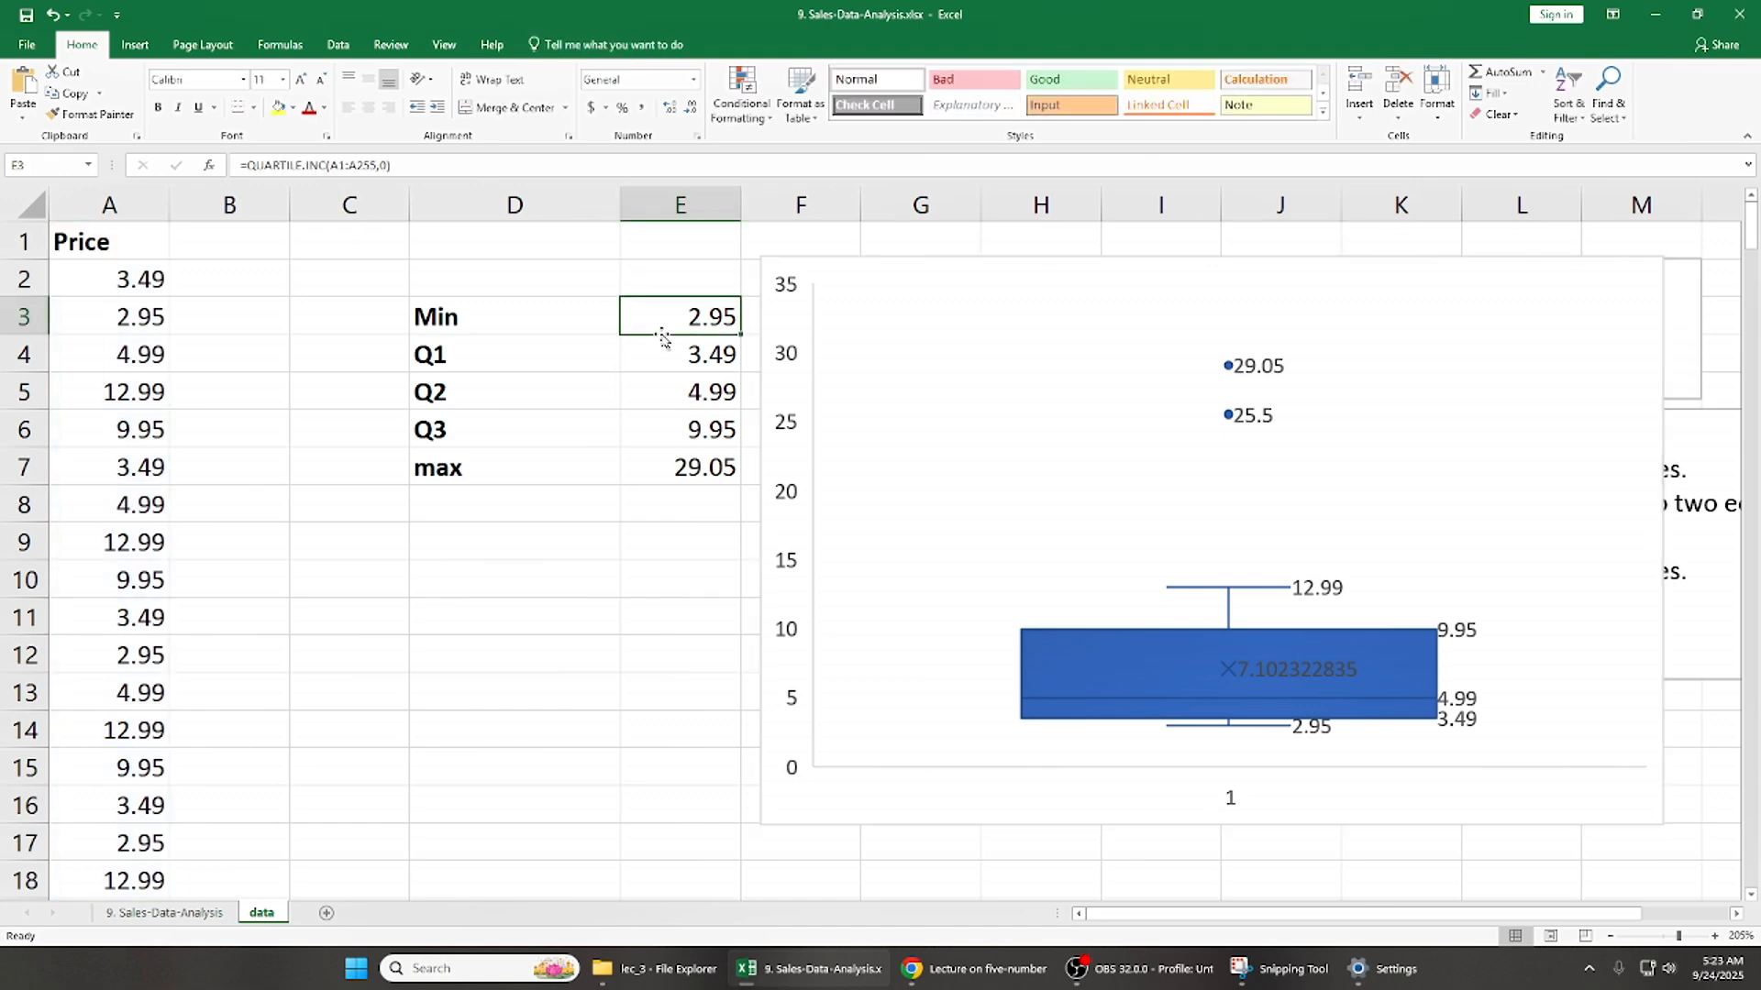
key("Left")
key("Left")
key("Right")
key("shift+Right")
key("shift+Down")
key("shift+Down")
key("shift+Down")
key("shift+Down")
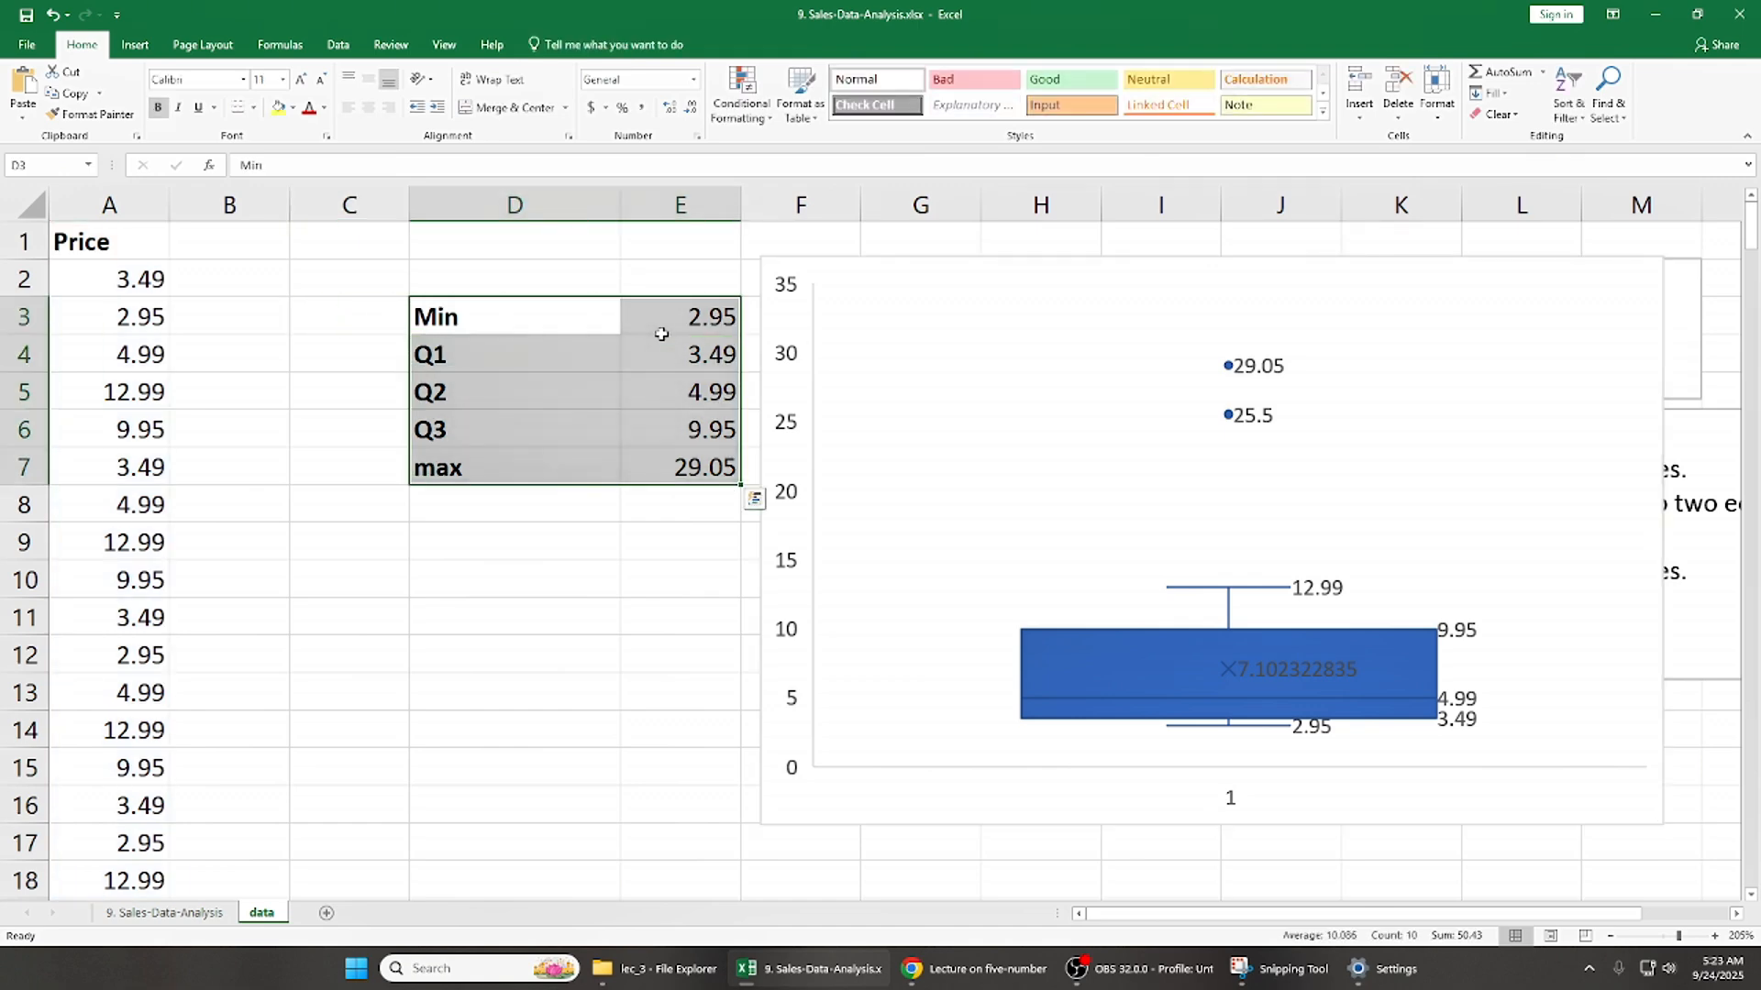
key("Up")
key("Down")
key("Left")
key("Right")
key("shift+Right")
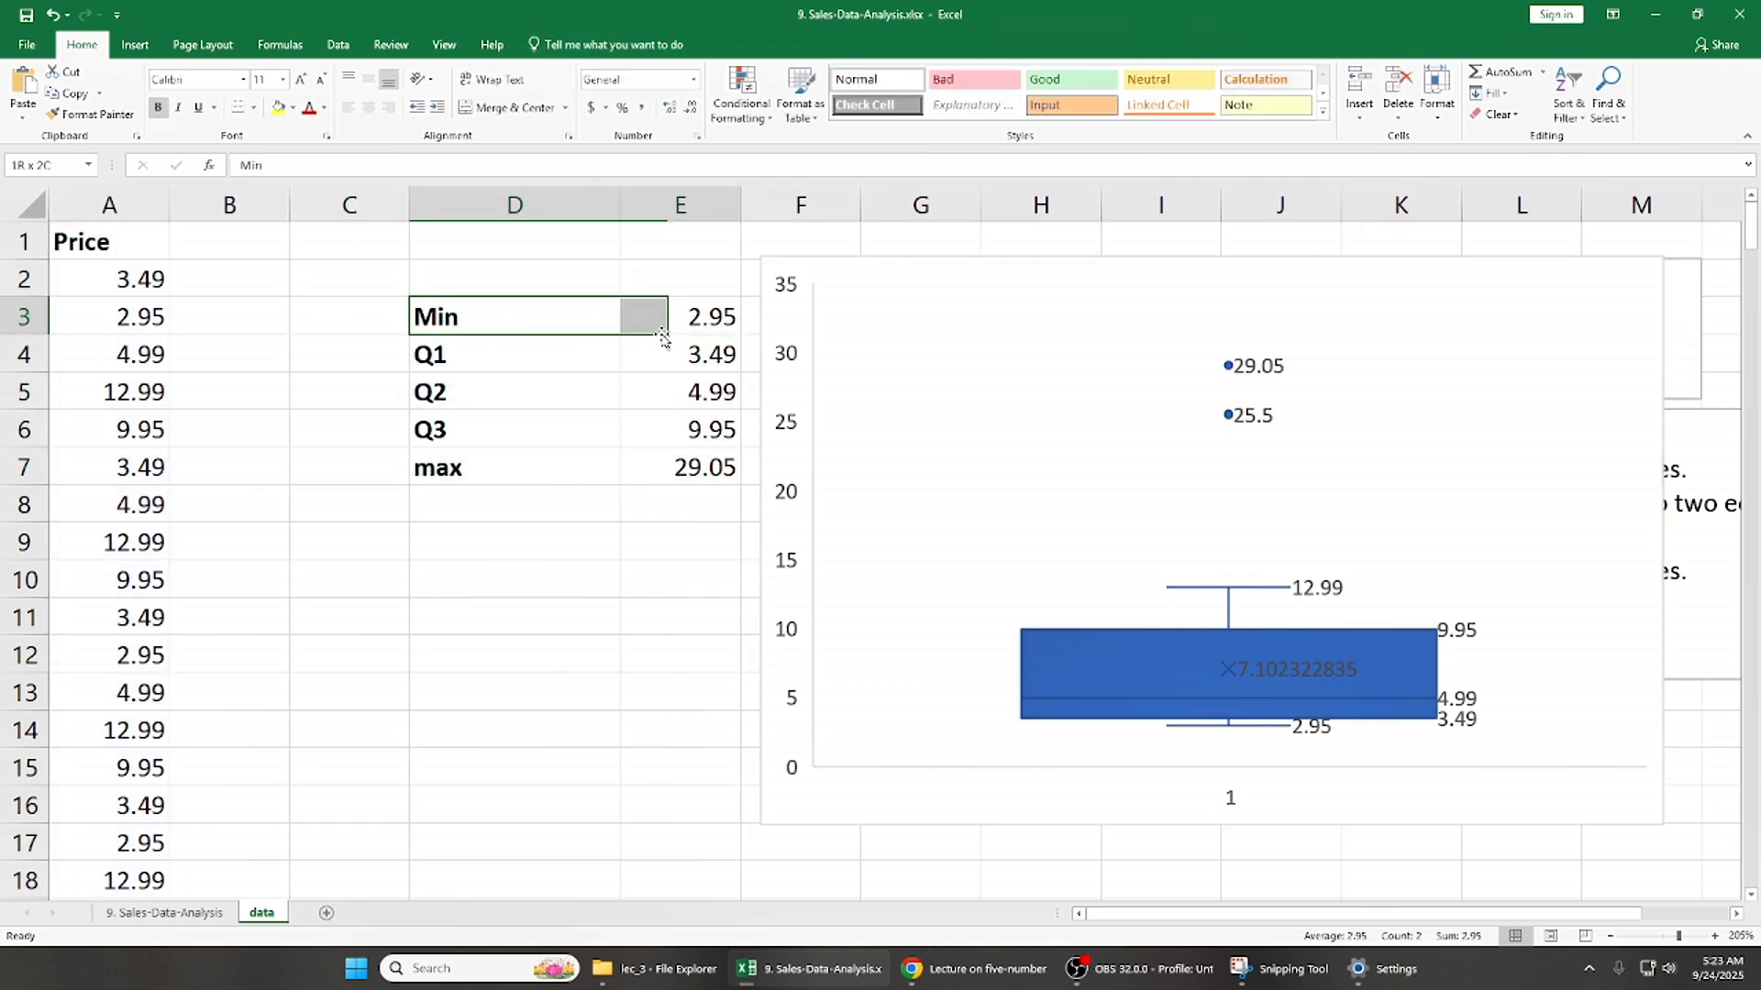
key("shift+Down")
key("Right")
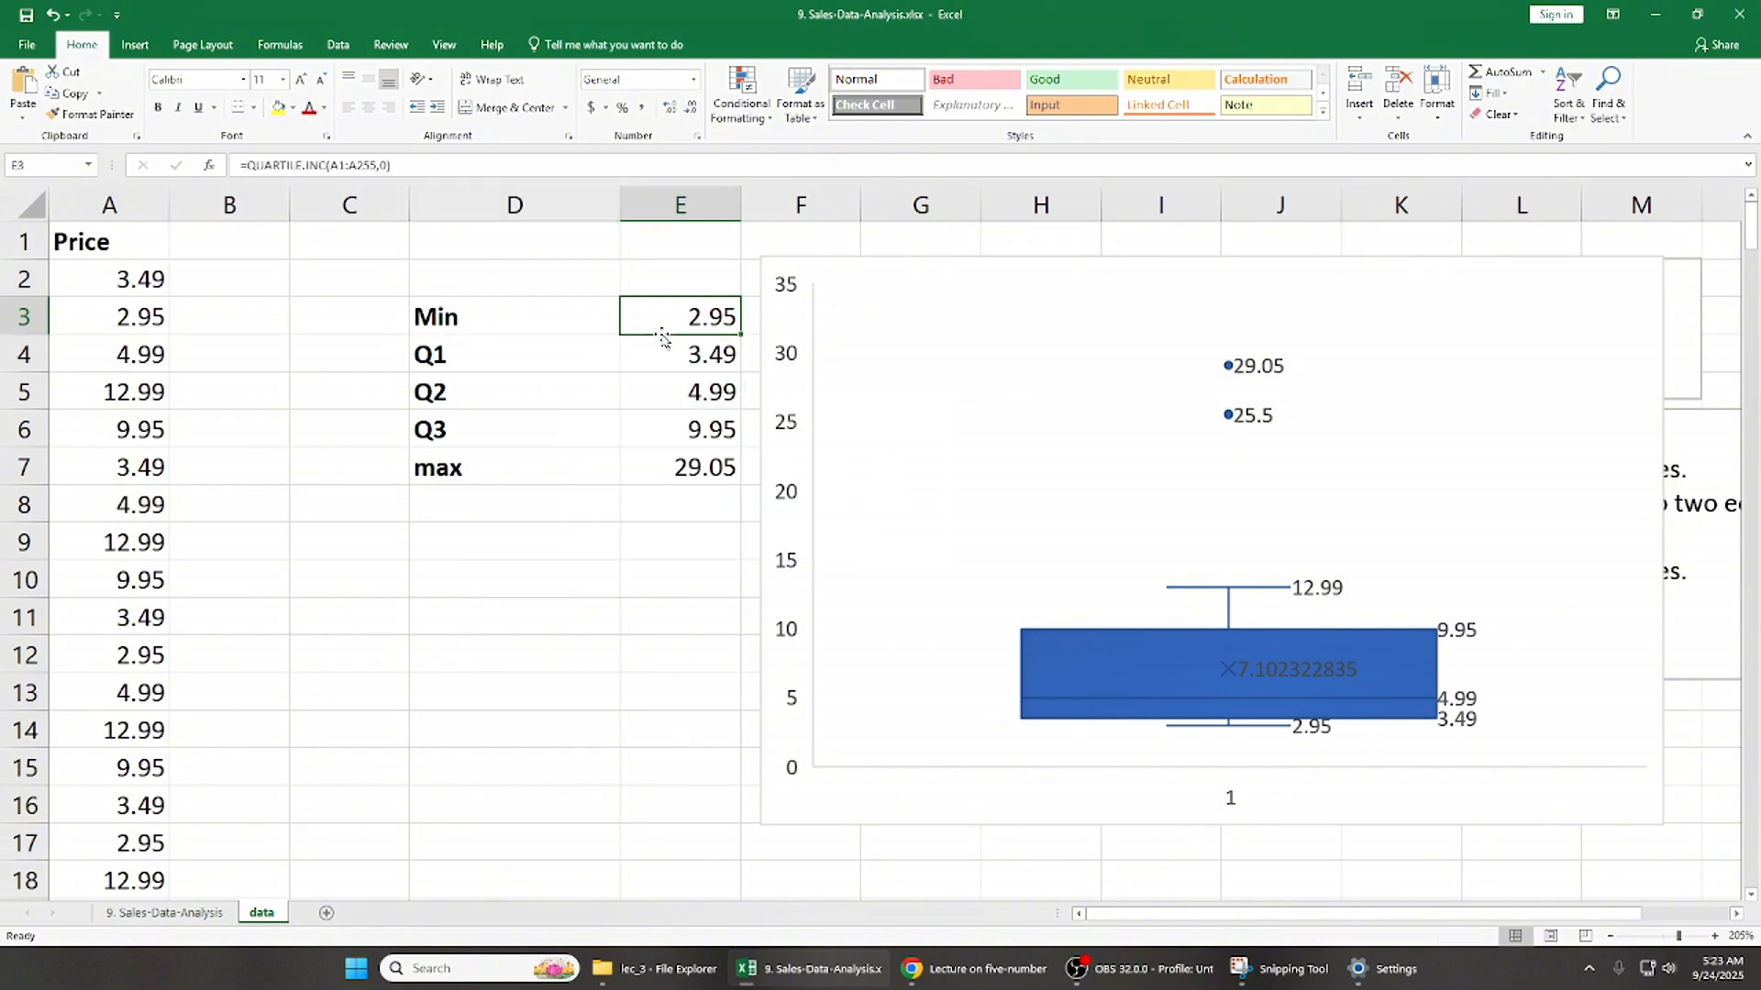
key("Left")
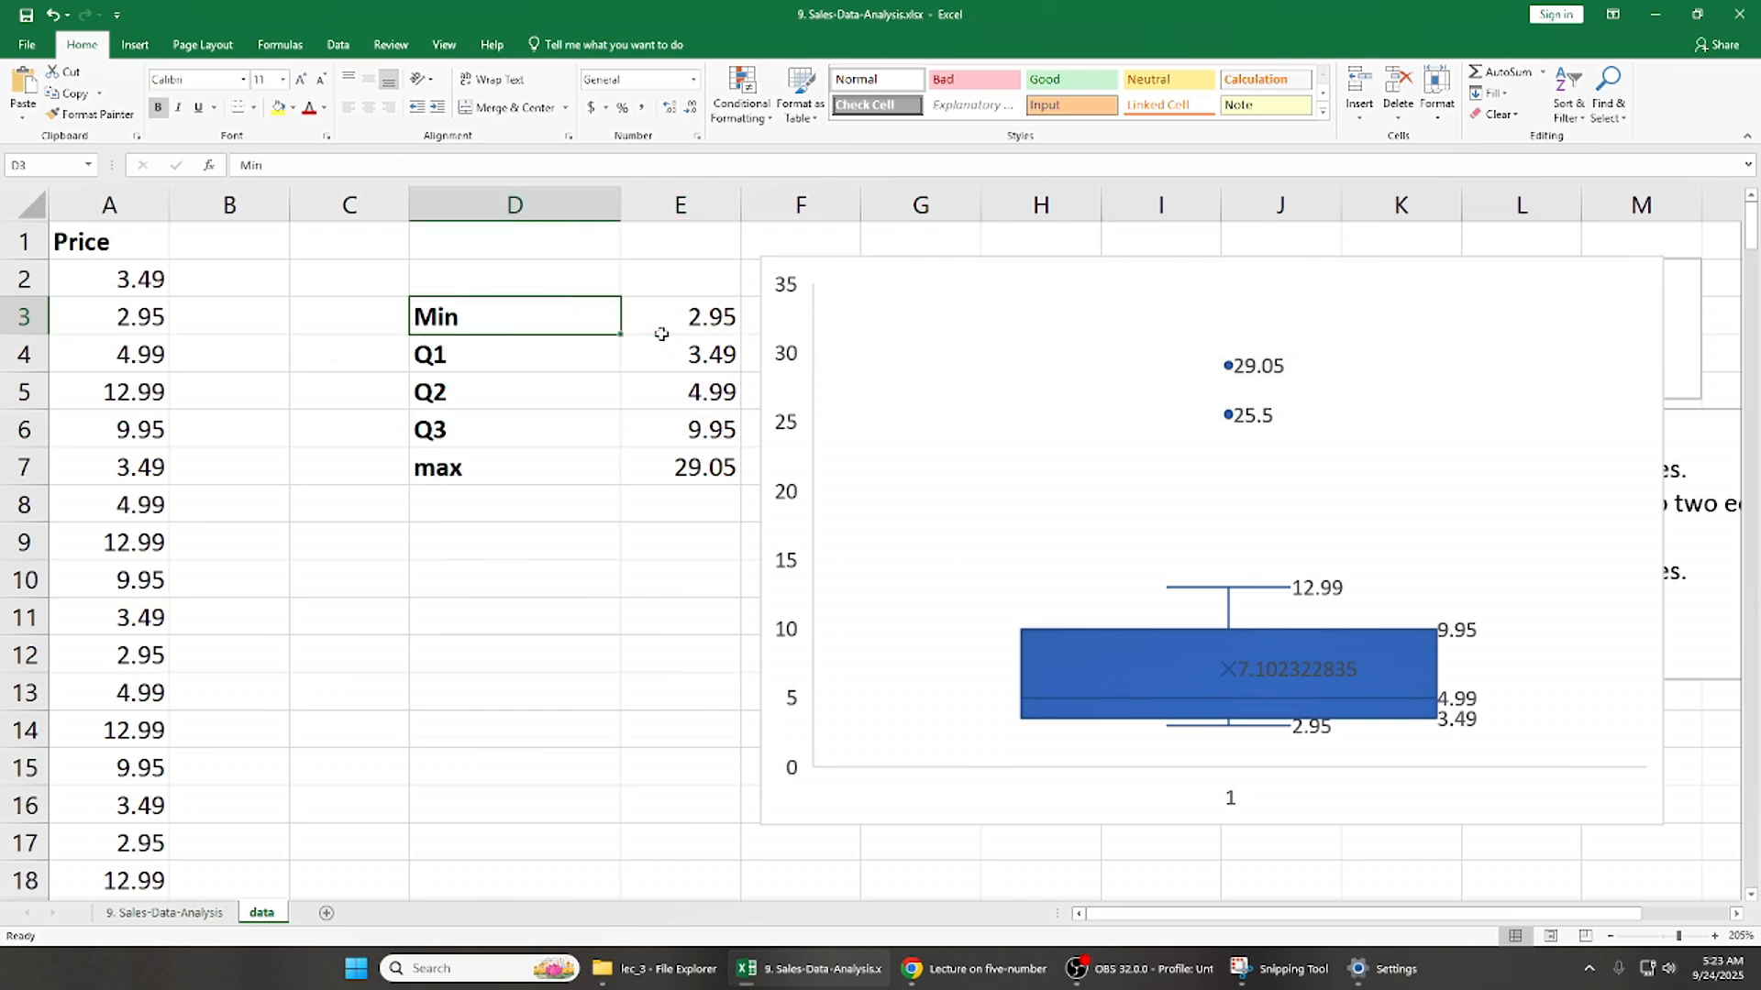
key("shift+Right")
key("shift+Down")
key("shift+Down")
key("shift+Down")
key("shift+Down")
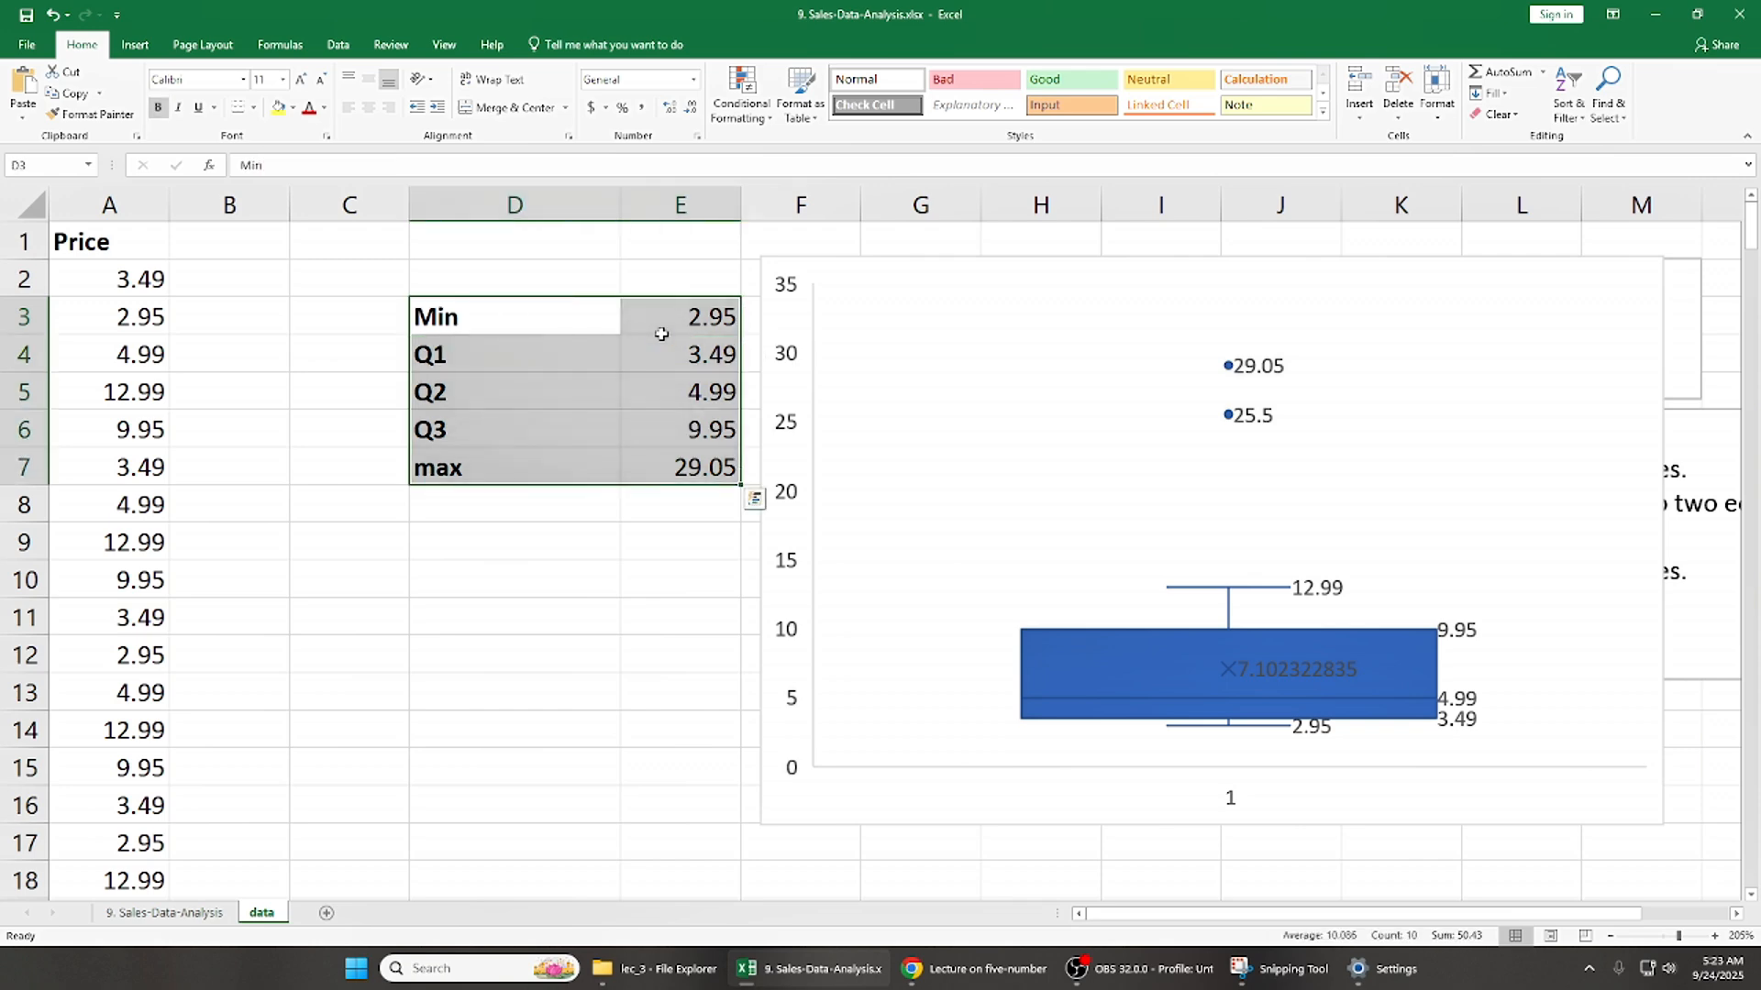
left_click(928, 261)
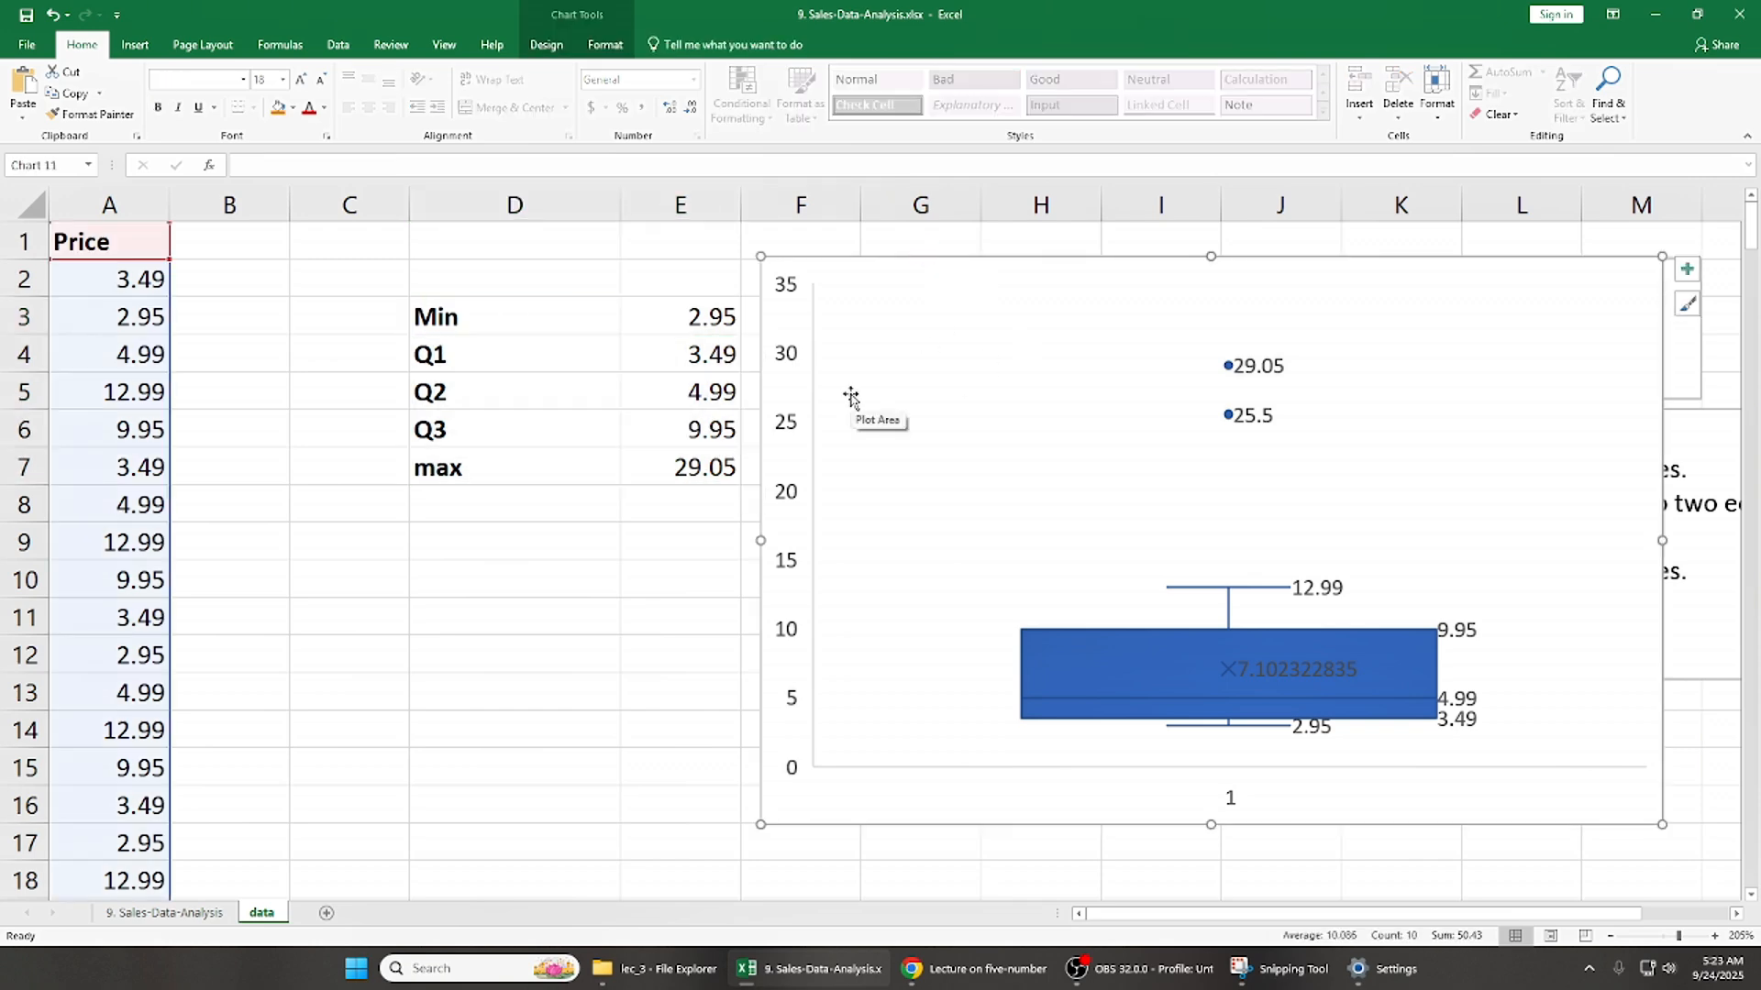
left_click(1075, 969)
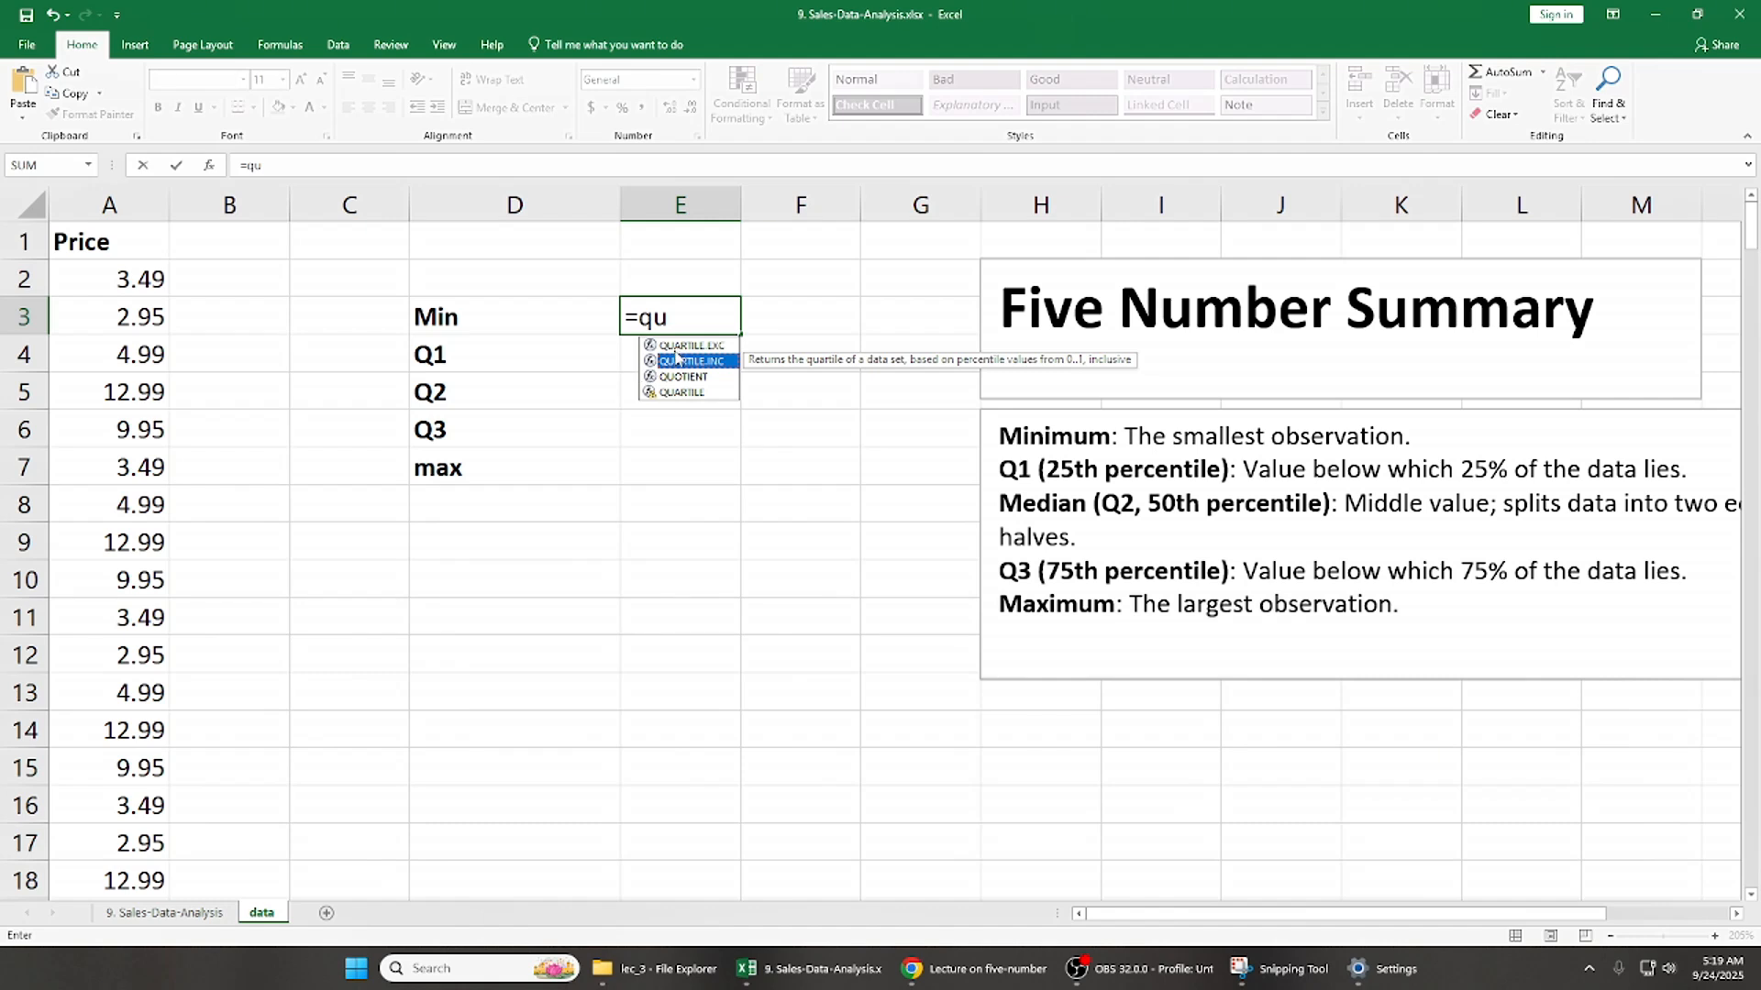
- Replace the broken formula in E3 with QUARTILE.INC over A1:A255, using quartile option 0 (Minimum value)
left_click(134, 279)
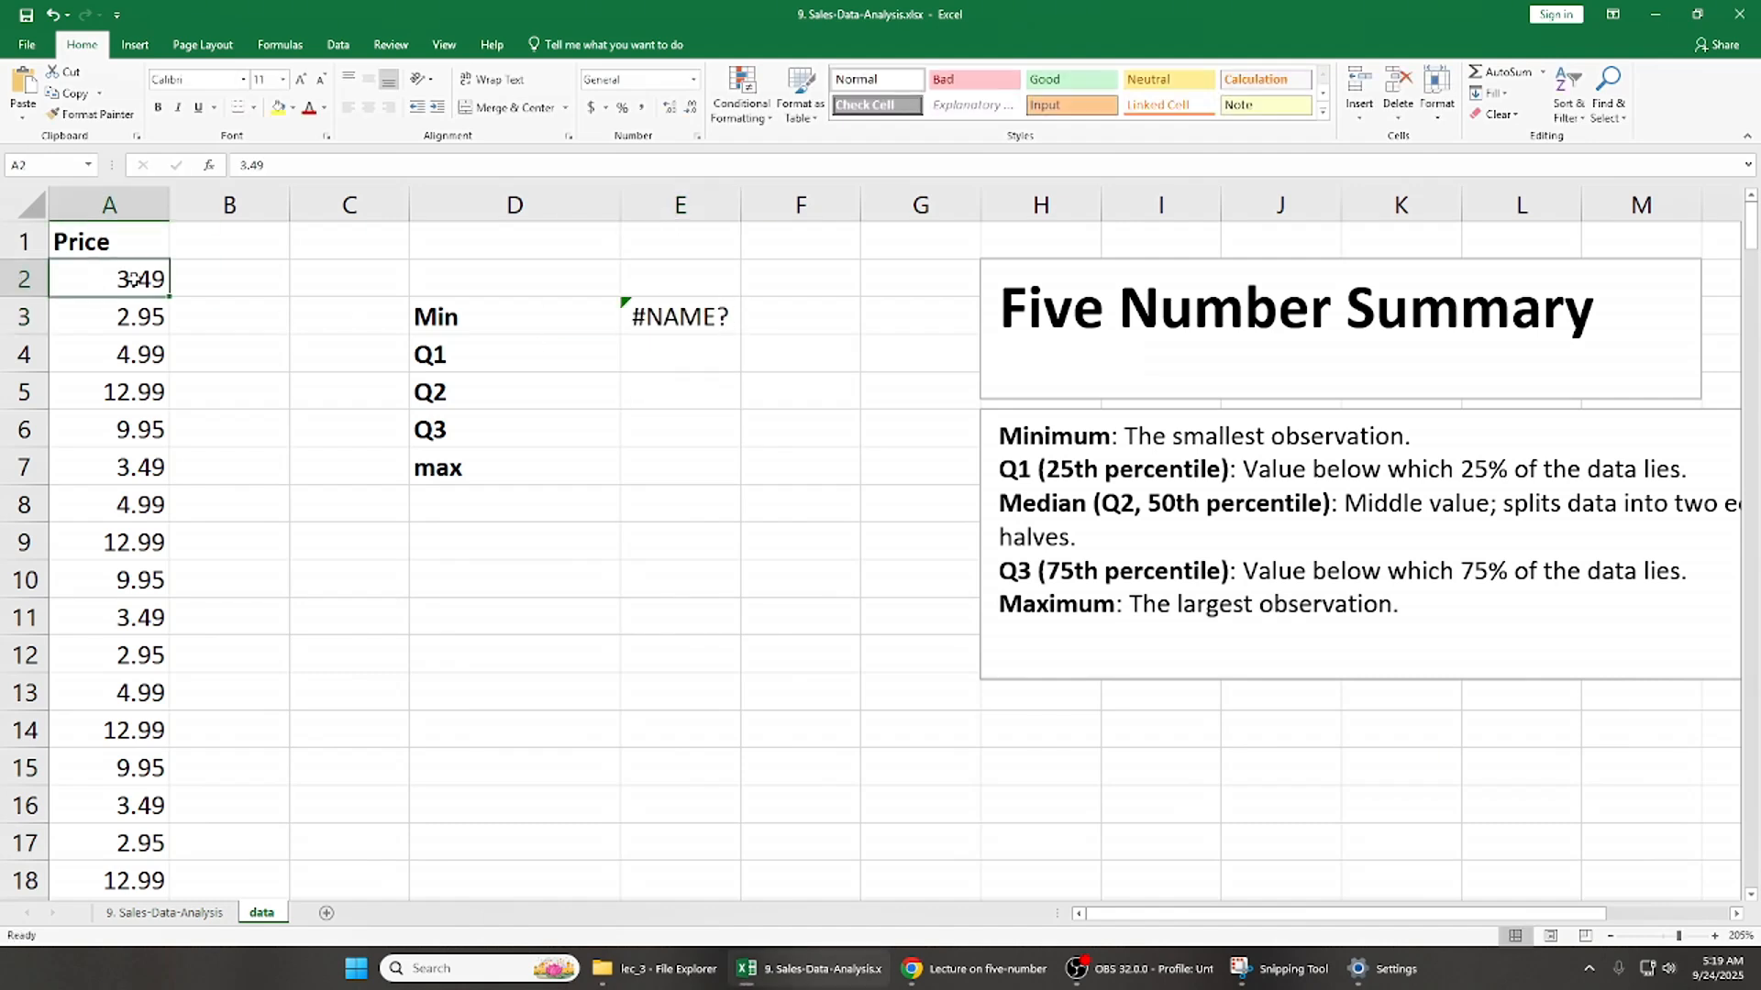
double_click(690, 313)
key("BackSpace")
key("BackSpace")
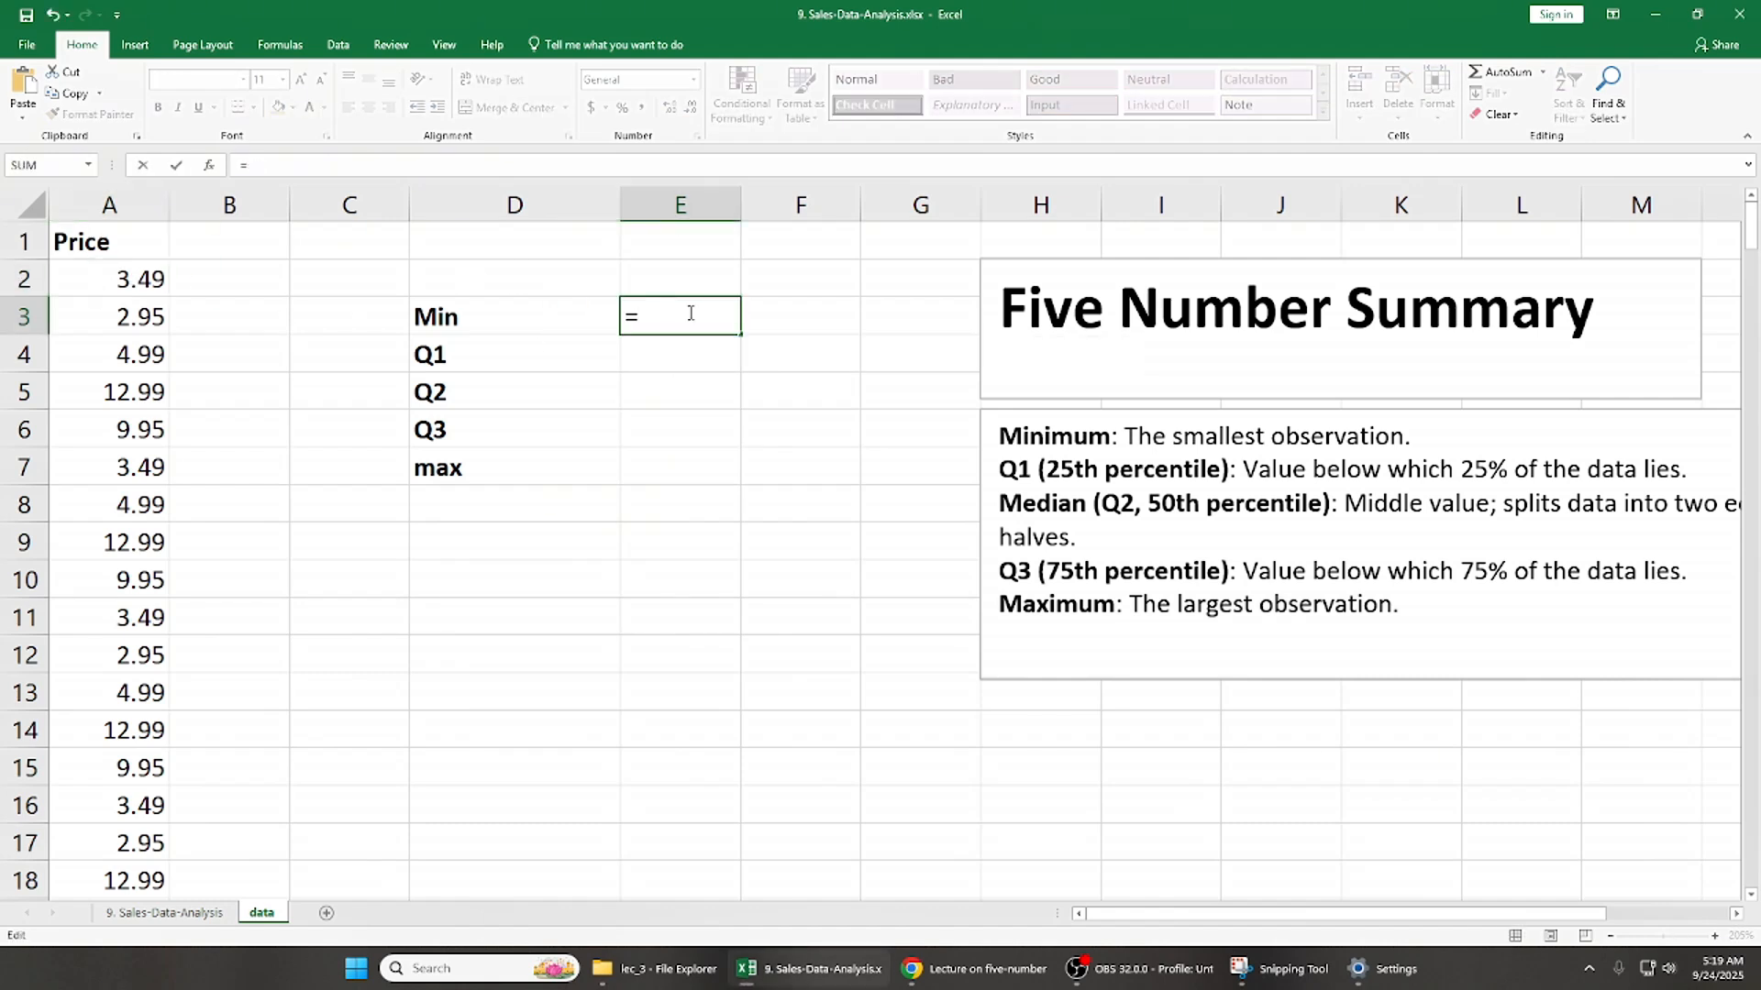
type("qu")
key("Down")
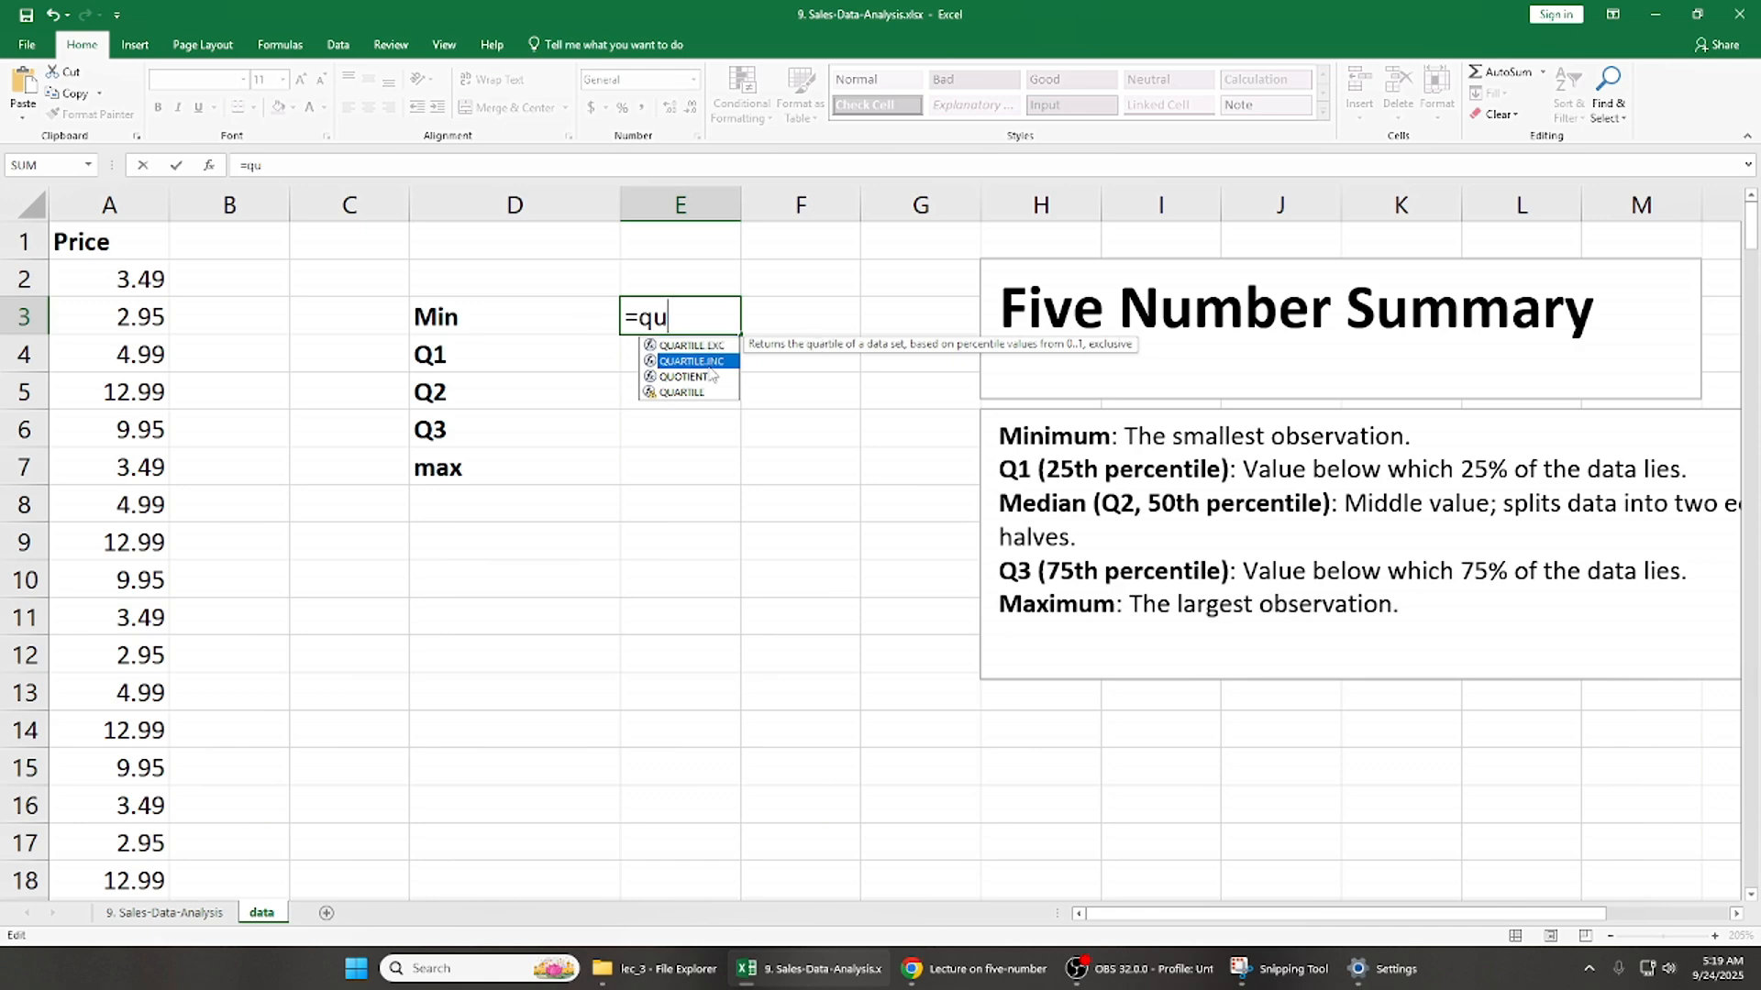
key("Tab")
left_click(148, 241)
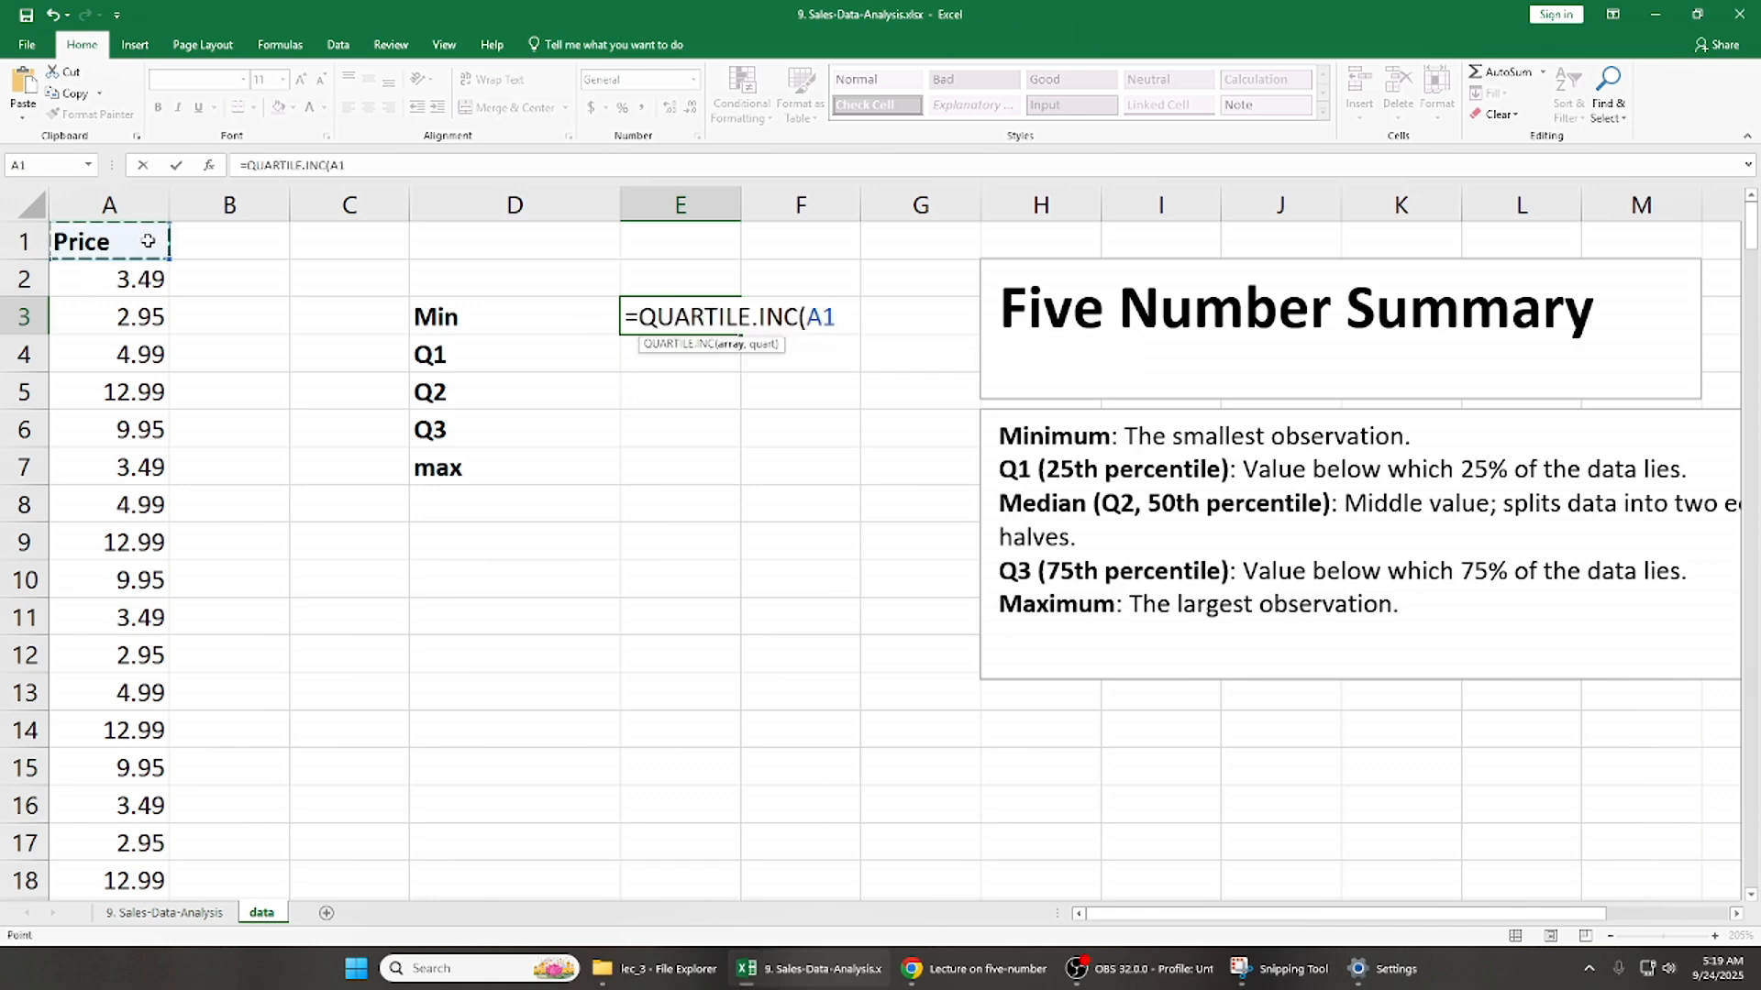
key("ctrl+shift+Down")
type(",0")
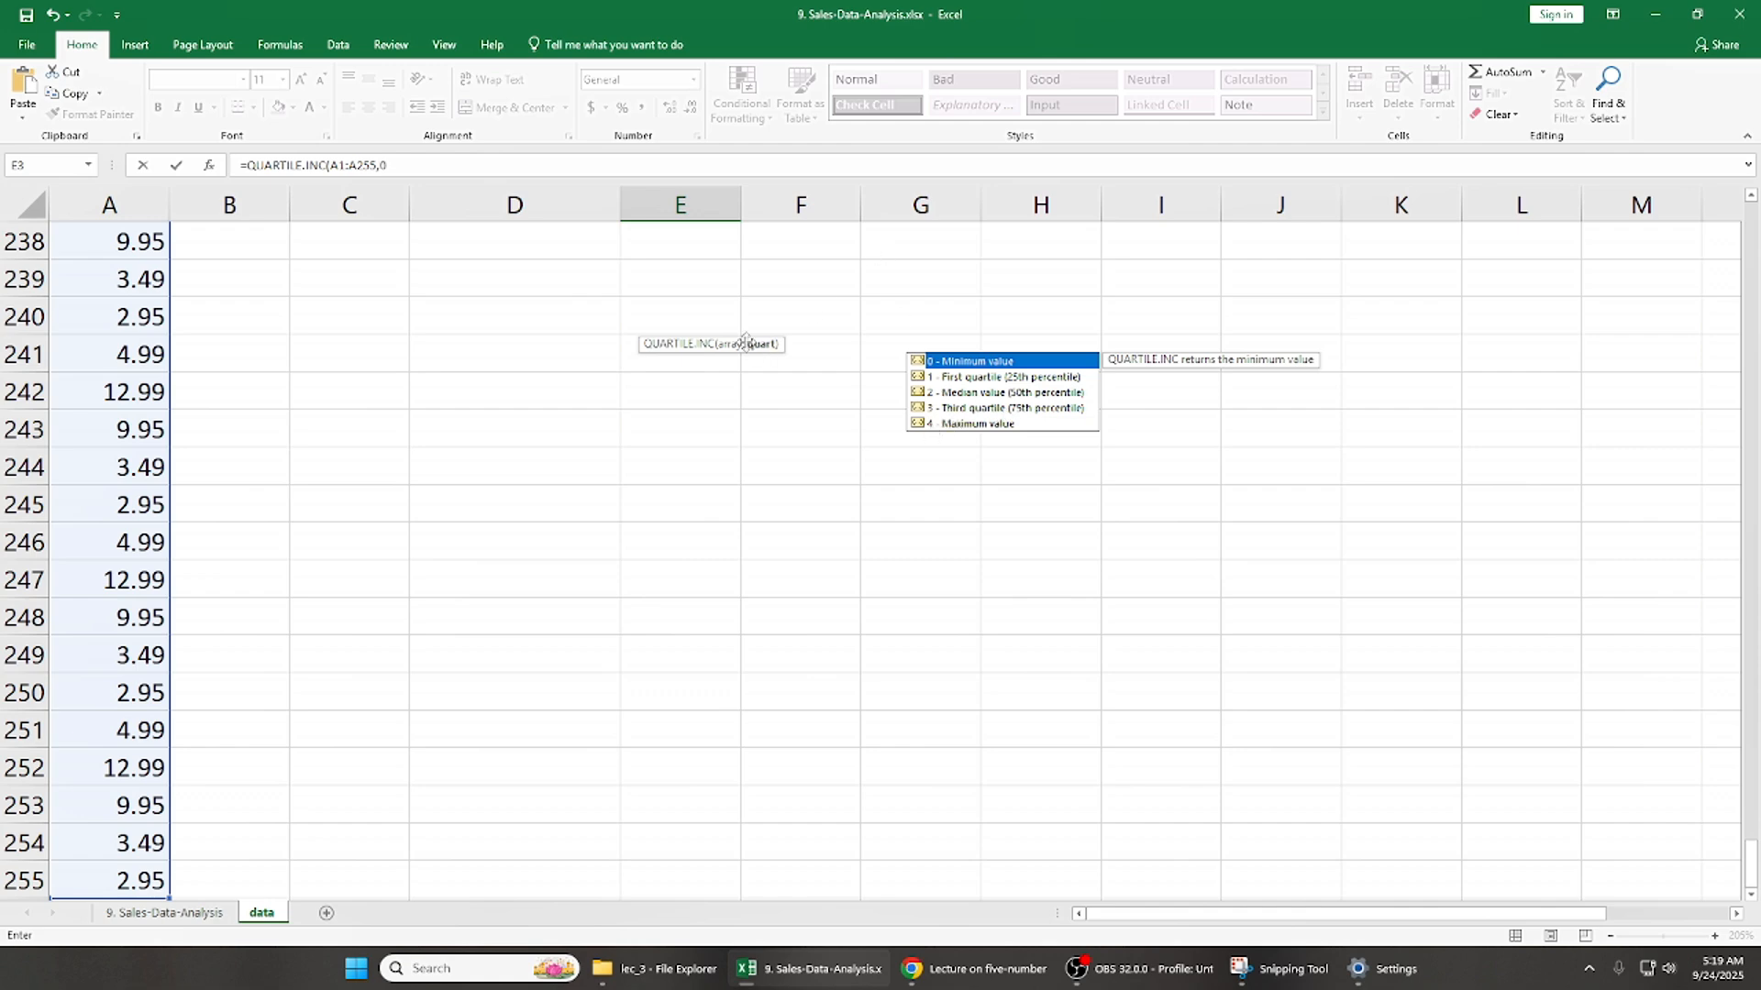
key("Return")
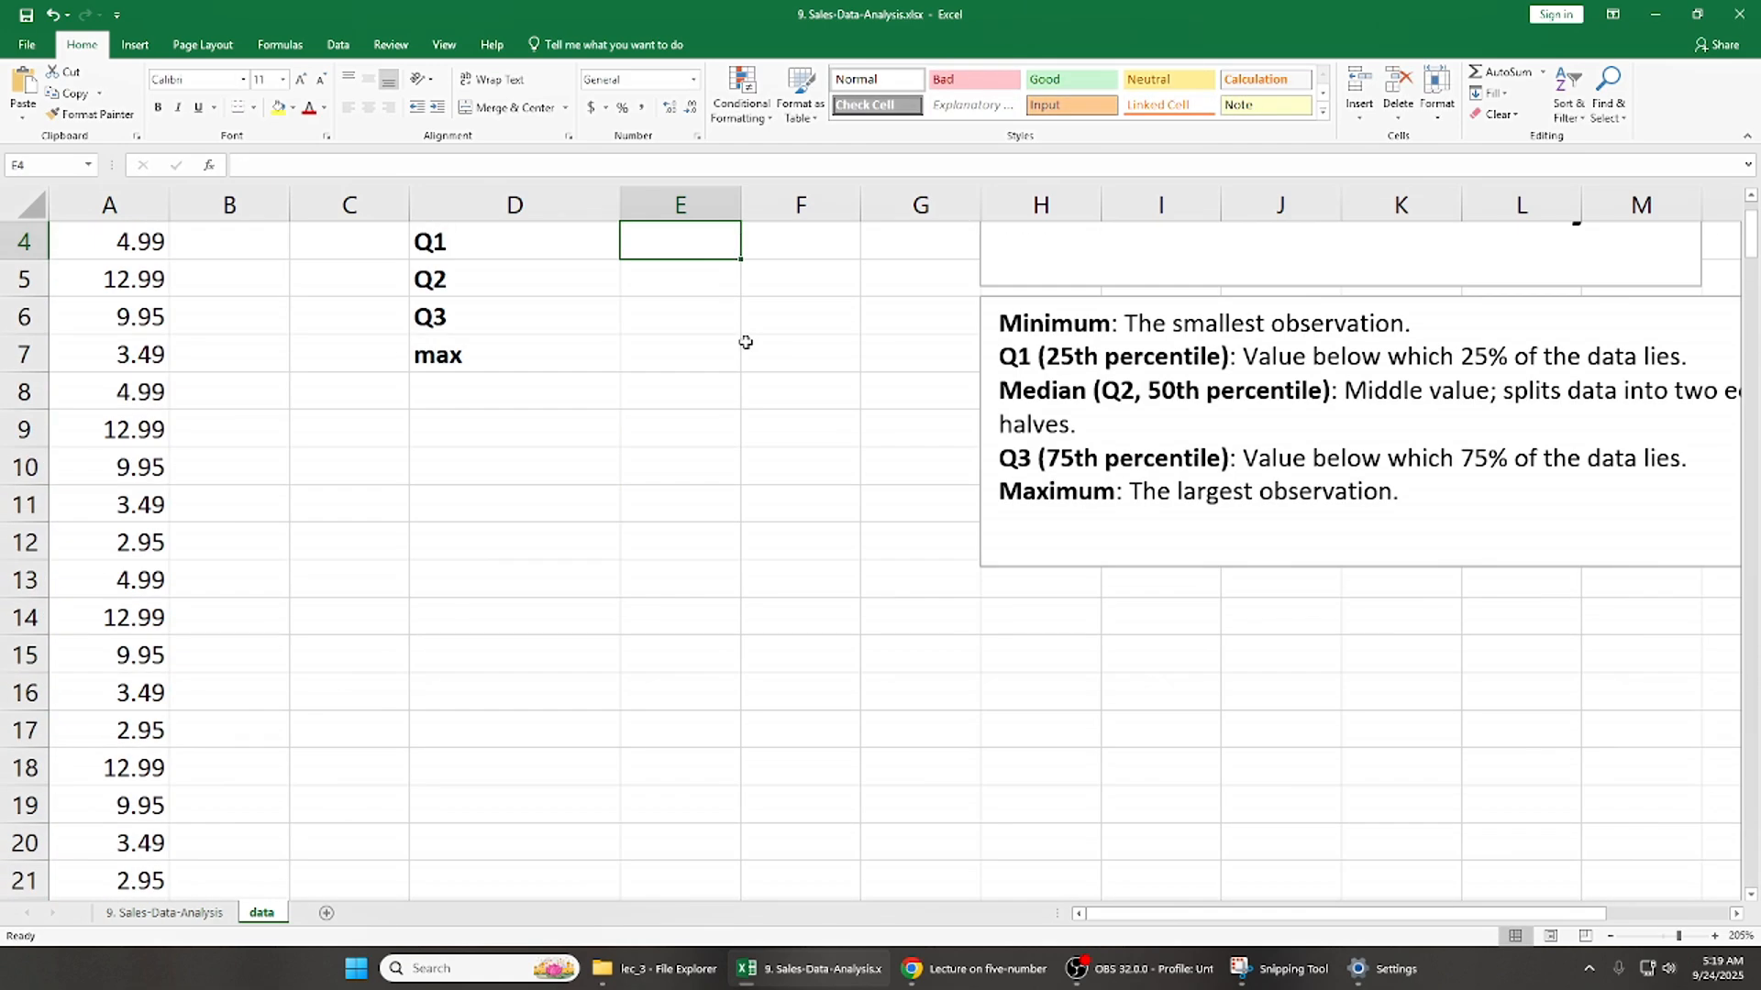
key("Up")
key("Left")
key("shift+Right")
key("Left")
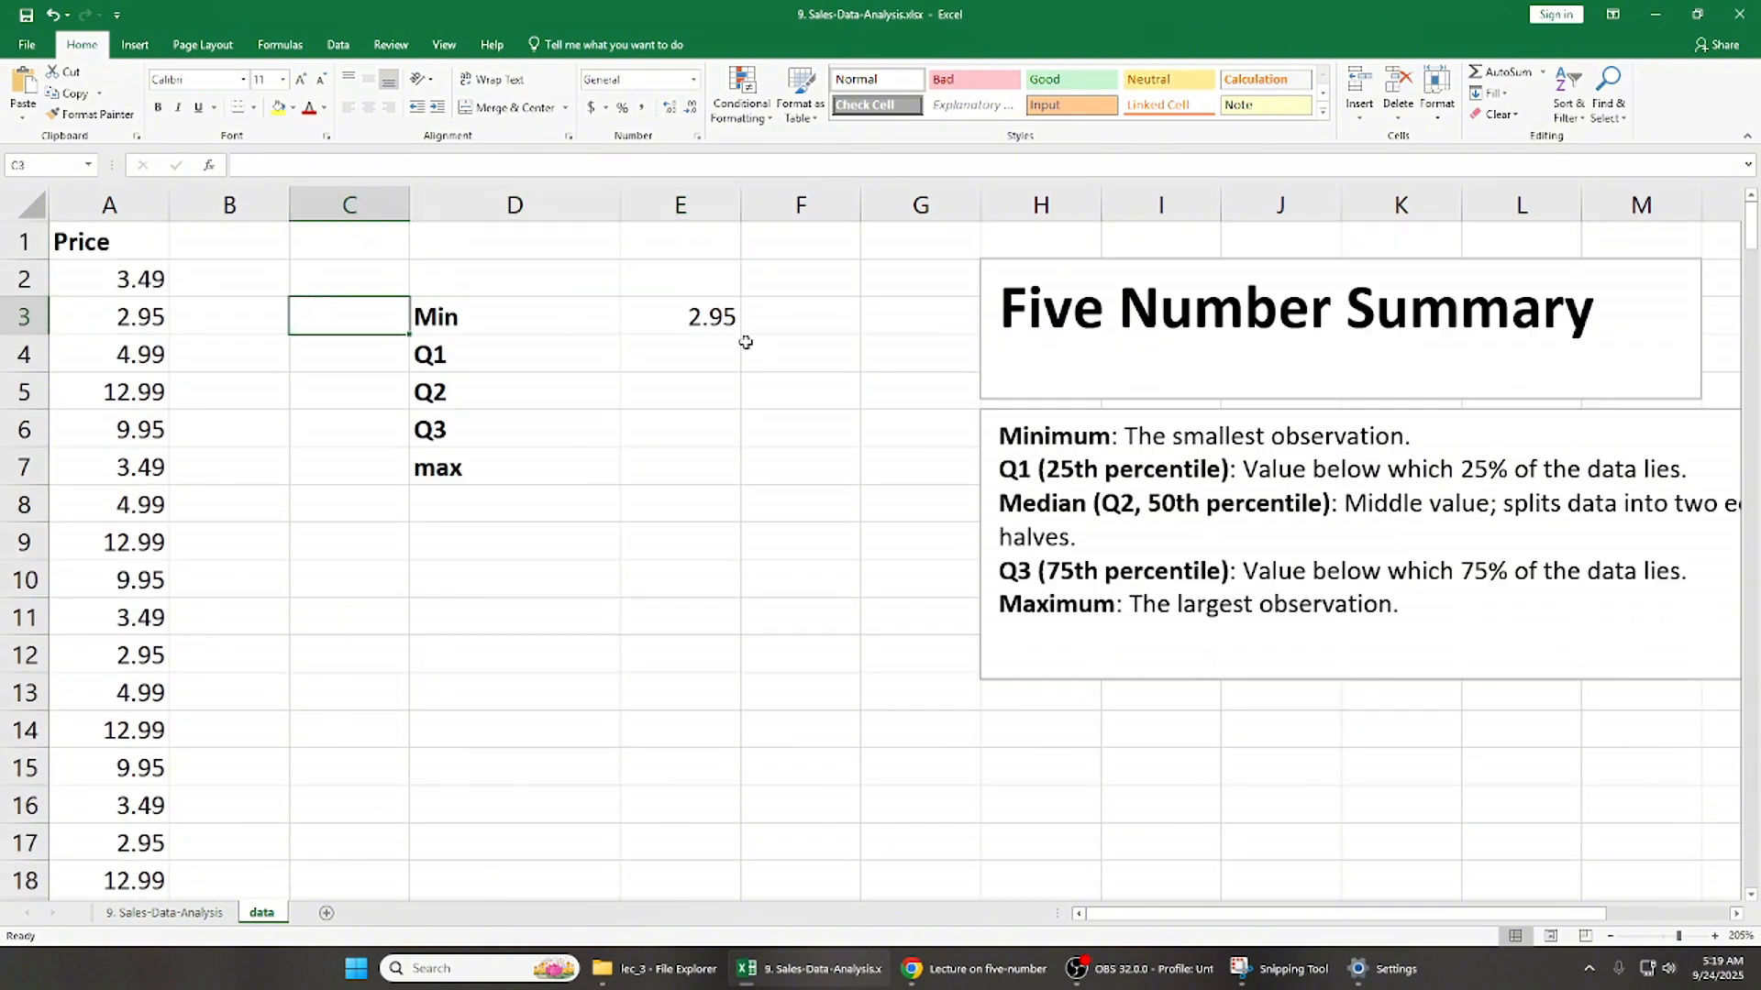
- Calculate Q1 in E4 with QUARTILE.INC over A1:A255, using quartile option 1 (First quartile)
key("Right")
key("Right")
key("Down")
type("=")
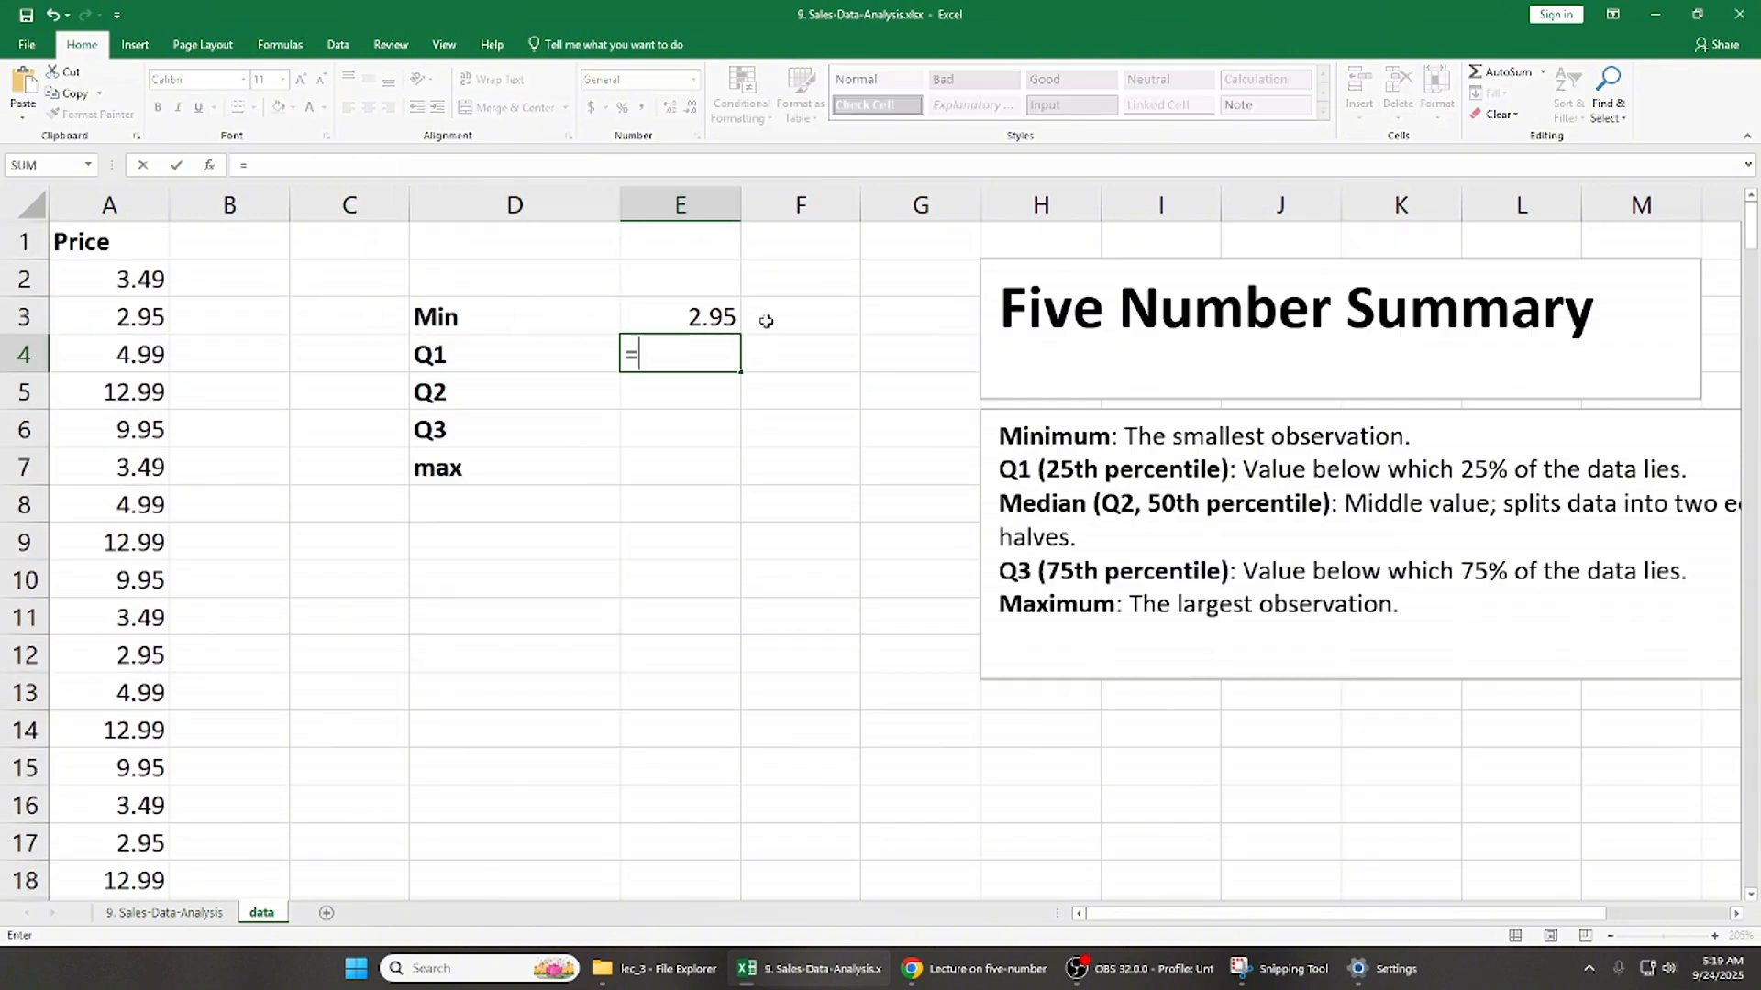
type("qu")
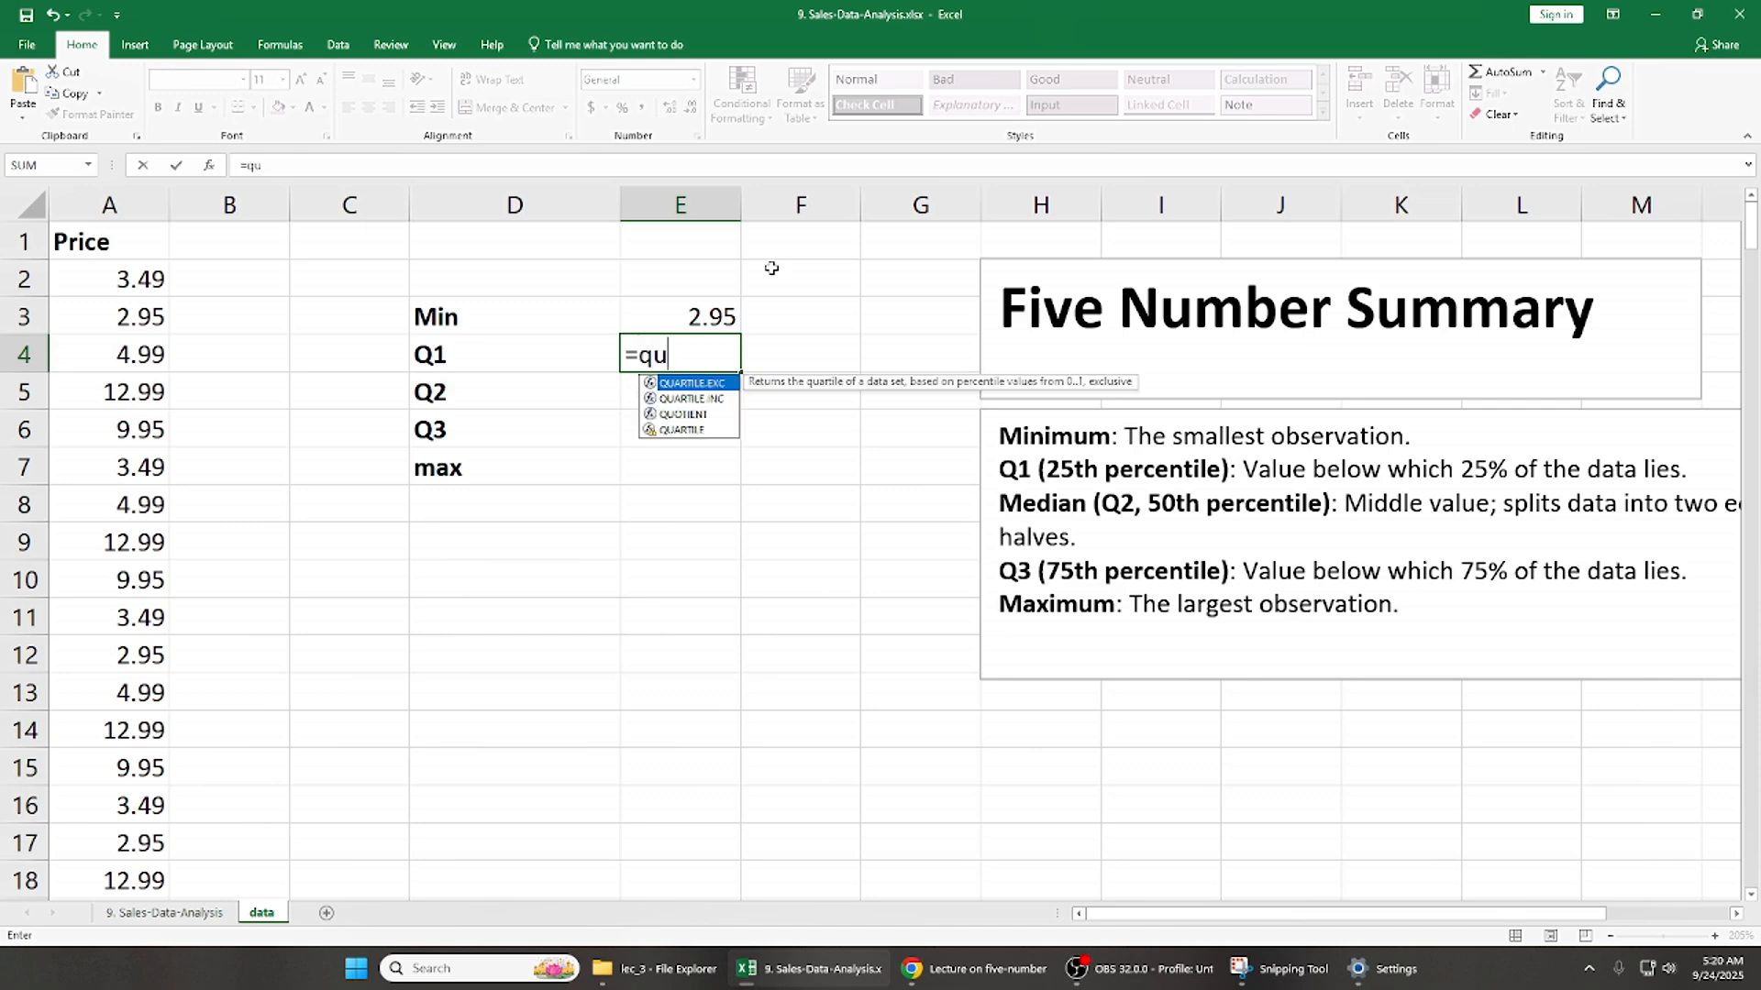
key("Down")
key("Down")
key("Tab")
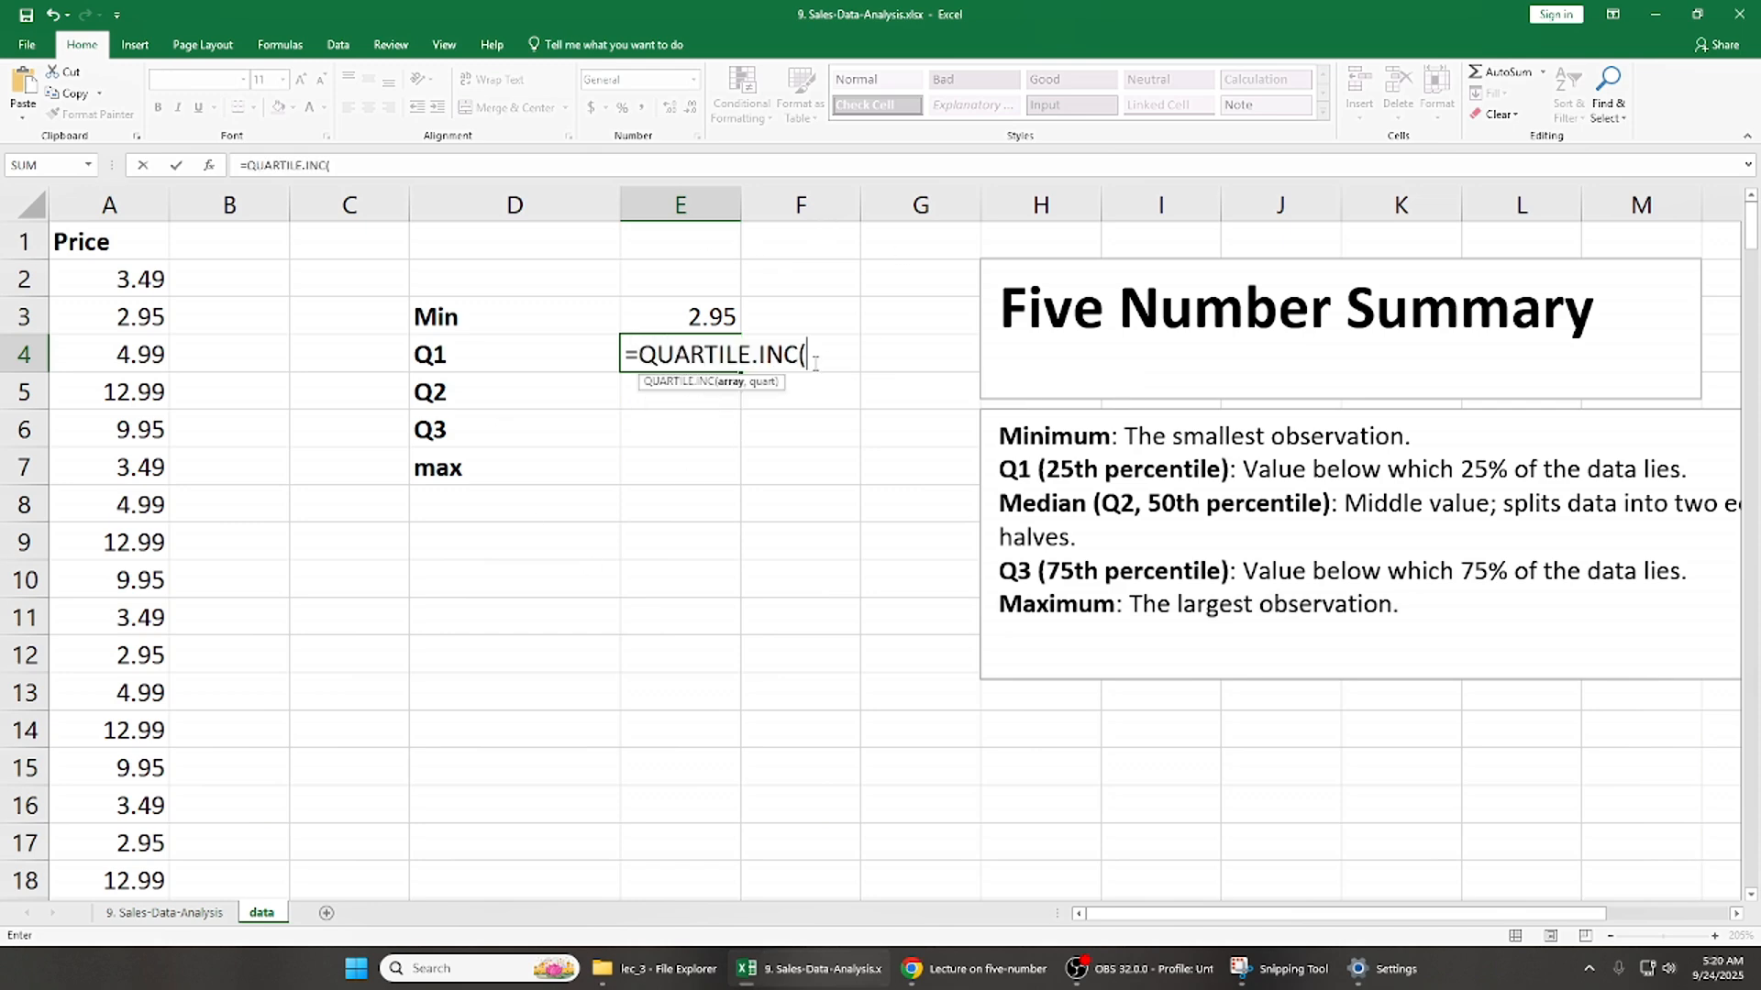
left_click(147, 242)
key("ctrl+shift+Down")
type(",")
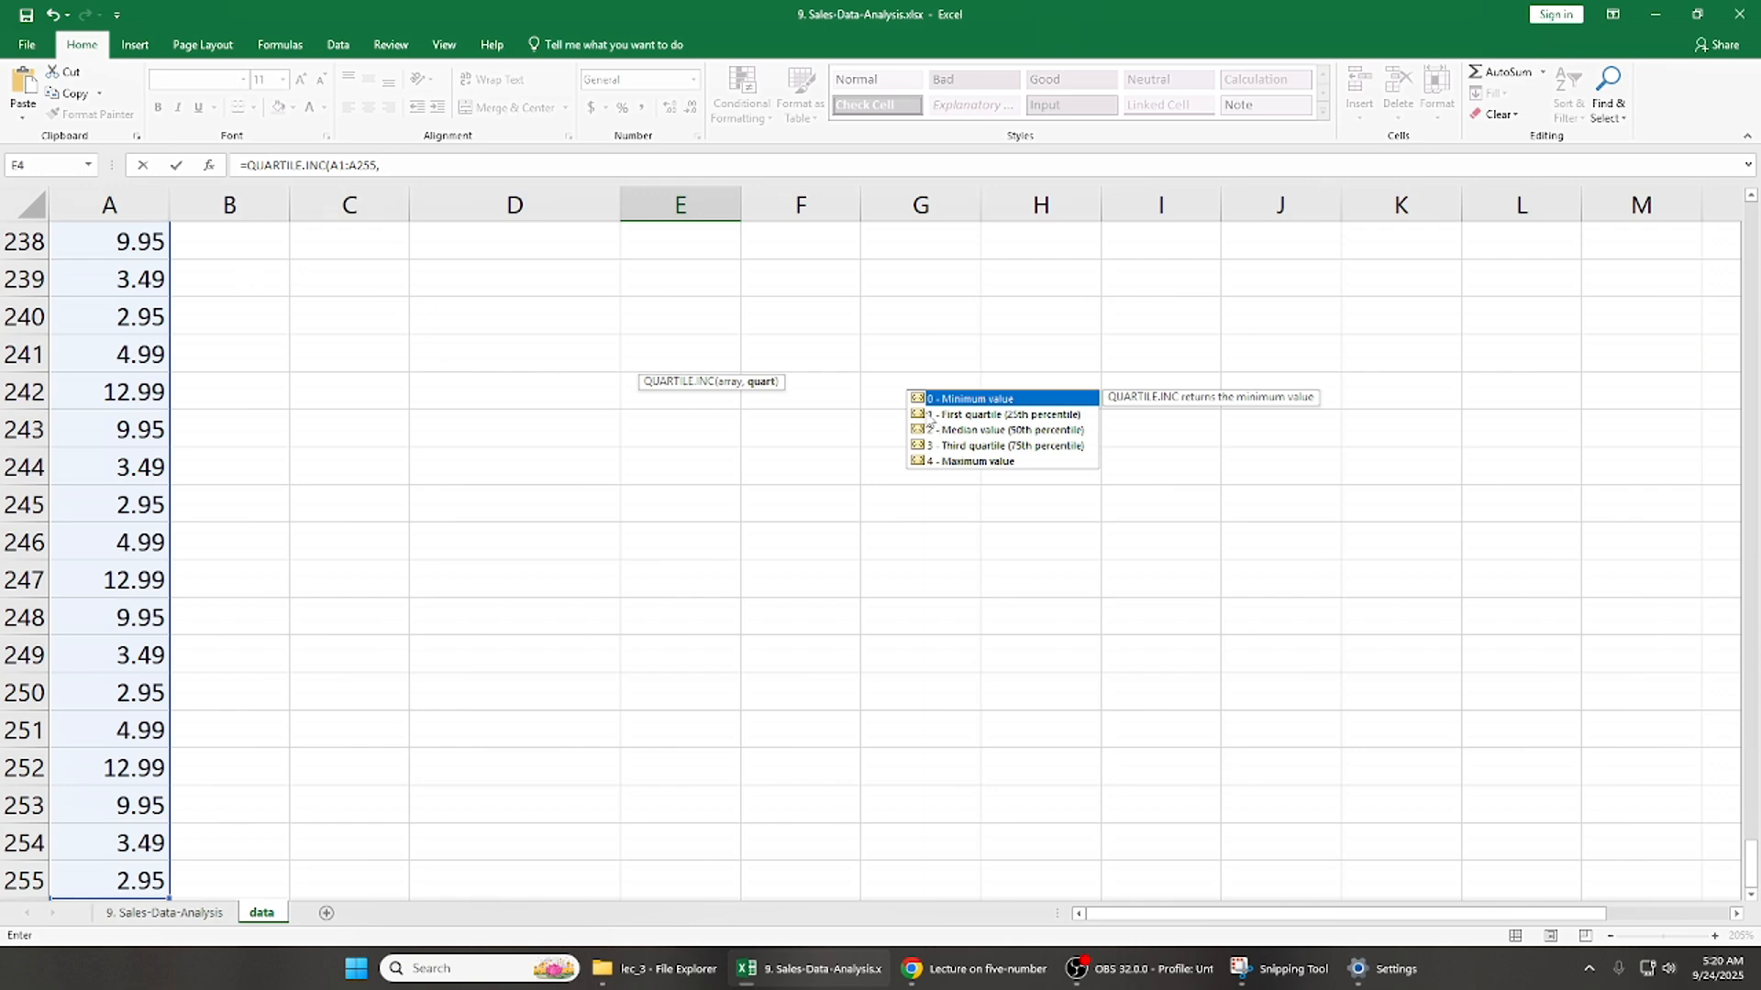
type("1")
key("Return")
key("Up")
key("Up")
key("Up")
key("Up")
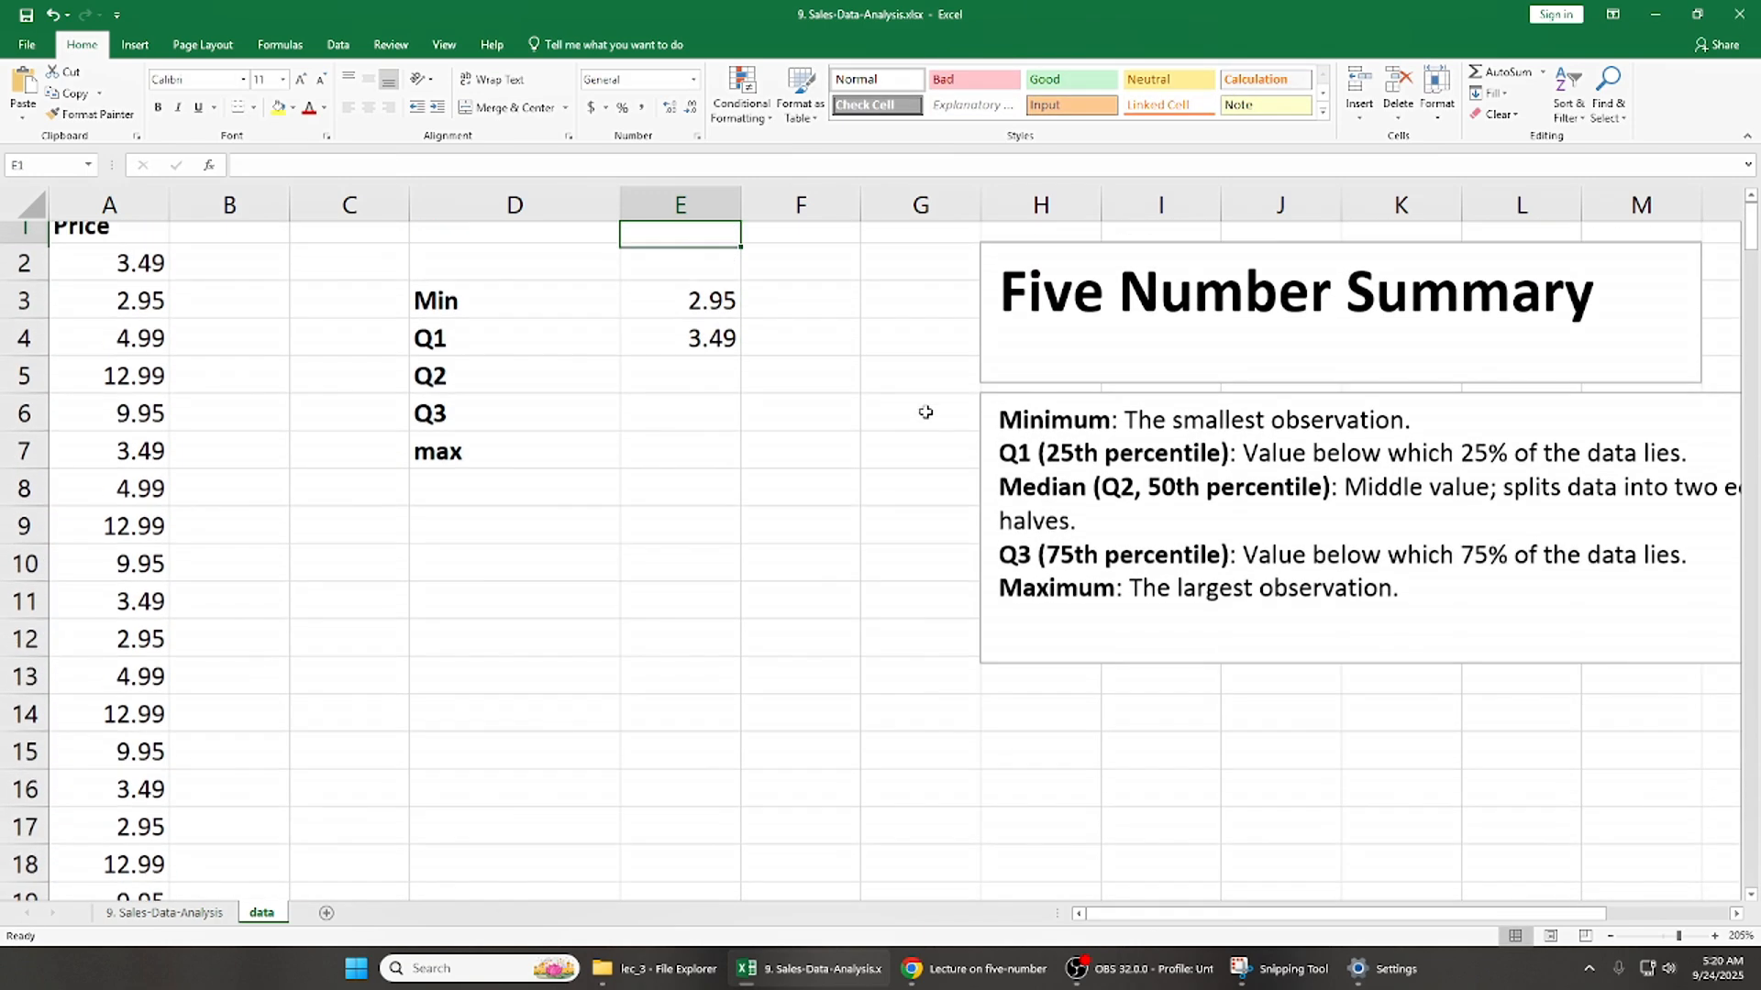
- Calculate Q2 in E5 with QUARTILE.INC over A1:A255, using quartile option 2 (Median value)
key("Down")
key("Down")
key("Down")
key("Down")
key("Left")
key("Right")
type("=qu")
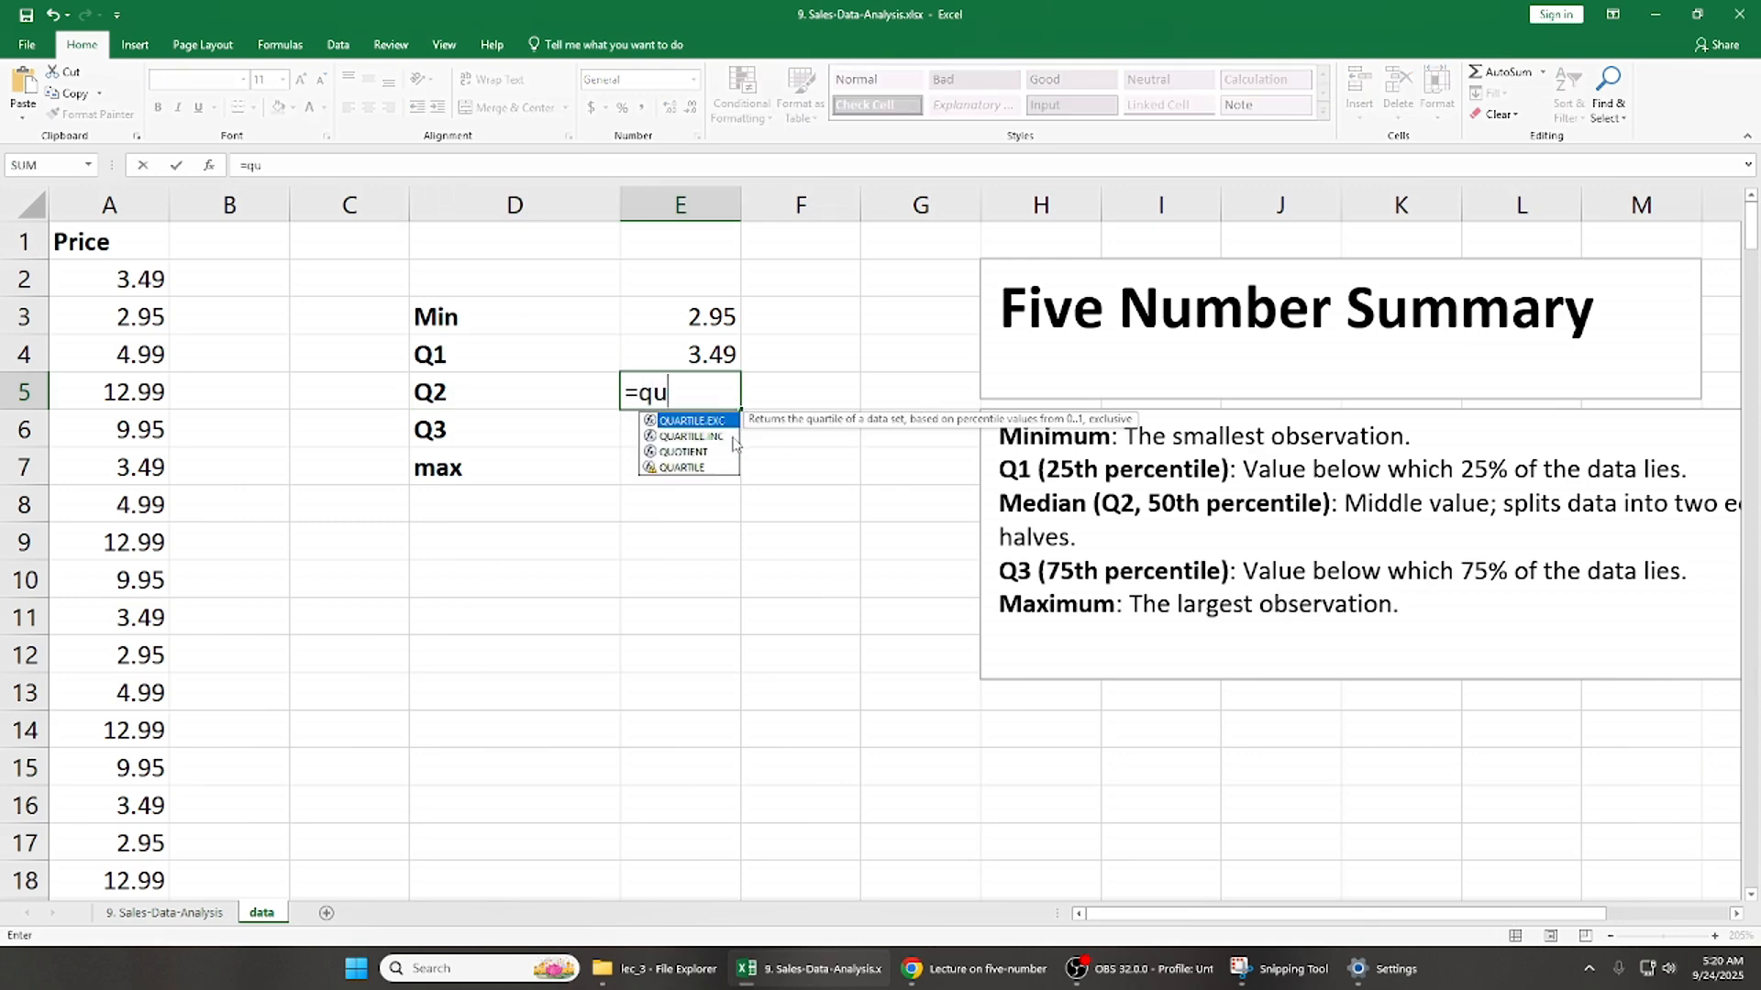
double_click(733, 437)
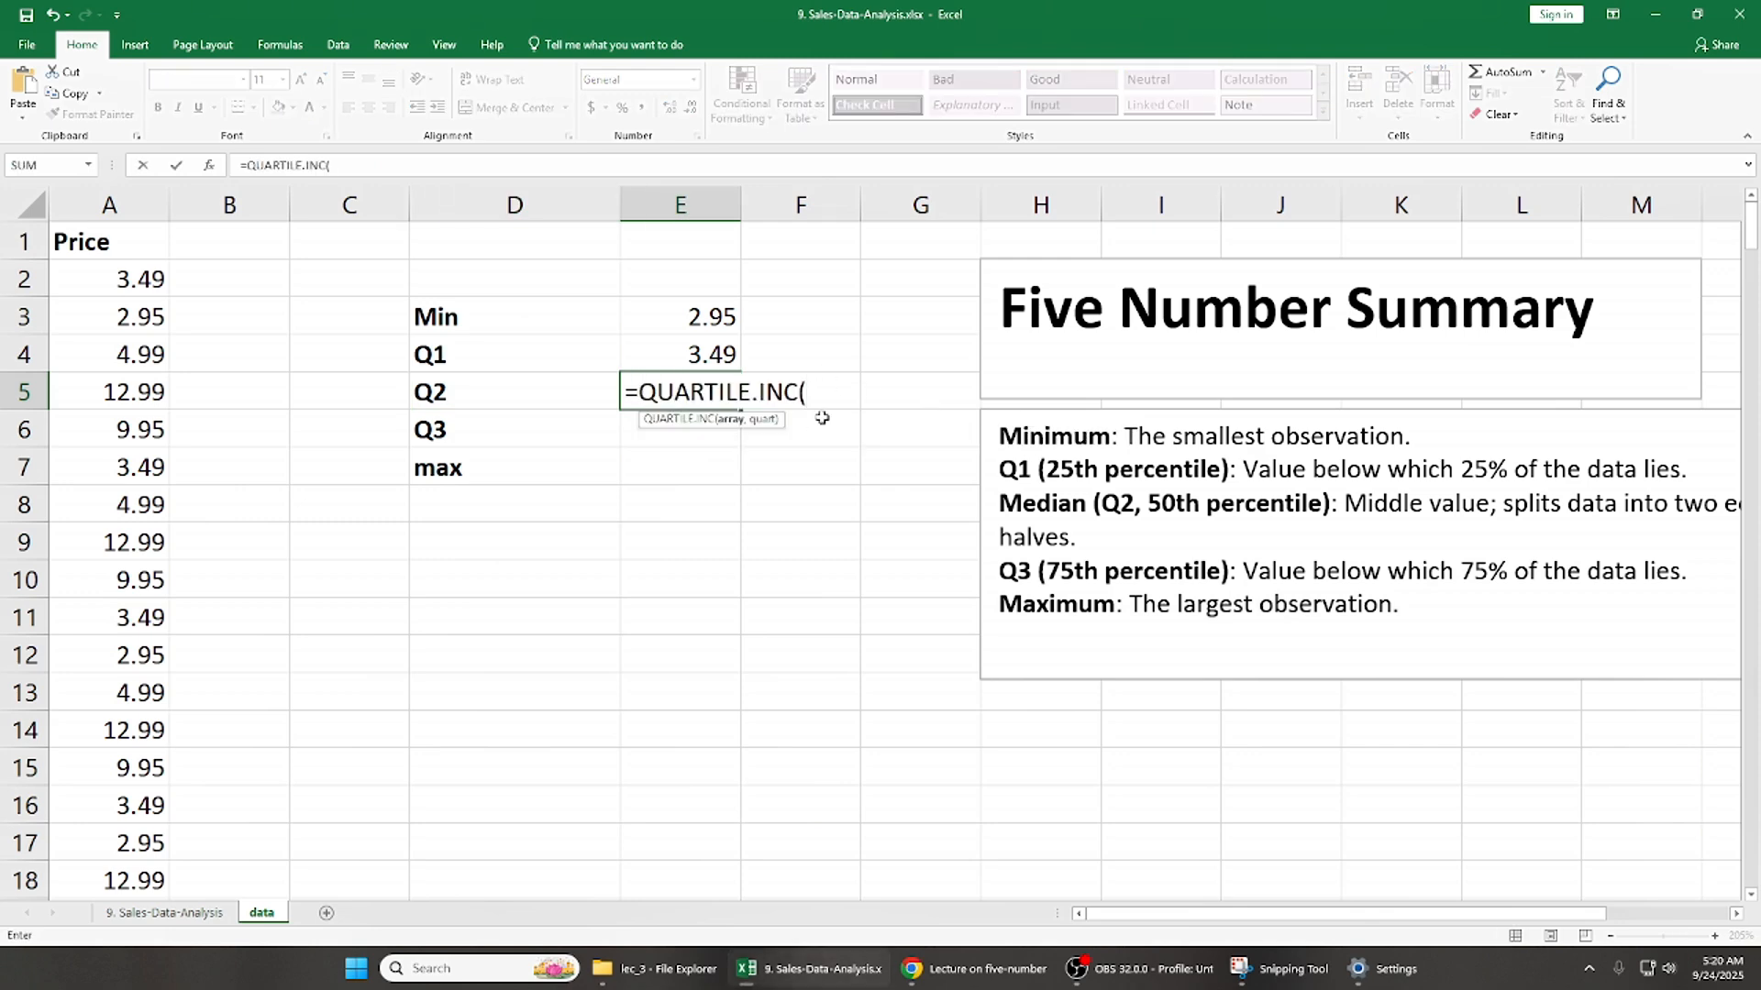
left_click(146, 243)
key("ctrl+shift+Down")
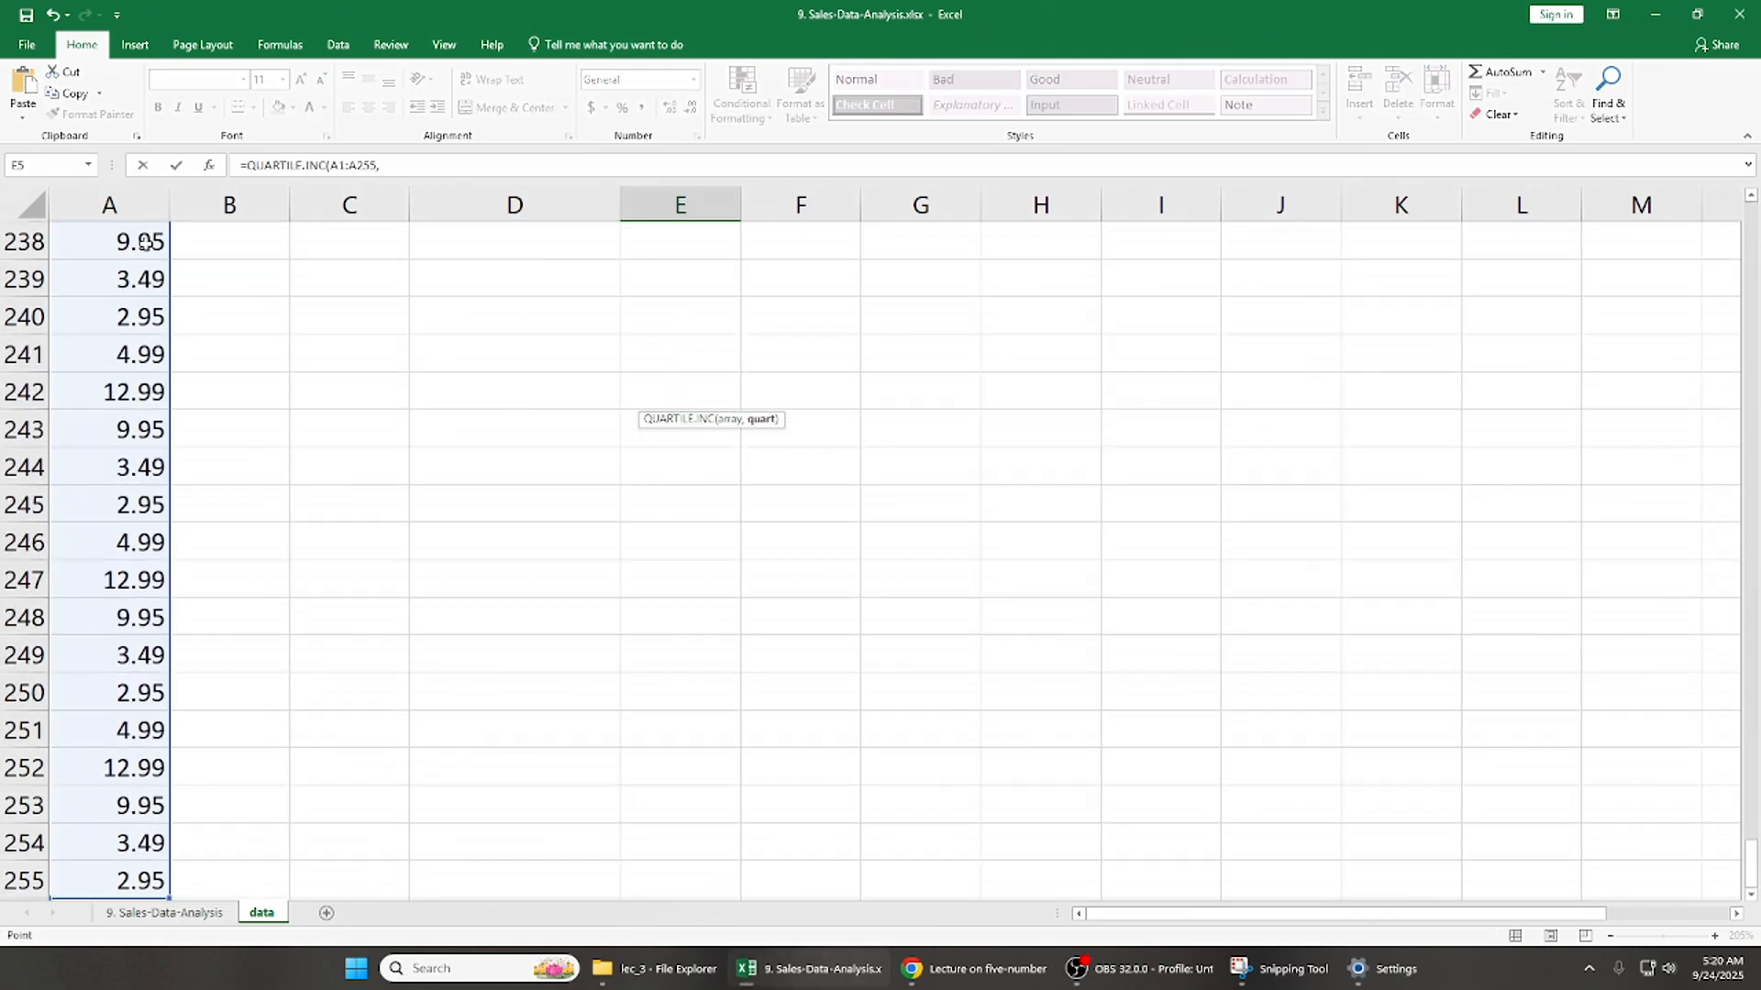
type(",")
key("Up")
key("Up")
left_click(145, 242)
key("Up")
key("Up")
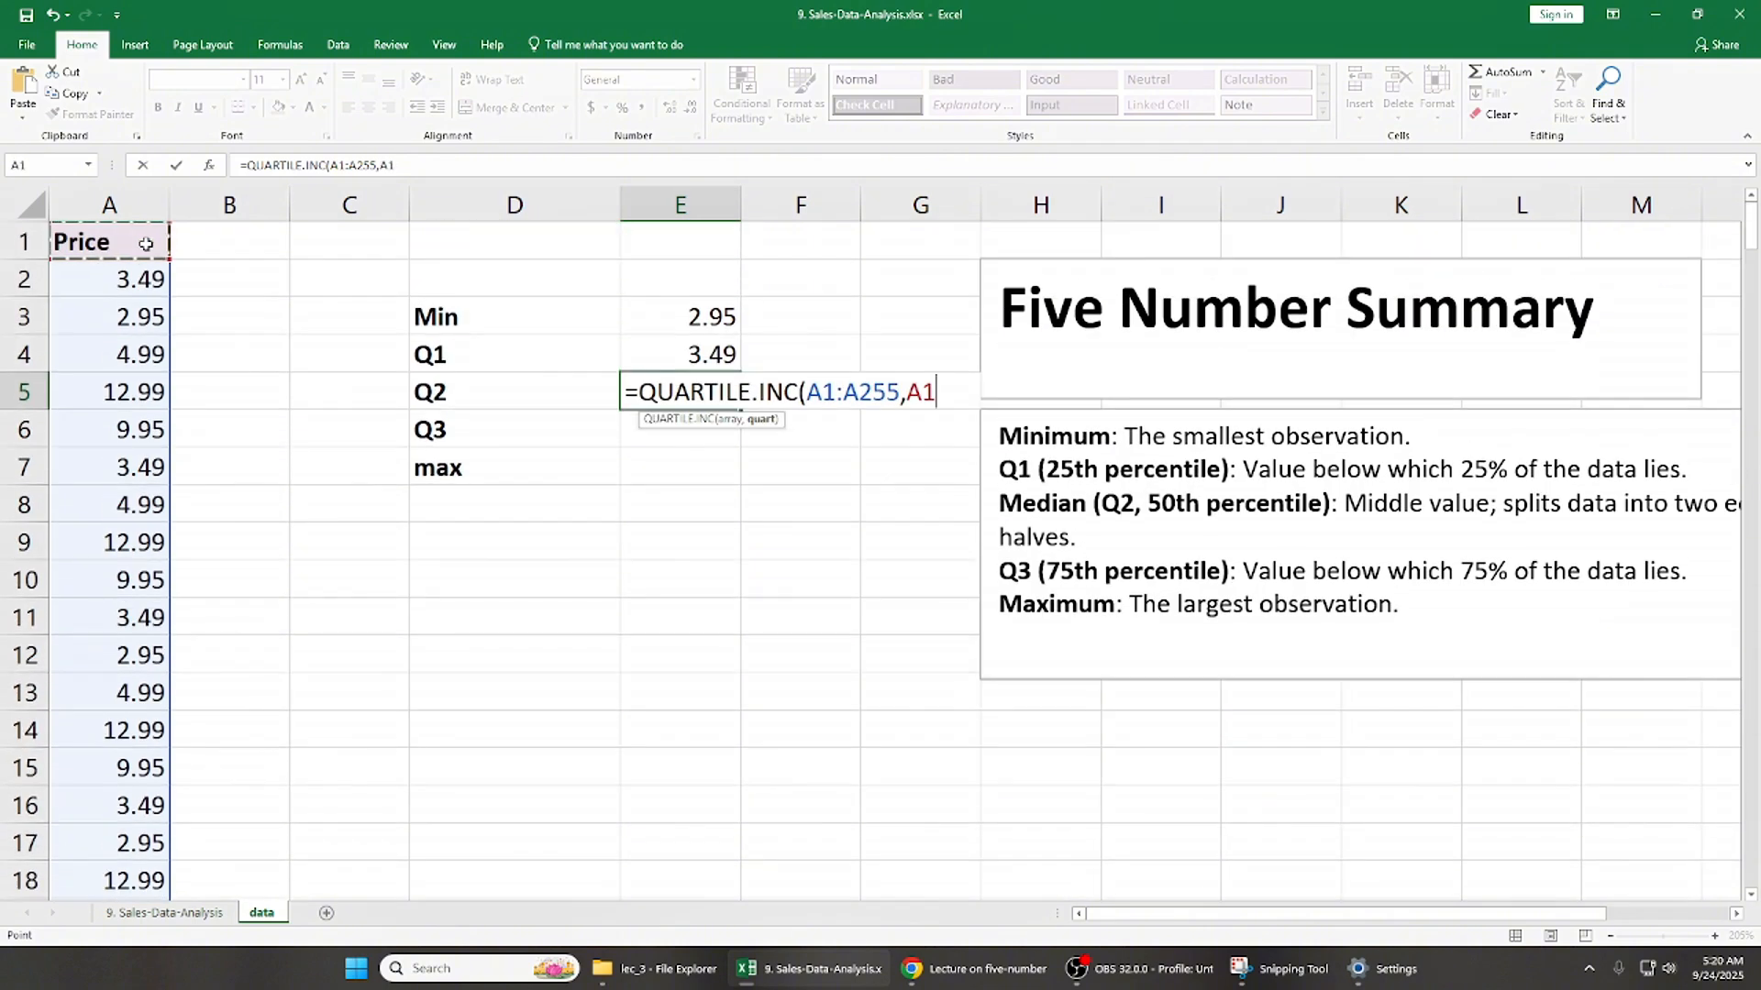
key("BackSpace")
key("BackSpace")
key("BackSpace")
type(",")
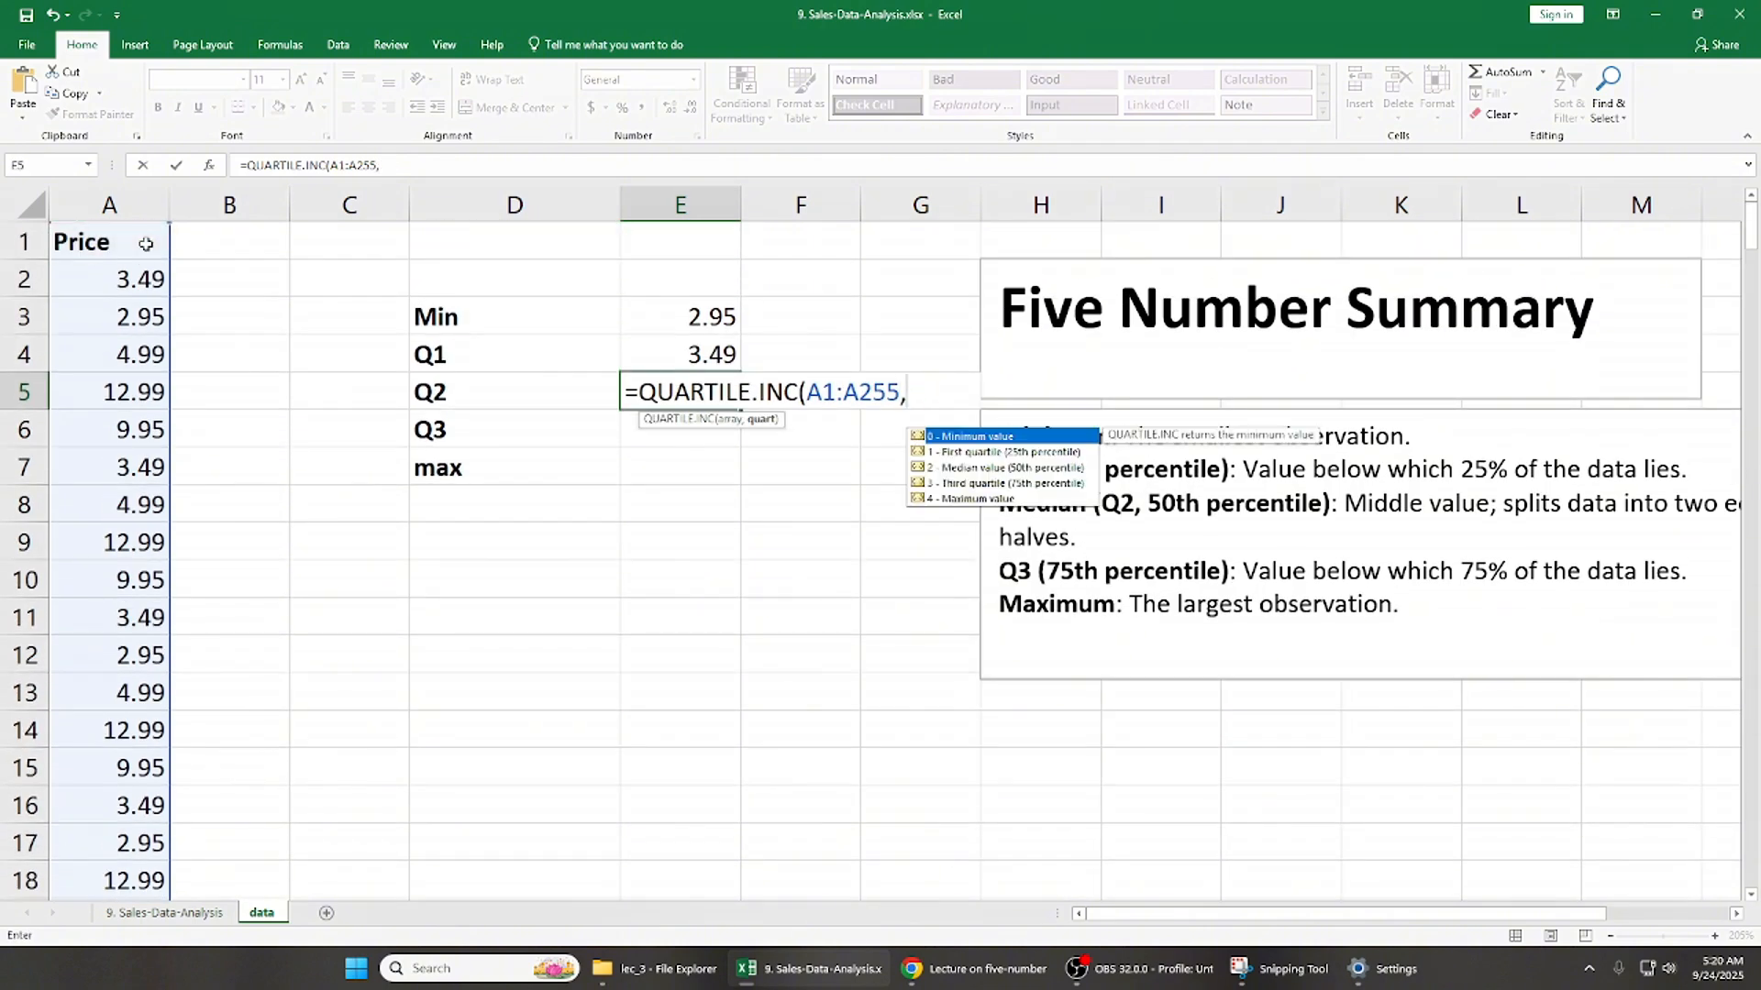
type("2")
key("Return")
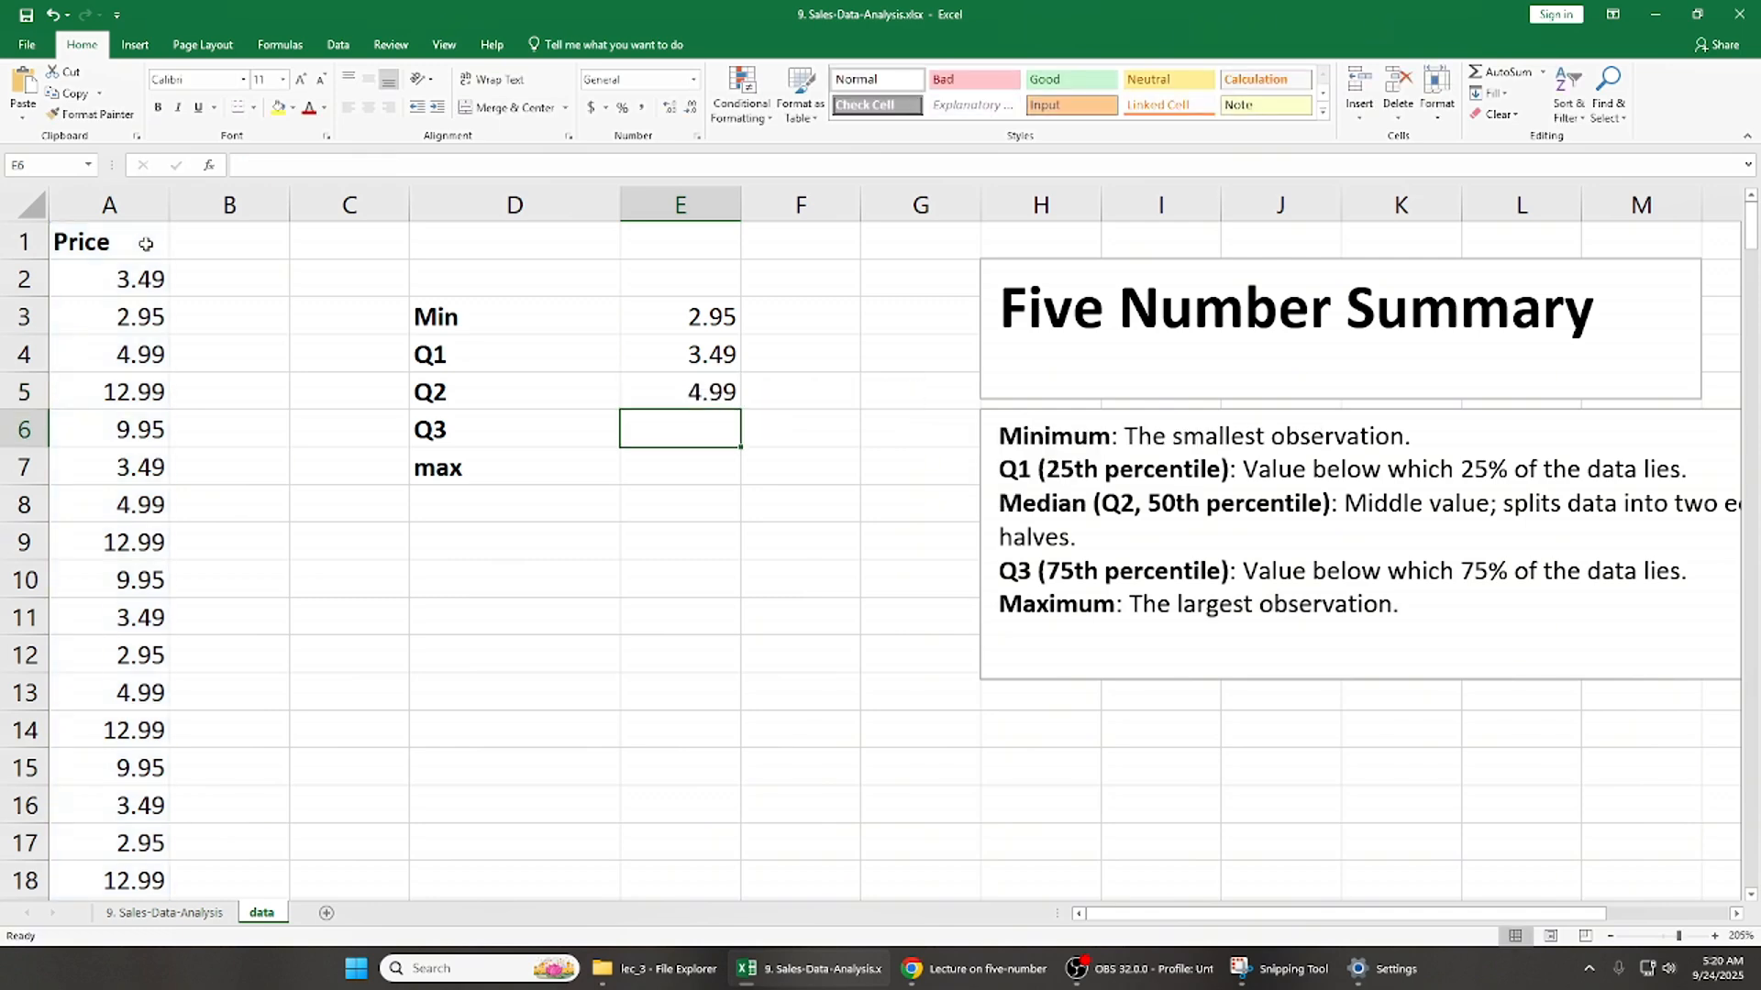
- Calculate Q3 in E6 with QUARTILE.INC over A1:A255, using quartile option 3 (Third quartile)
key("Up")
key("Down")
type("=")
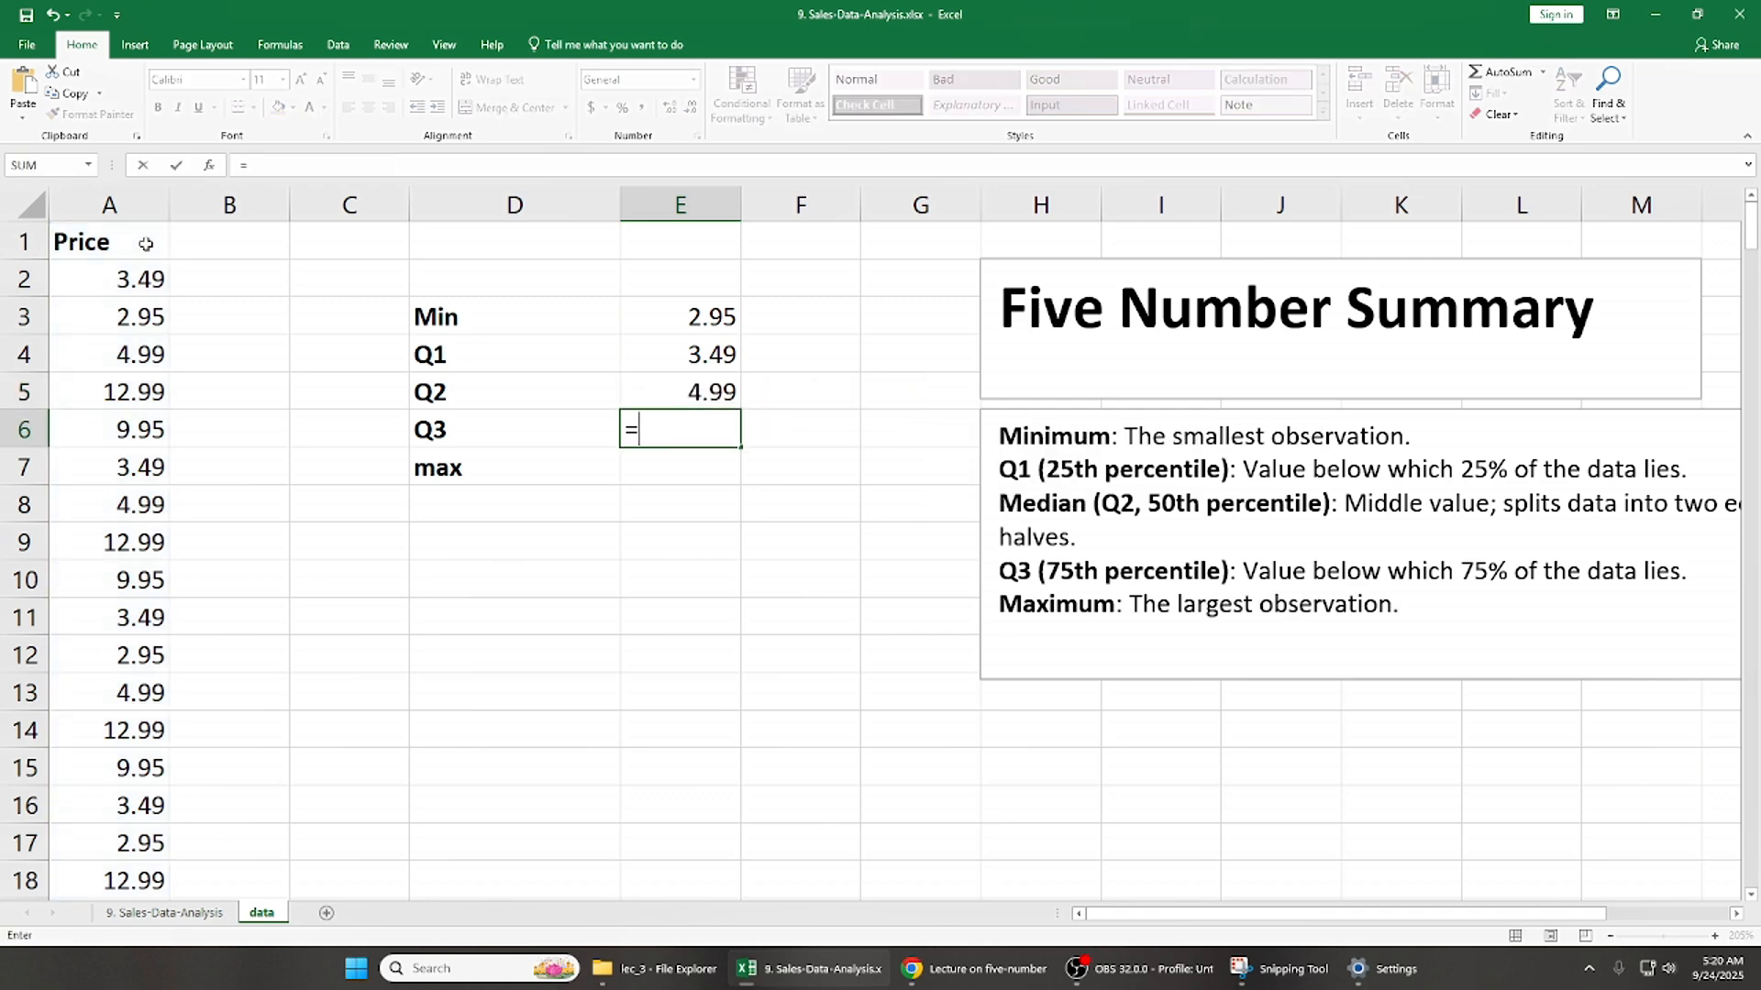
type("qua")
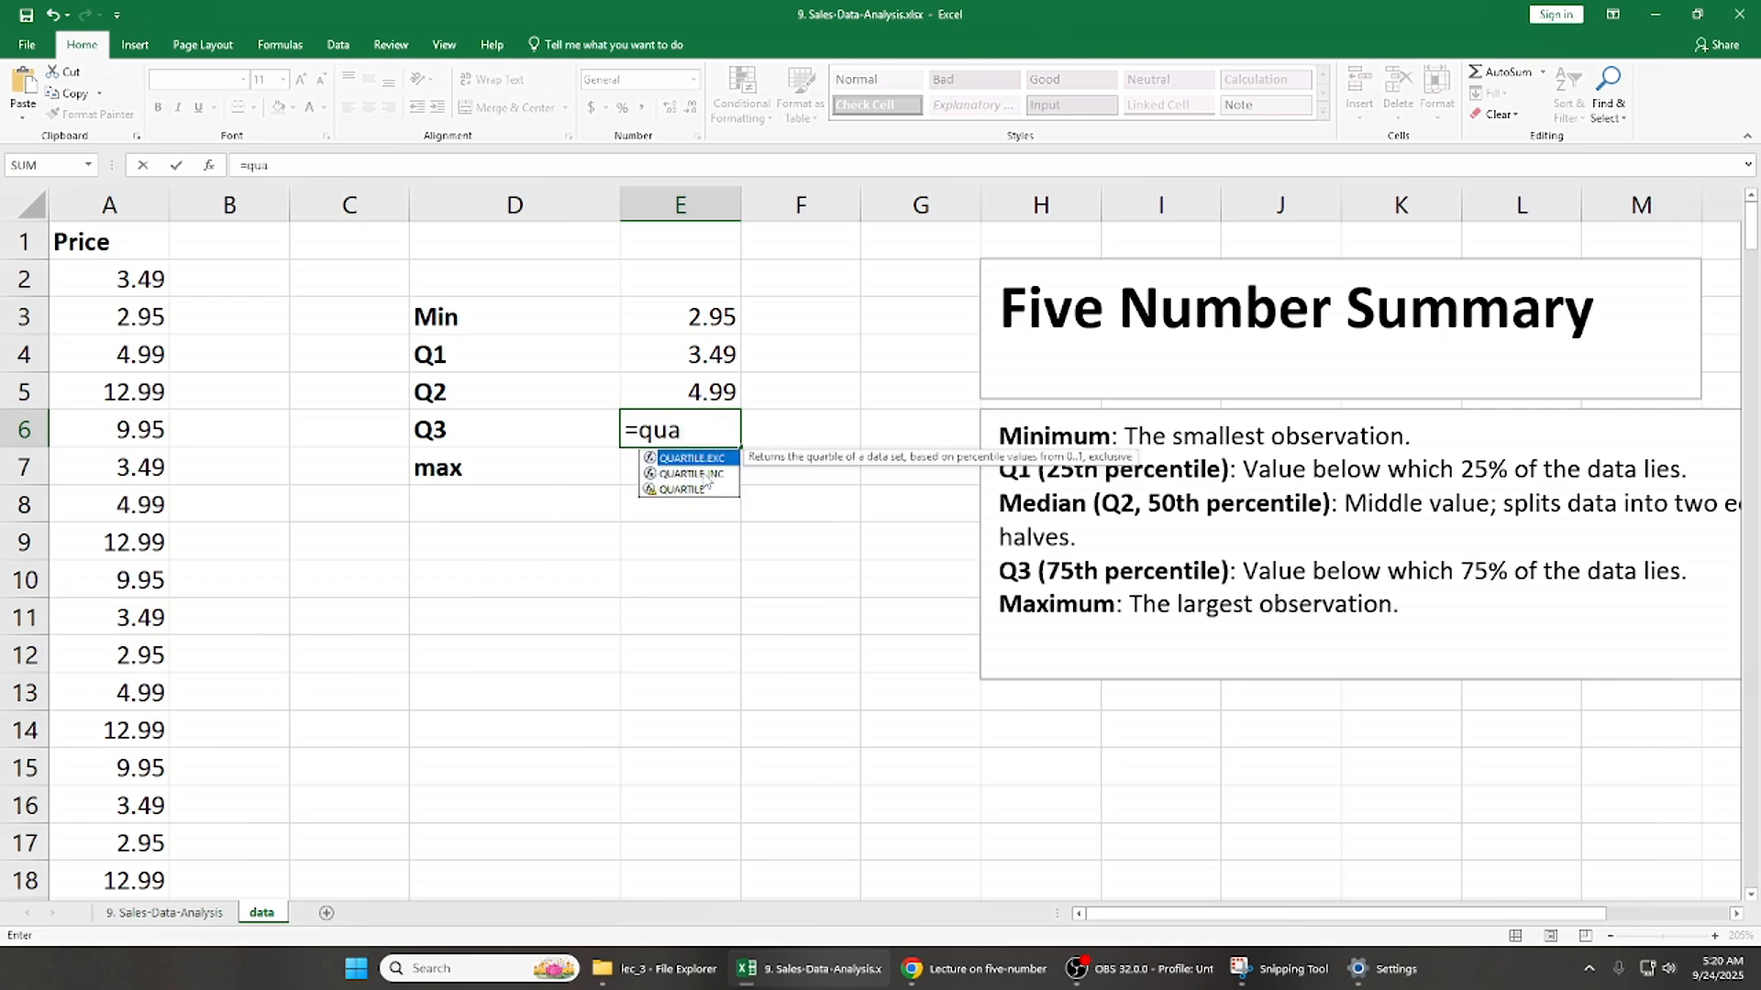
double_click(706, 475)
left_click(133, 390)
key("ctrl+Up")
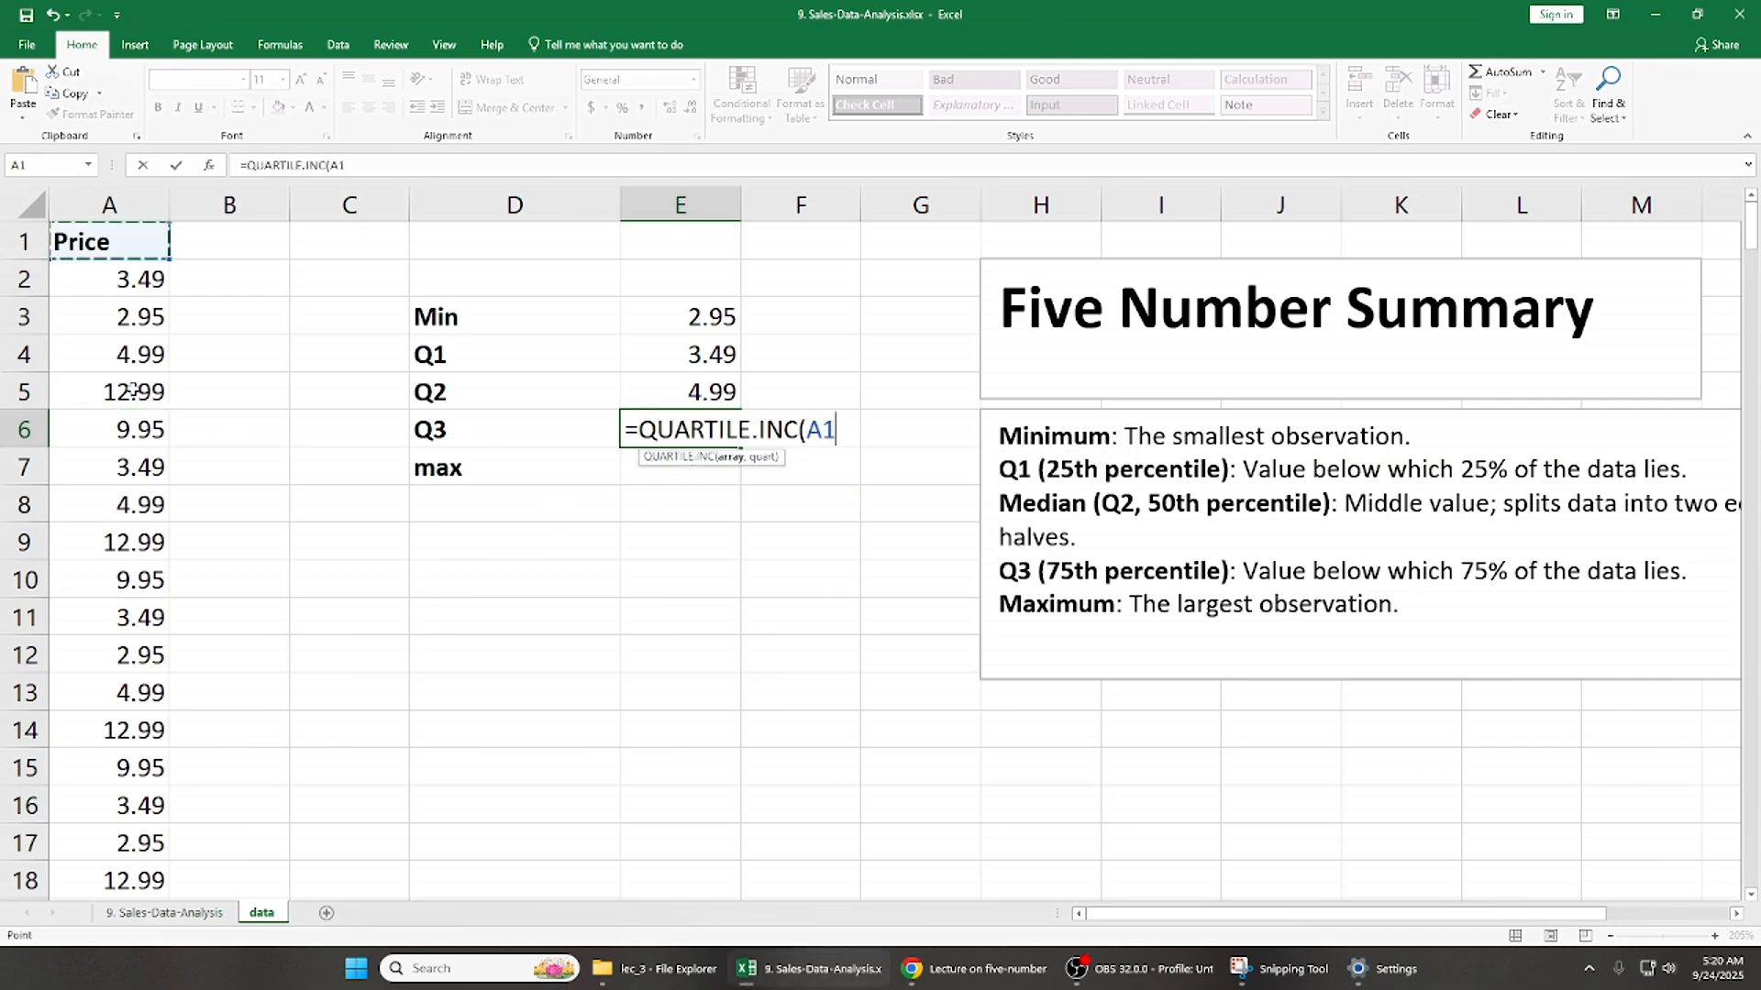
key("ctrl+shift+Down")
type(",")
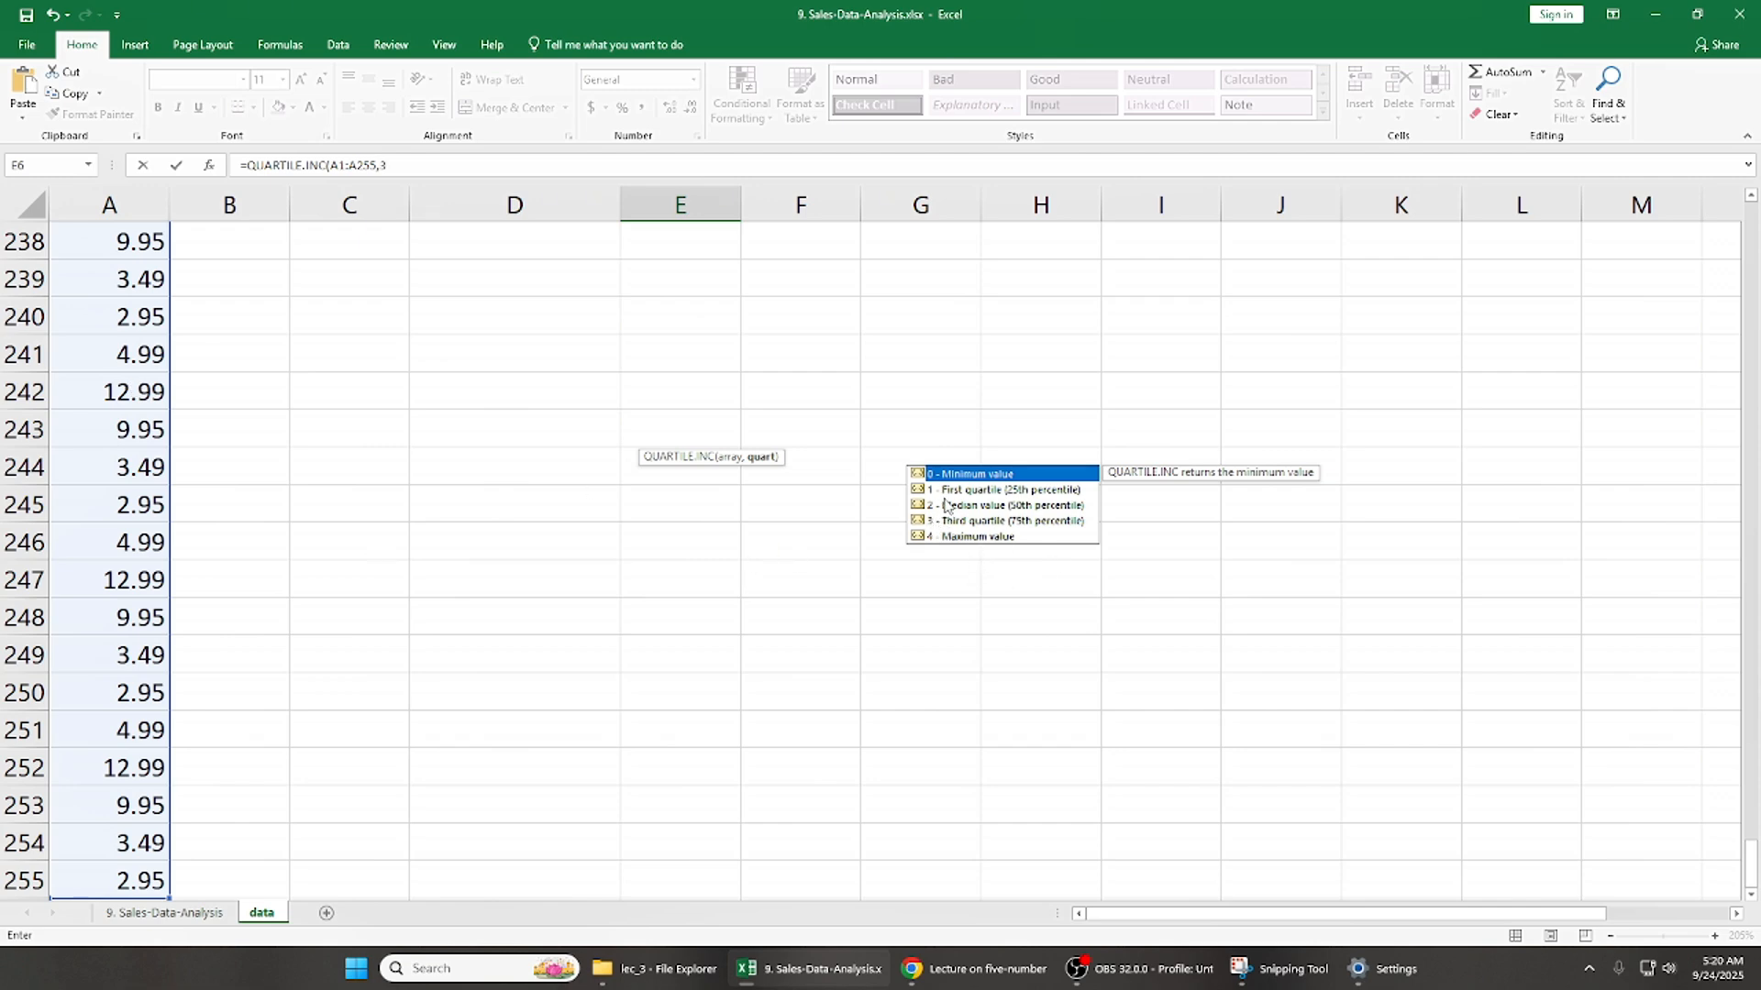
type("3")
key("Return")
- Calculate the maximum in E7 with QUARTILE.INC over A1:A255, using quartile option 4 (Maximum value)
scroll(545, 450, "up", 2)
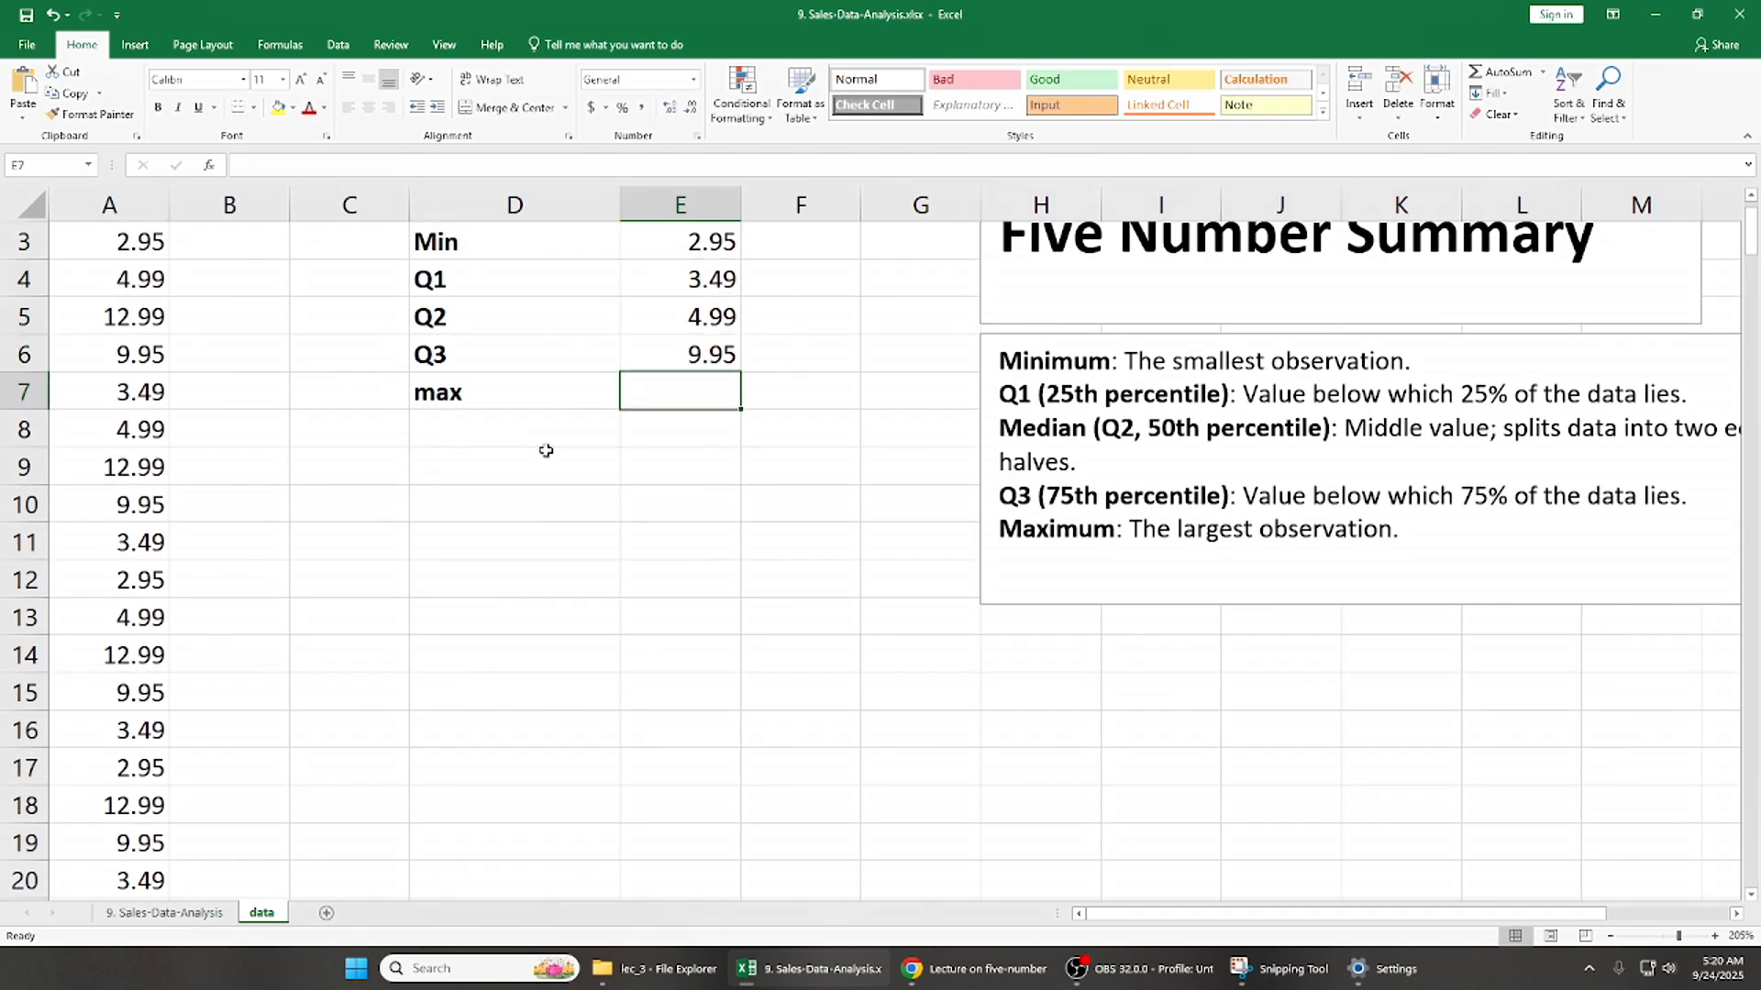
type("=qu")
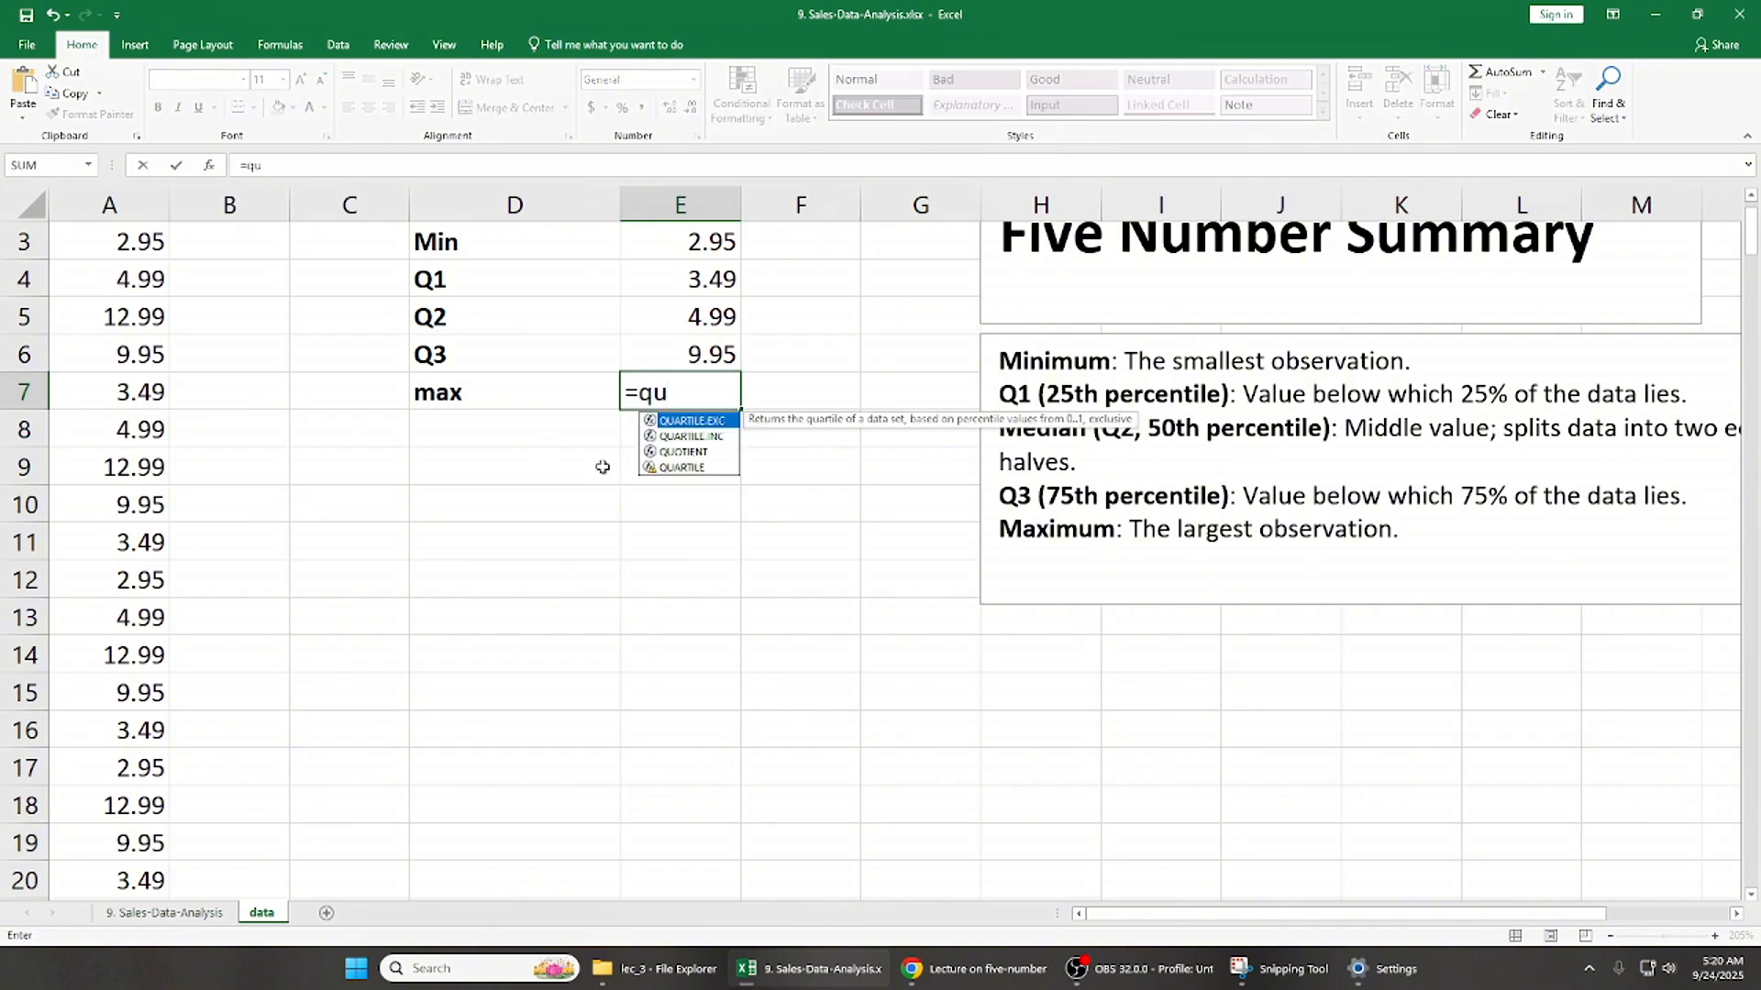
double_click(713, 439)
left_click(139, 318)
key("ctrl+Up")
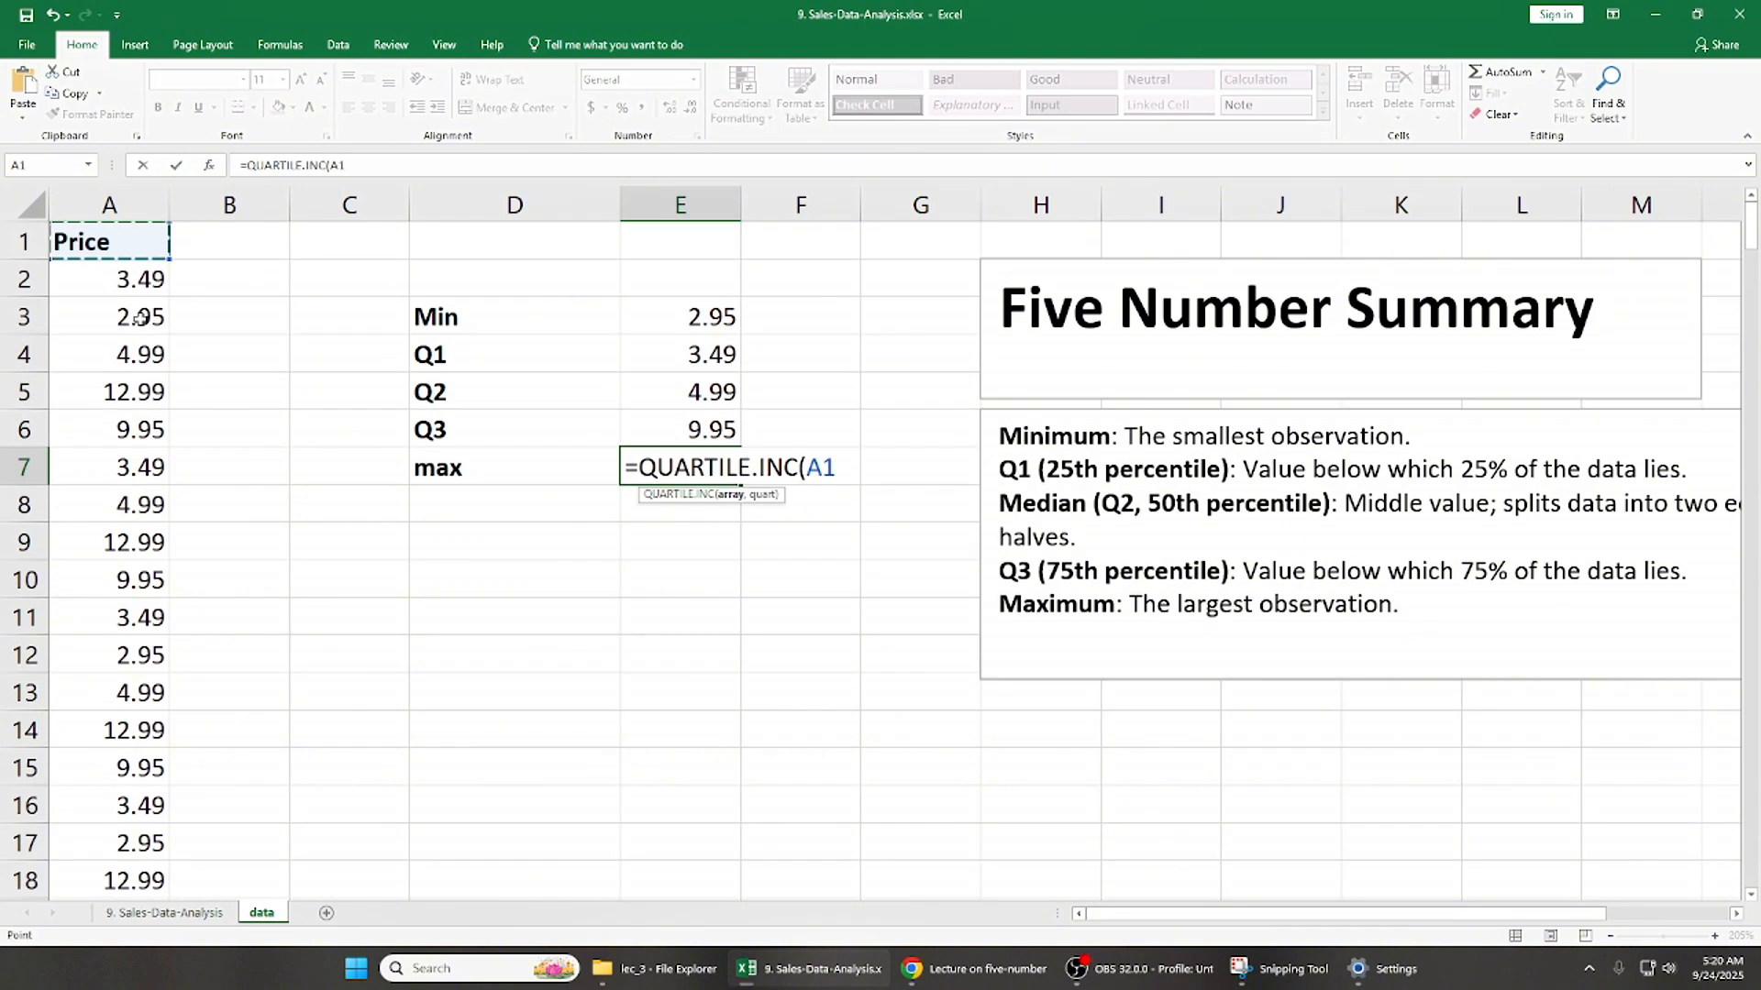
key("ctrl+shift+Down")
type(",")
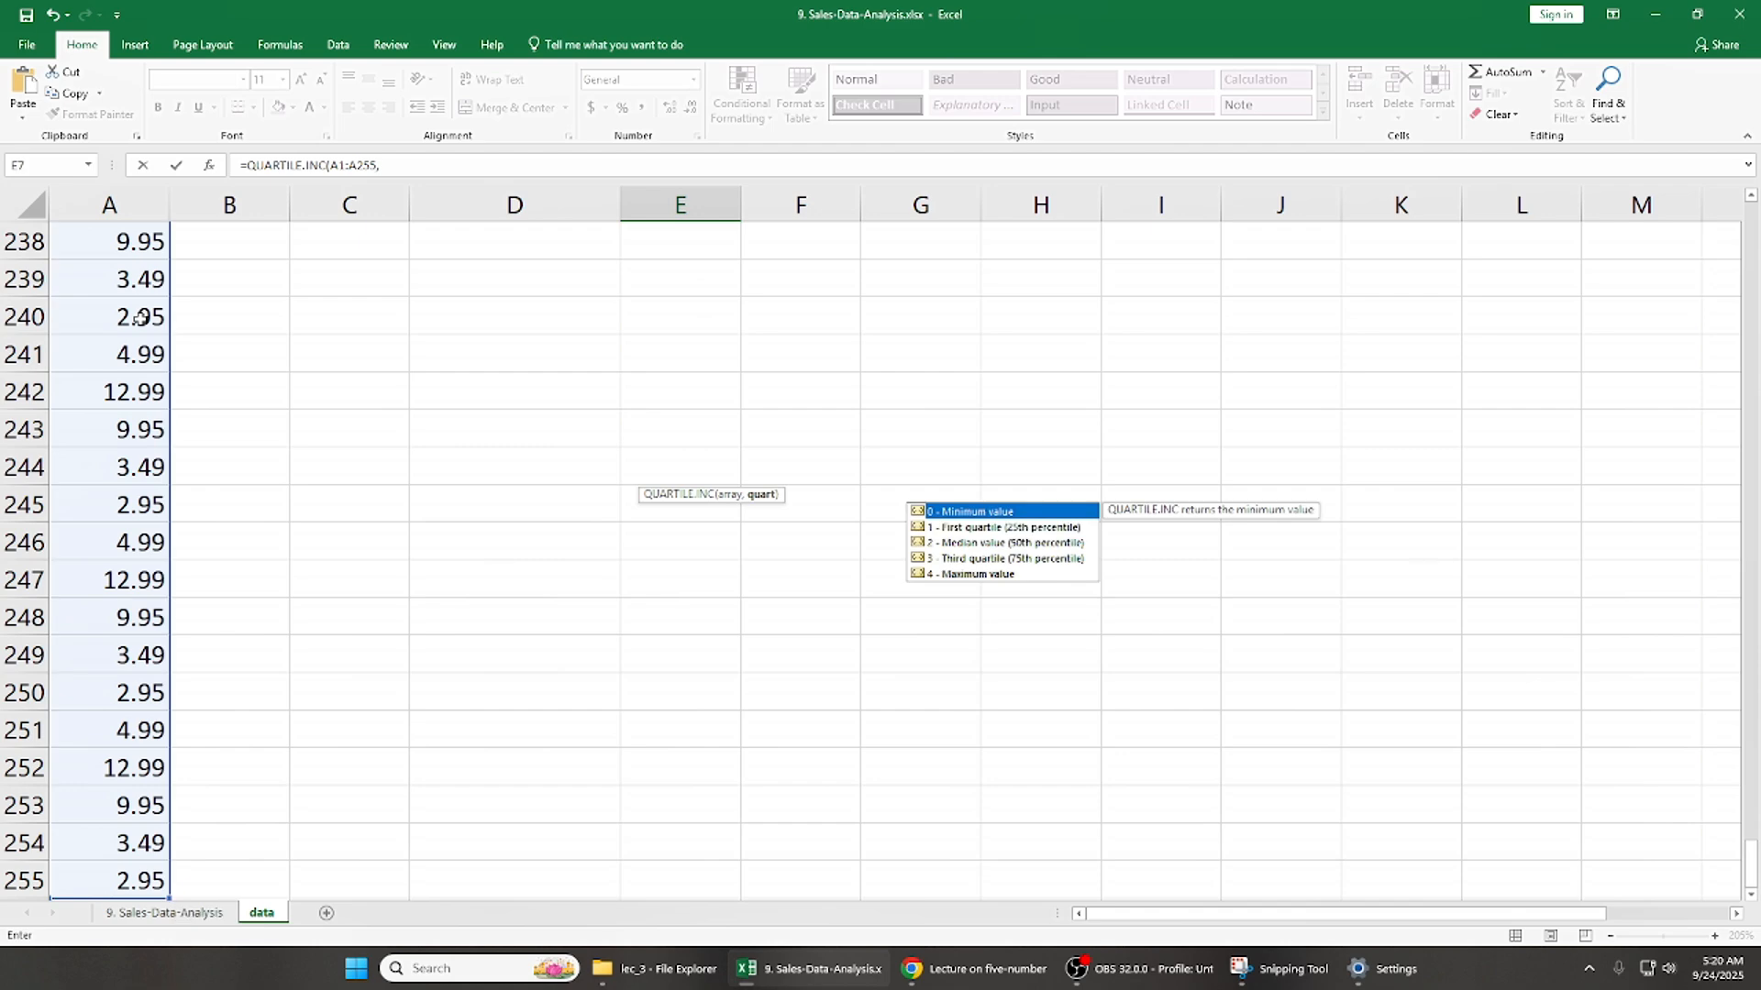
type("4")
key("Return")
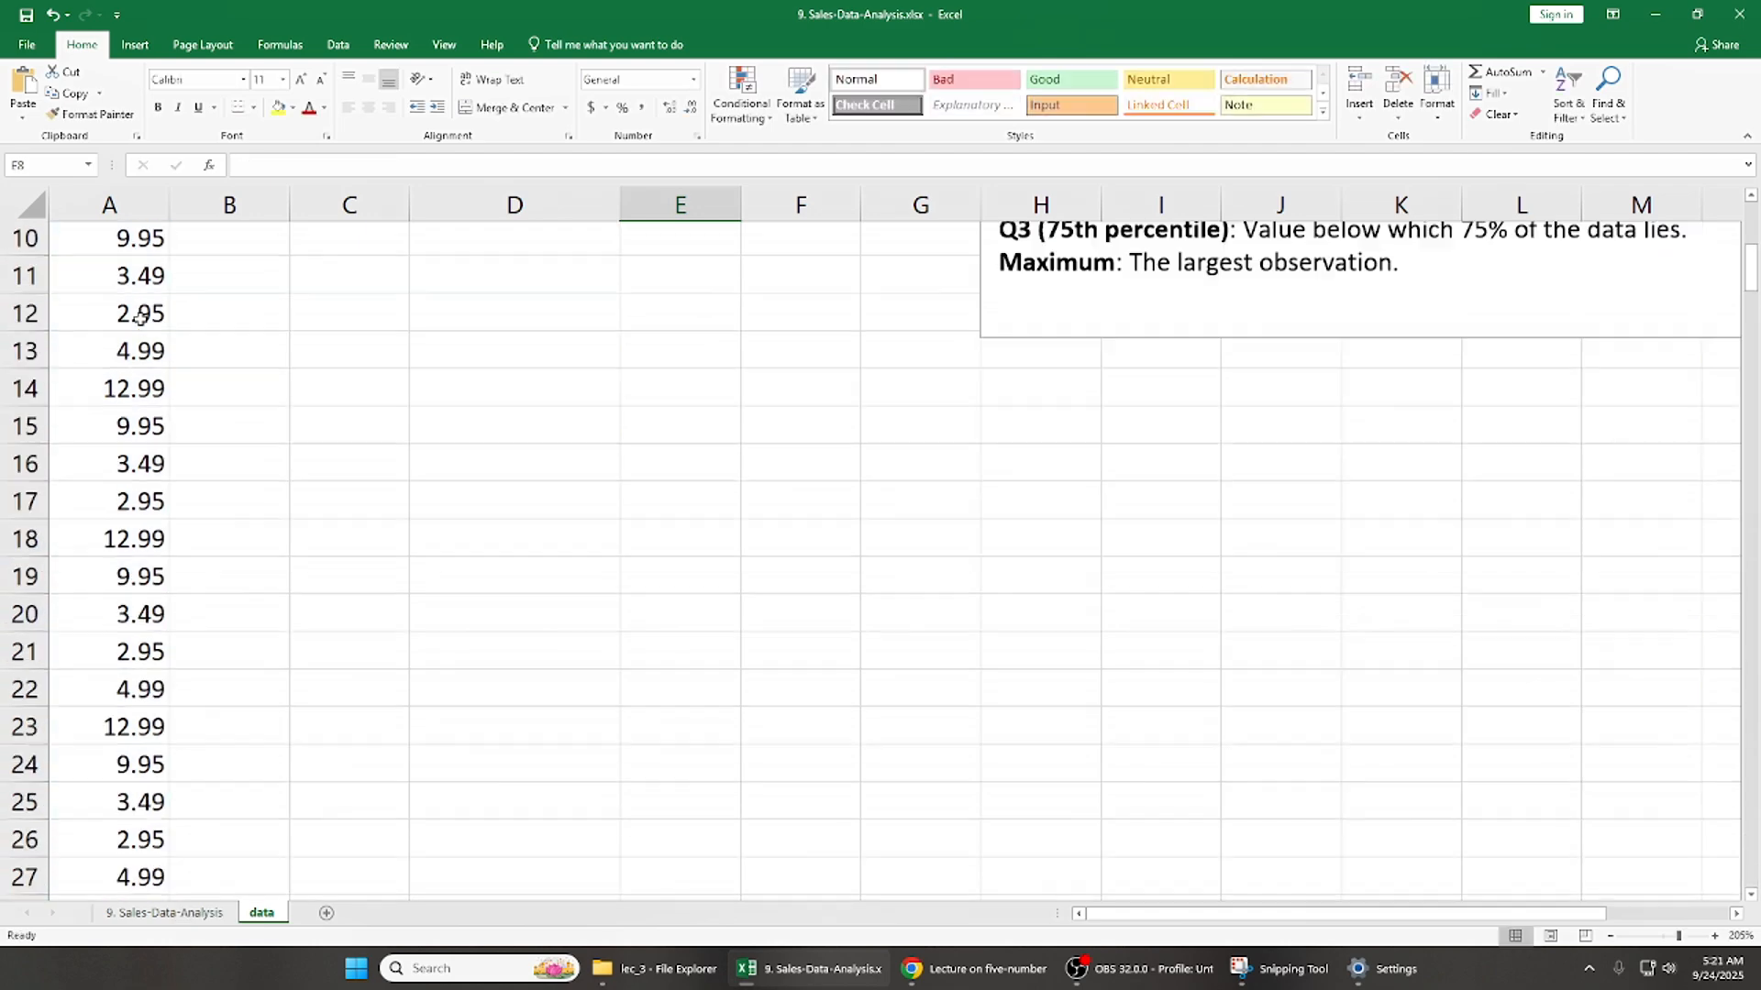
- Return to the five-number summary and go through its labels in D3:D7 one by one, from Min to max
key("ctrl+Up")
key("ctrl+Up")
key("ctrl+Up")
key("ctrl+Down")
key("Left")
key("Left")
key("shift+Right")
key("Right")
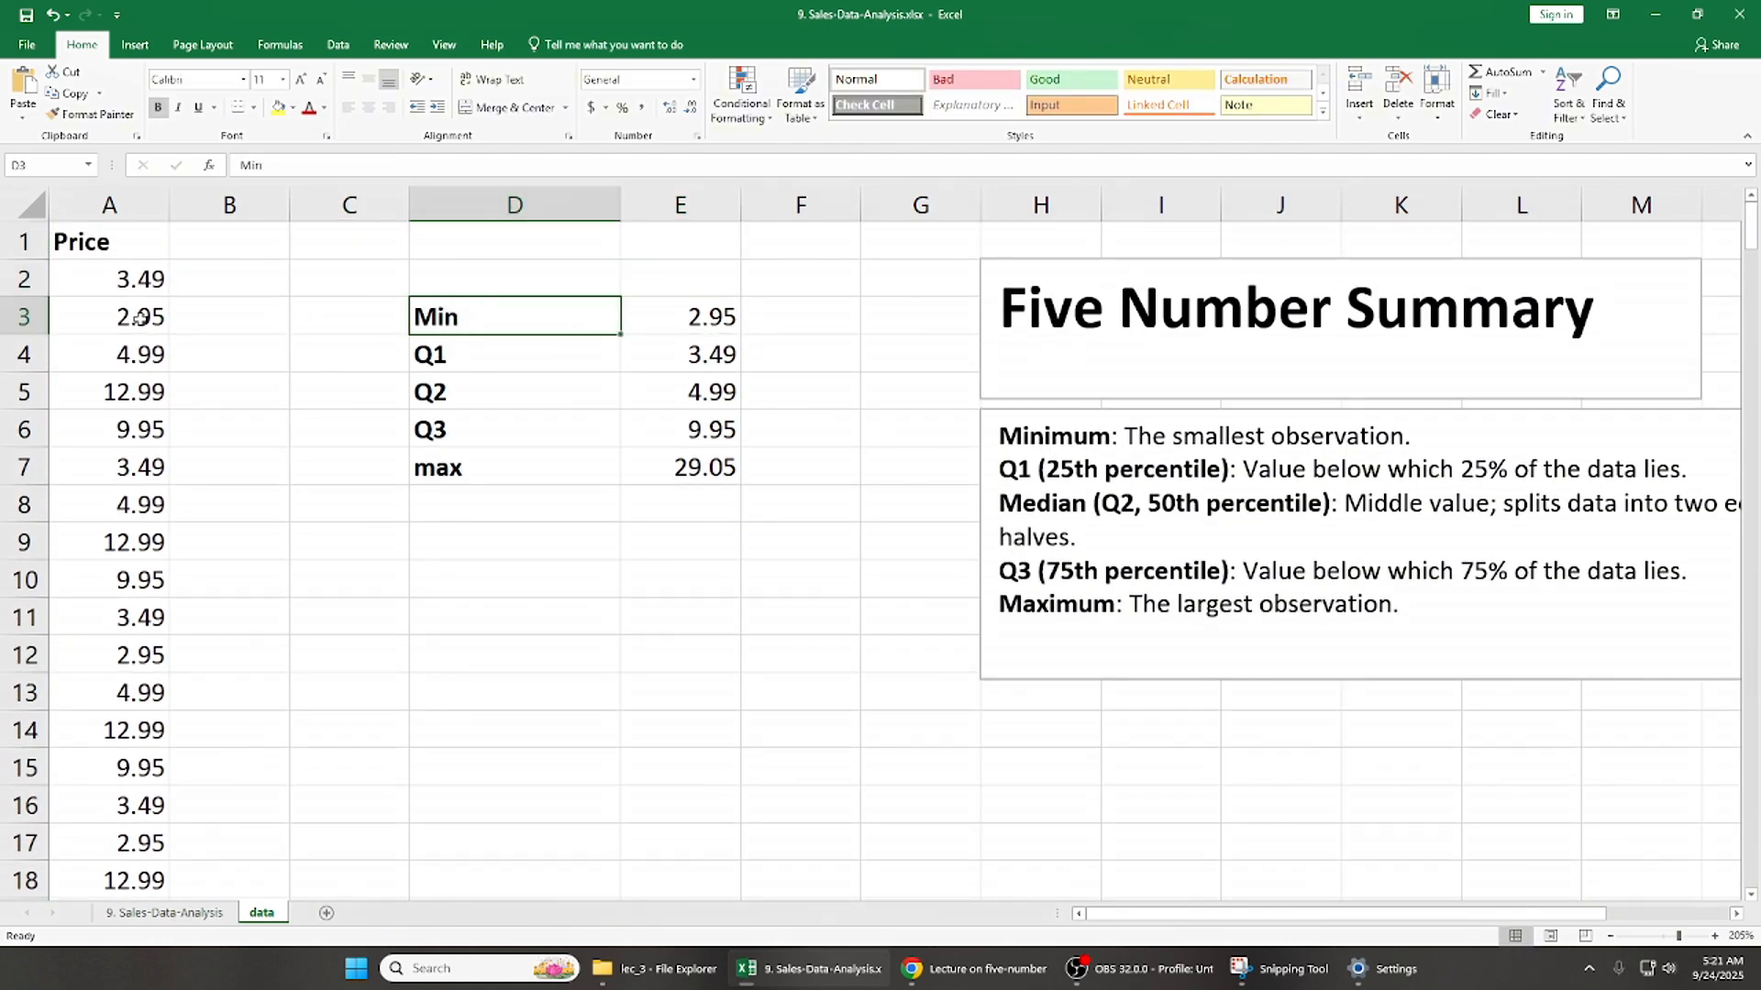
key("Left")
key("Right")
key("Down")
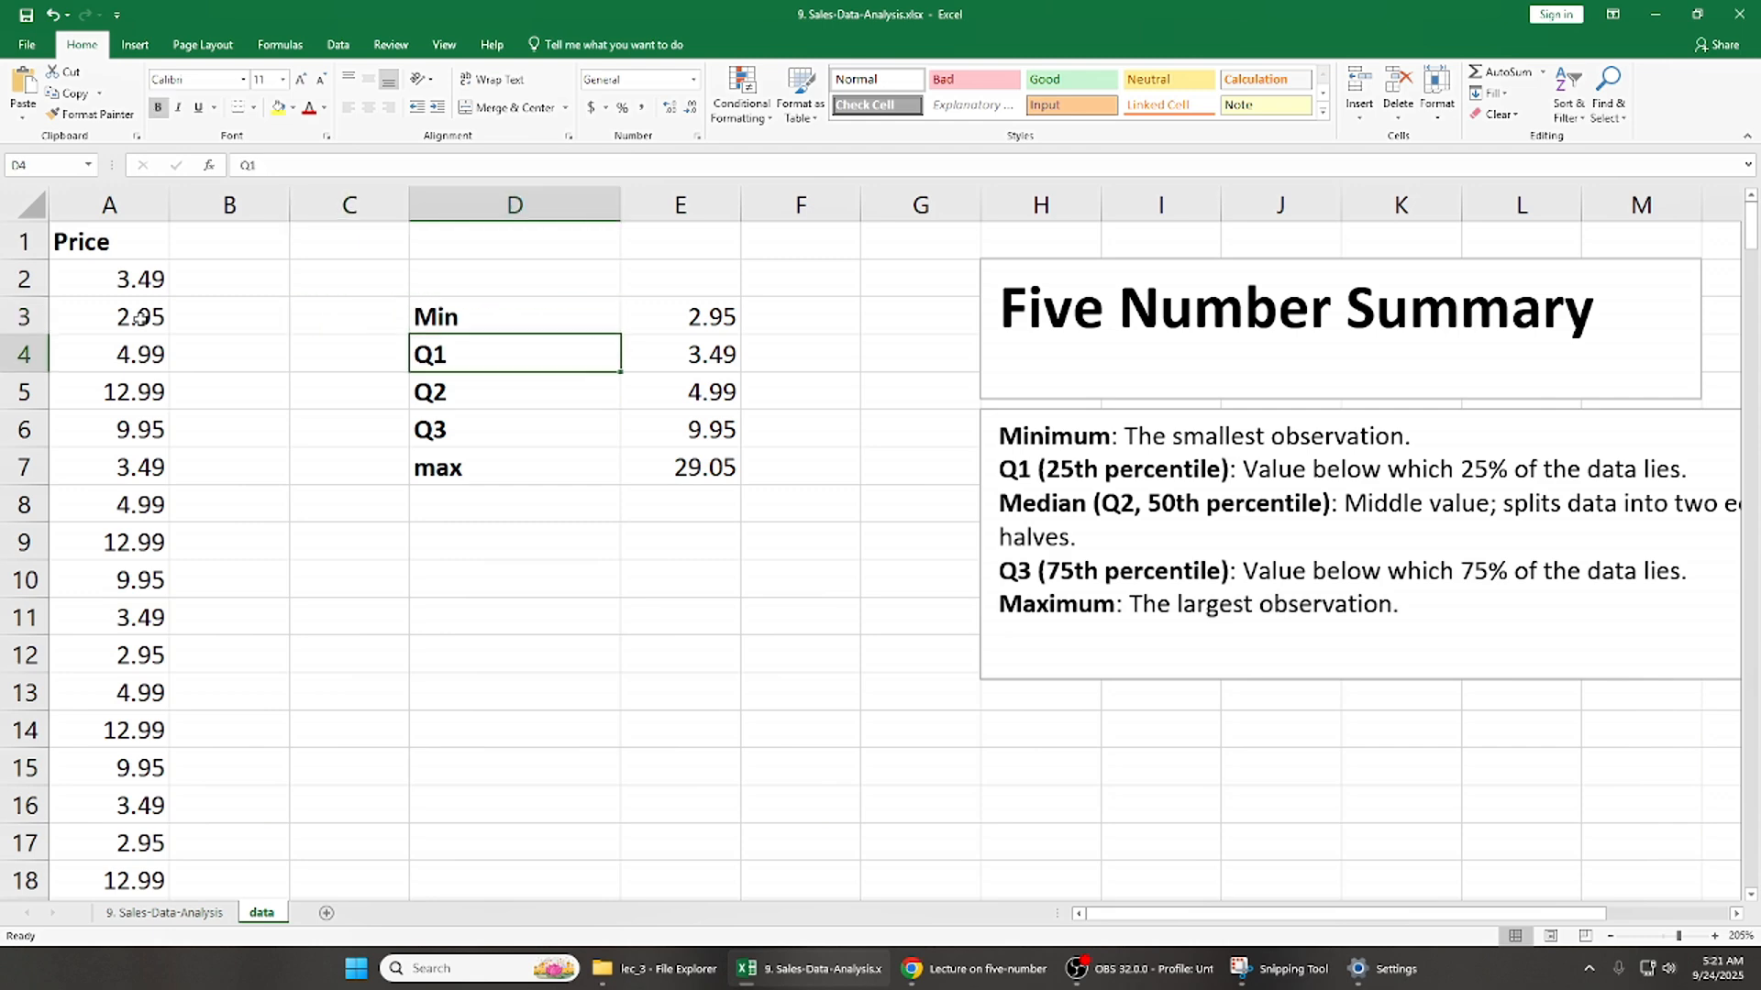
key("Down")
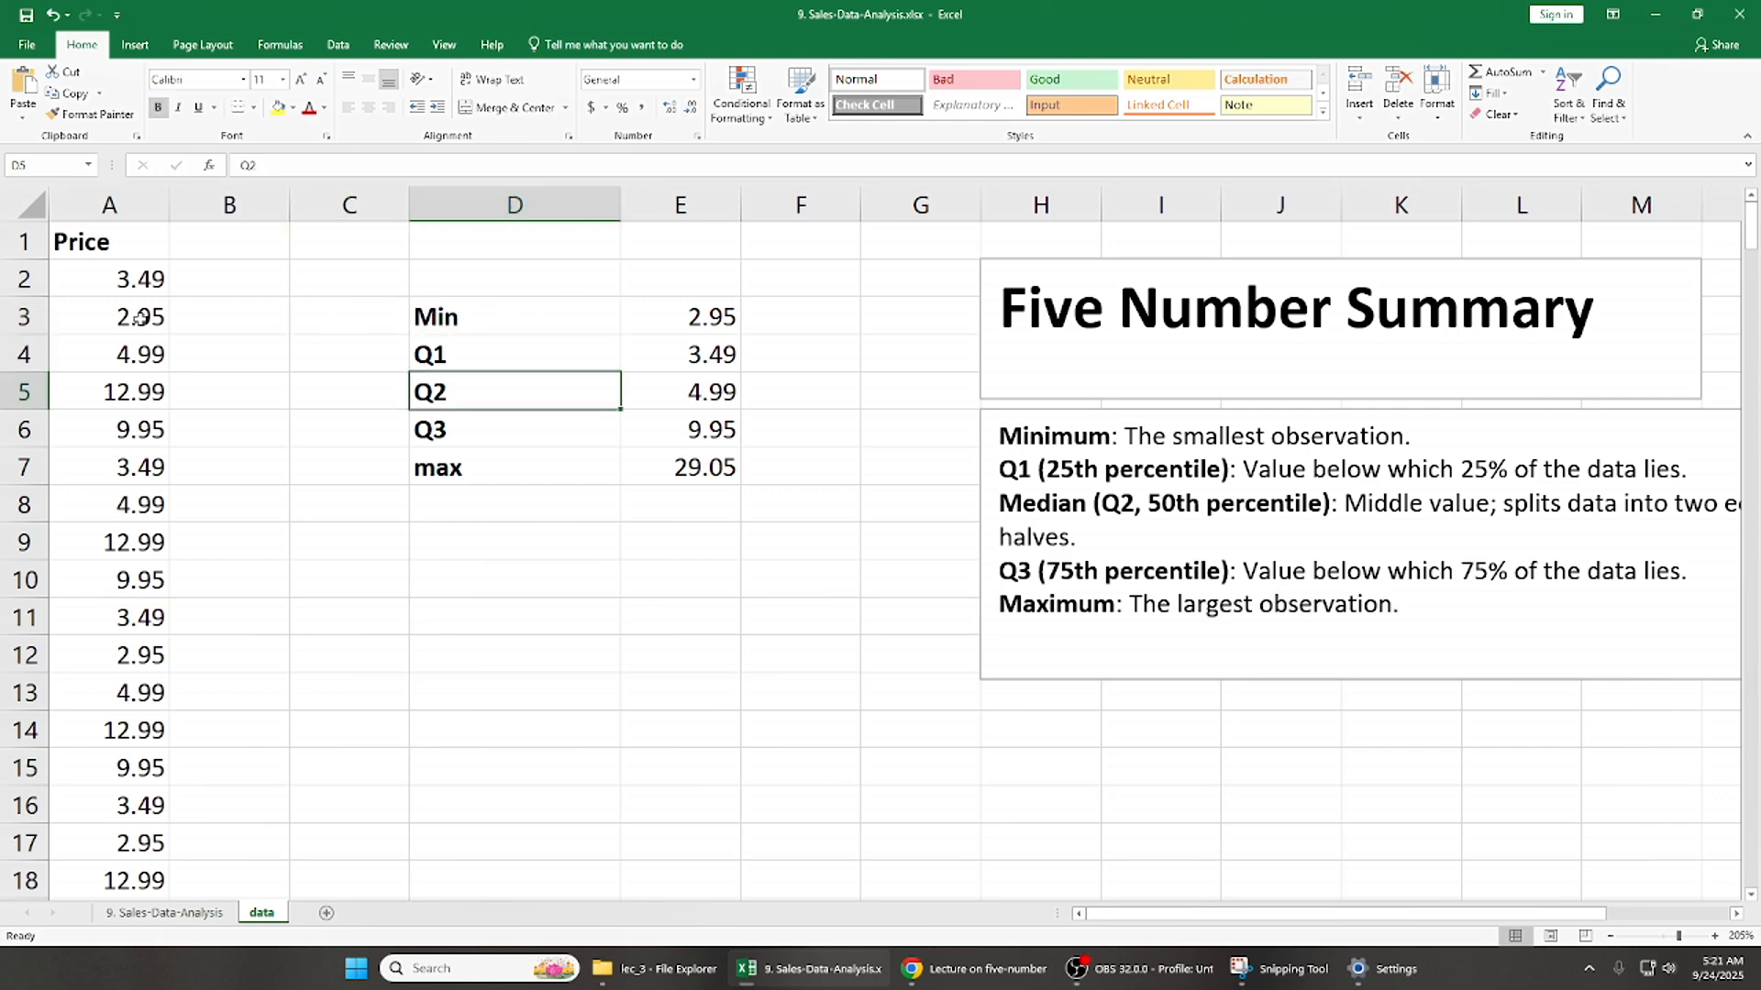
key("Down")
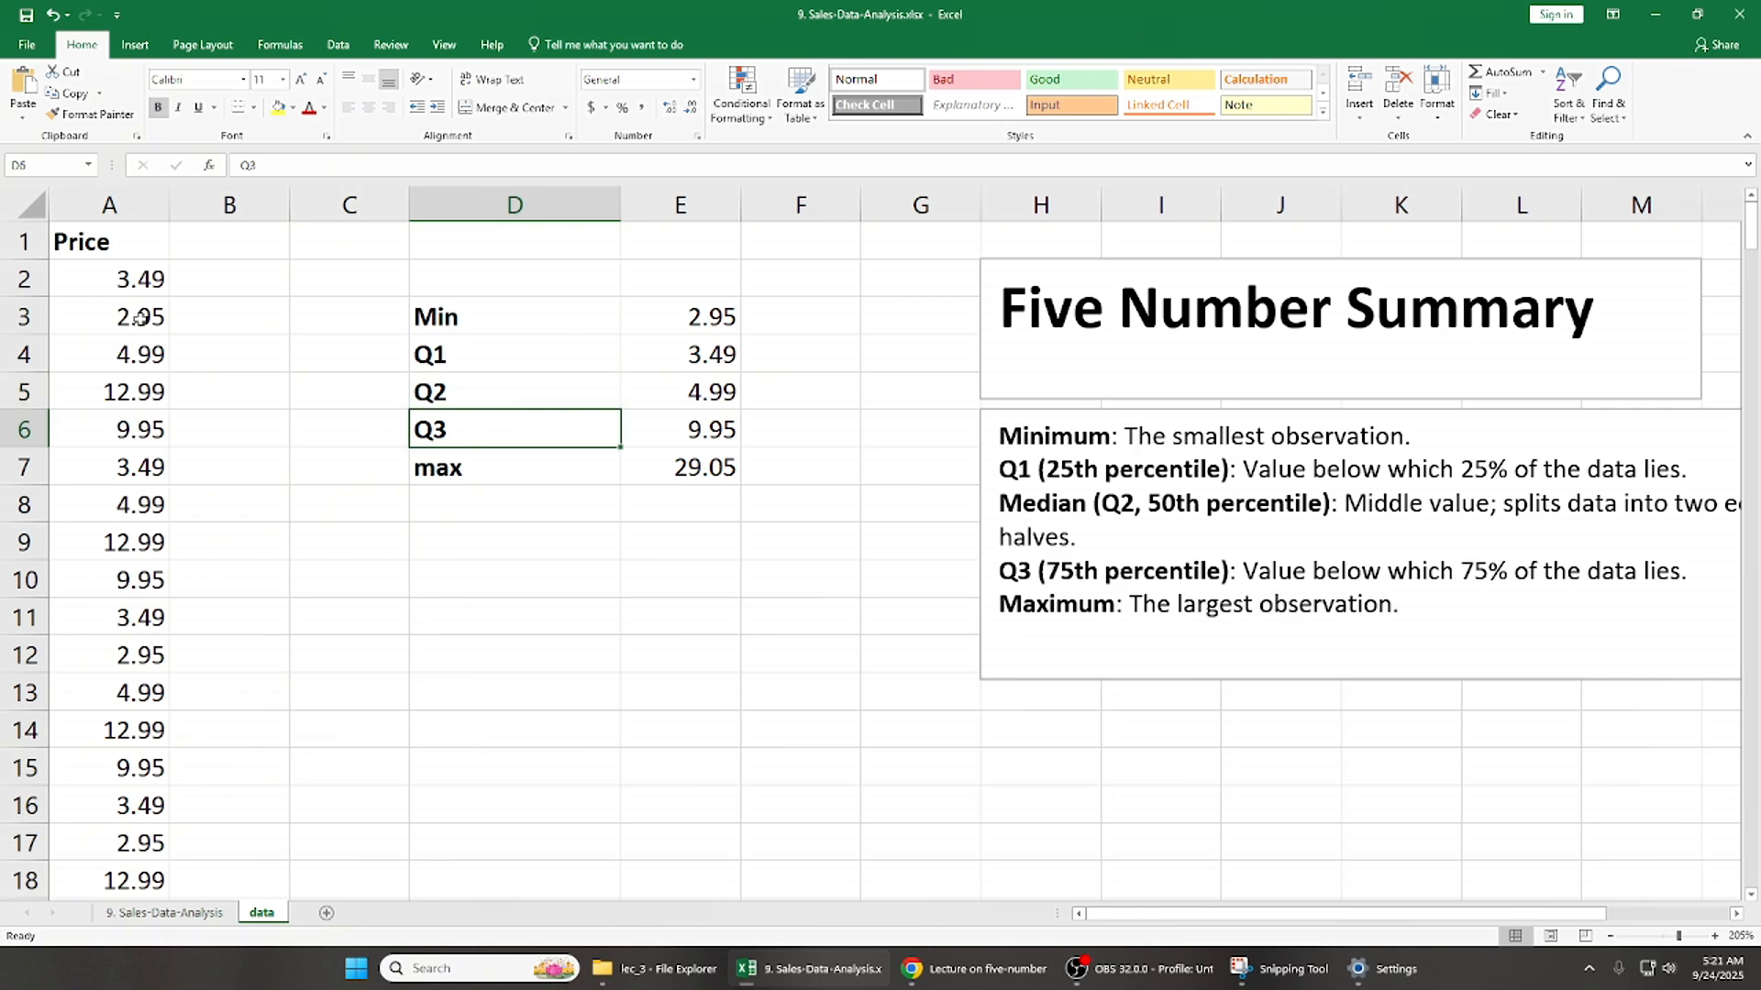
key("Down")
key("Up")
key("Up")
key("Up")
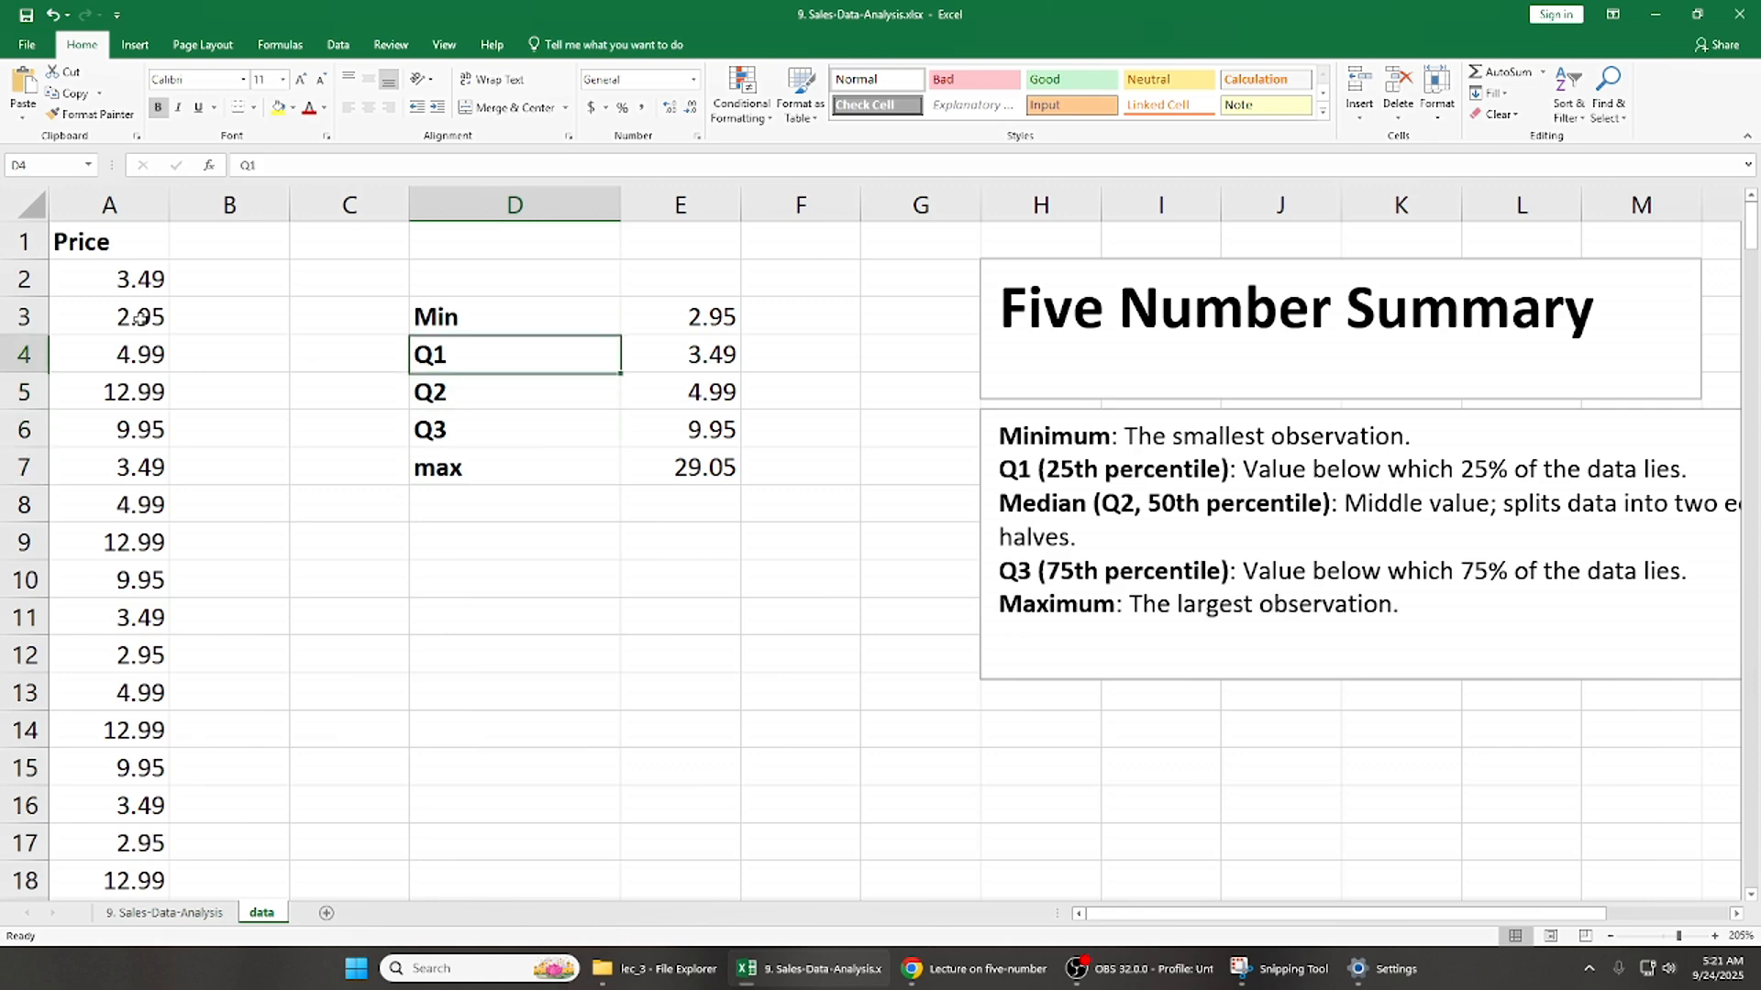
key("Up")
- Review the labels together with their calculated values by selecting the summary rows in D3:E7
key("shift+Right")
key("shift+Down")
key("shift+Down")
key("shift+Down")
key("shift+Down")
left_click(474, 315)
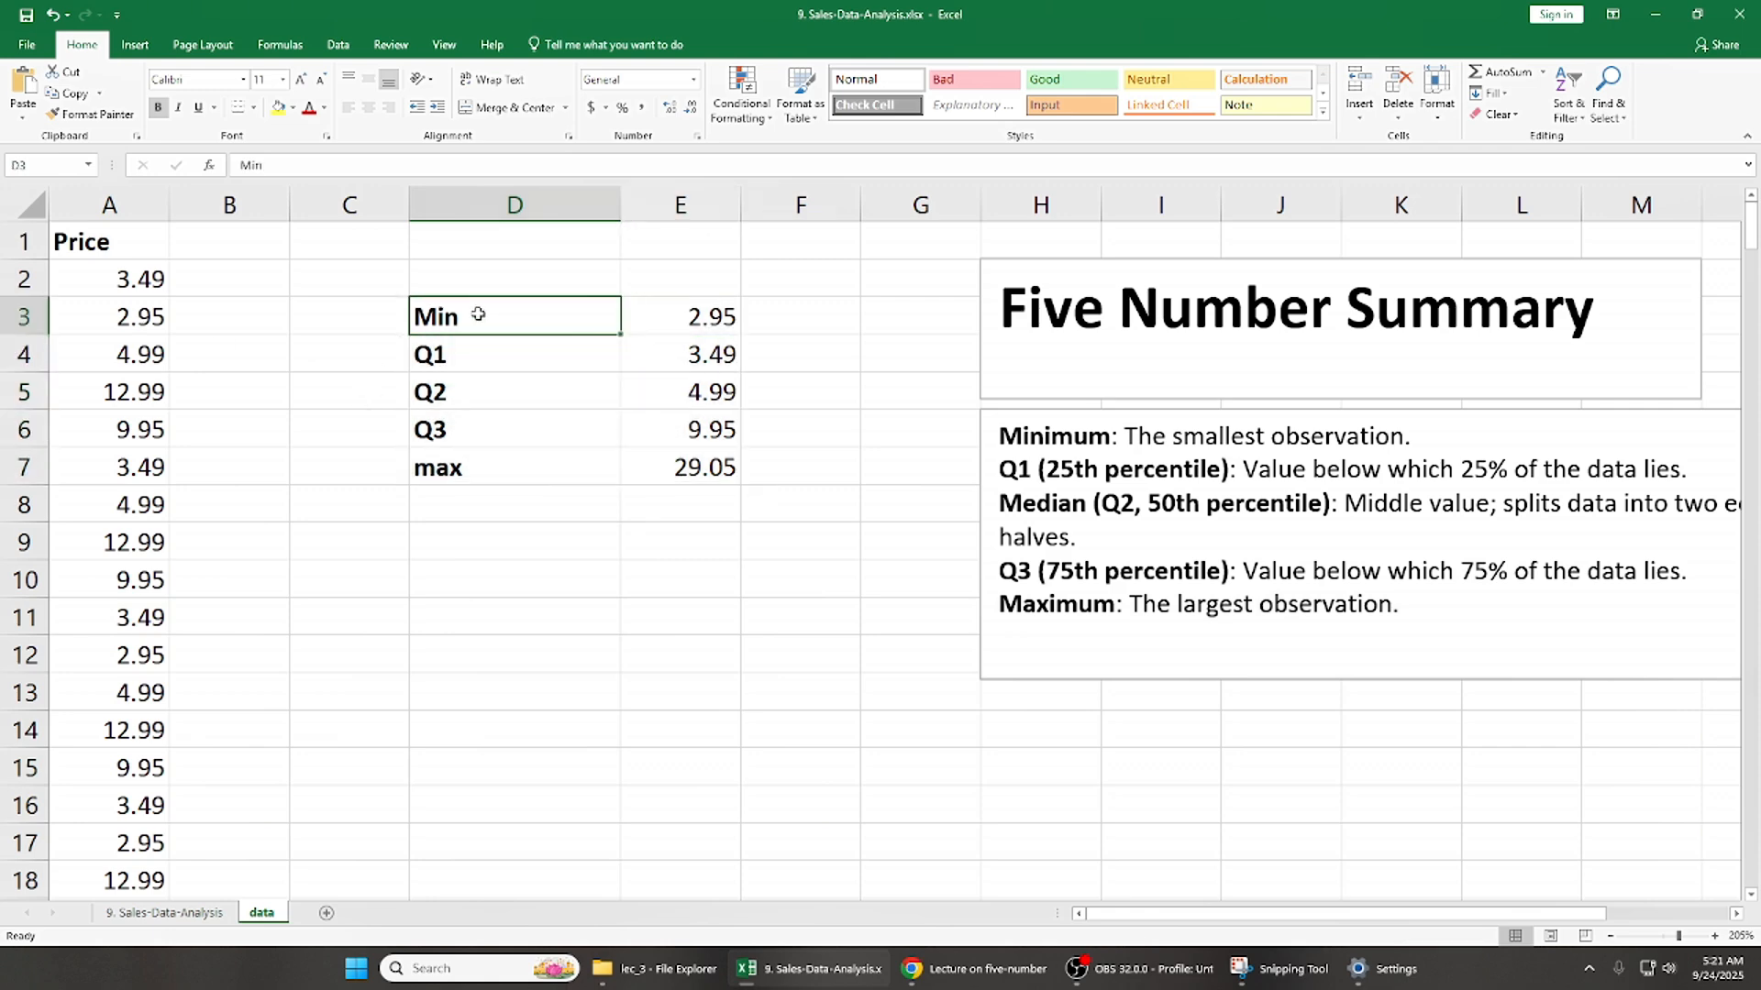
key("shift+Right")
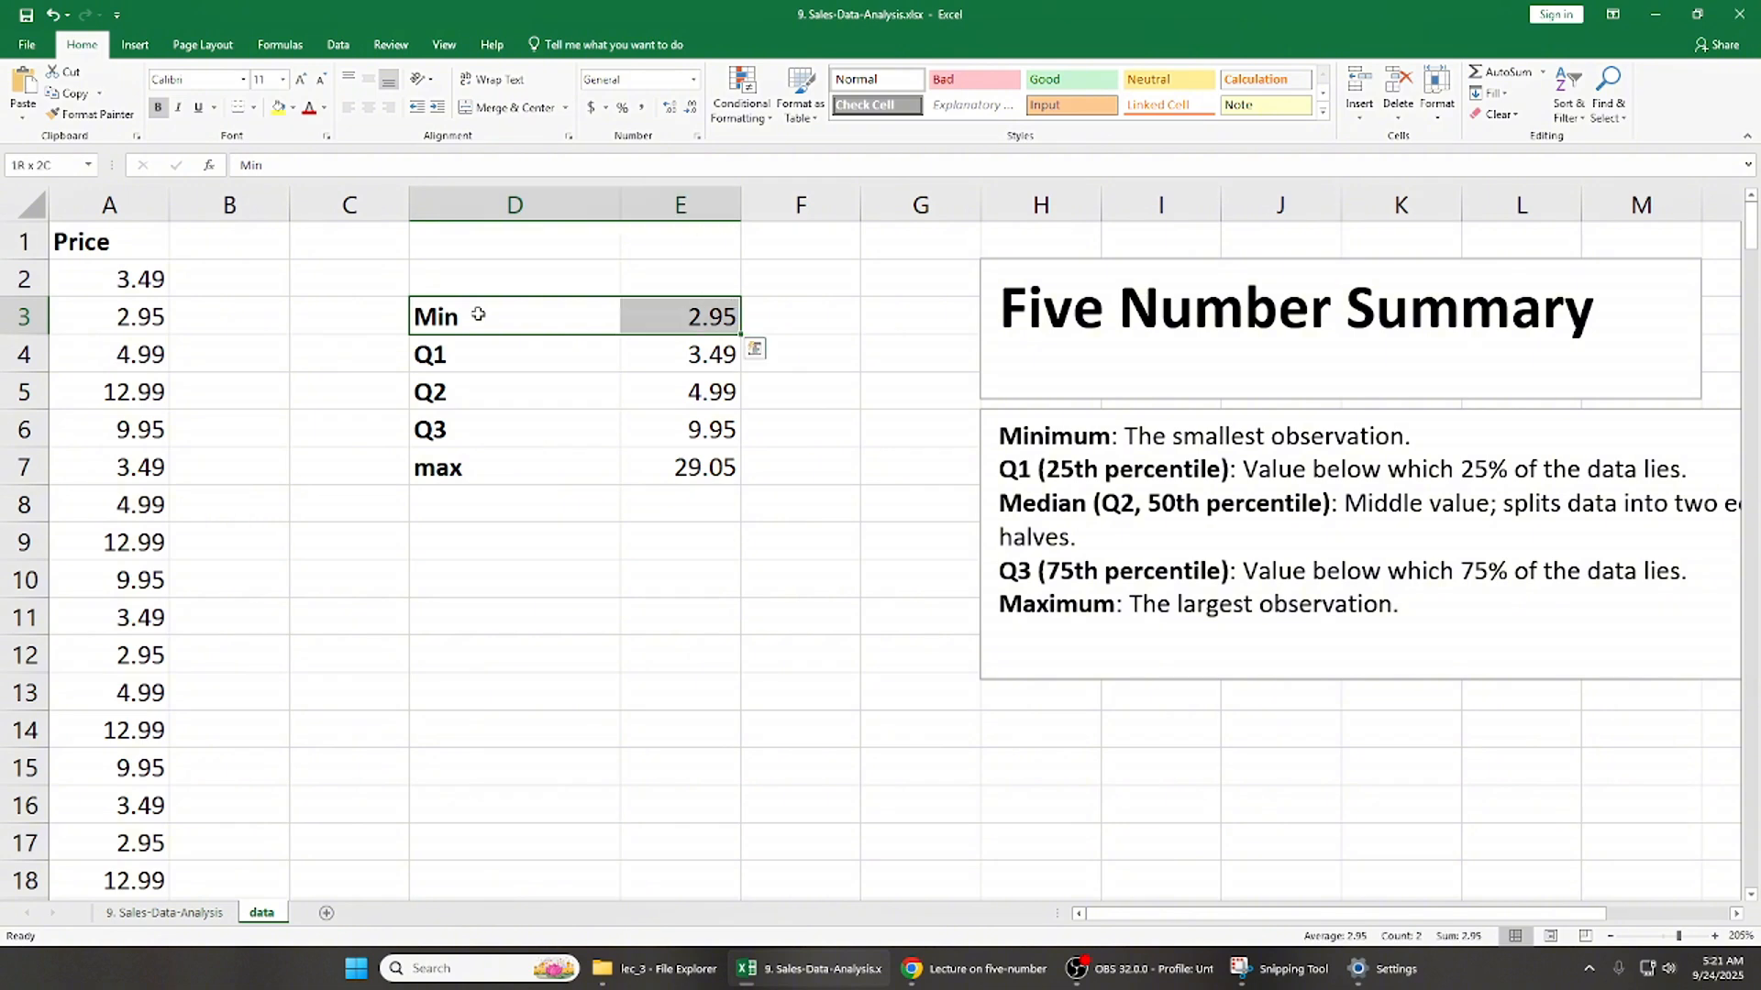
left_click(478, 315)
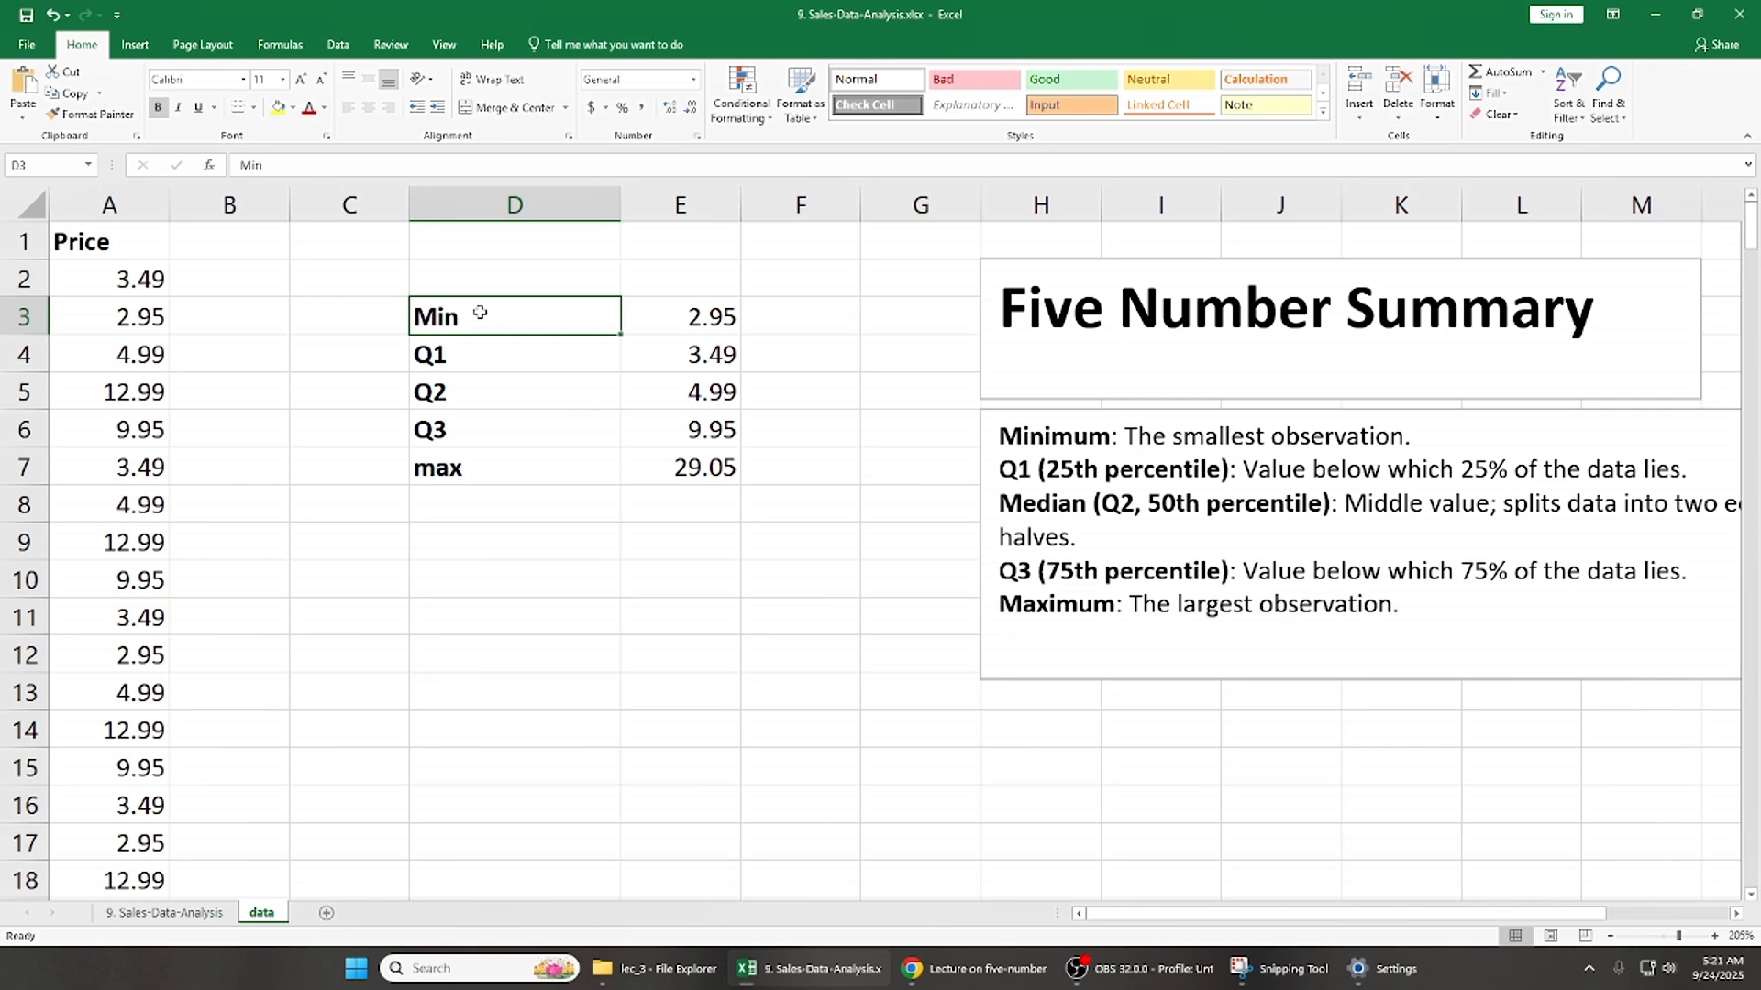
key("Down")
key("Down")
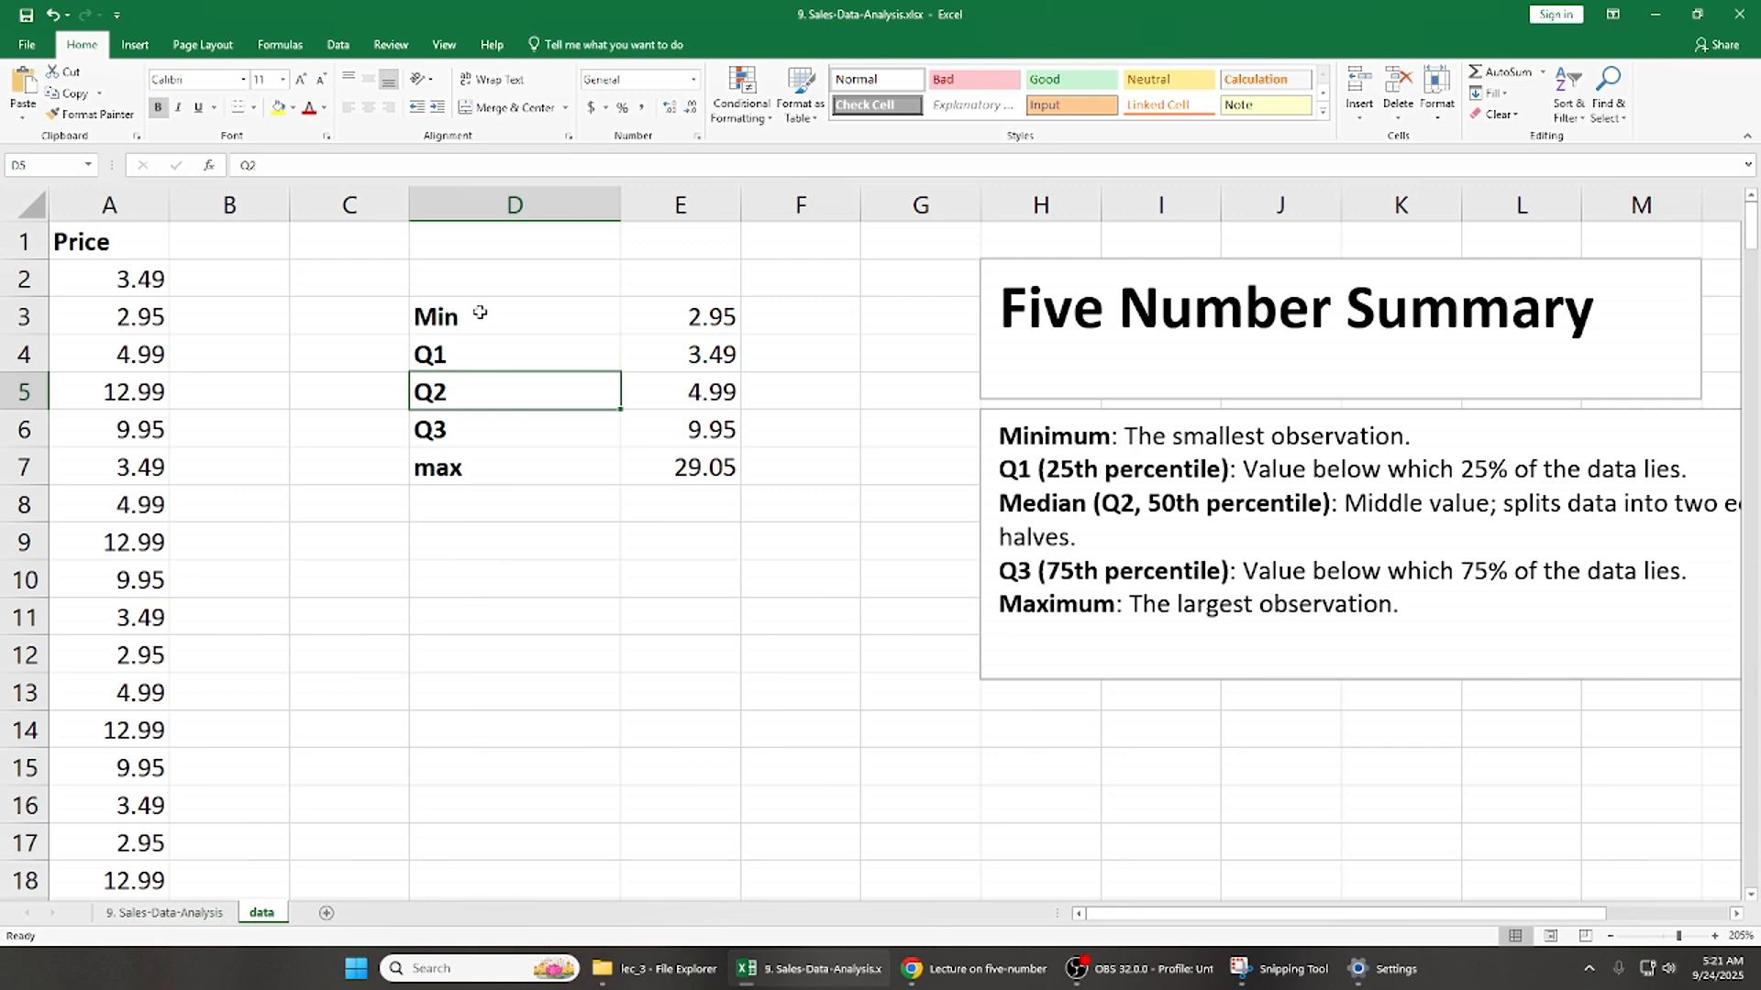
key("Down")
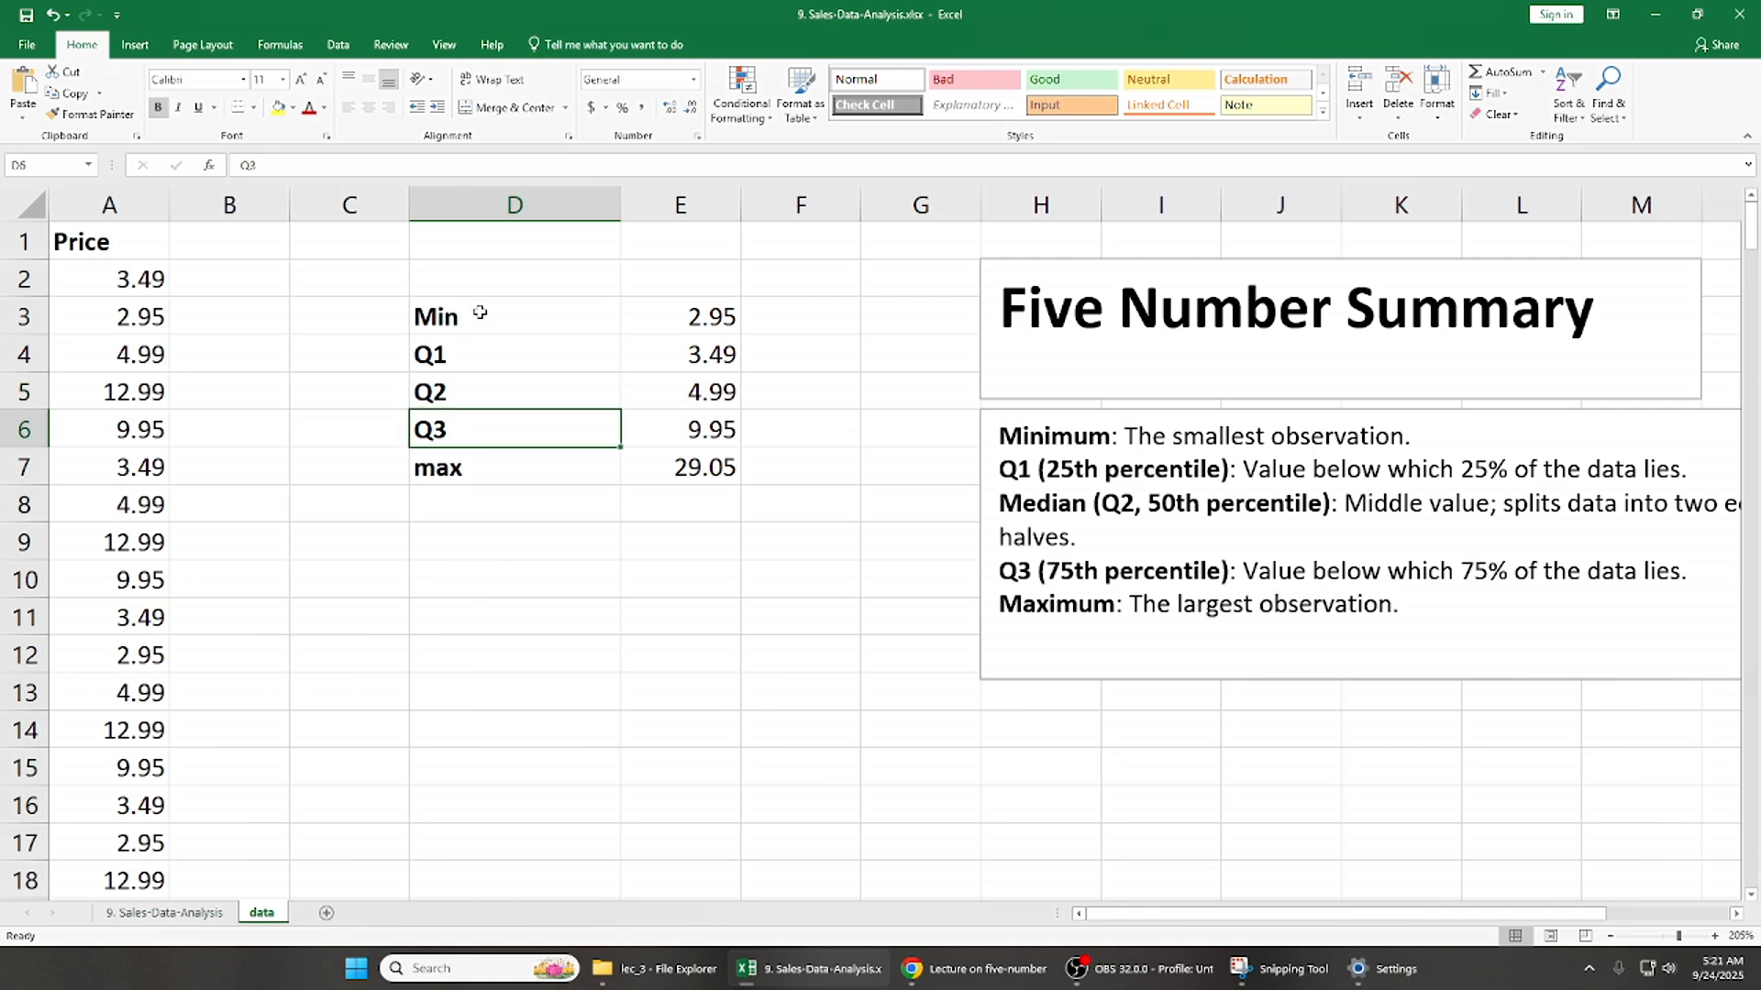
key("Left")
key("Right")
key("Right")
left_click(479, 312)
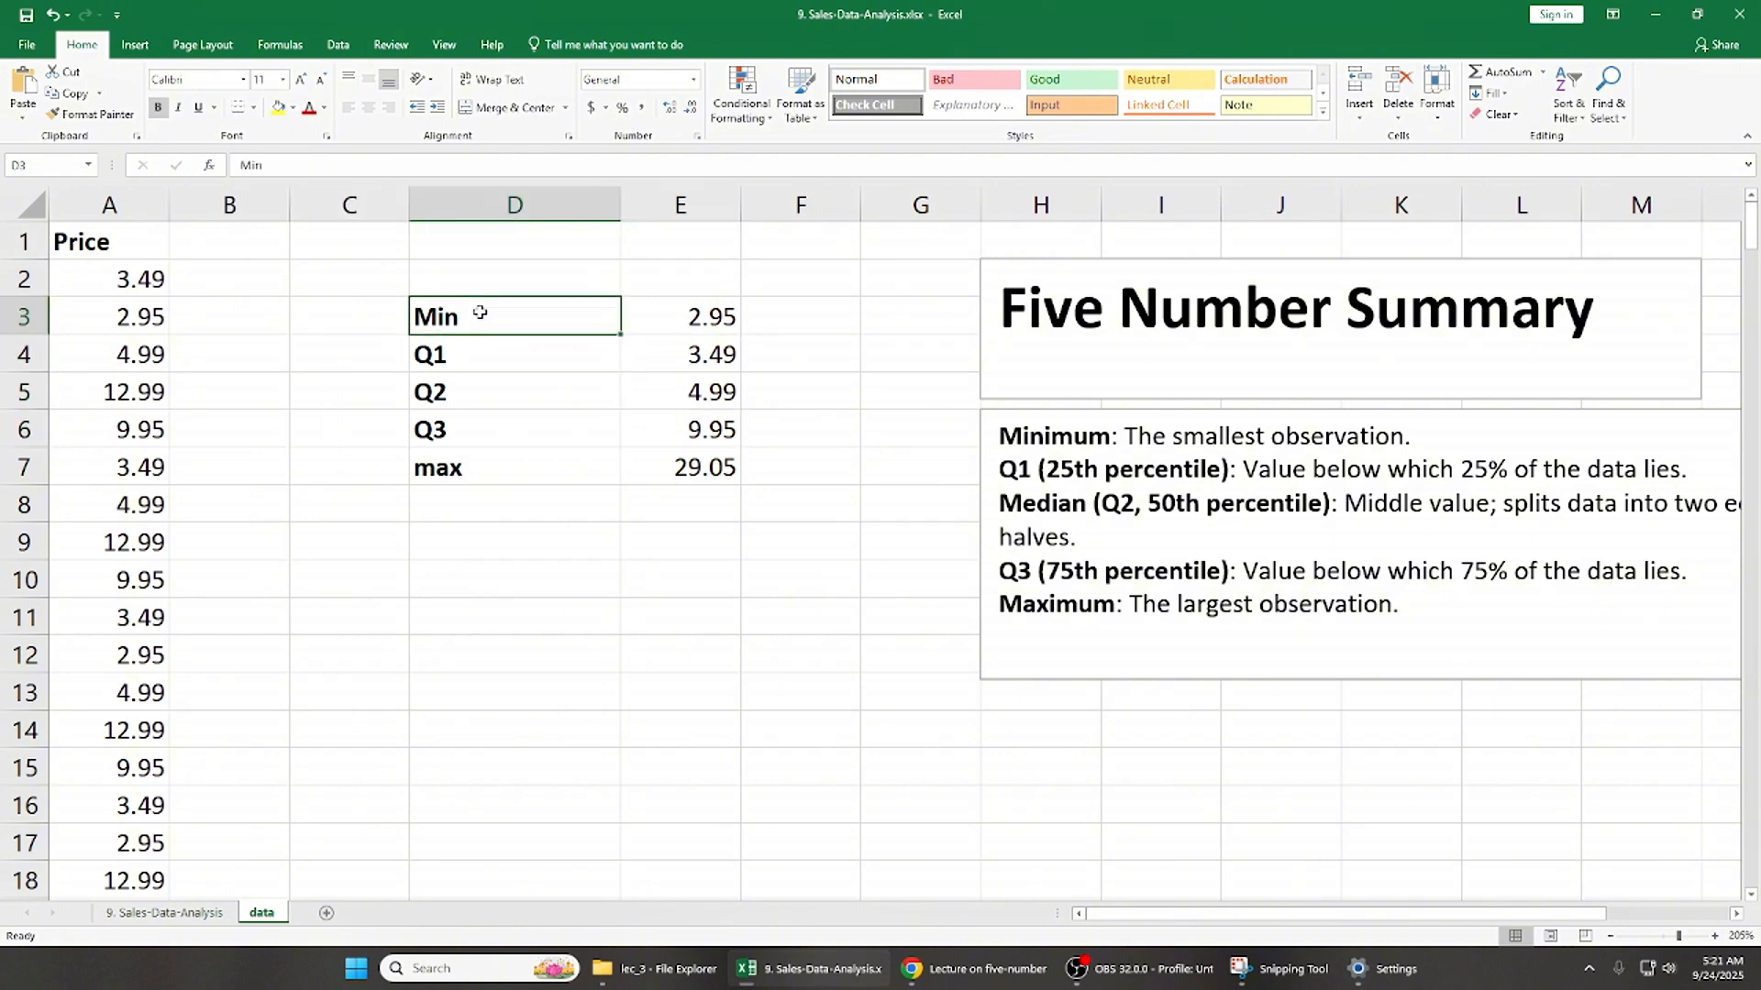
key("shift+Right")
key("shift+Down")
key("shift+Down")
key("shift+Down")
key("shift+Down")
key("Up")
left_click(480, 313)
key("shift+Right")
key("shift+Down")
key("shift+Down")
key("shift+Down")
key("shift+Down")
key("Left")
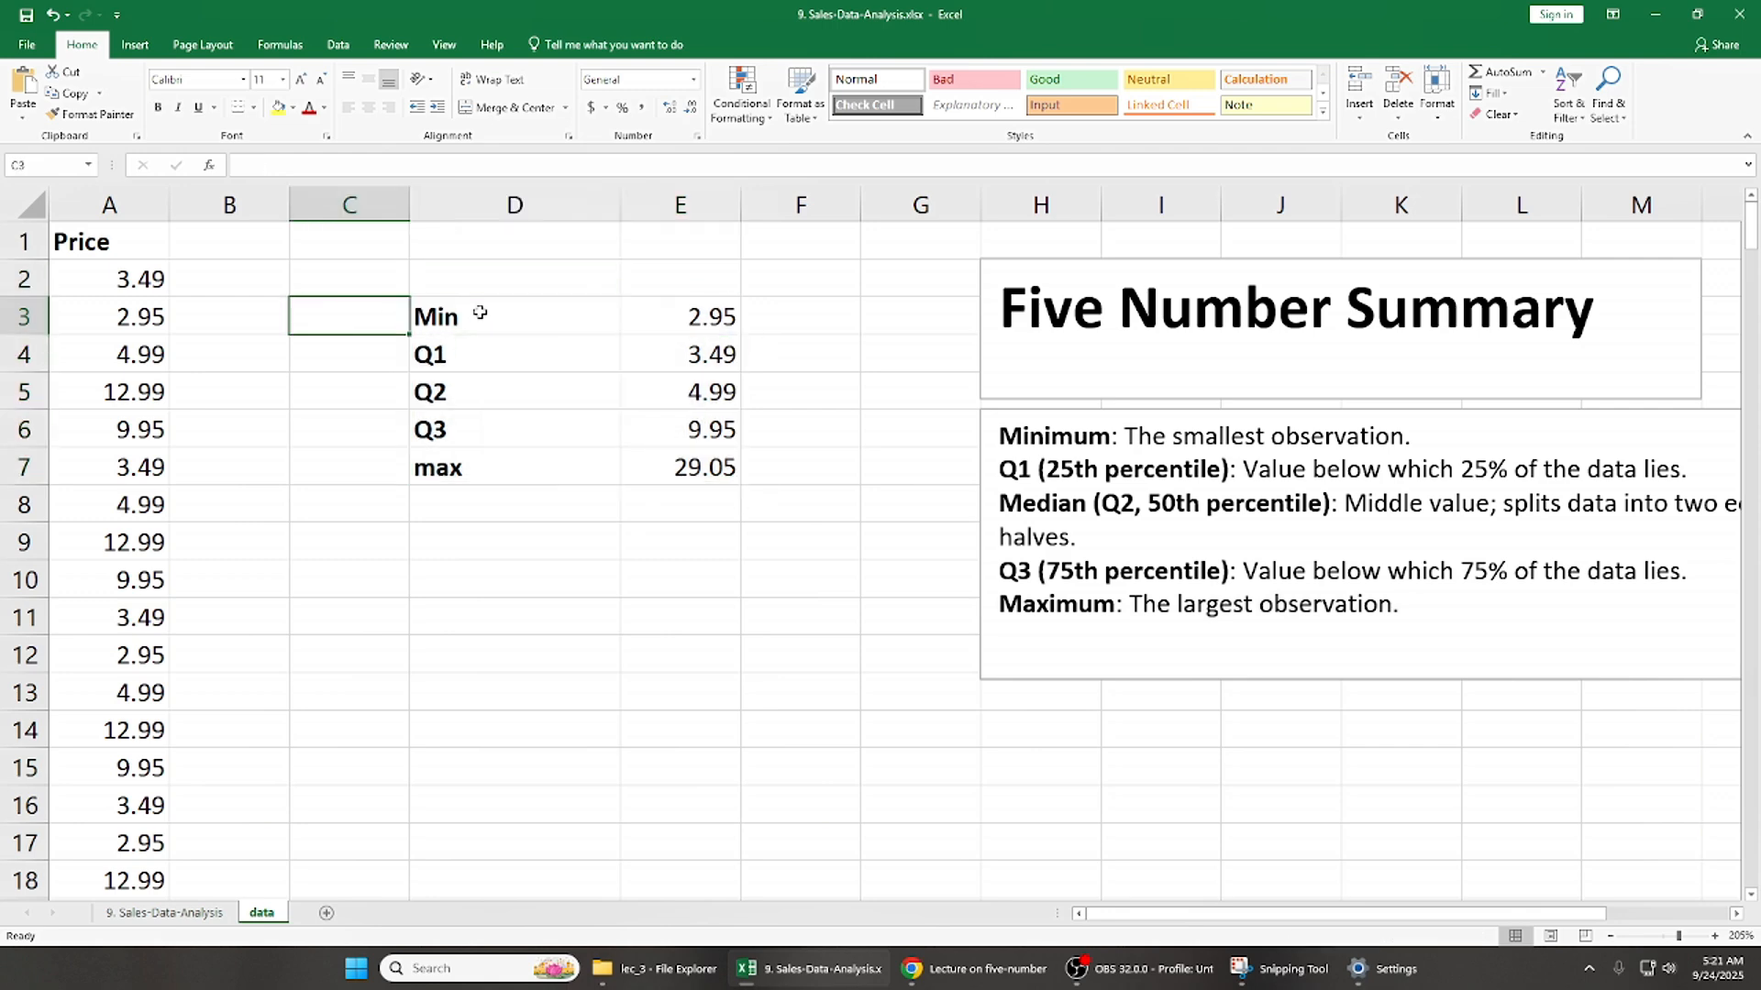
left_click(480, 313)
key("shift+Right")
key("shift+Down")
key("shift+Down")
key("shift+Down")
key("shift+Down")
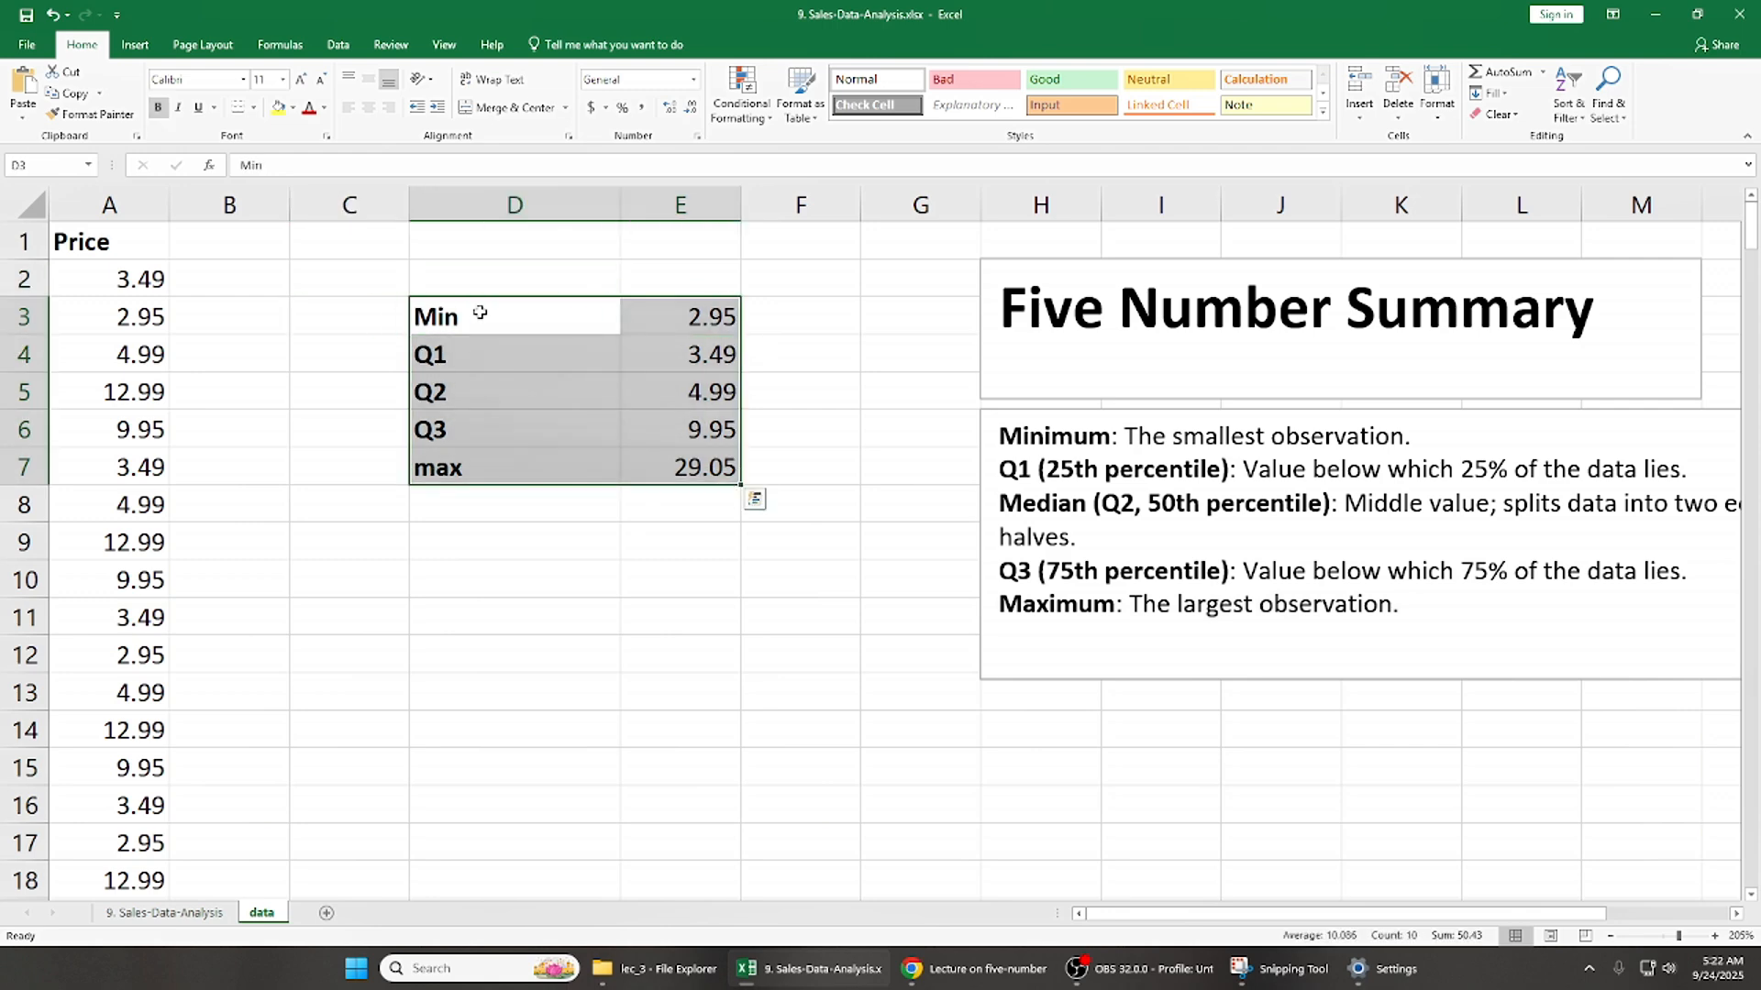
left_click(135, 44)
left_click(732, 96)
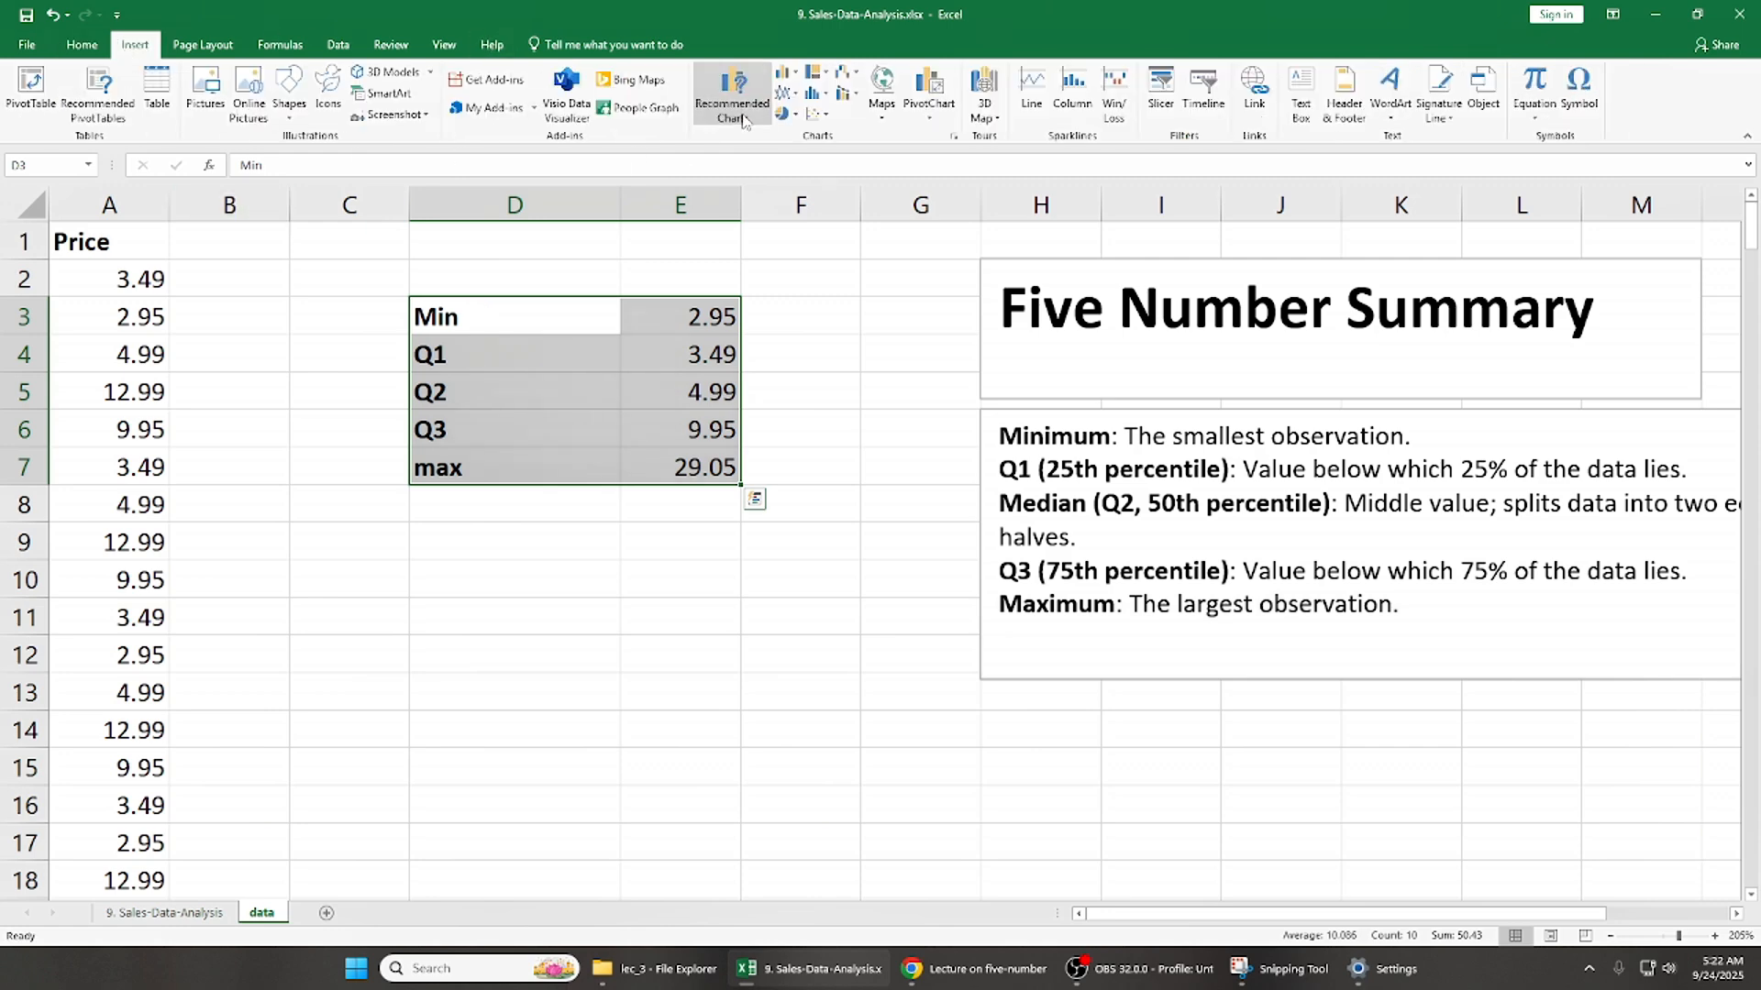
left_click(1149, 210)
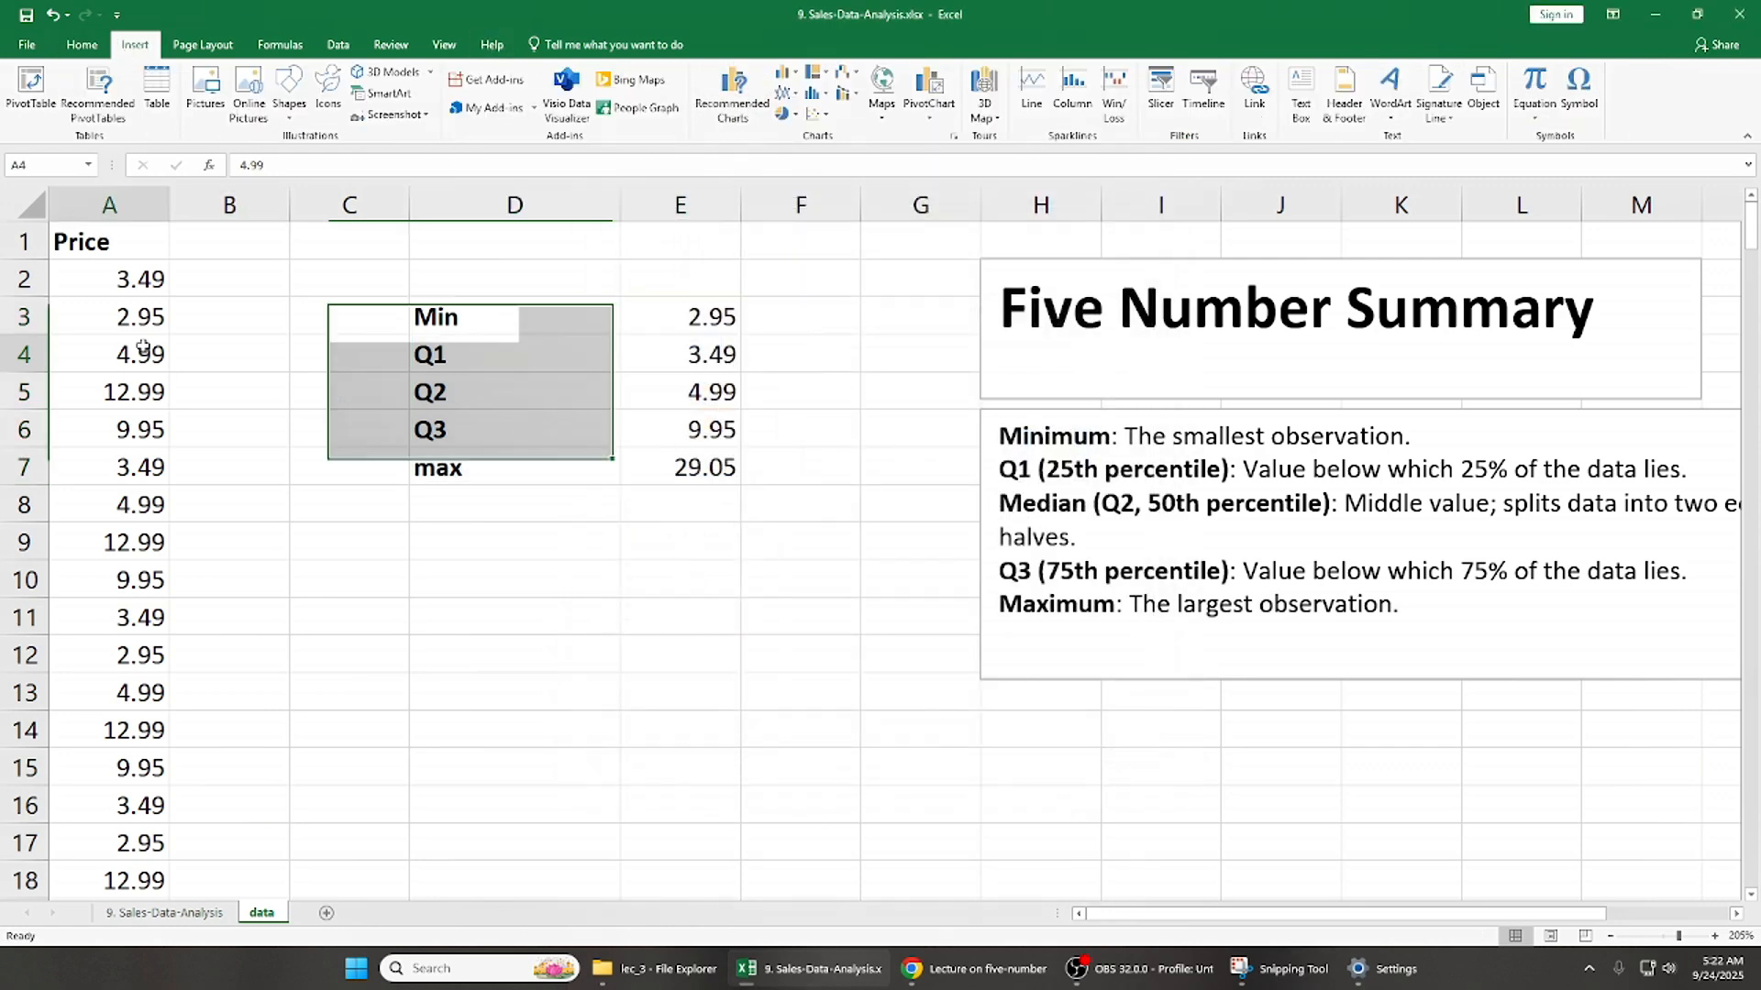
- Insert a Box & Whisker chart from the Price data in A1:A255
key("ctrl+Home")
key("ctrl+shift+Down")
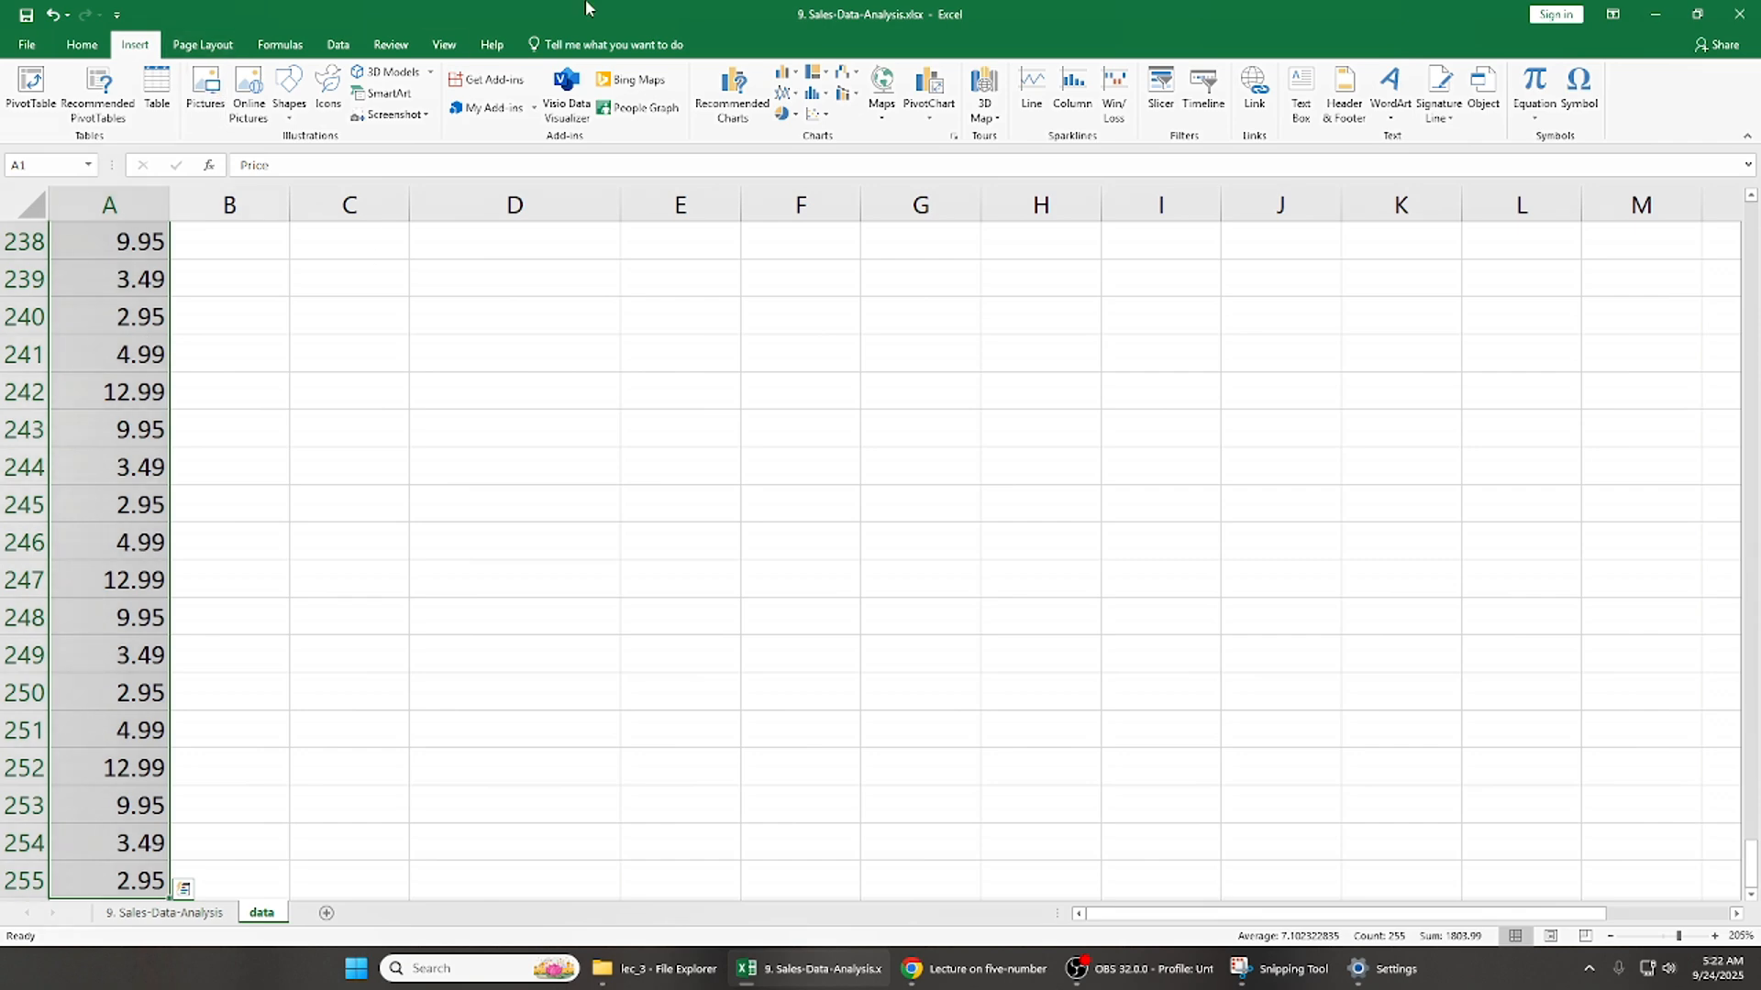
left_click(766, 109)
left_click(741, 240)
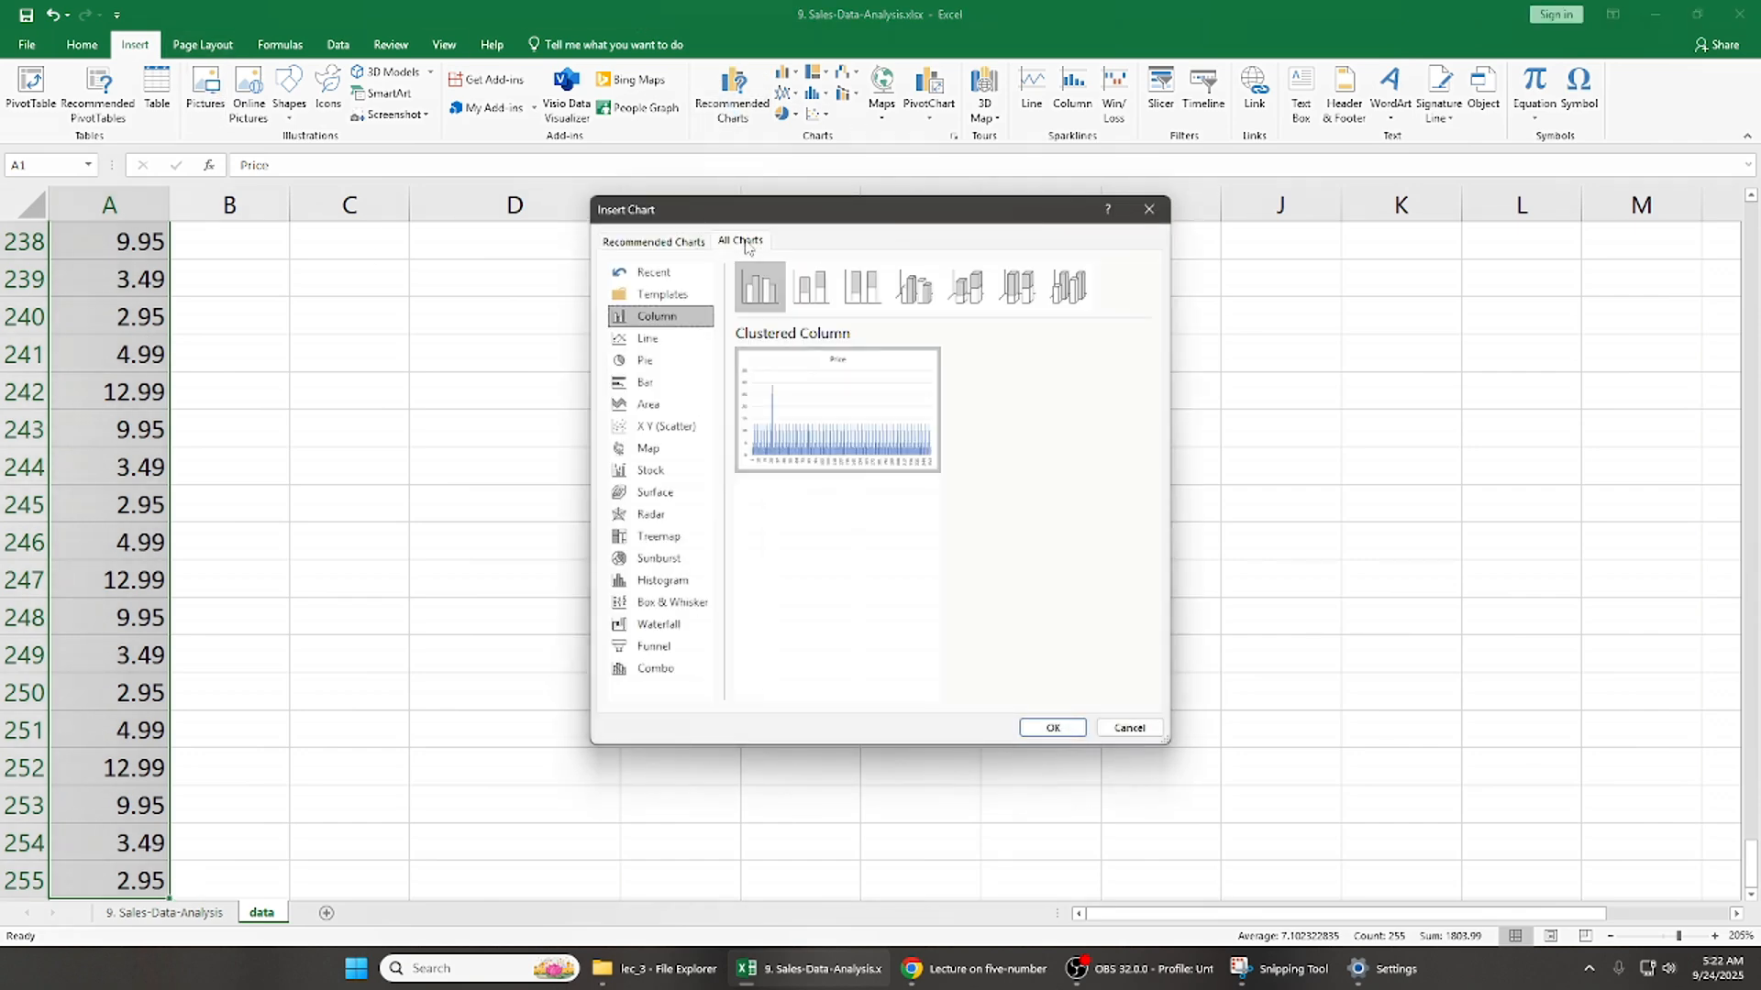
left_click(673, 604)
left_click(1041, 728)
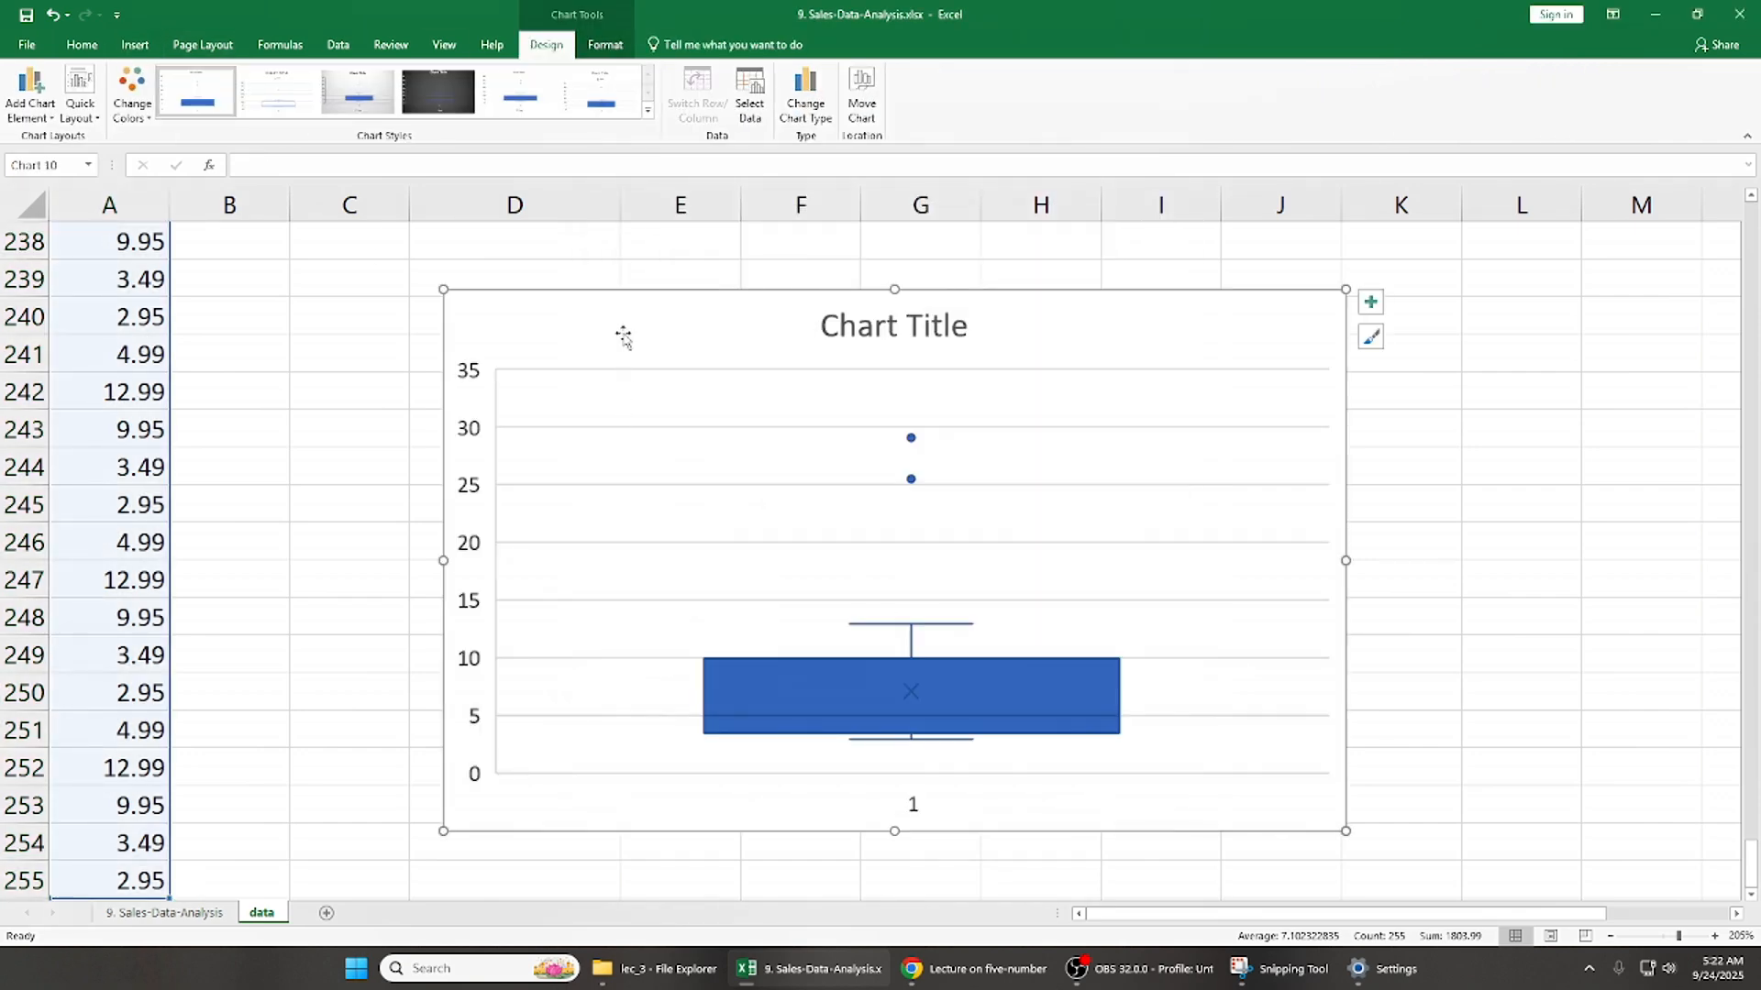
- Move the box and whisker chart from the end of the data to the top of the sheet, near the summary
key("ctrl+x")
left_click(589, 359)
key("ctrl+Up")
key("ctrl+Up")
key("ctrl+Up")
key("Down")
key("Down")
key("Down")
key("Down")
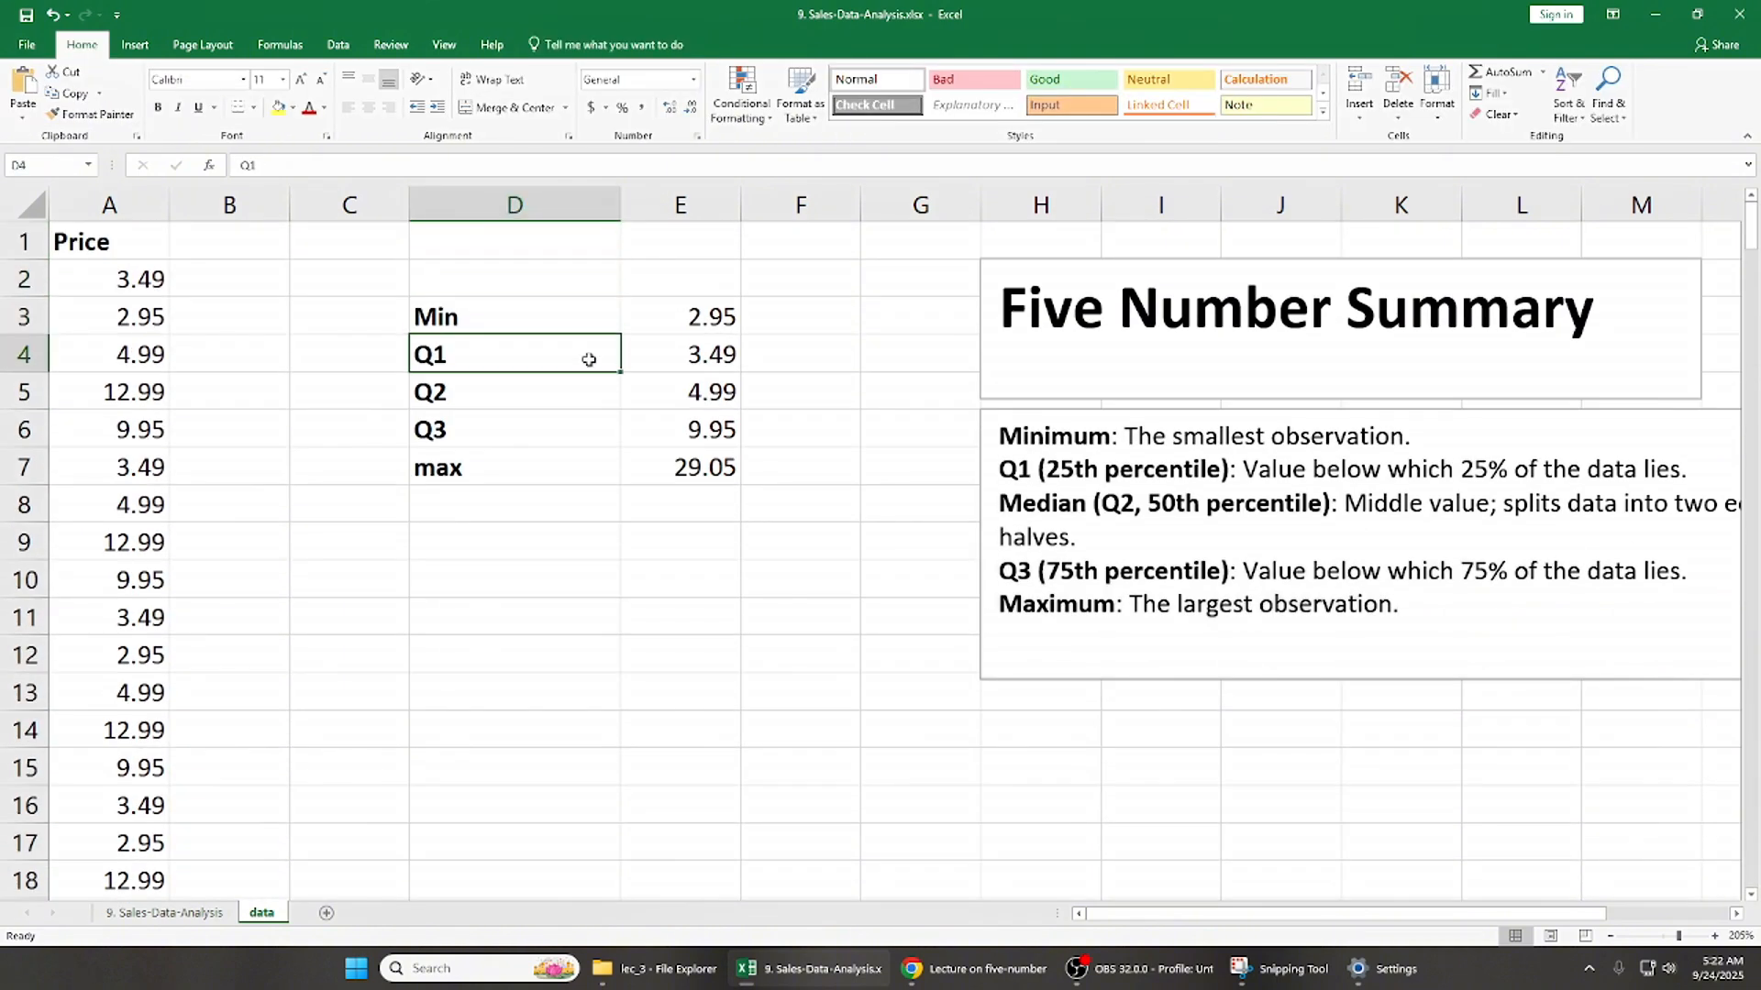
key("ctrl+v")
left_click_drag(676, 382, 524, 272)
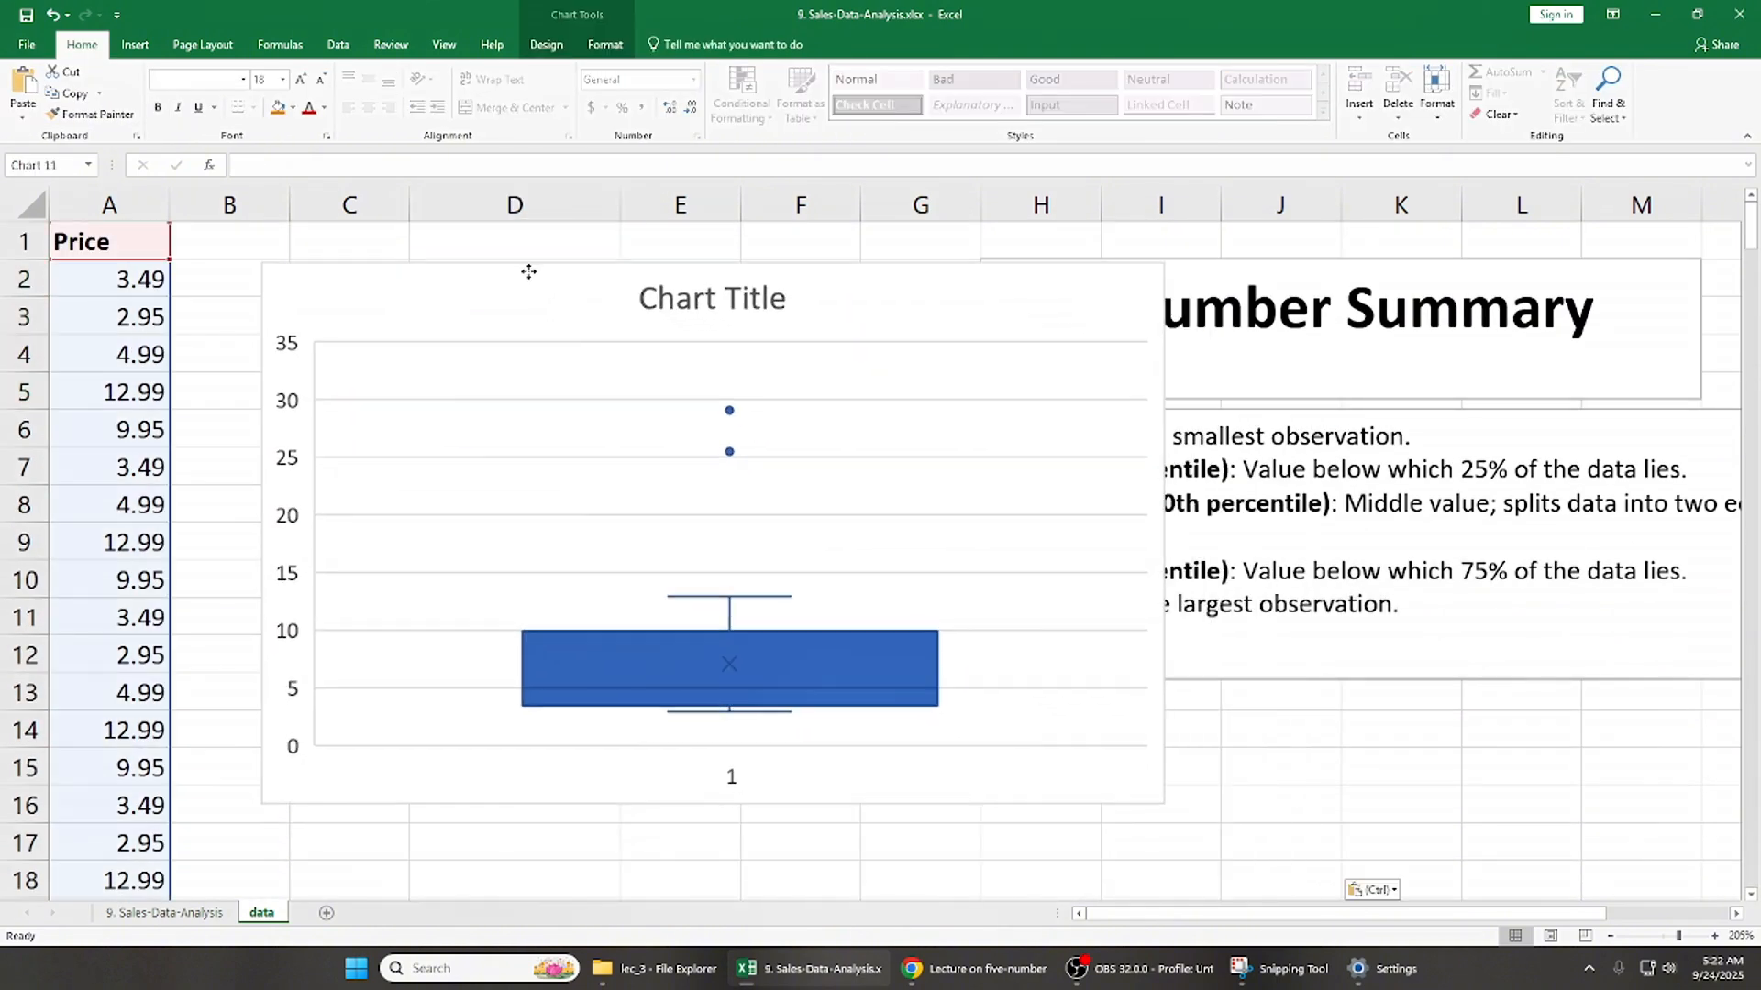
- Remove the chart title and gridlines from the box and whisker chart and add data labels
left_click(1184, 273)
left_click(1228, 332)
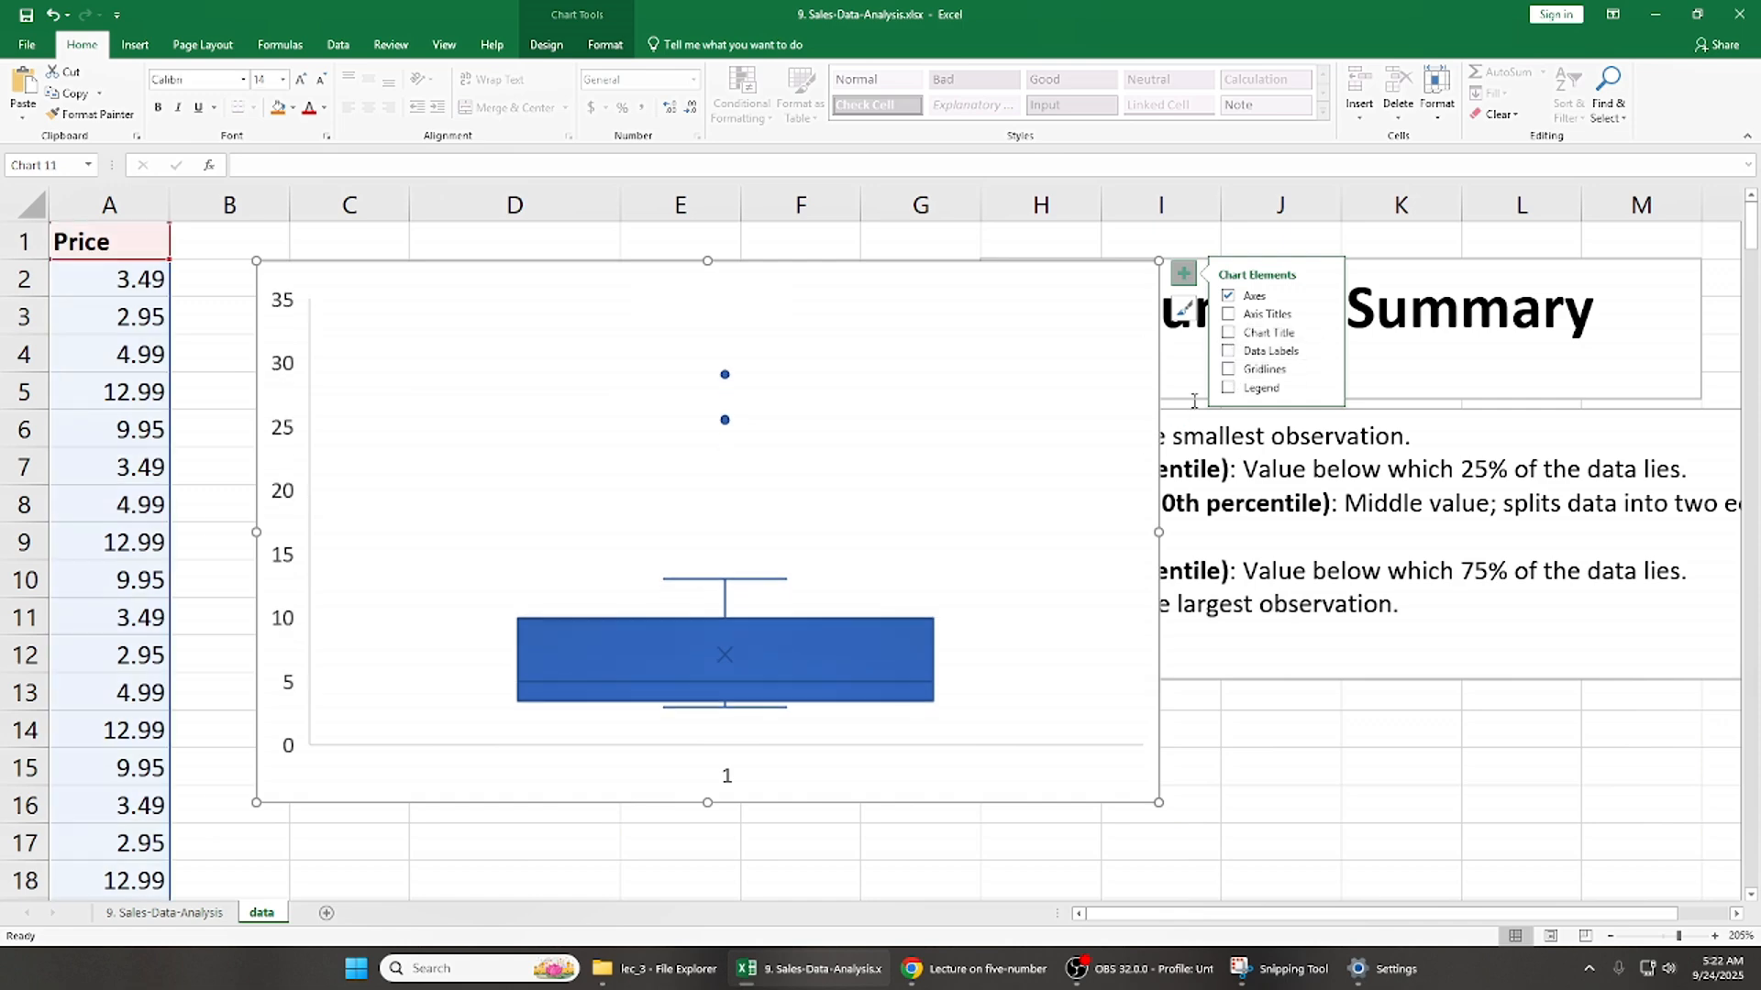
left_click(1230, 369)
left_click(1228, 351)
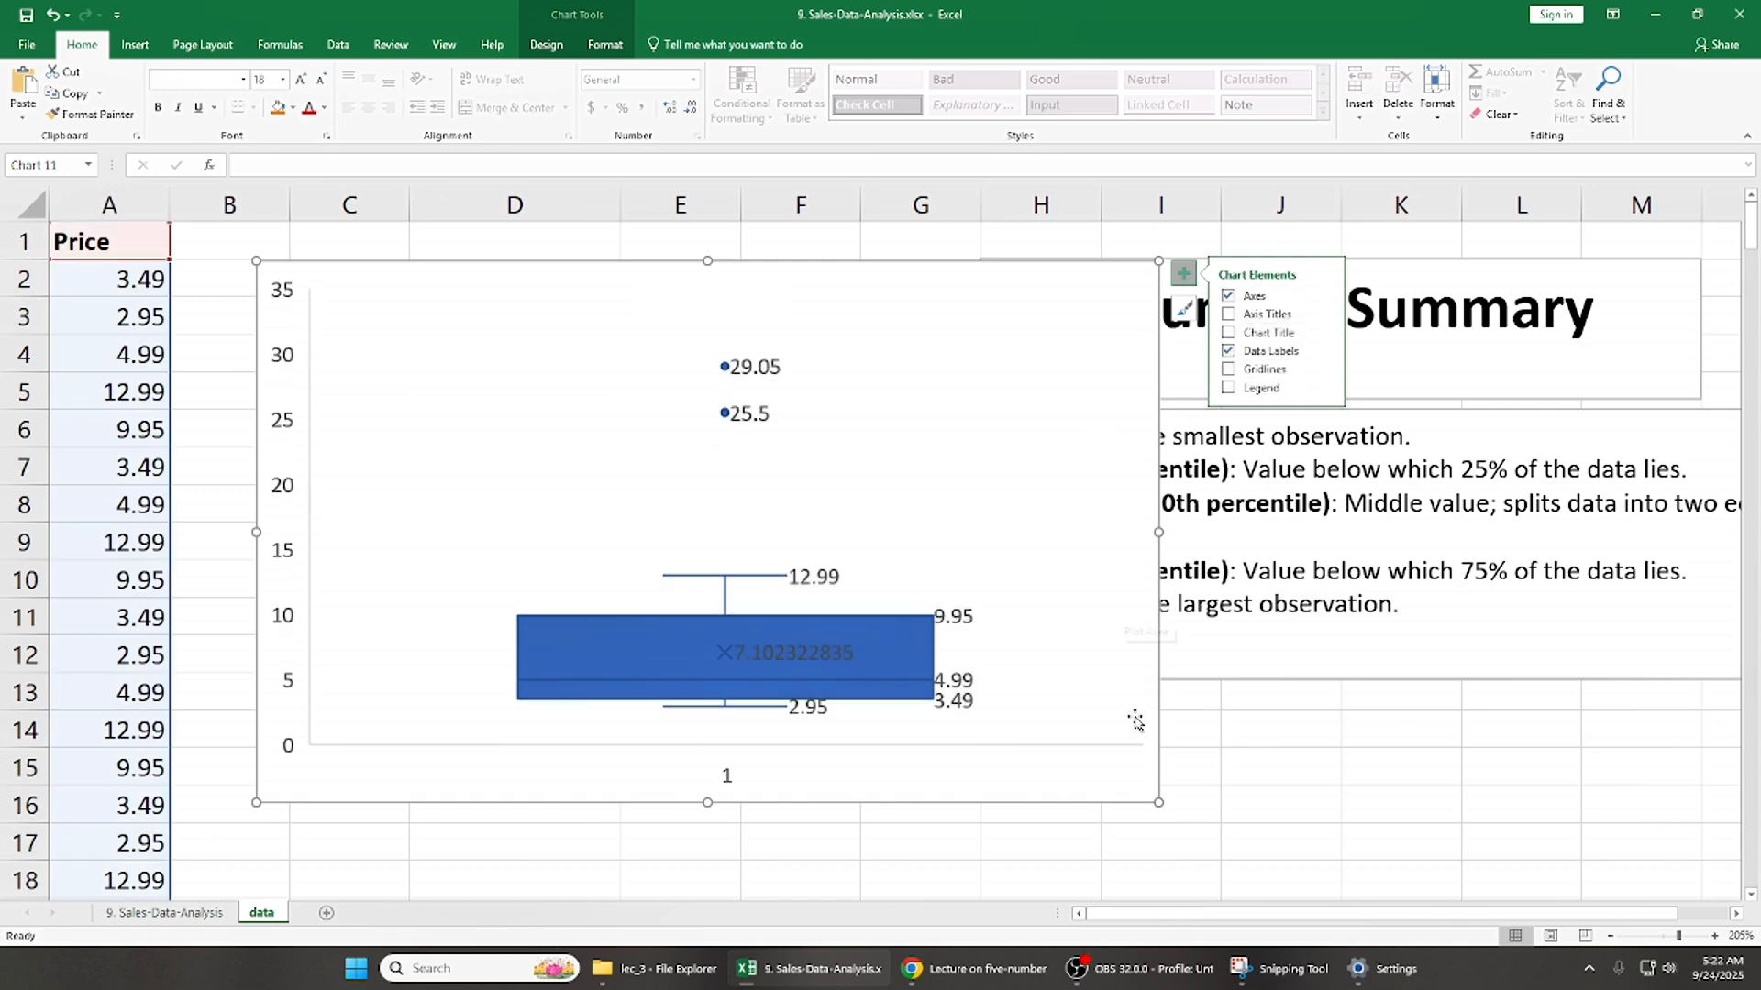
- Make the chart slightly taller and place it beside the five-number summary to compare the Q3 and max values
left_click_drag(702, 808, 711, 835)
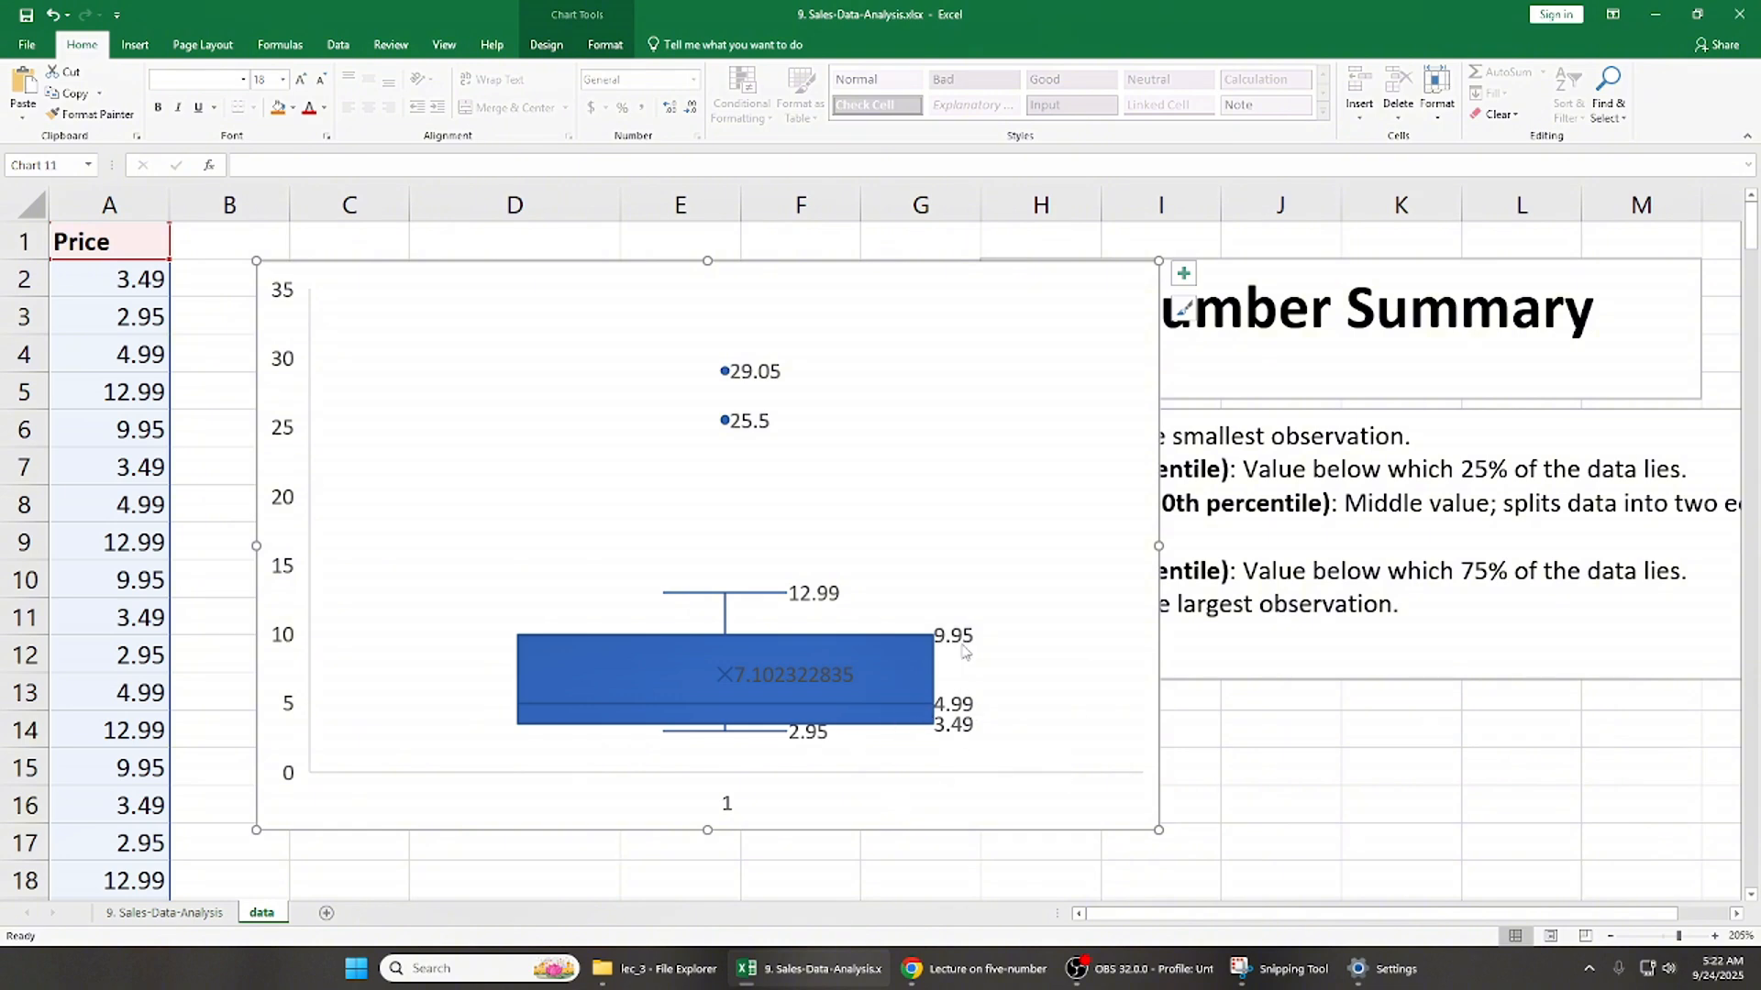
left_click_drag(796, 266, 1267, 267)
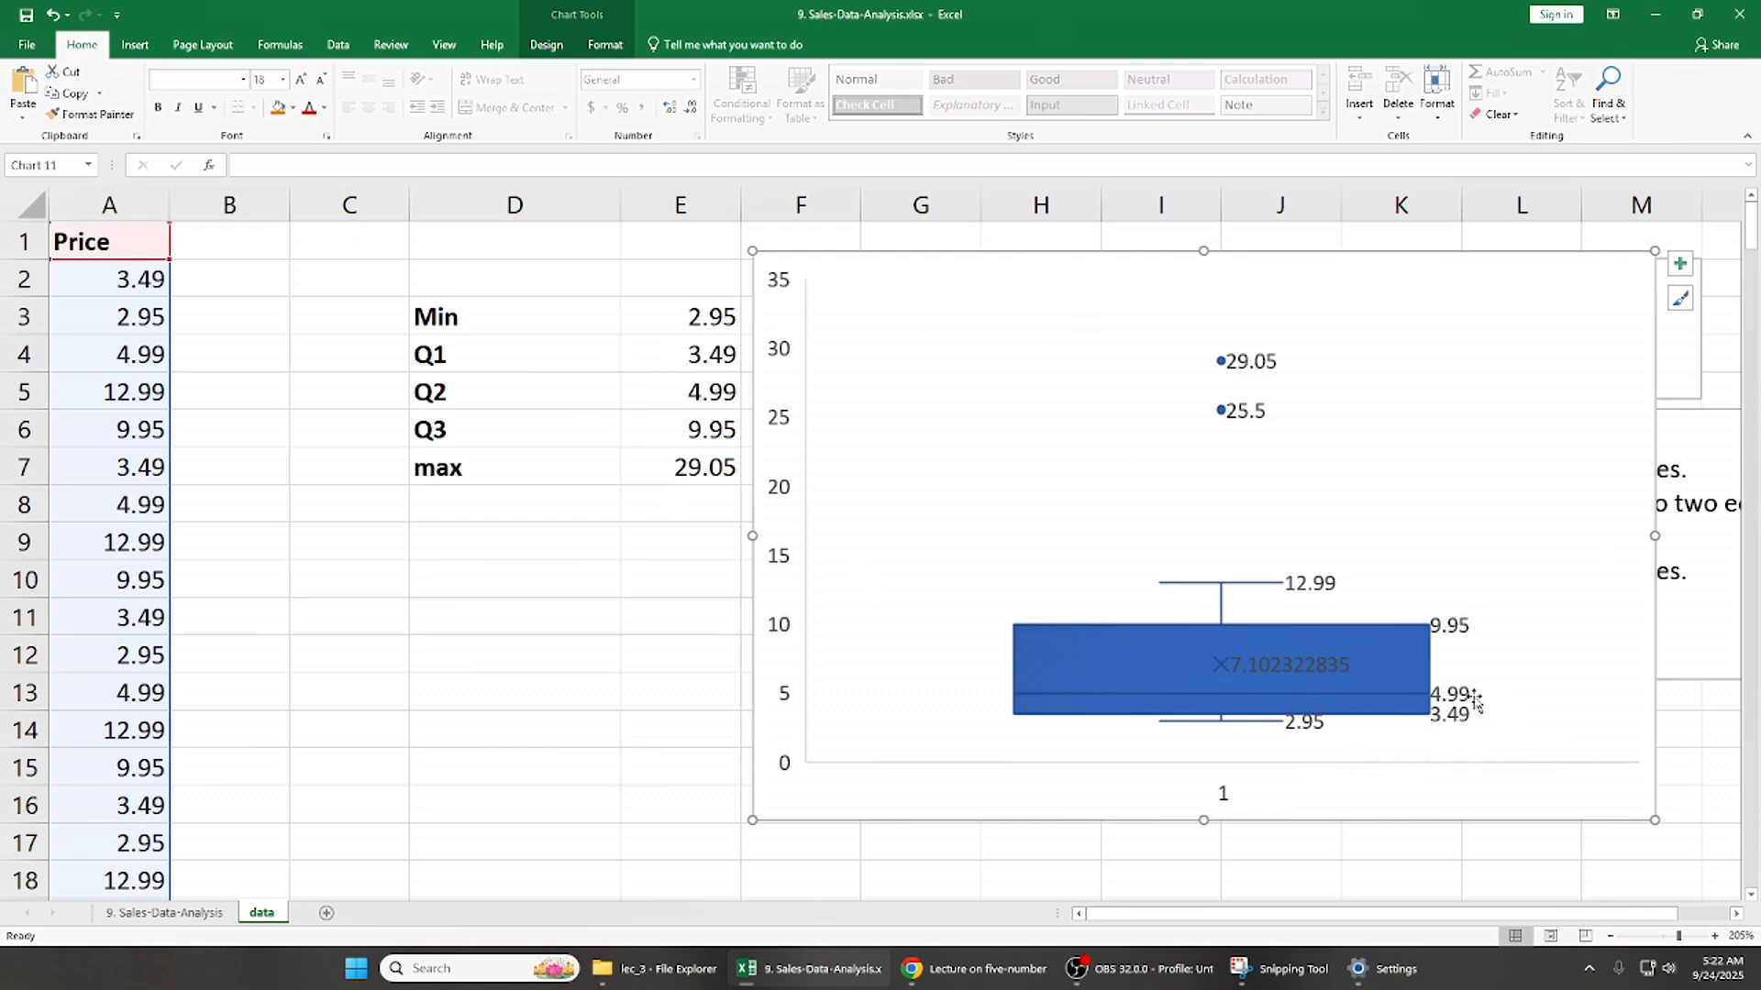
left_click(699, 429)
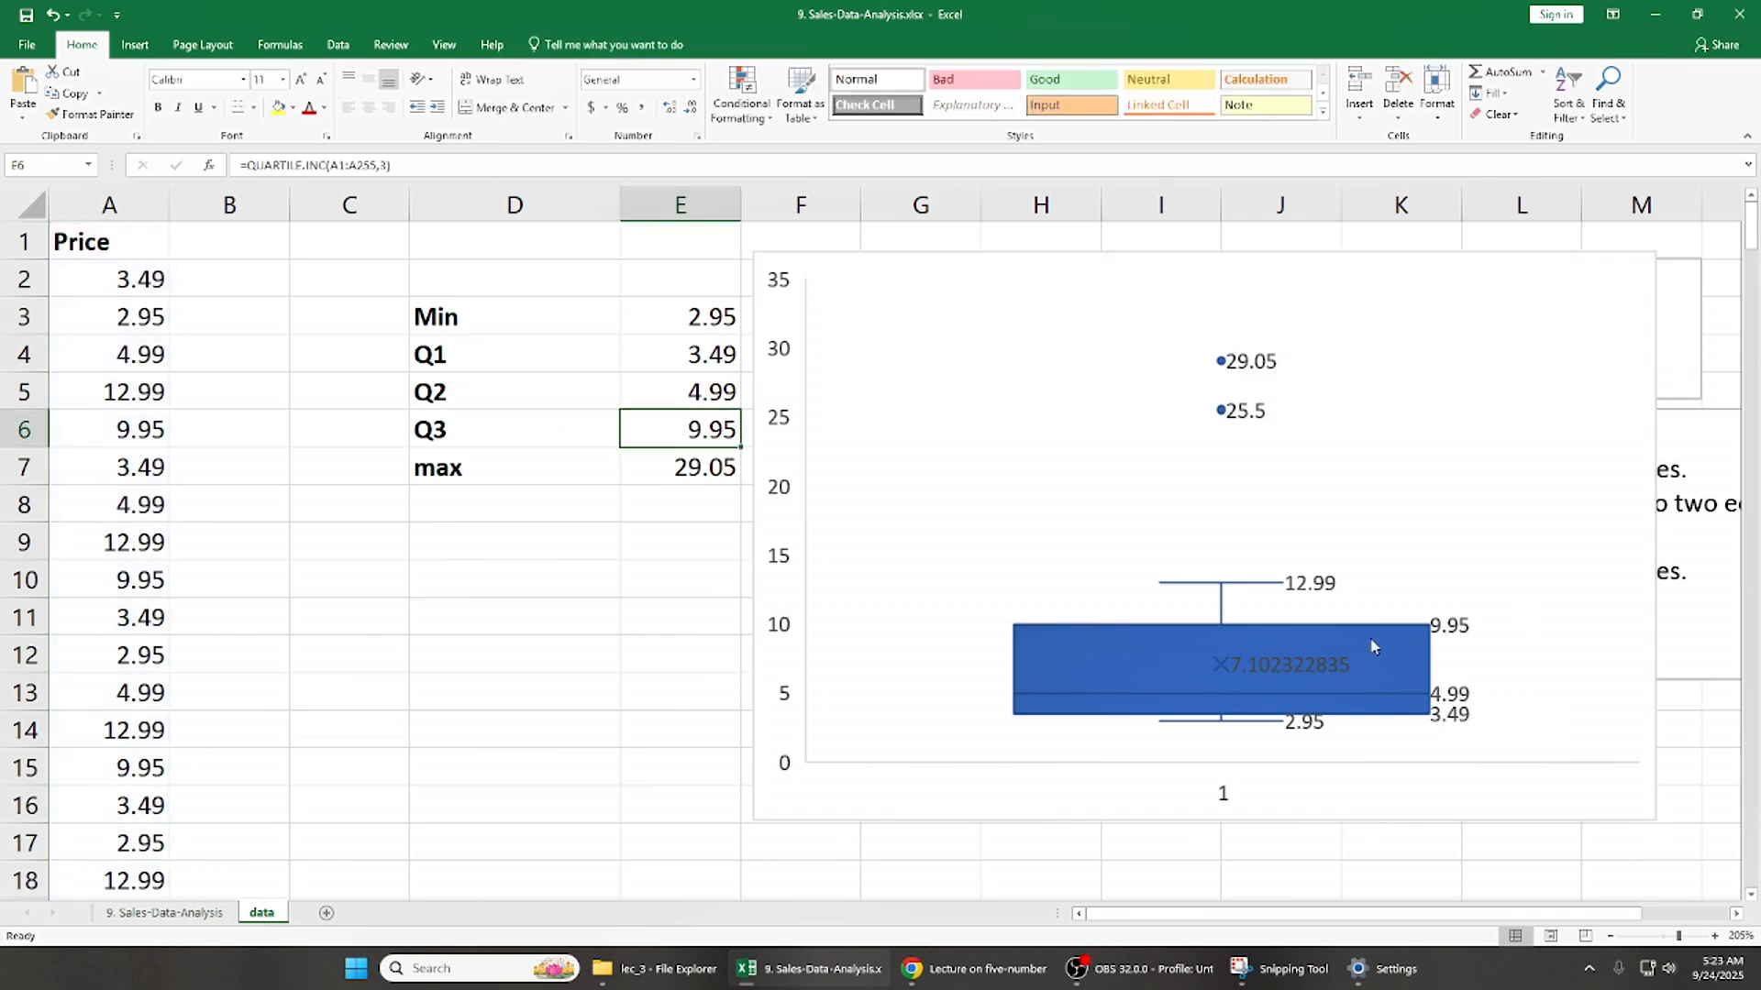
left_click(672, 473)
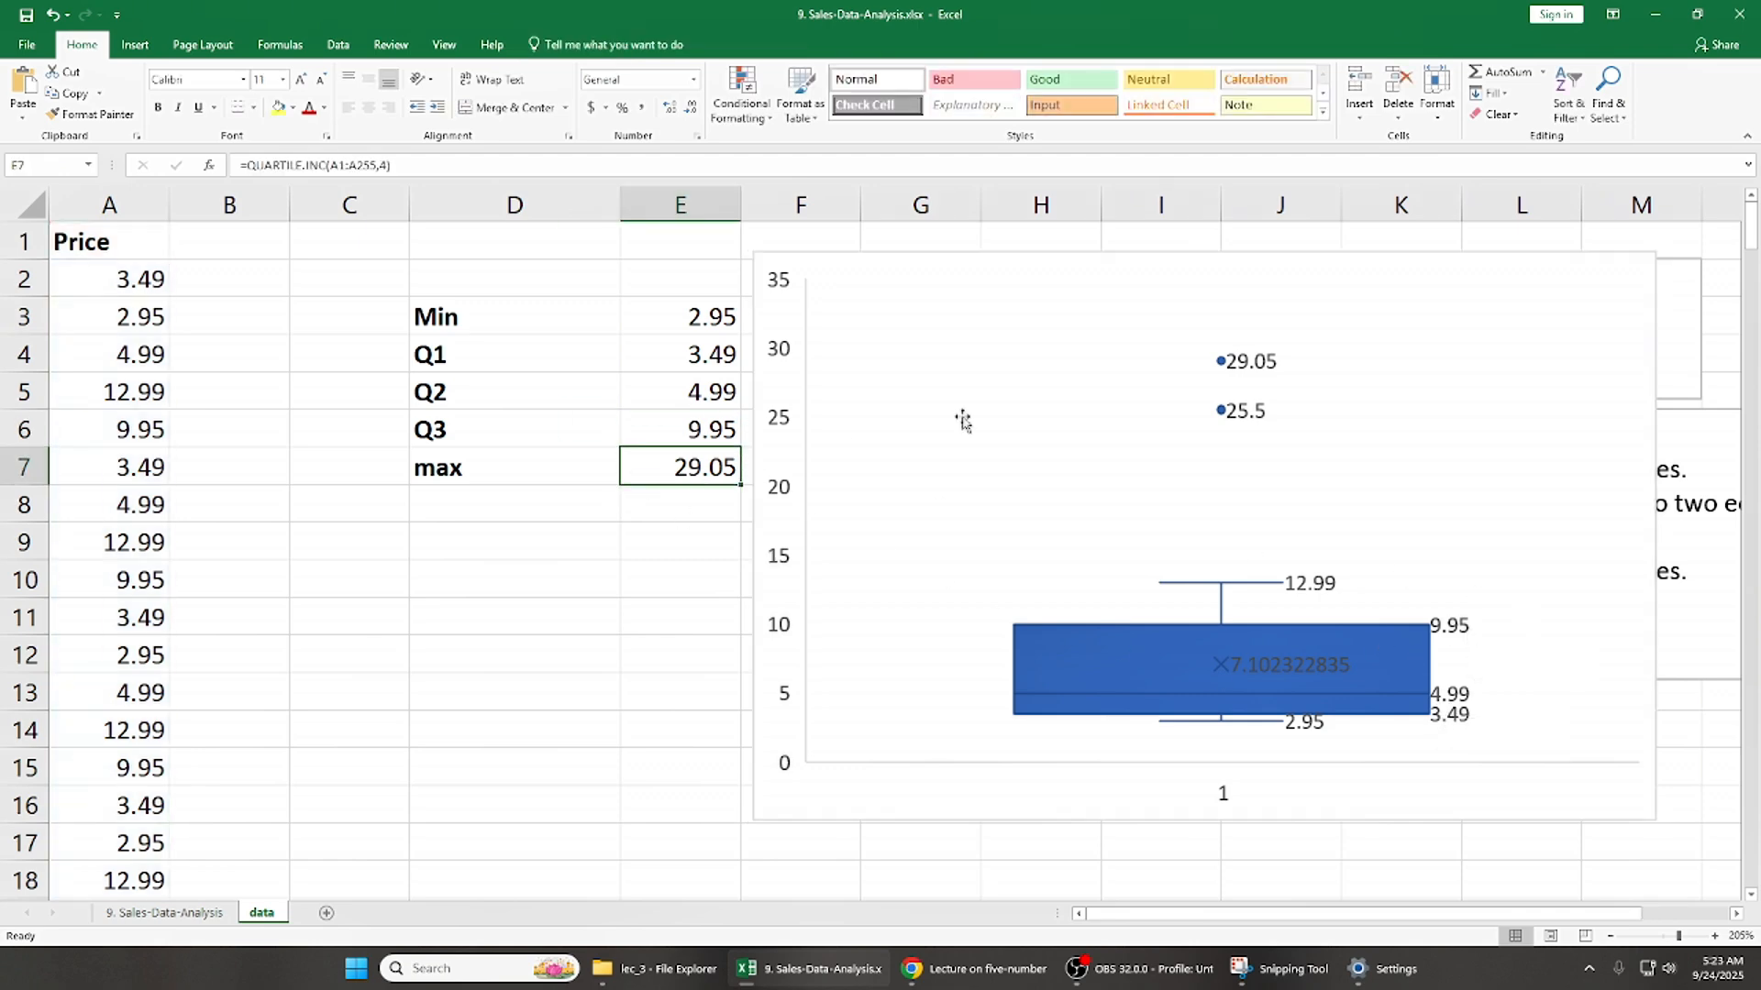
- Select the outlier markers in the box and whisker chart and nudge the chart slightly away from the summary table
left_click(1222, 371)
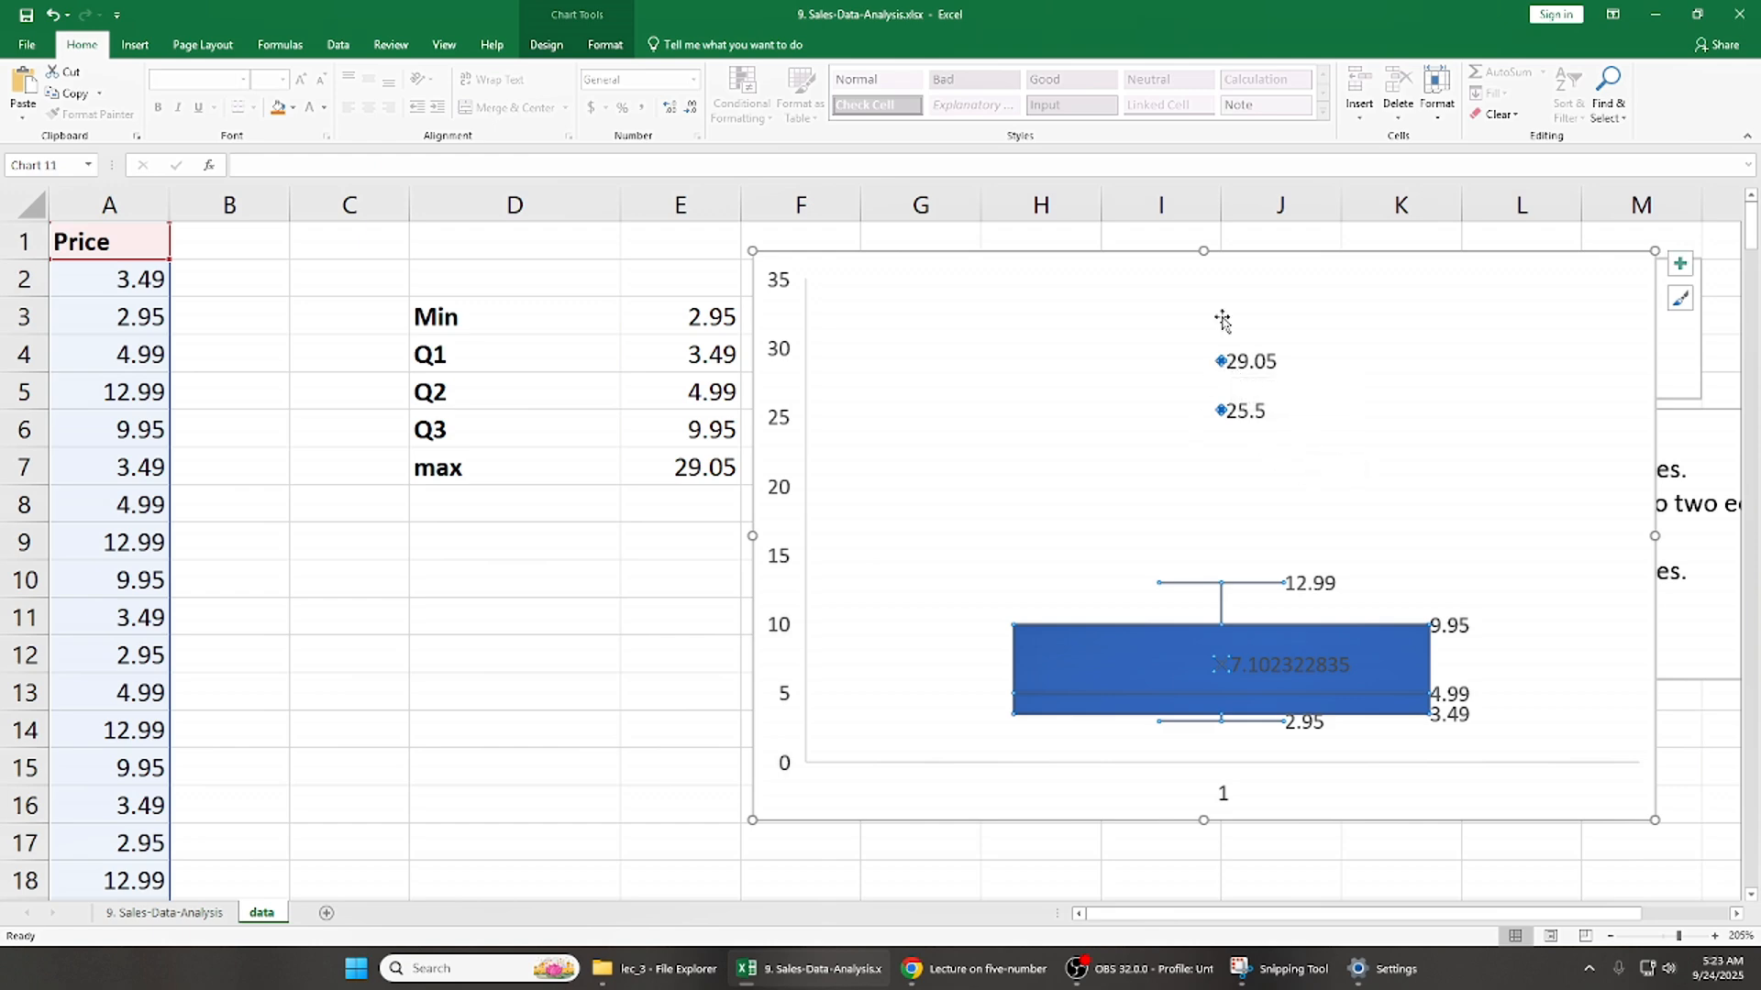
left_click(1211, 438)
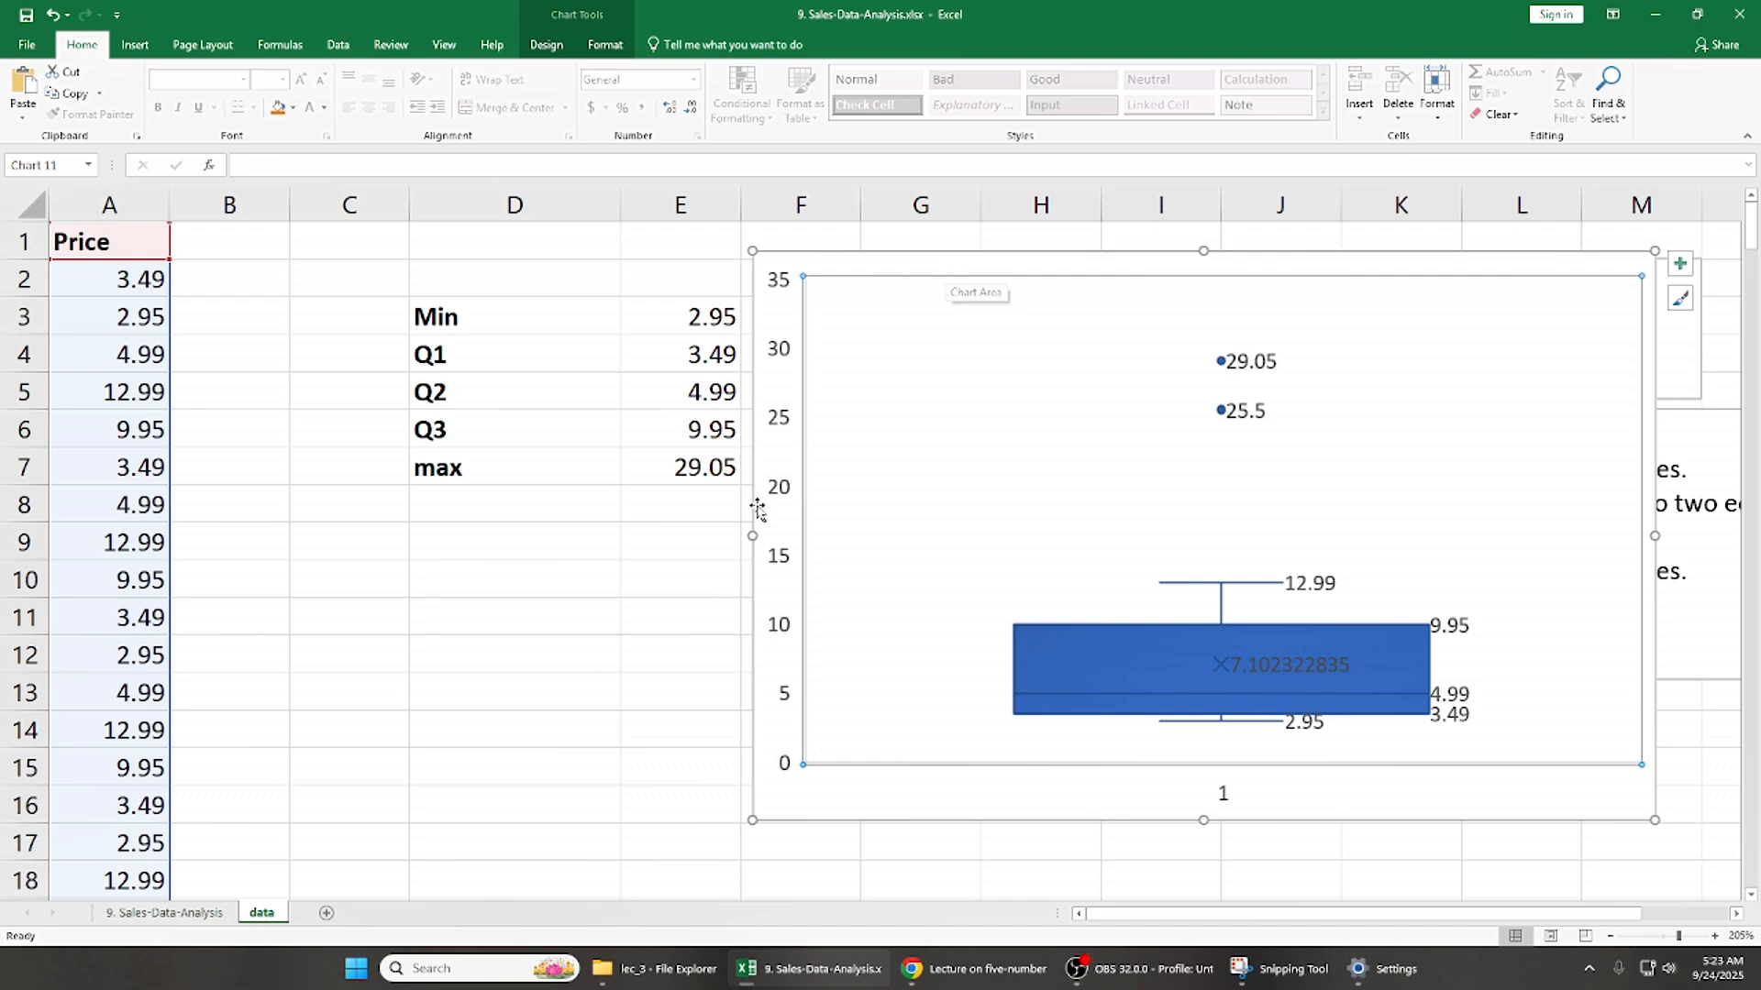
left_click_drag(869, 273, 878, 278)
- Review the five-number summary in D3:E7 against the labels of the box and whisker chart
left_click(661, 334)
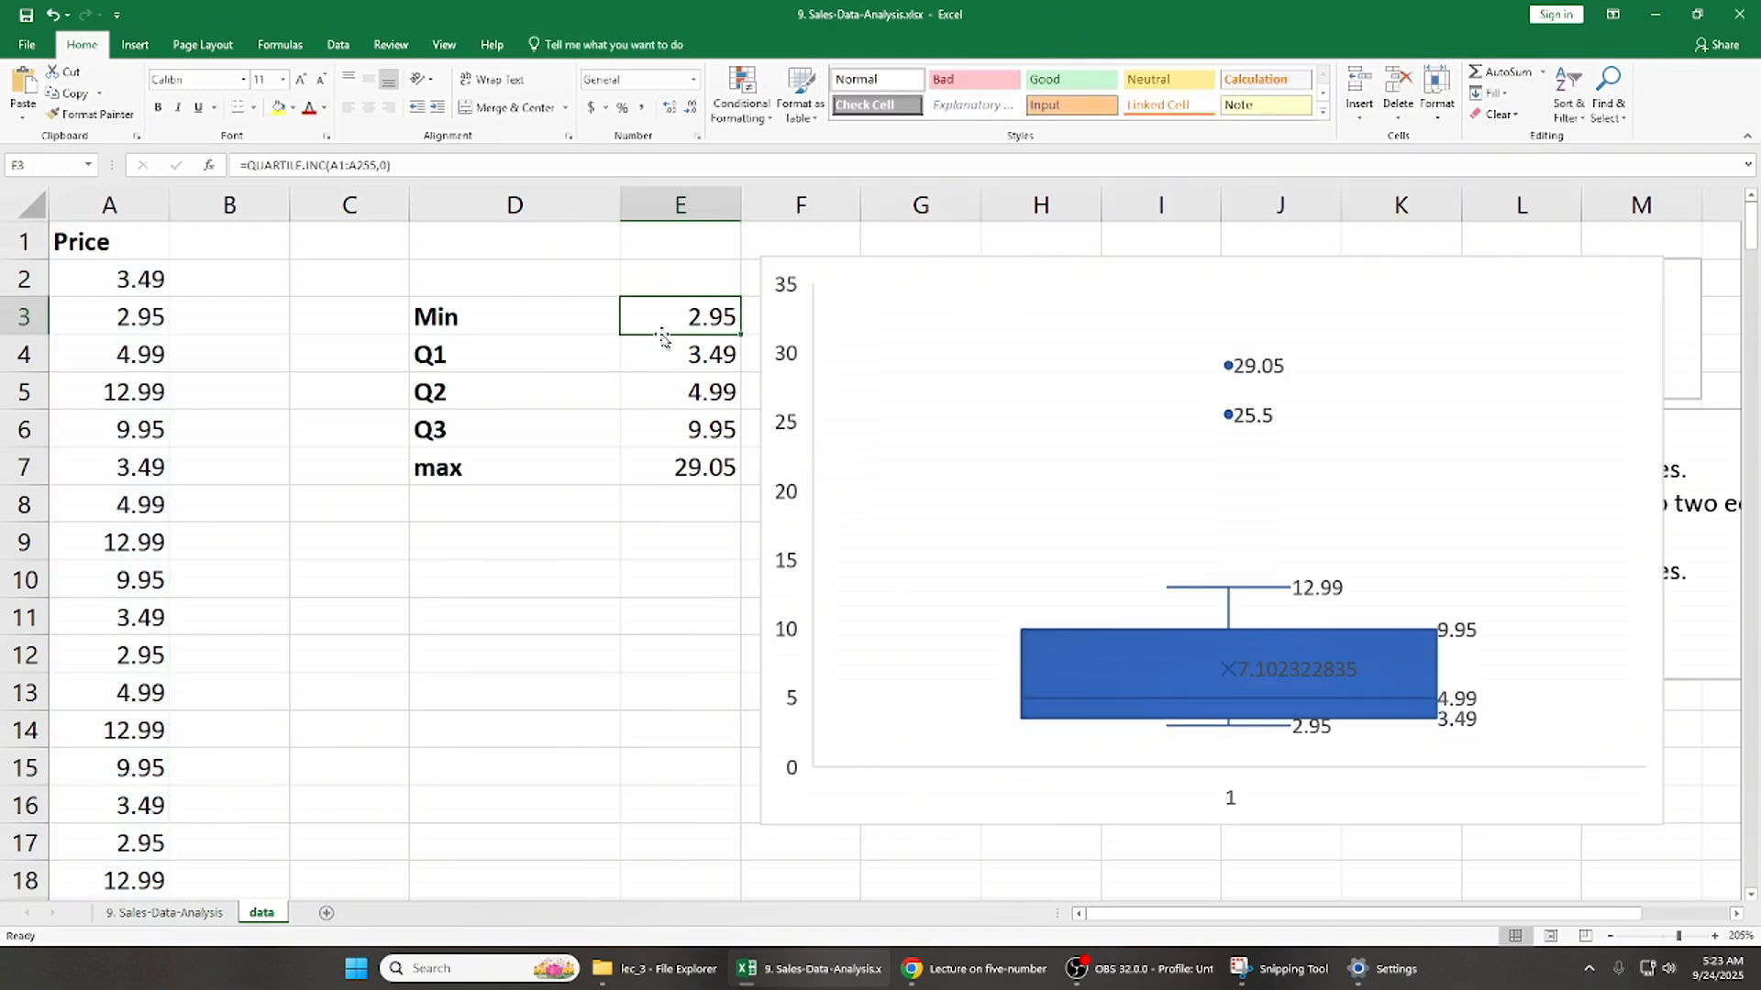
key("Left")
key("Left")
key("Right")
key("shift+Right")
key("shift+Down")
key("shift+Down")
key("shift+Down")
key("shift+Down")
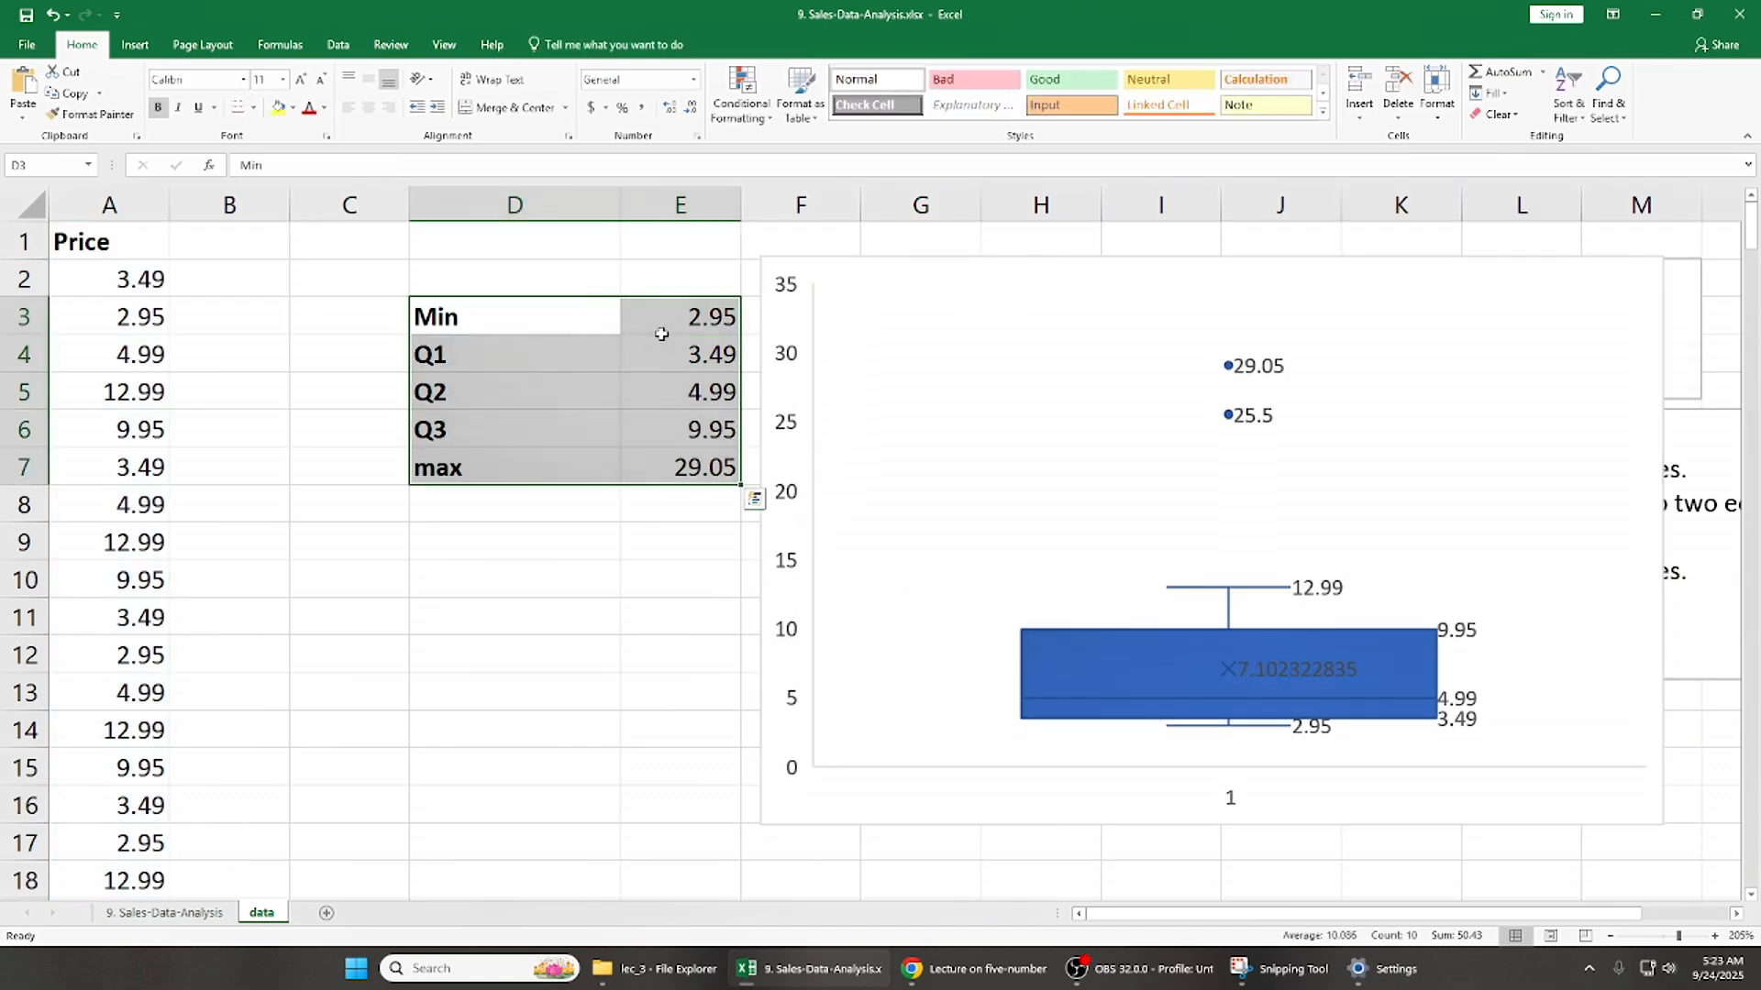
key("Up")
key("Left")
key("Down")
key("Right")
key("shift+Right")
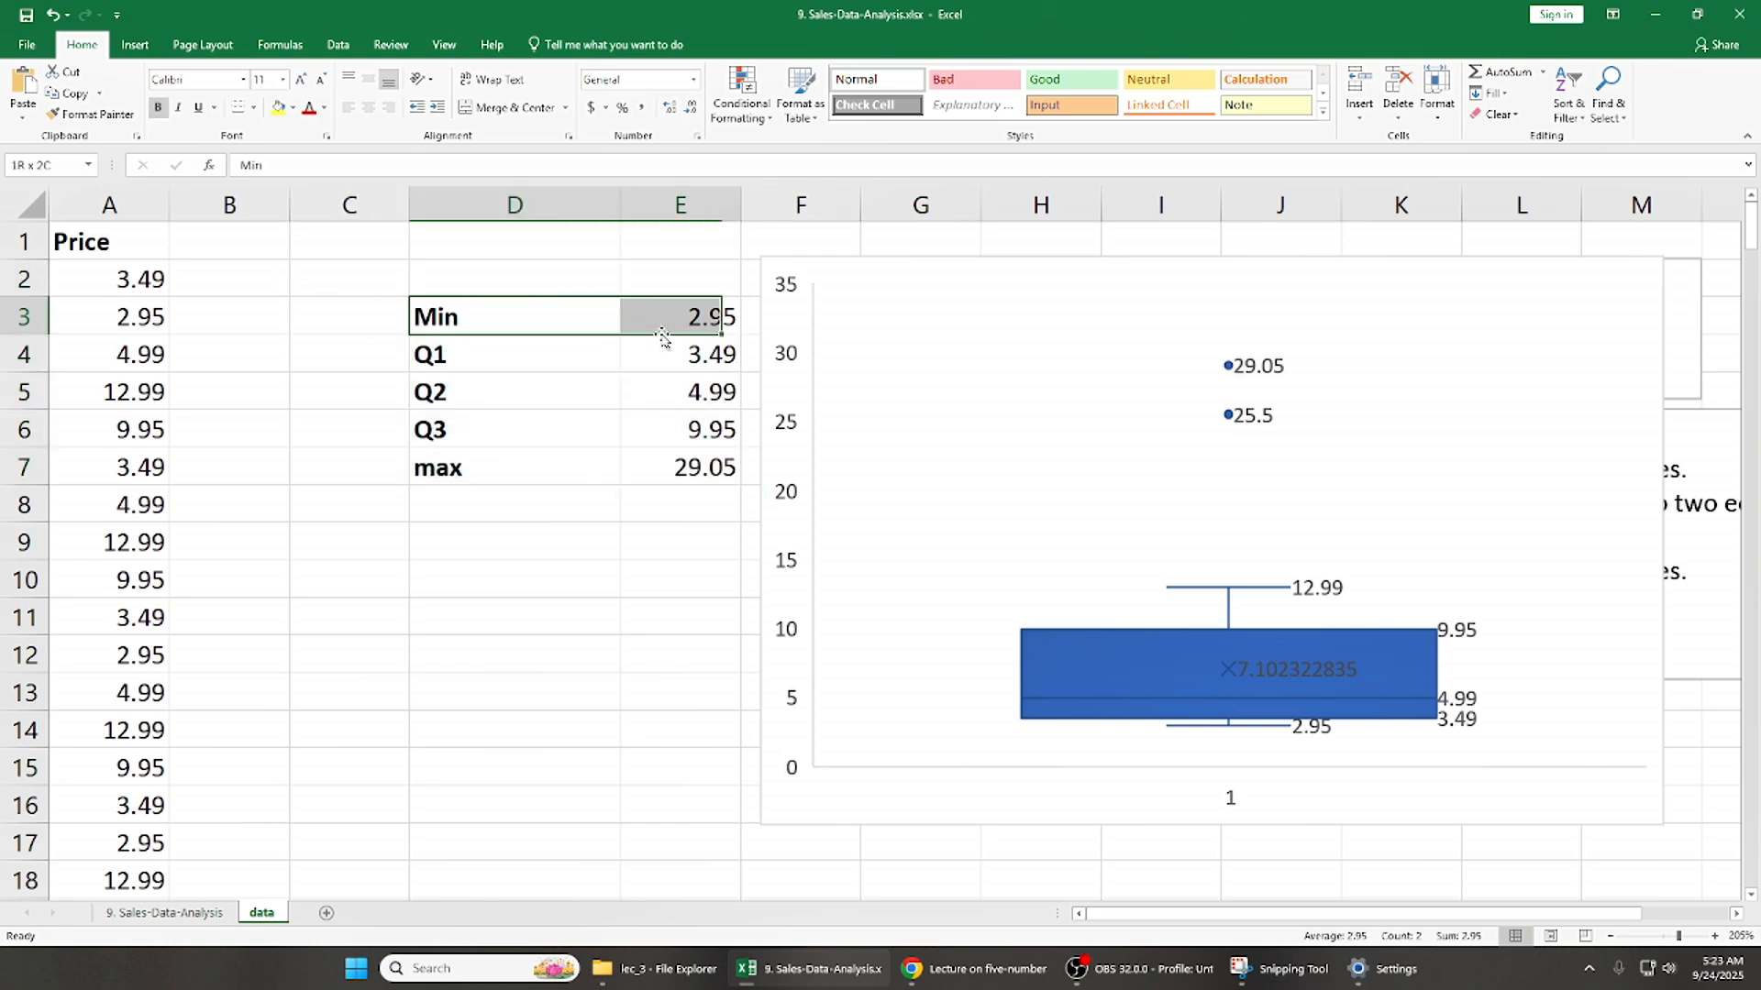
key("shift+Down")
key("ctrl+q")
left_click(660, 334)
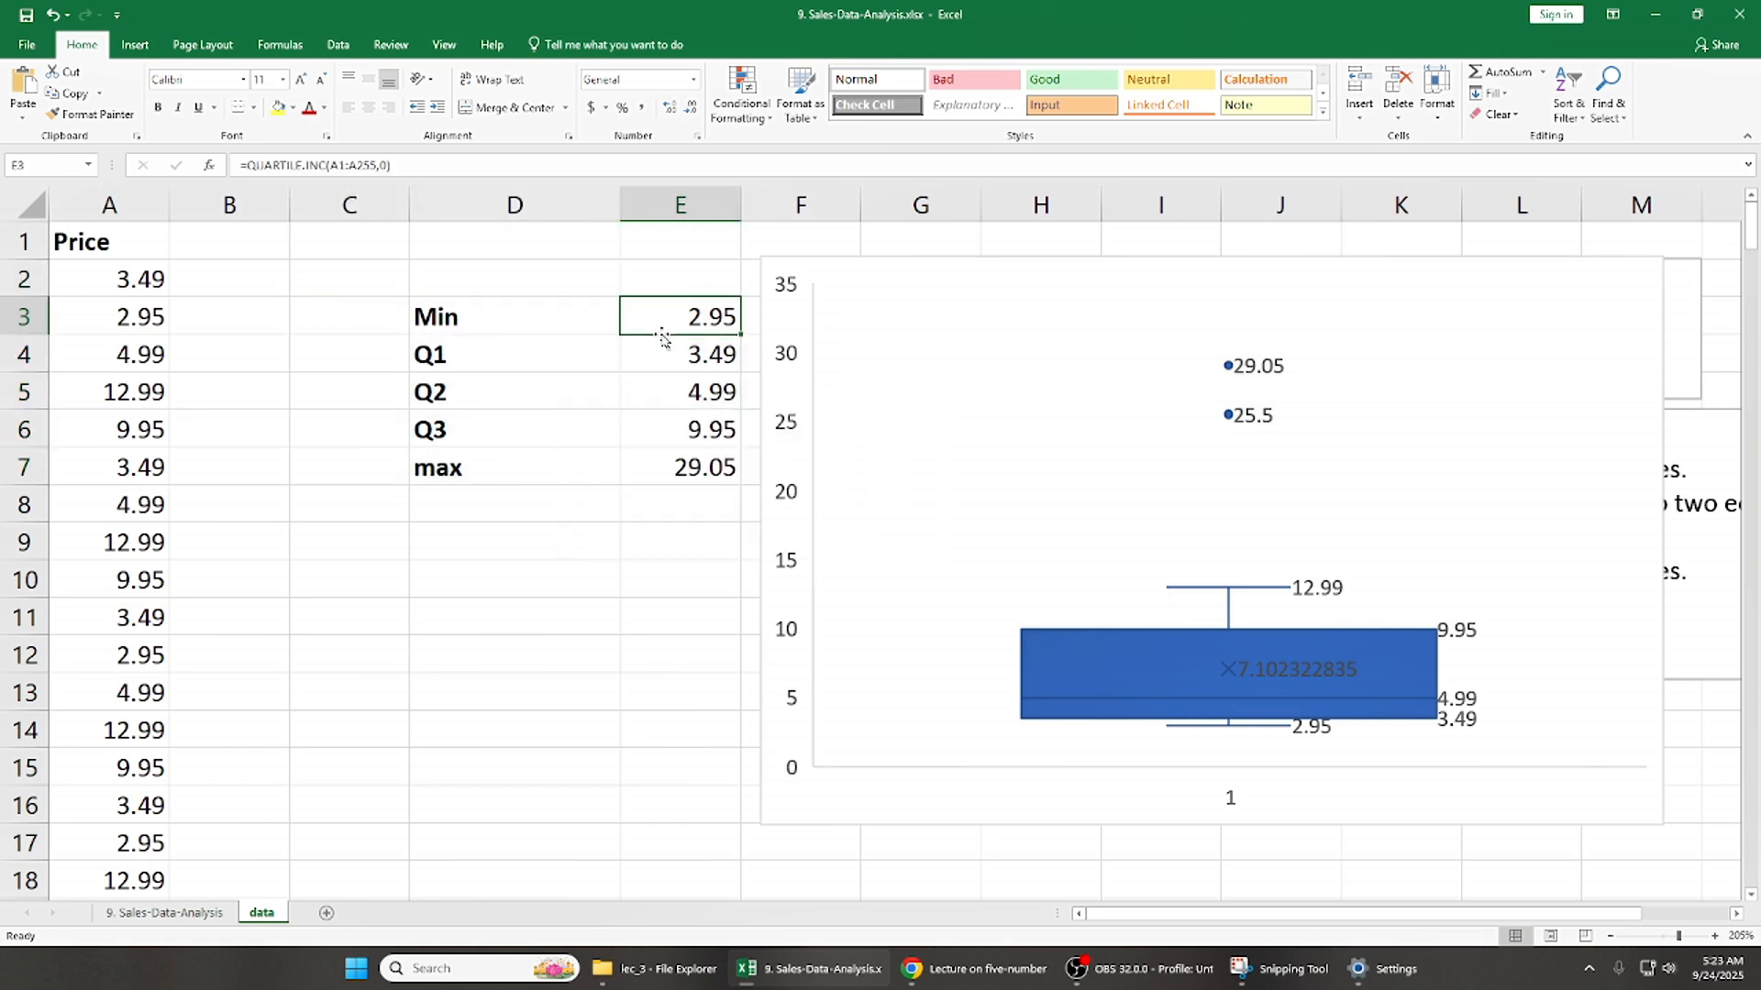
key("Left")
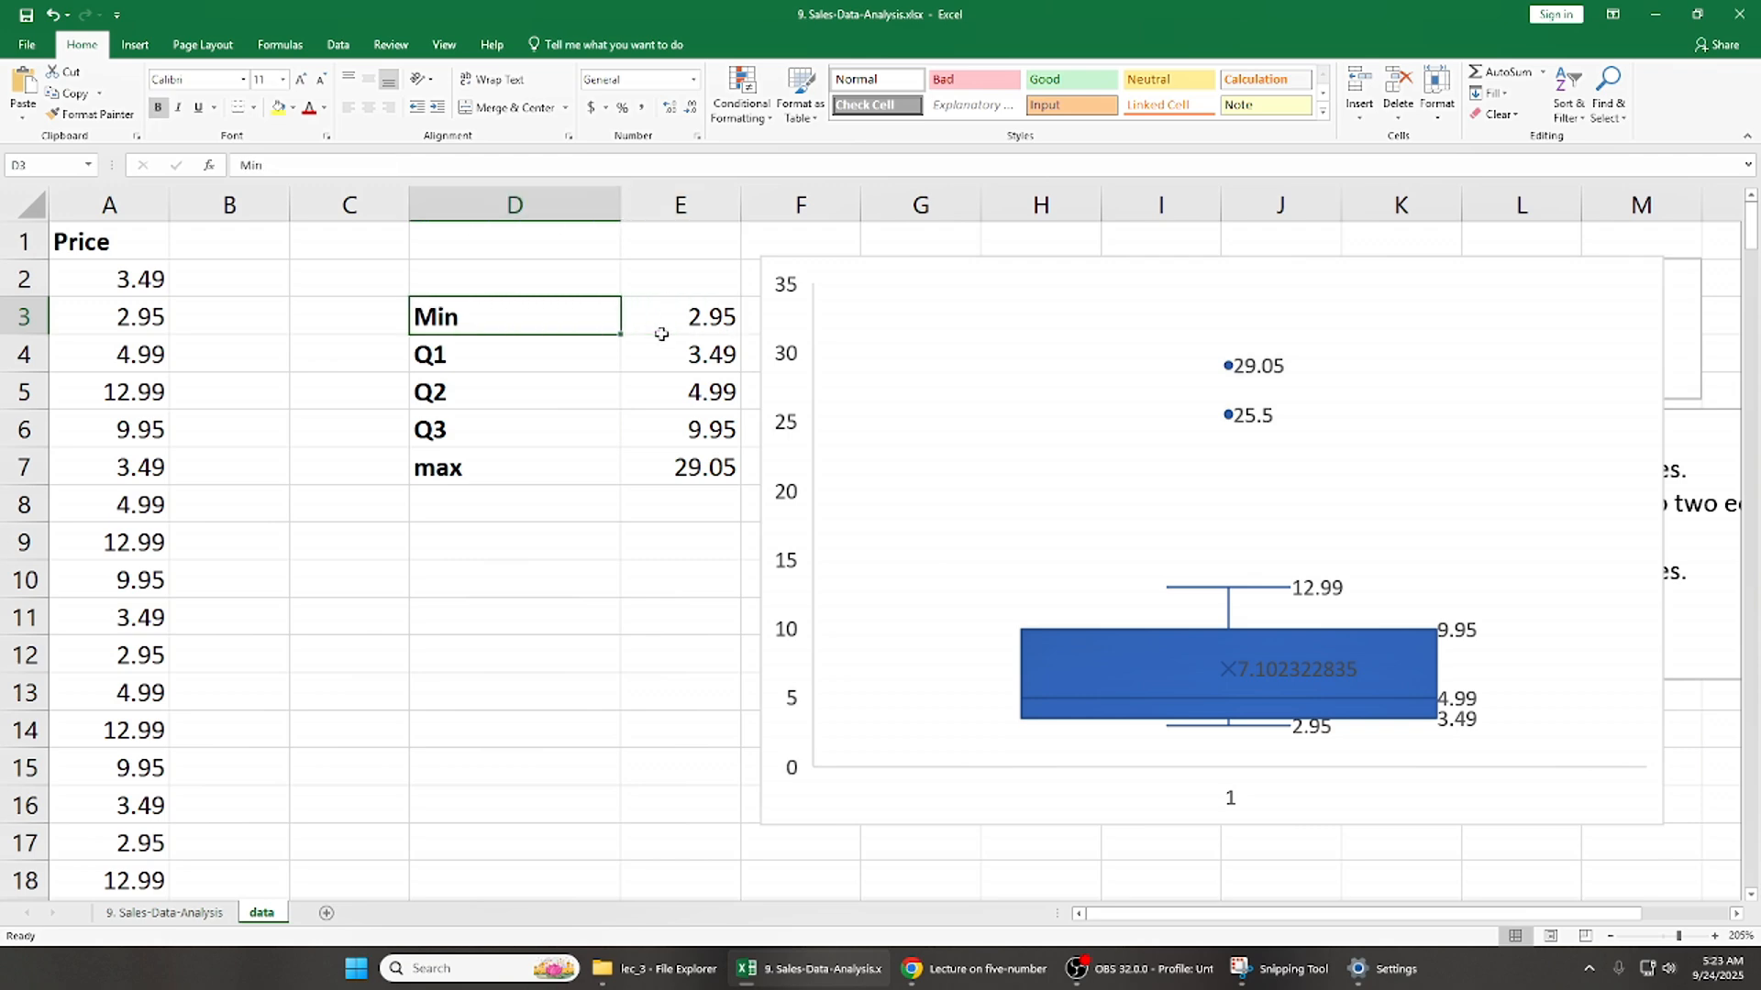
key("shift+Right")
key("shift+Down")
key("shift+Down")
key("shift+Down")
key("shift+Down")
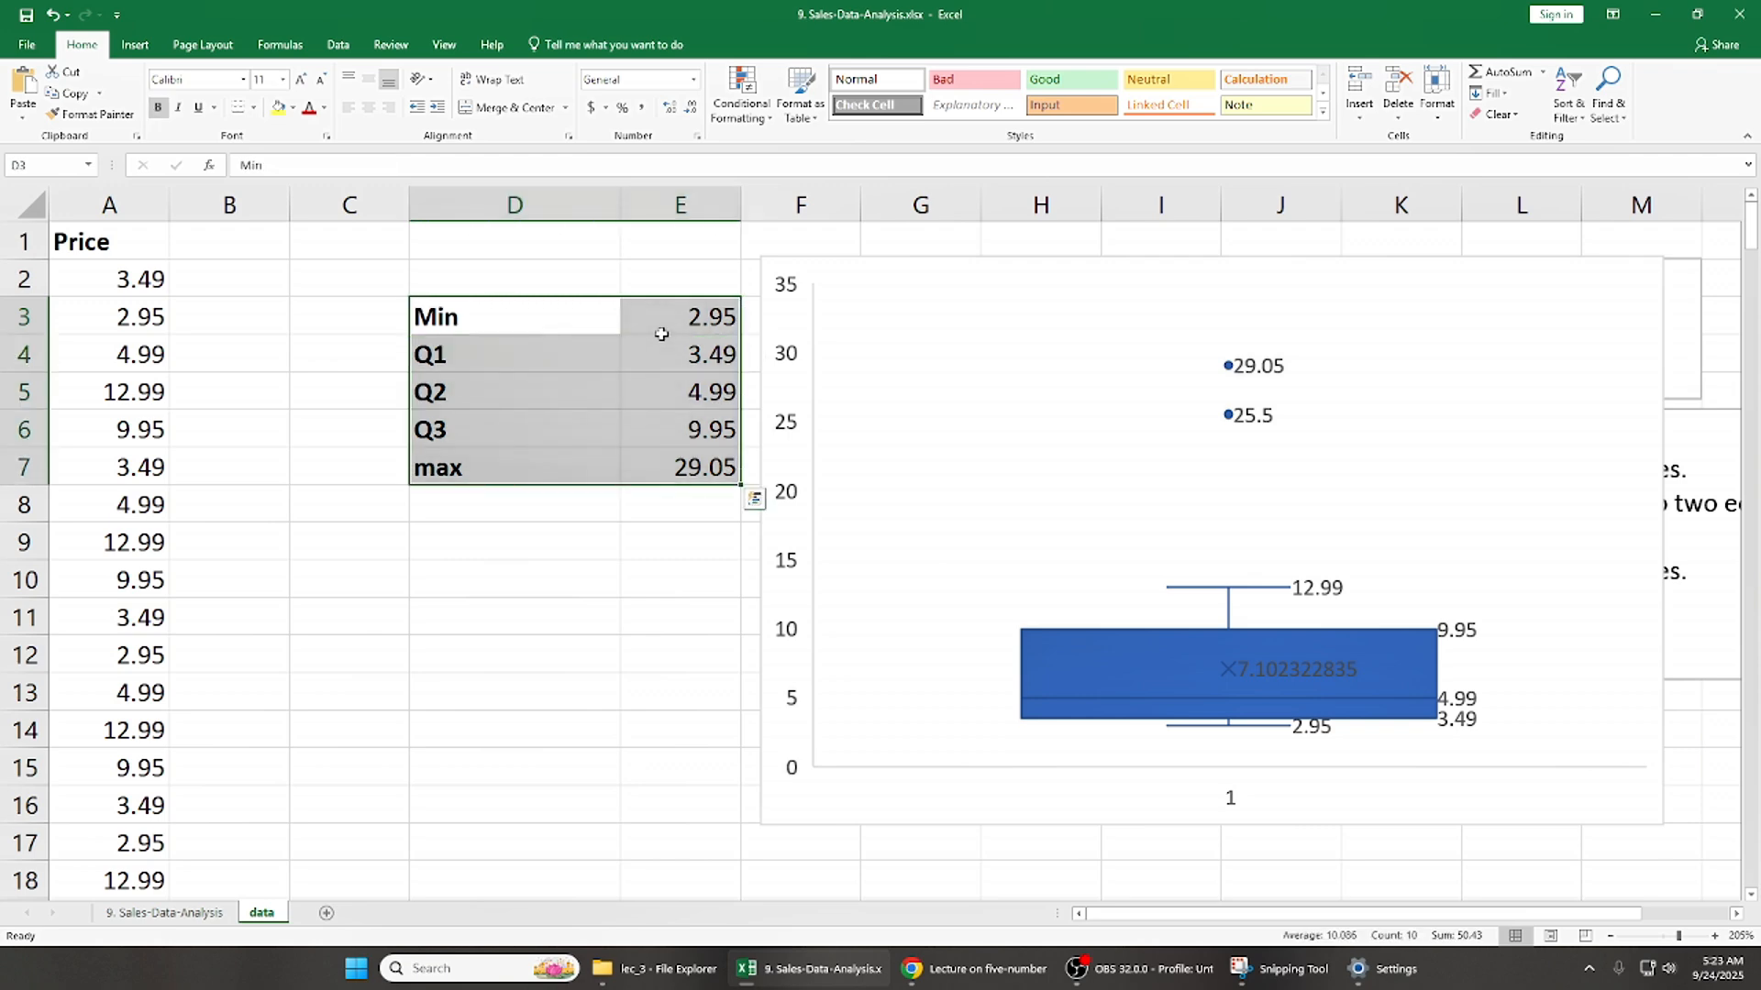
left_click(928, 258)
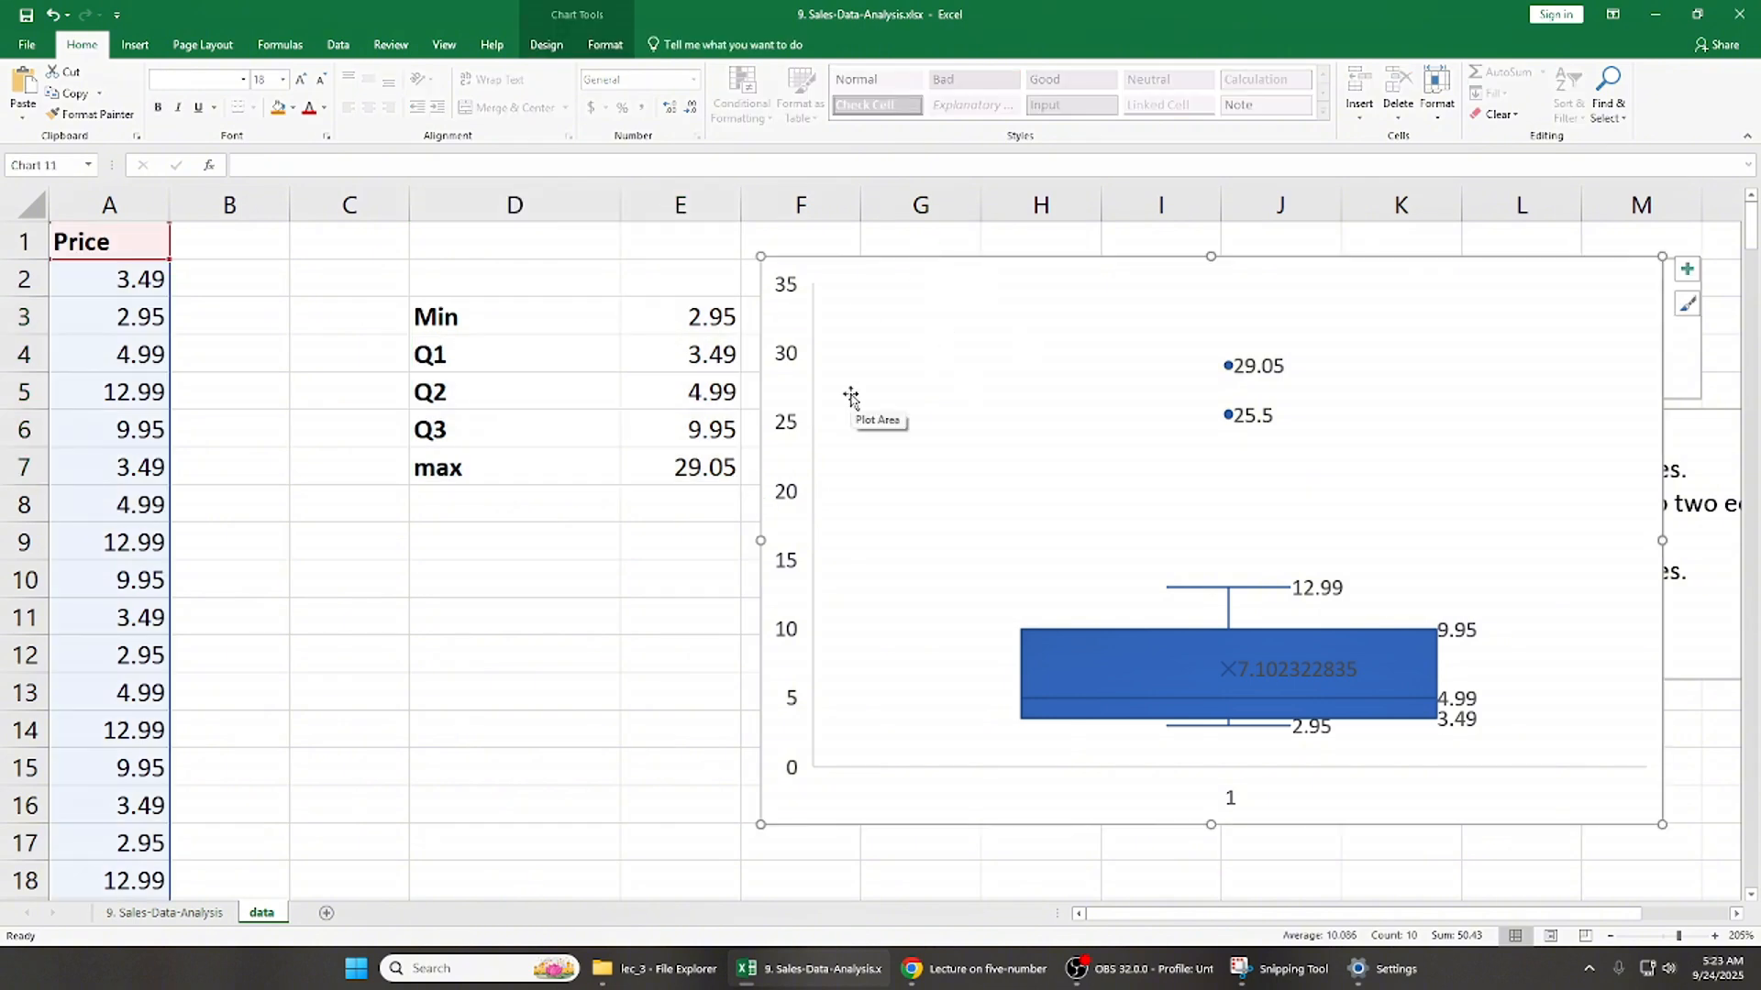
left_click(1147, 968)
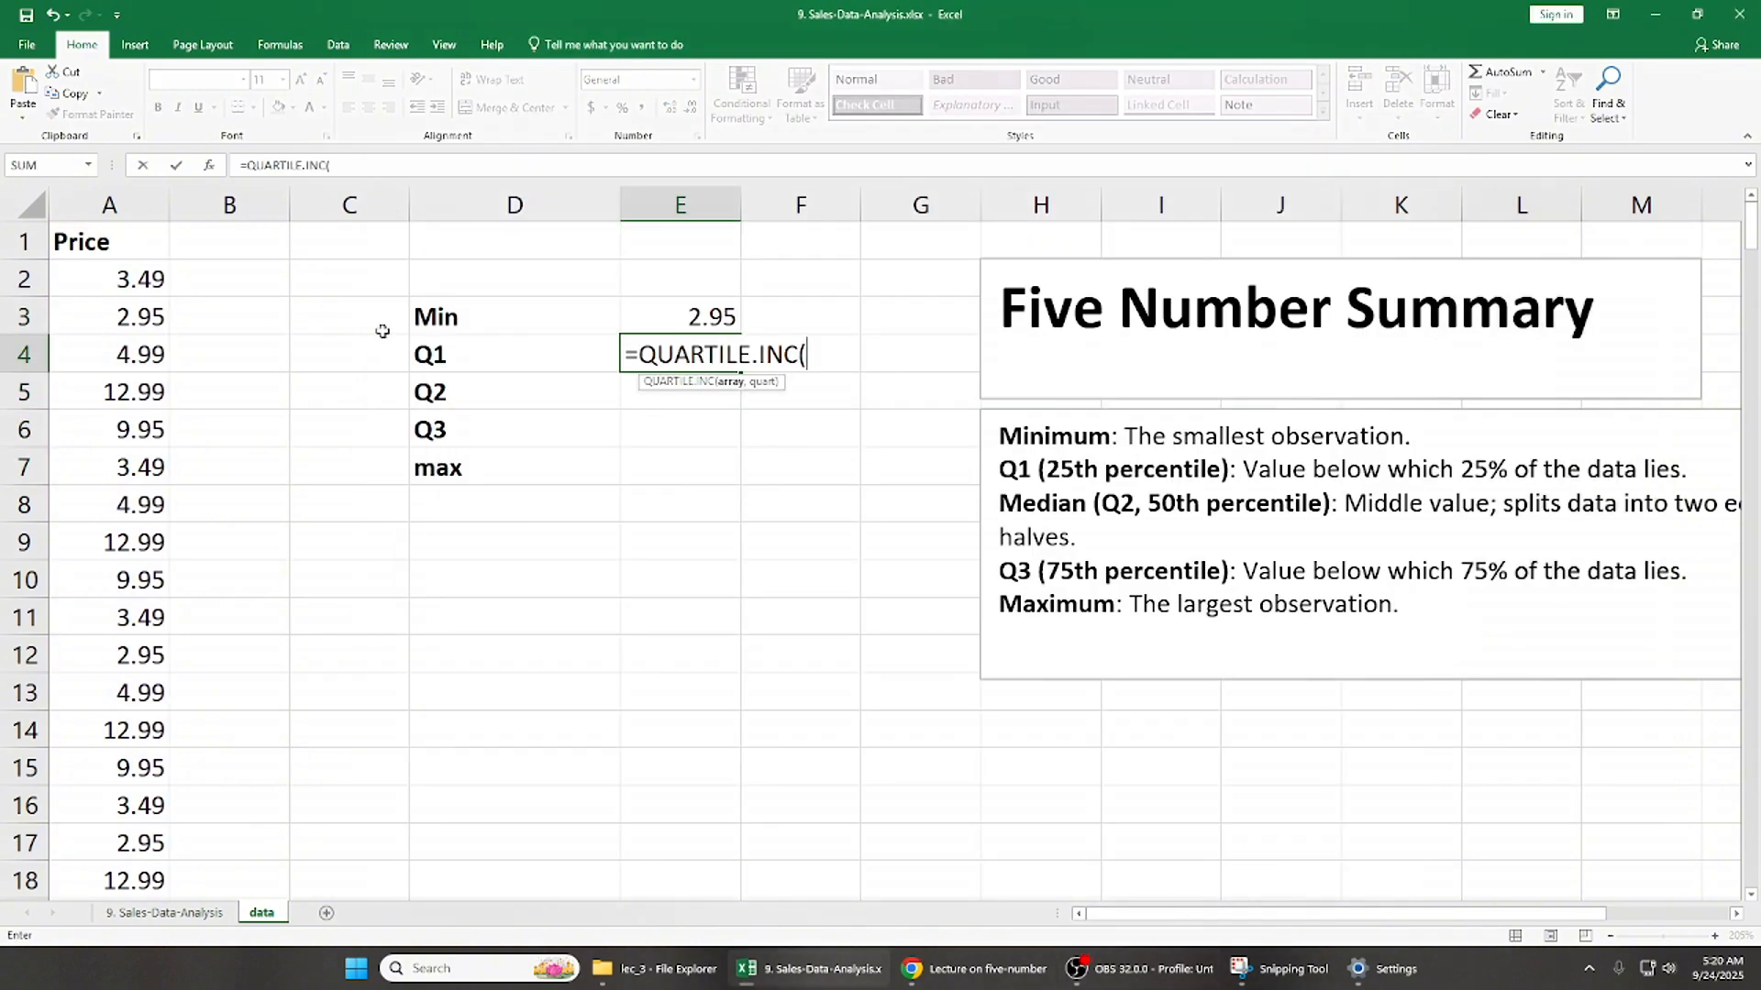
- Complete the Q1 formula in E4 as =QUARTILE.INC(A1:A255,1)
left_click(139, 242)
key("ctrl+shift+Down")
type(",")
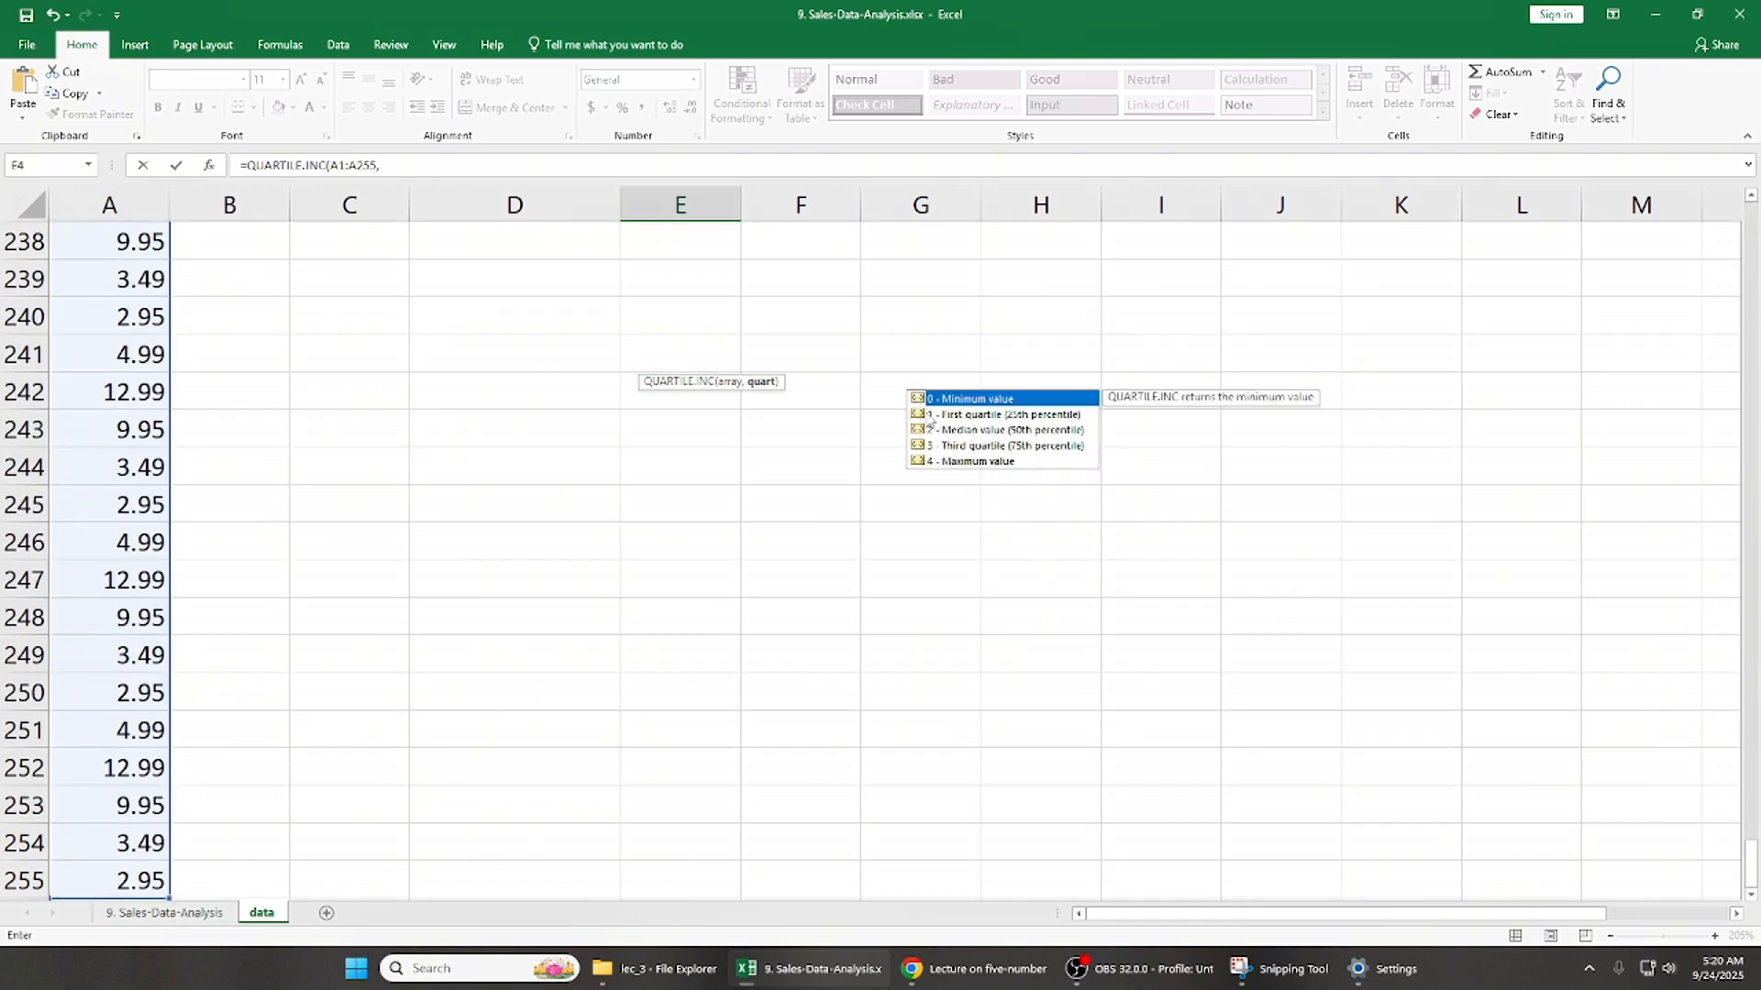
type("1")
key("Return")
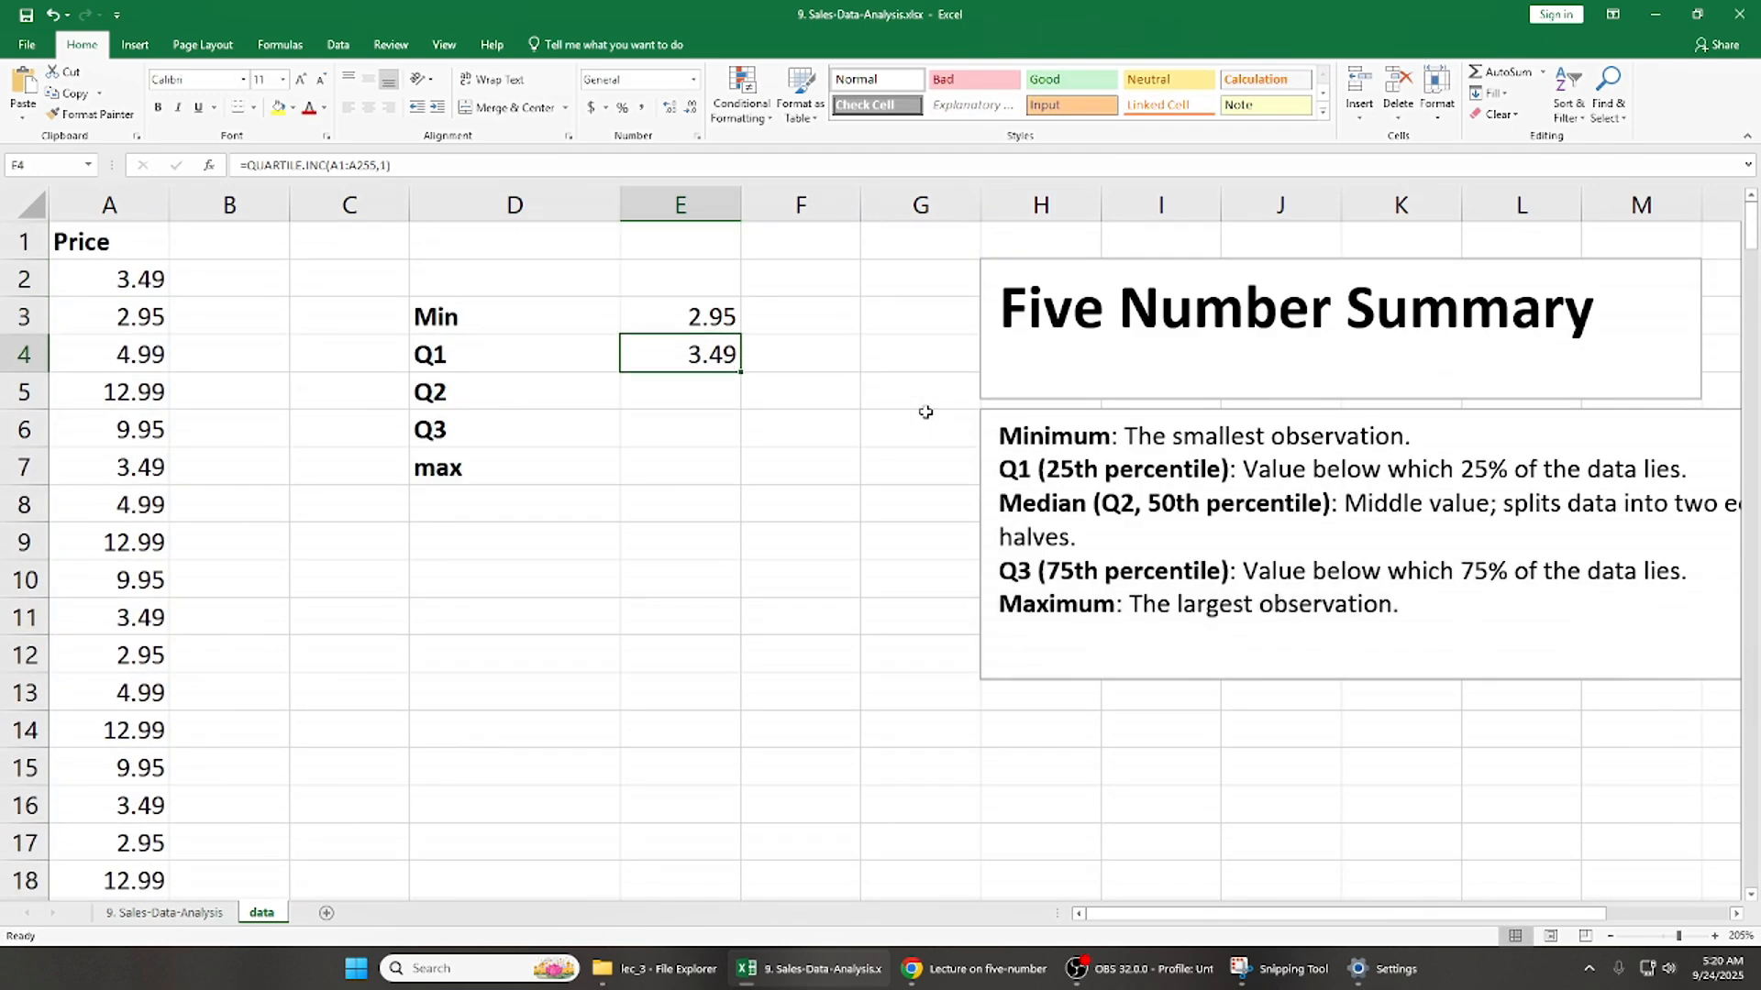
- Calculate Q2 in E5 with =QUARTILE.INC(A1:A255,2)
type("=qu")
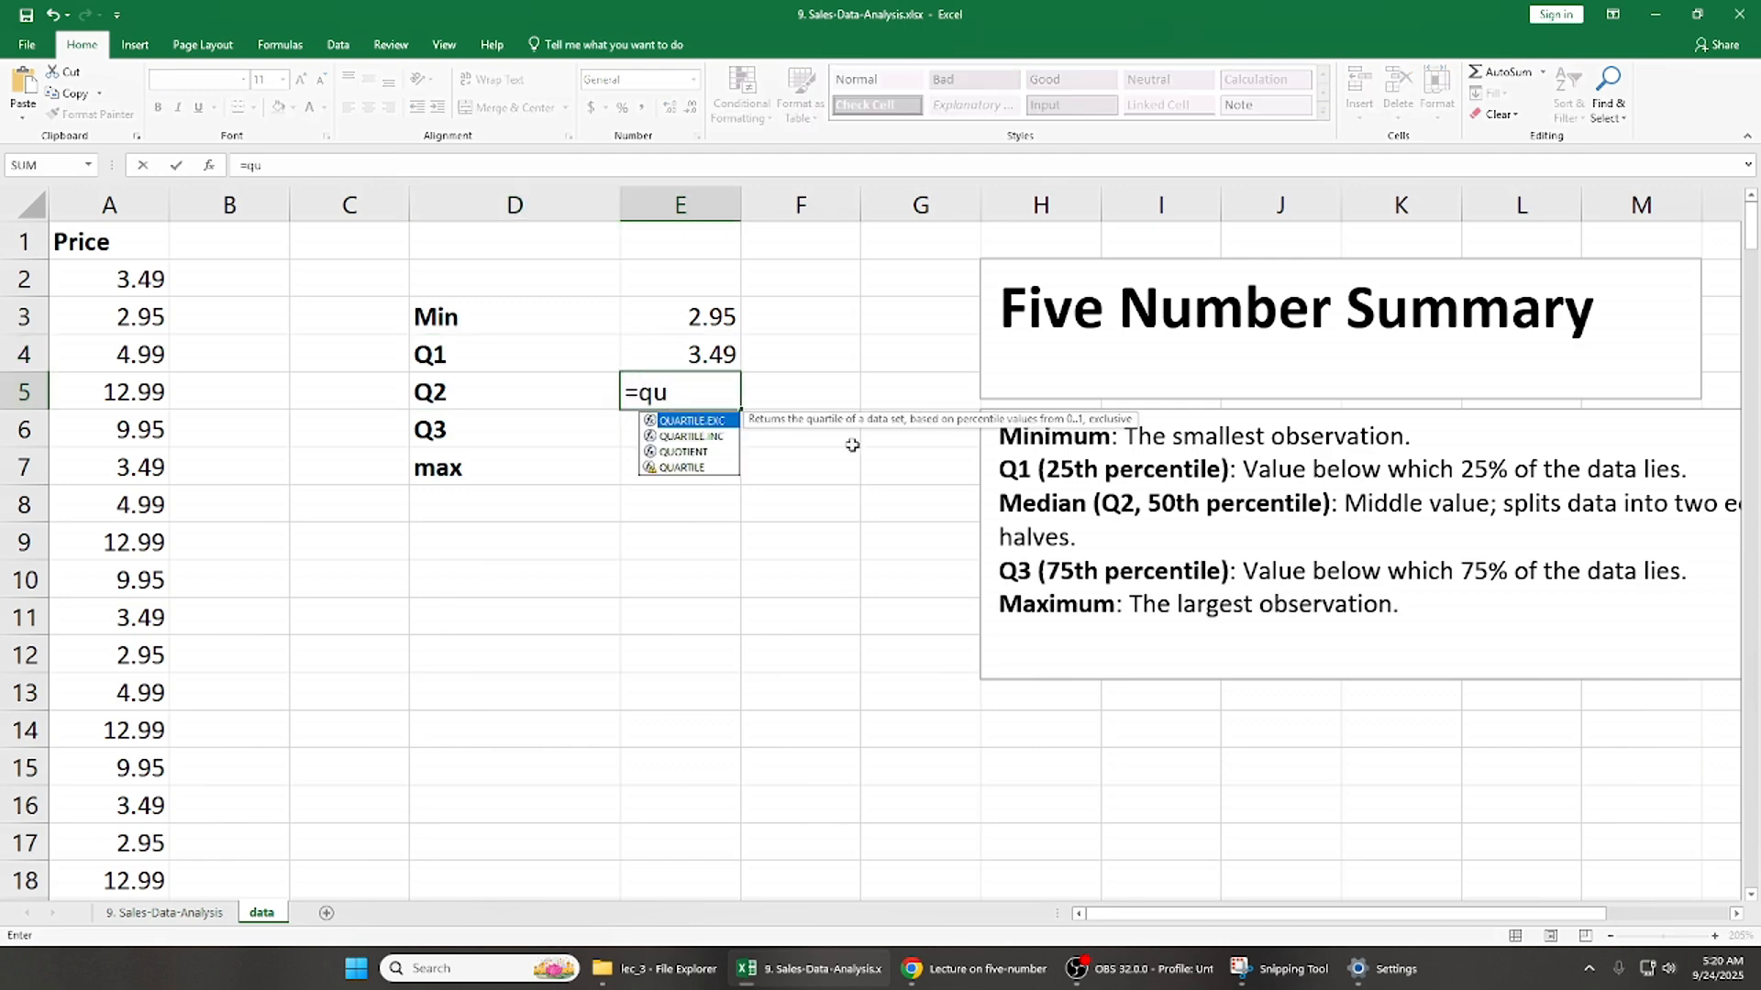
double_click(692, 437)
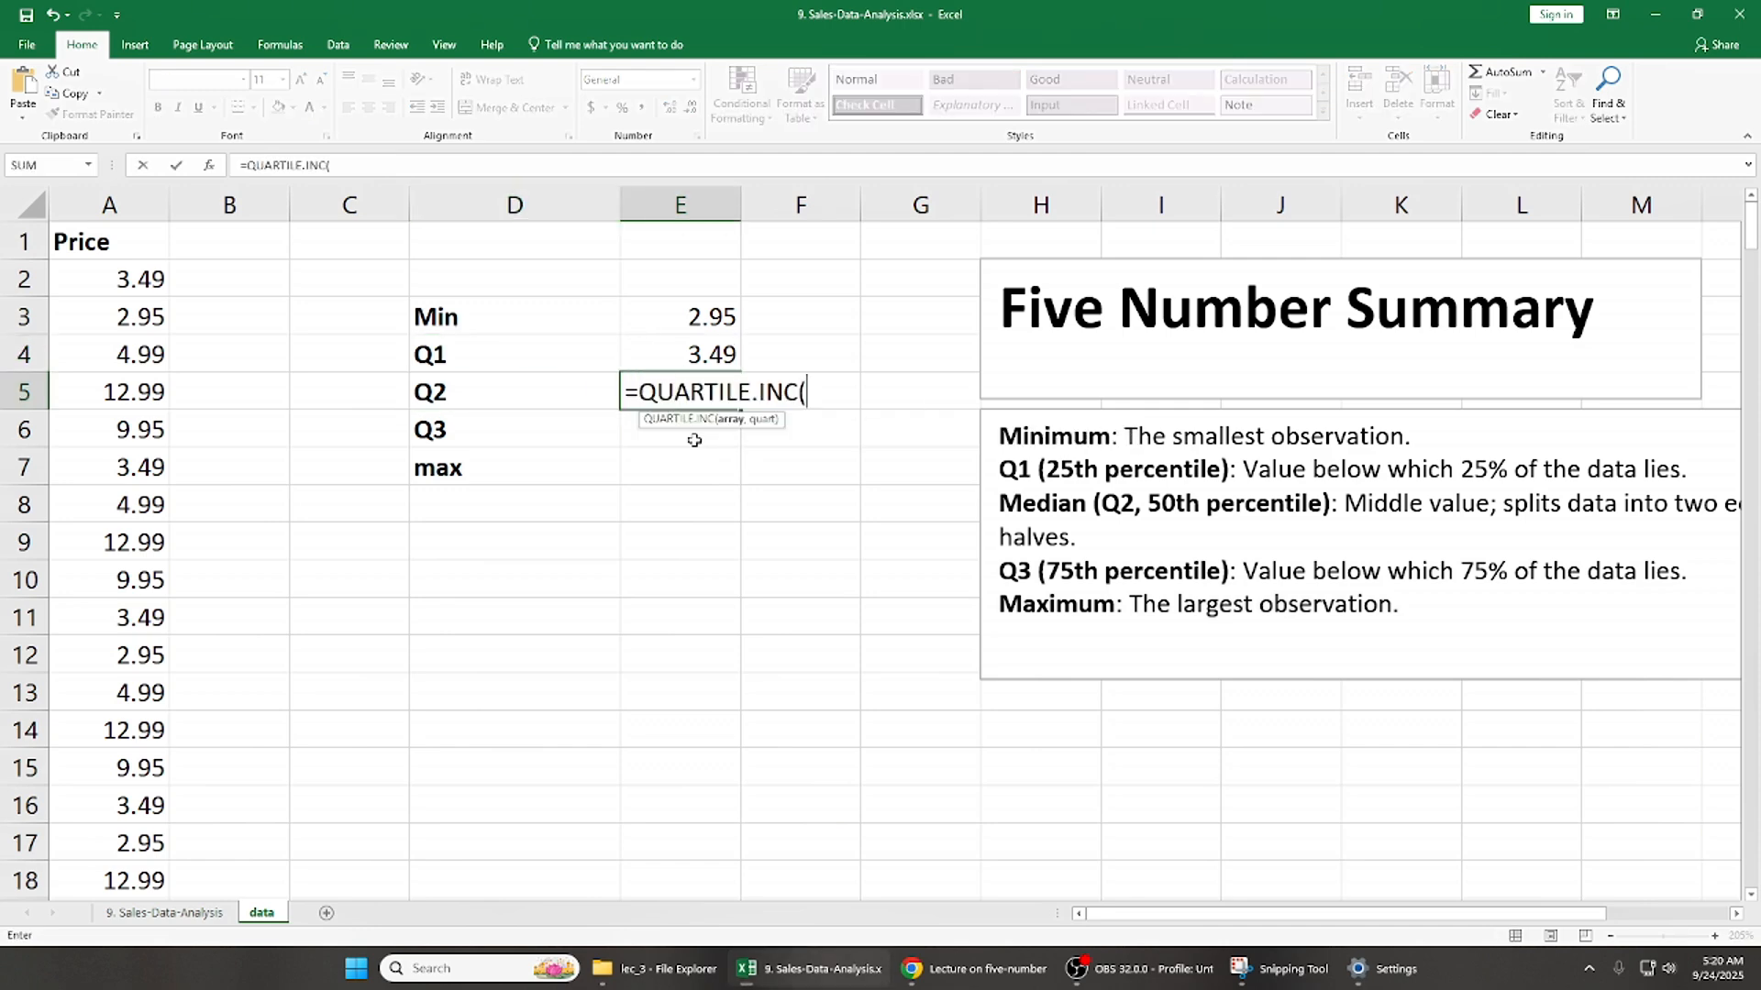
left_click(146, 244)
key("ctrl+shift+Down")
type(",")
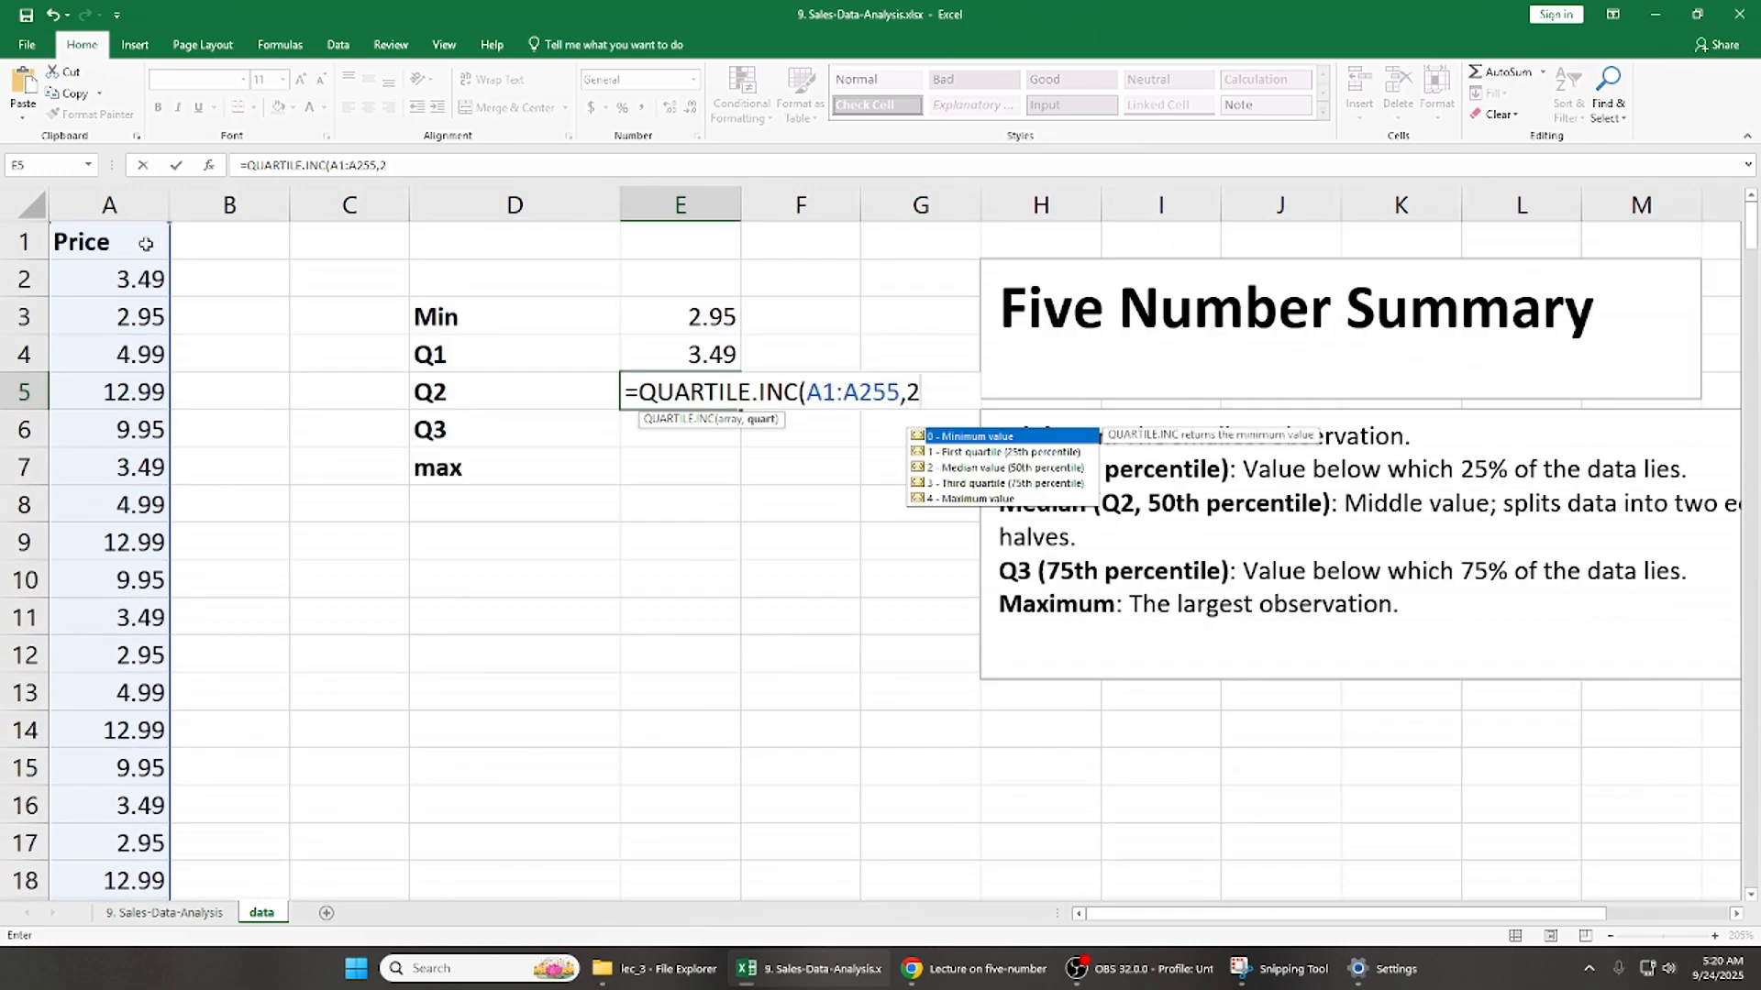
type("2")
key("Return")
- Calculate Q3 in E6 with =QUARTILE.INC(A1:A255,3)
type("=")
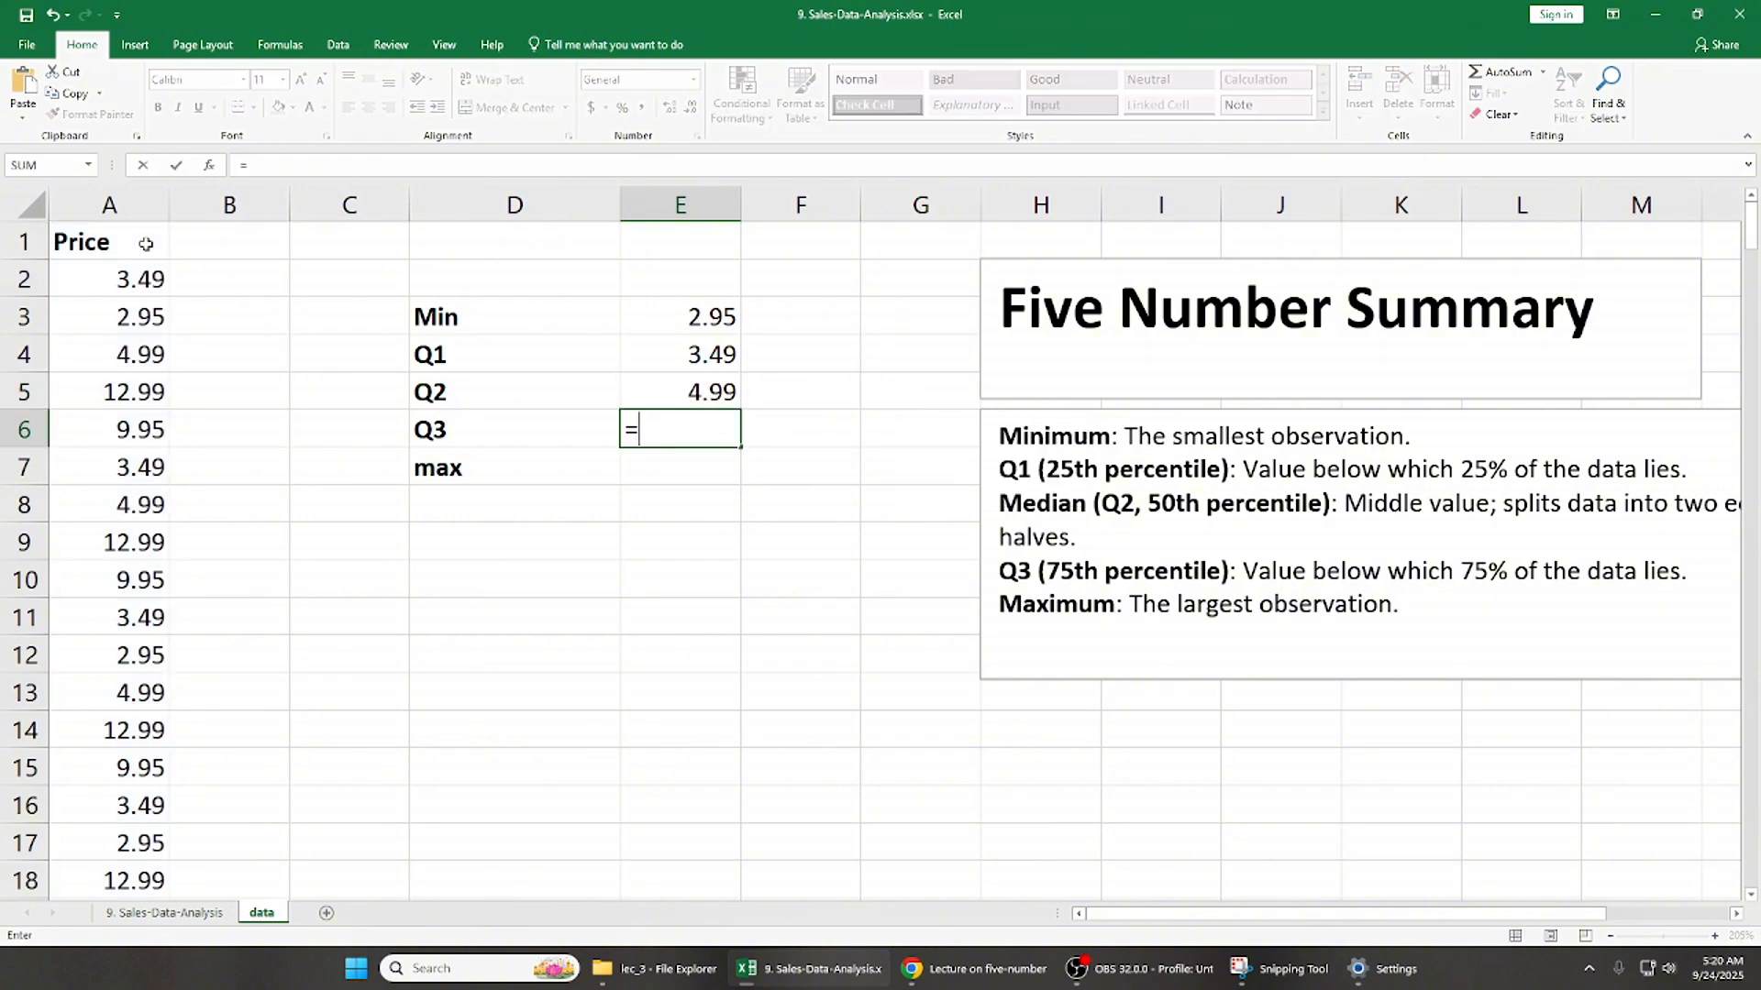
type("qua")
key("Down")
key("Down")
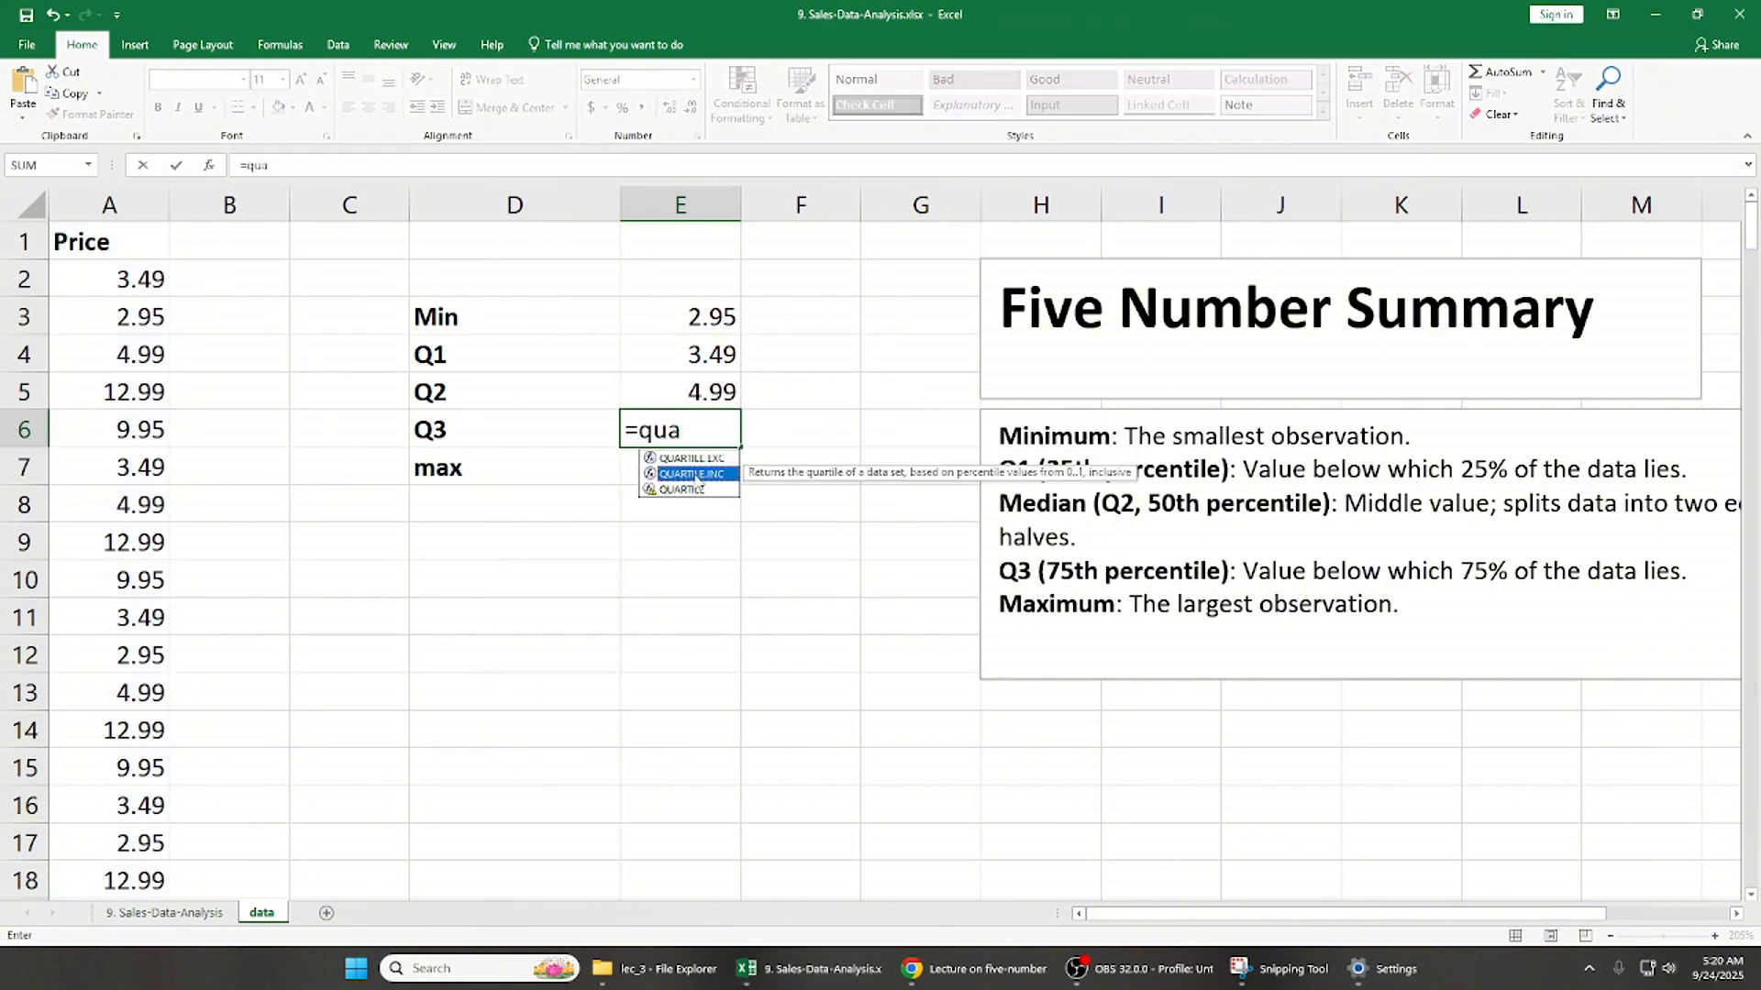
key("Tab")
left_click(133, 391)
key("ctrl+Up")
key("ctrl+shift+Down")
type(",3")
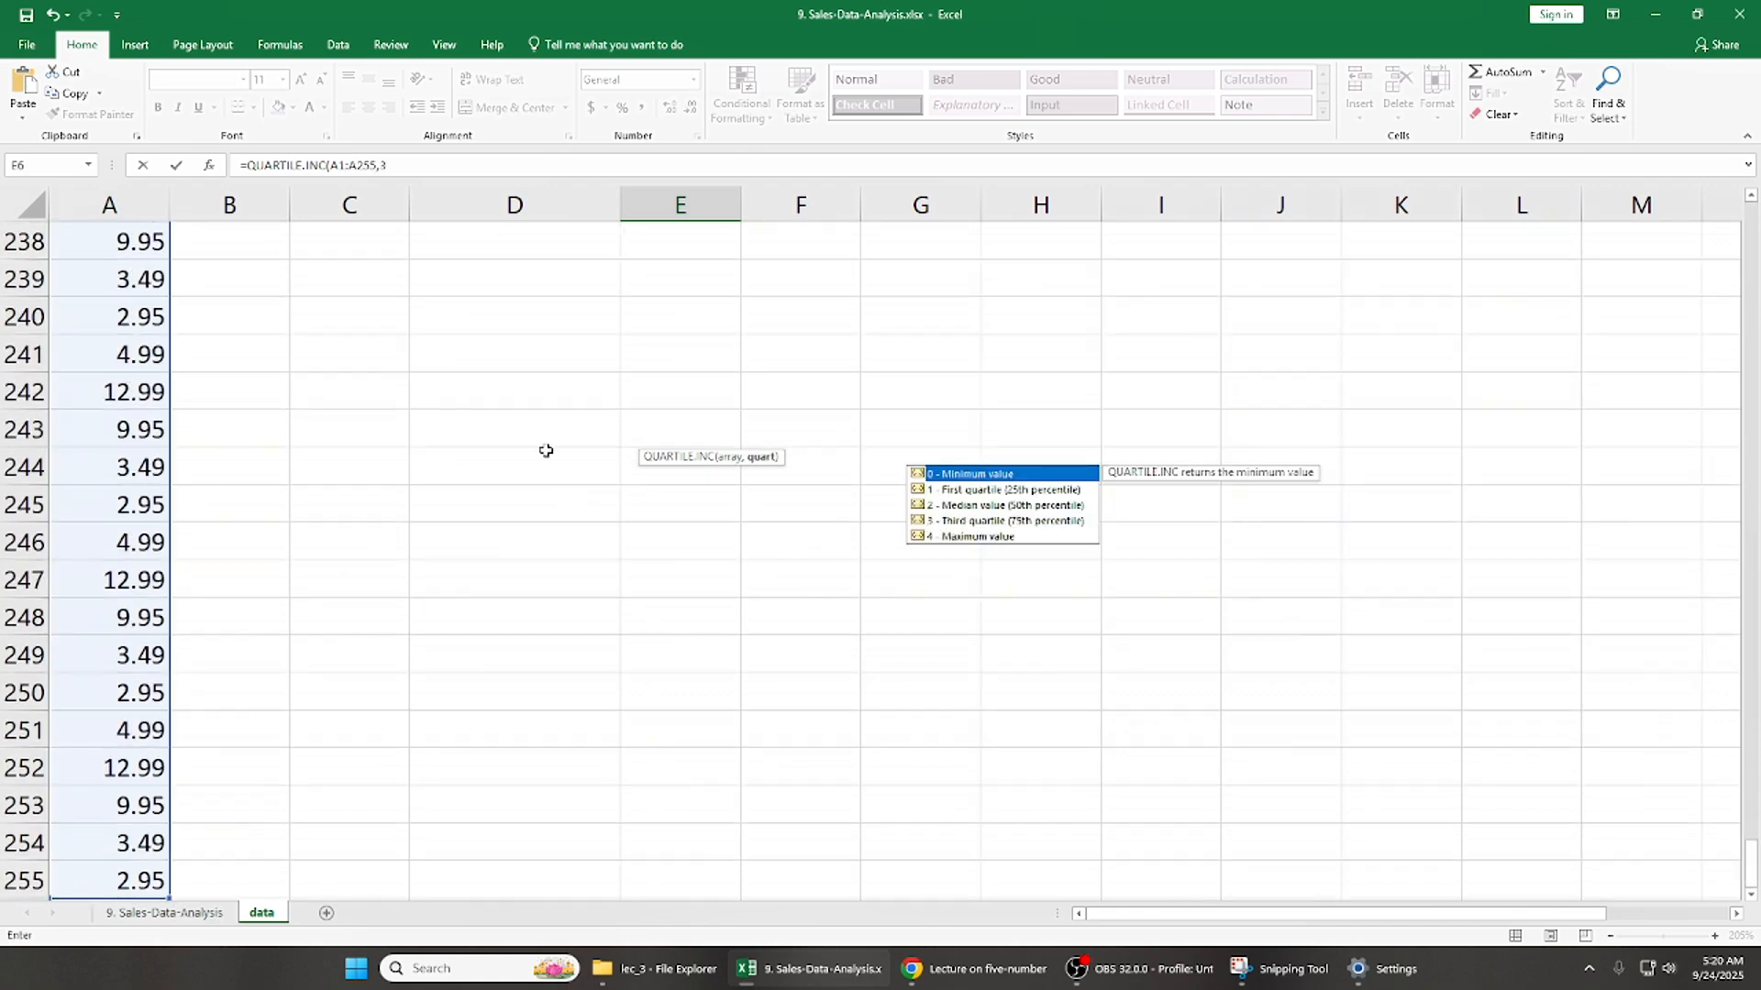
key("Return")
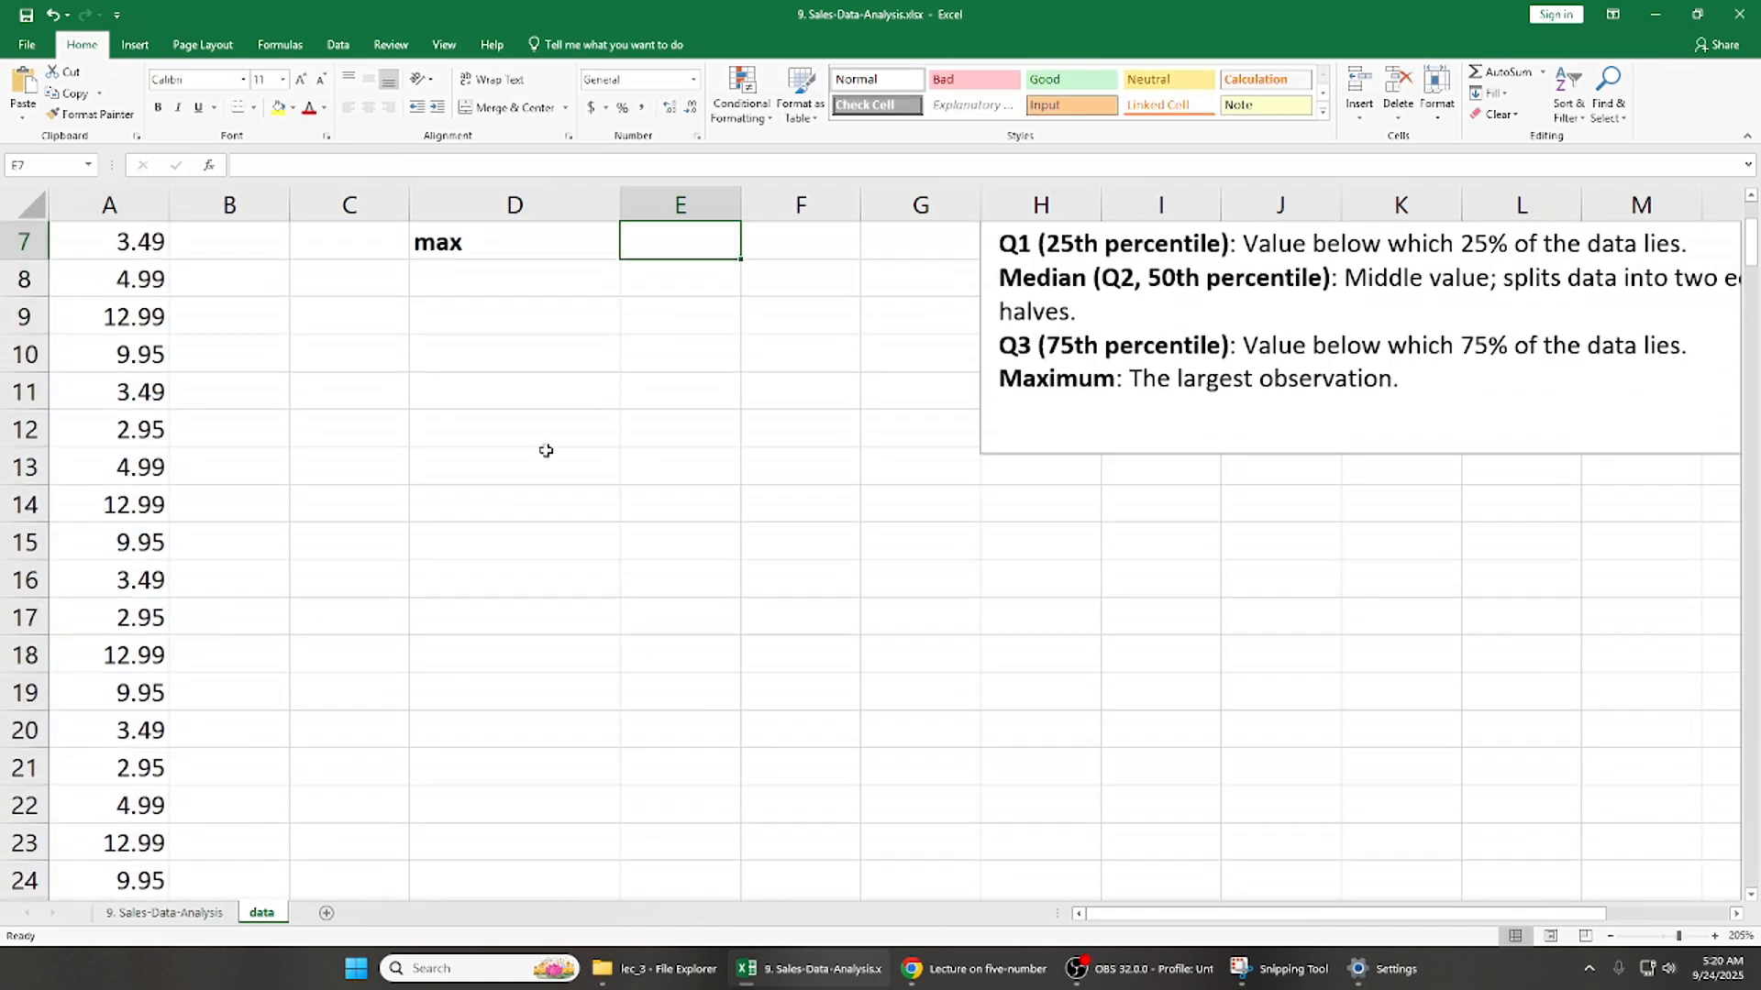
- Calculate the maximum in E7 with =QUARTILE.INC(A1:A255,4)
type("=qua")
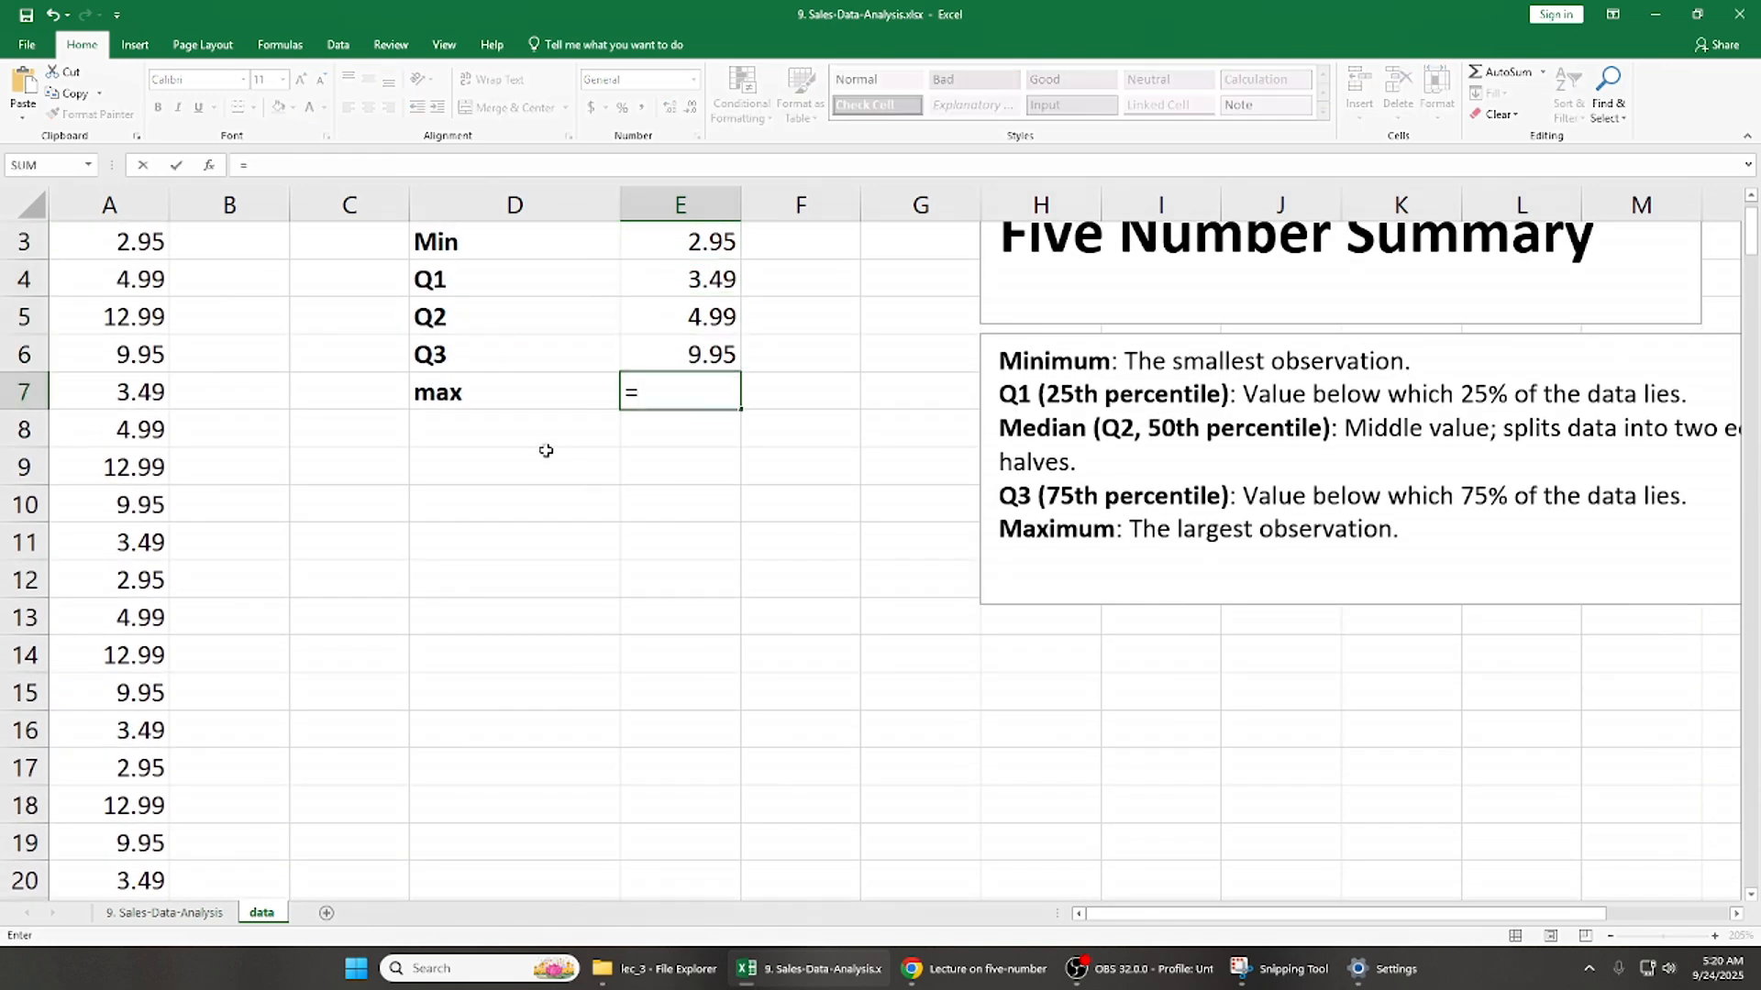
key("Down")
key("Down")
key("Tab")
left_click(139, 319)
key("ctrl+Up")
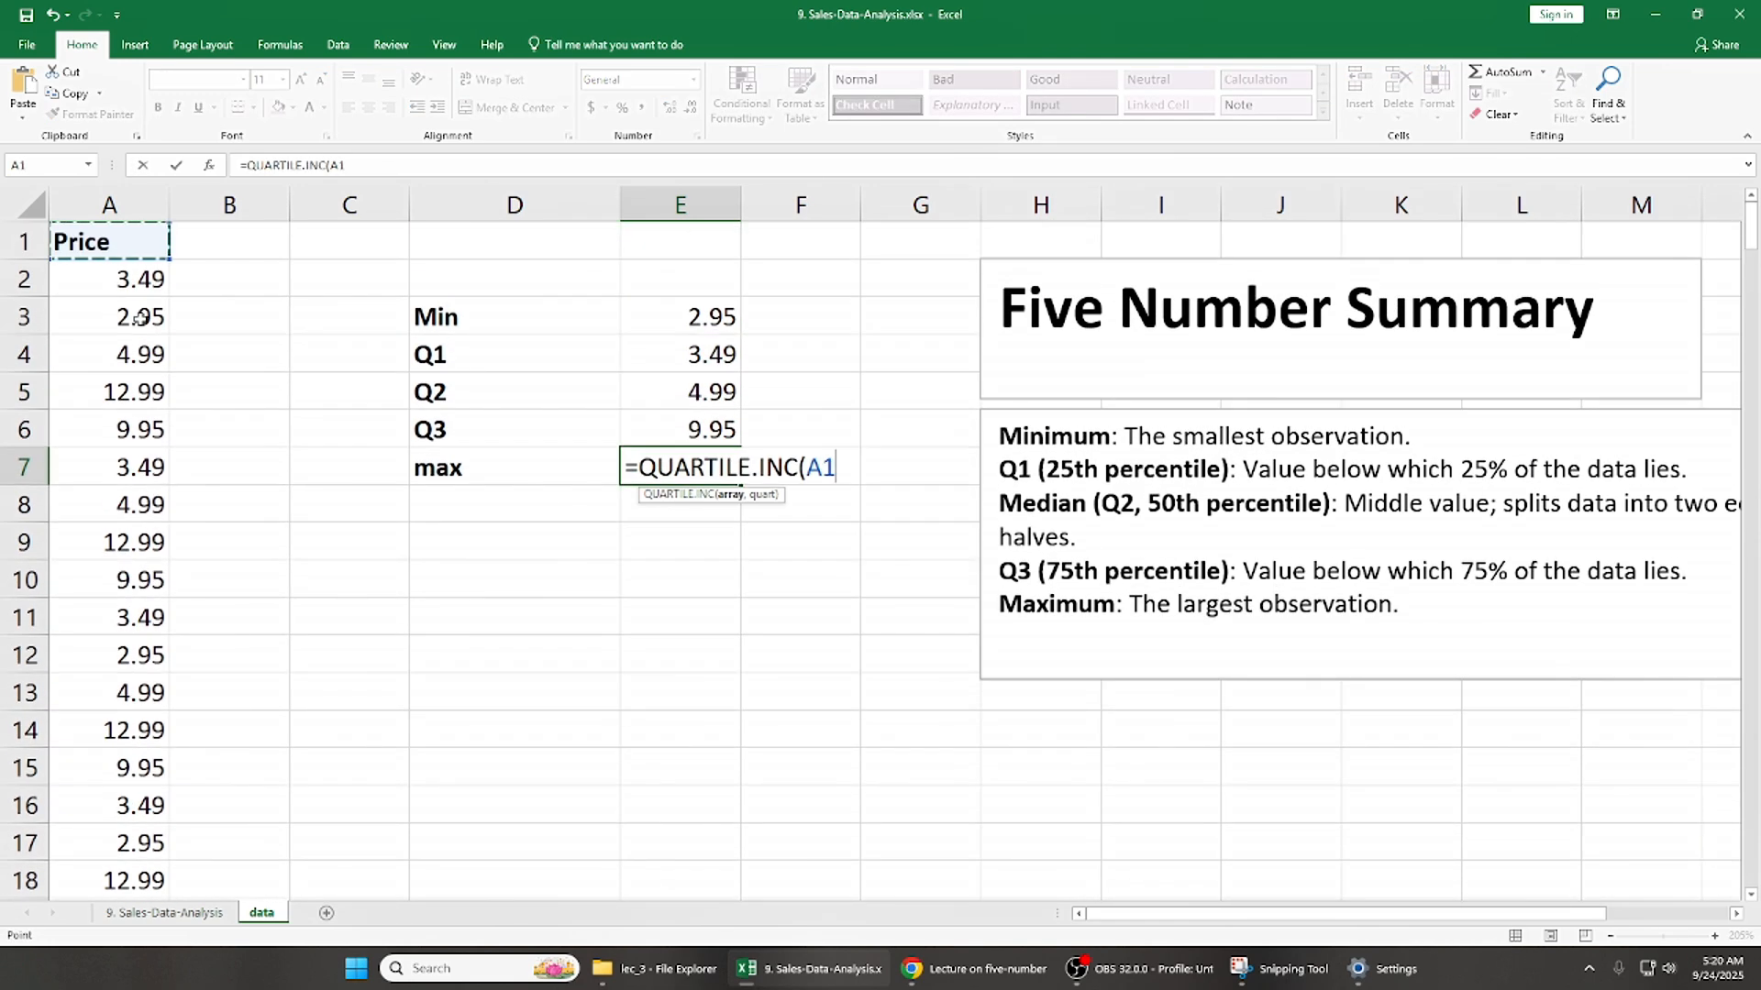
key("ctrl+shift+Down")
type(",")
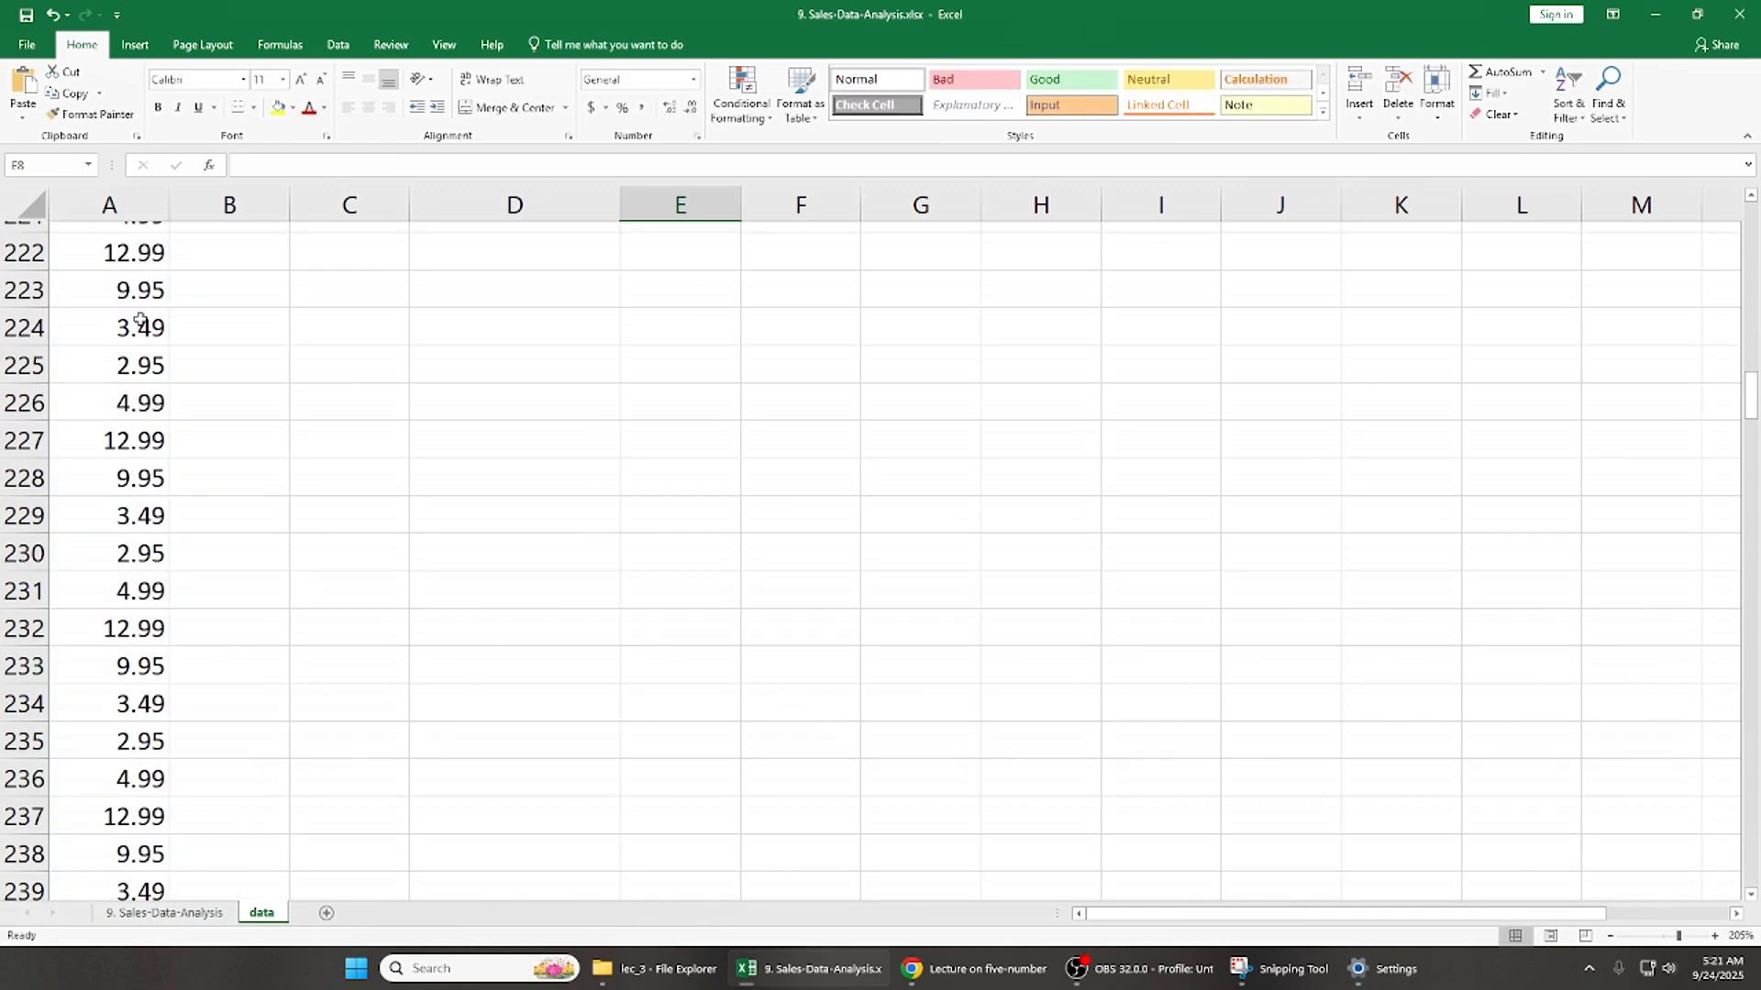
- Go through the summary entries from Min to max and highlight the whole table D3:E7
key("shift+Right")
key("shift+Left")
key("Right")
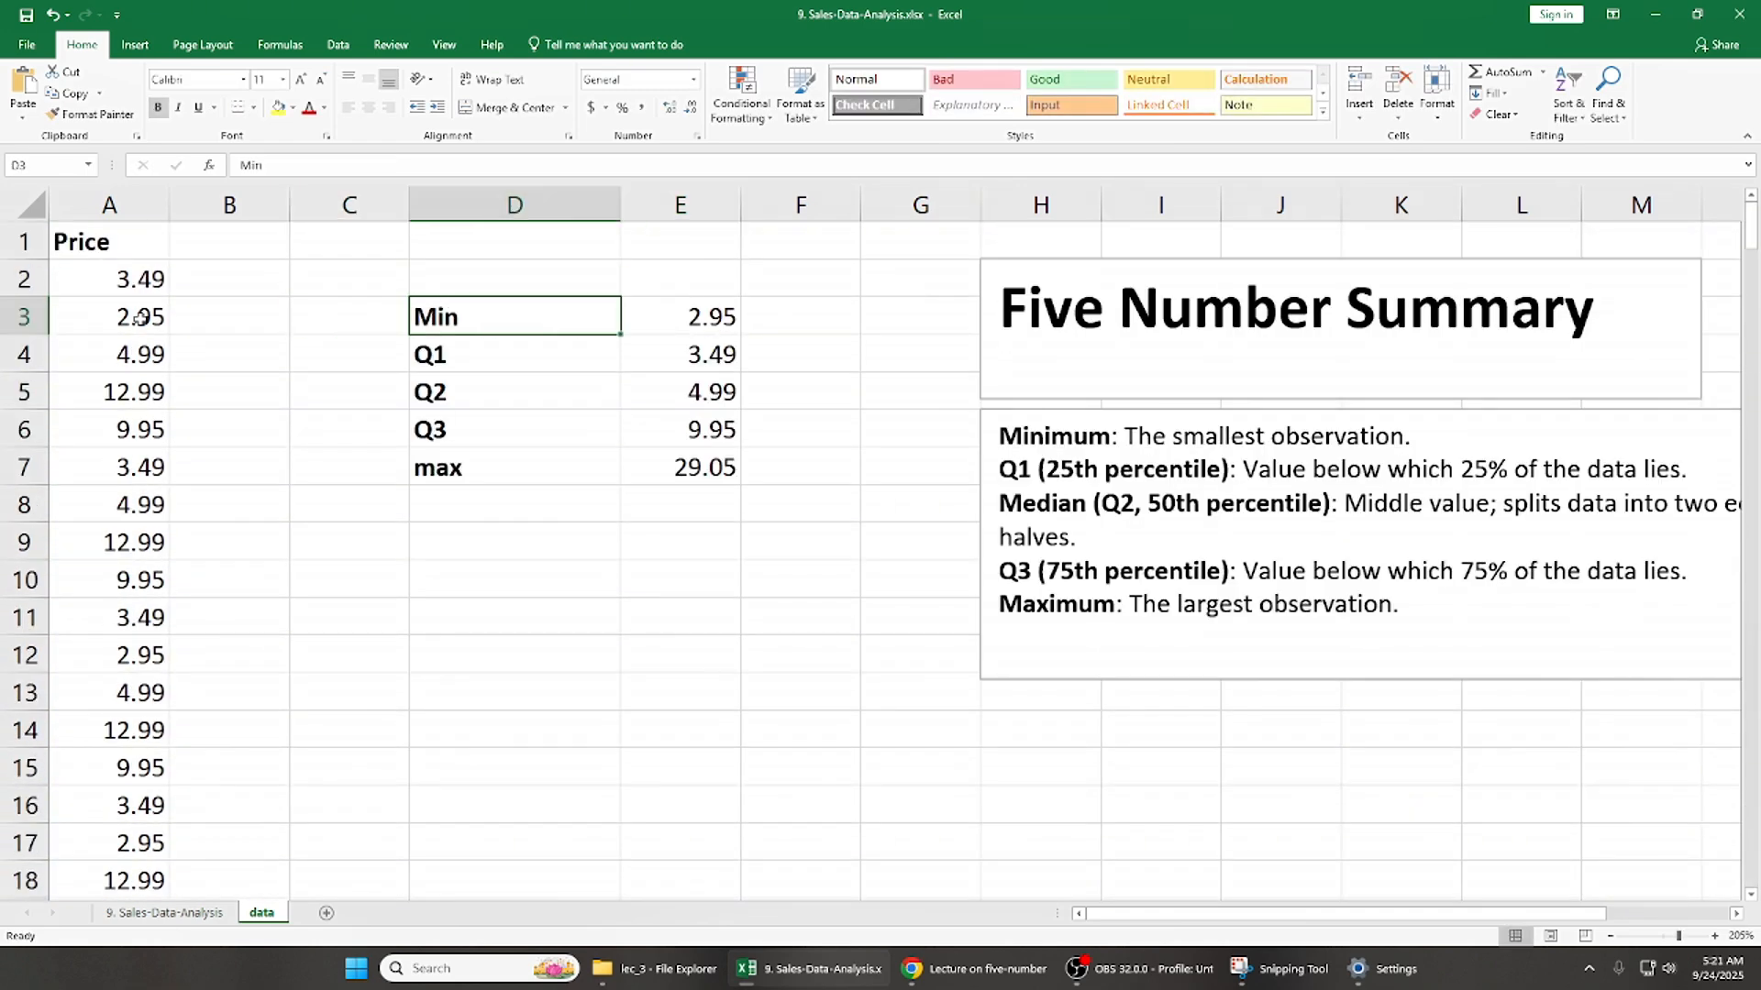
key("Down")
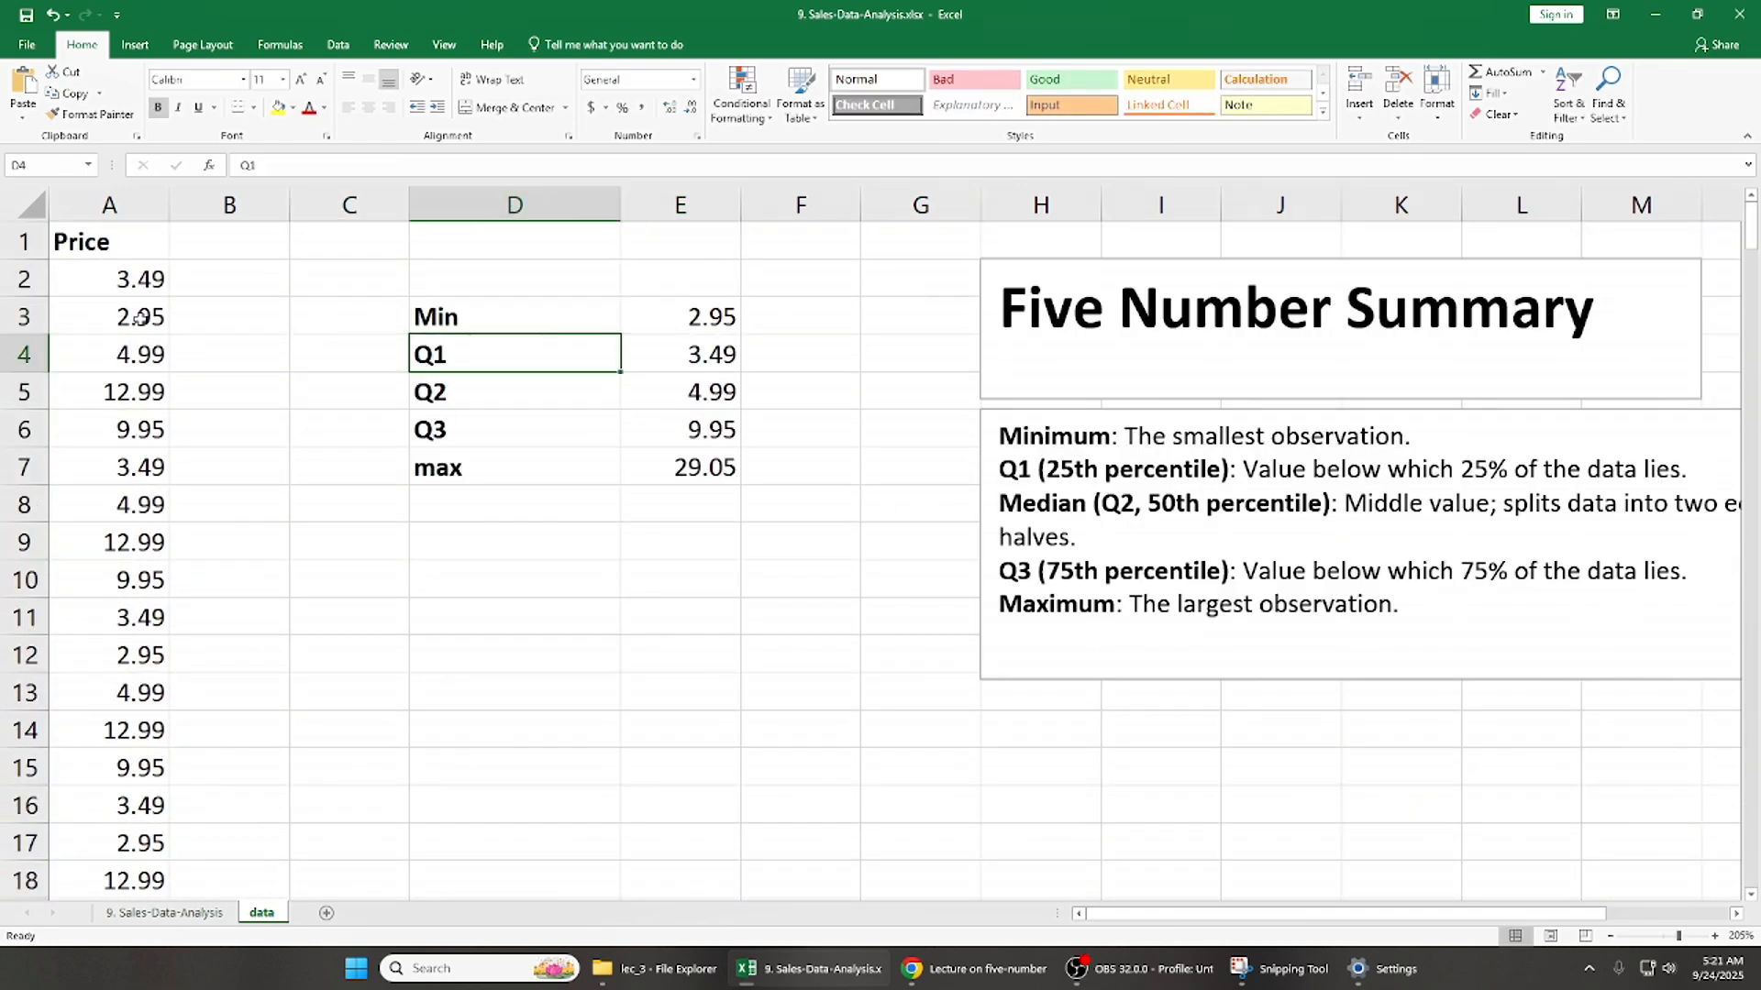
key("Down")
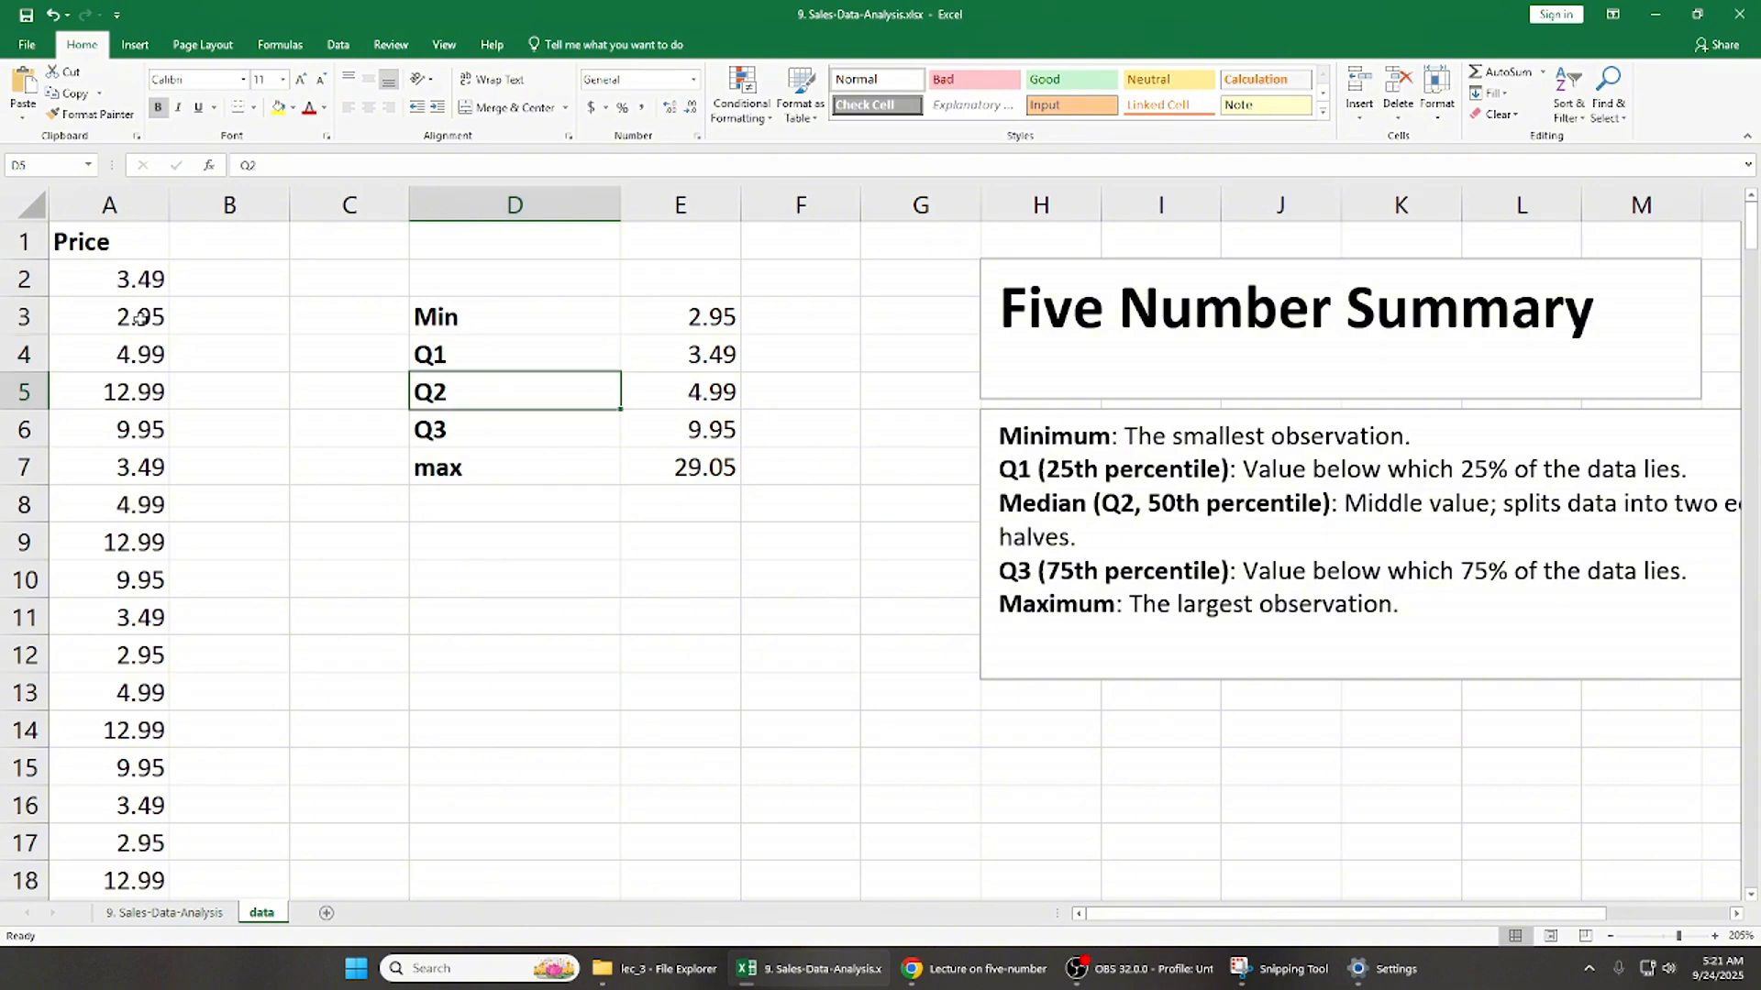
key("Down")
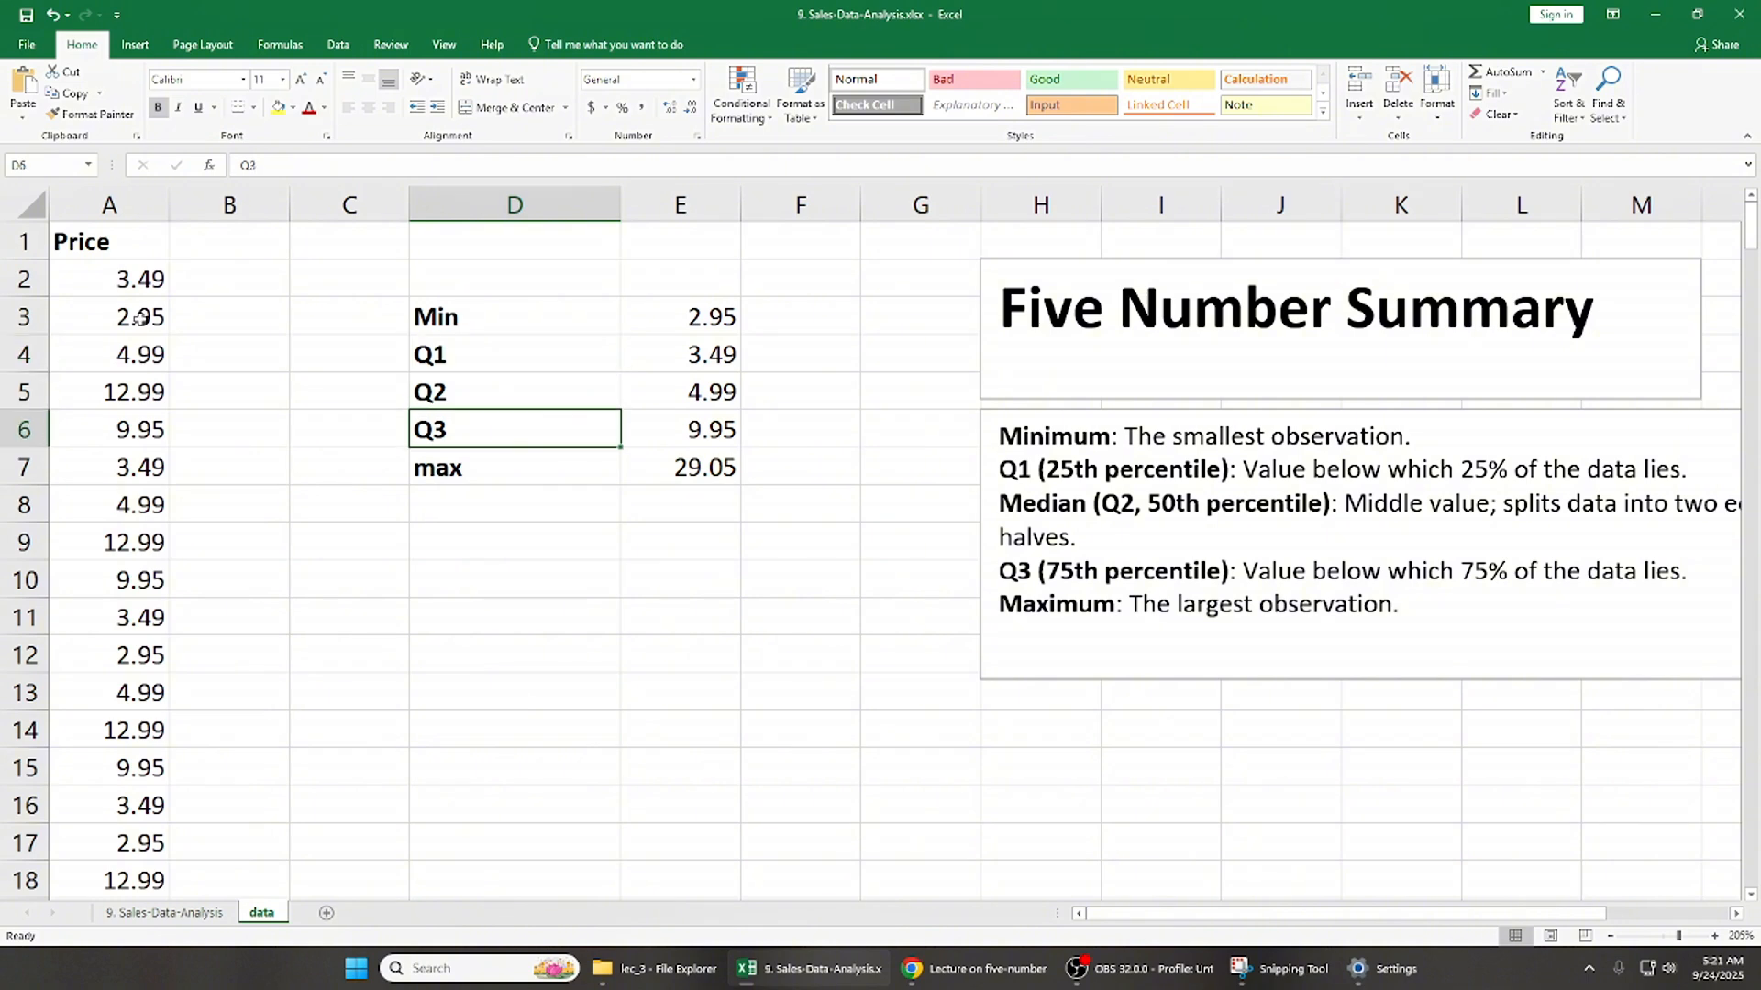
key("Down")
key("Up")
key("Up")
key("Up")
key("Up")
key("ctrl+shift+Right")
key("ctrl+shift+Down")
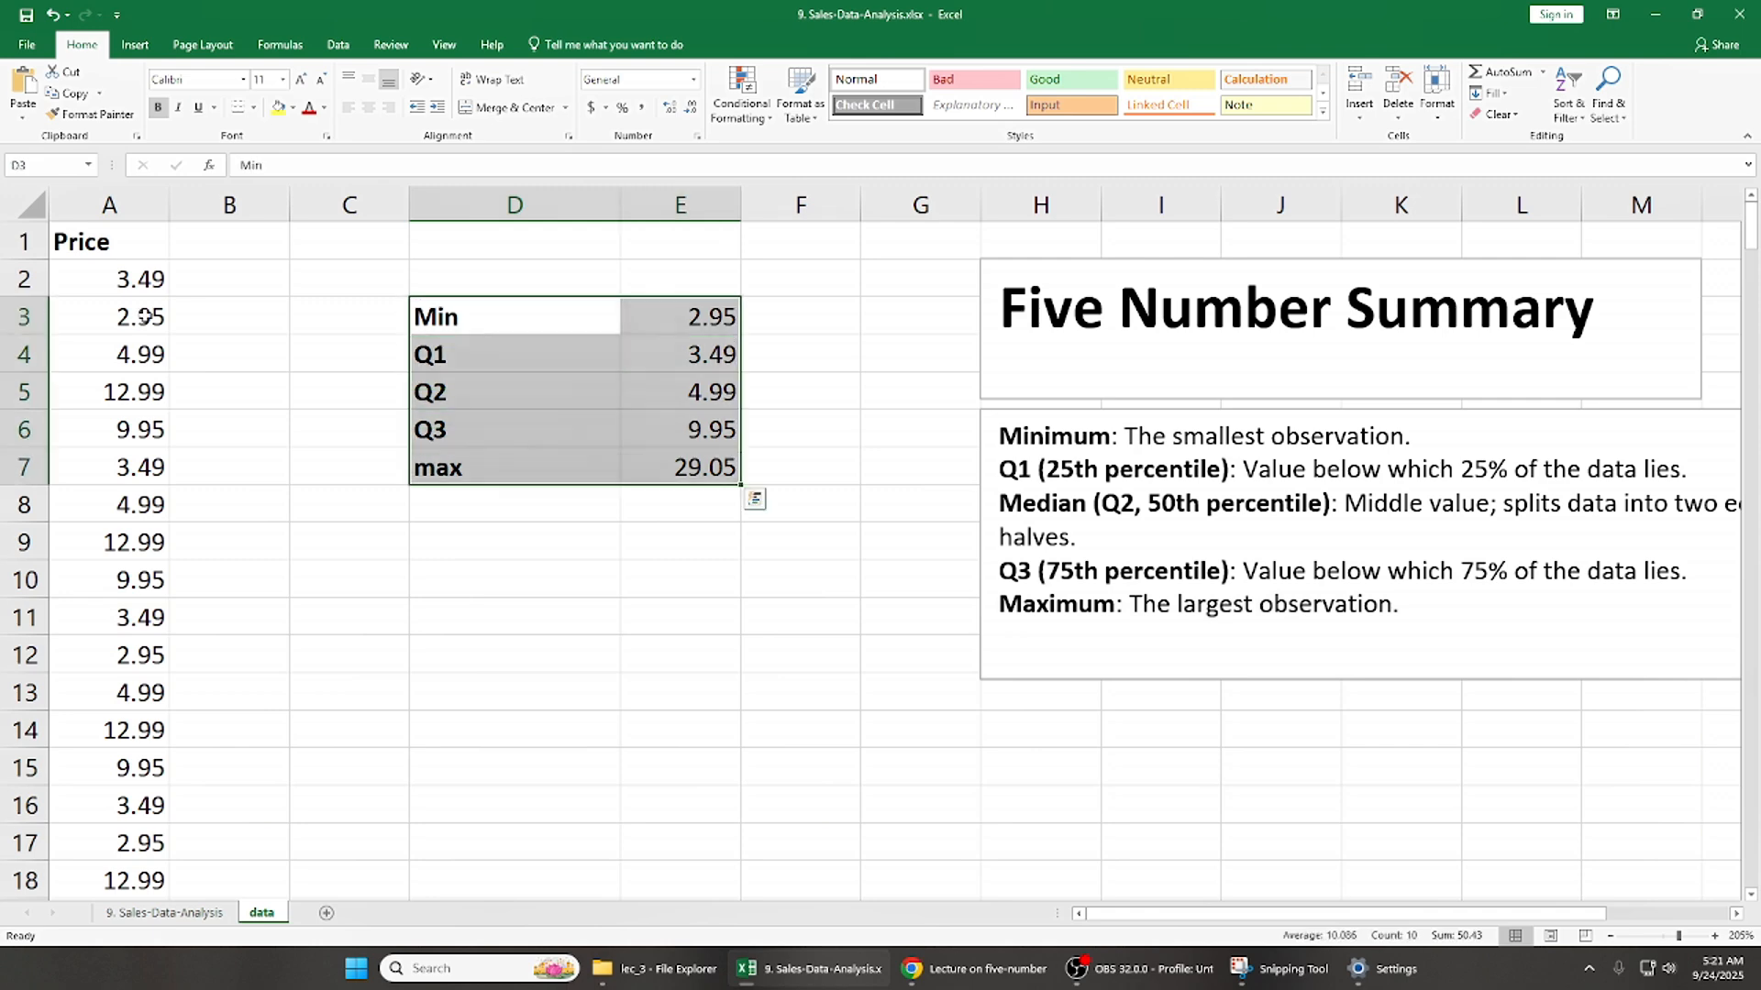
- Examine the Min, Q2 and Q3 rows of the summary again, including the Q3 formula in E6
left_click(478, 314)
key("ctrl+shift+Right")
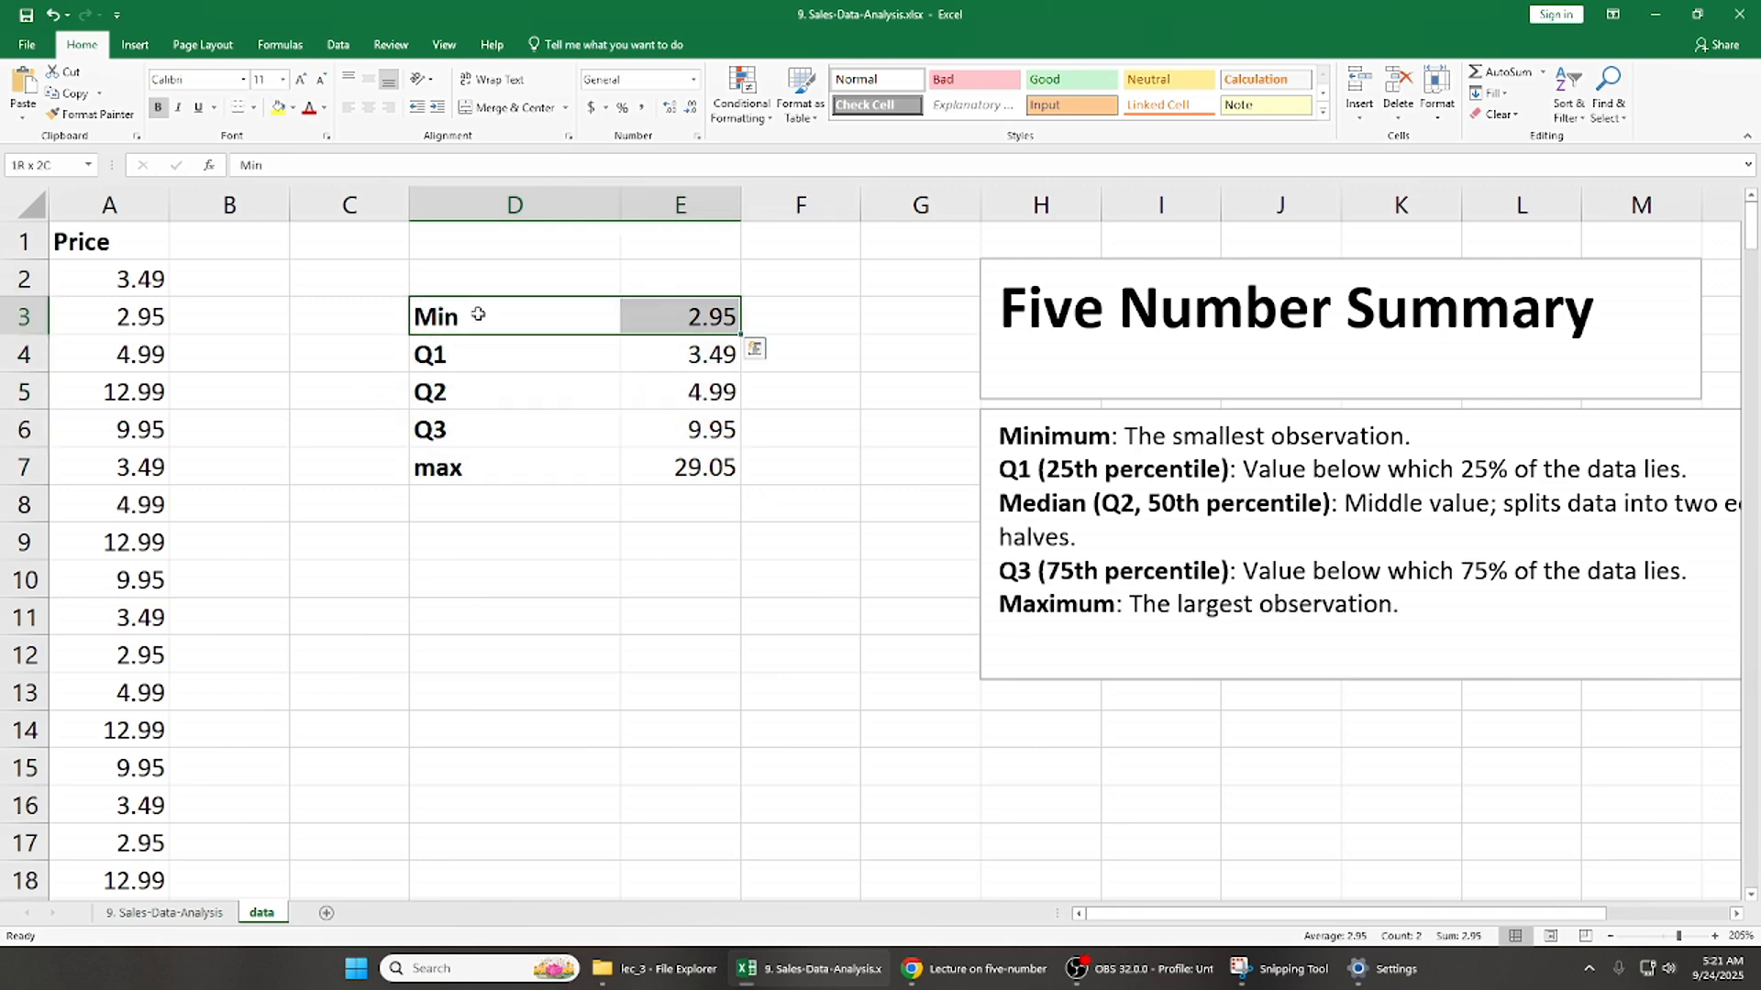
key("Left")
key("Right")
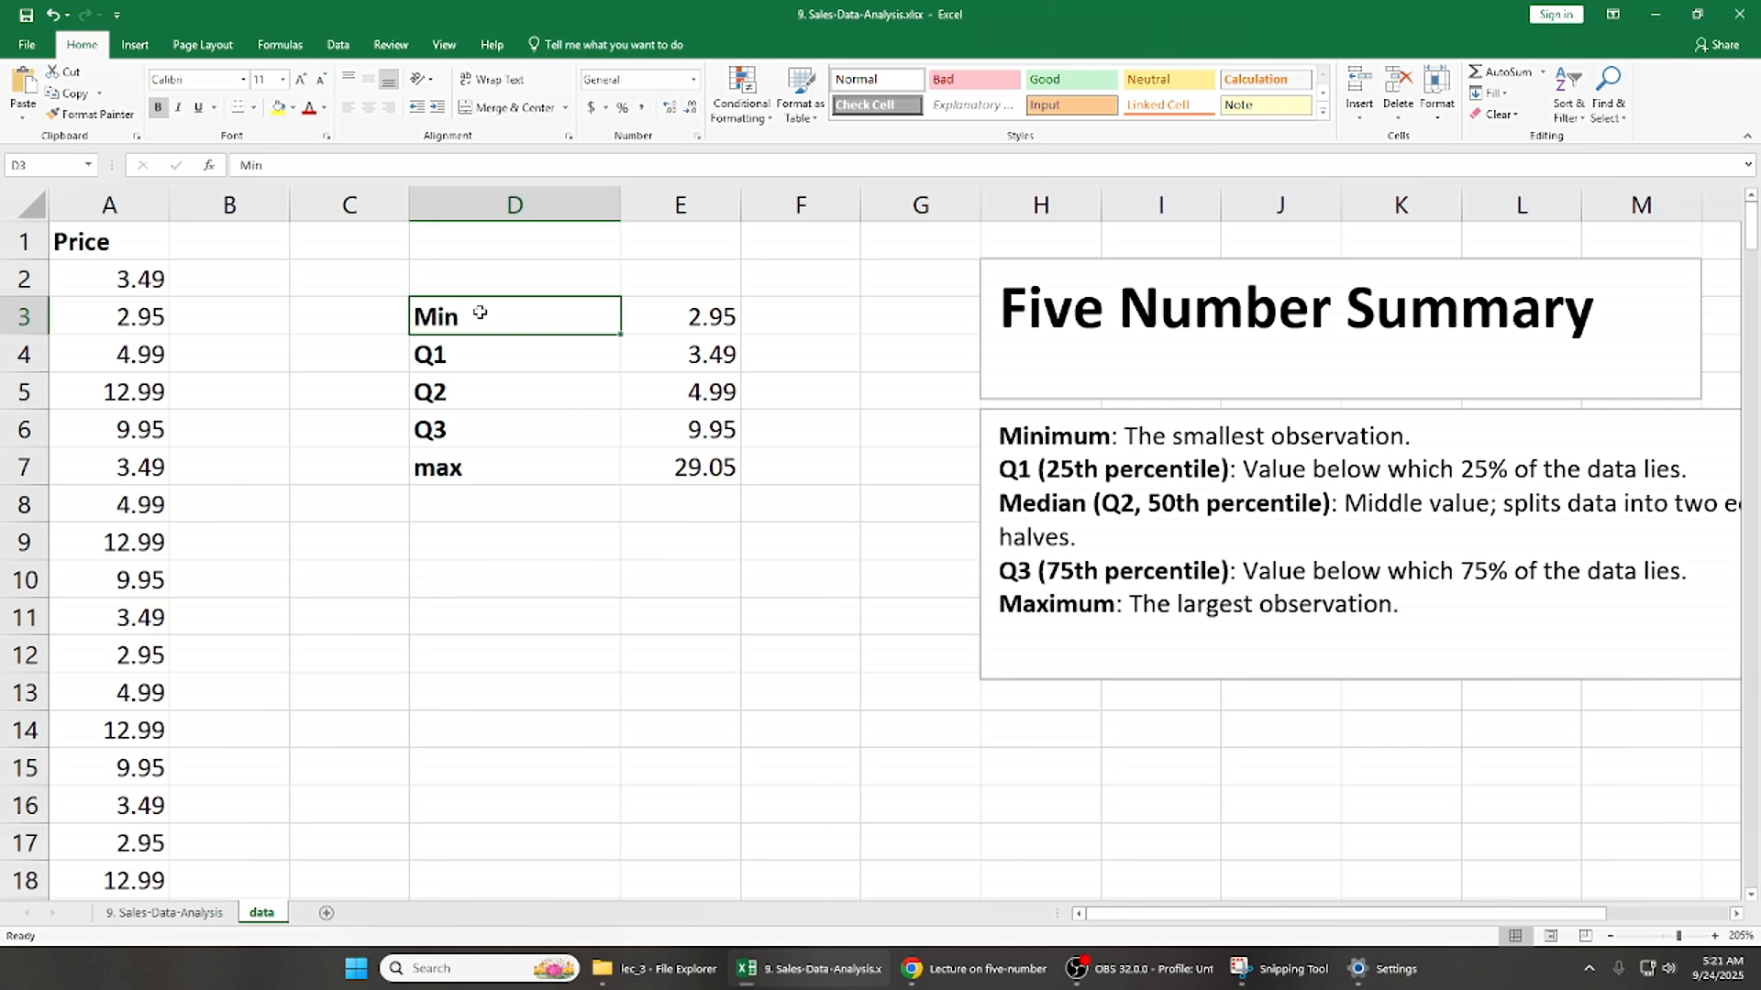
key("Down")
key("Down")
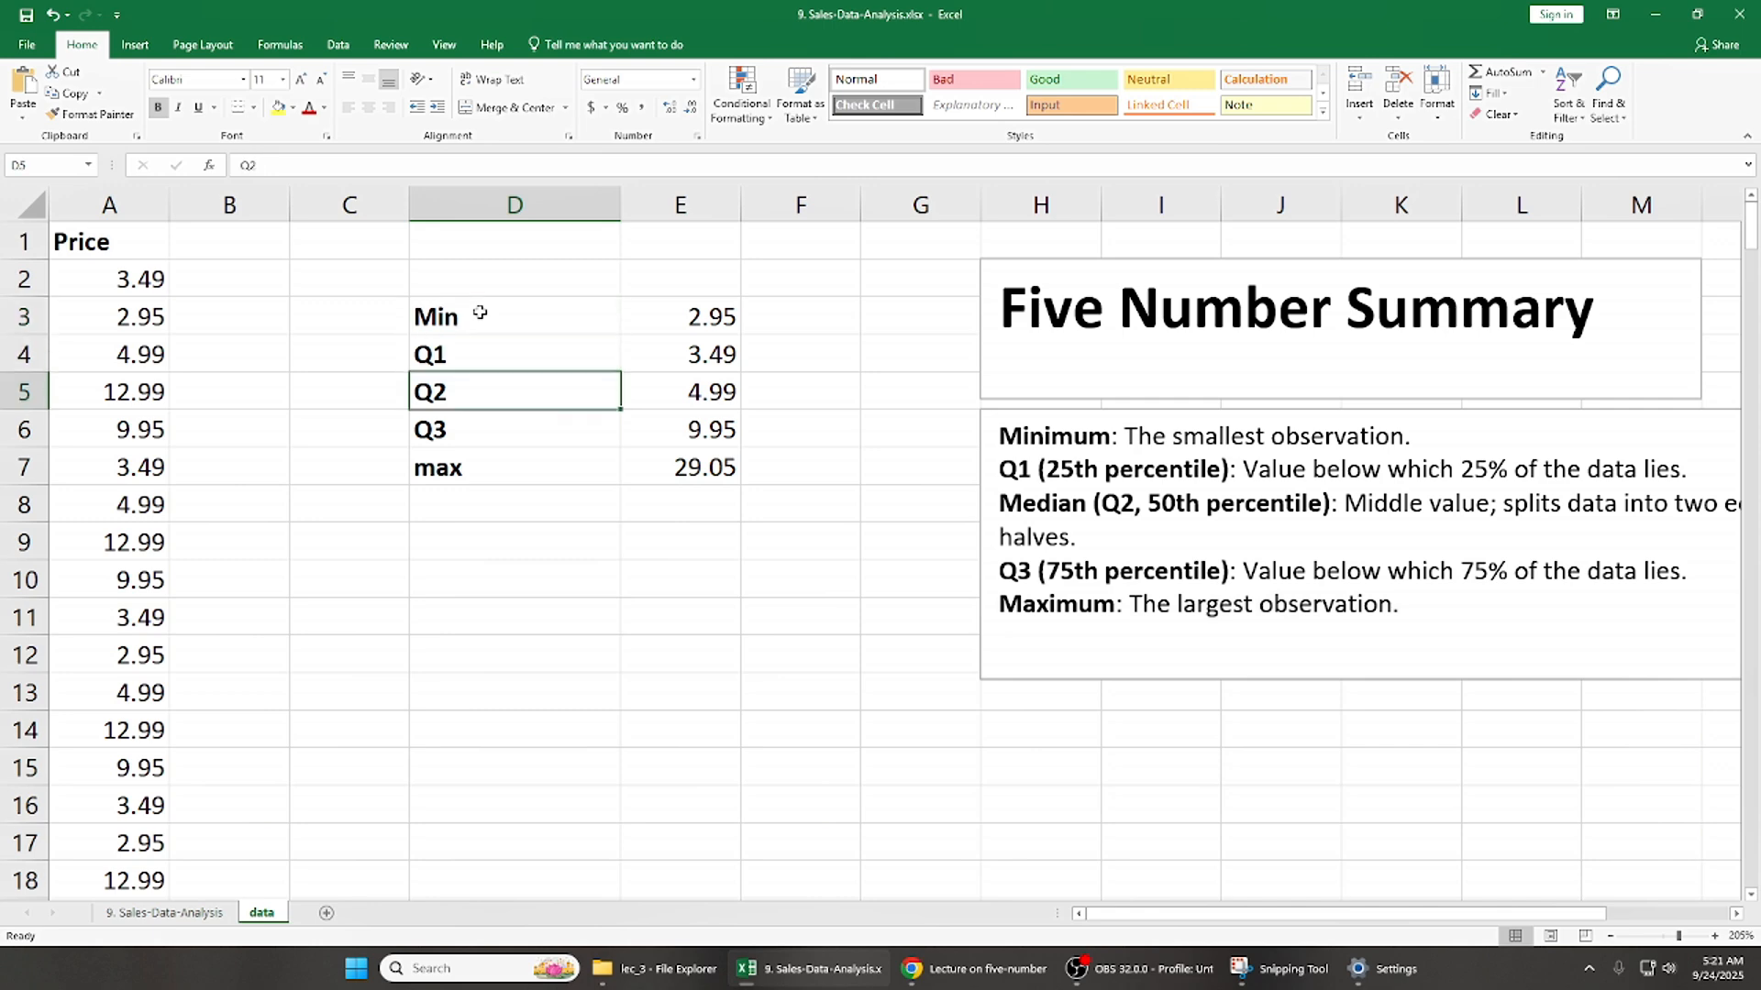
key("Down")
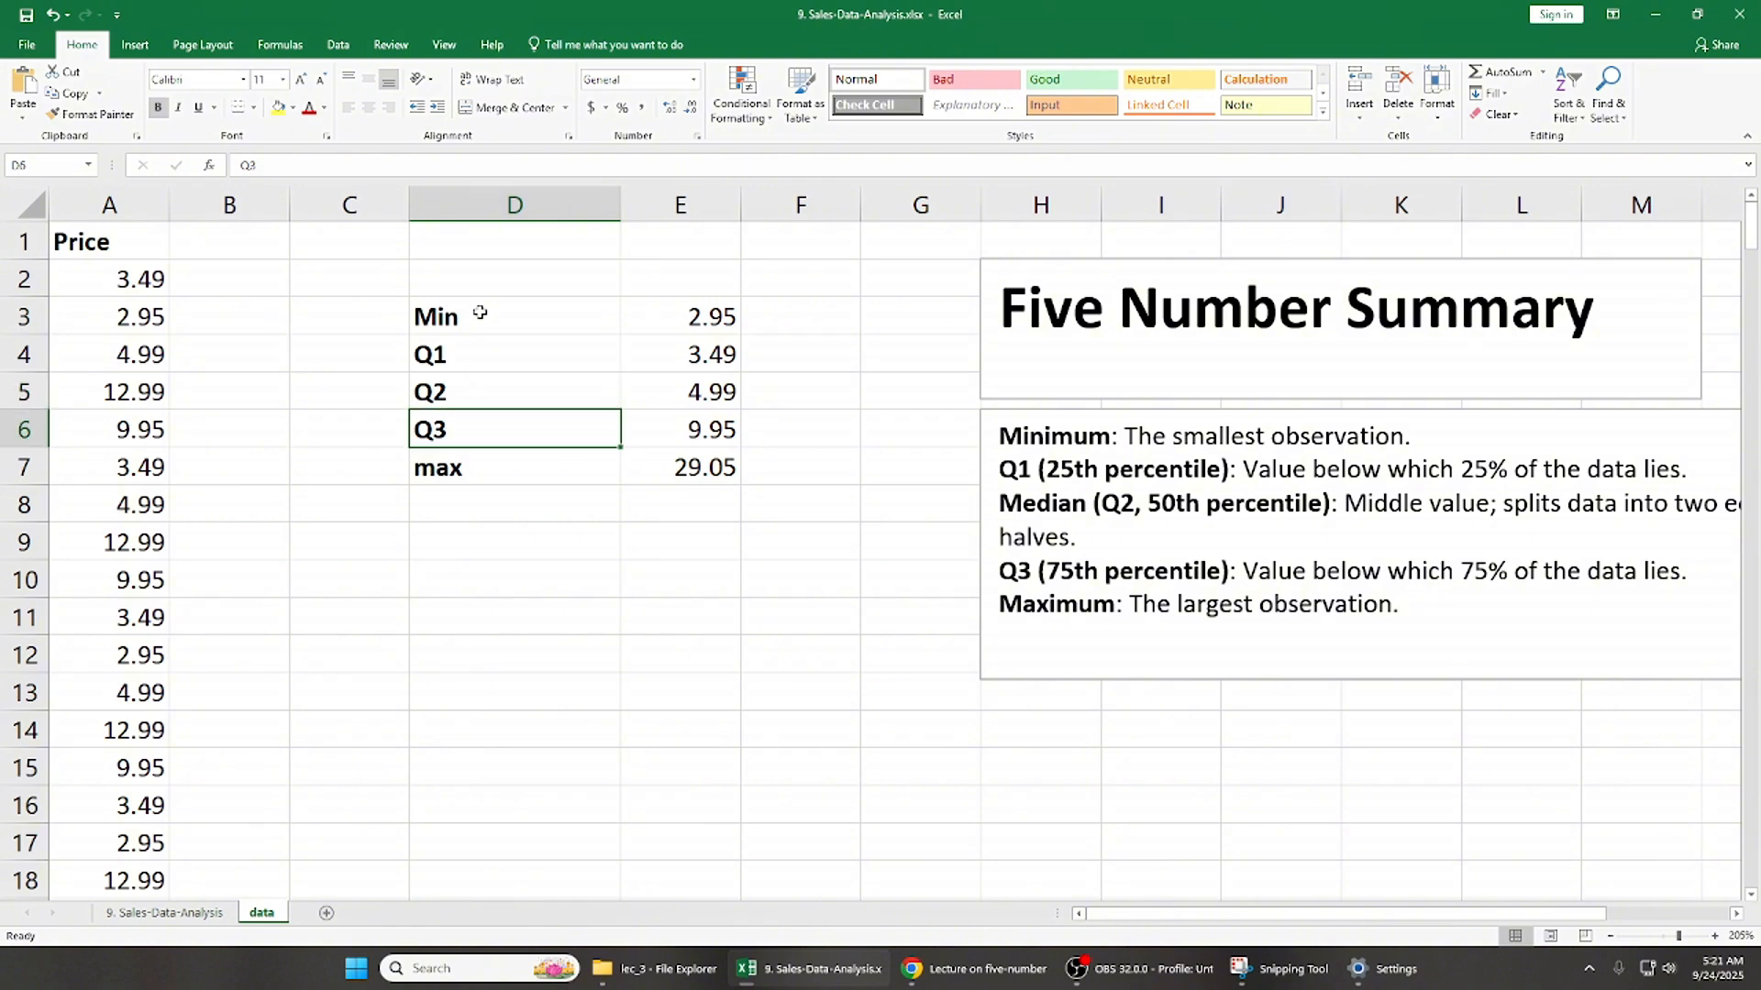
key("Left")
key("Right")
key("Right")
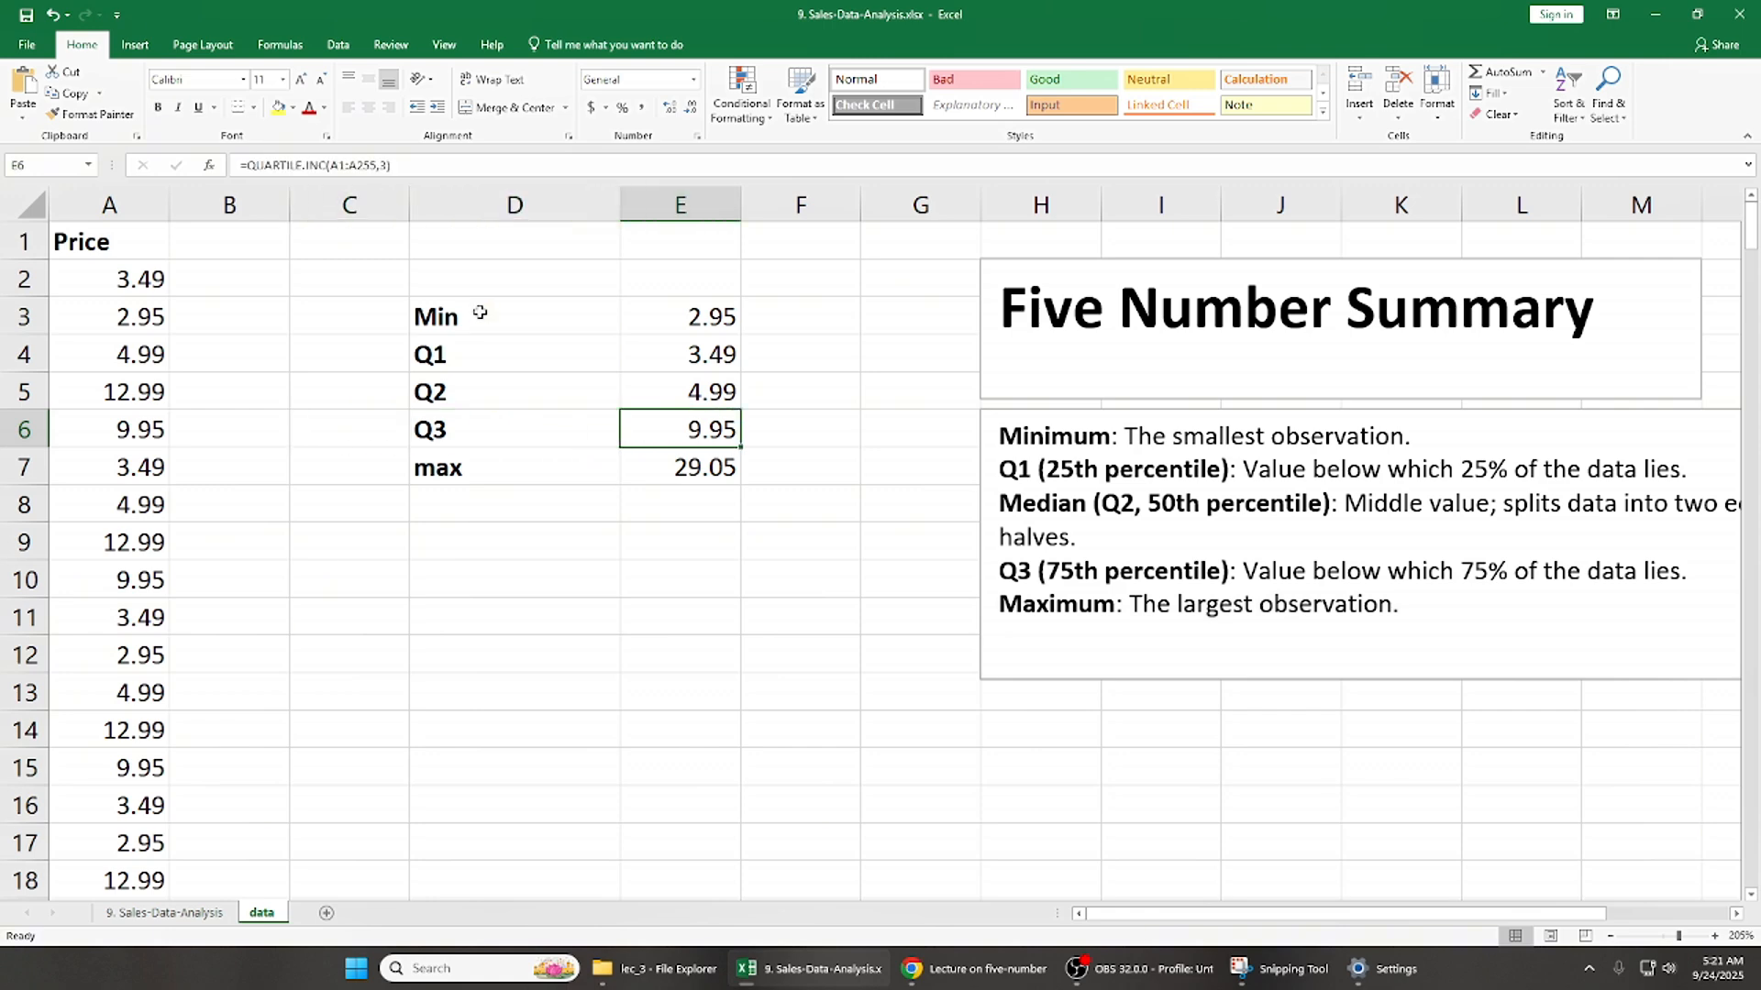
key("Up")
key("Up")
key("Left")
key("Up")
key("shift+Right")
key("shift+Down")
key("shift+Down")
key("shift+Down")
key("shift+Down")
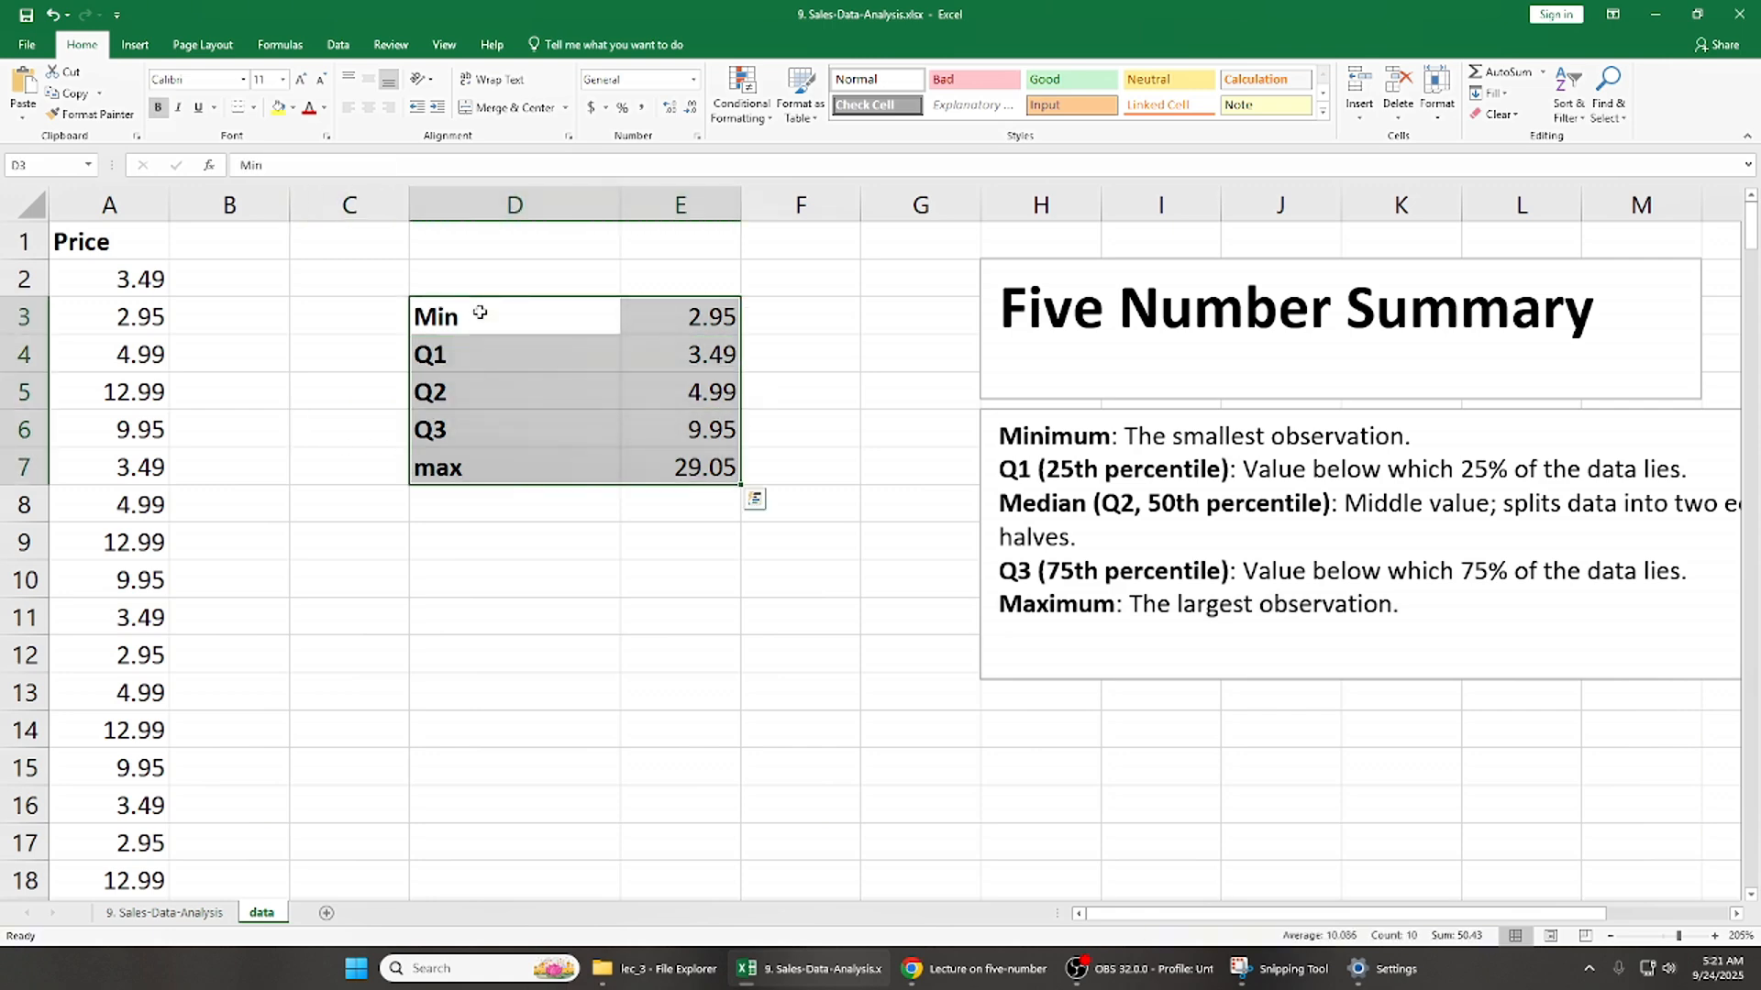
key("Down")
key("Up")
key("shift+Right")
key("shift+Down")
key("shift+Down")
key("shift+Down")
key("shift+Down")
key("Left")
key("Right")
key("shift+Right")
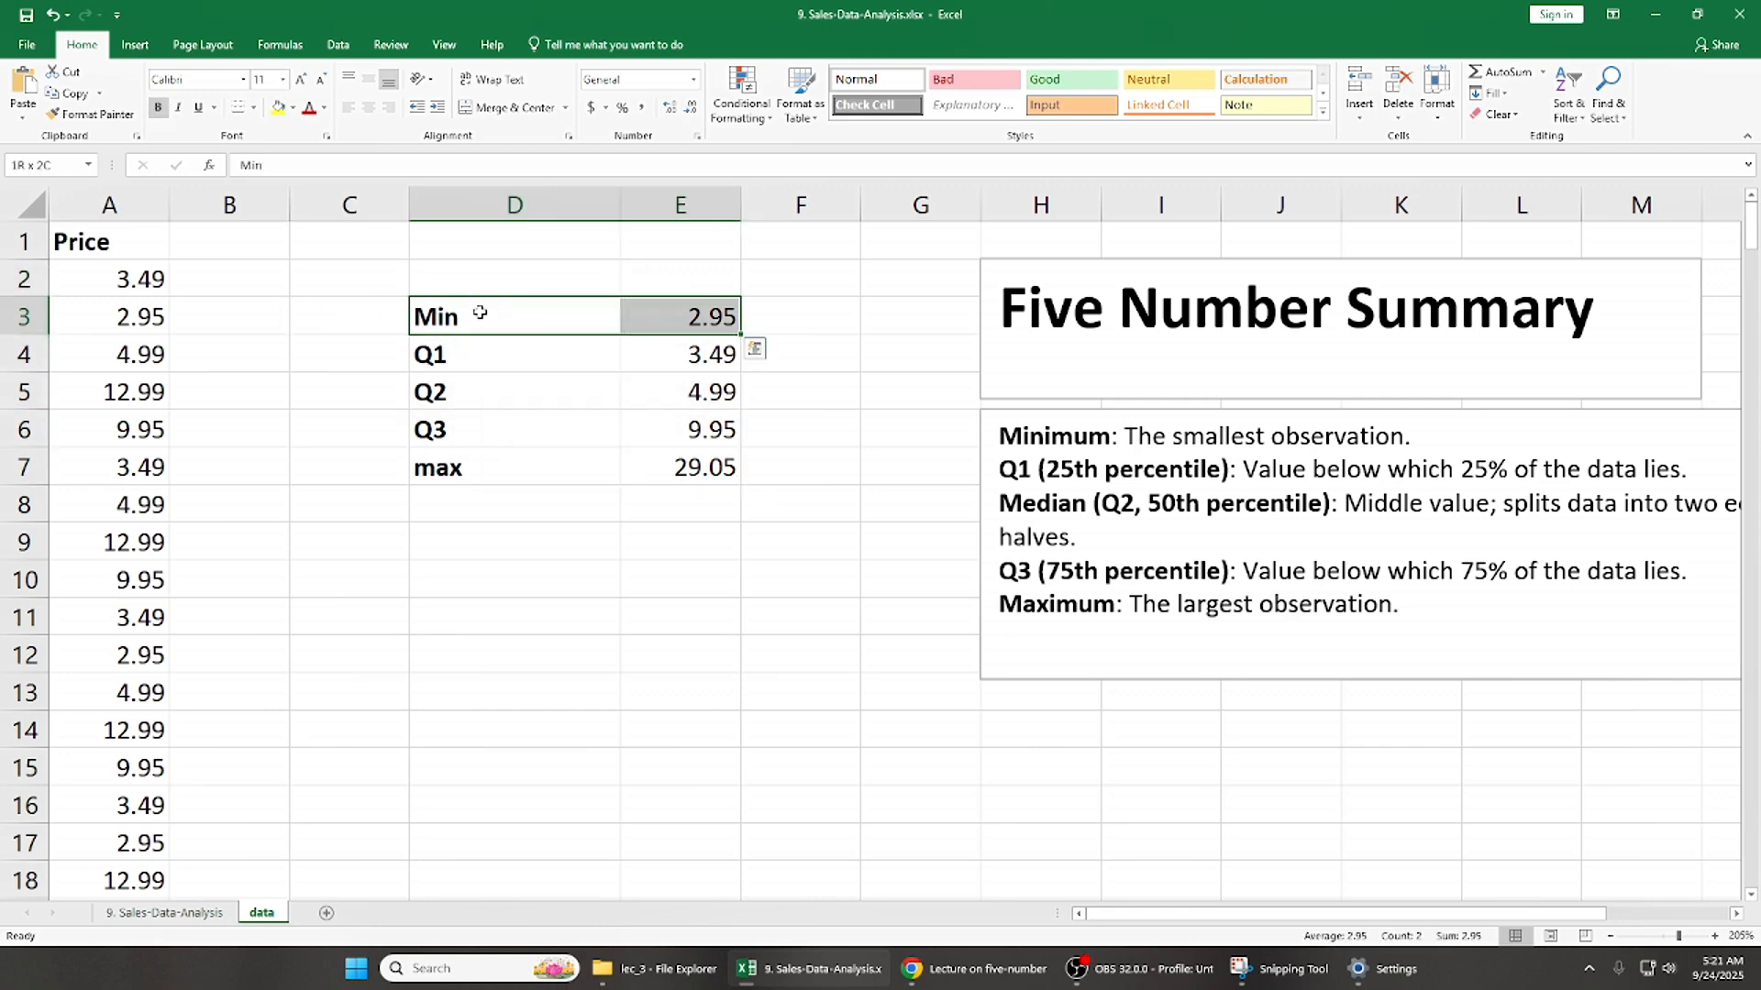
key("shift+Down")
key("shift+Down")
key("shift+Down")
key("shift+Down")
left_click(134, 44)
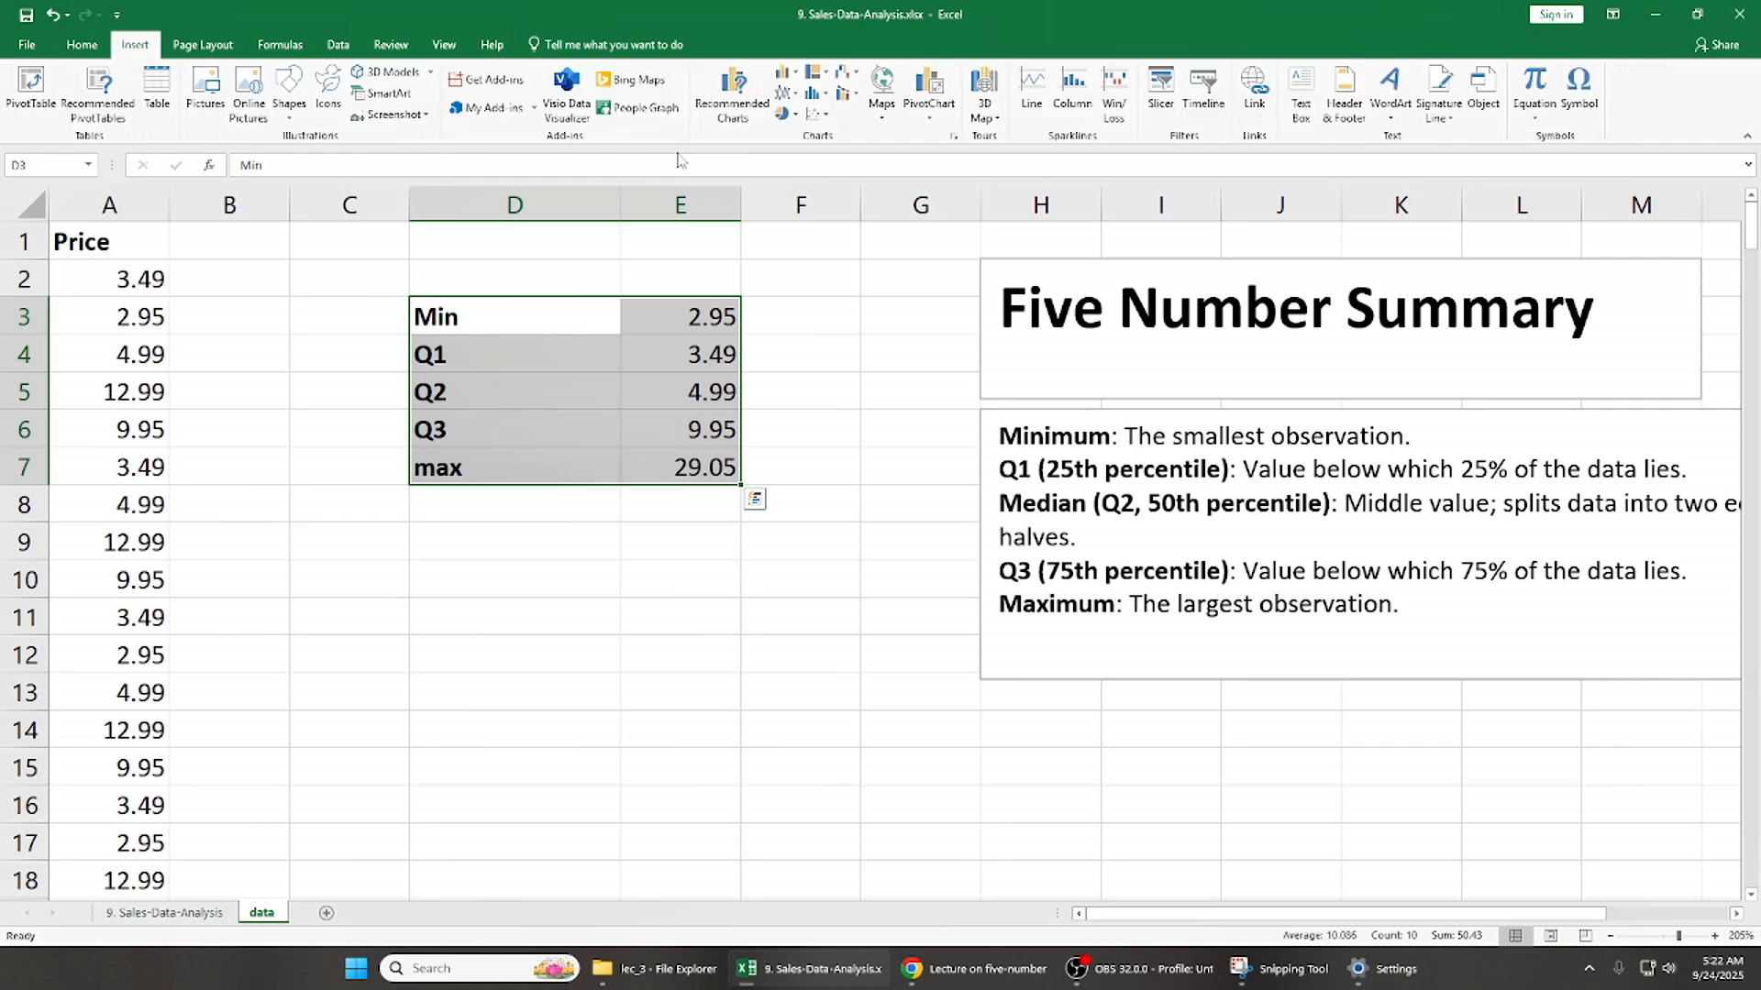
left_click(732, 94)
key("Escape")
- Insert a Box & Whisker chart of the Price data in A1:A255 and bring it to the top of the sheet
left_click(143, 345)
key("ctrl+Up")
key("ctrl+shift+Down")
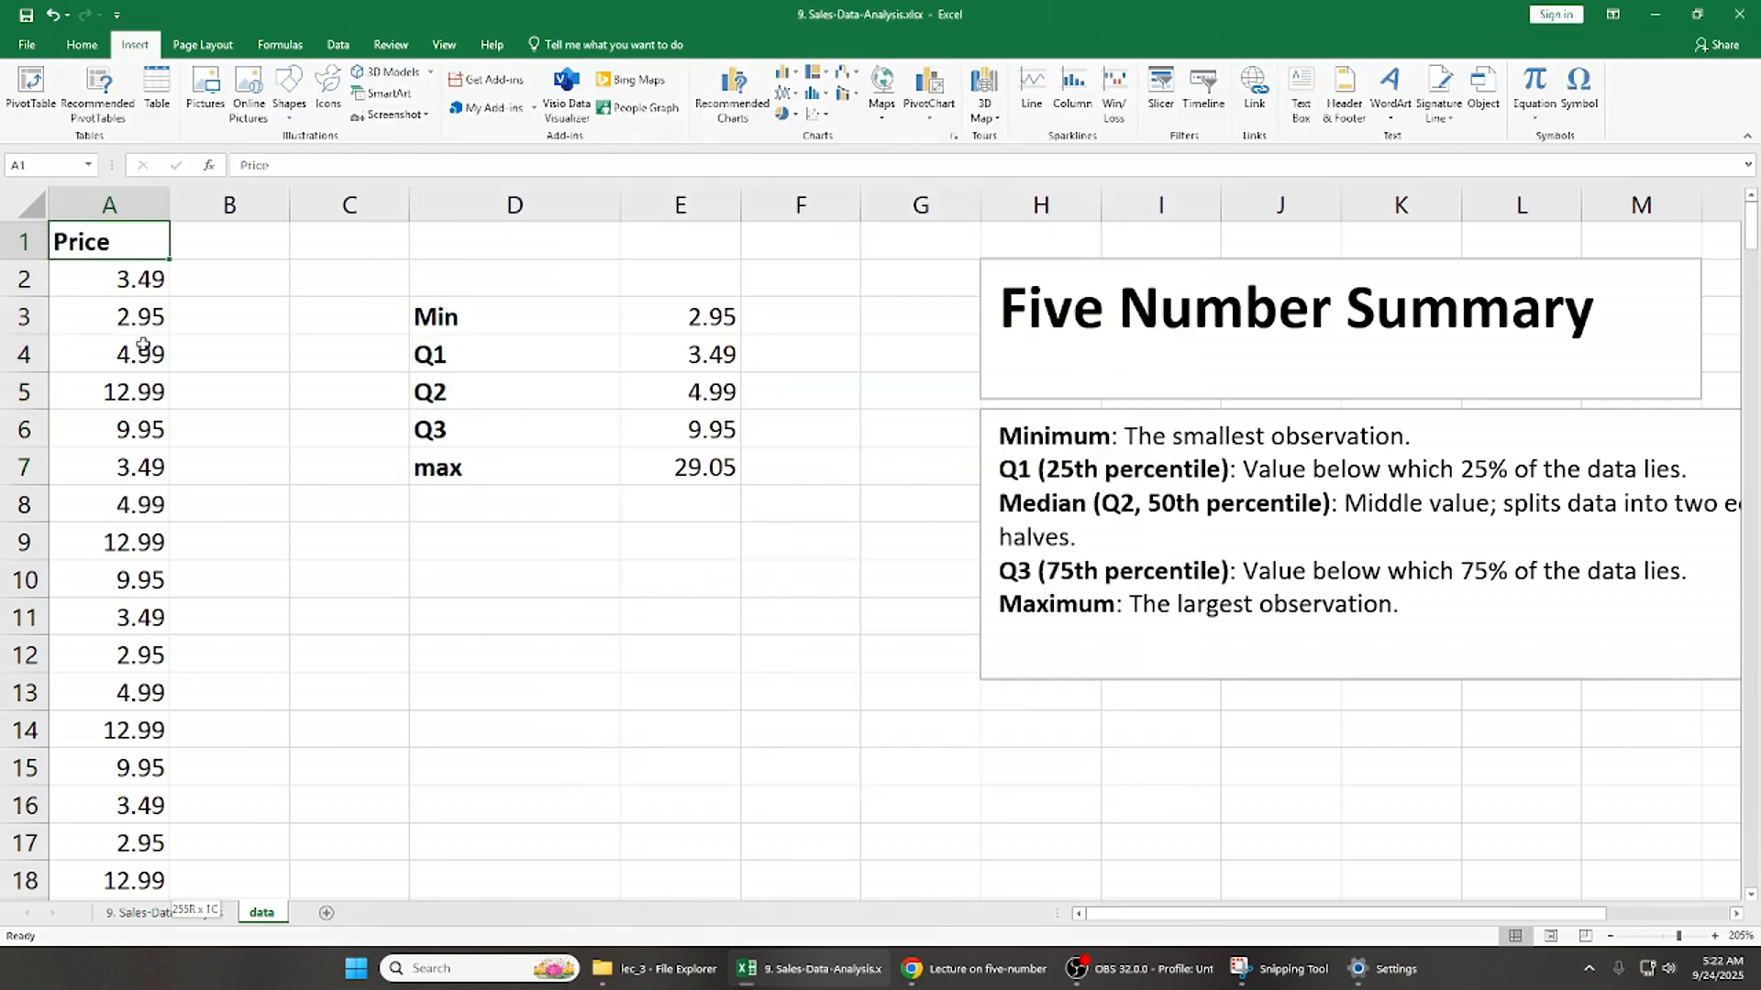
left_click(732, 93)
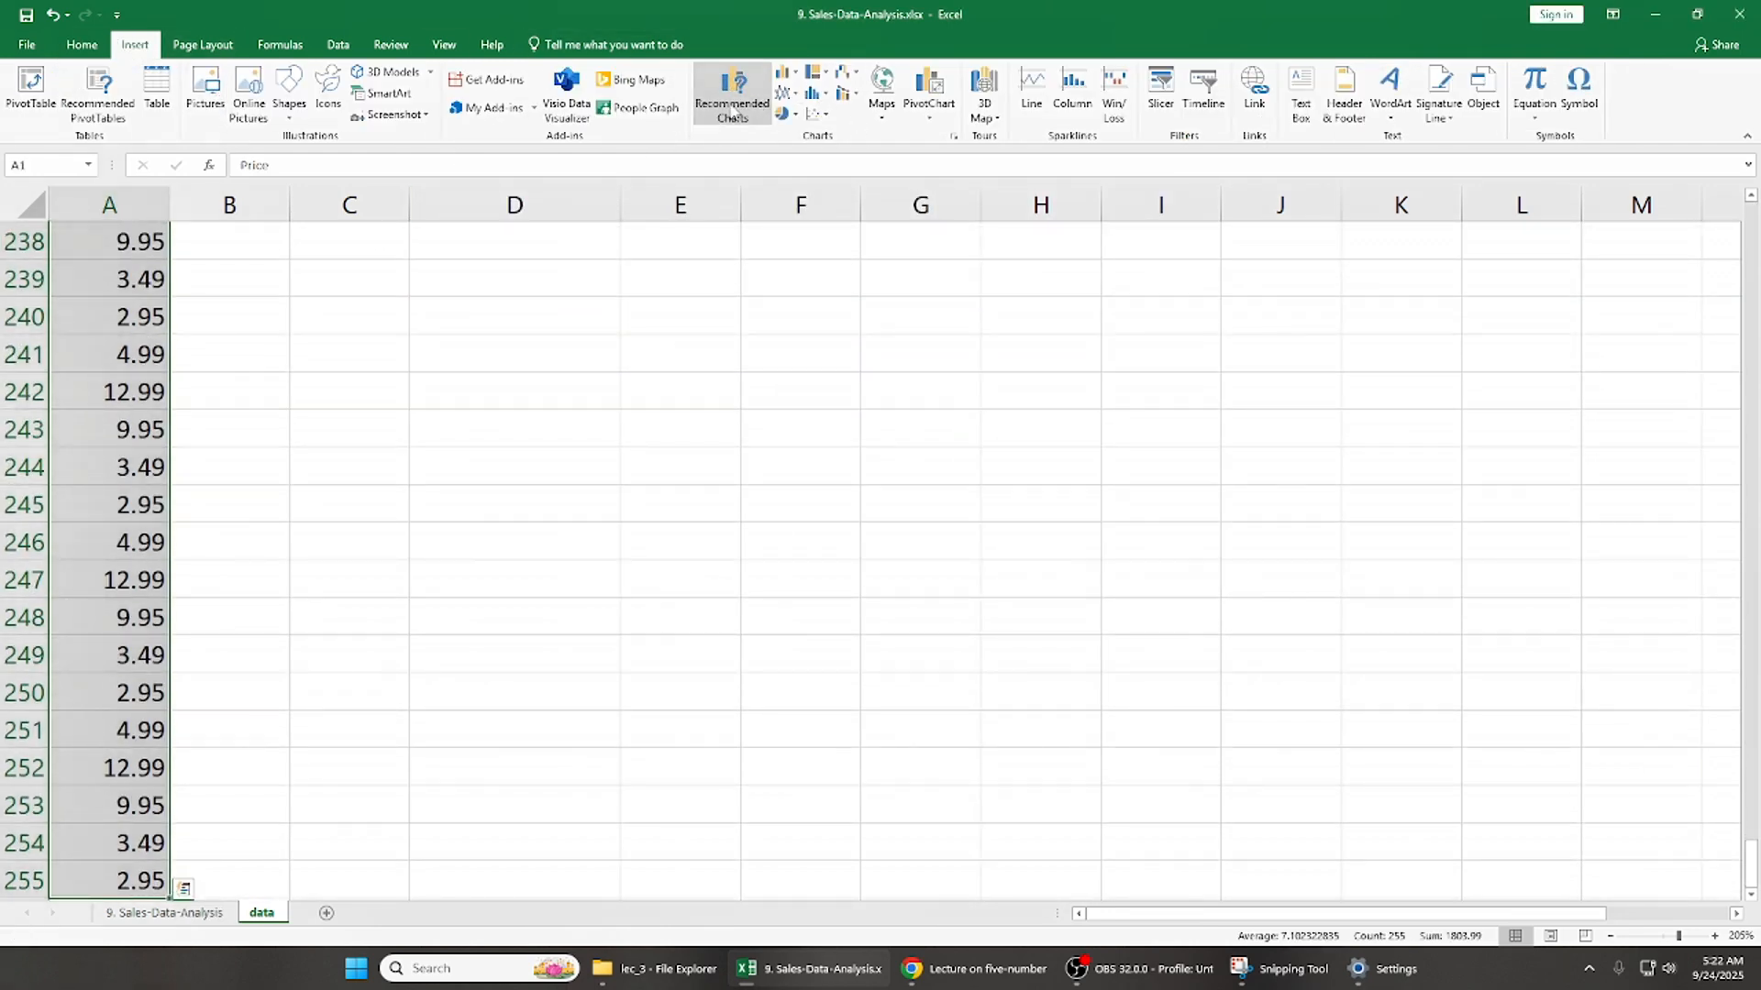
left_click(740, 240)
left_click(674, 603)
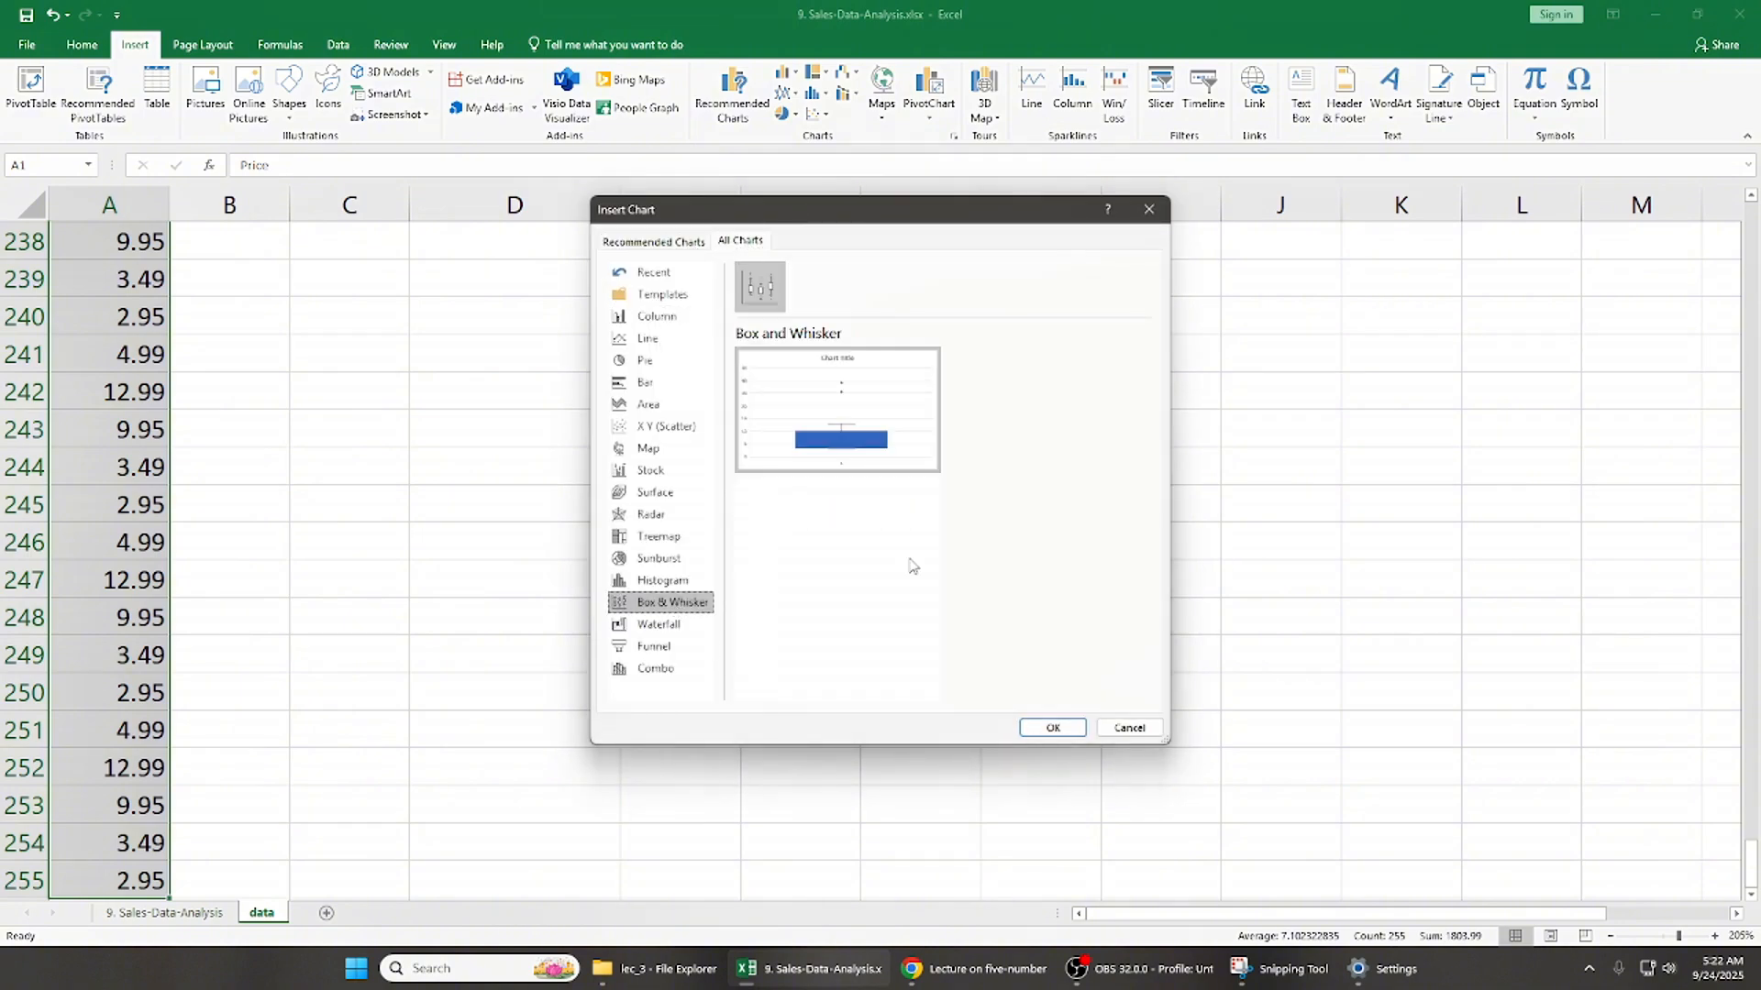
left_click(1049, 727)
left_click(589, 359)
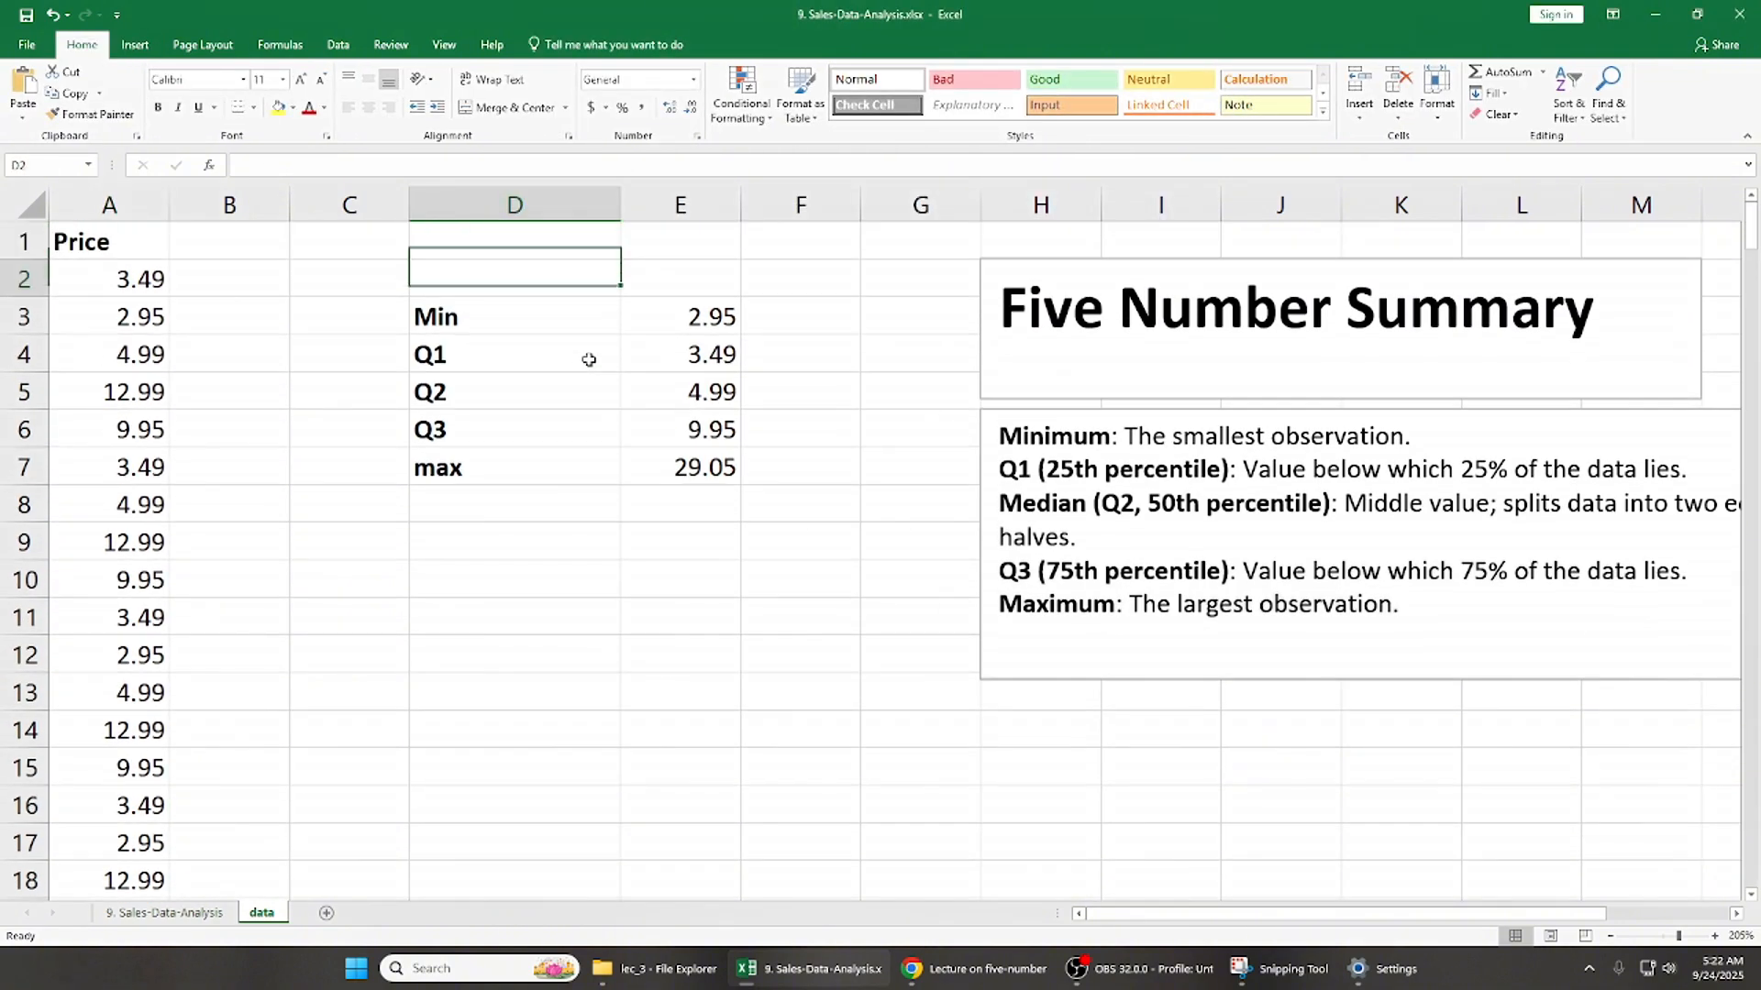
- Remove the gridlines and title from the box and whisker chart and add data labels
left_click(1183, 273)
left_click(1229, 368)
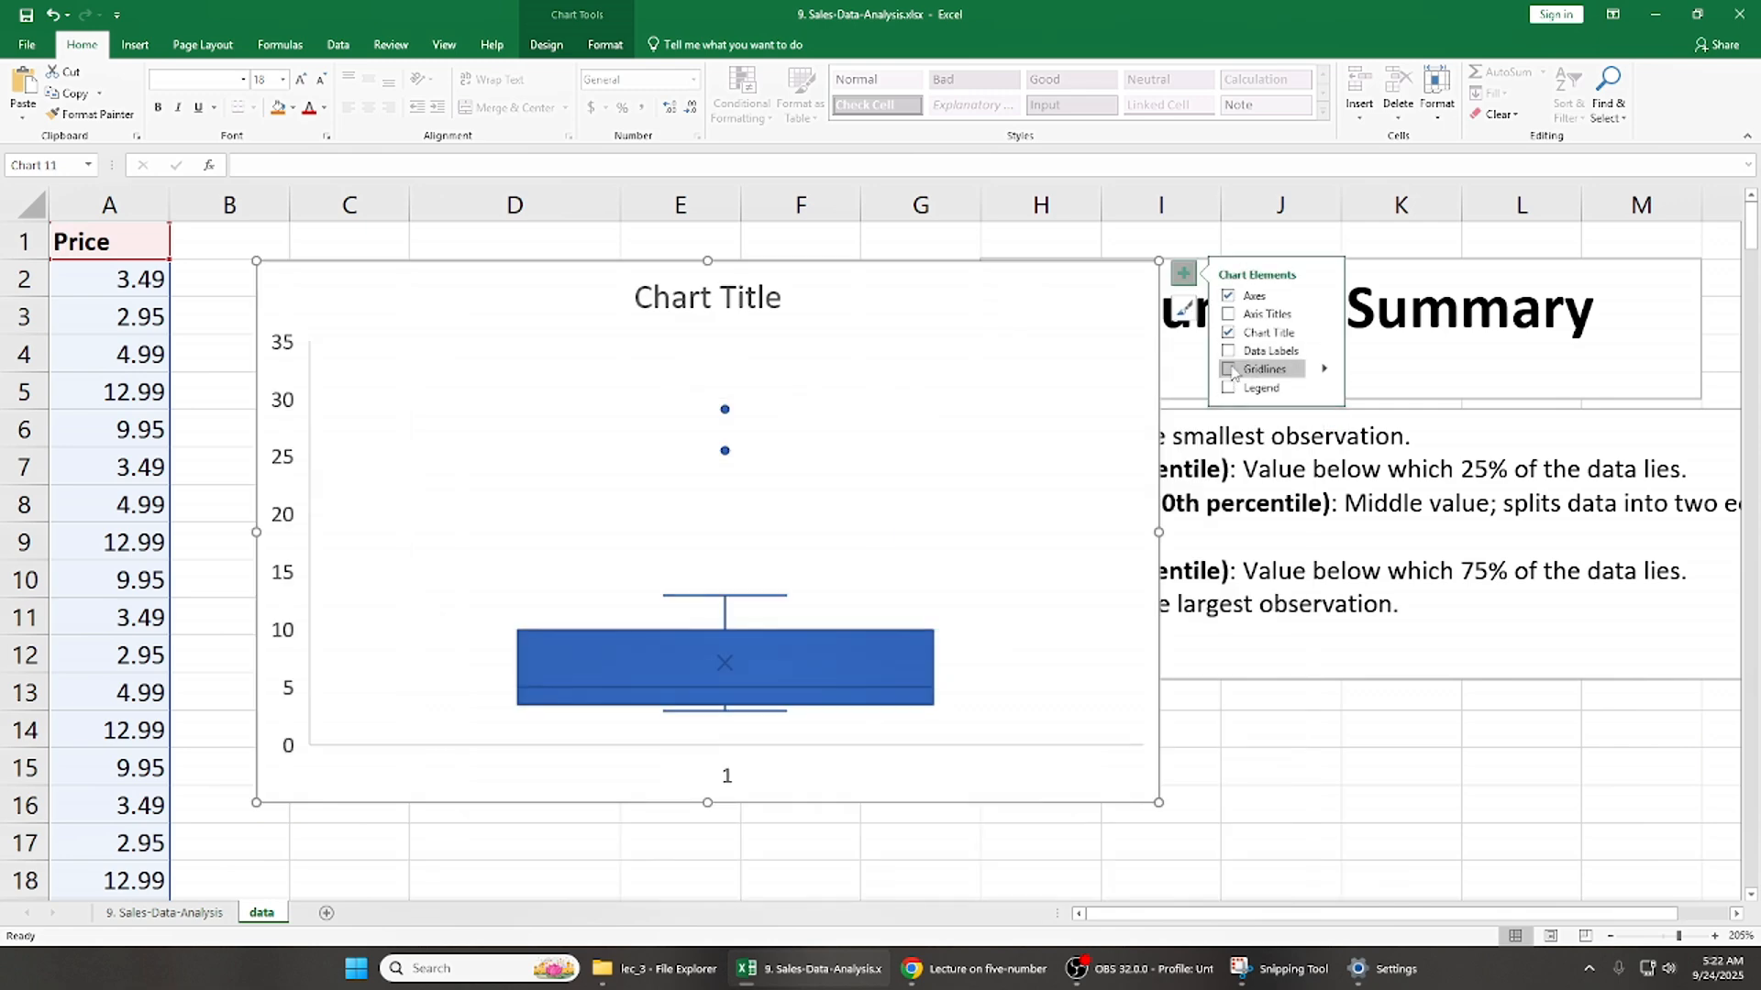
left_click(1229, 332)
left_click(1229, 351)
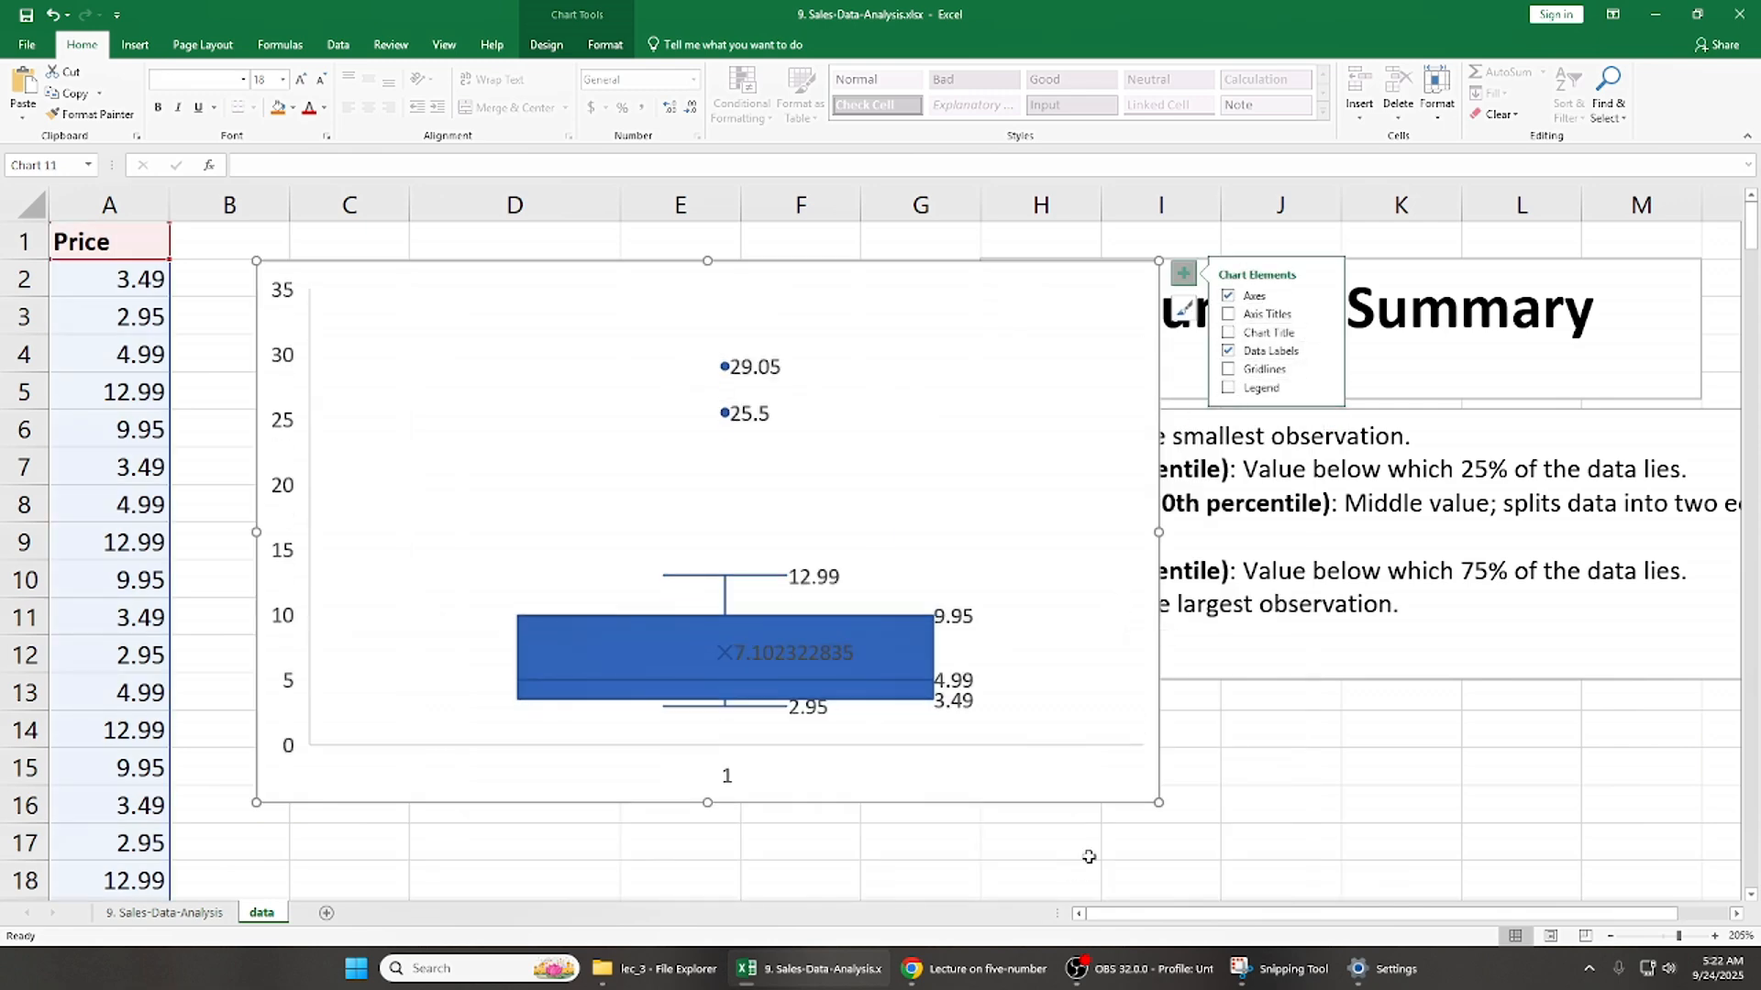
- Make the chart slightly taller and move it beside the summary table, over columns F to M
left_click_drag(706, 807, 707, 830)
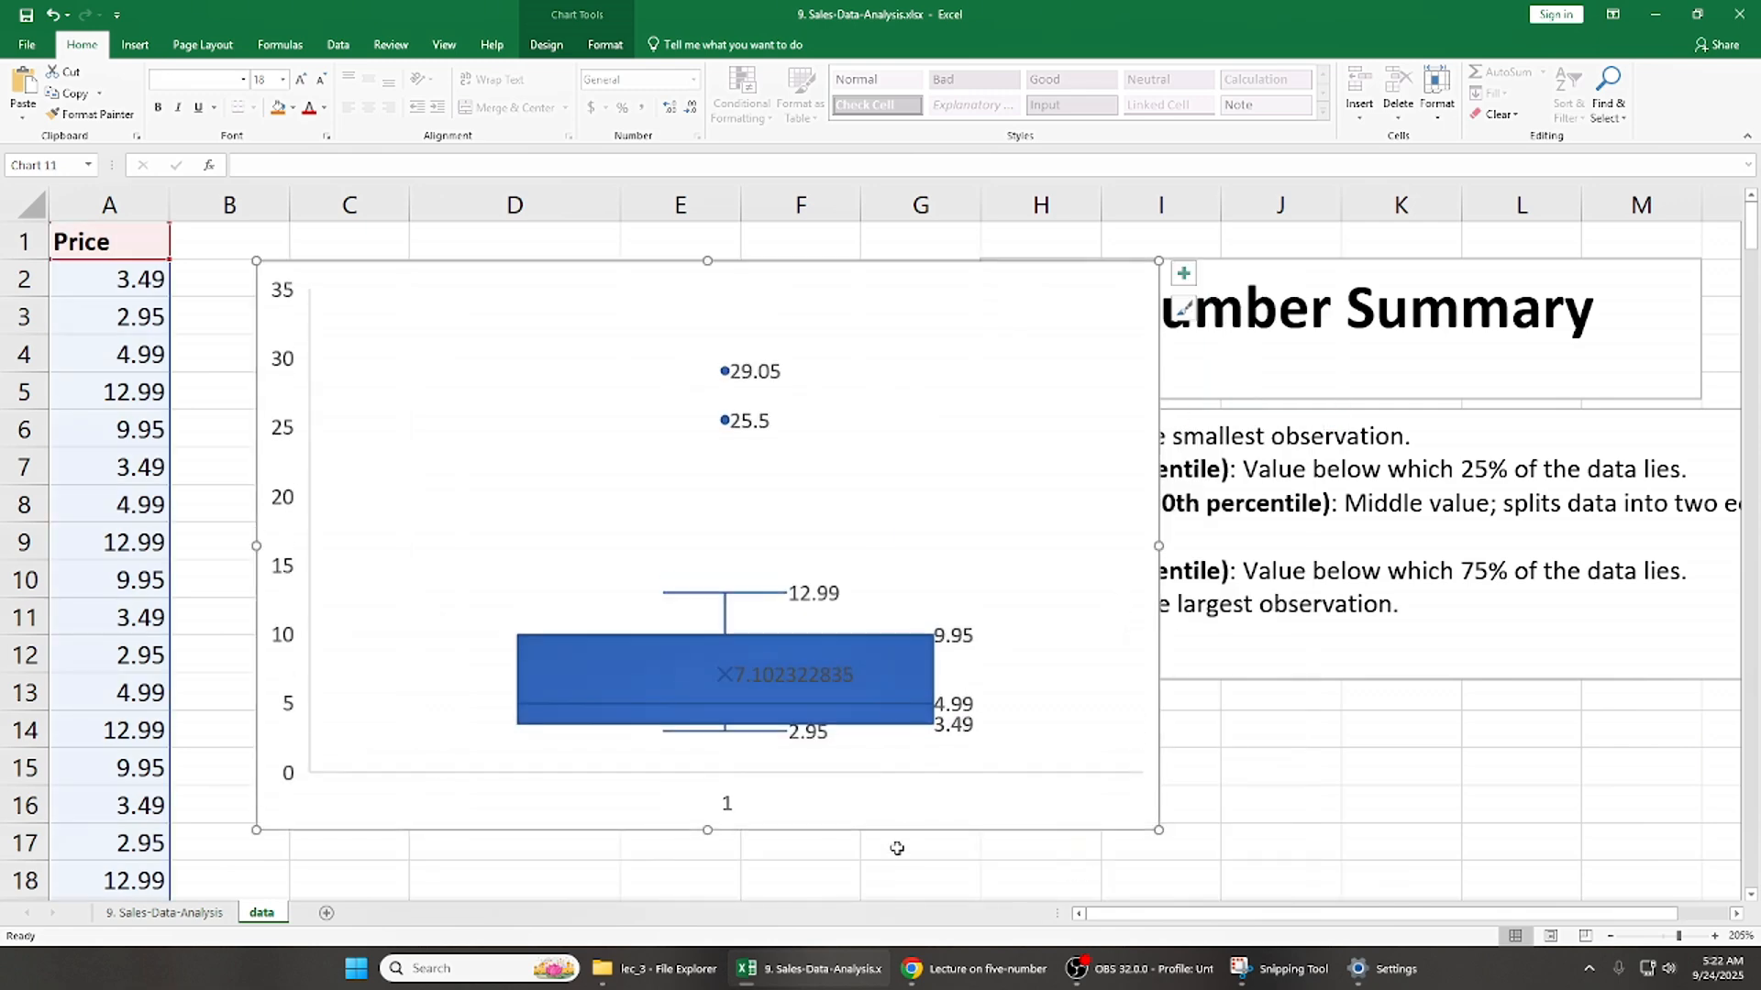
mouse_move(809, 744)
mouse_move(953, 735)
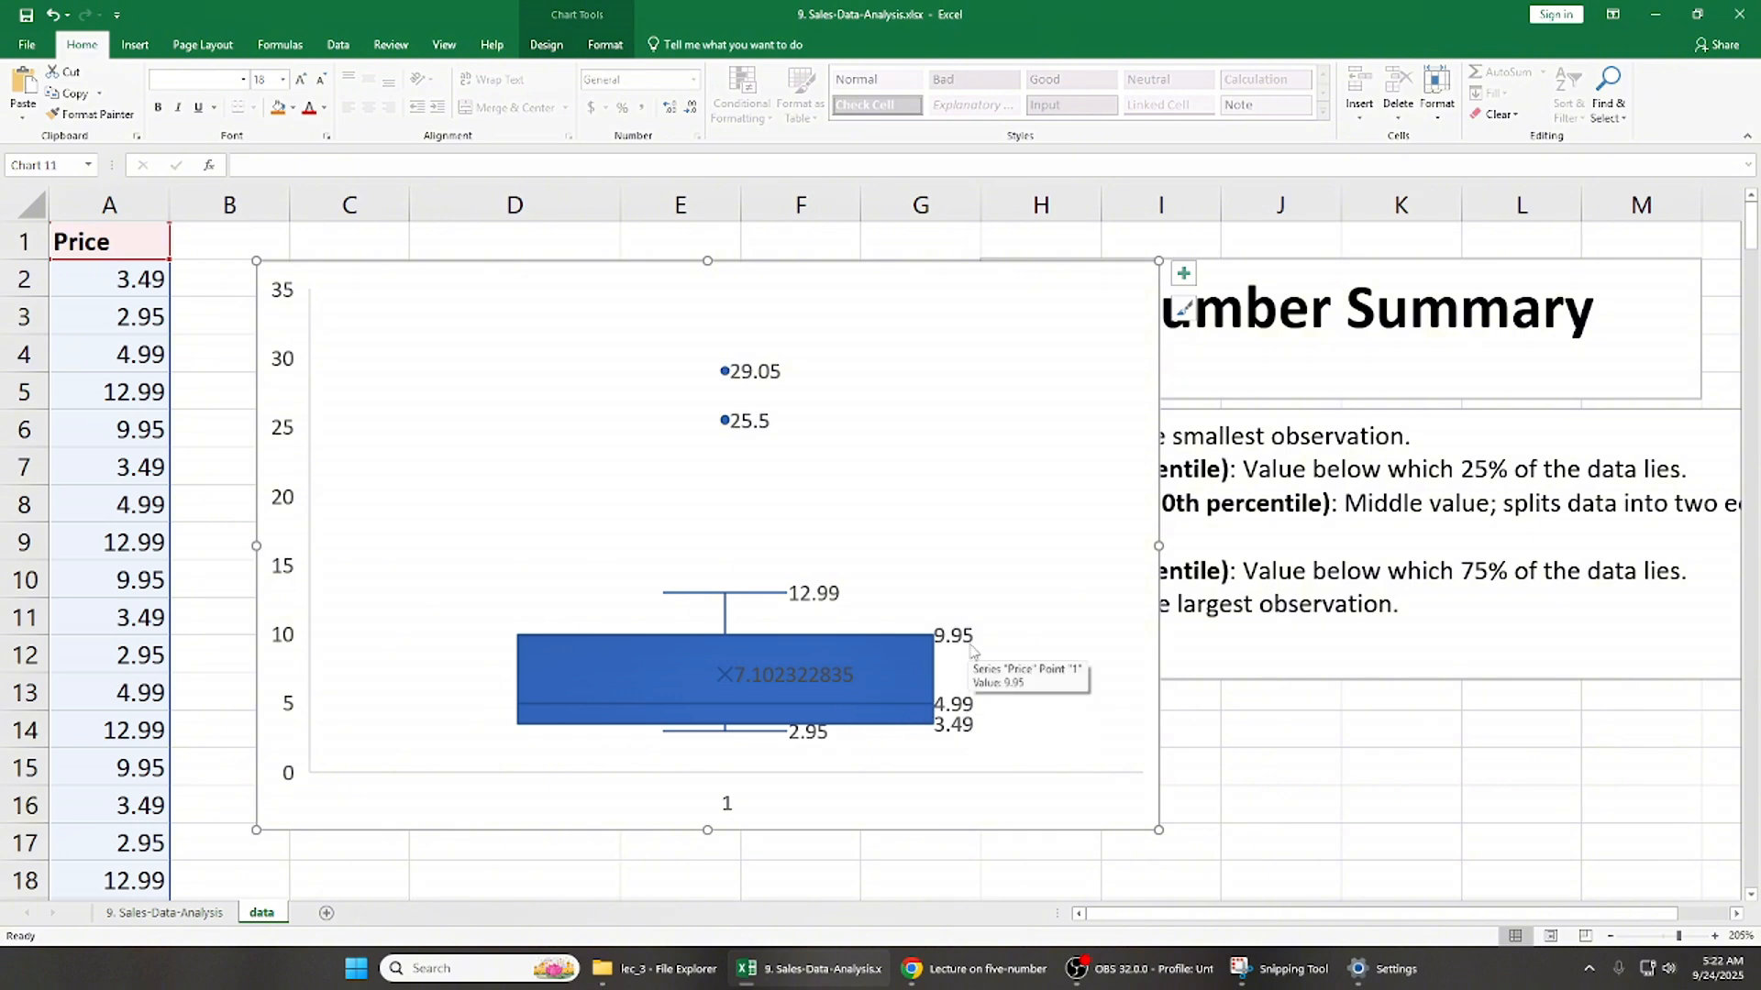
left_click_drag(795, 264, 1320, 262)
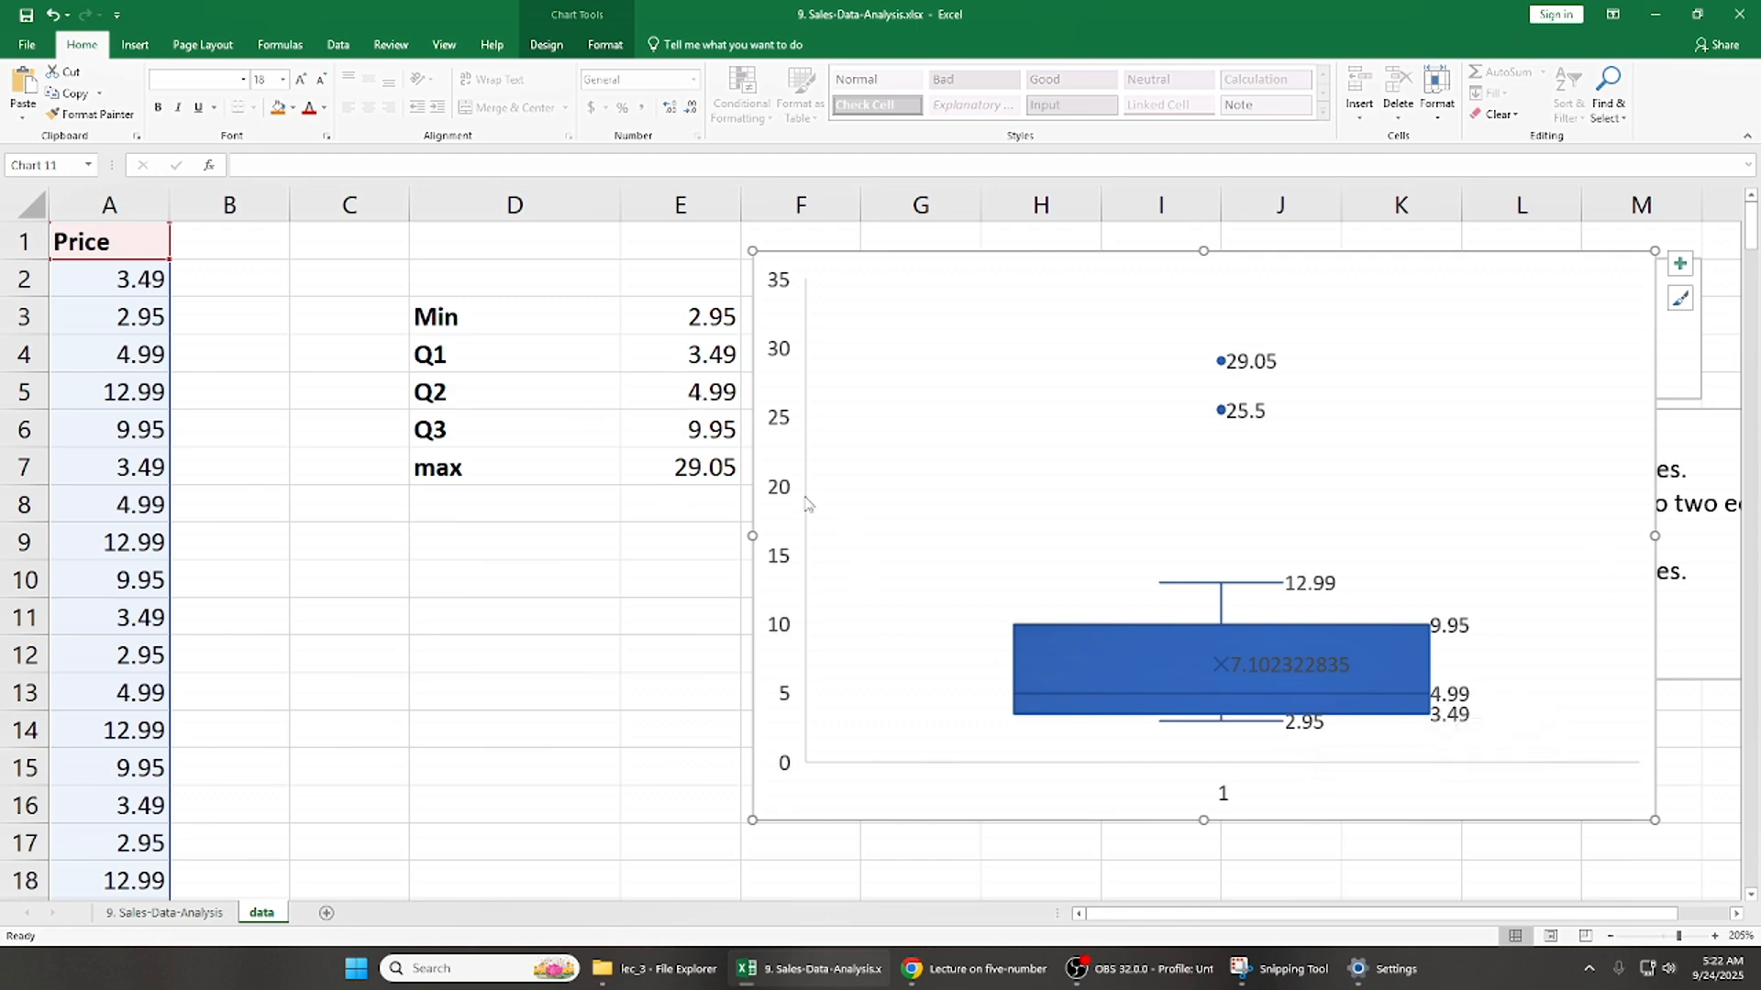
- Compare the Q3 and max values in E6 and E7 with the box edge and outlier points on the chart
left_click(697, 429)
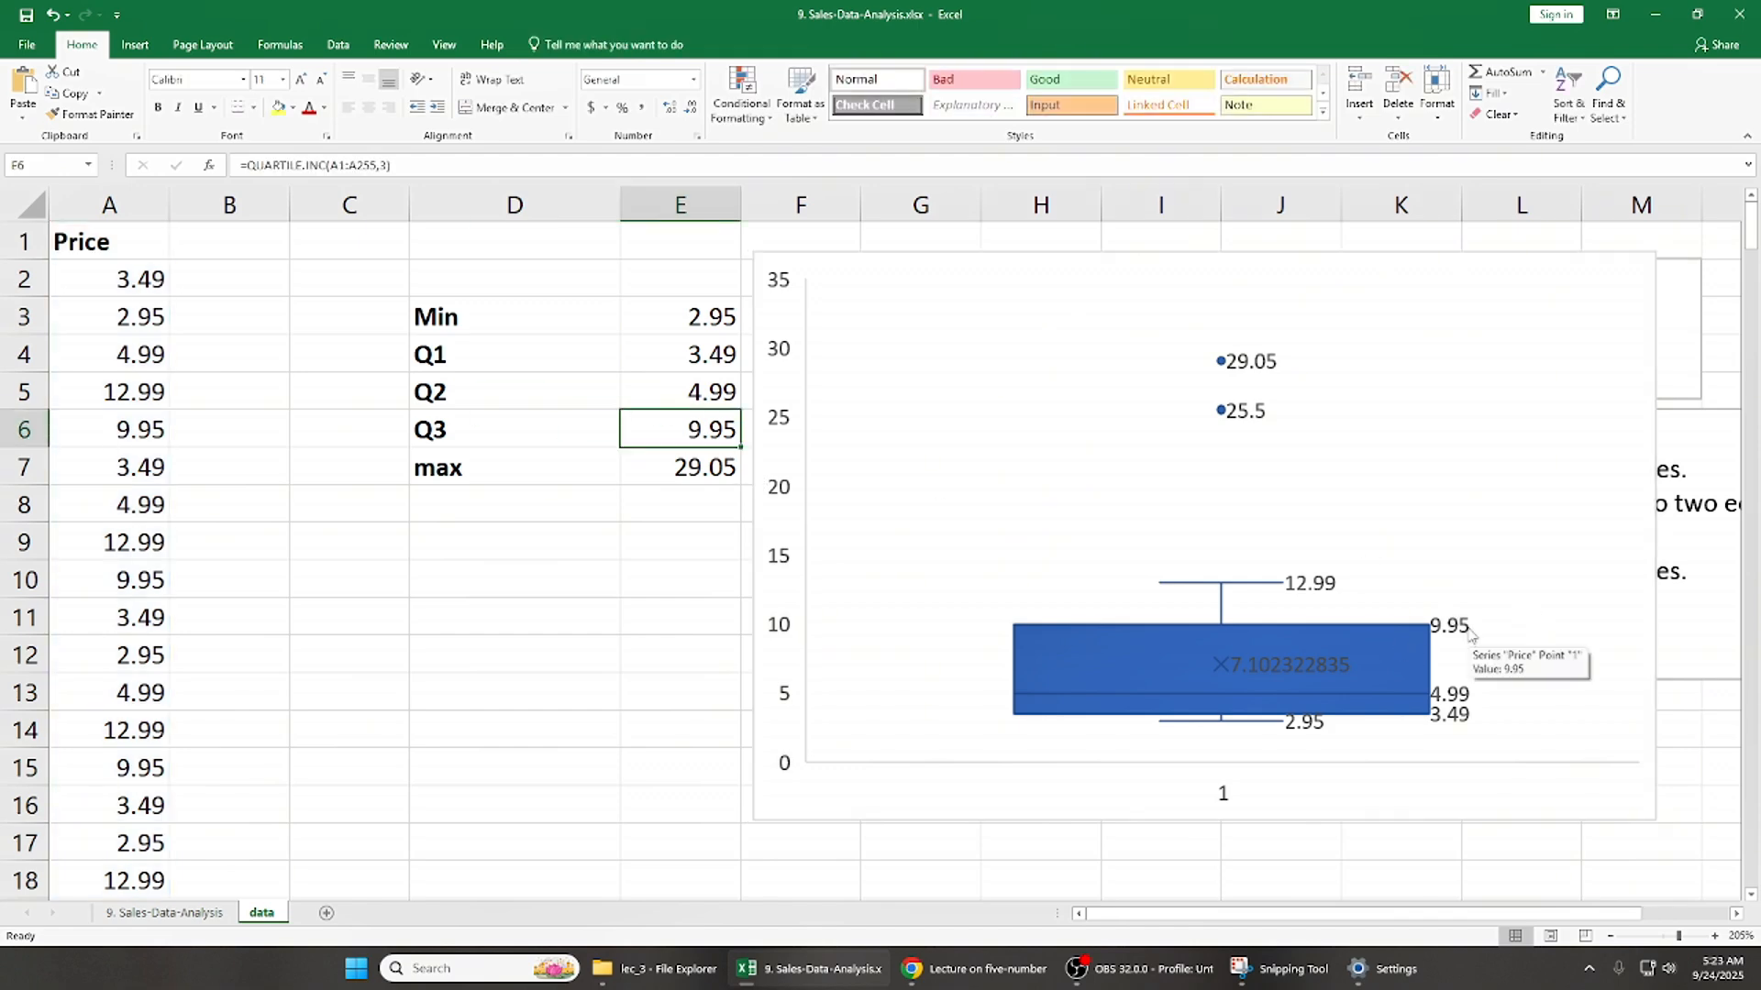
left_click(674, 465)
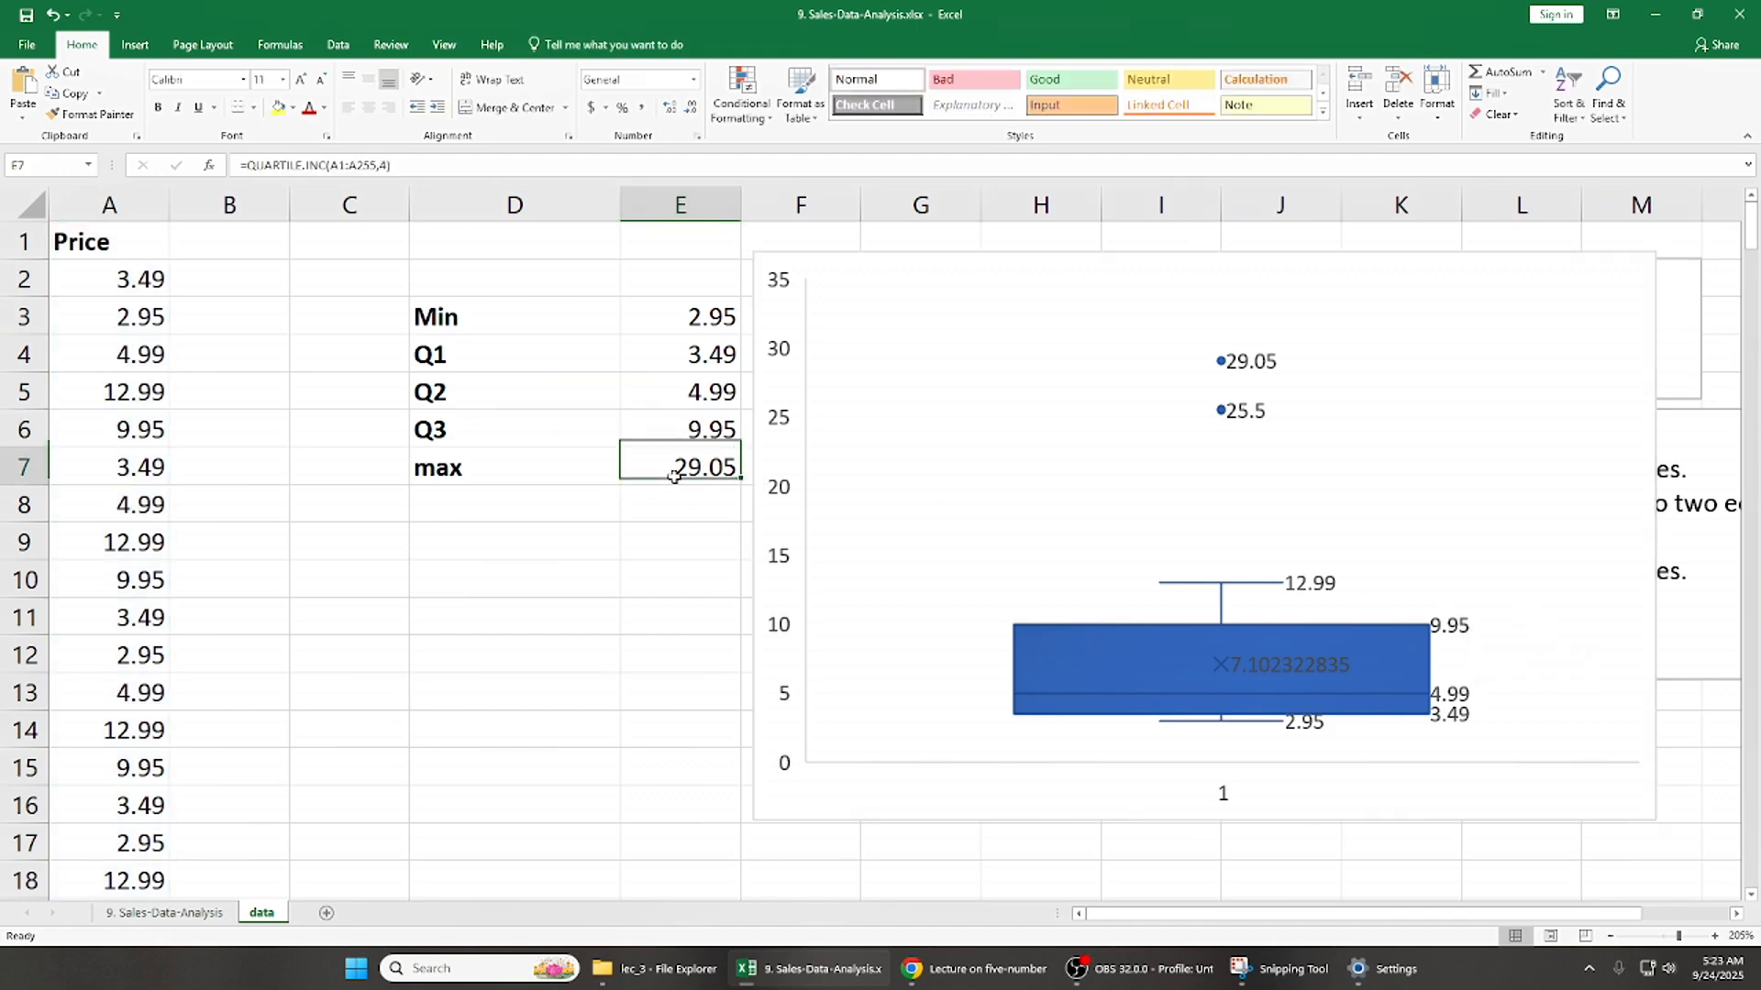
left_click(1225, 361)
mouse_move(1236, 366)
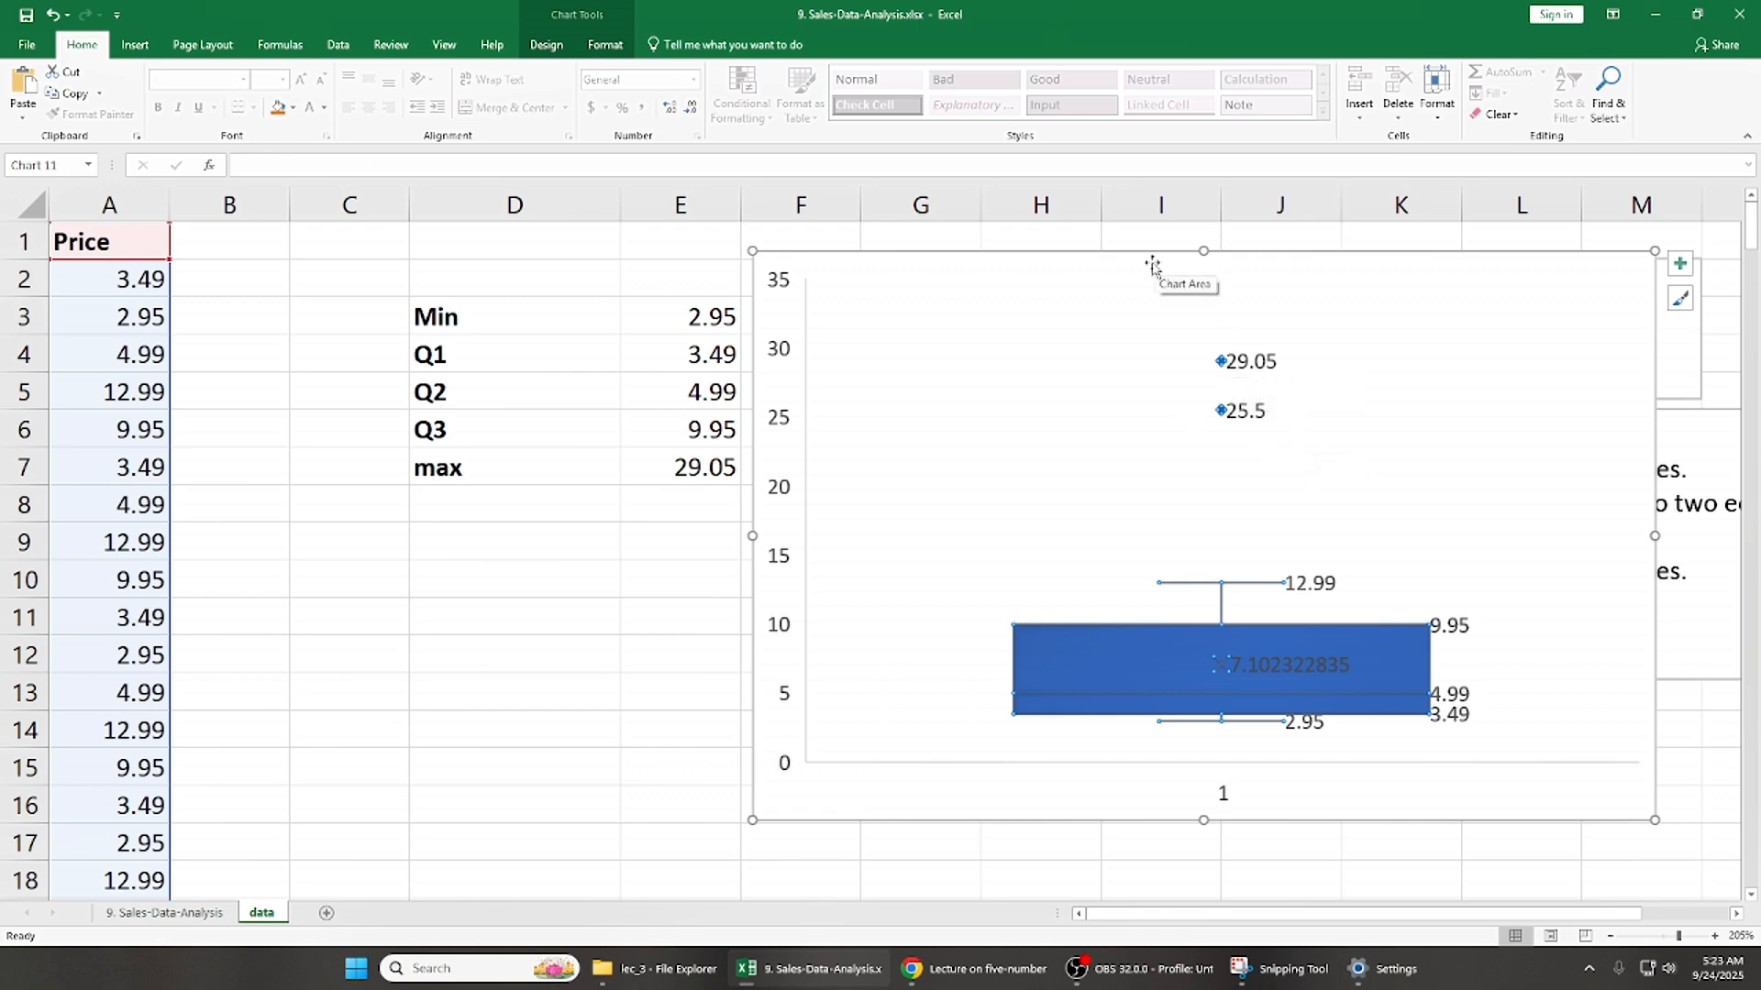
left_click(1210, 456)
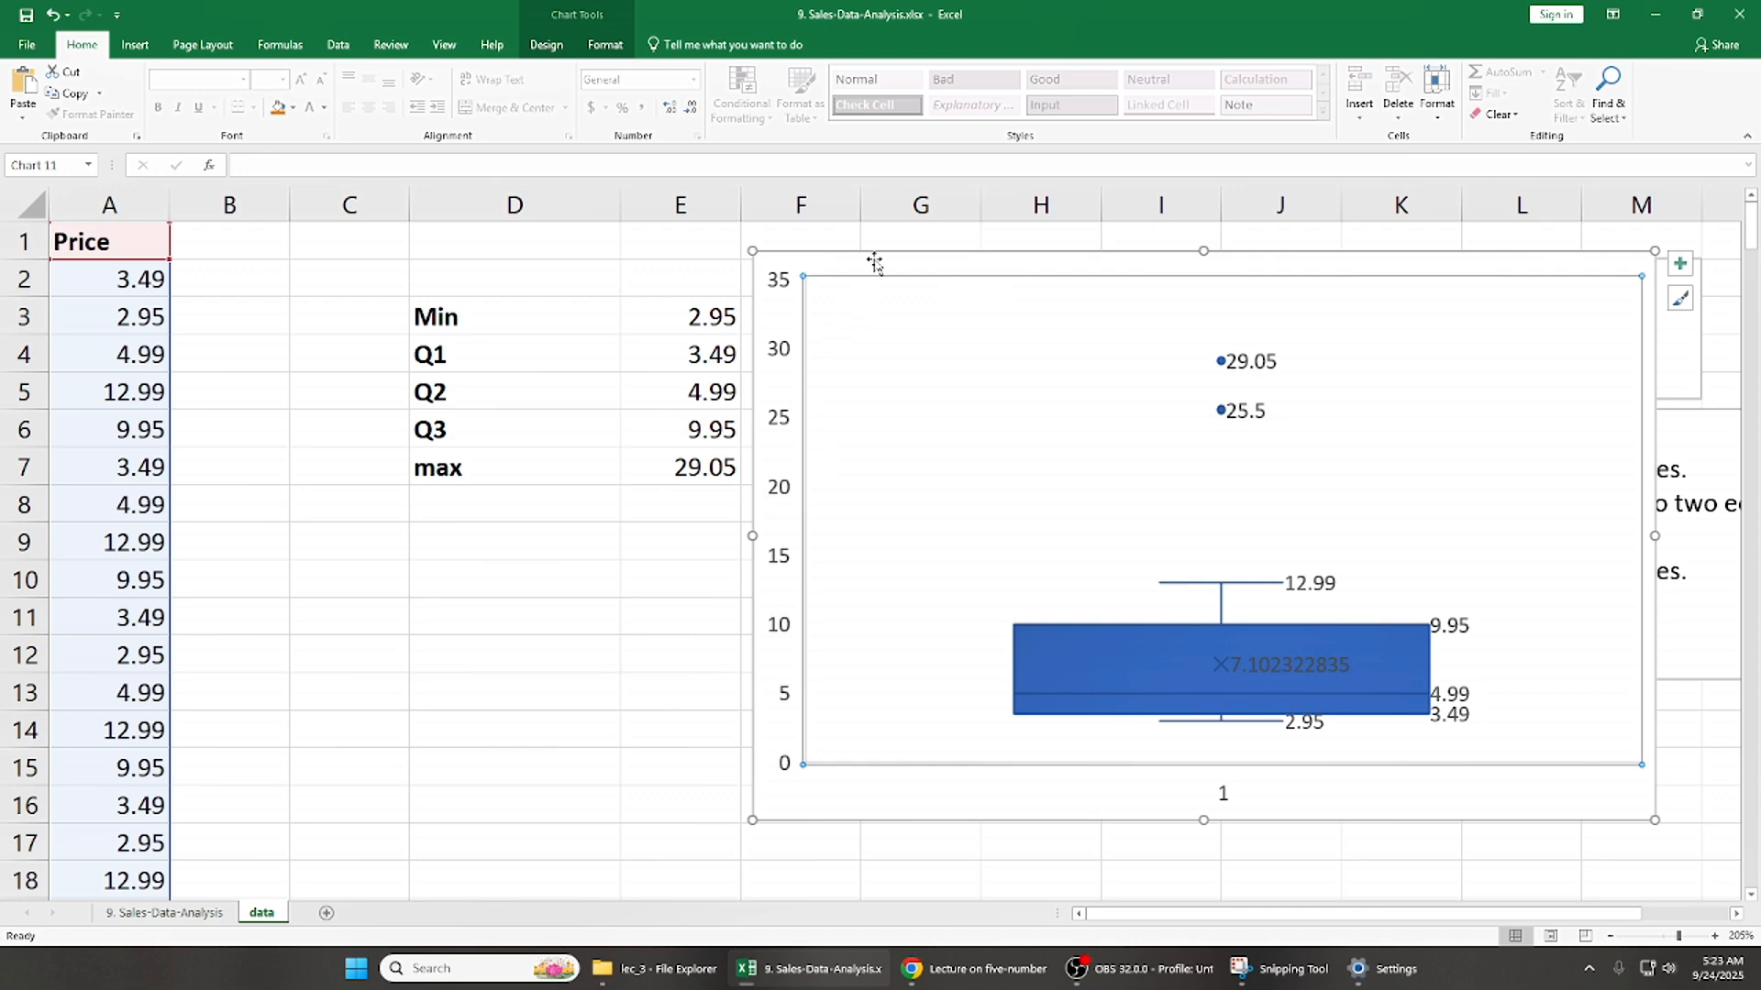
- Examine the summary table from the Min row downward alongside the box and whisker chart
left_click(658, 335)
key("Left")
key("shift+Right")
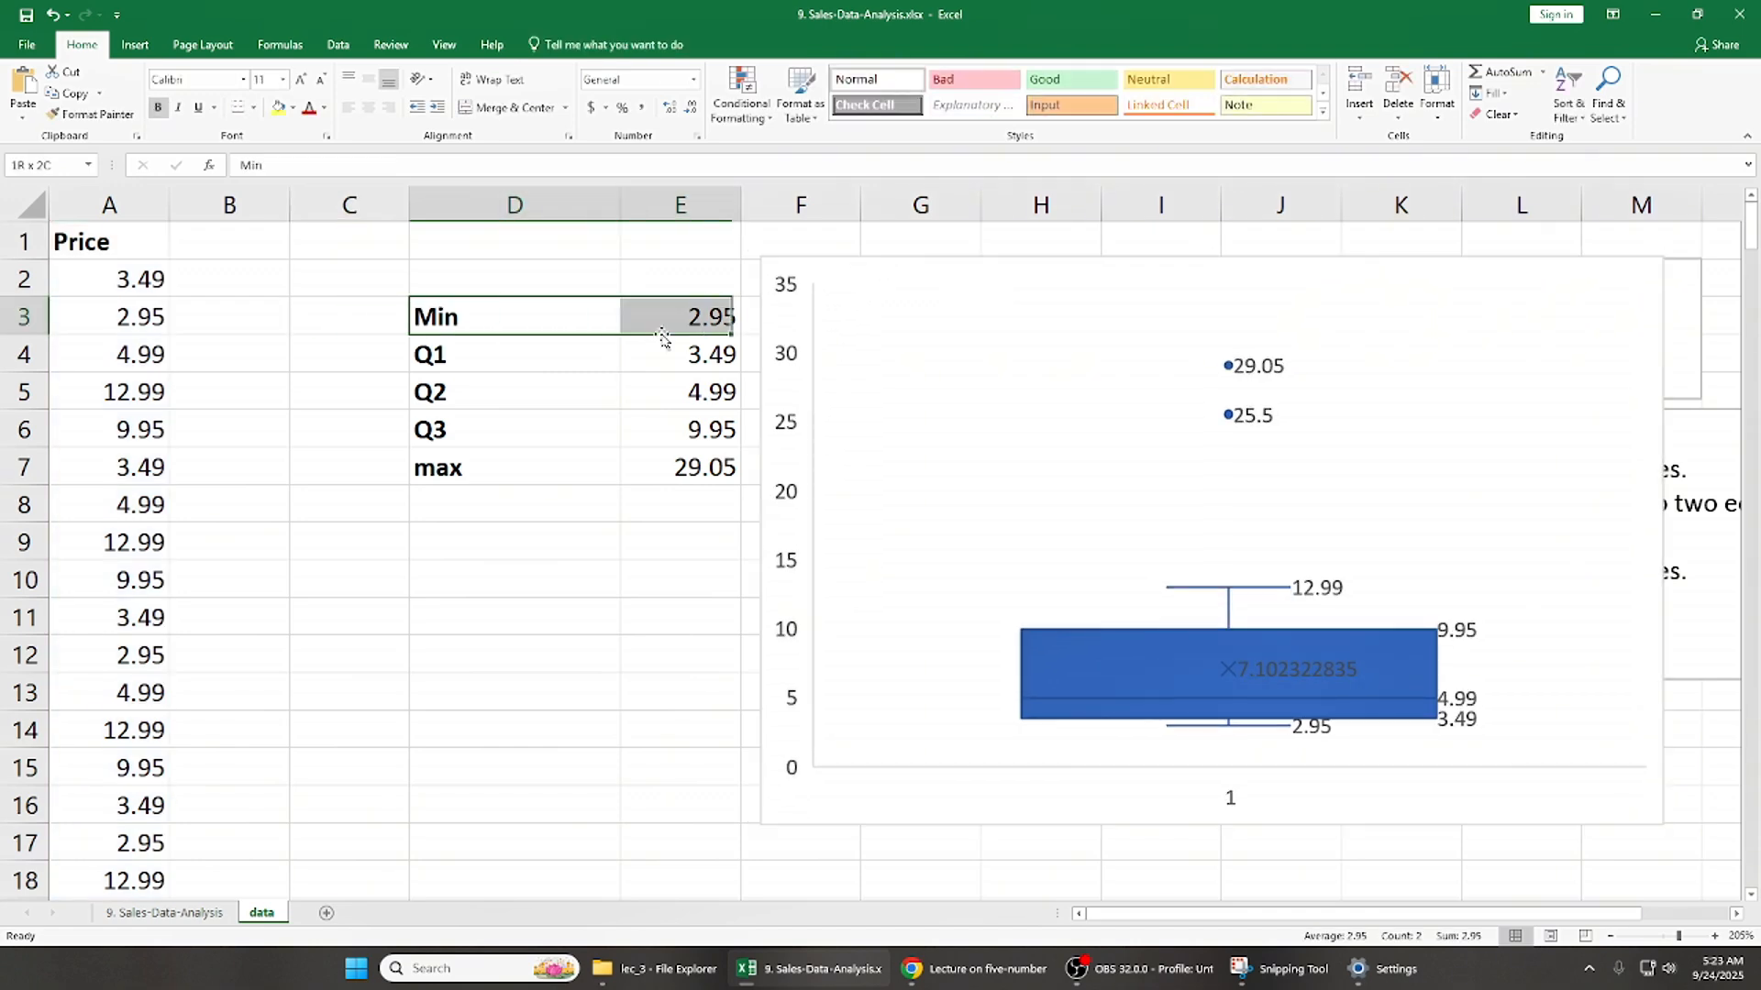
key("shift+Down")
key("shift+Down")
key("shift+Down")
key("shift+Down")
key("Up")
key("Left")
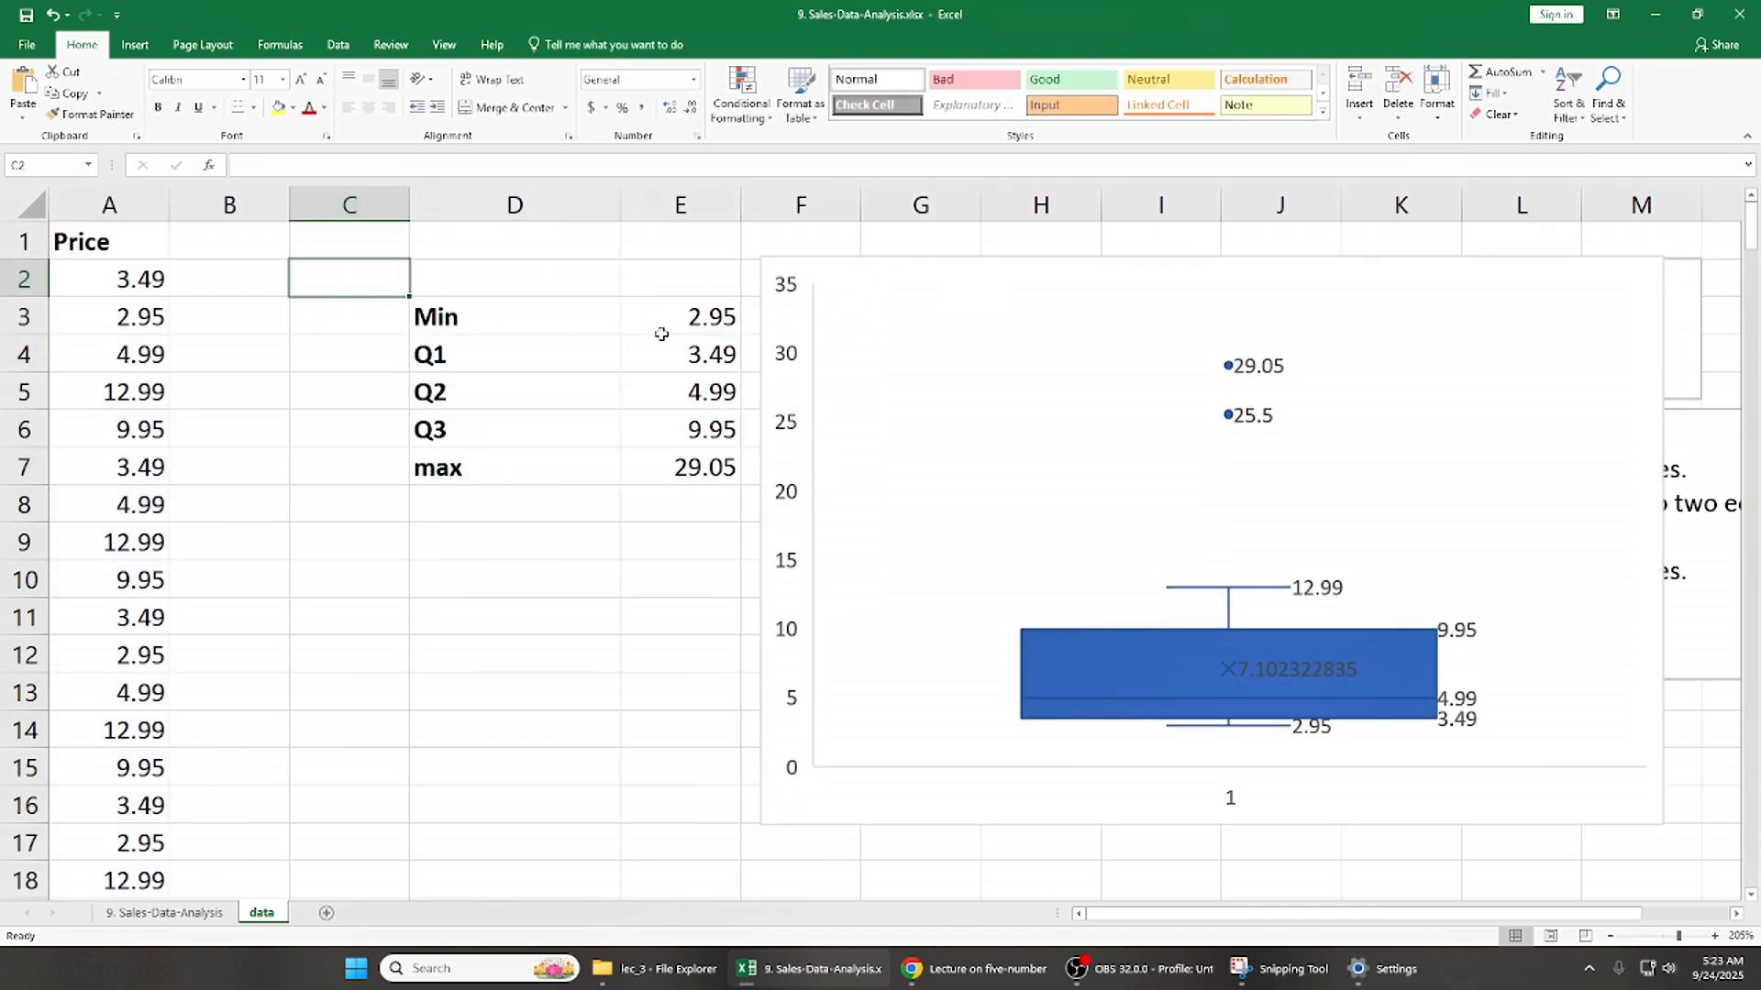
key("Down")
key("Right")
key("shift+Right")
key("shift+Down")
key("ctrl+q")
- Highlight the whole summary table D3:E7 once more and select the box and whisker chart
left_click(662, 334)
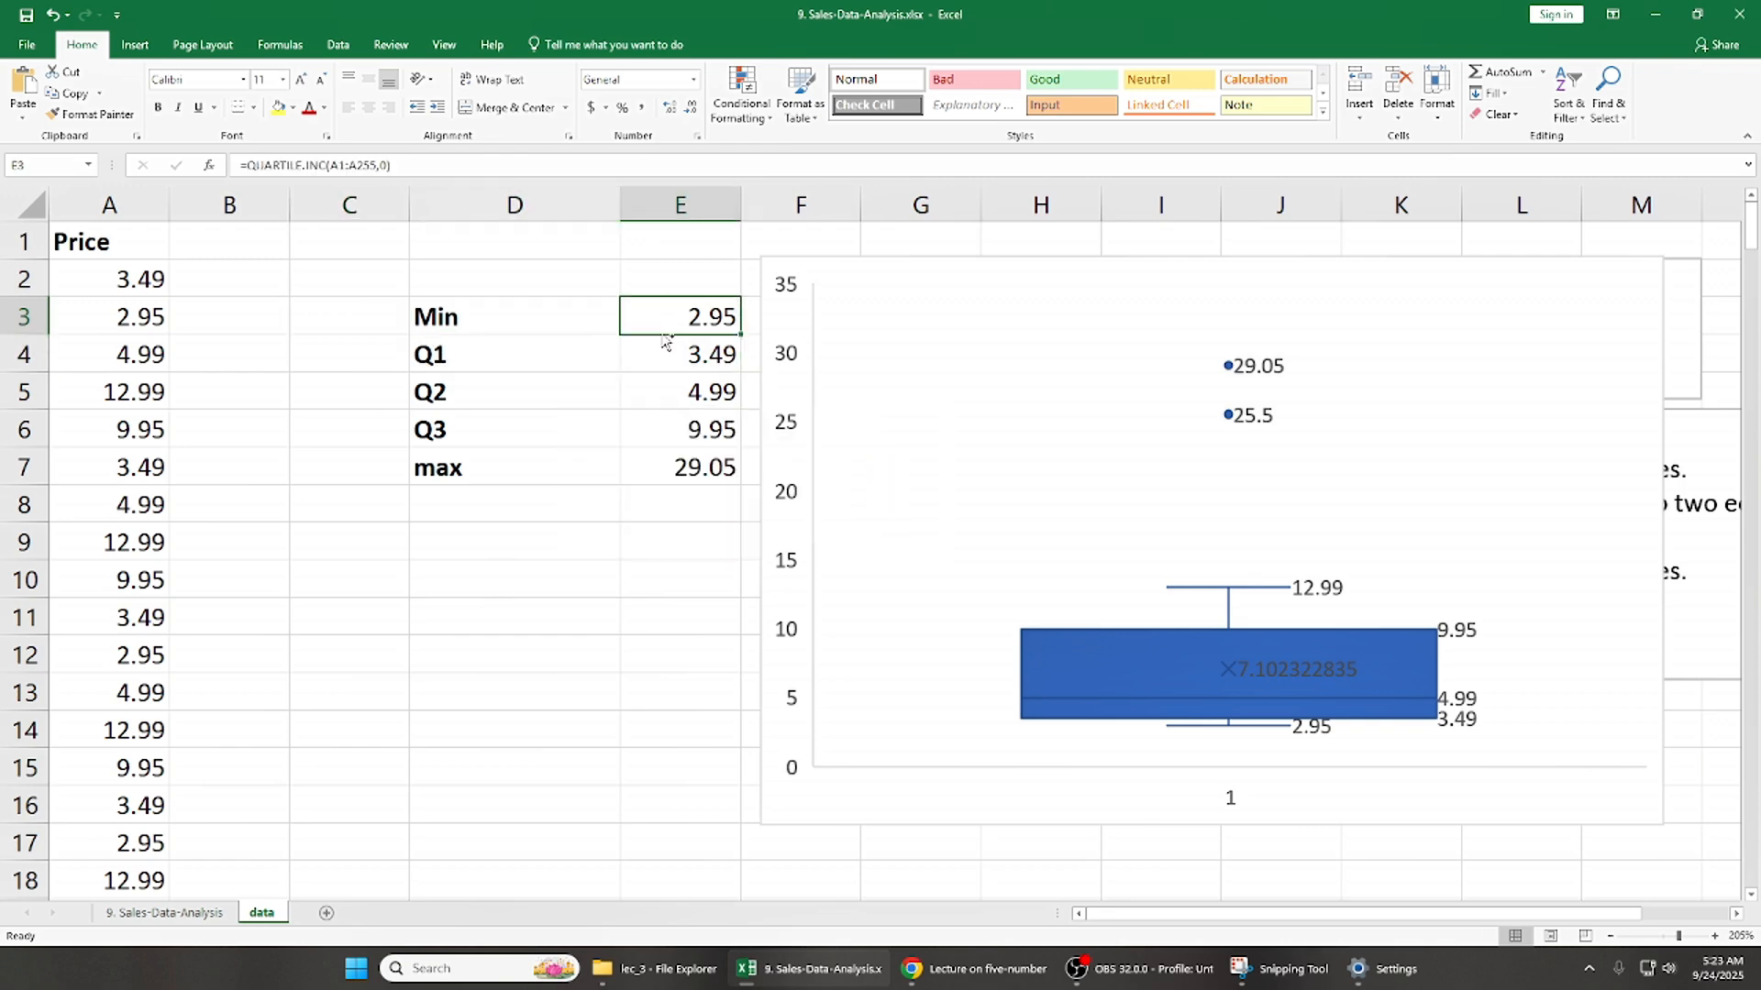
key("Left")
key("Left")
key("Right")
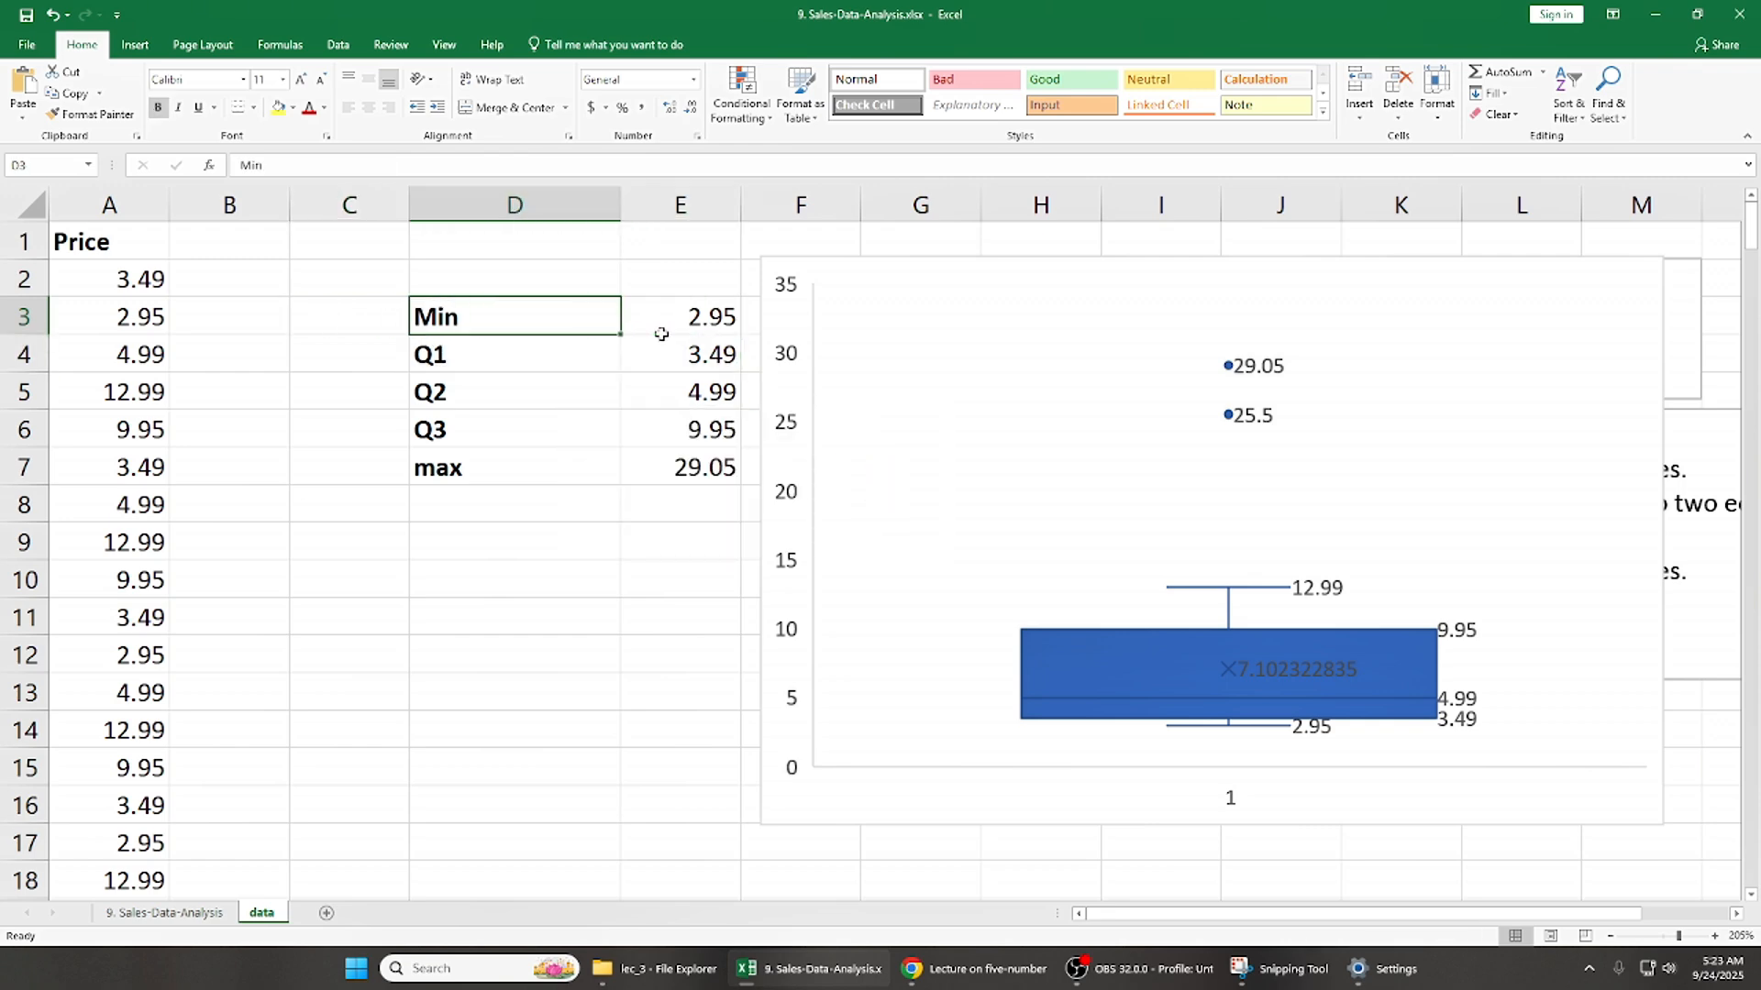
key("shift+Right")
key("shift+Down")
key("shift+Down")
key("shift+Down")
key("shift+Down")
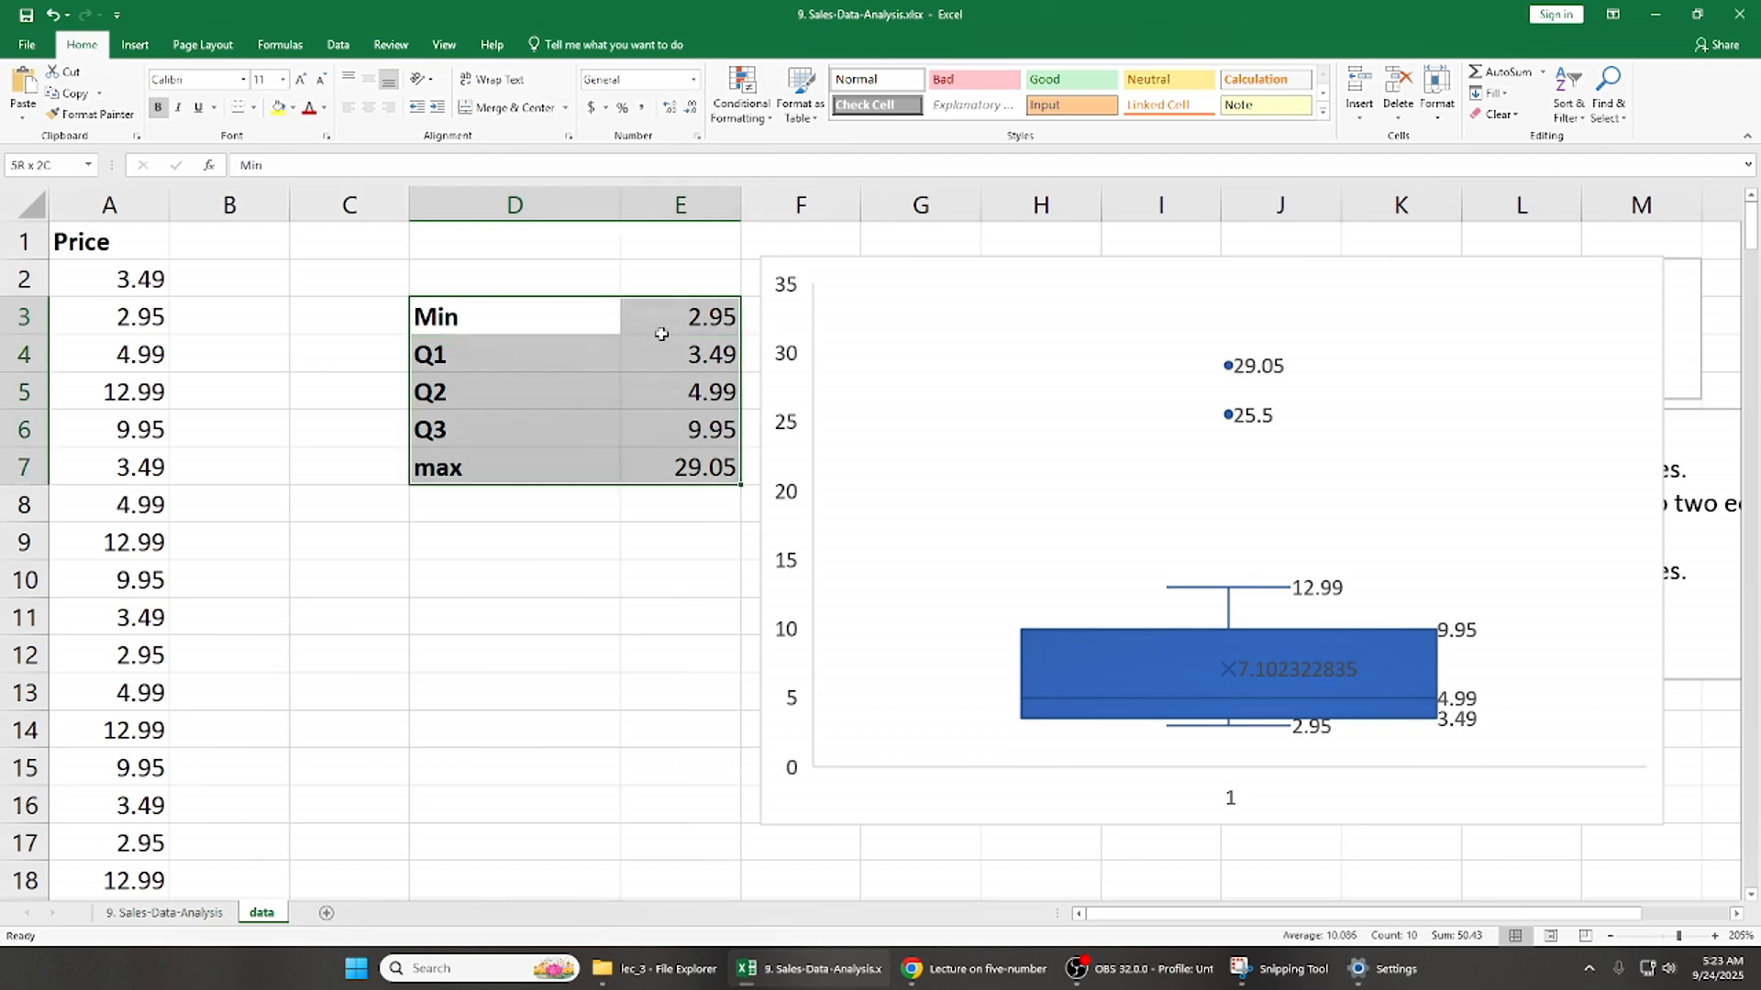
left_click(934, 264)
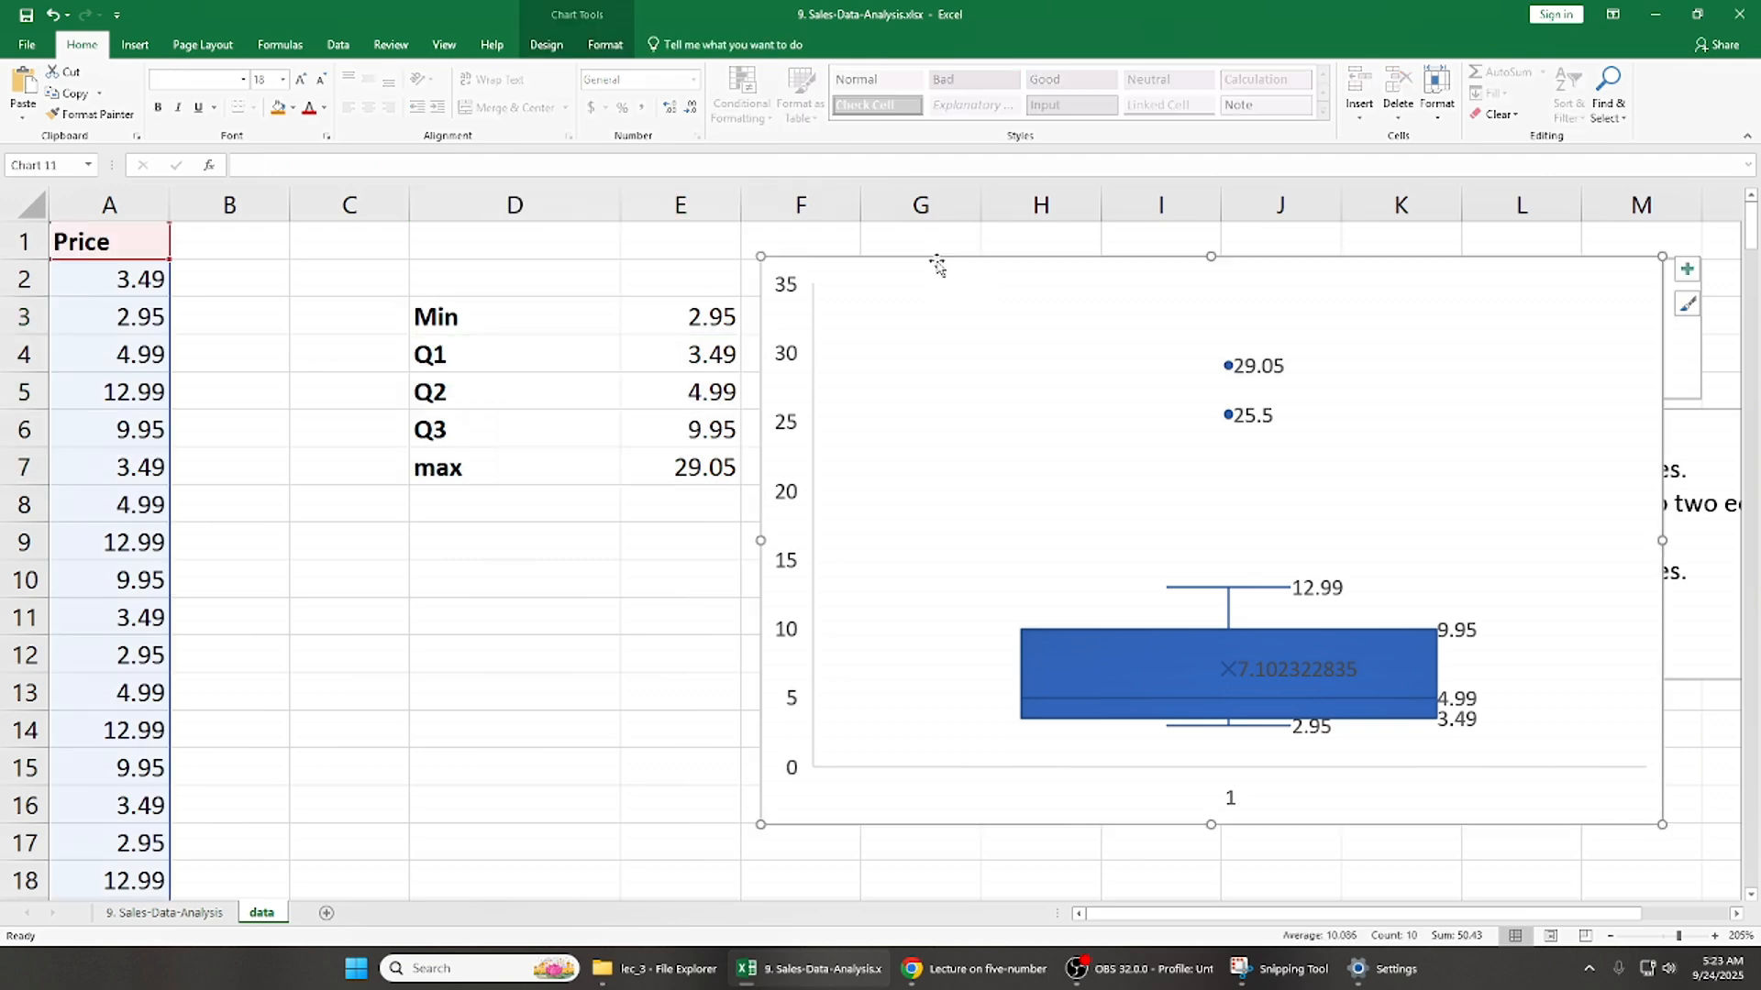